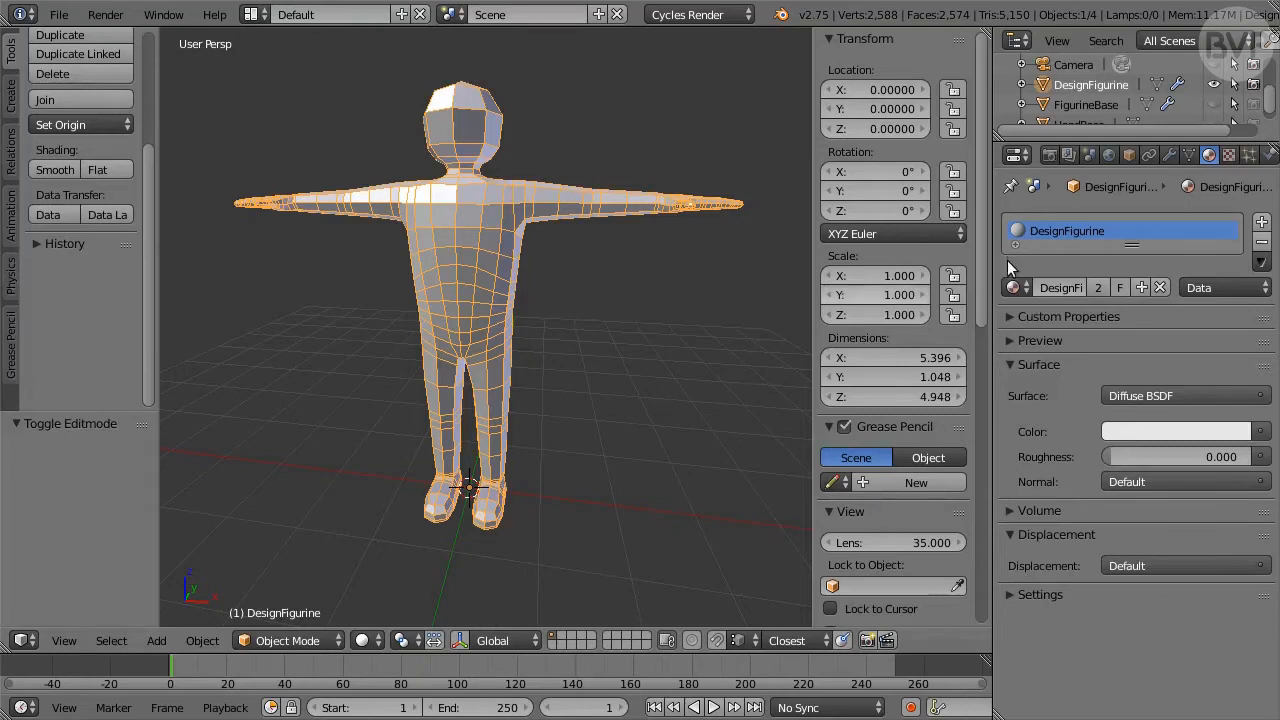
- Show the DesignFigurine's mesh data properties and enlarge the vertex groups list
click(1190, 154)
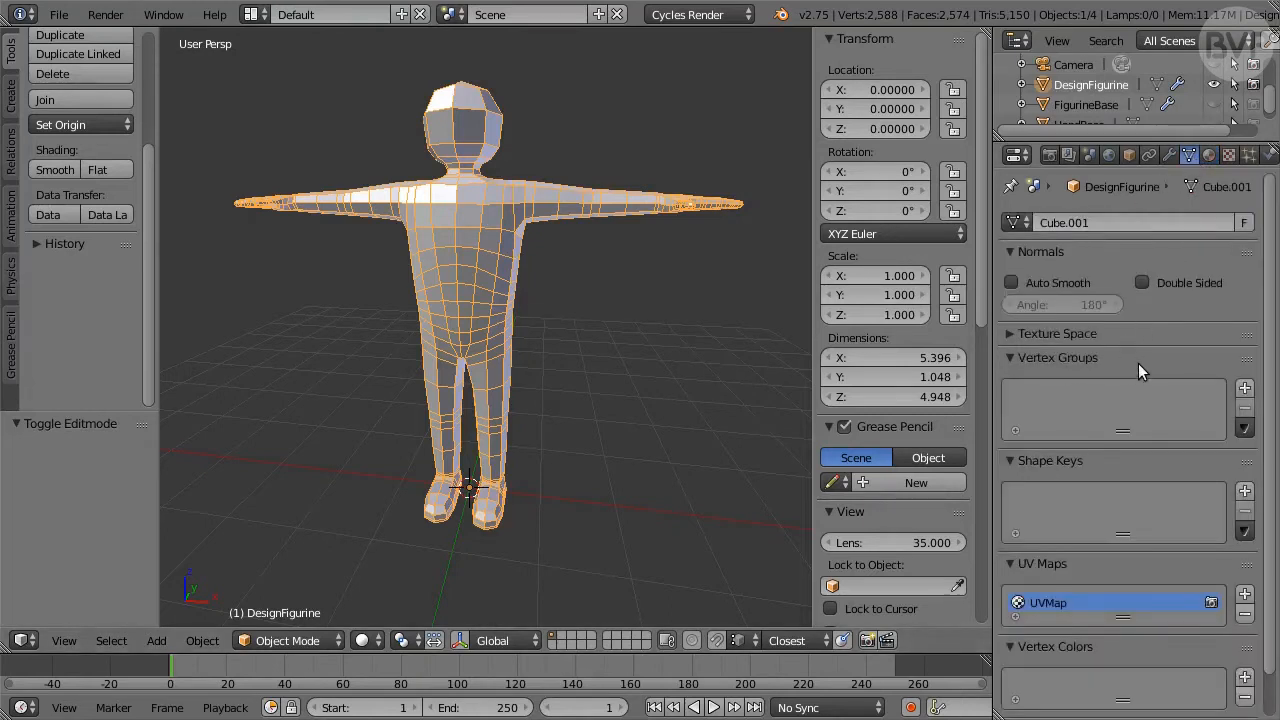
drag(1122, 431, 1120, 497)
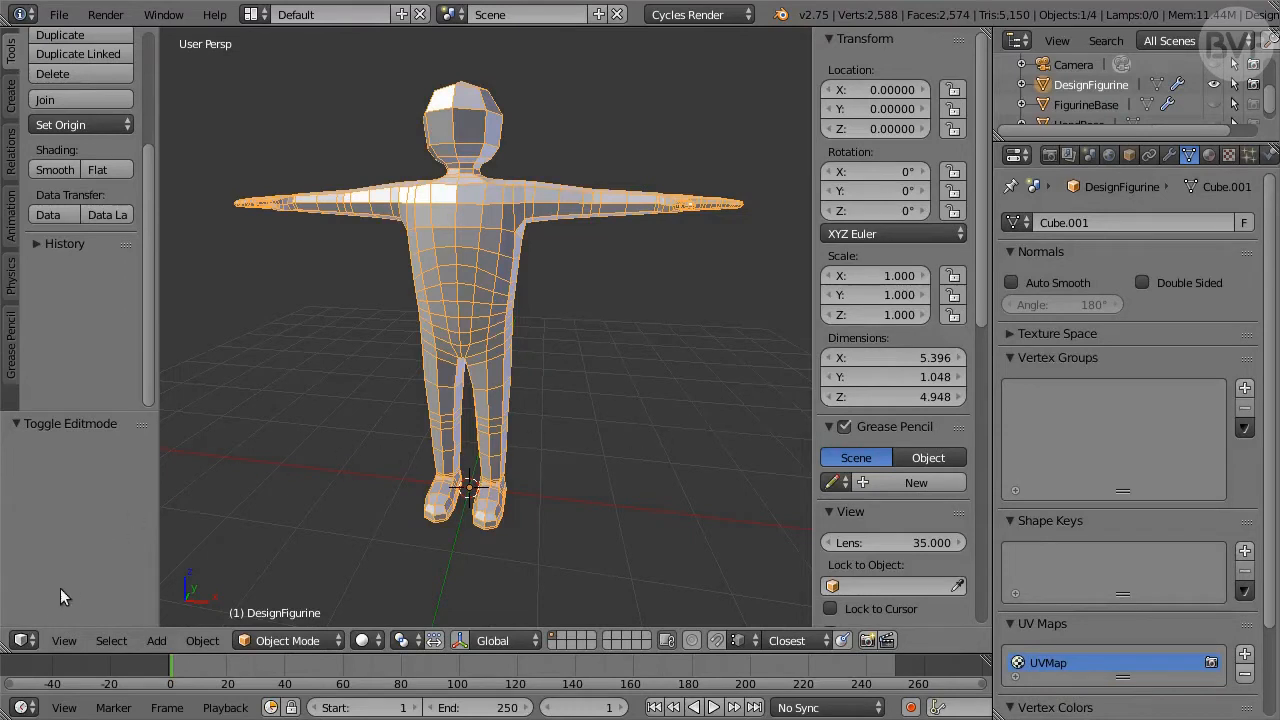
- Switch the 3D view area to the Text Editor and open the script BVP_DFT3_VGroups.py
click(22, 640)
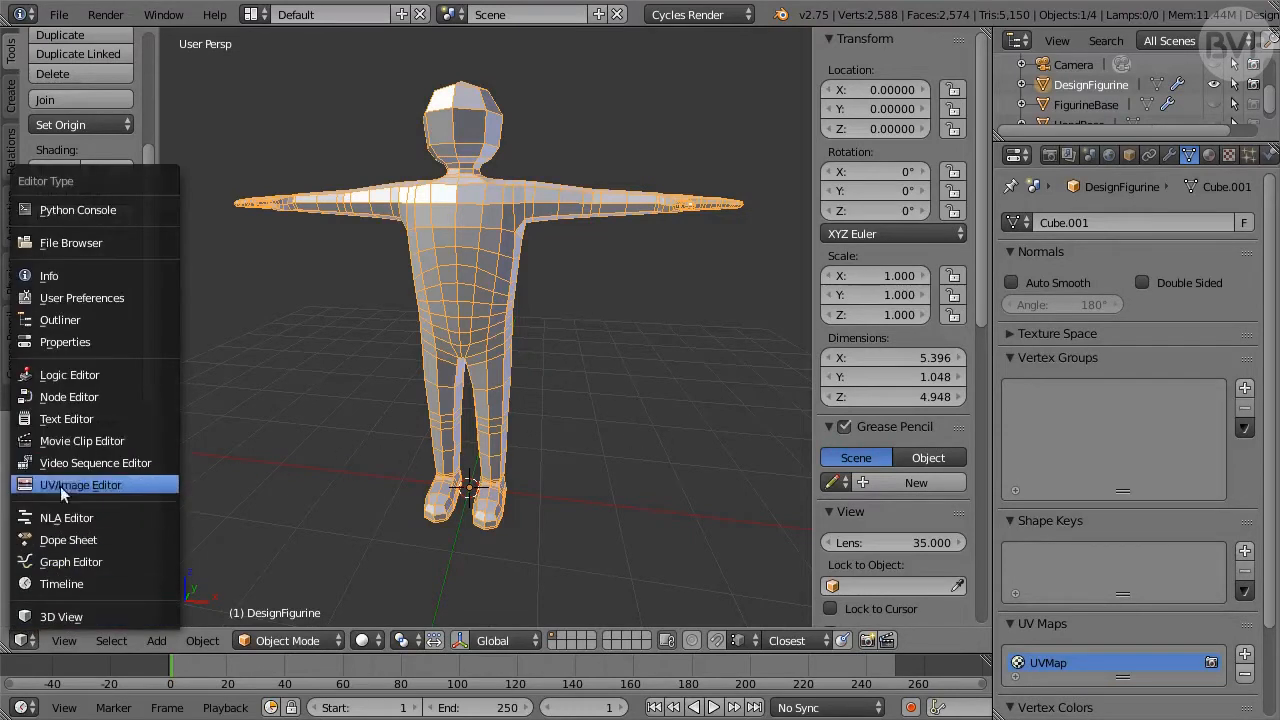
click(118, 418)
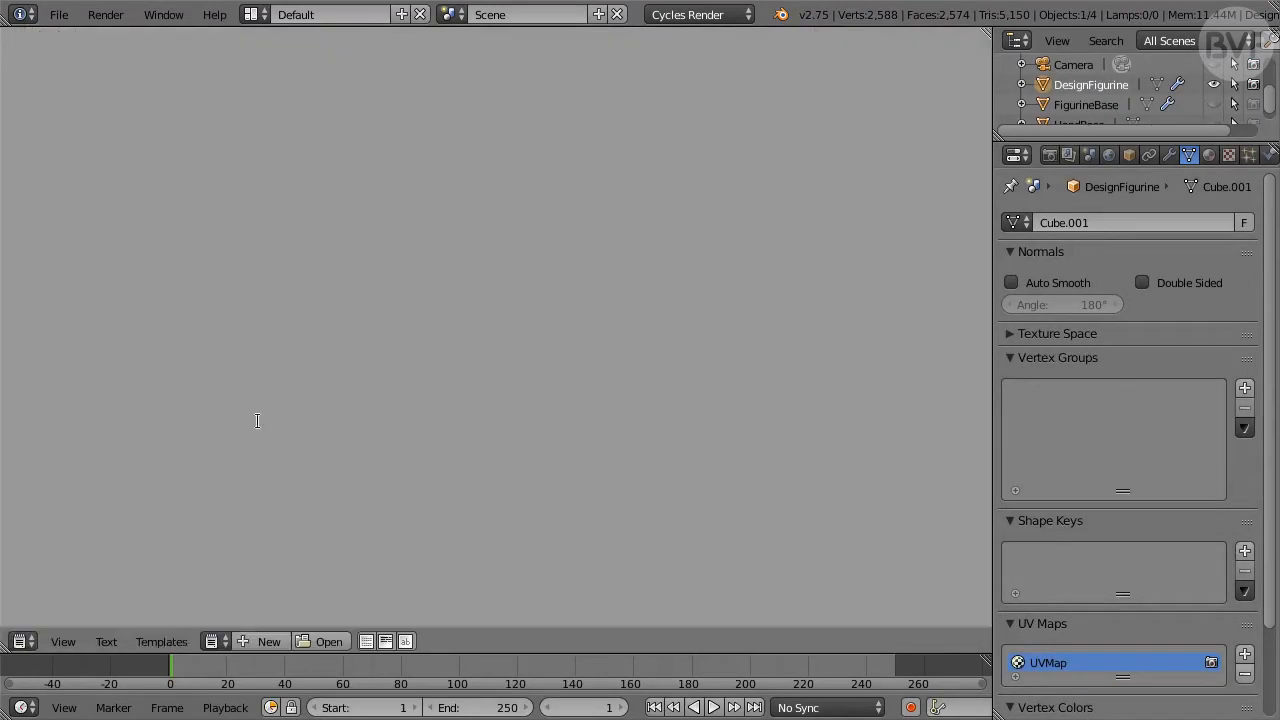
click(327, 641)
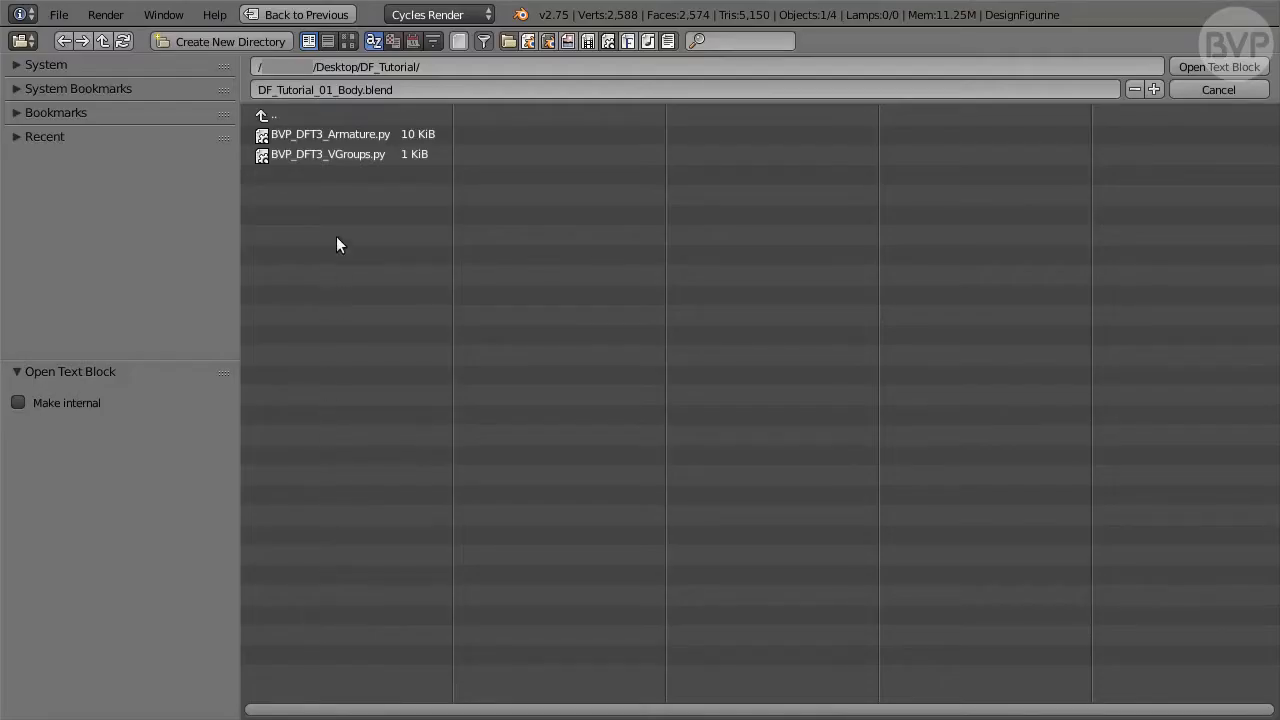
click(352, 154)
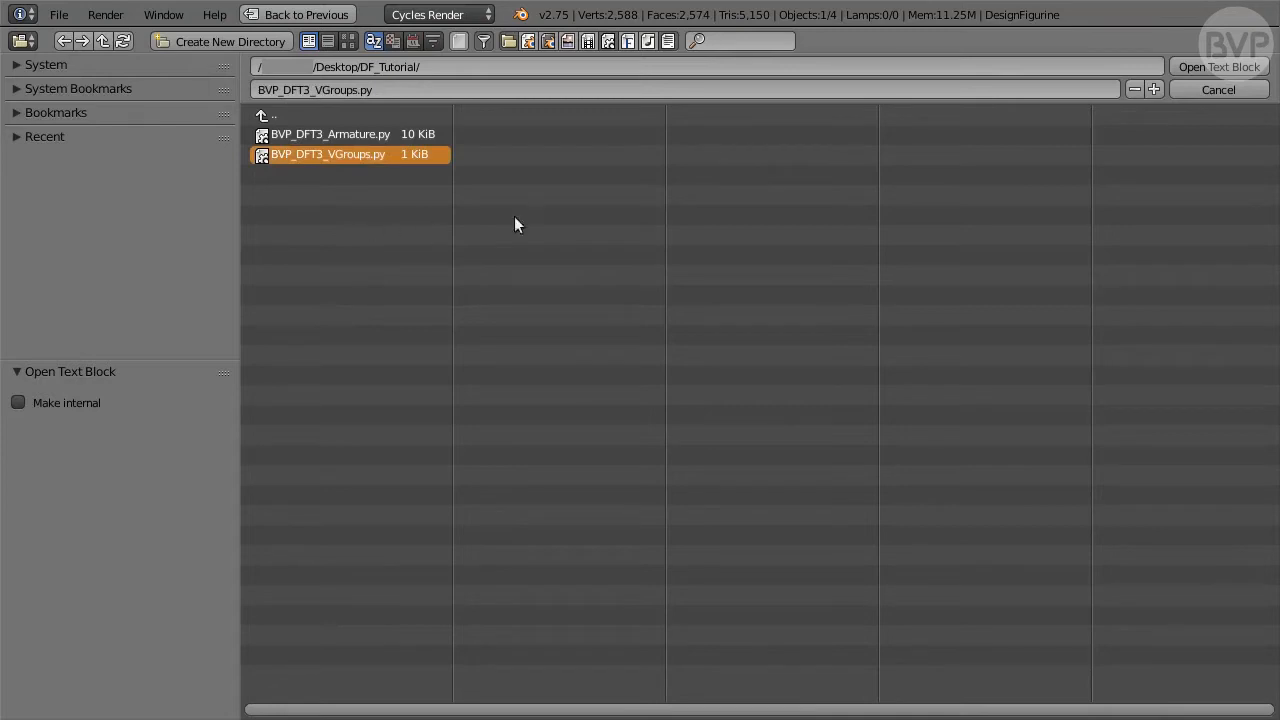
click(1222, 66)
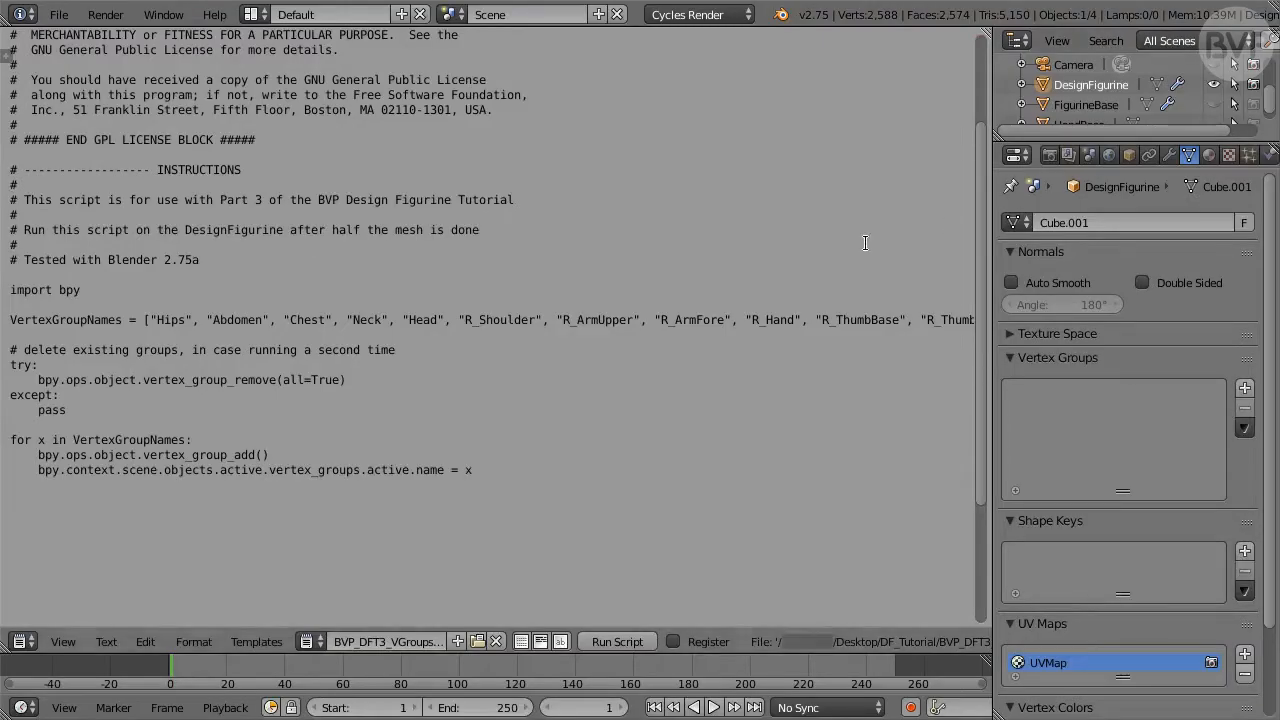
- Show the text display properties and turn on syntax highlighting and word wrap for the script
key(ctrl+t)
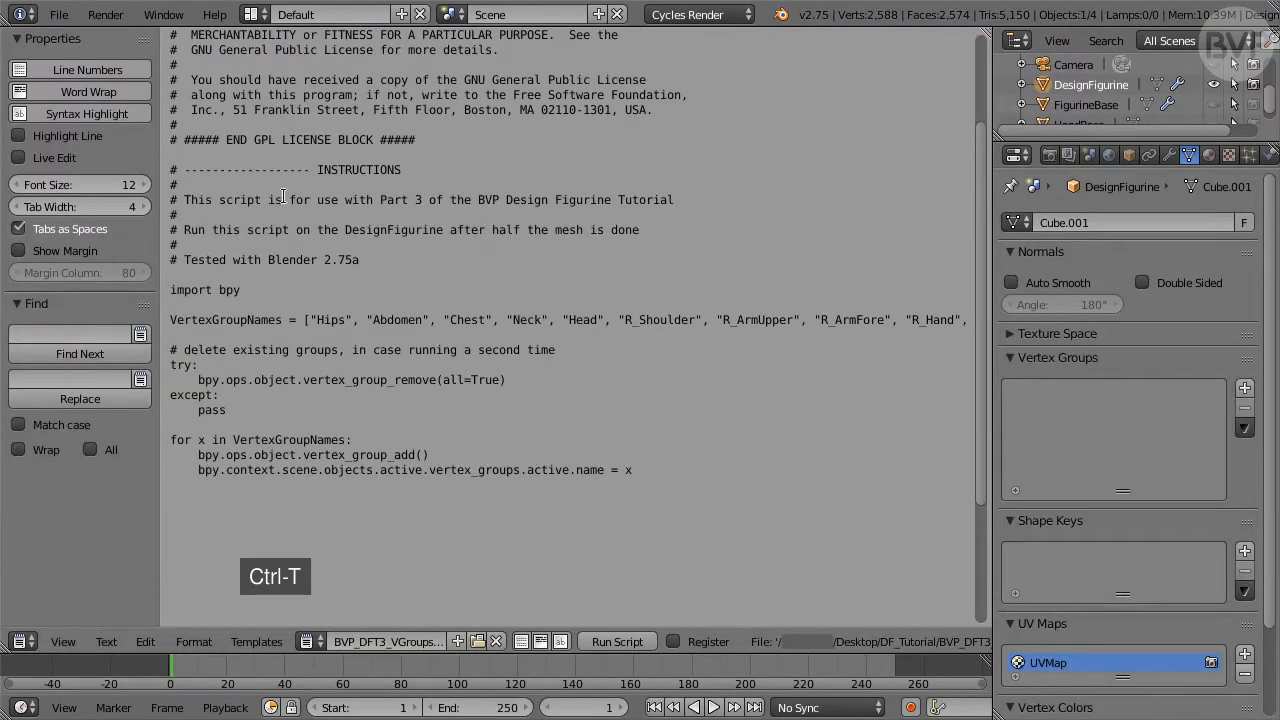
click(138, 109)
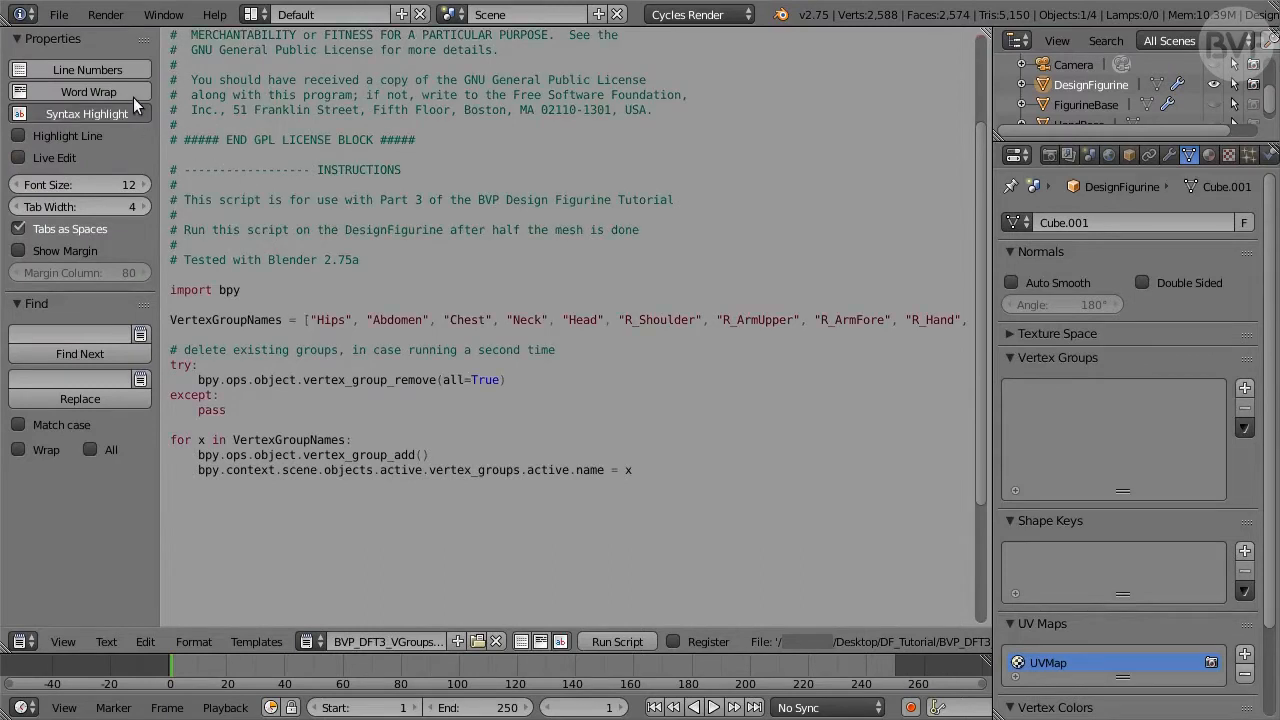
click(132, 92)
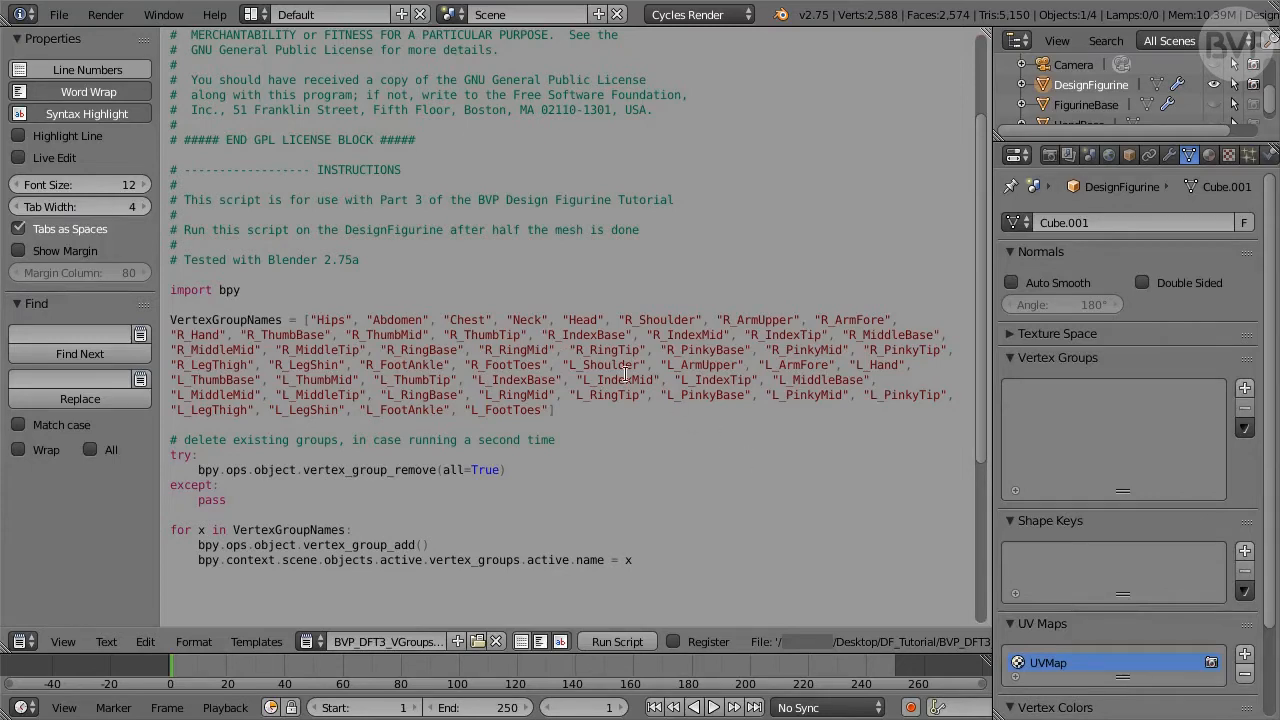
- Save the Blender file, and run the vertex group script on the DesignFigurine
click(62, 16)
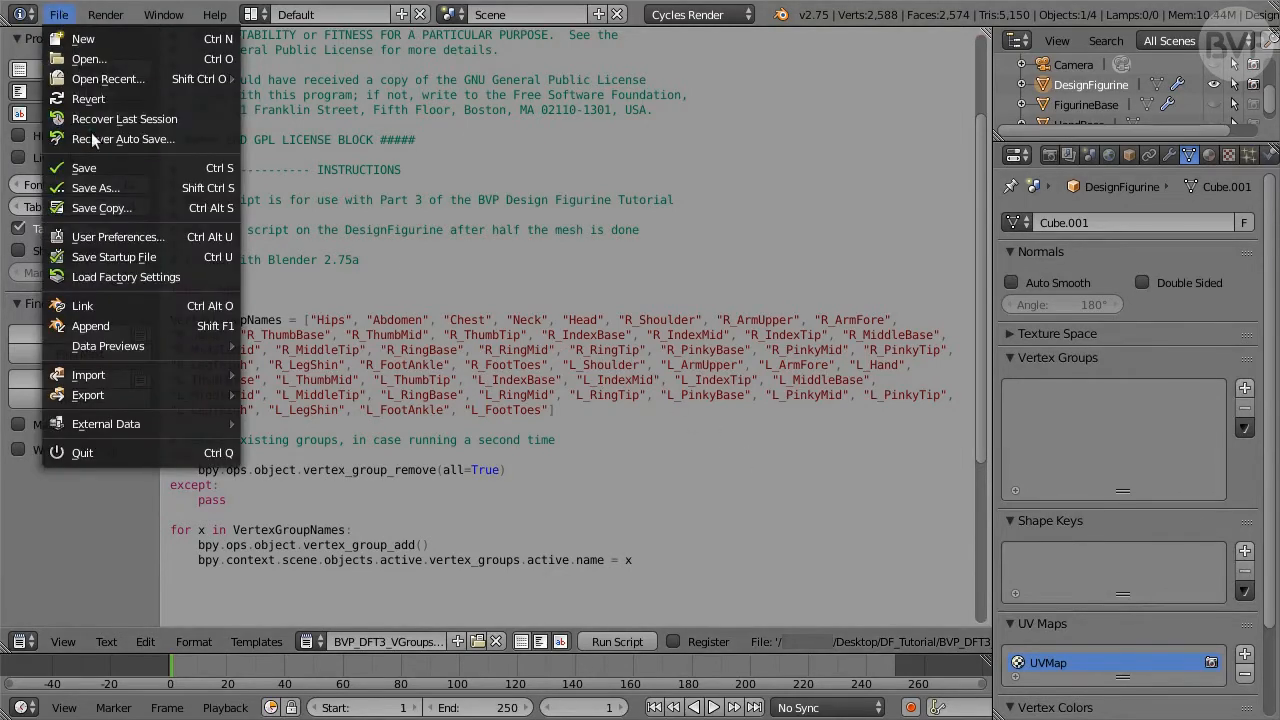
click(147, 167)
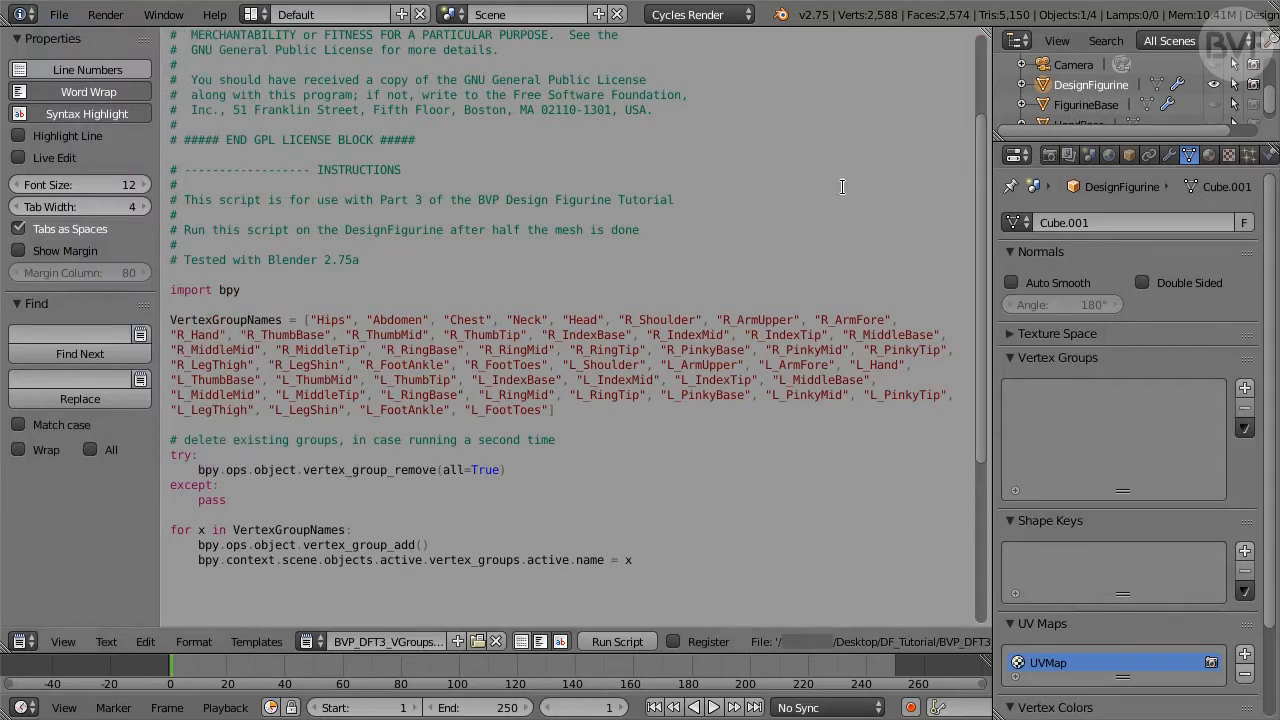
click(617, 642)
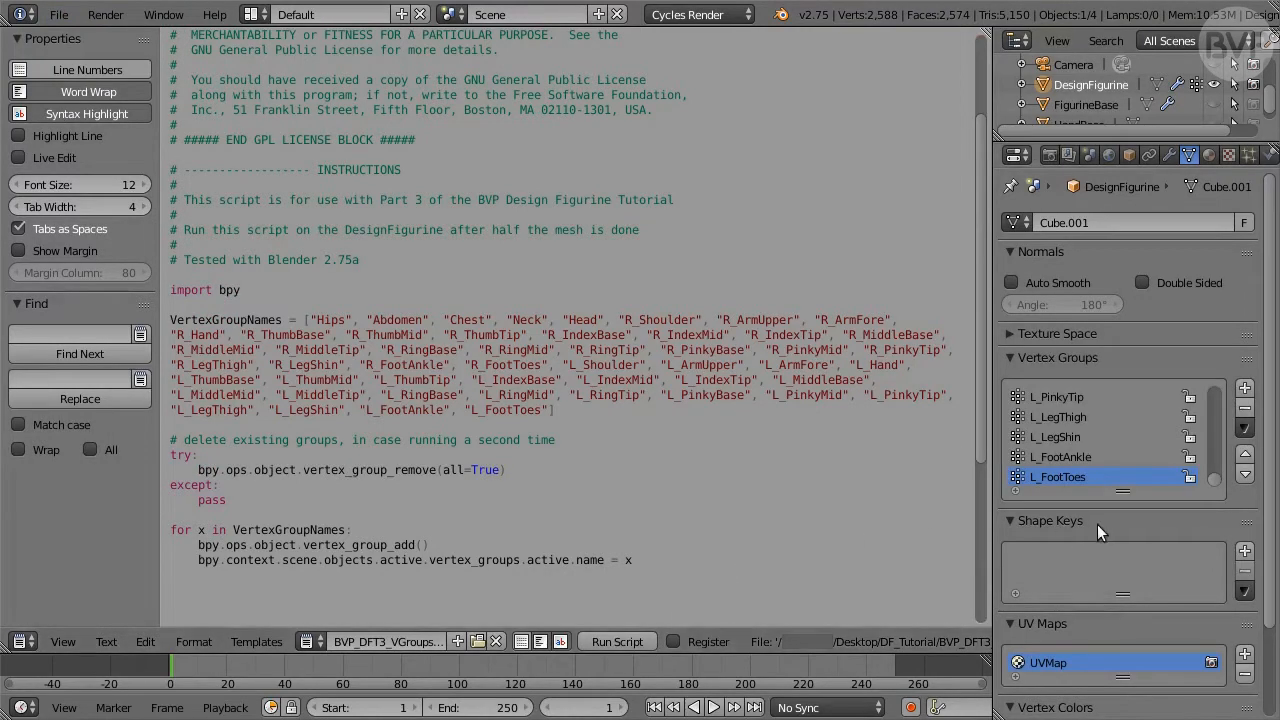
- Move the Vertex Groups section above Normals and lengthen its list to review the groups from L_FootToes up to Hips
drag(1248, 362, 1248, 258)
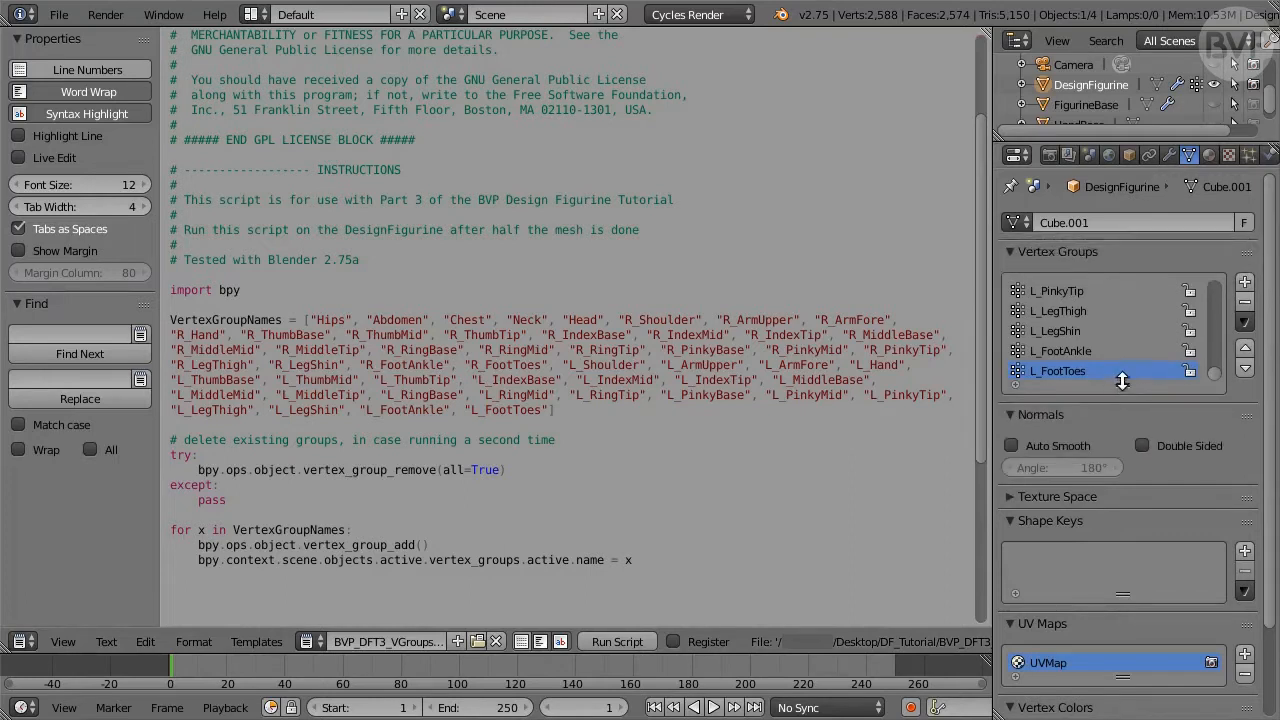
drag(1122, 380, 1127, 660)
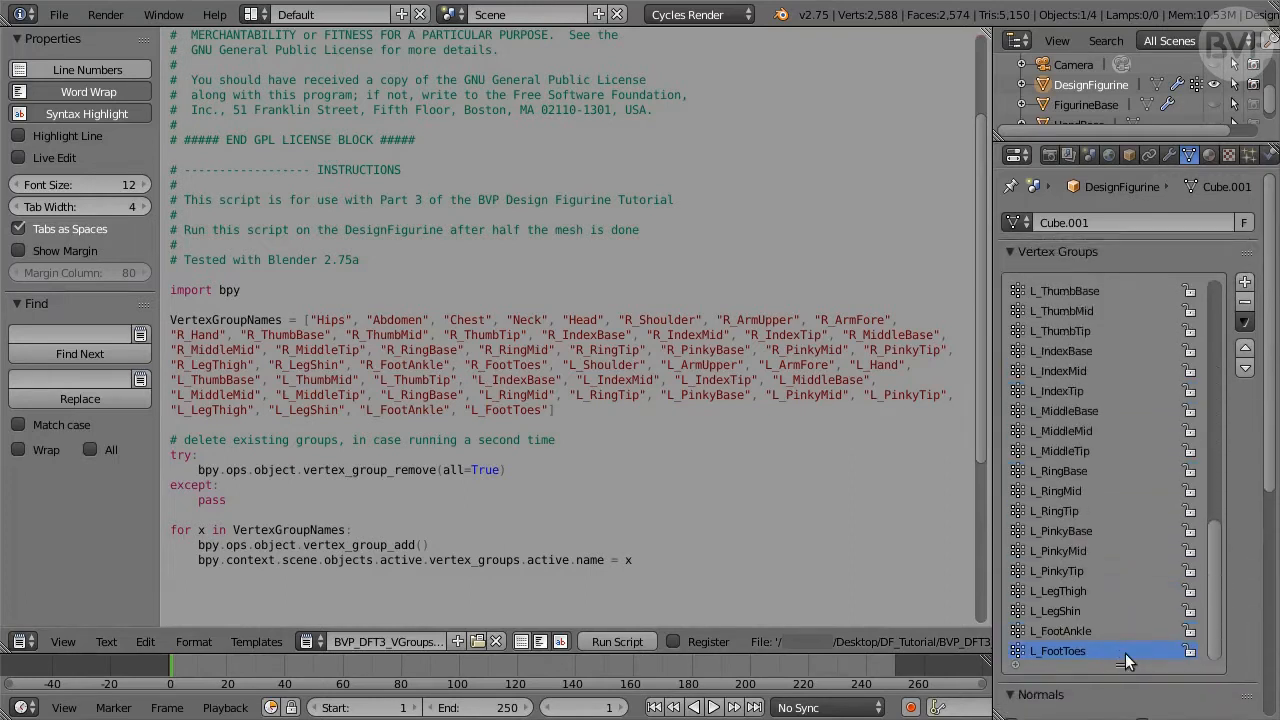
scroll(1159, 466, up, 10)
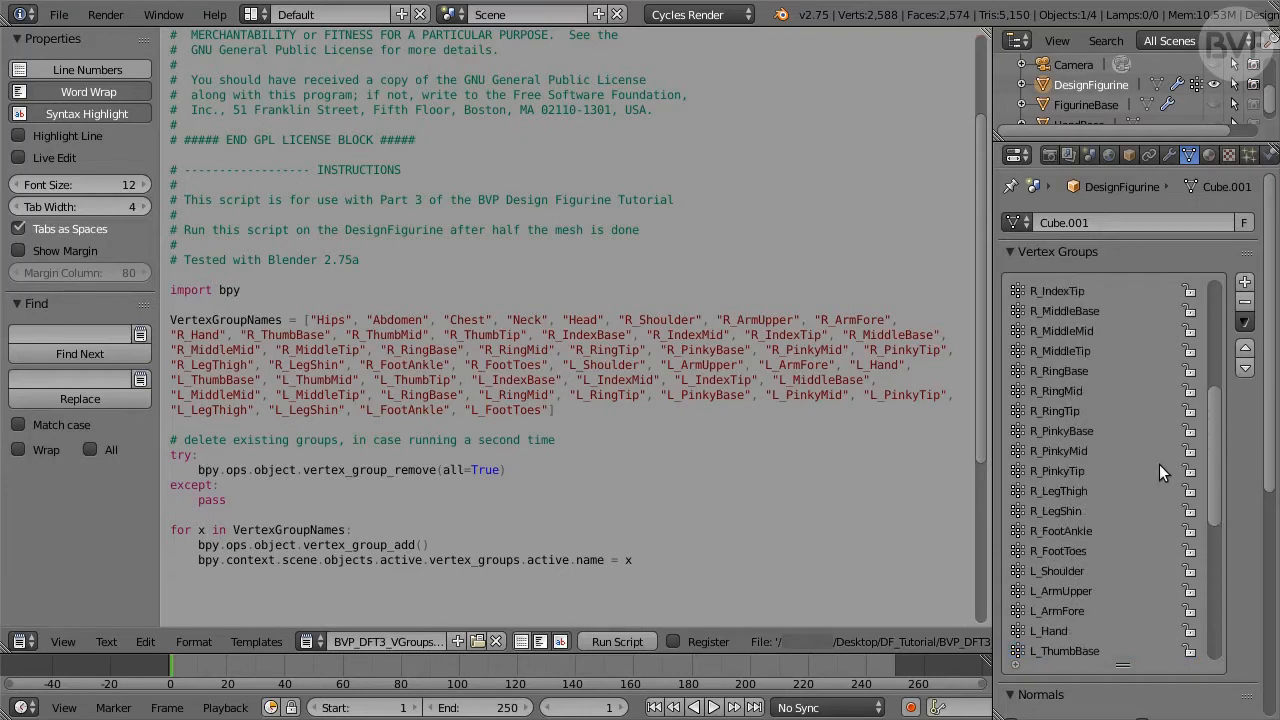
scroll(1159, 470, up, 10)
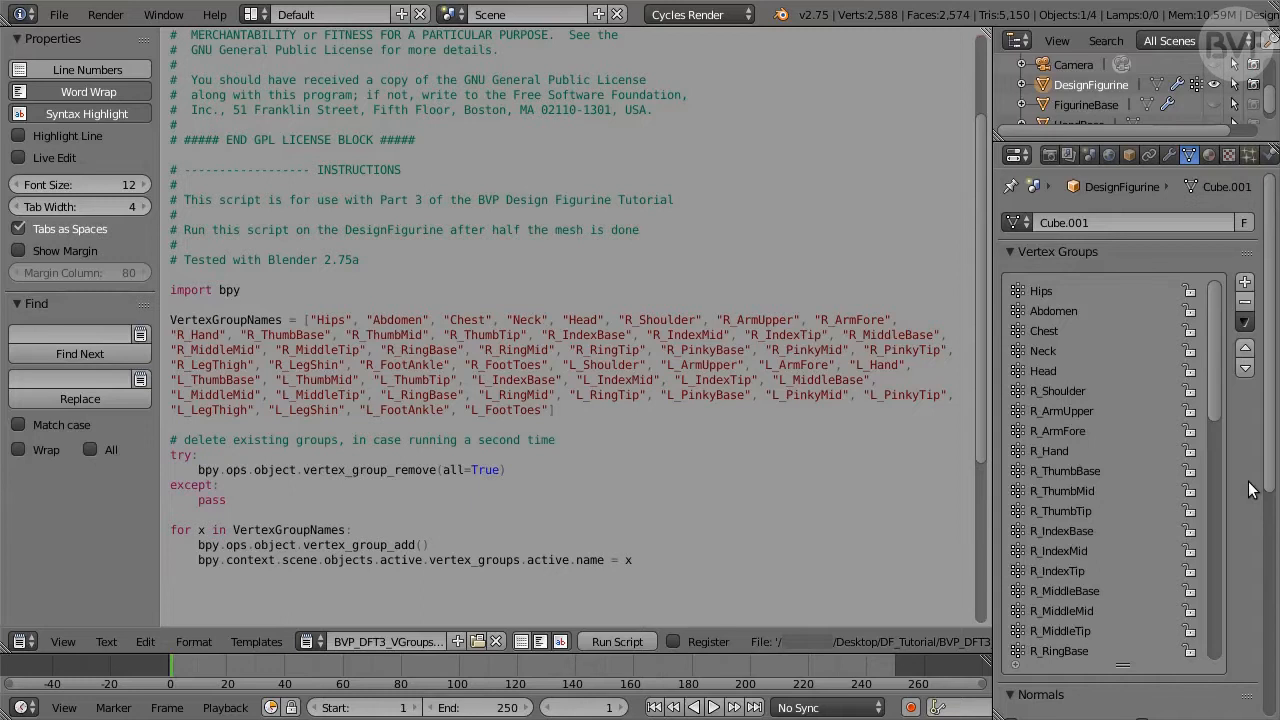
- Return to the 3D View and put the figurine in Edit Mode with face selection and nothing selected
click(30, 643)
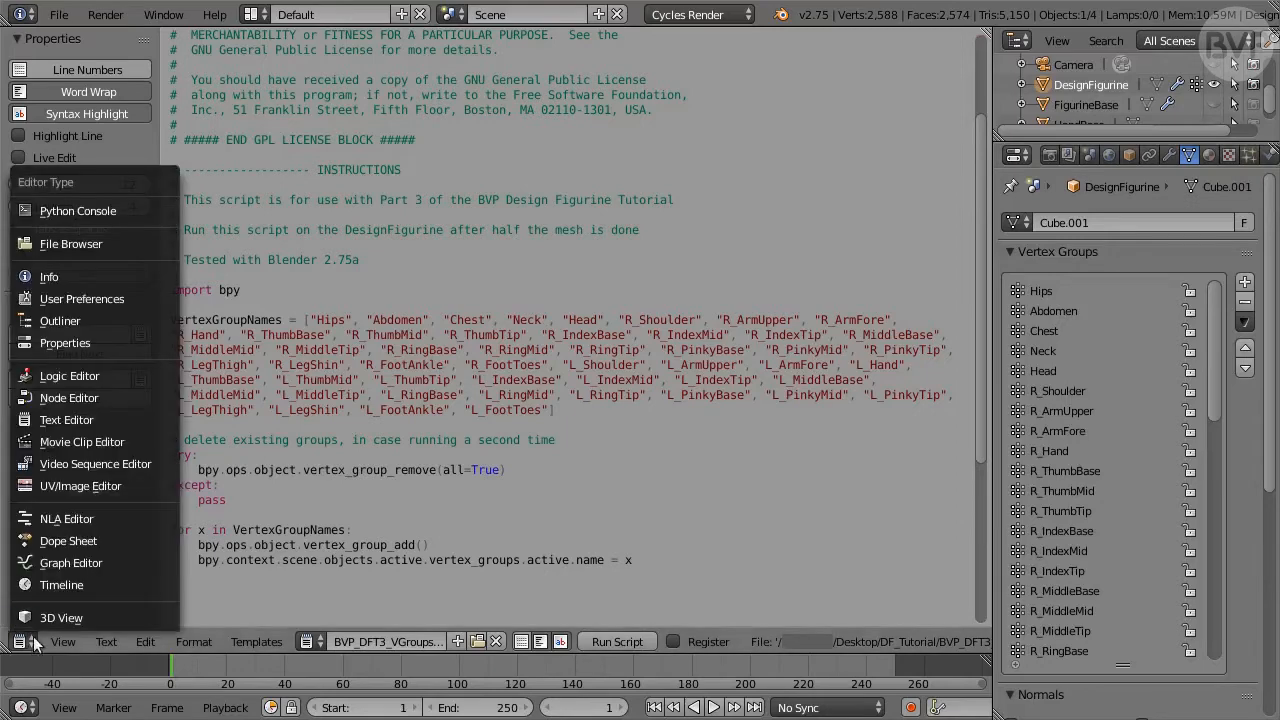
click(102, 616)
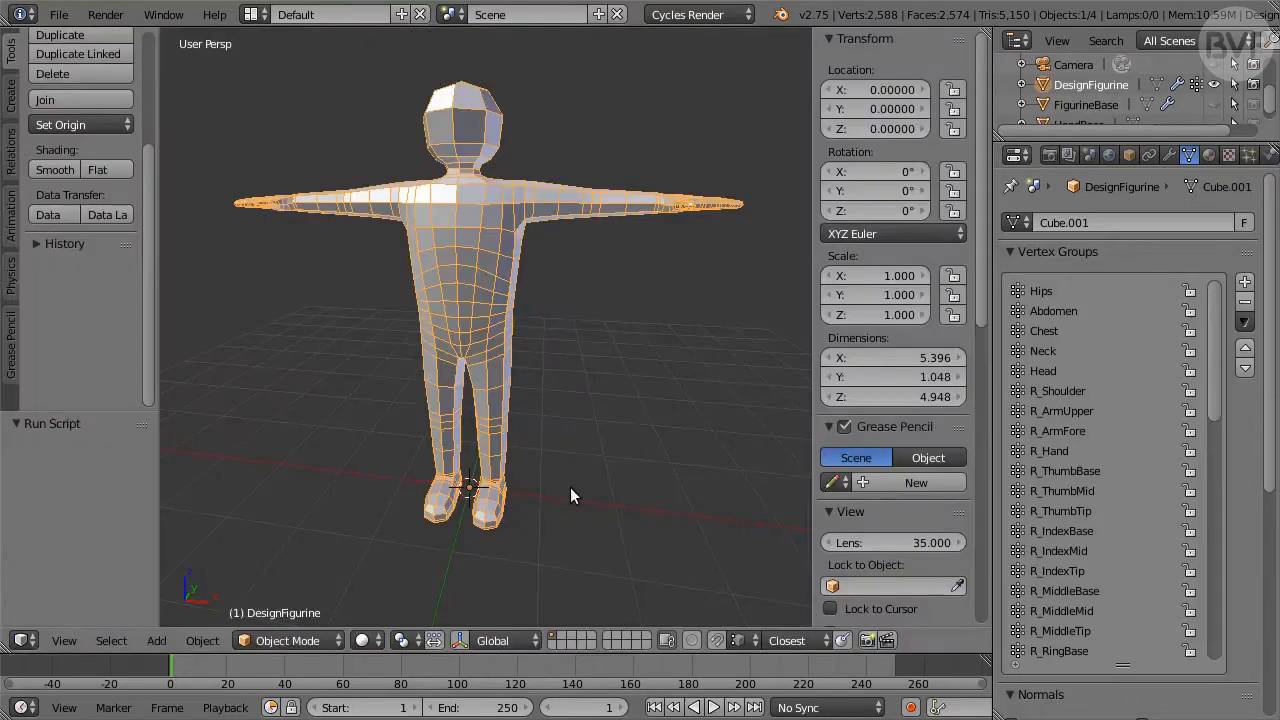
key(Tab)
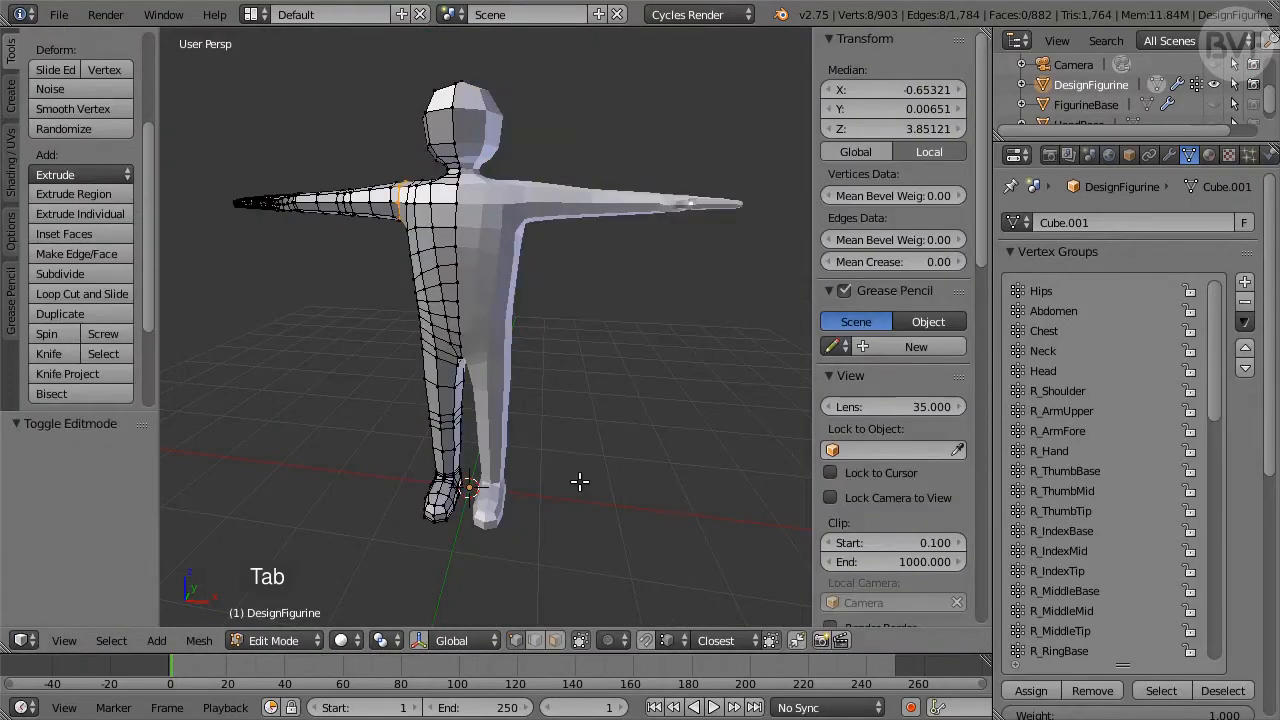
click(556, 641)
key(a)
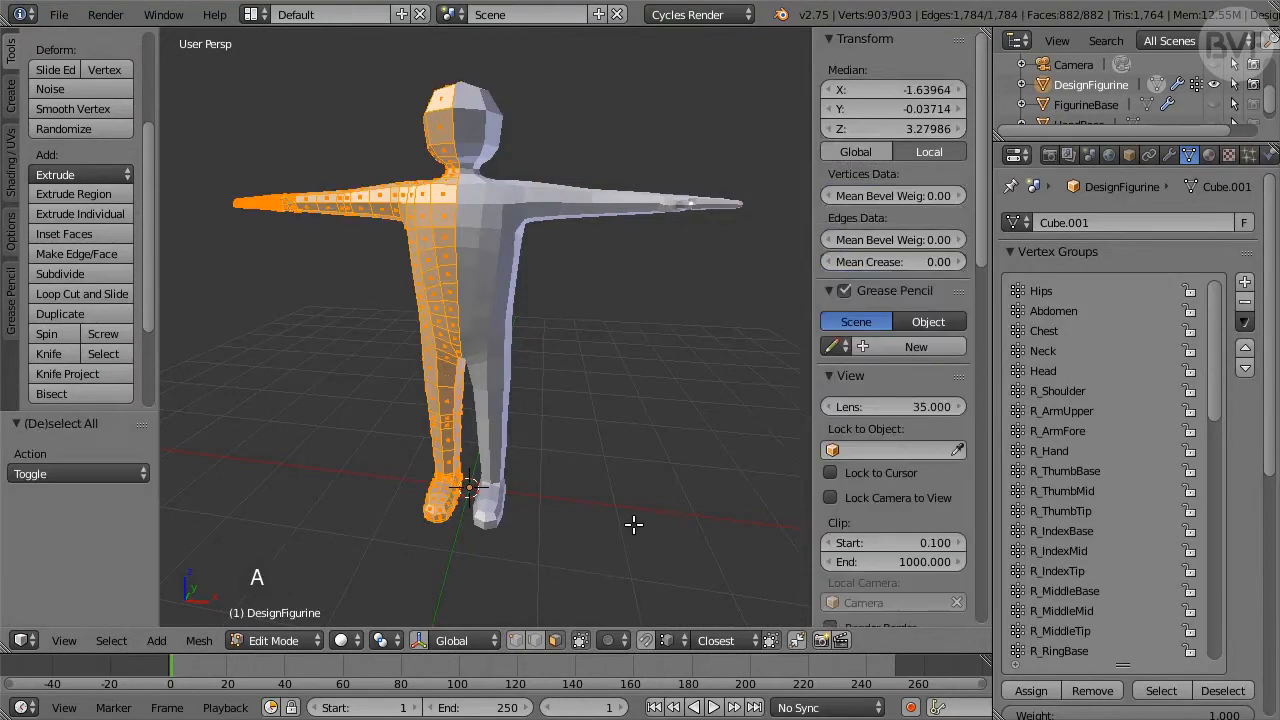
key(a)
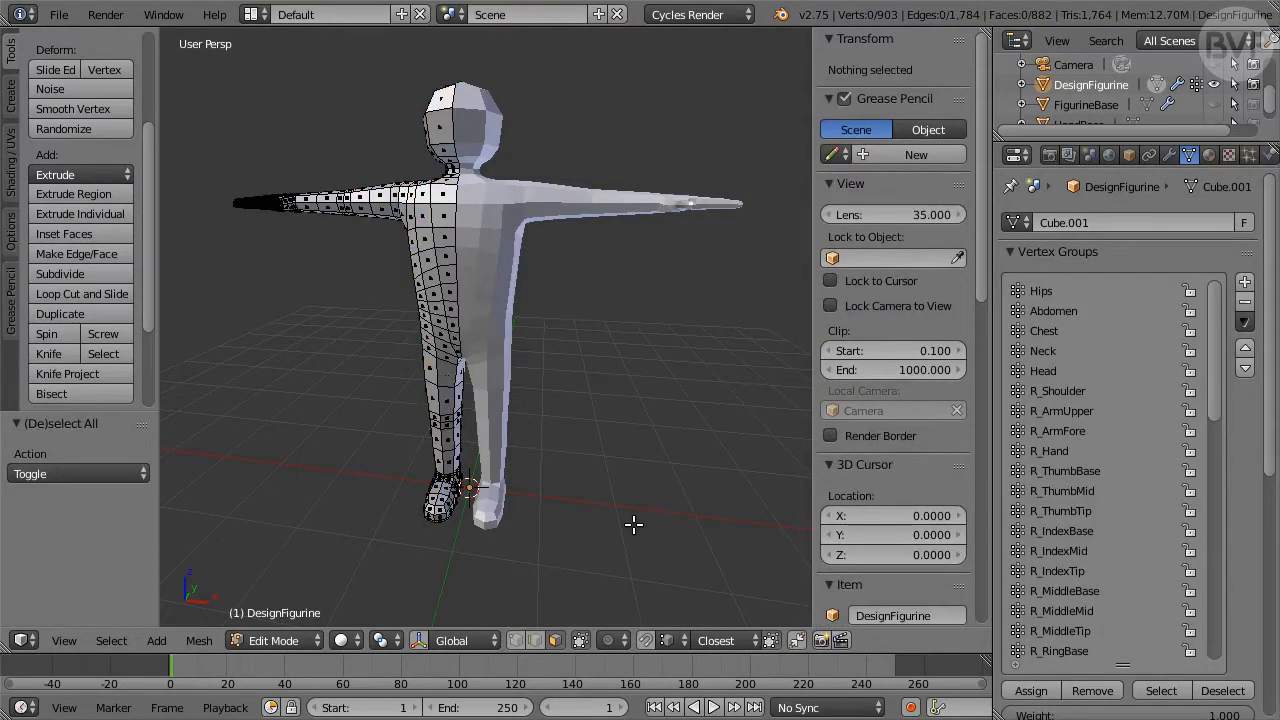
- Make Hips the active vertex group and select the three face loops around the figurine's hips, directly above the leg
click(1052, 291)
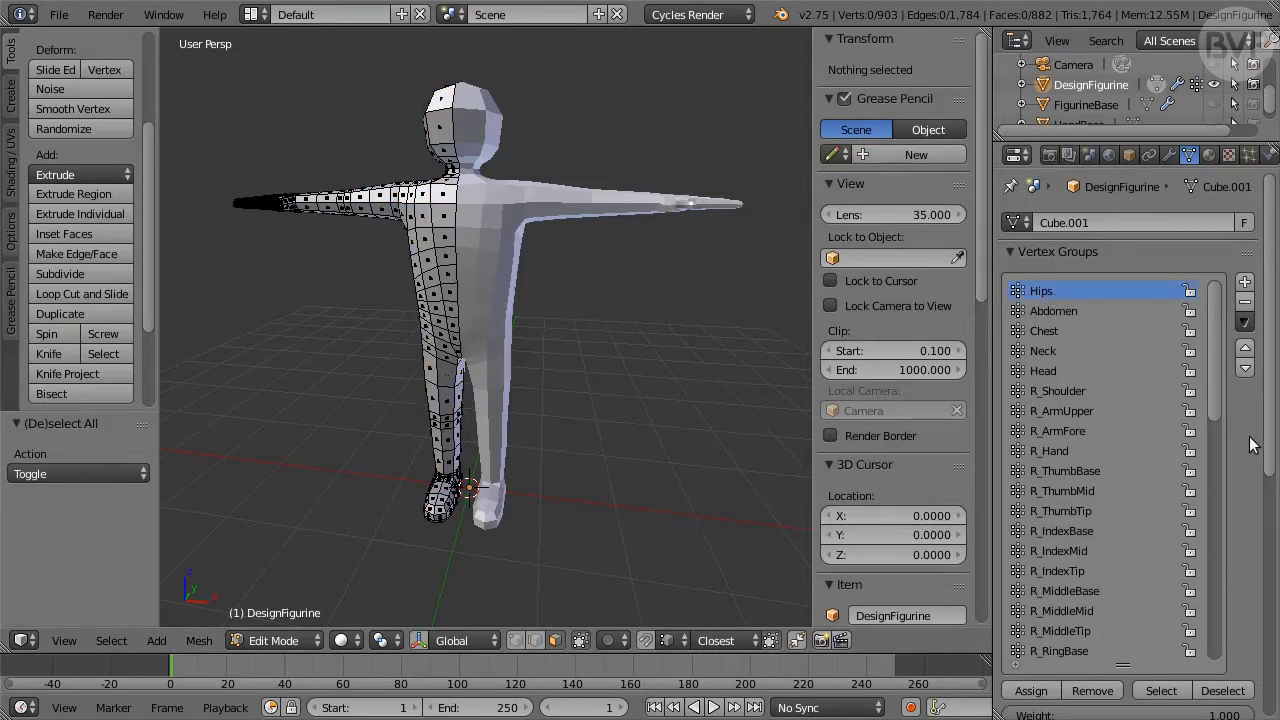
drag(1267, 425, 1268, 463)
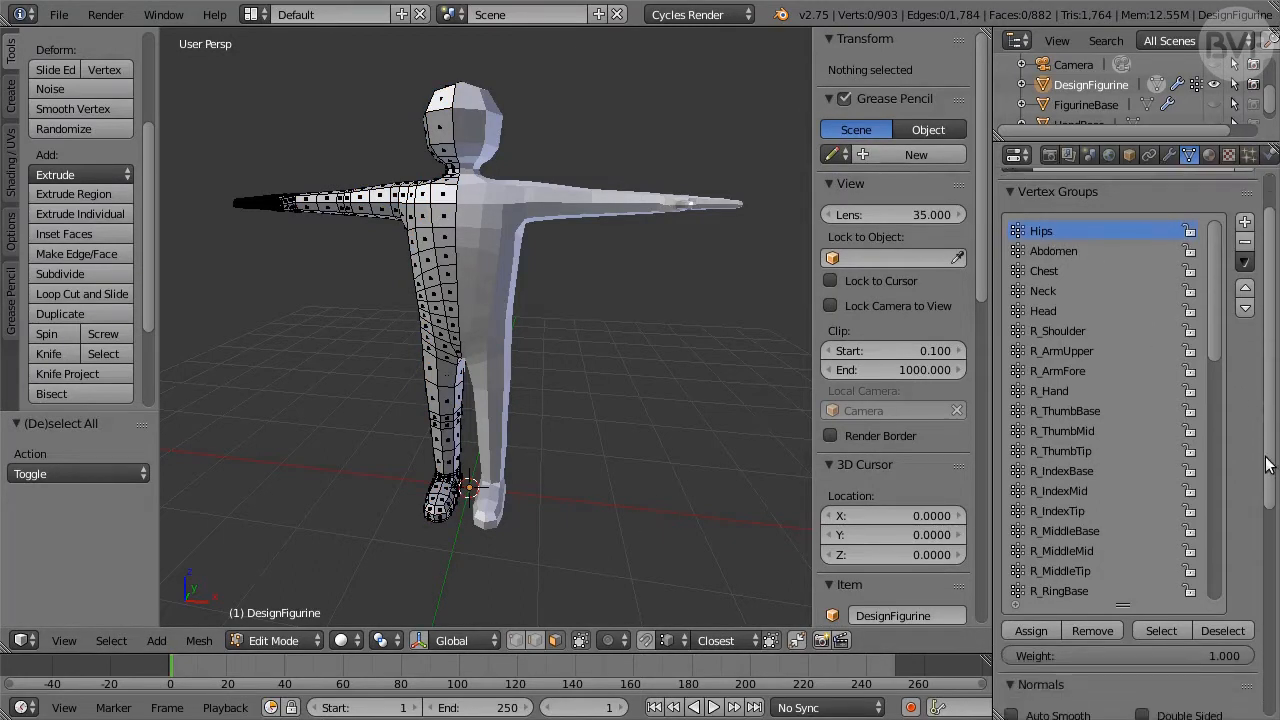
scroll(440, 395, up, 4)
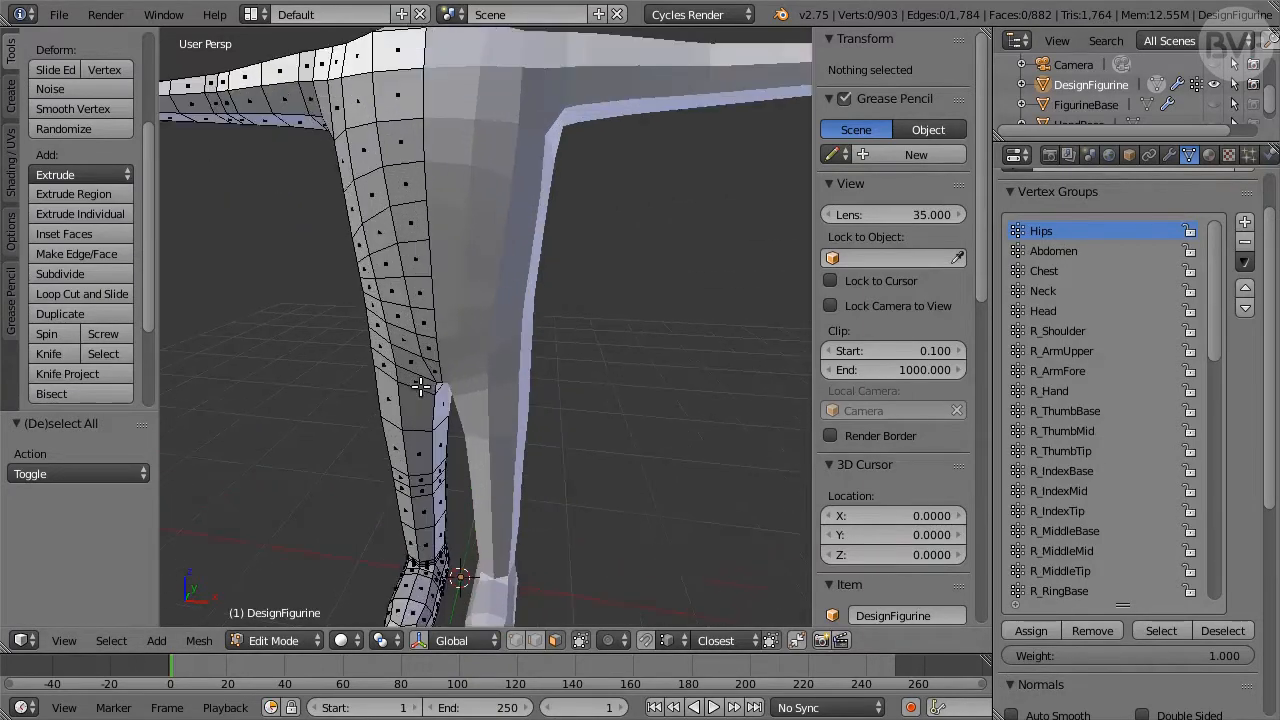
scroll(400, 420, down, 2)
scroll(395, 390, up, 2)
scroll(432, 349, down, 1)
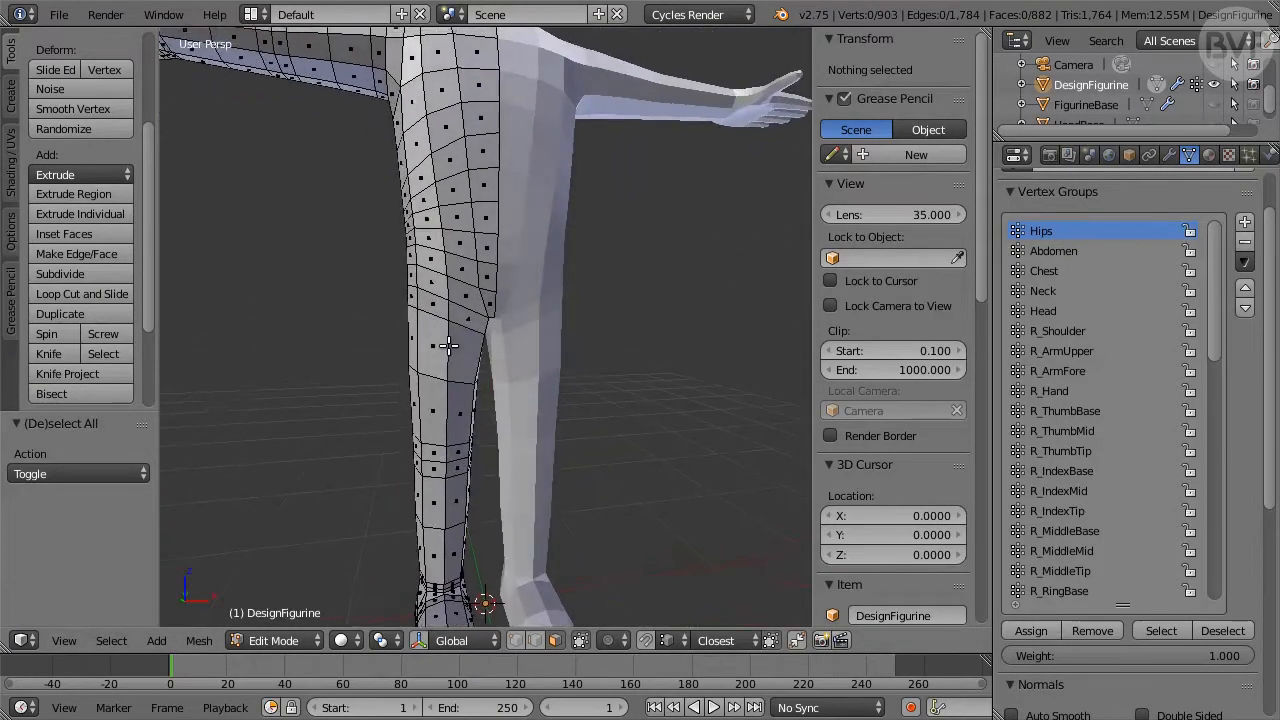
scroll(410, 330, up, 3)
shift+middle_drag(398, 312, 428, 349)
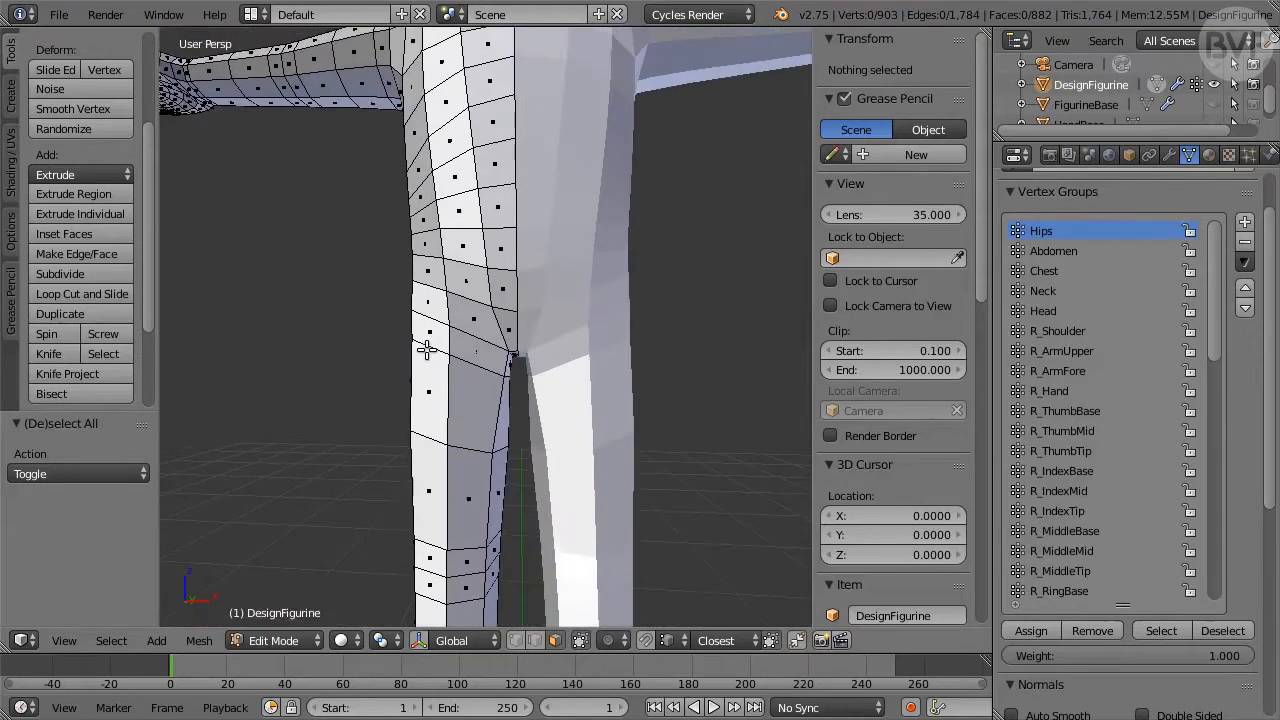
alt+click(451, 304)
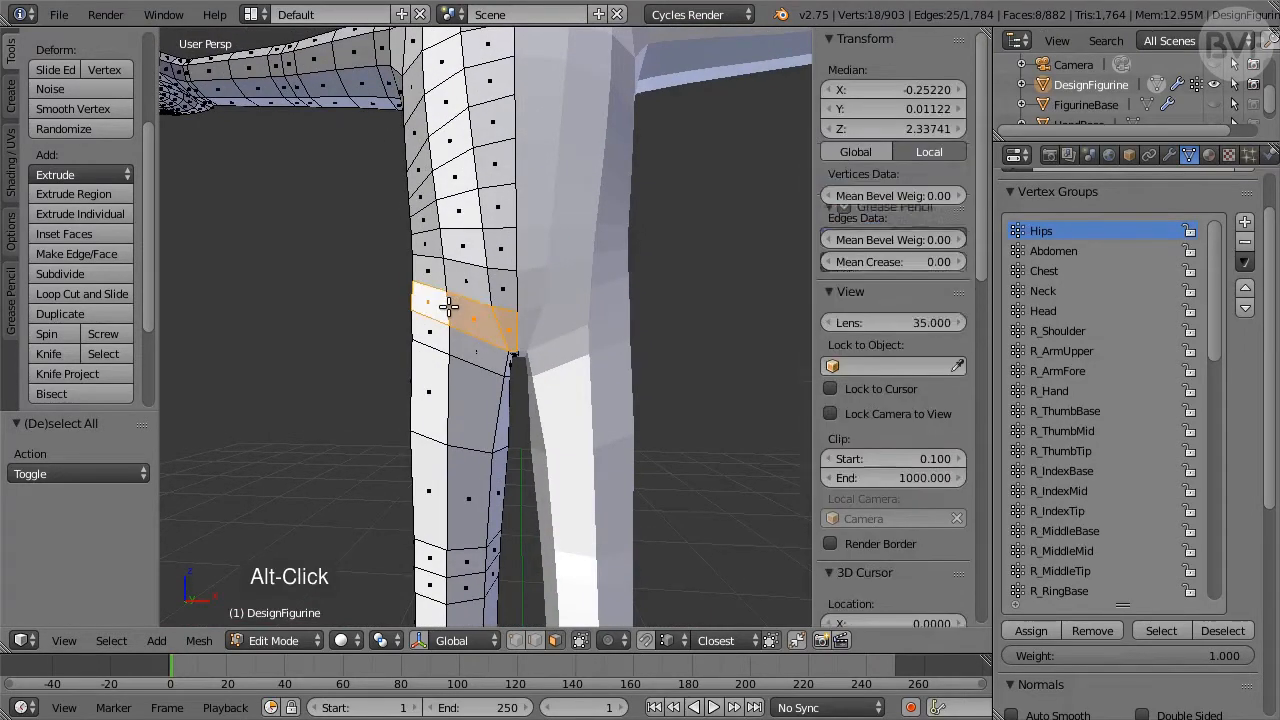
alt+shift+click(447, 278)
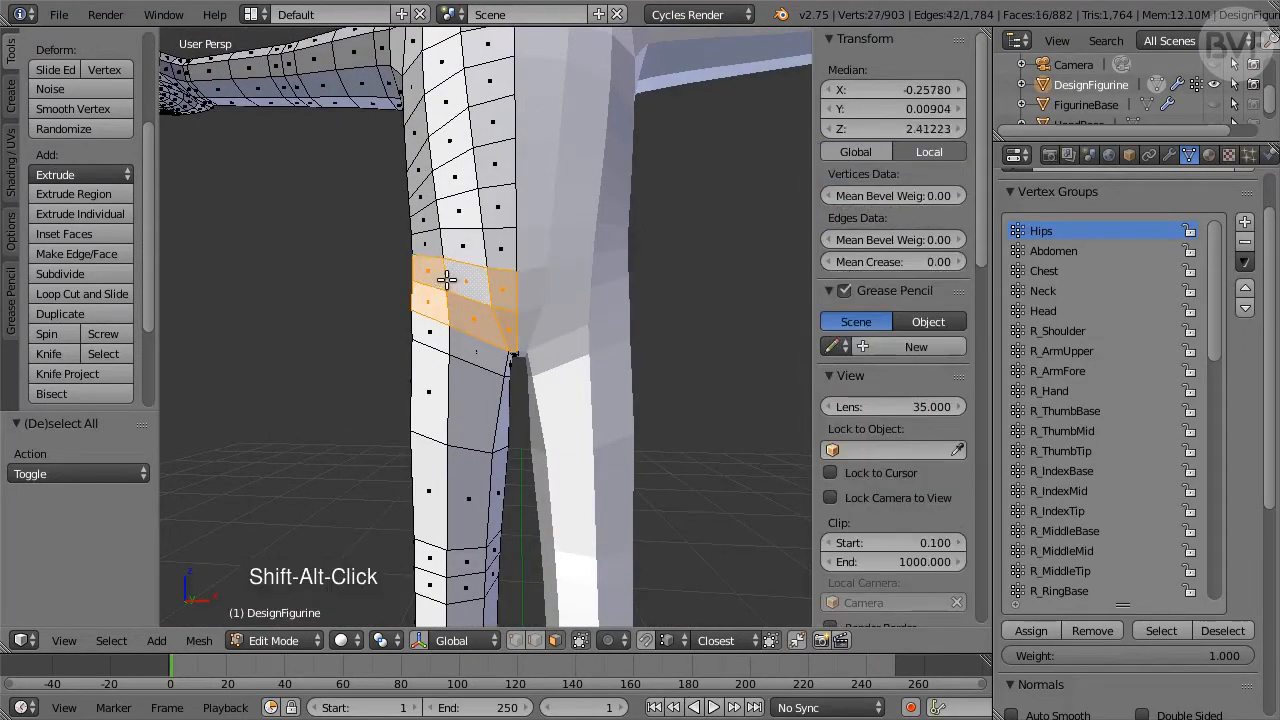
alt+shift+click(449, 250)
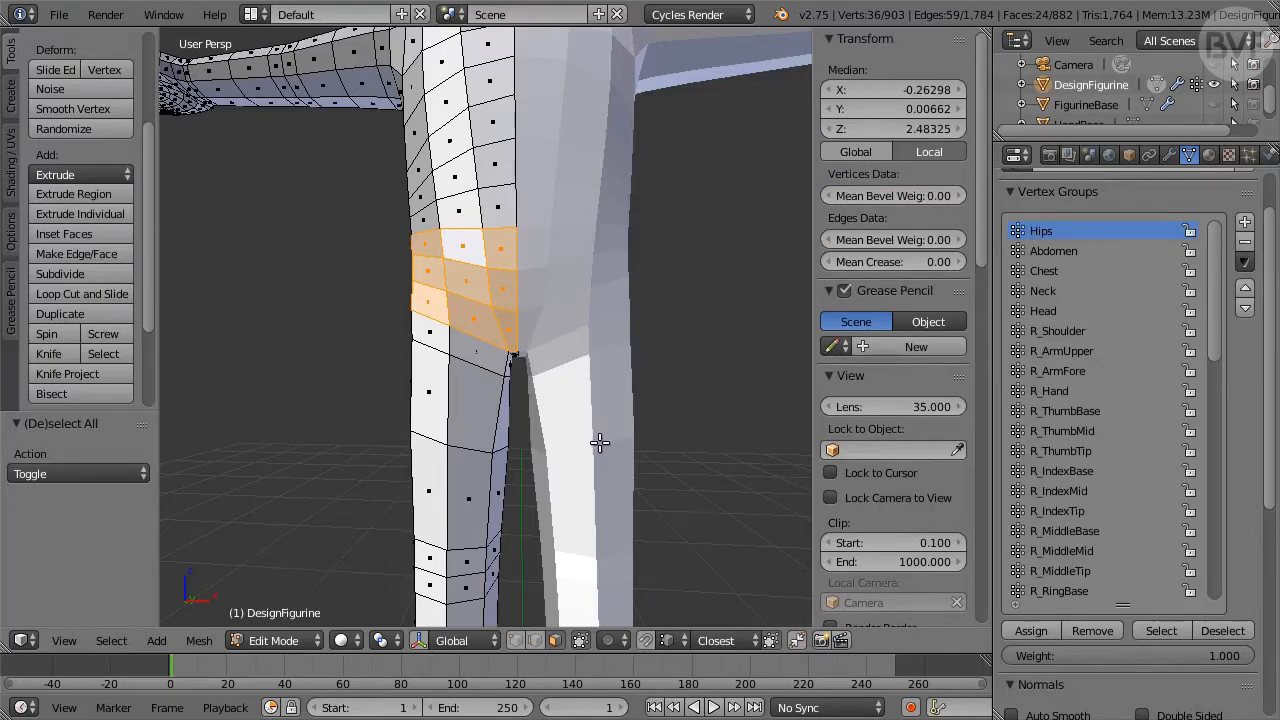
- Add the two narrow crotch faces between the legs to the hip selection and check it in wireframe display
scroll(600, 443, down, 3)
middle_drag(591, 363, 576, 348)
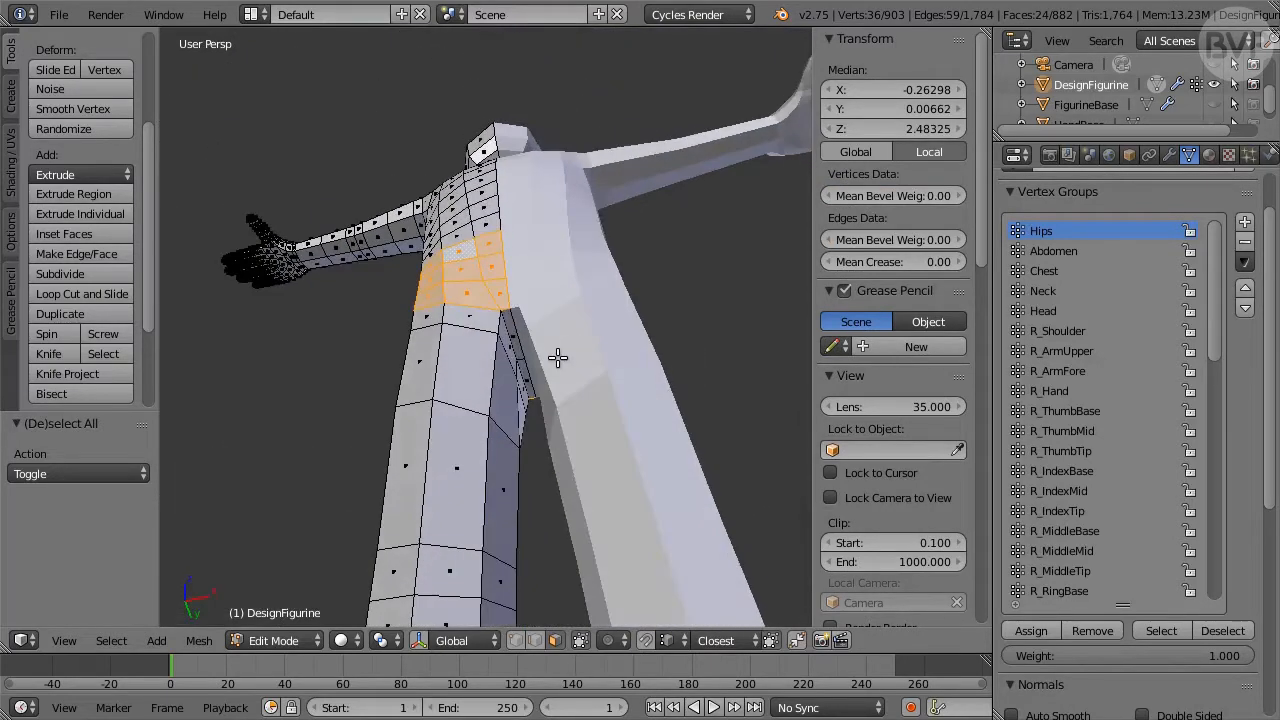
scroll(560, 354, up, 3)
shift+right_click(548, 345)
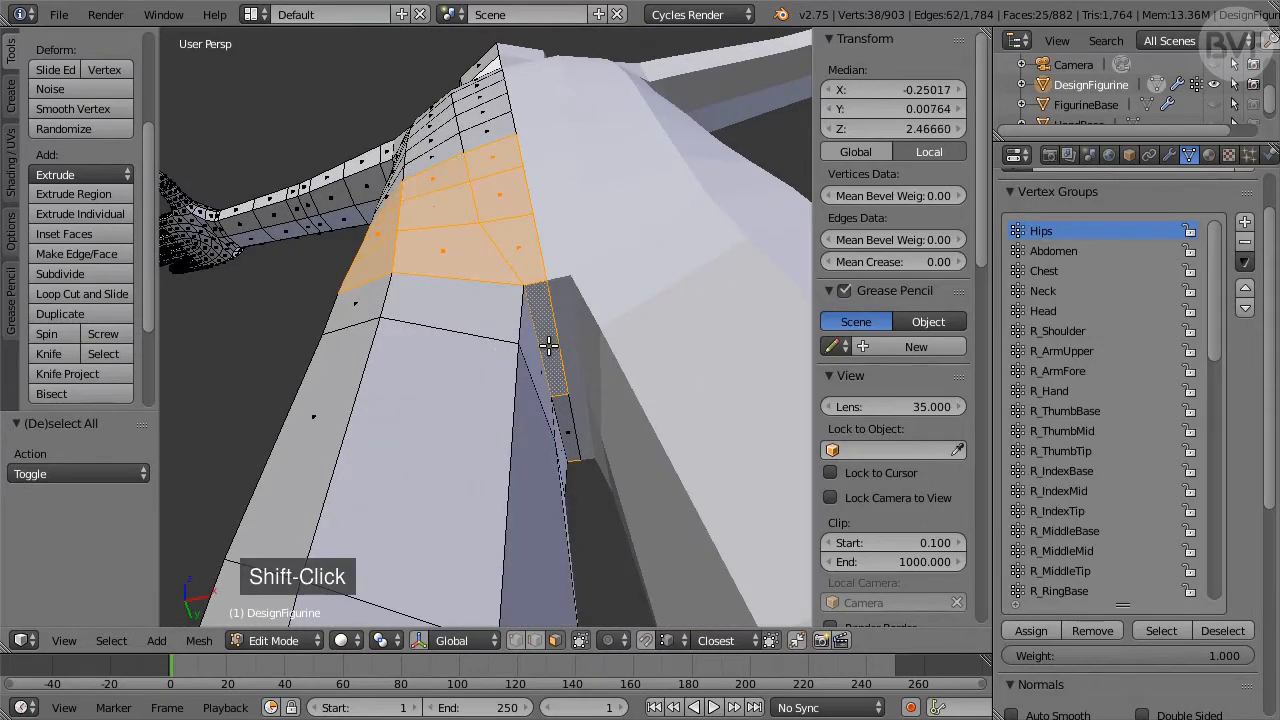
shift+right_click(560, 420)
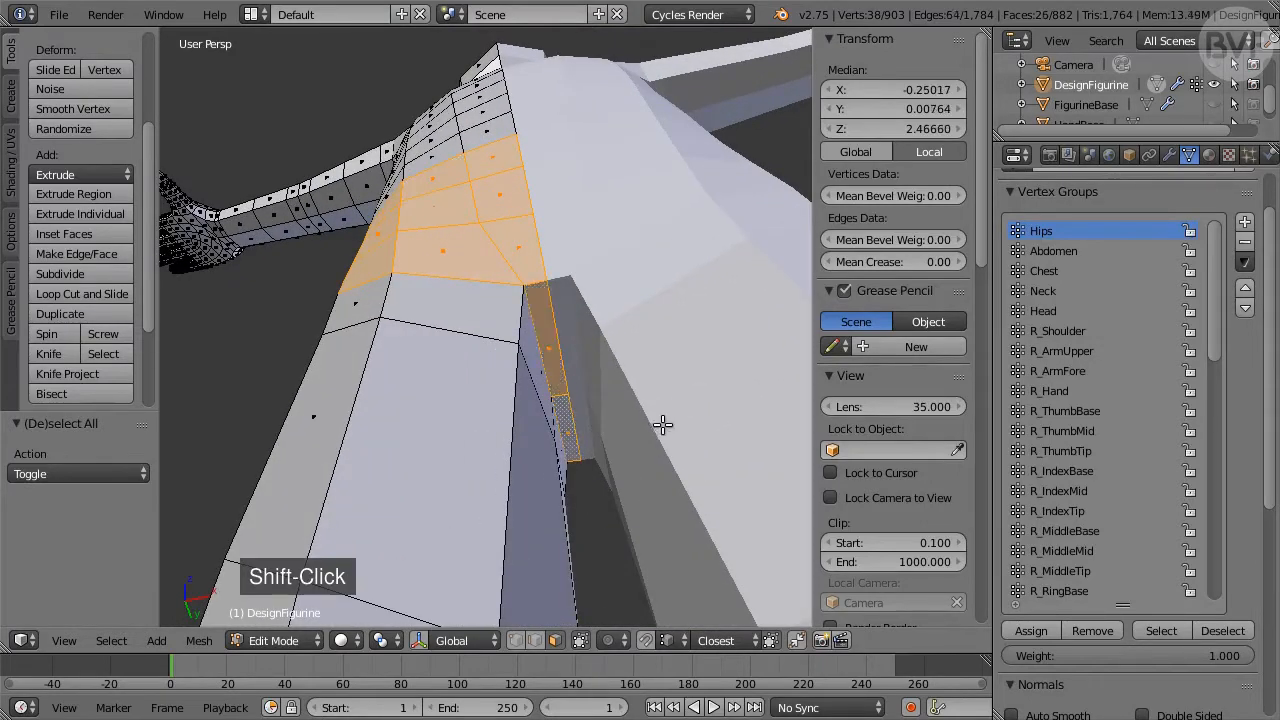
key(z)
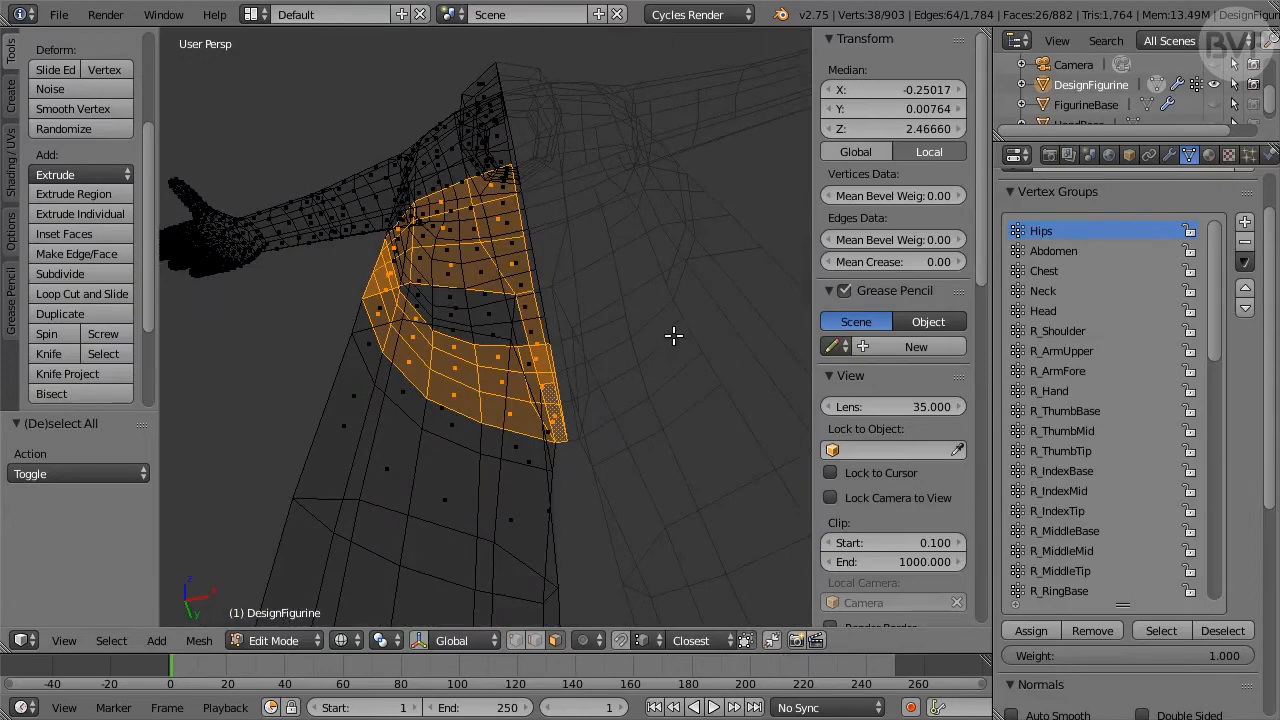
mouse_move(674, 337)
middle_down()
mouse_move(423, 466)
mouse_move(497, 471)
mouse_move(737, 423)
mouse_move(714, 443)
middle_up()
key(z)
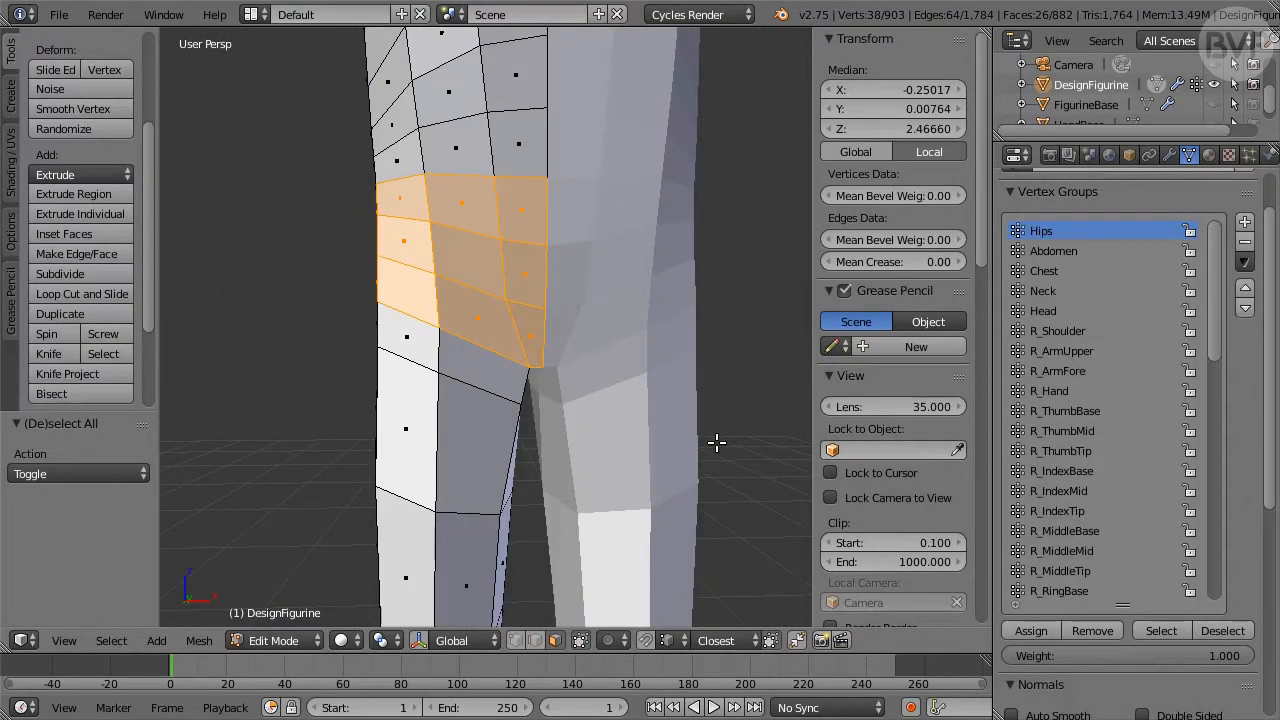
- Assign the selected hip and crotch faces to the Hips vertex group
click(1048, 629)
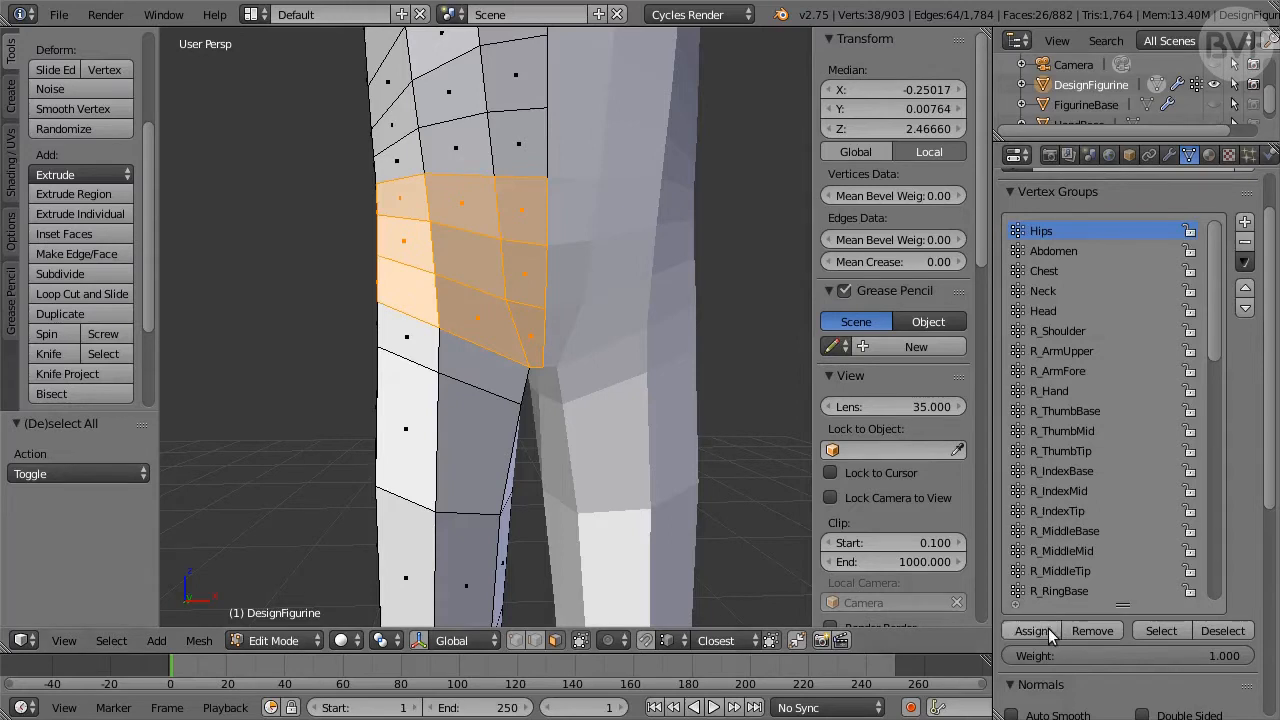
- Select the three face loops directly above the hips and assign them to the Abdomen vertex group
click(1069, 250)
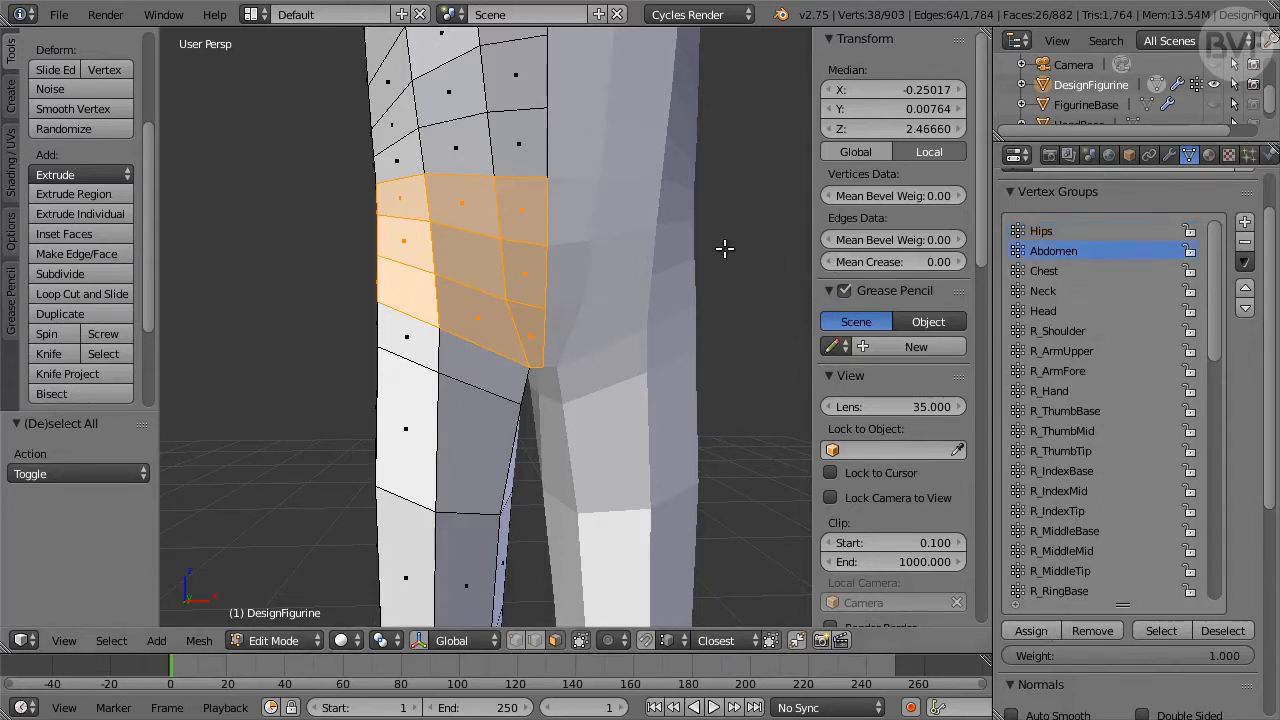
shift+middle_drag(726, 251, 618, 415)
alt+click(499, 399)
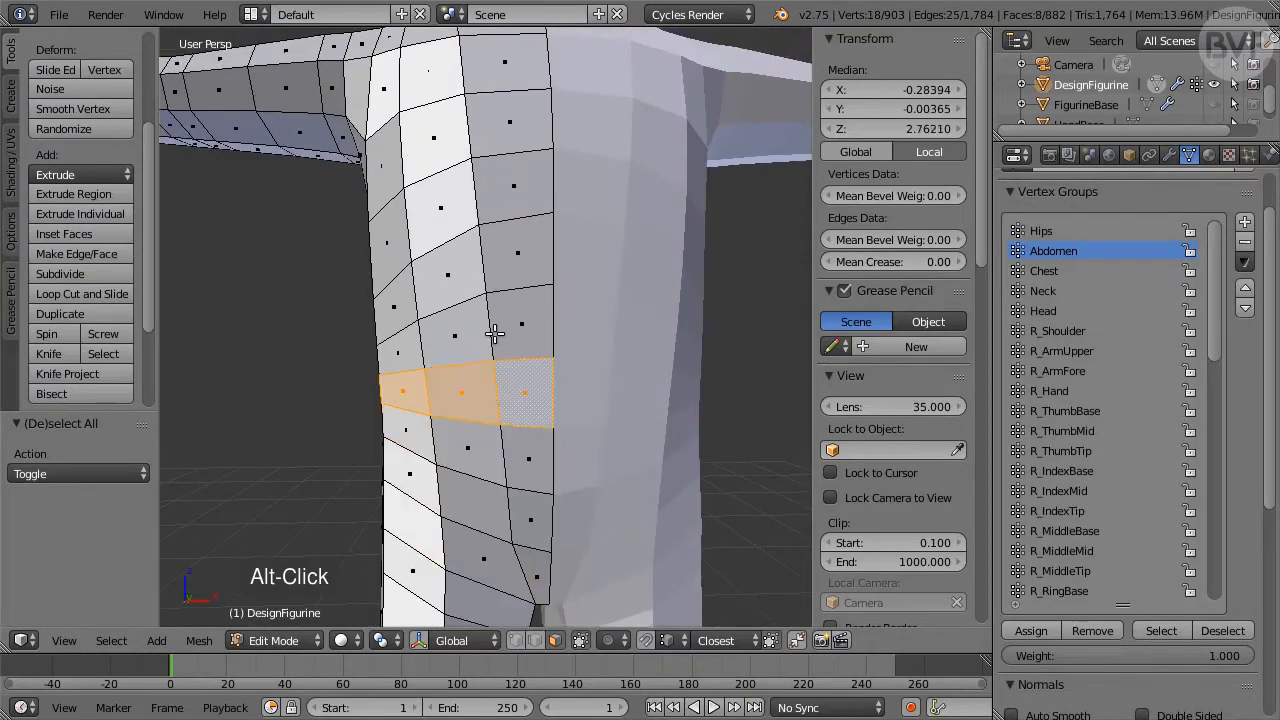
alt+shift+click(494, 334)
alt+shift+click(479, 280)
key(z)
scroll(662, 334, down, 2)
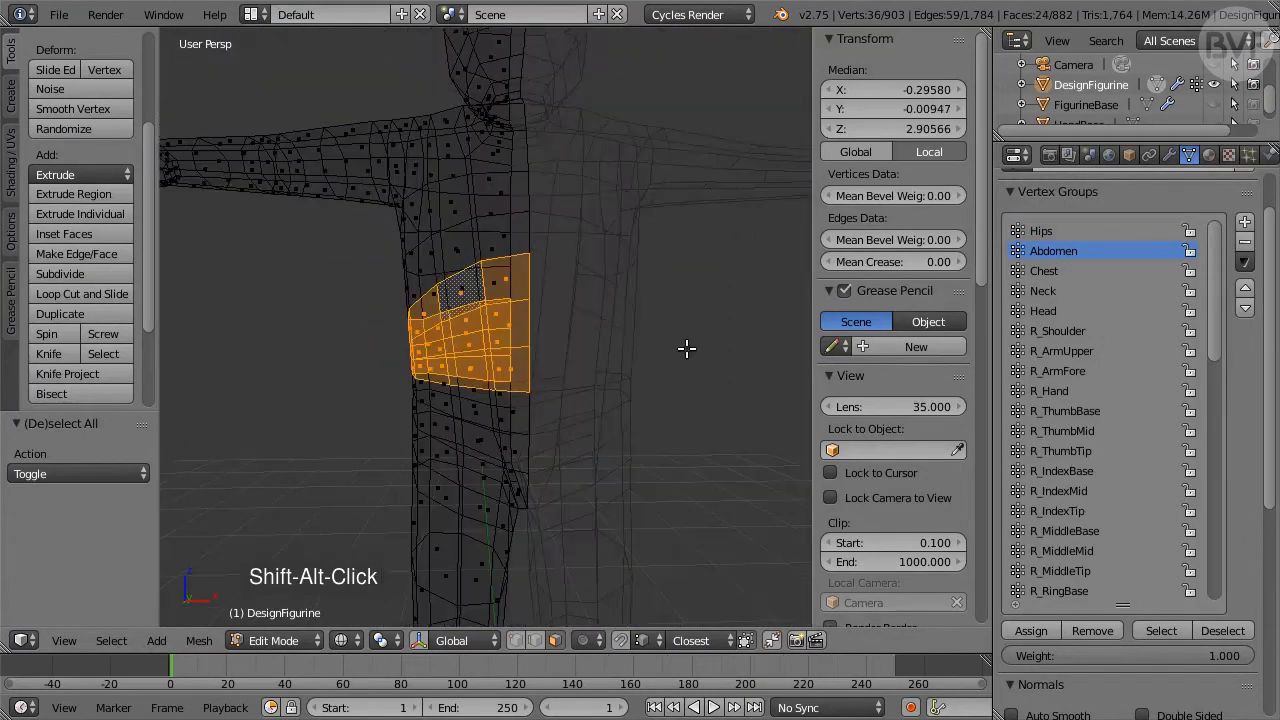
mouse_move(704, 359)
middle_down()
mouse_move(611, 368)
mouse_move(634, 374)
middle_up()
key(z)
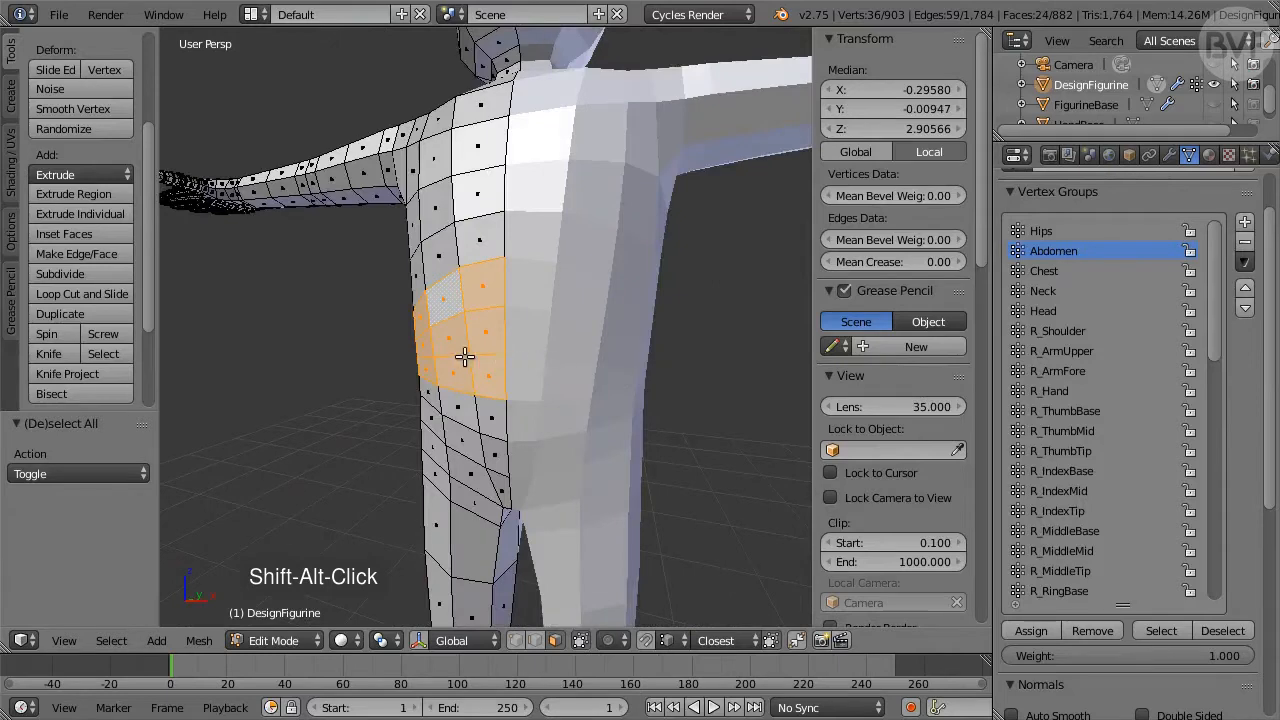
middle_drag(463, 357, 674, 360)
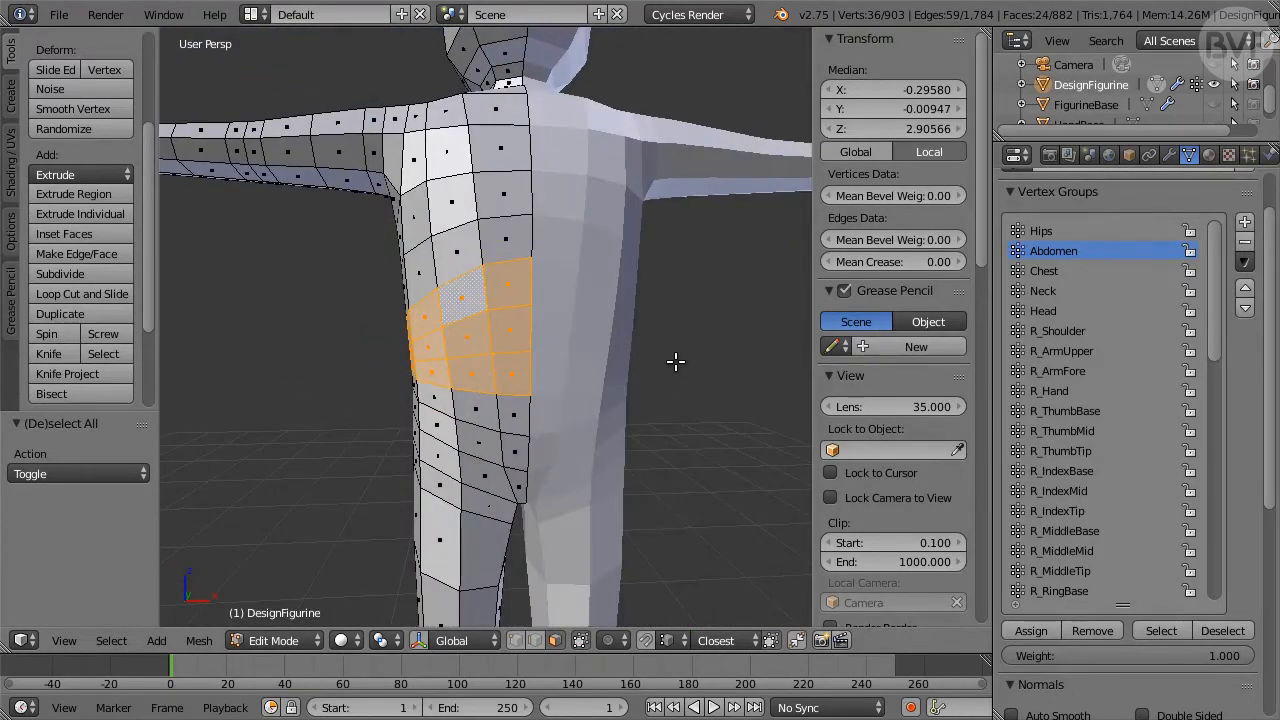
click(1049, 626)
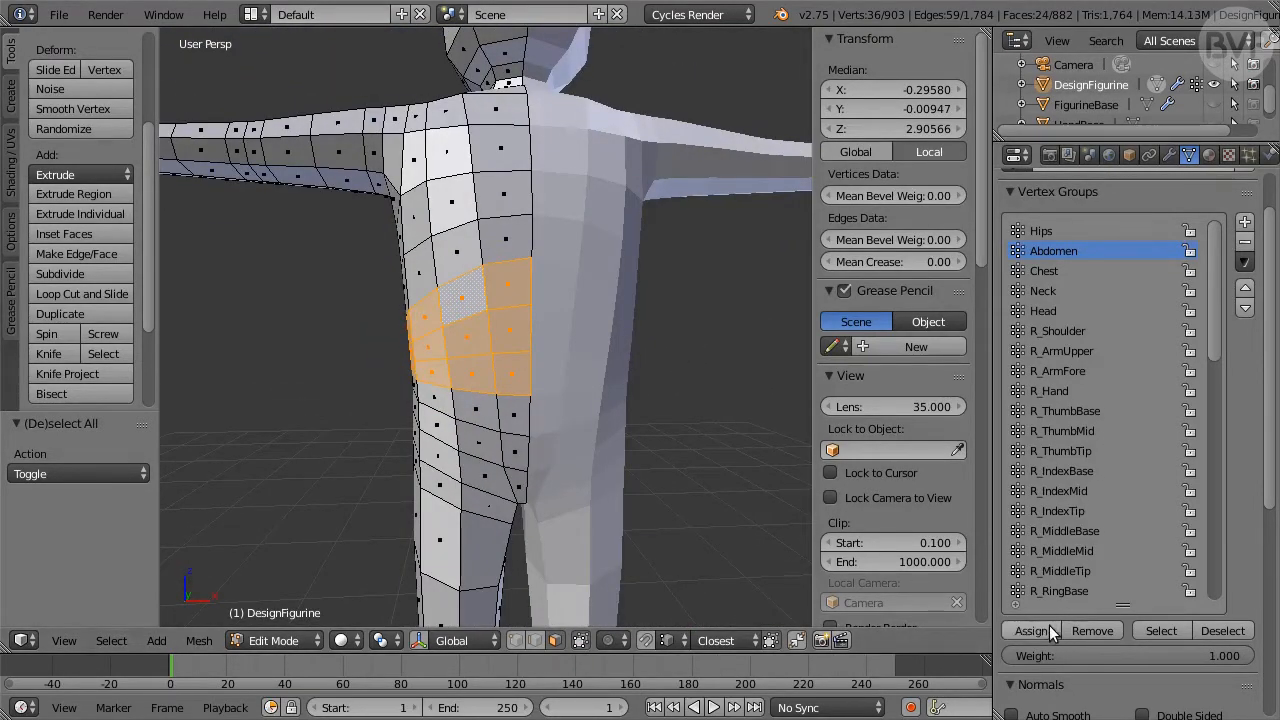
- Select the three narrow face loops around the neck and assign them to the Neck vertex group
click(1061, 291)
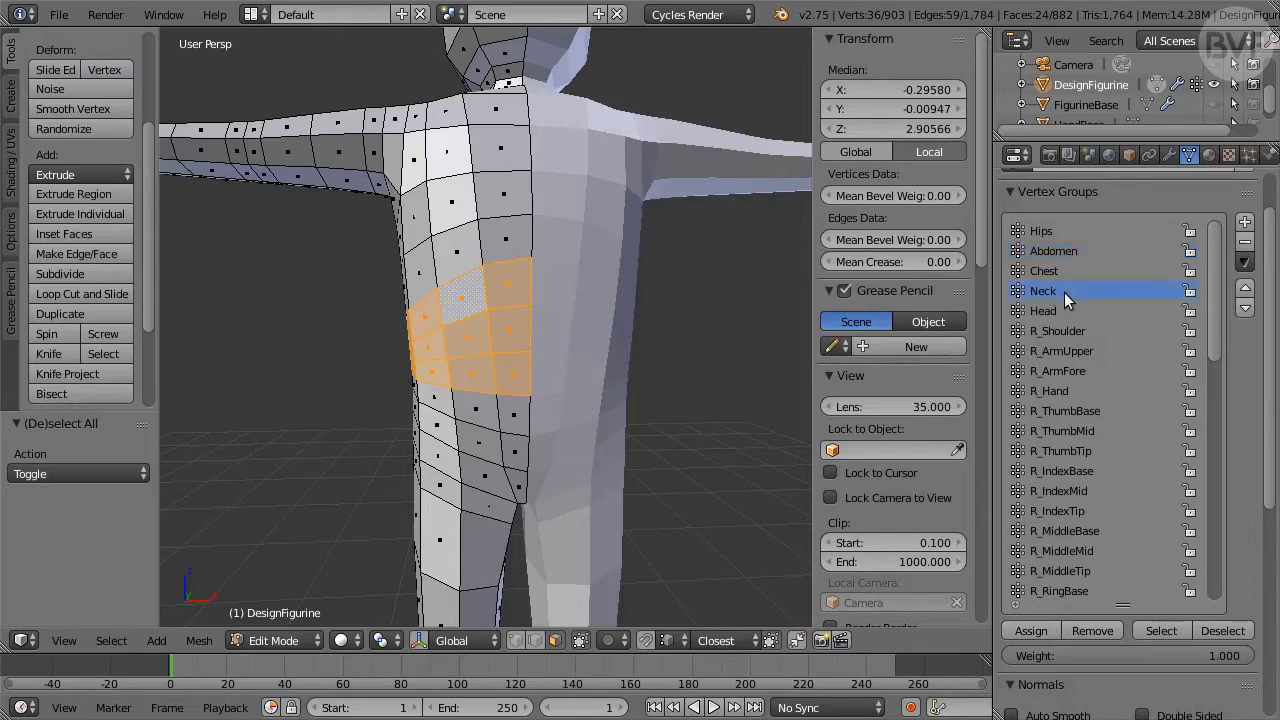
shift+middle_drag(628, 225, 643, 377)
scroll(637, 324, up, 4)
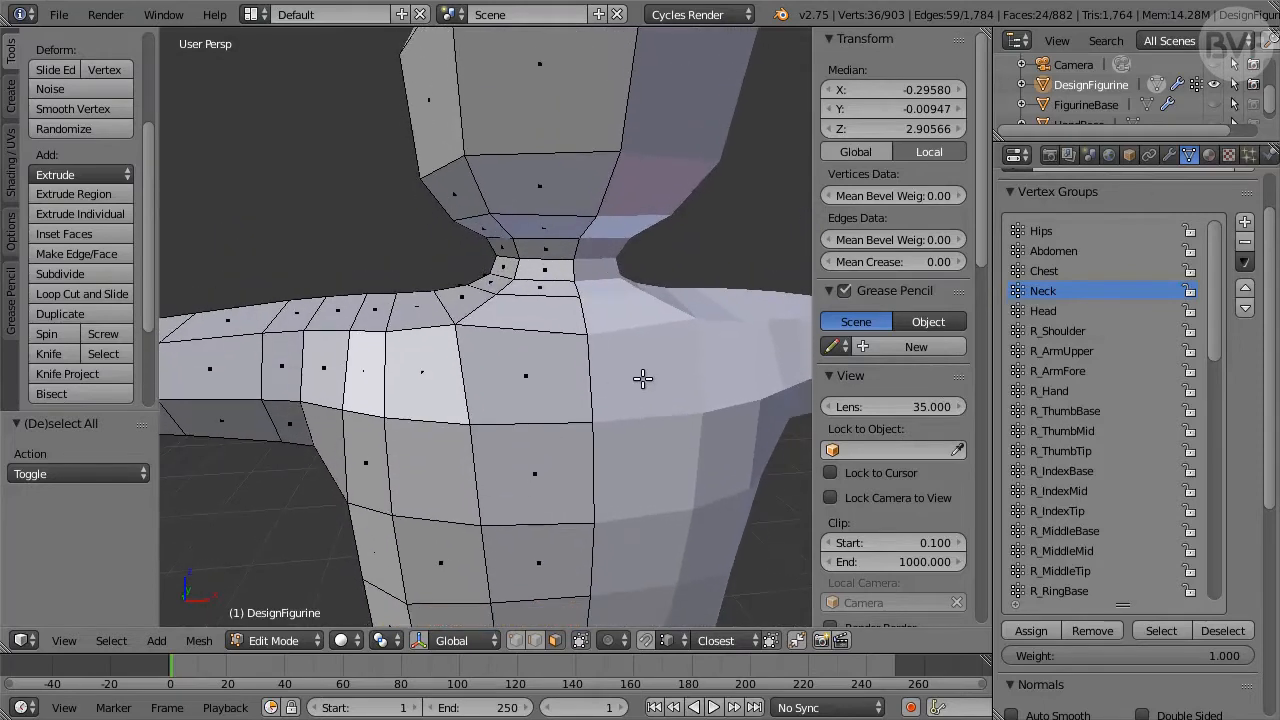
alt+click(515, 260)
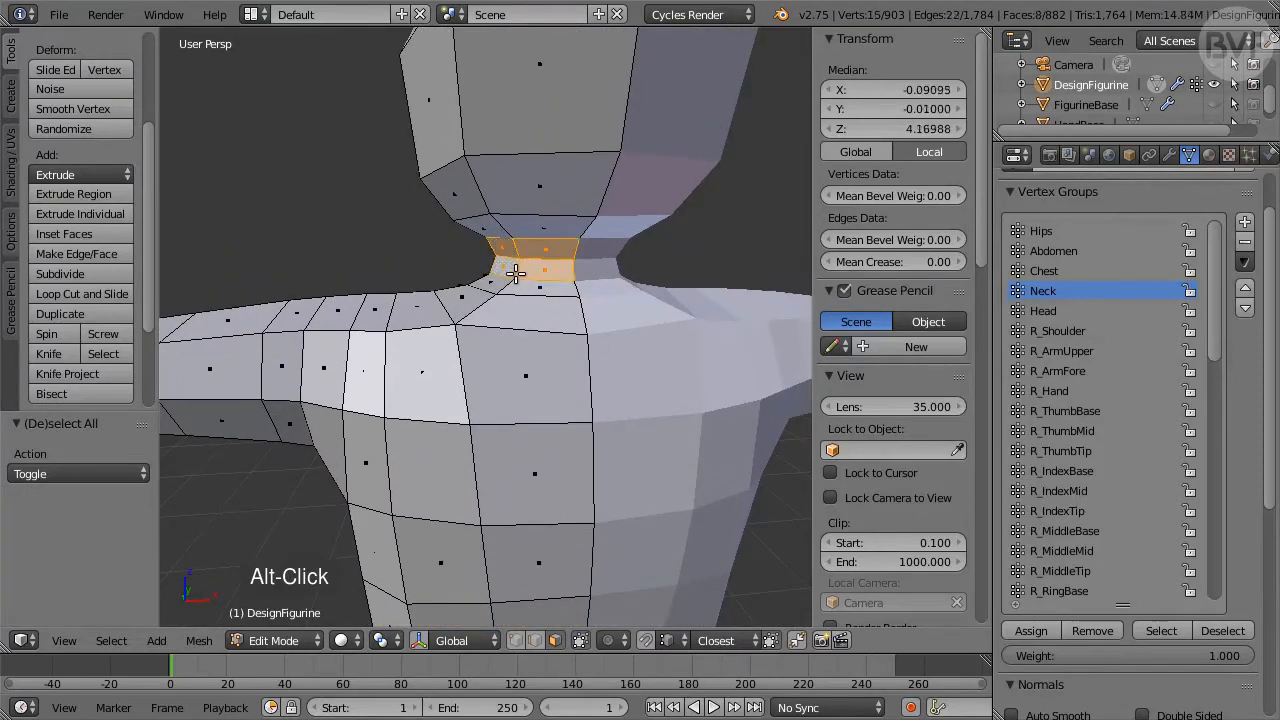
alt+shift+click(511, 281)
mouse_move(446, 360)
middle_down()
mouse_move(609, 354)
mouse_move(463, 346)
middle_up()
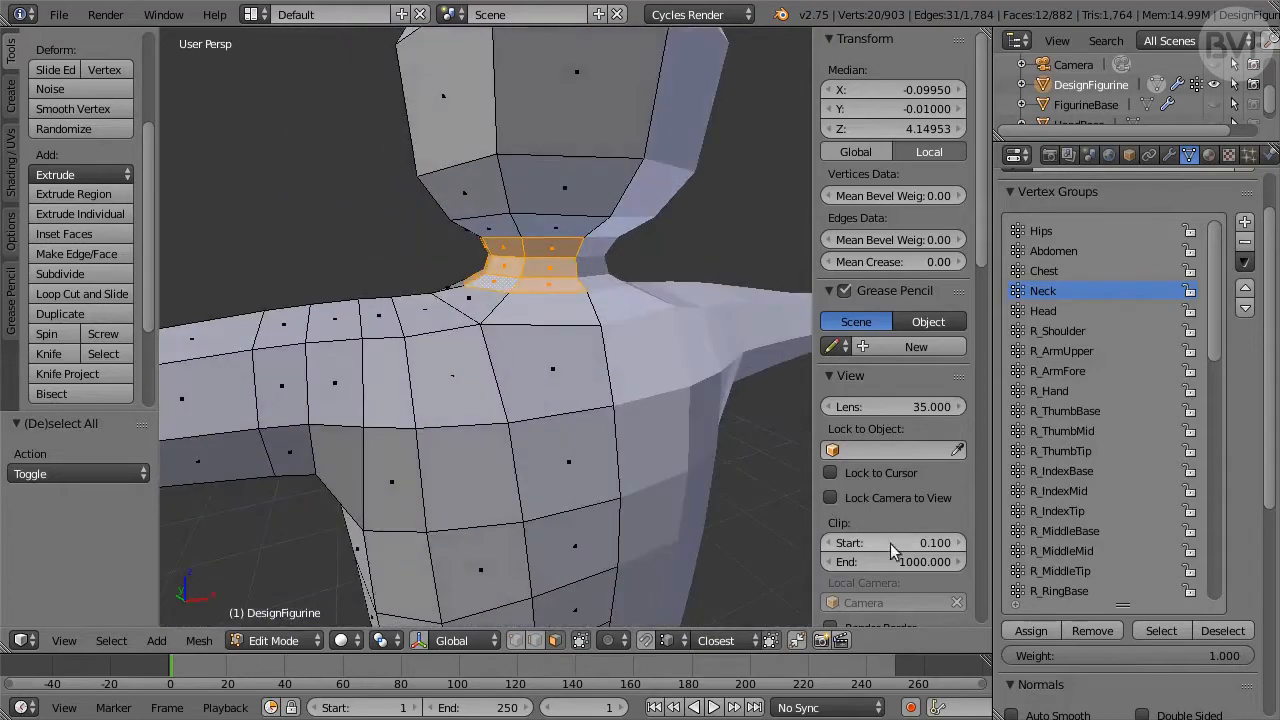
click(1051, 630)
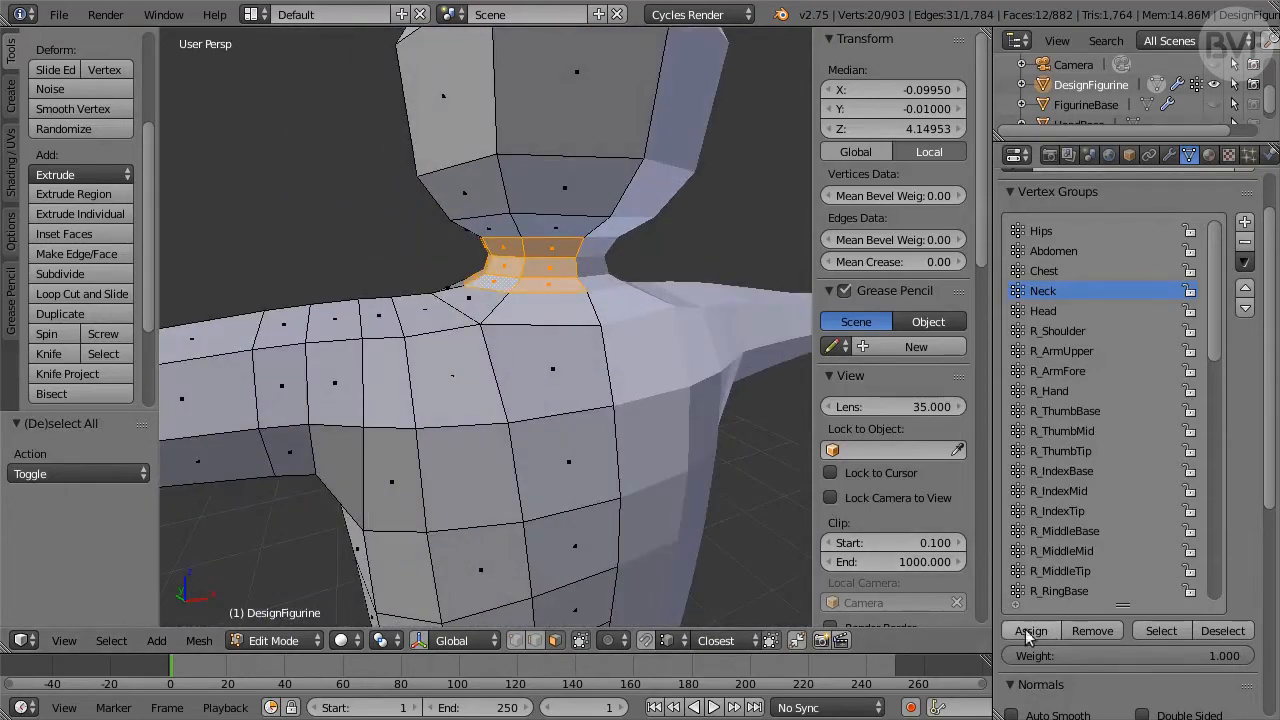
- Select all the head's faces above the neck, including the crown, and assign them to the Head vertex group
alt+click(515, 225)
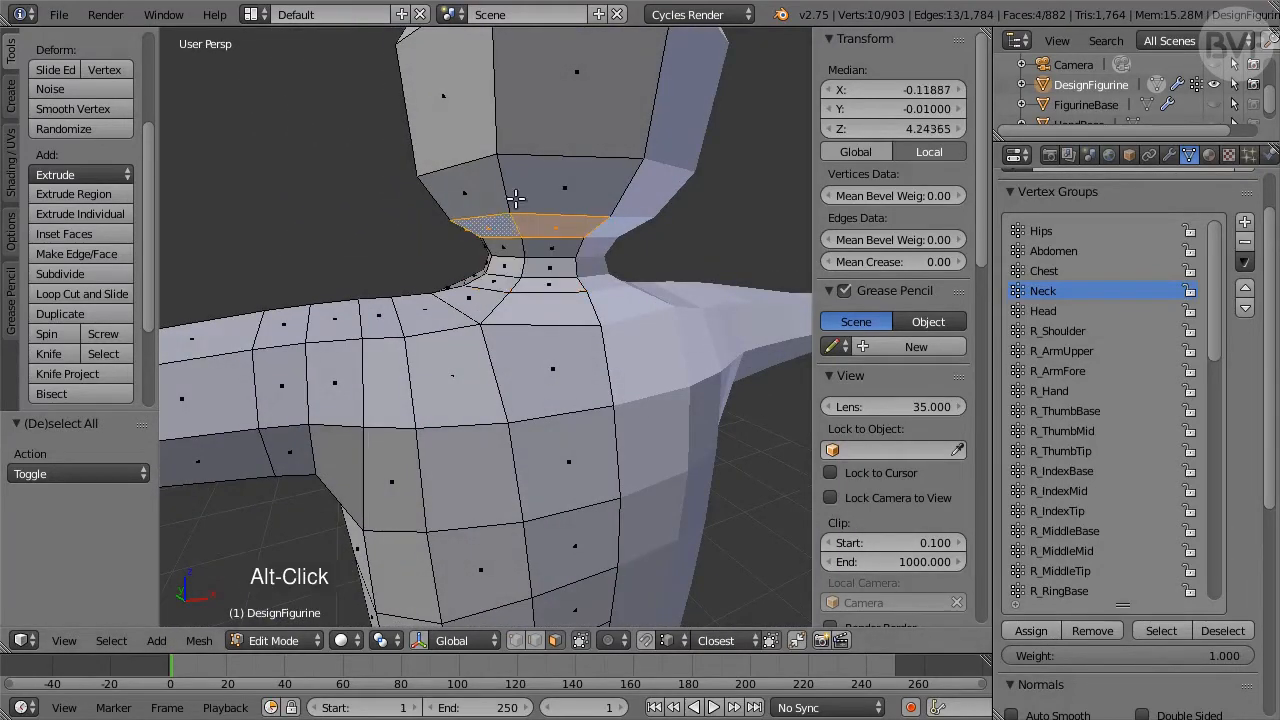
alt+shift+click(506, 181)
alt+shift+click(497, 119)
middle_drag(526, 119, 609, 351)
alt+shift+click(550, 343)
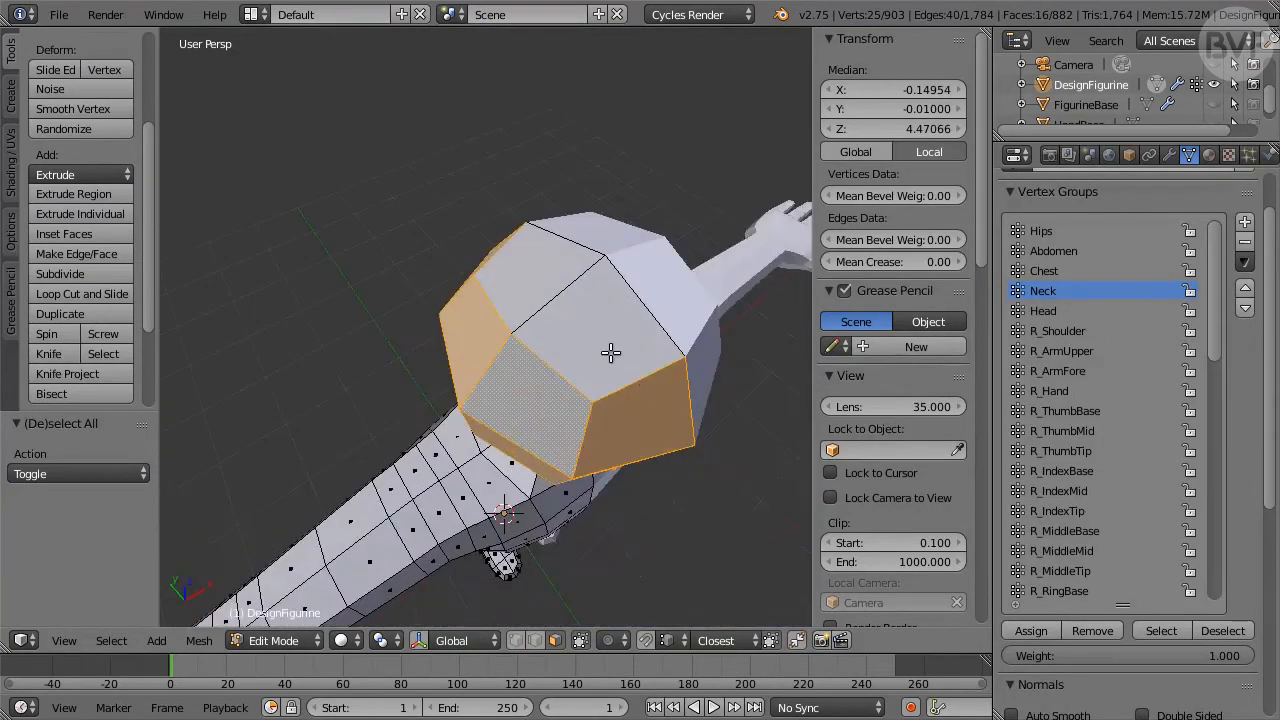
shift+click(594, 329)
shift+click(530, 292)
middle_drag(380, 349, 471, 199)
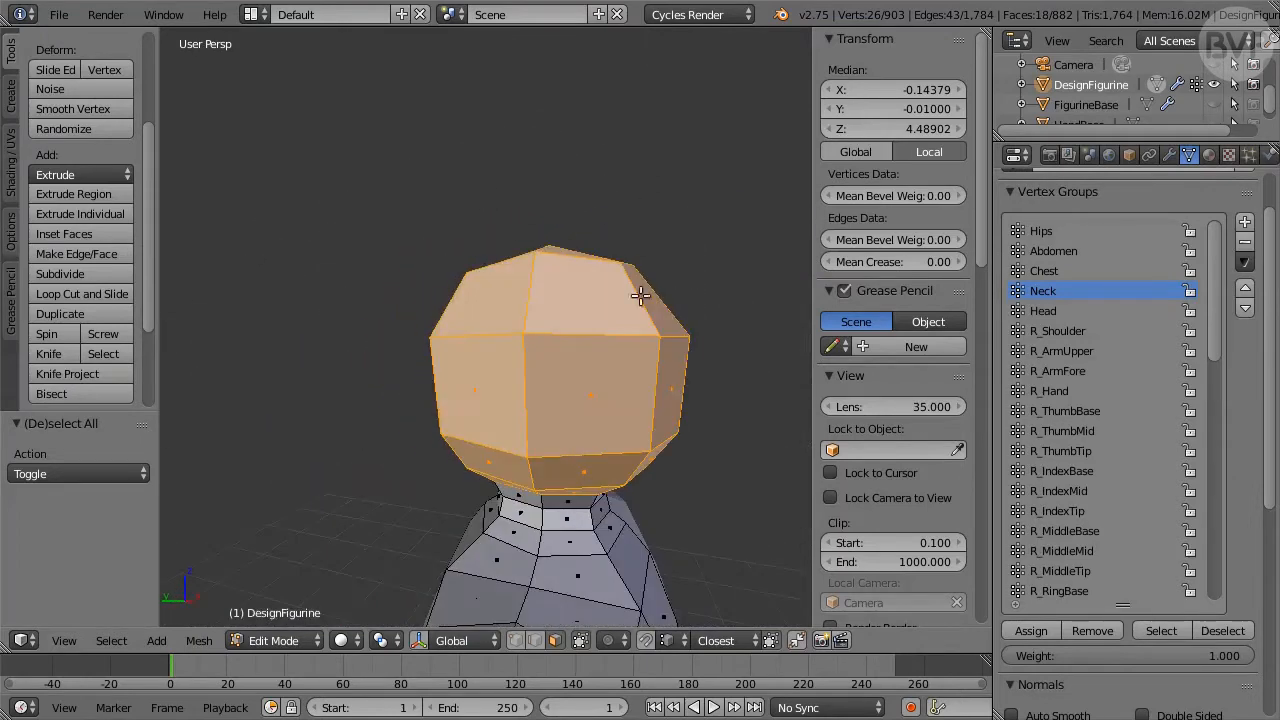
middle_drag(714, 483, 640, 416)
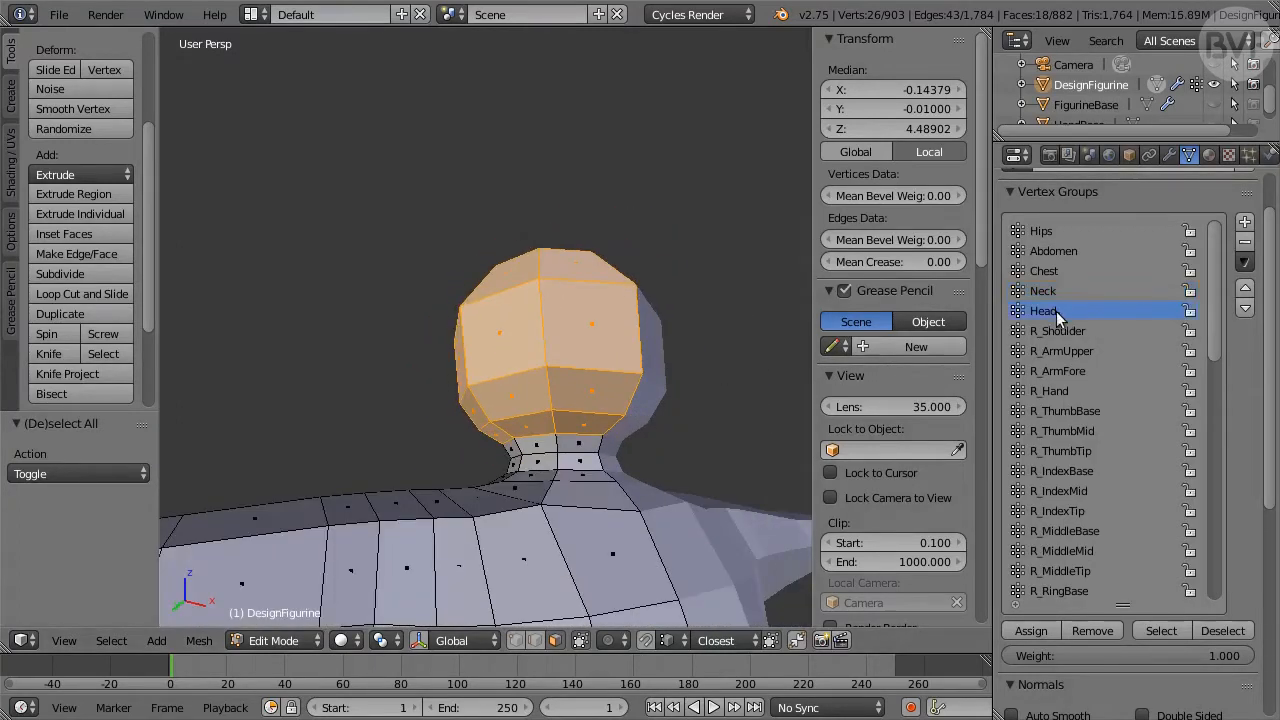
click(1053, 631)
- Select the single face loop around the shoulder, running under the armpit, and assign it to the R_Shoulder vertex group
middle_drag(654, 524, 668, 371)
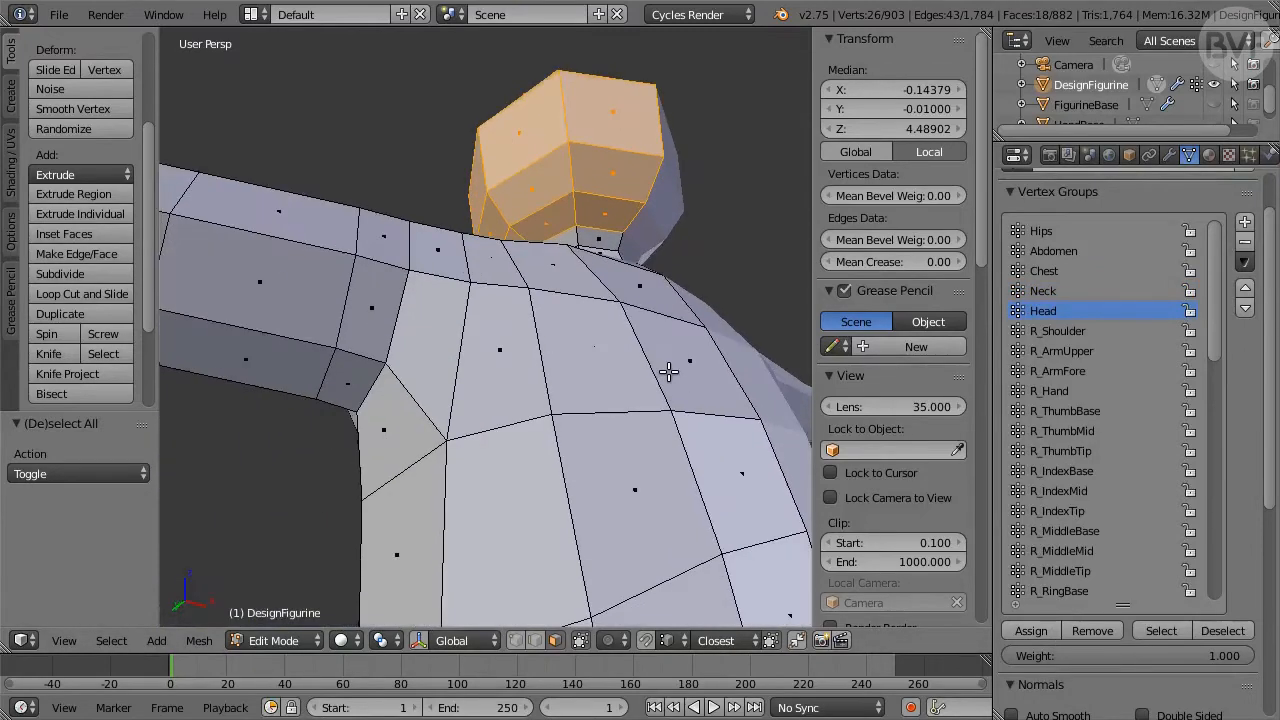
middle_drag(683, 325, 656, 369)
alt+click(367, 417)
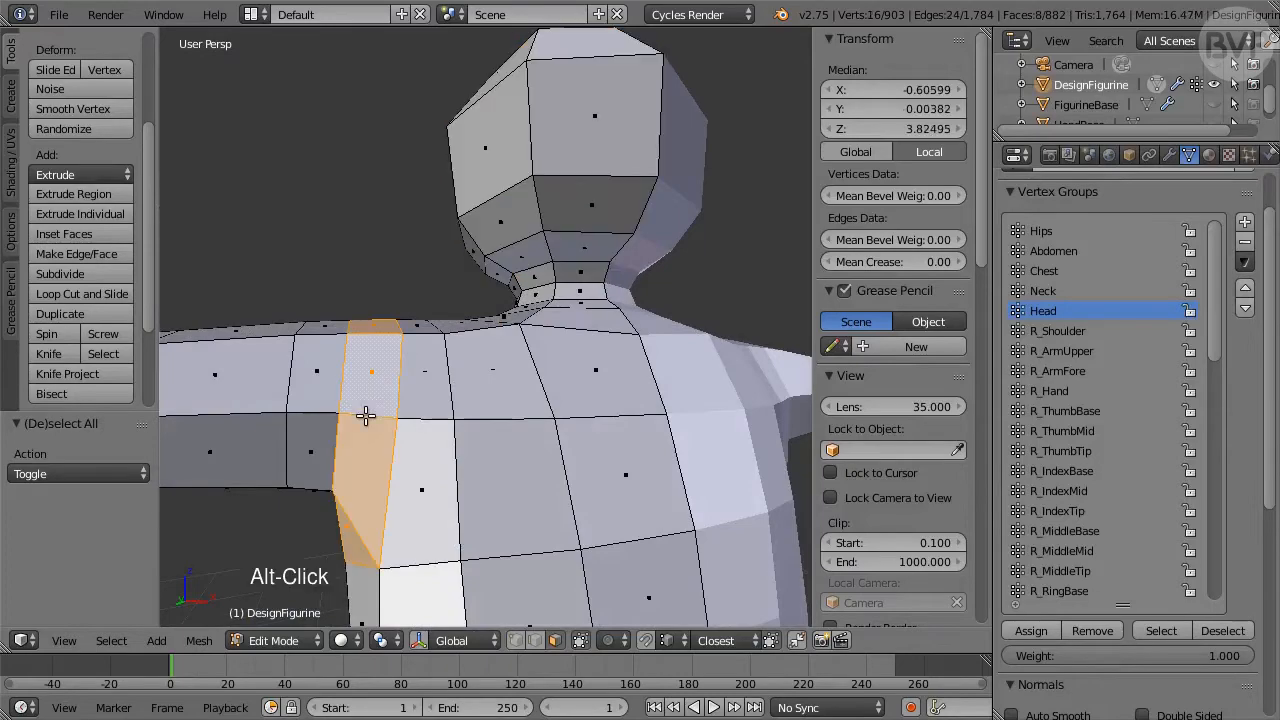
scroll(306, 451, down, 2)
mouse_move(289, 451)
middle_down()
mouse_move(452, 405)
mouse_move(577, 443)
mouse_move(516, 477)
mouse_move(301, 462)
middle_up()
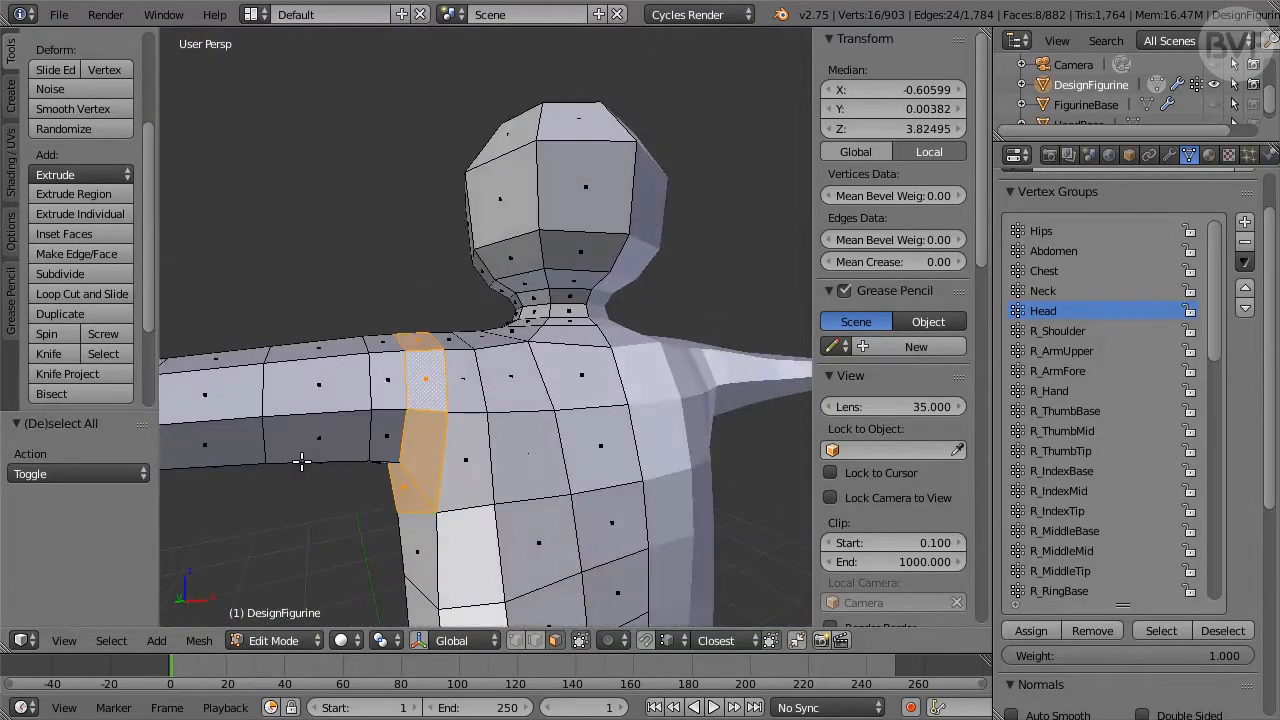
click(1060, 328)
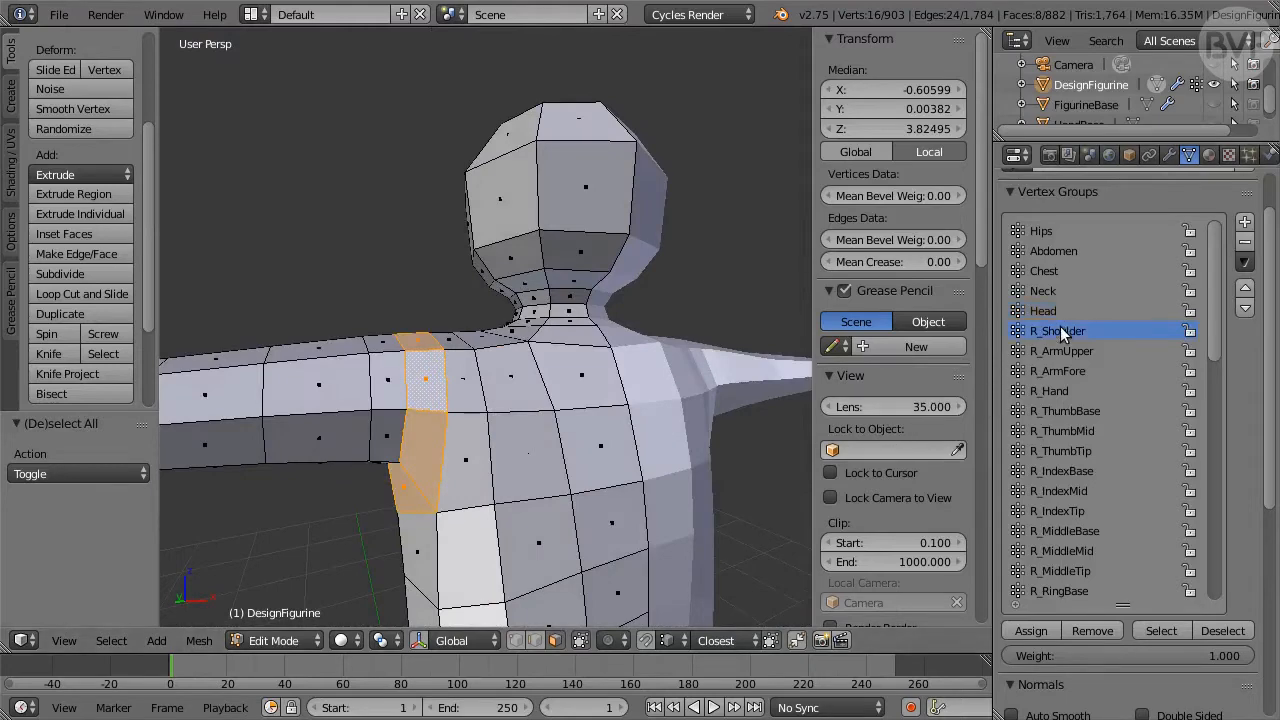
click(1055, 631)
- Select the four face loops of the upper arm, from beside the shoulder to the elbow, and assign them to R_ArmUpper
middle_drag(497, 477, 605, 440)
alt+shift+click(592, 410)
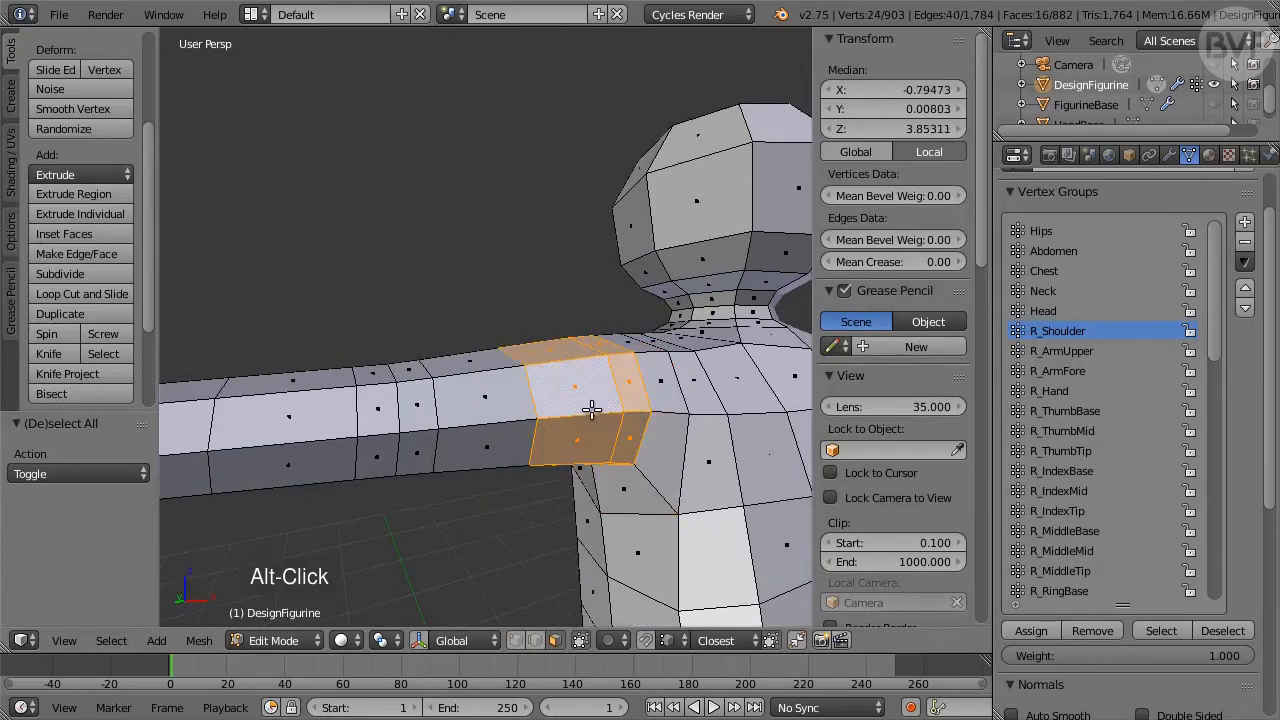
alt+shift+click(500, 418)
alt+shift+click(455, 419)
middle_drag(455, 419, 517, 455)
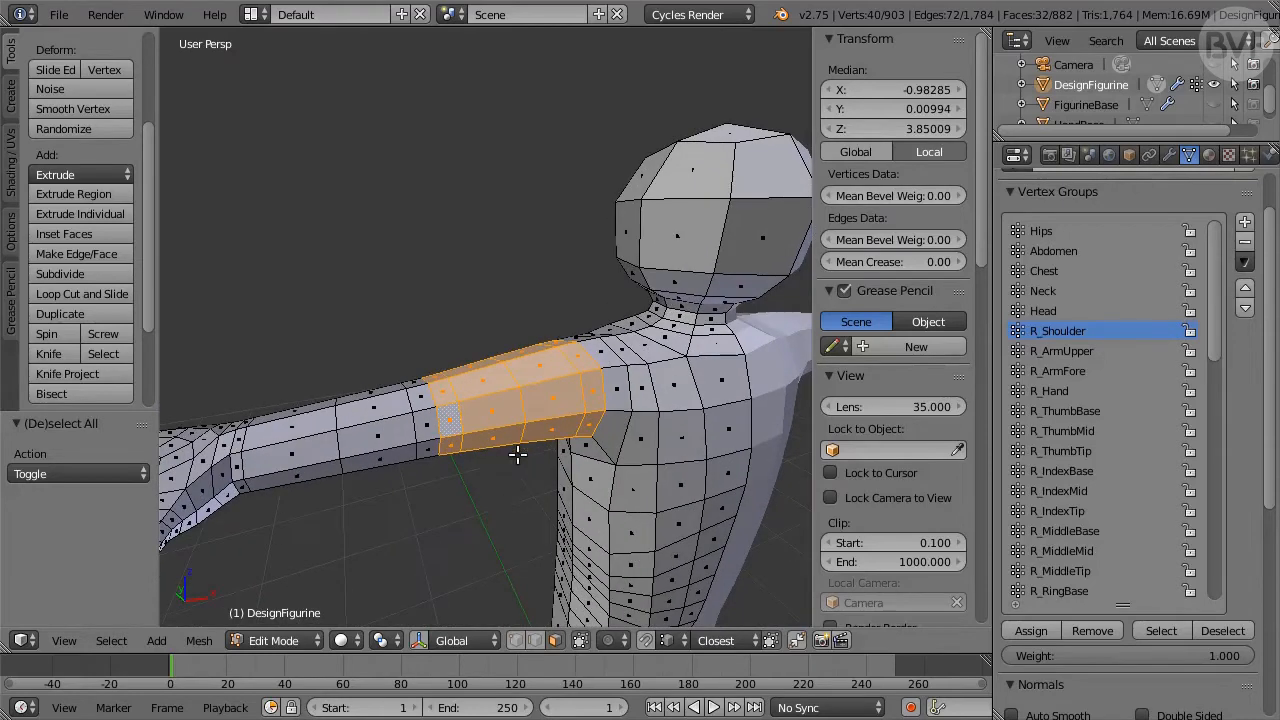
click(1086, 349)
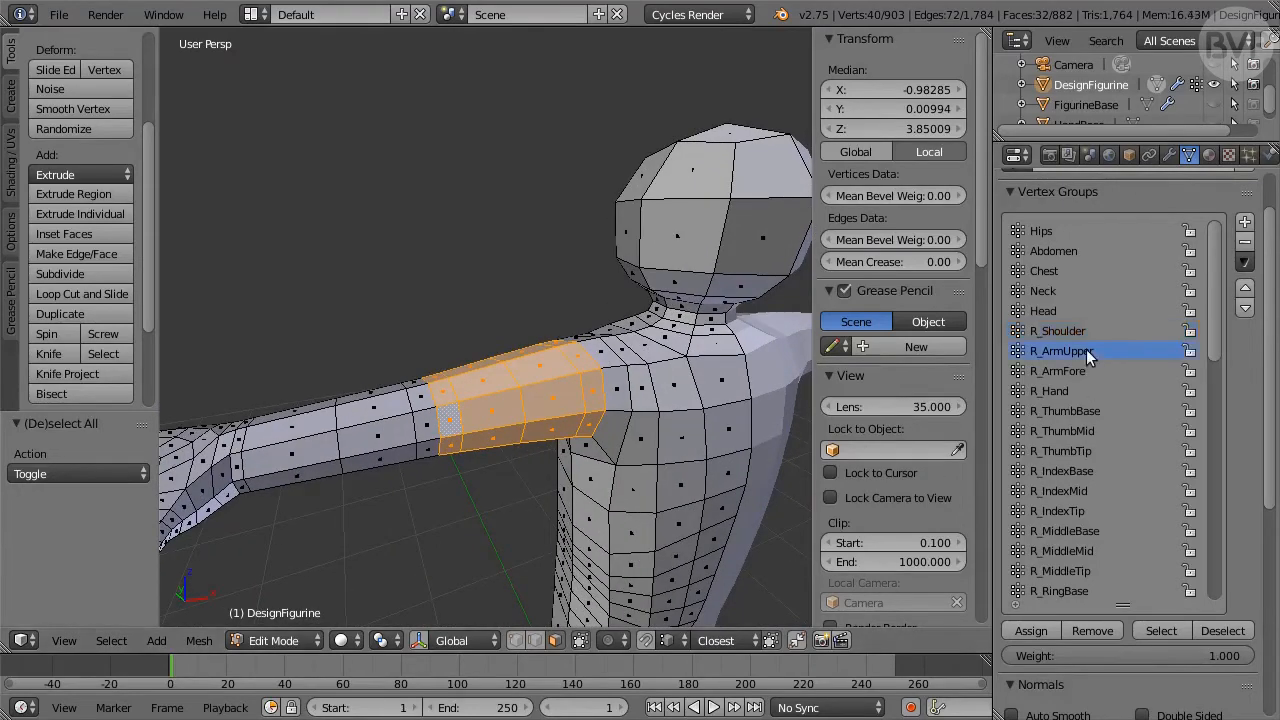
click(1053, 630)
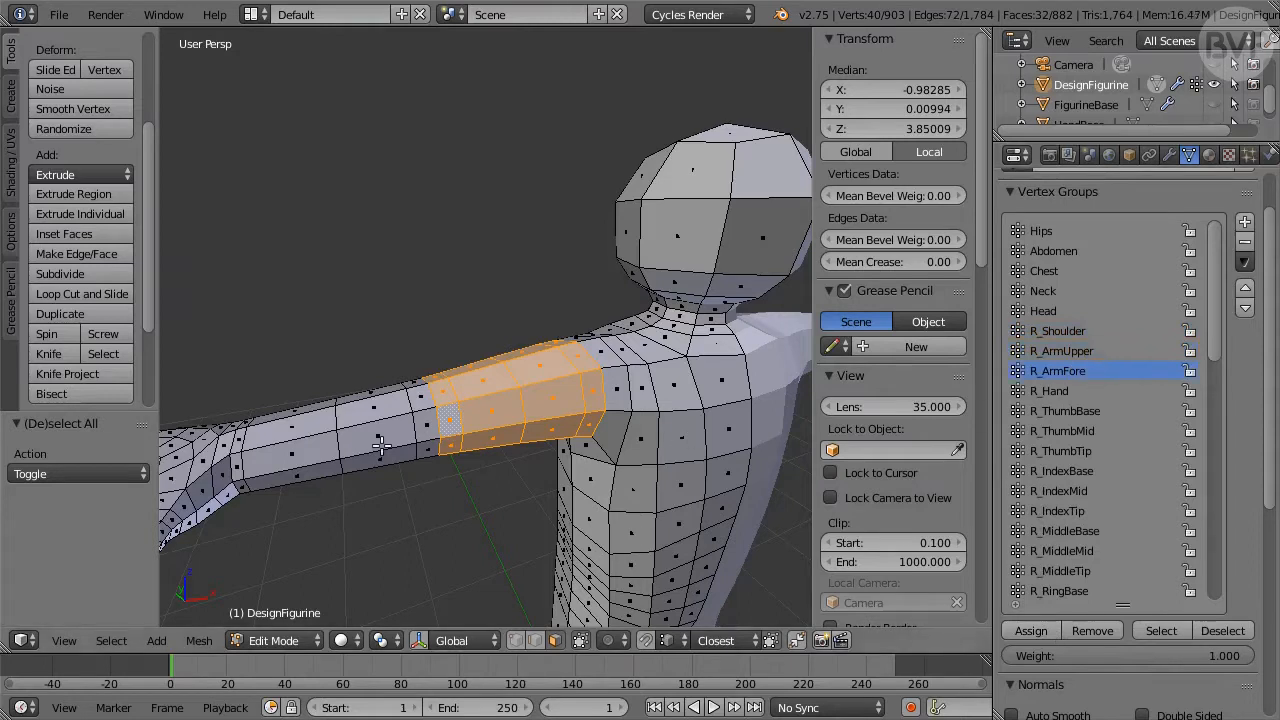
- Select the four face loops from the elbow to the wrist and assign them to the R_ArmFore vertex group
alt+click(423, 438)
alt+shift+click(391, 444)
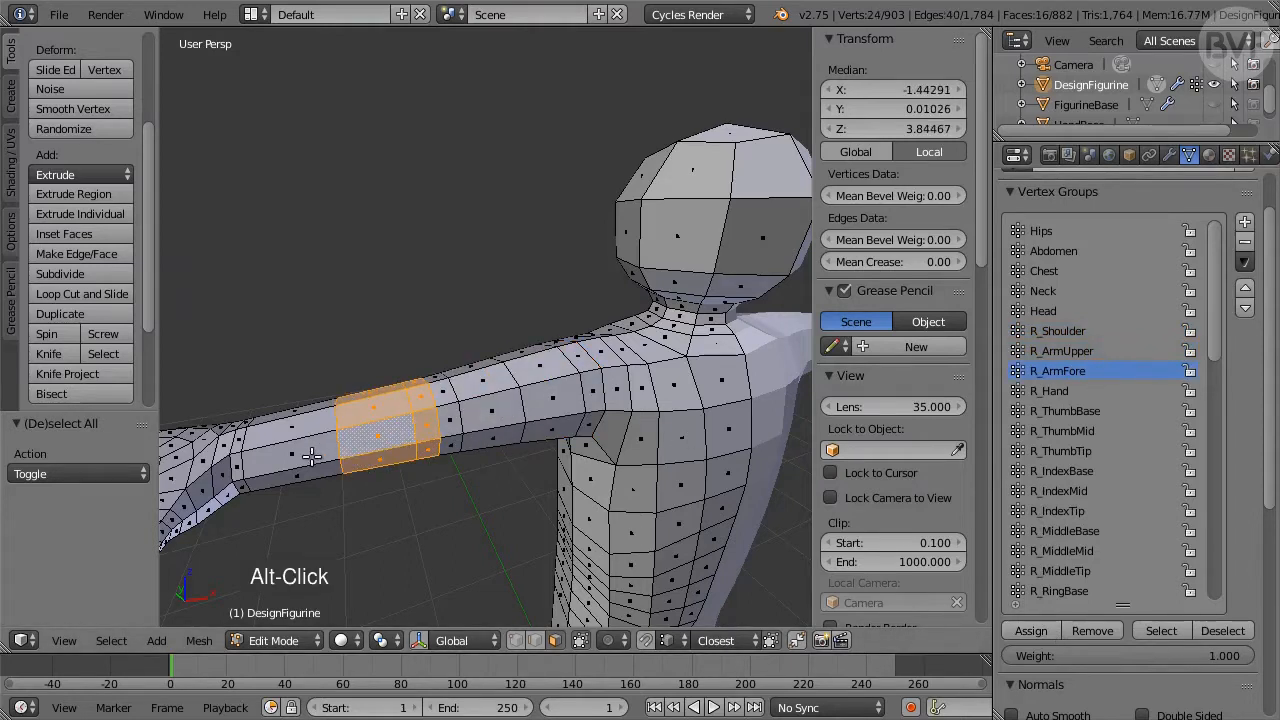
alt+shift+click(313, 457)
alt+shift+click(242, 472)
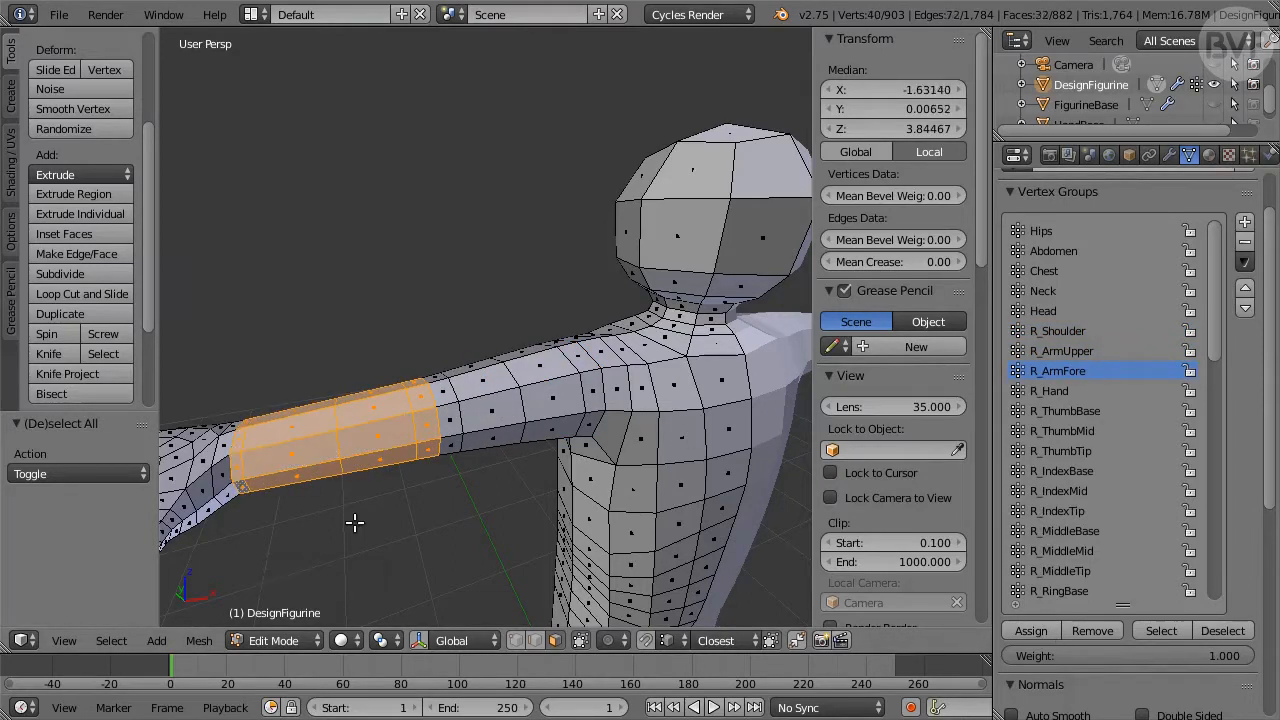
click(1052, 628)
- Maximize the 3D View, show the hand from the top in wireframe display, and deselect everything
key(ctrl+Up)
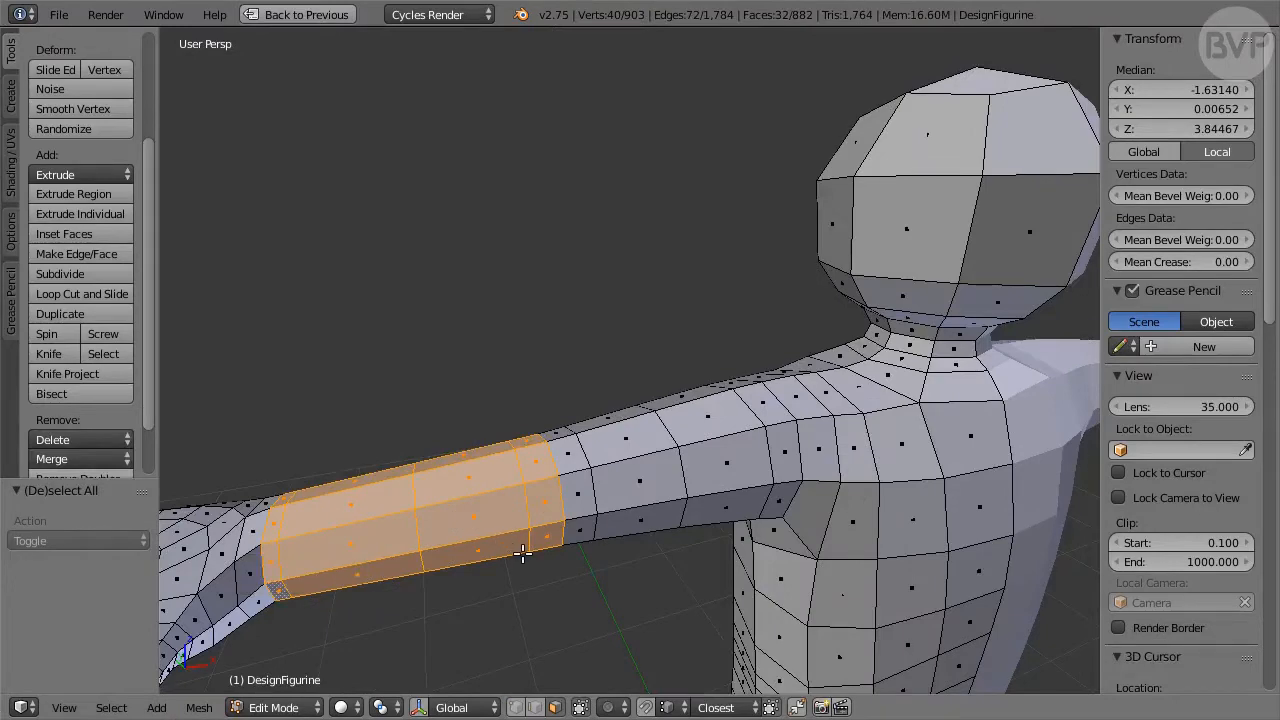
key(KP_7)
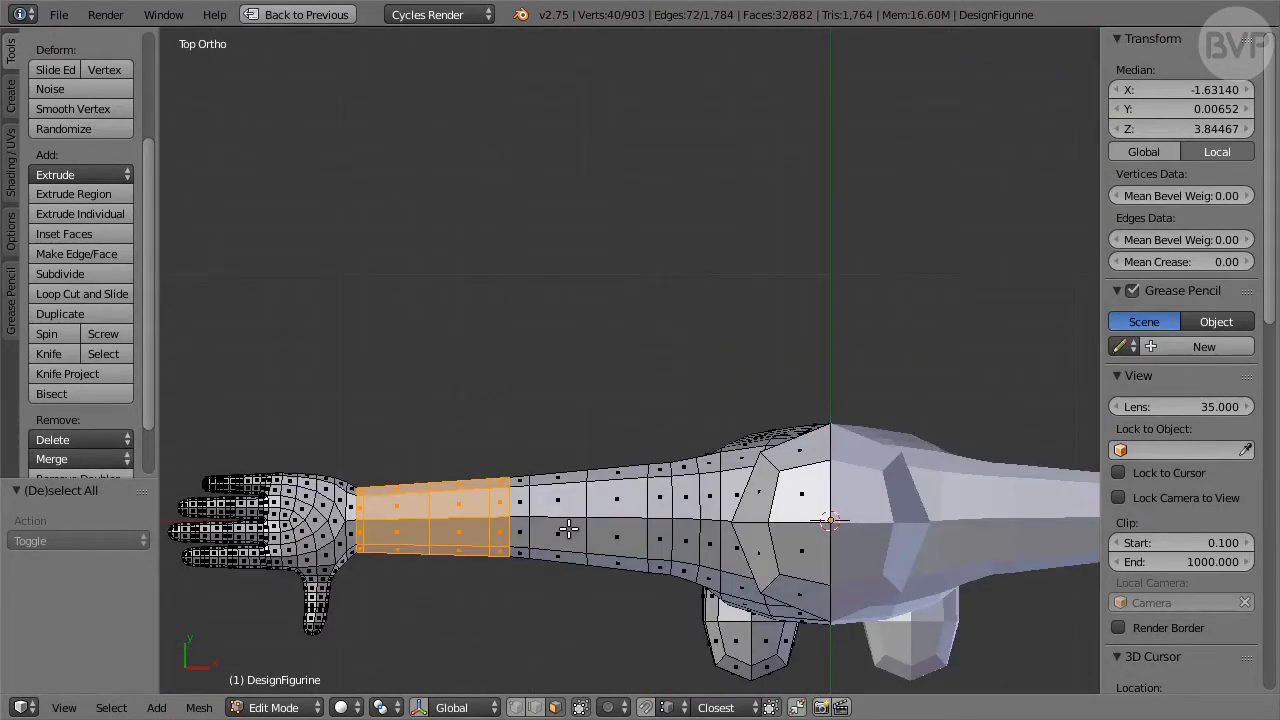
key(z)
shift+middle_drag(539, 589, 798, 385)
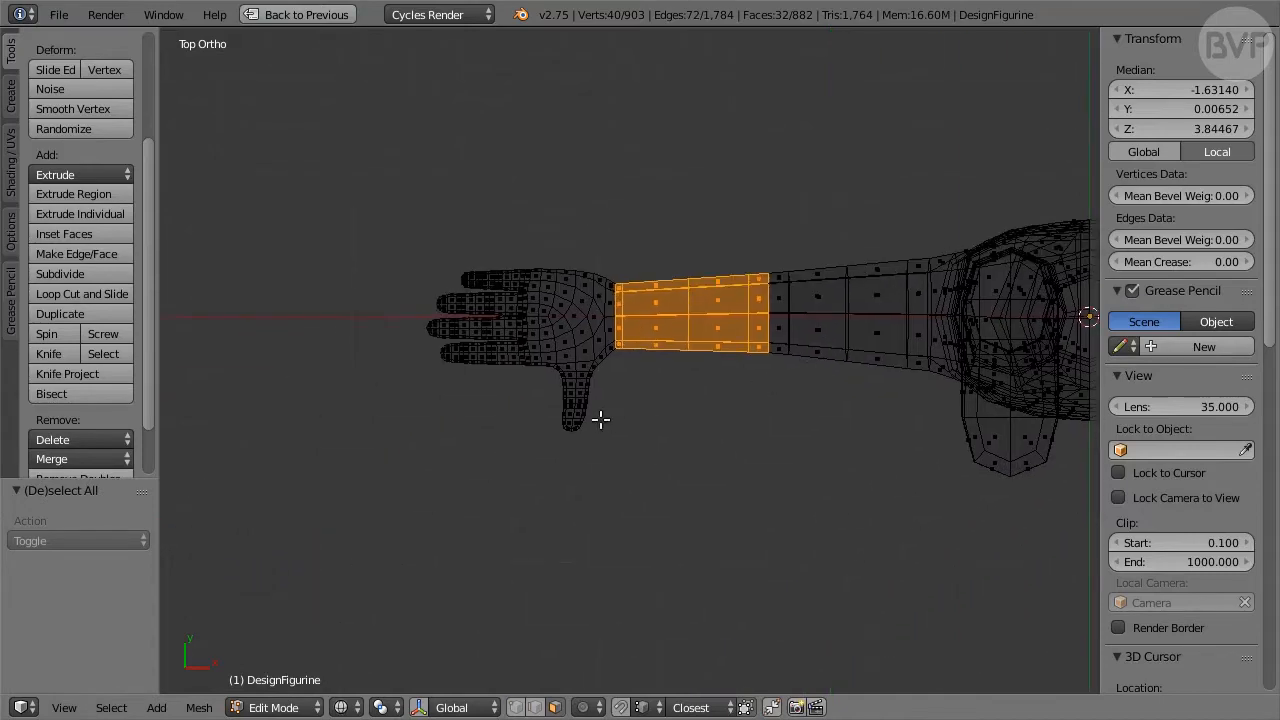
scroll(596, 420, up, 6)
shift+middle_drag(437, 421, 697, 461)
key(a)
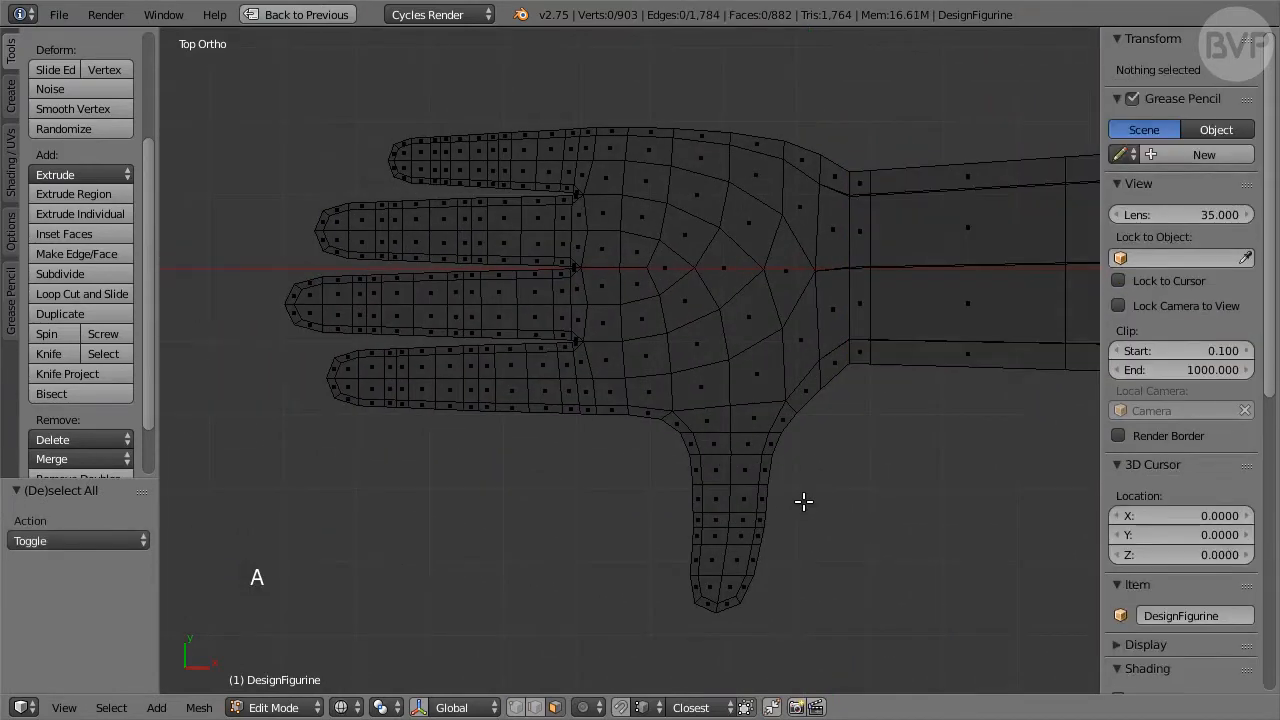
scroll(424, 333, up, 3)
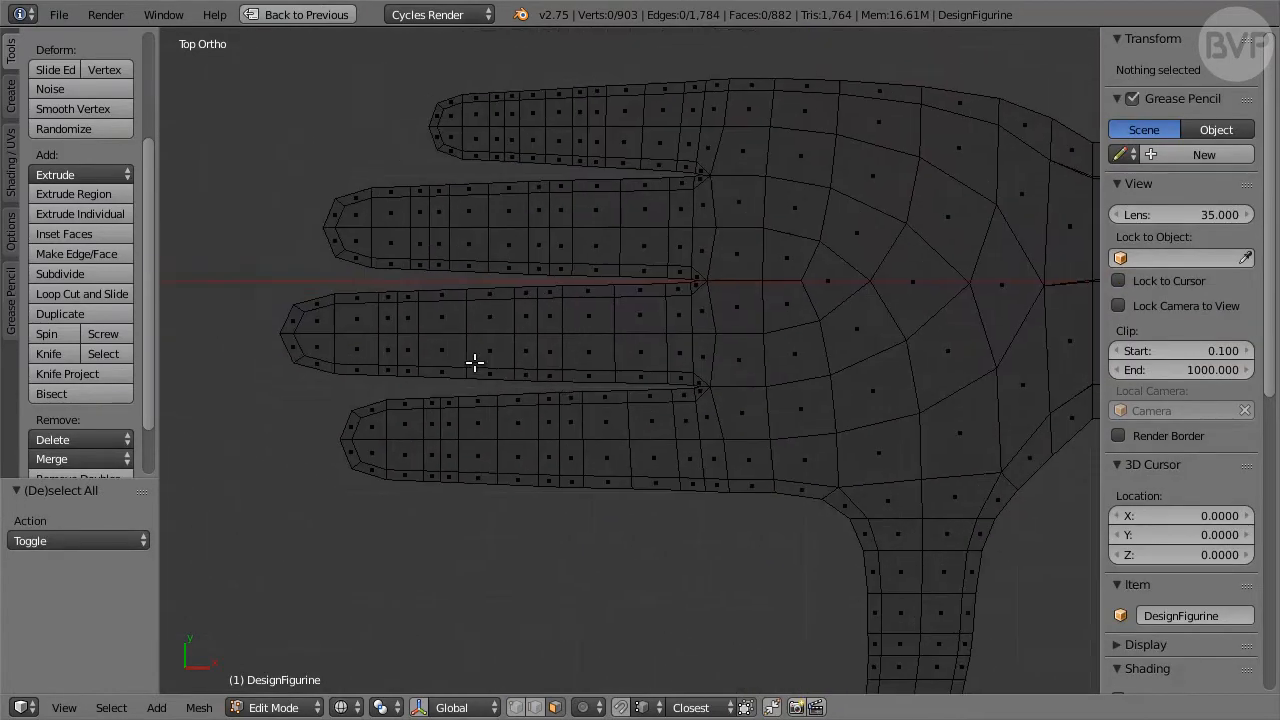
- Box-select the tip faces of all four fingers, leaving out the thumb
key(b)
drag(403, 77, 443, 150)
key(b)
drag(304, 157, 368, 280)
key(b)
drag(266, 277, 381, 492)
key(b)
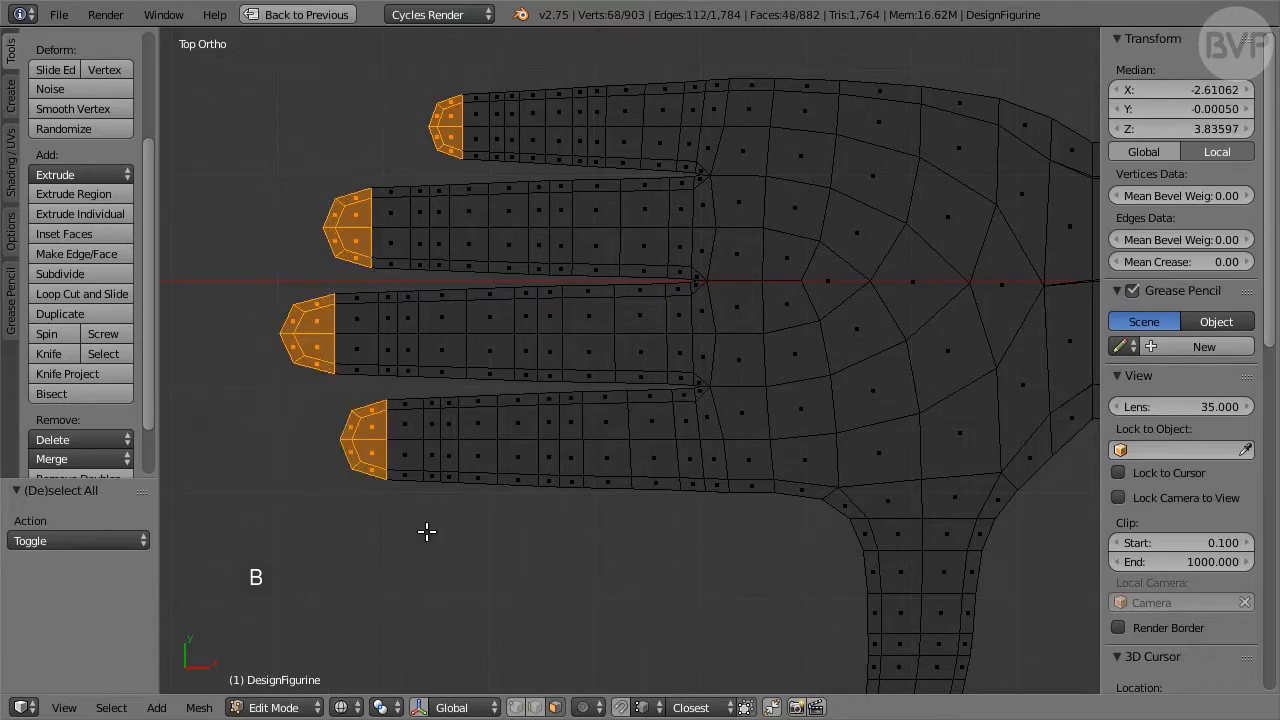
- Grow the selection step by step from the fingertips until it covers the four fingers down to just before the knuckle loops
key(ctrl+KP_Add)
key(ctrl+KP_Add)
key(ctrl+KP_Add)
key(ctrl+KP_Add)
key(ctrl+KP_Add)
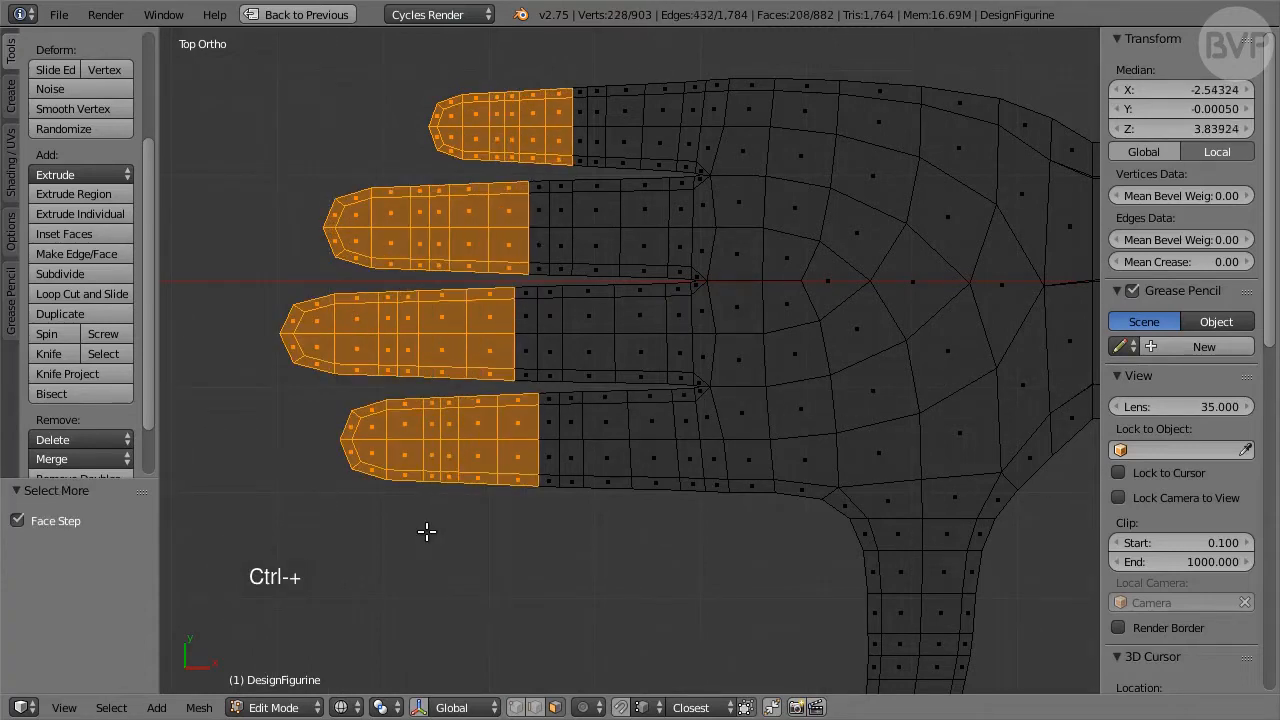
key(ctrl+KP_Add)
key(ctrl+KP_Add)
key(ctrl+KP_Add)
key(ctrl+KP_Add)
key(ctrl+KP_Add)
key(ctrl+KP_Add)
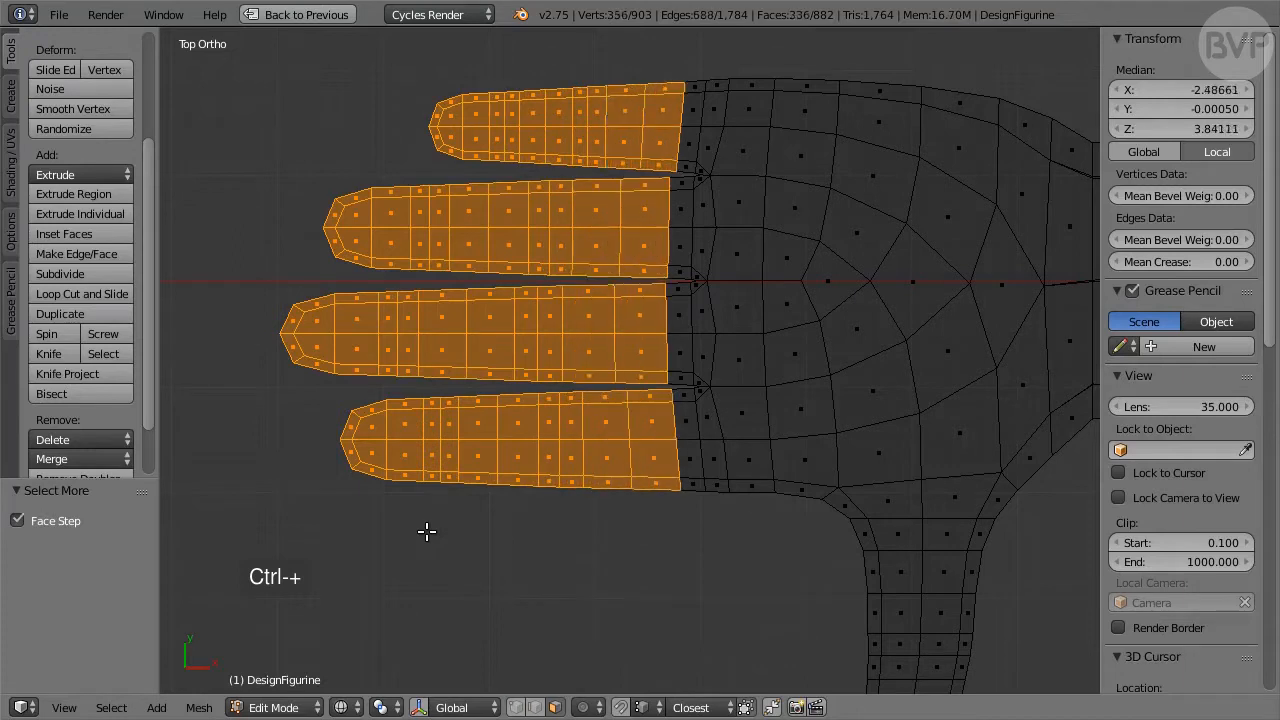
shift+middle_drag(684, 565, 486, 403)
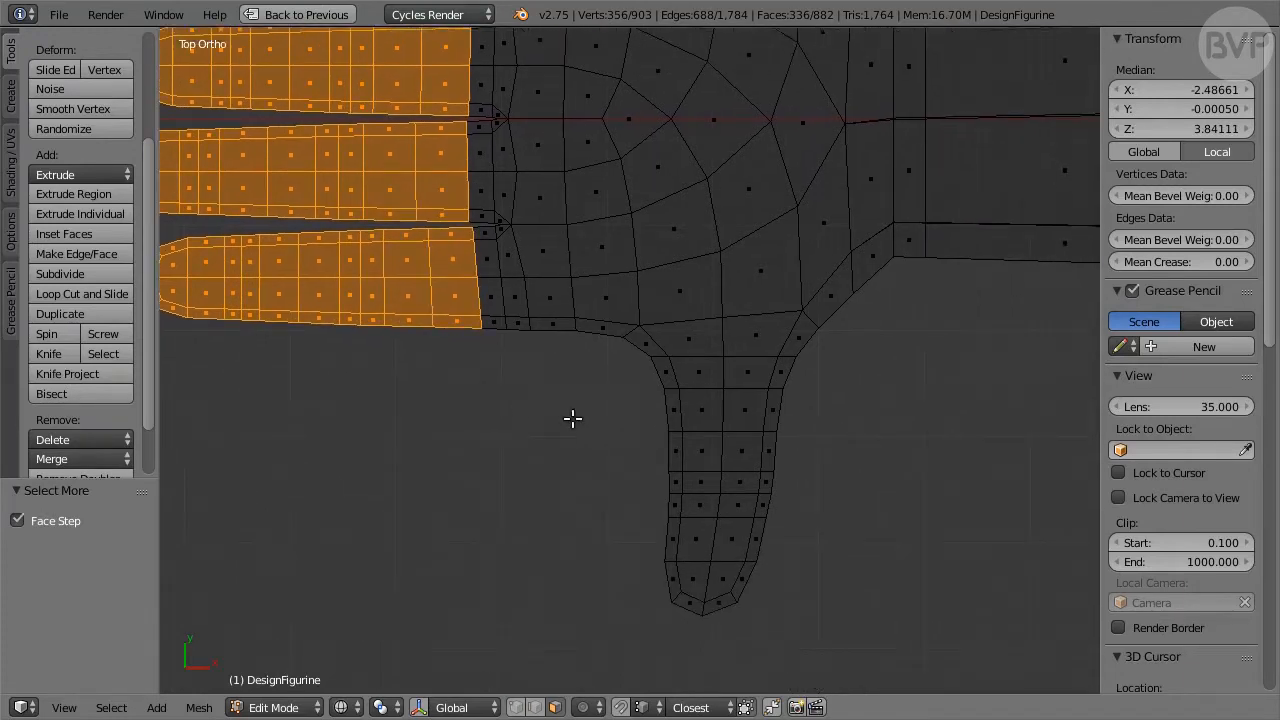
- Box-select the thumb's faces in addition to the fingers and grow the whole selection by one step
key(b)
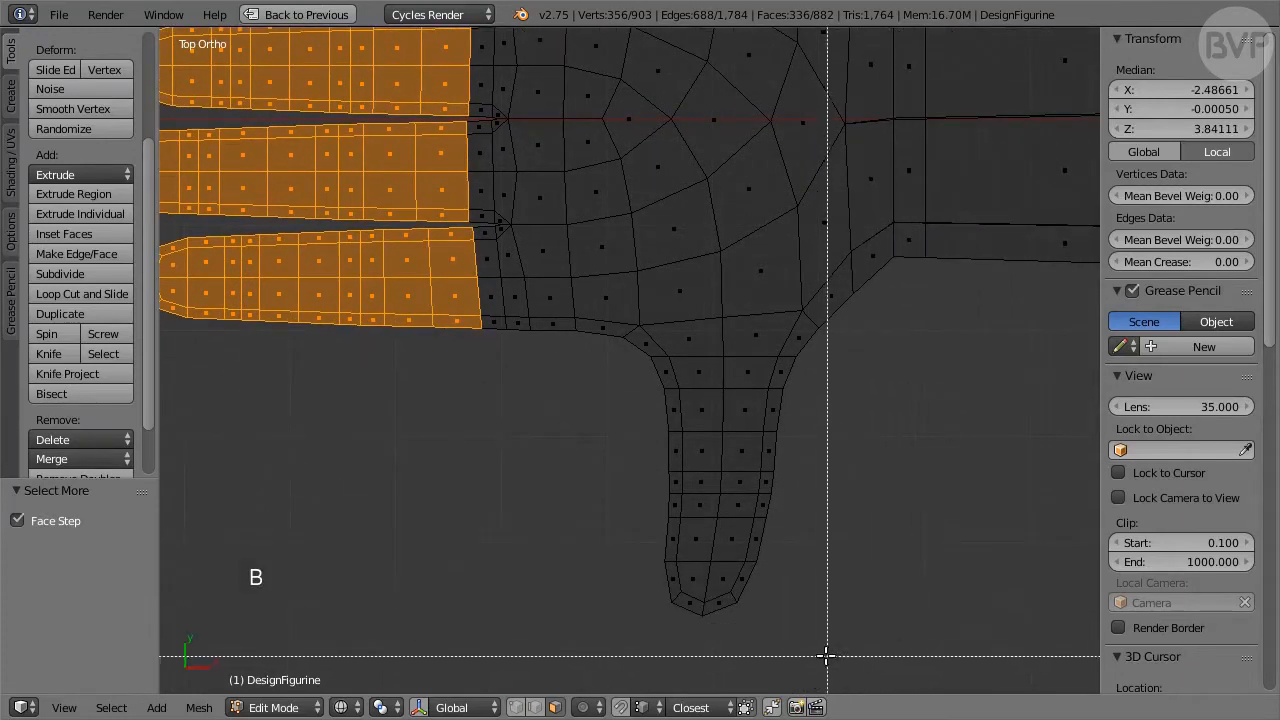
key(Escape)
drag(814, 655, 632, 363)
key(ctrl+plus)
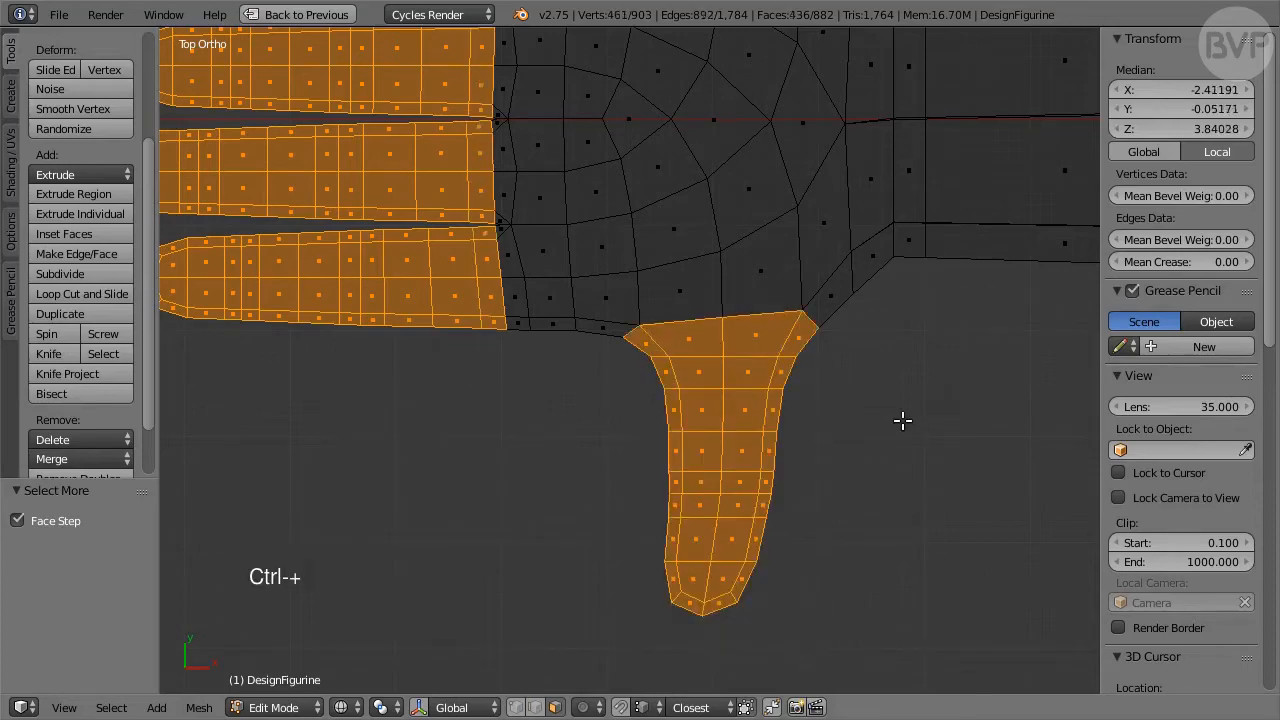
scroll(913, 346, down, 5)
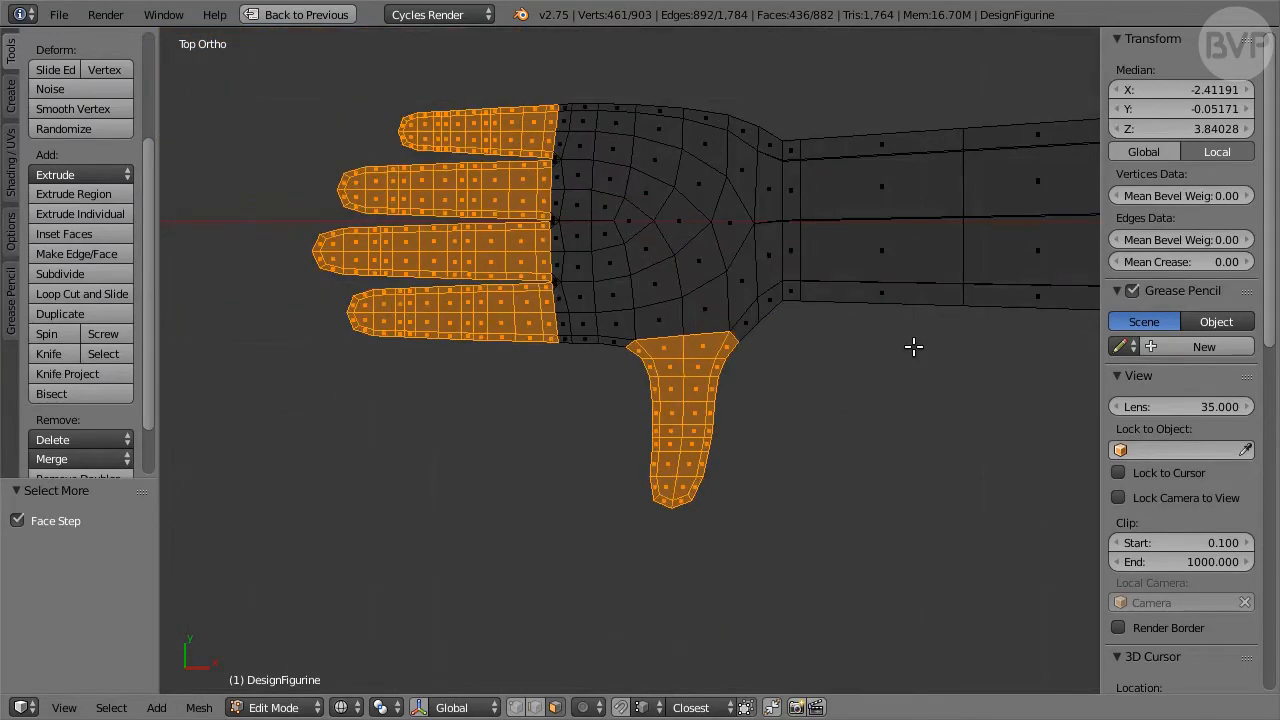
- Restore the full layout, add the R_ArmFore group's faces to the selection, and invert the selection
key(ctrl+Down)
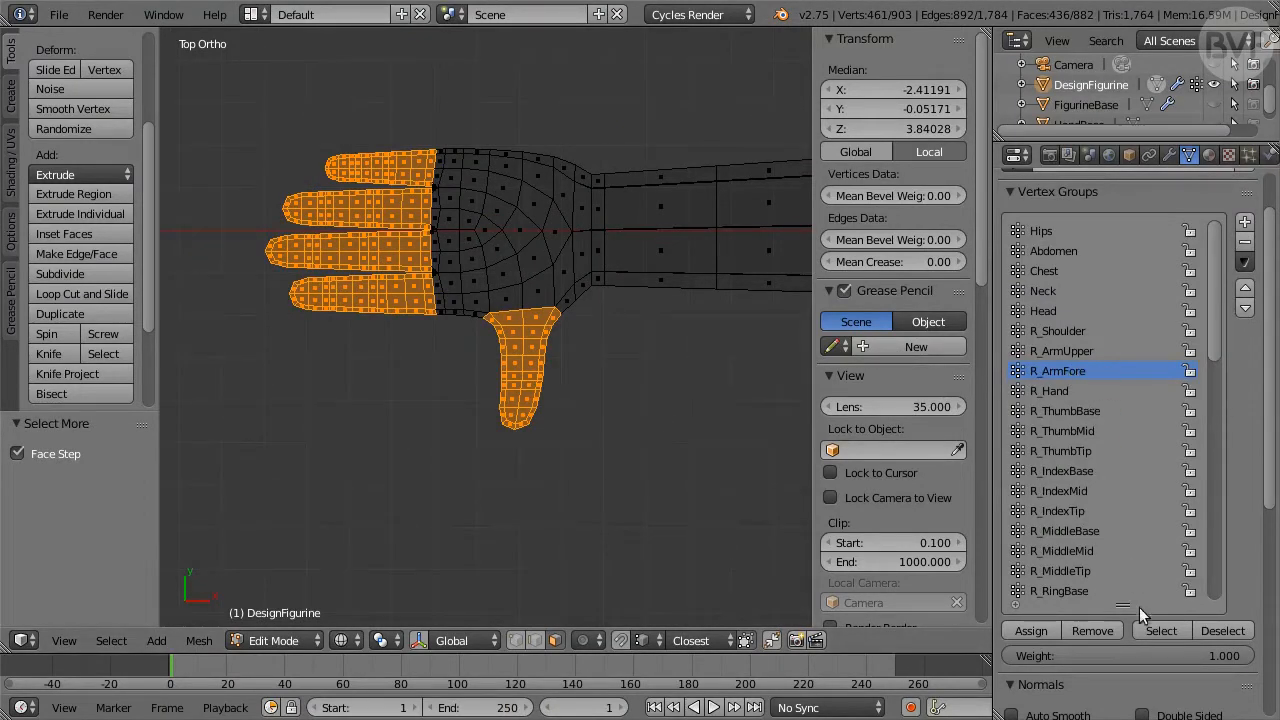
click(1178, 630)
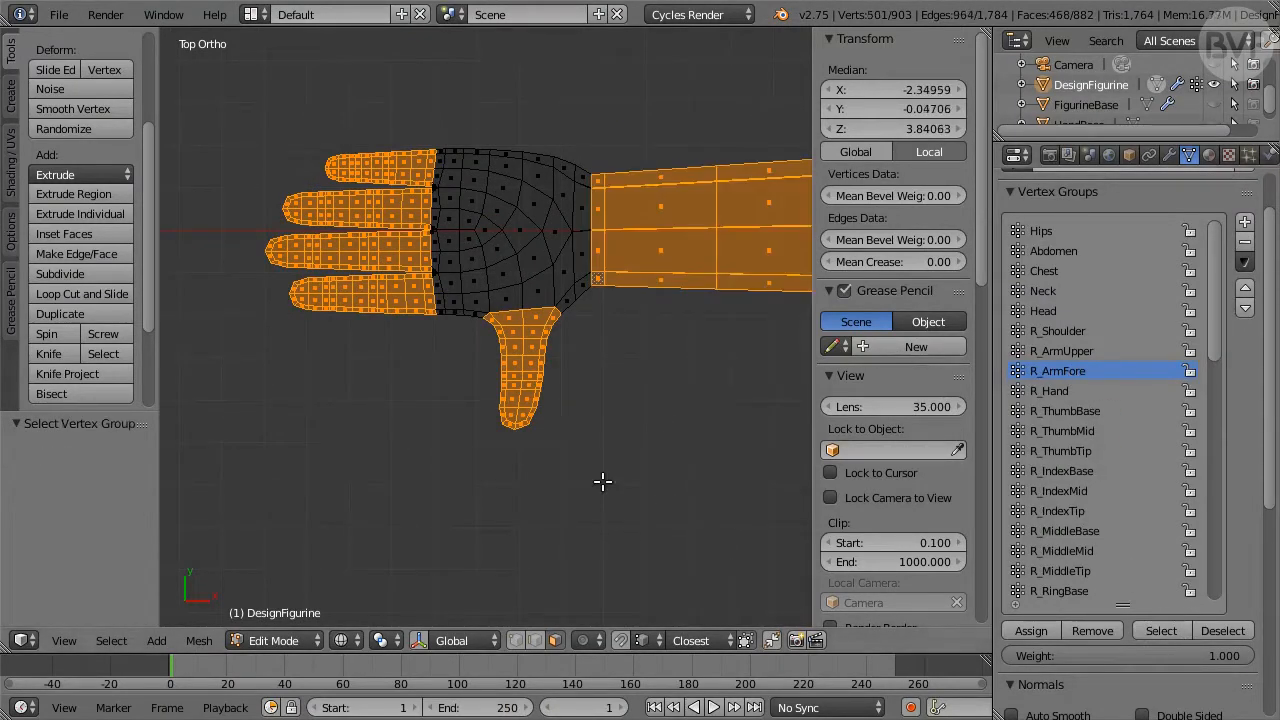
key(ctrl+i)
scroll(602, 482, down, 6)
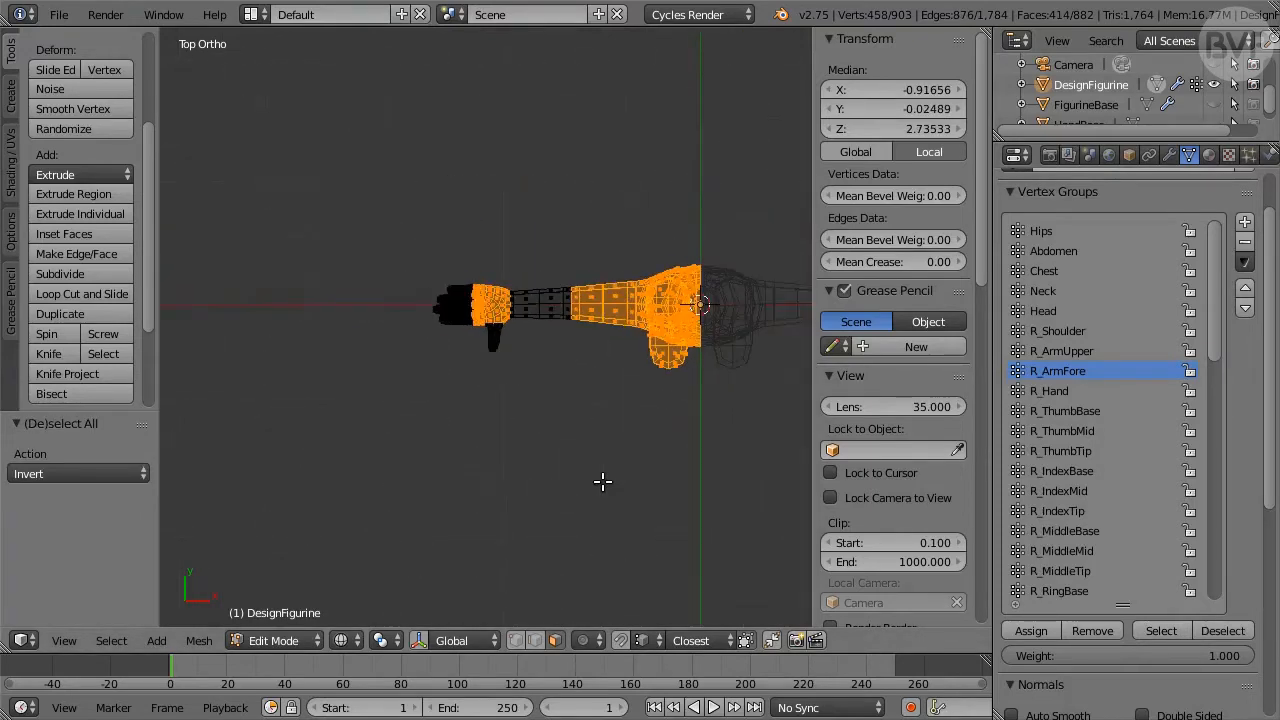
- Box-deselect the upper arm and body faces so that only the palm stays selected
scroll(606, 436, up, 3)
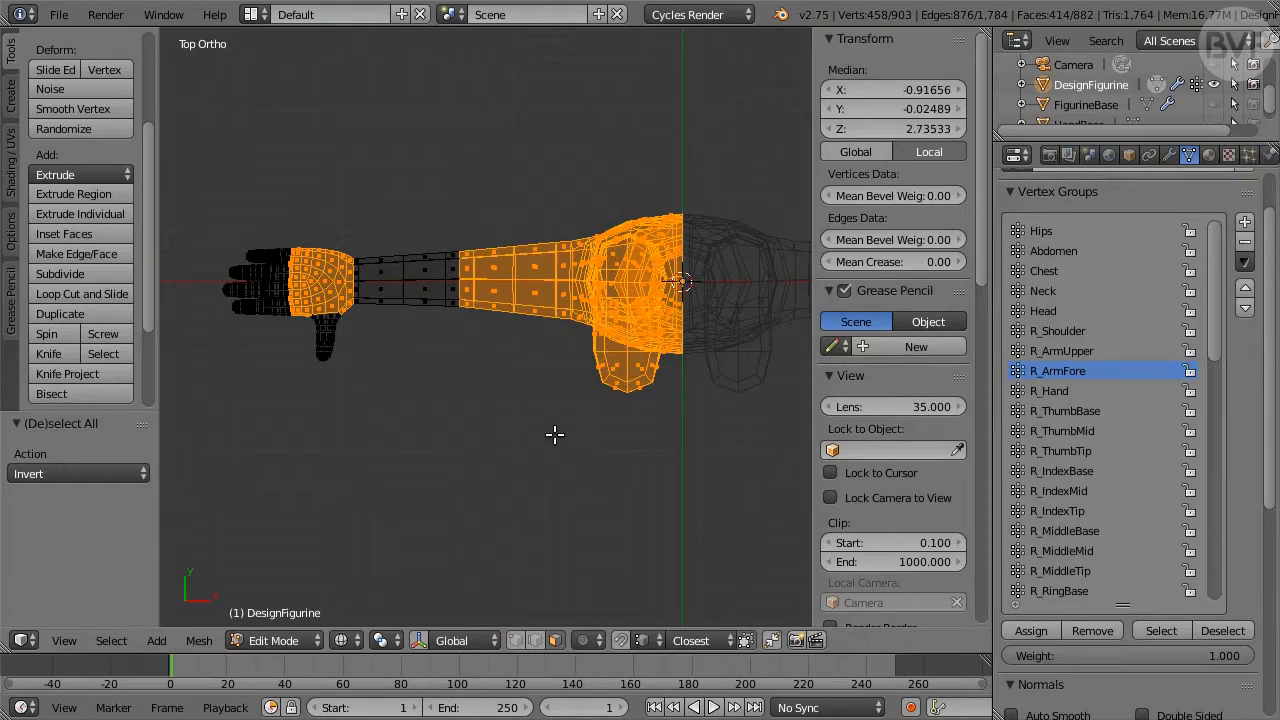
key(b)
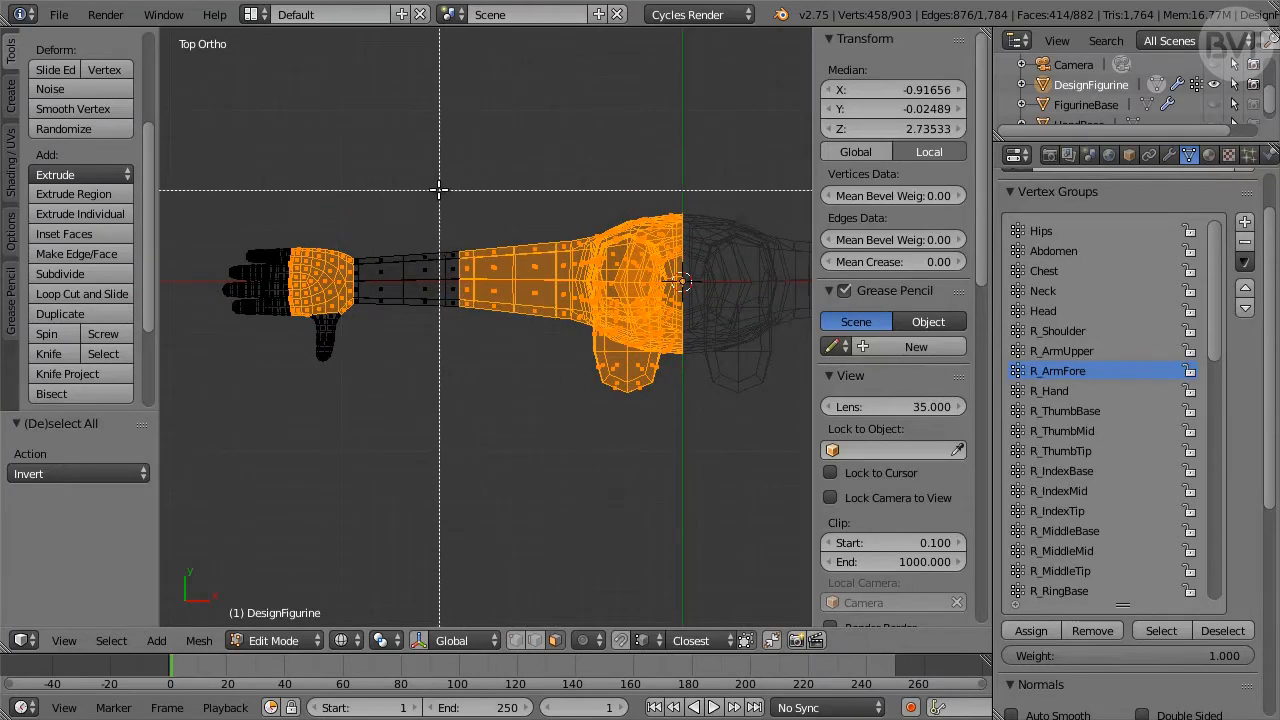
shift+drag(438, 190, 744, 484)
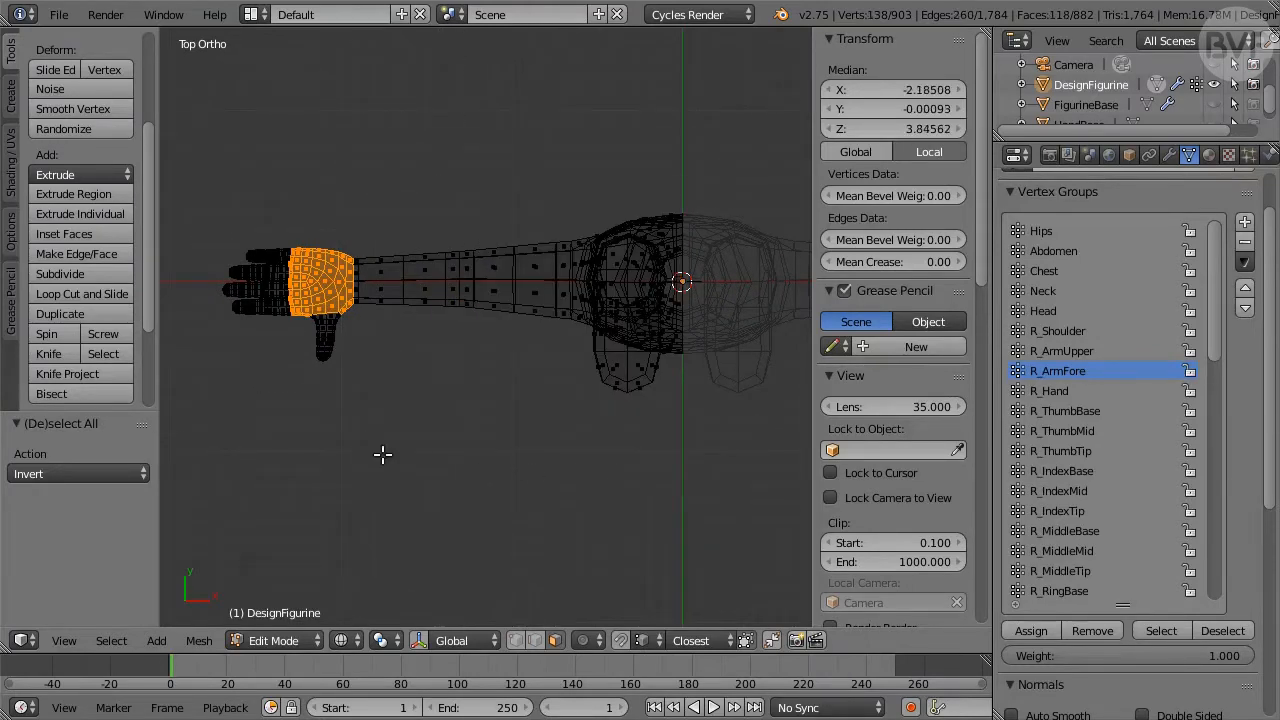
- Assign the selected palm faces to the R_Hand vertex group
scroll(336, 409, up, 3)
shift+middle_drag(244, 396, 526, 446)
scroll(526, 446, up, 3)
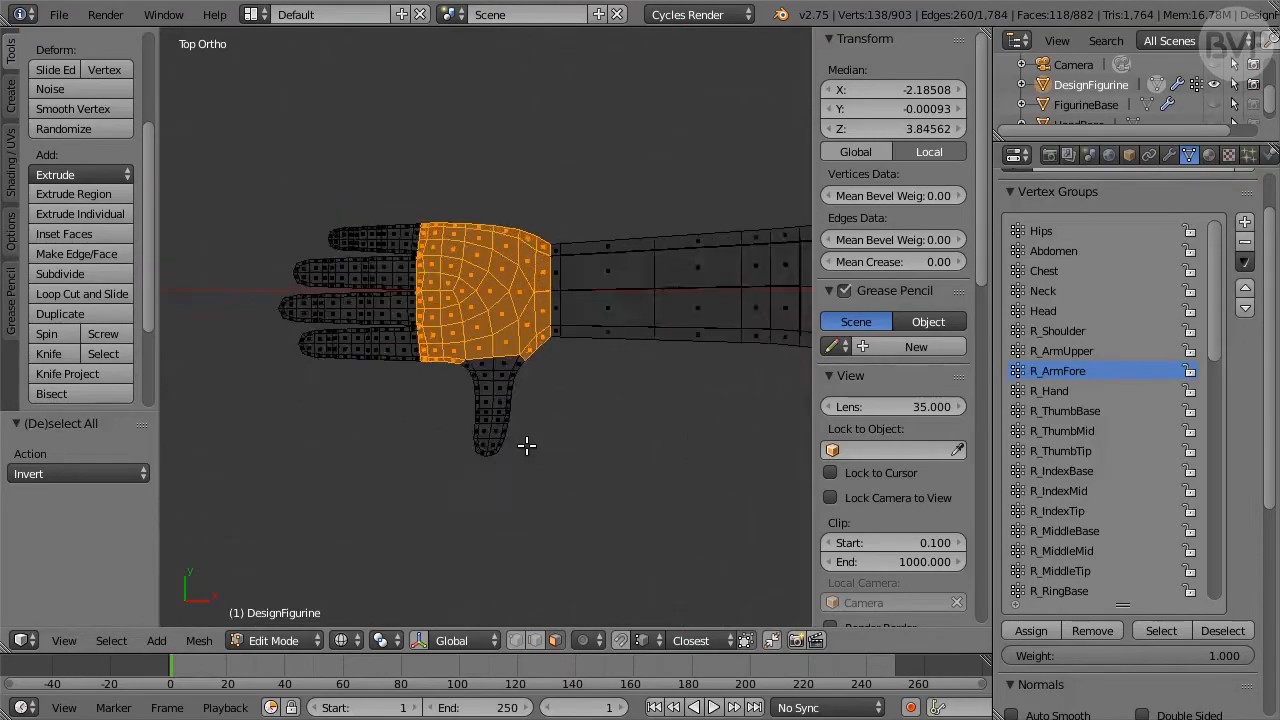
middle_drag(582, 480, 573, 418)
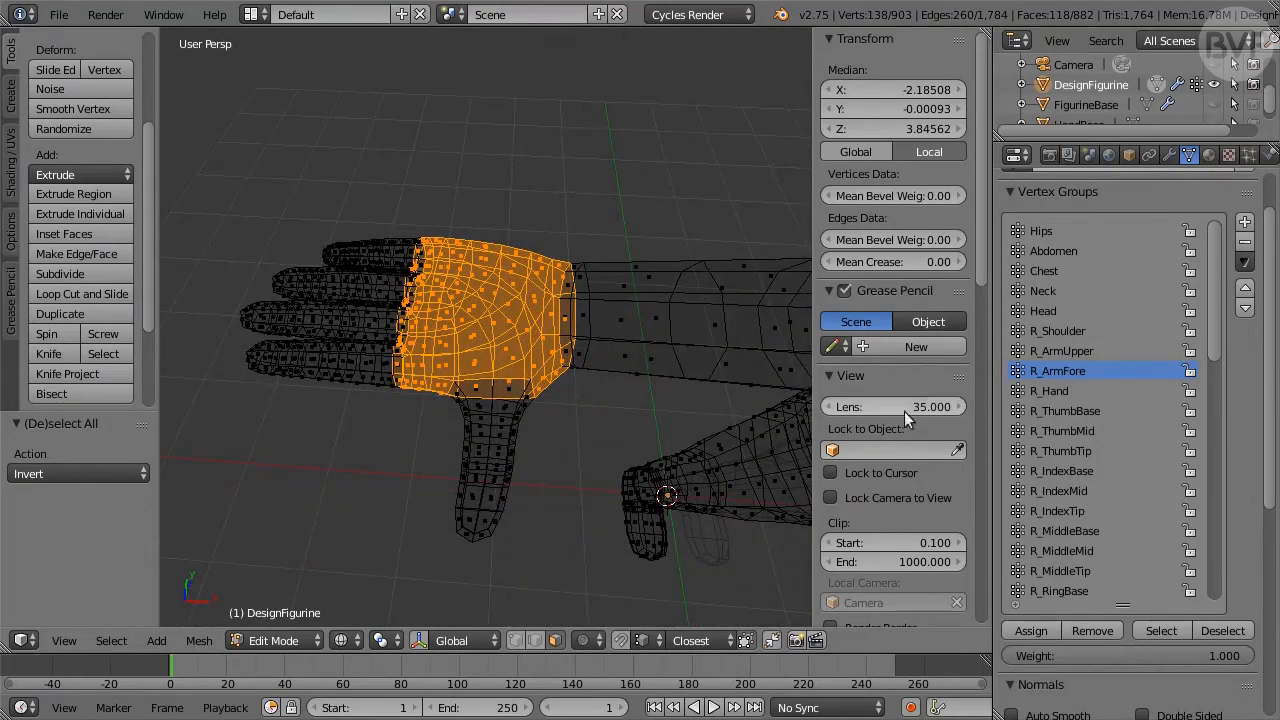
click(1046, 626)
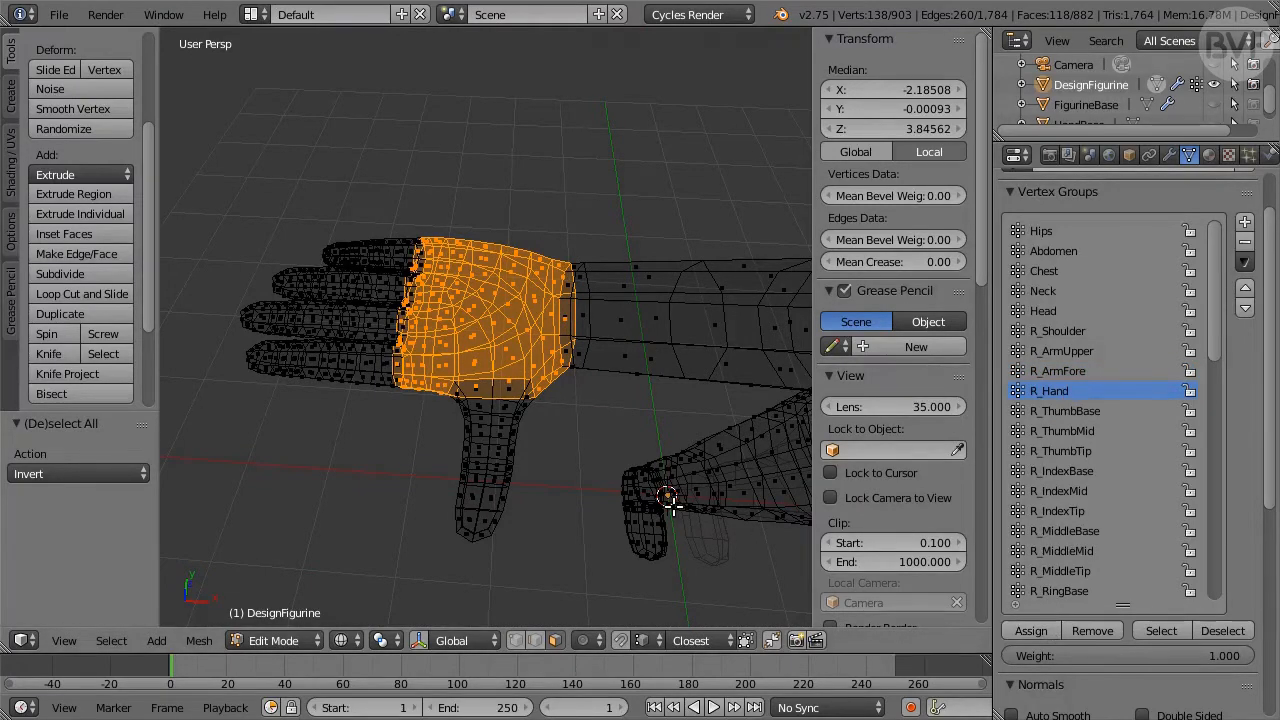
- Show the hand in solid display and examine where the palm selection borders the fingers and thumb, using the maximized 3D View temporarily
key(z)
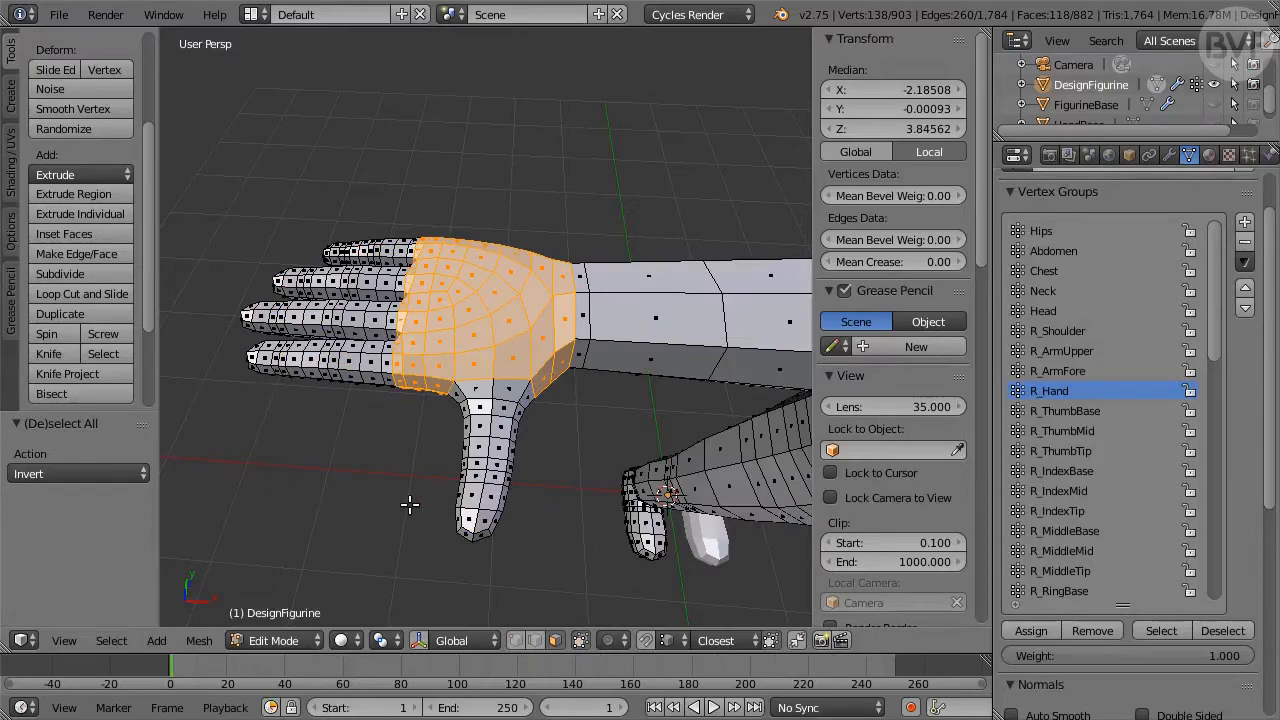
key(ctrl+Up)
scroll(410, 505, up, 2)
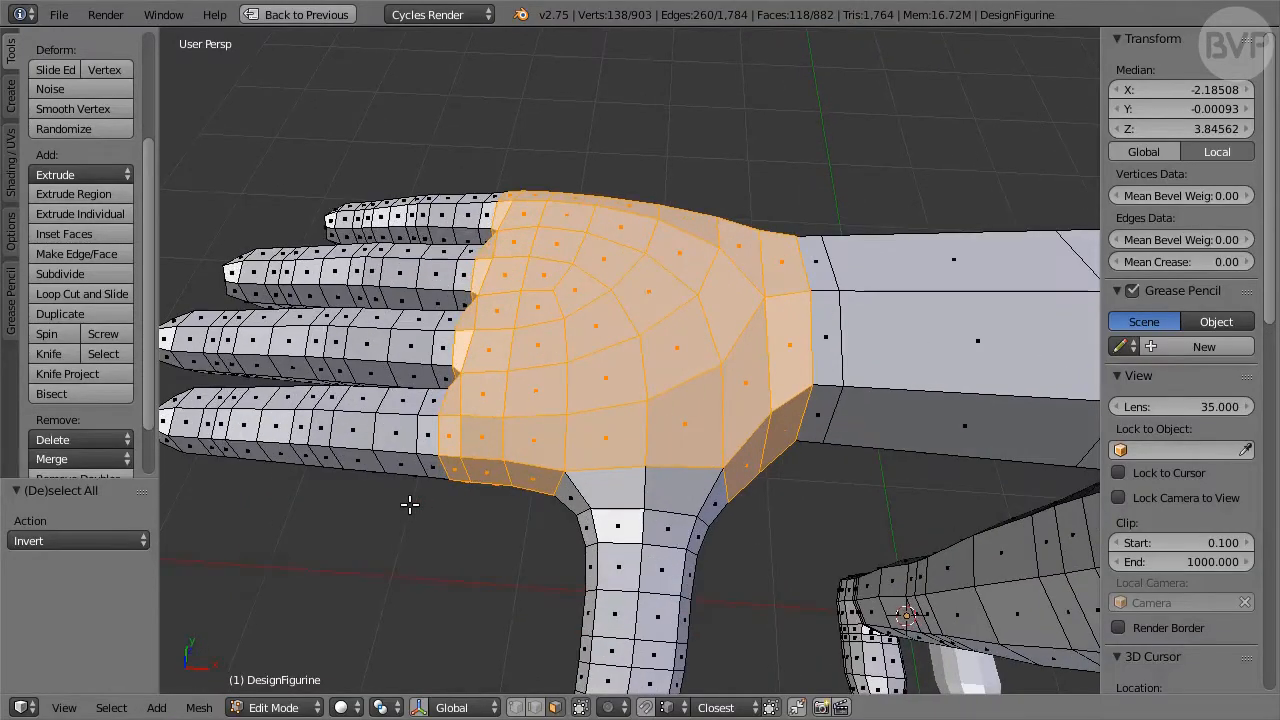
middle_drag(372, 466, 683, 314)
scroll(474, 490, up, 2)
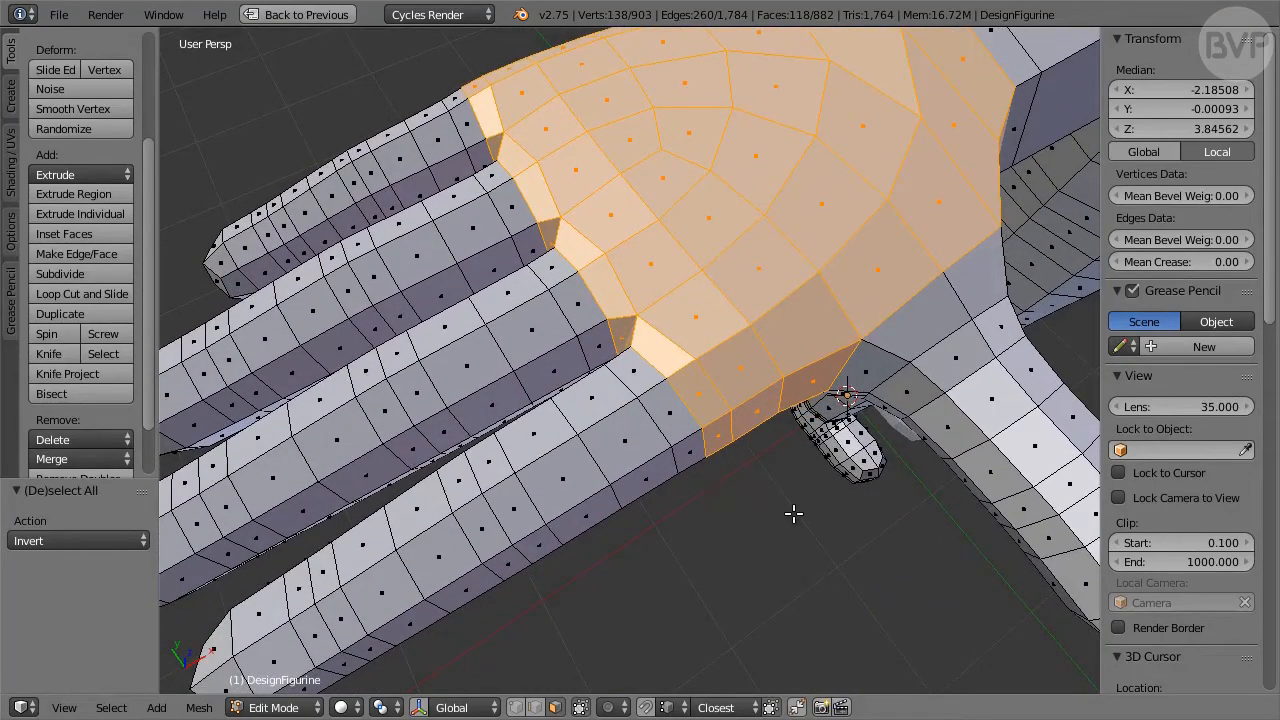
middle_drag(692, 521, 625, 470)
scroll(666, 423, down, 2)
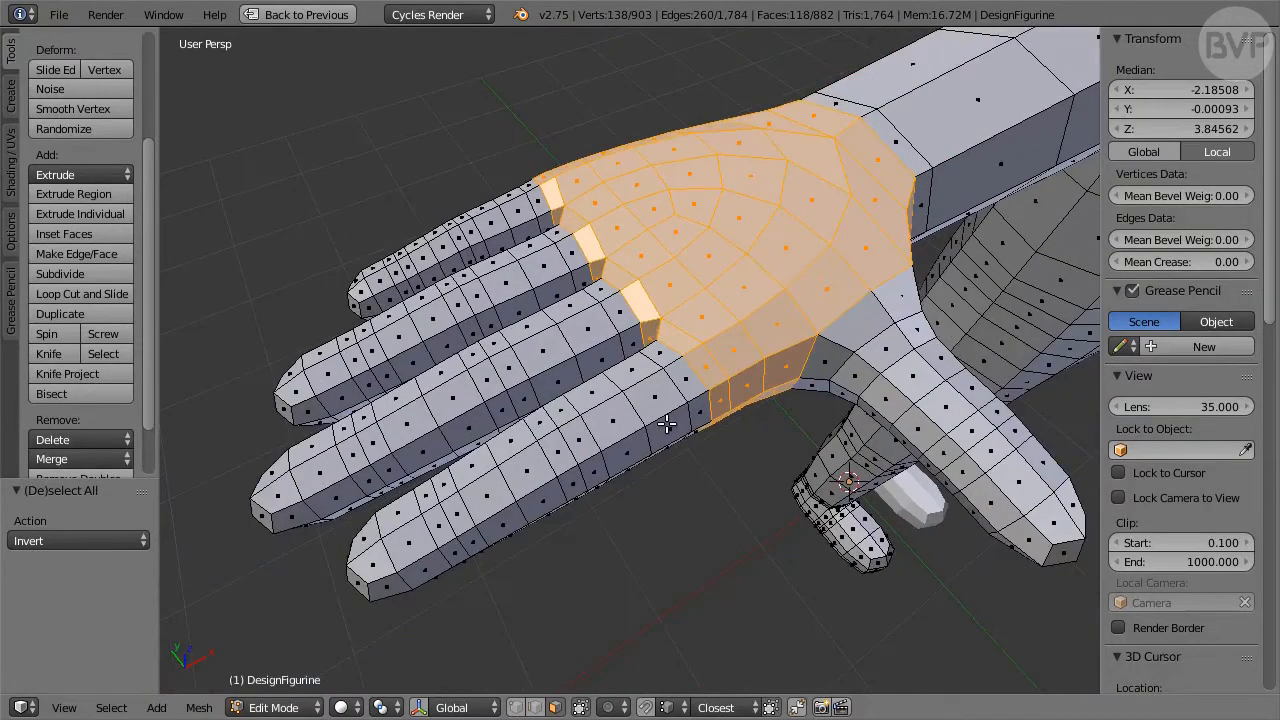
key(ctrl+Down)
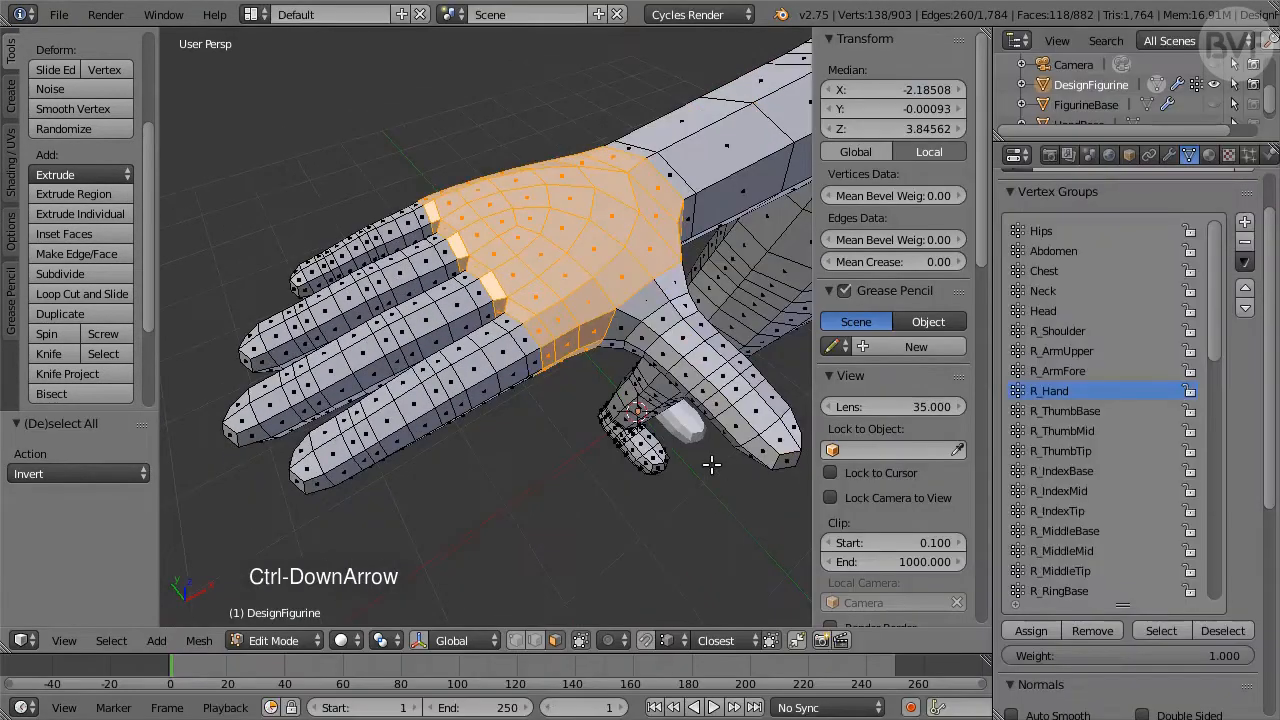
- Select the face loop where the thumb joins the palm and assign it to the R_ThumbBase vertex group
scroll(711, 464, up, 1)
alt+click(653, 313)
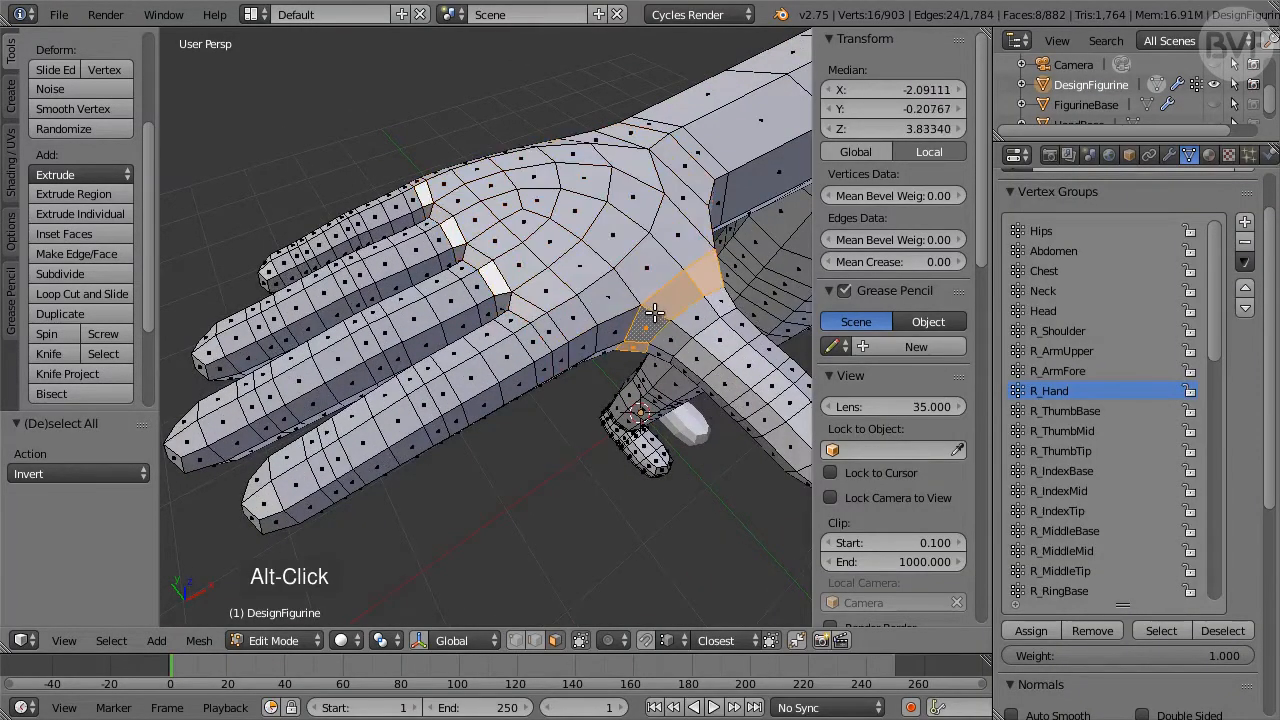
middle_drag(515, 523, 635, 577)
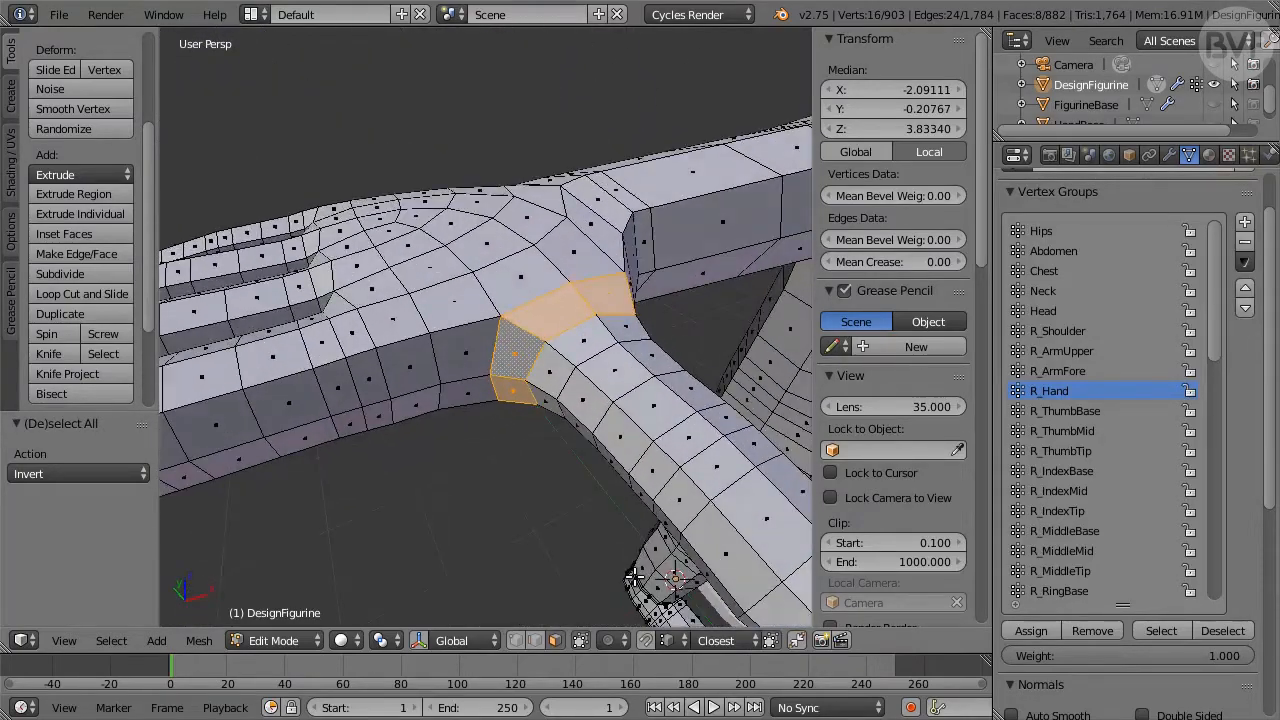
middle_drag(590, 459, 583, 530)
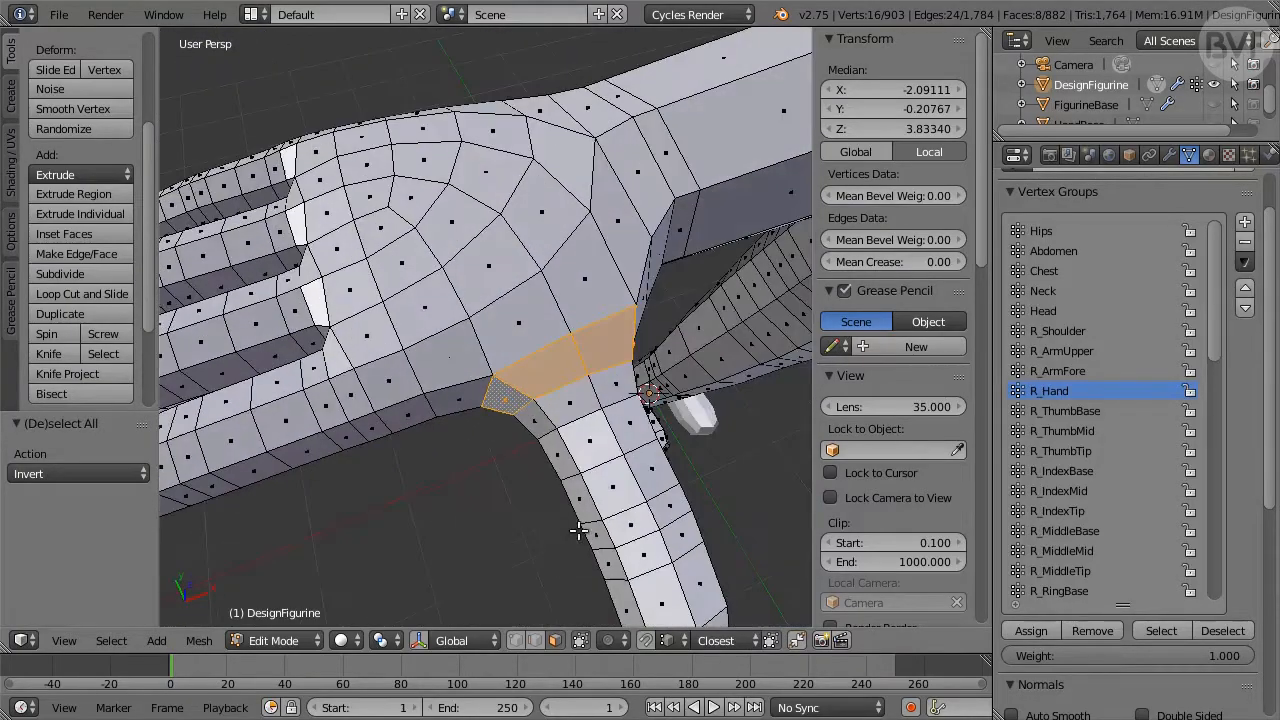
click(1065, 409)
click(1047, 629)
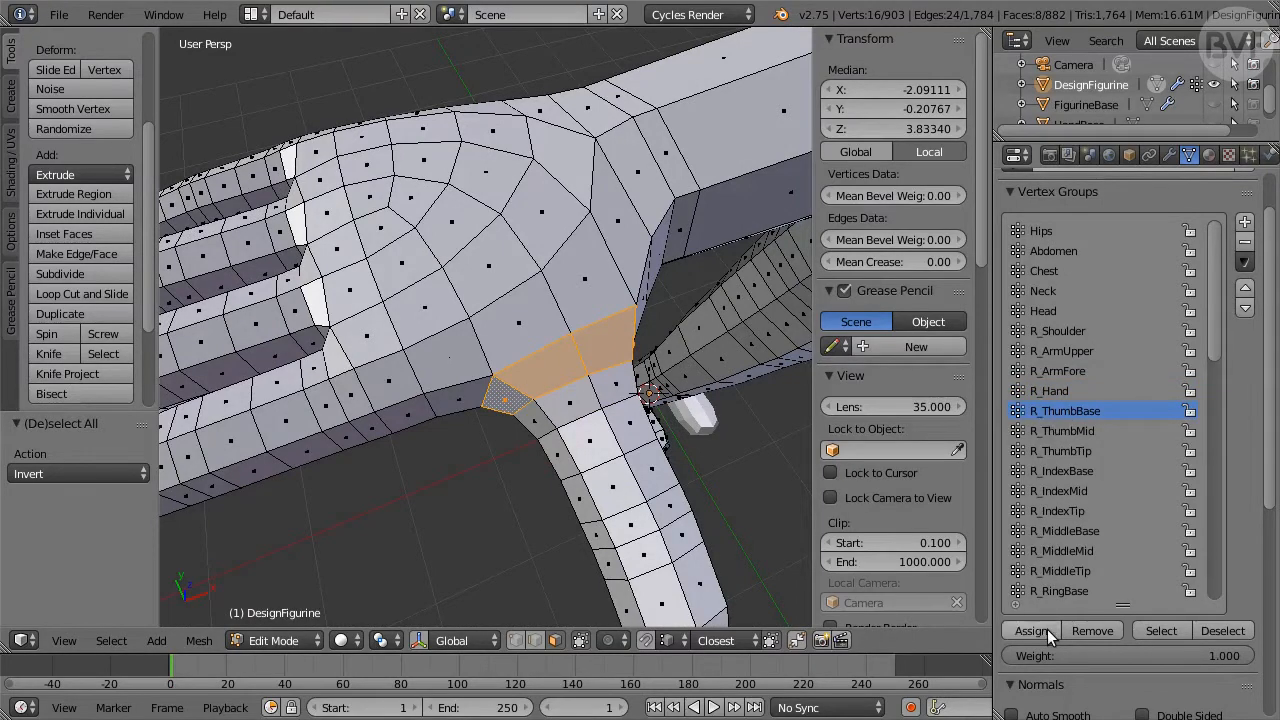
- Select the next four face loops along the thumb and assign them to the R_ThumbMid vertex group
middle_drag(573, 439, 497, 383)
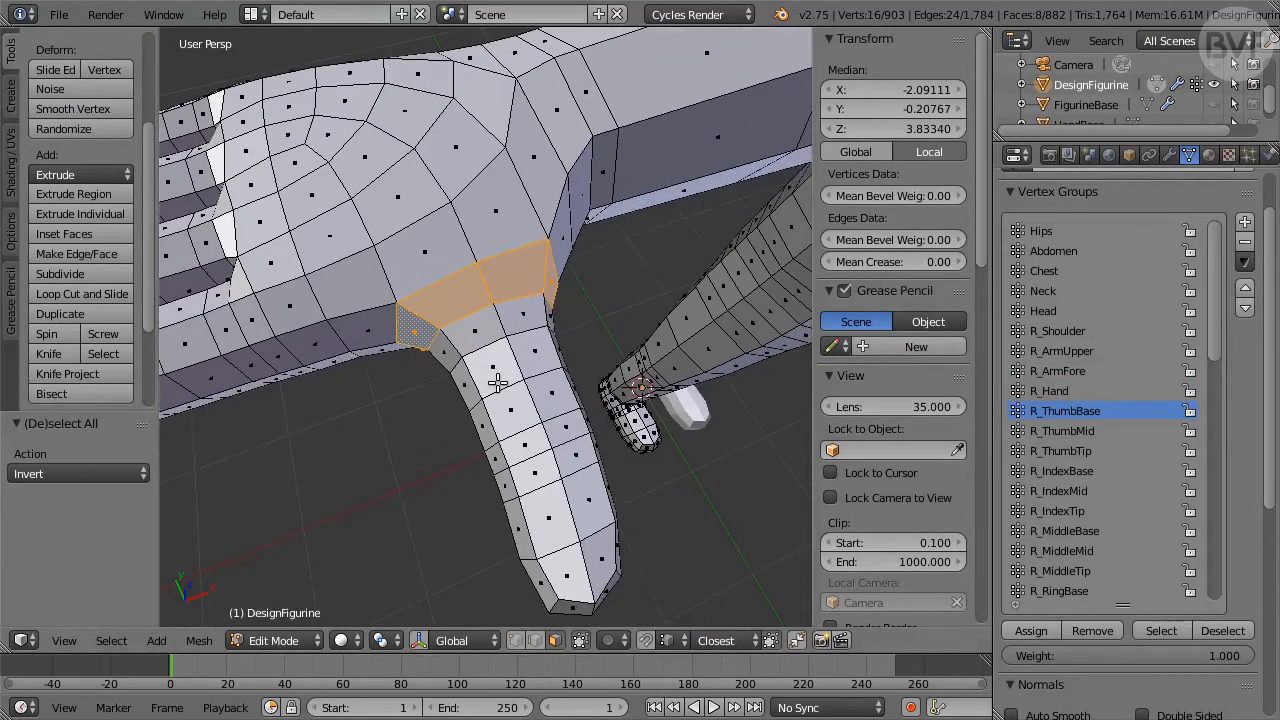
alt+click(501, 324)
alt+shift+click(518, 359)
alt+shift+click(541, 418)
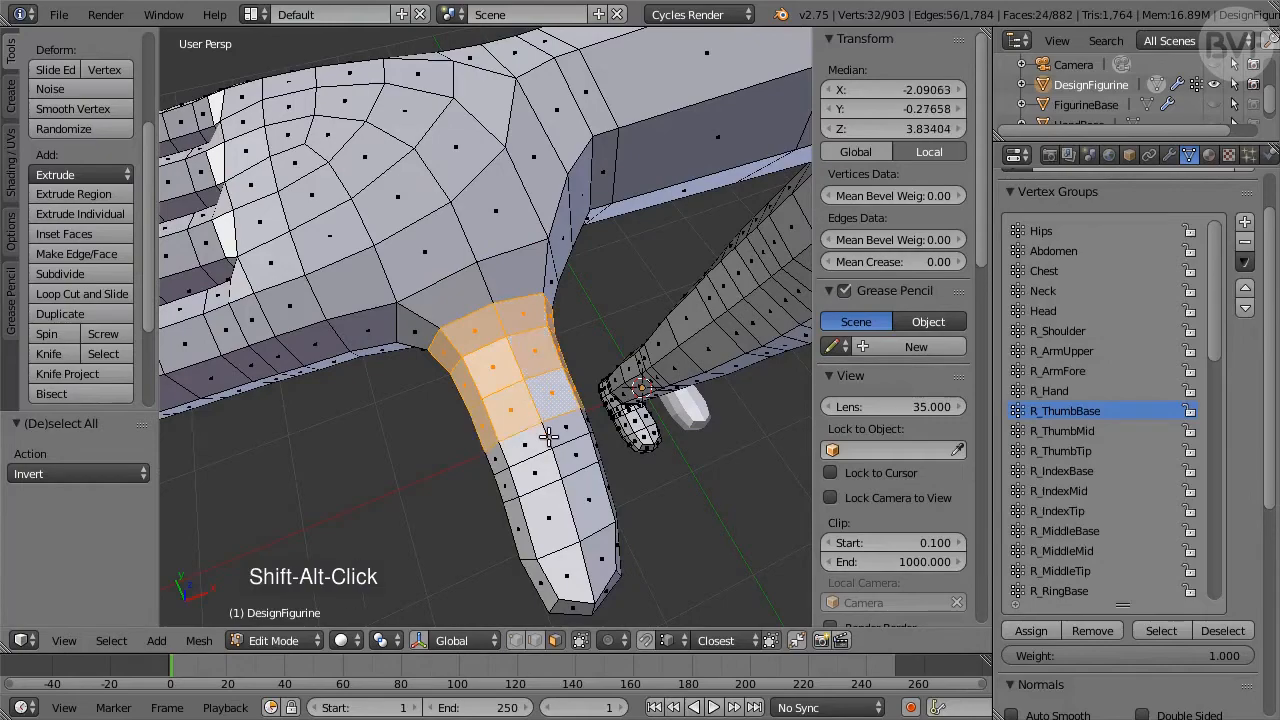
alt+shift+click(556, 440)
middle_drag(683, 520, 651, 543)
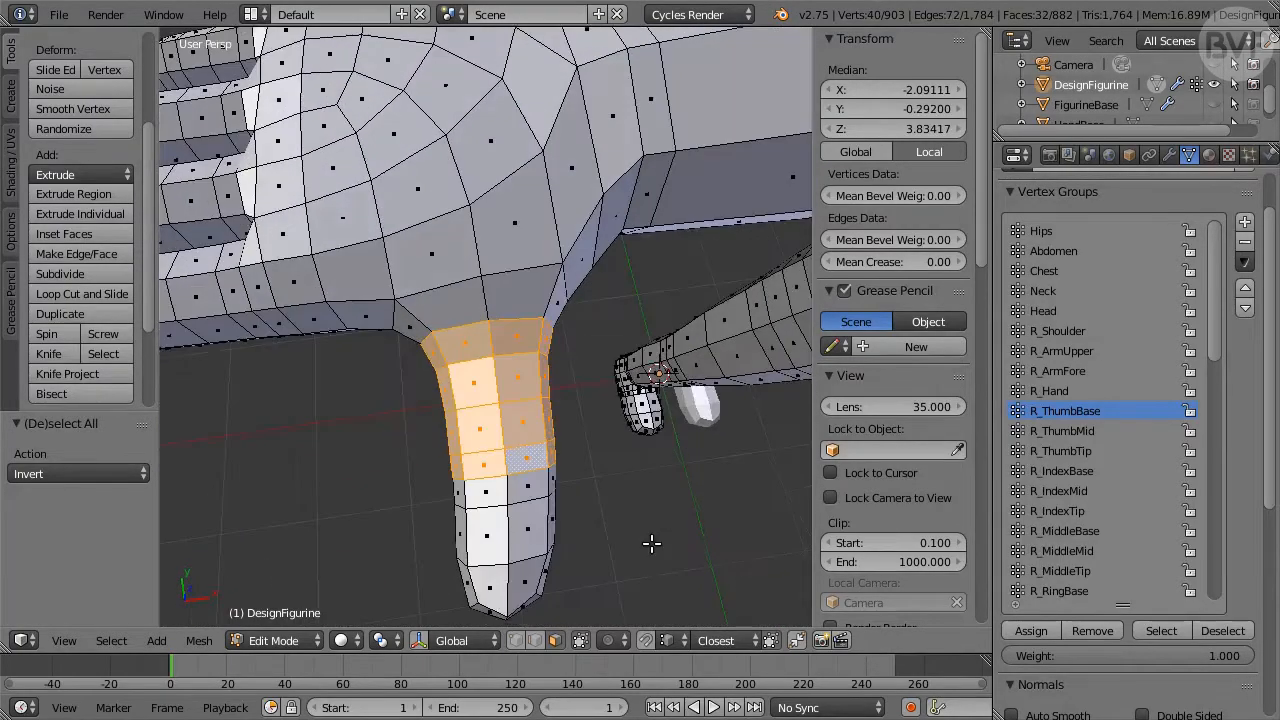
click(1057, 428)
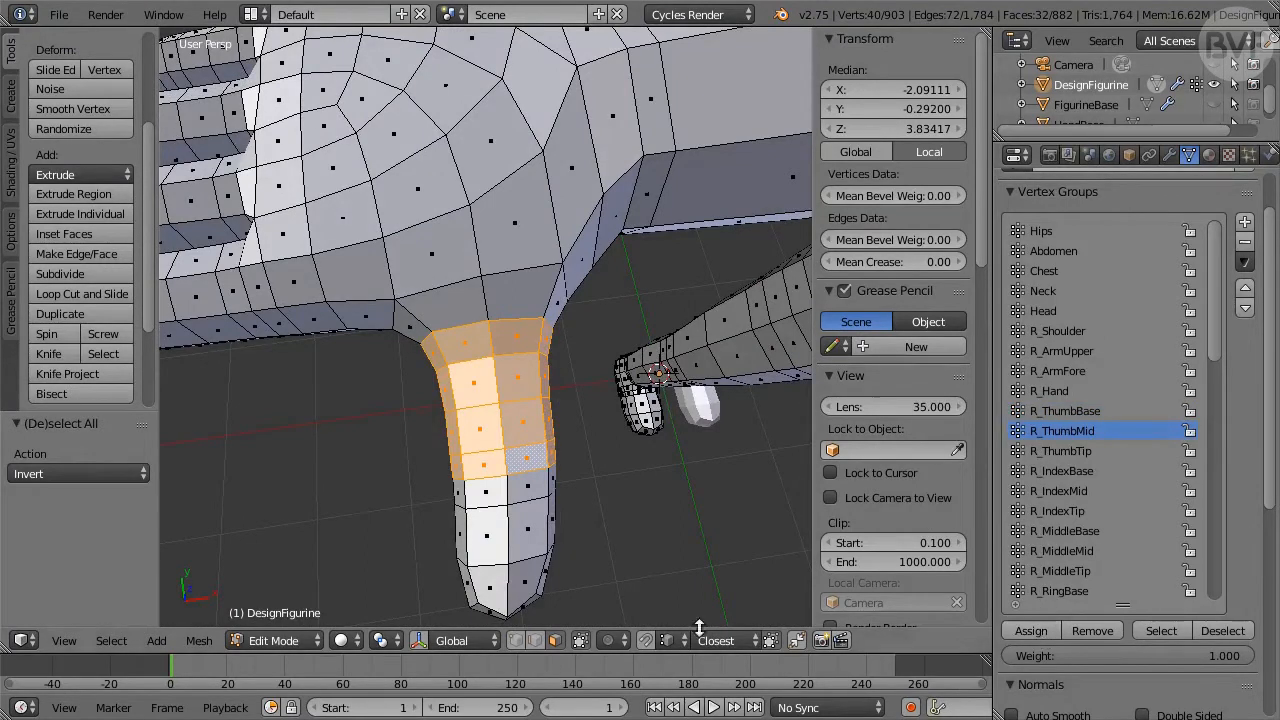
- Select the thumb's last three face loops plus its four end faces and assign them to the R_ThumbTip vertex group
alt+click(508, 497)
alt+shift+click(508, 524)
alt+shift+click(509, 588)
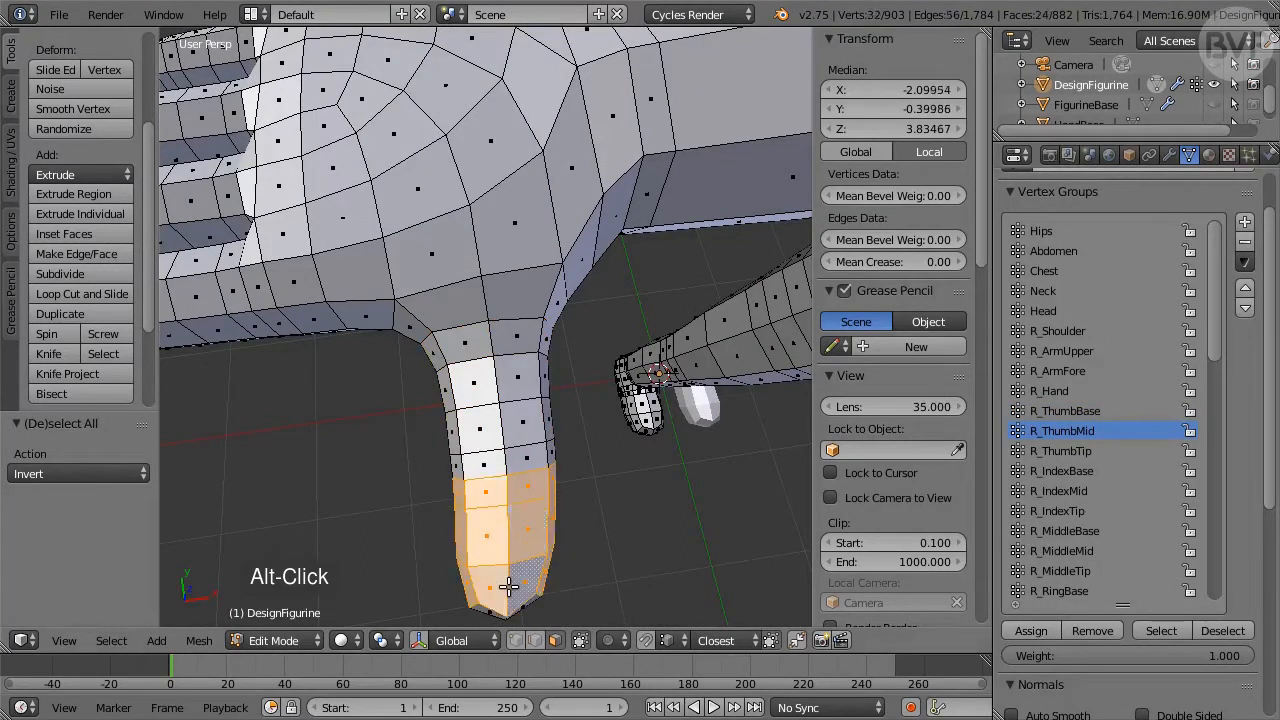
middle_drag(595, 601, 600, 437)
shift+click(520, 316)
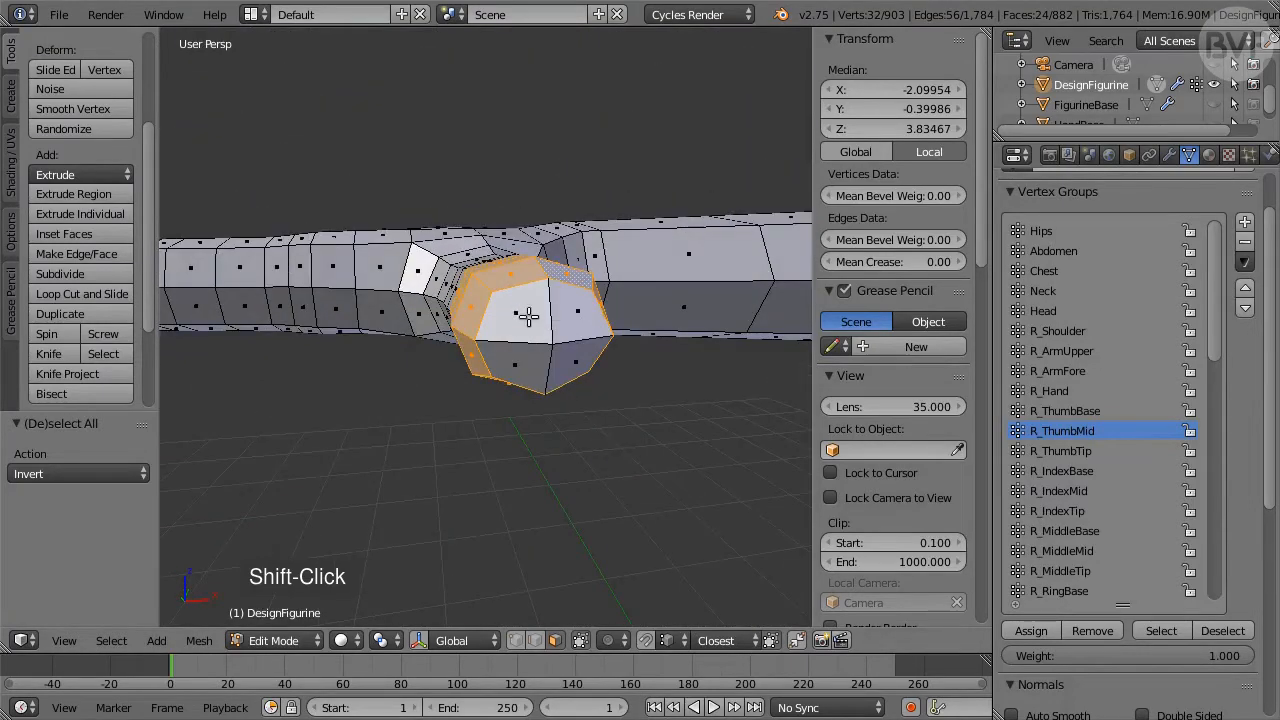
shift+click(578, 315)
shift+click(574, 363)
shift+click(525, 366)
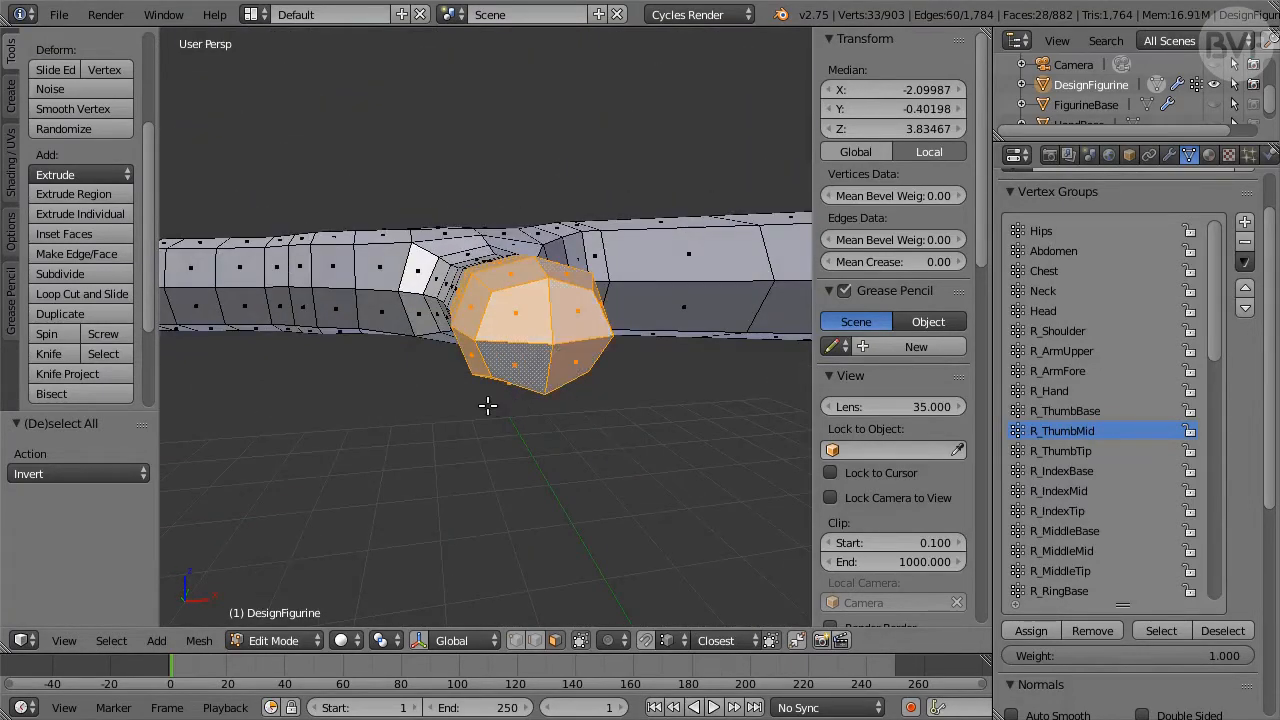
scroll(448, 406, down, 6)
middle_drag(357, 343, 357, 506)
scroll(425, 468, up, 4)
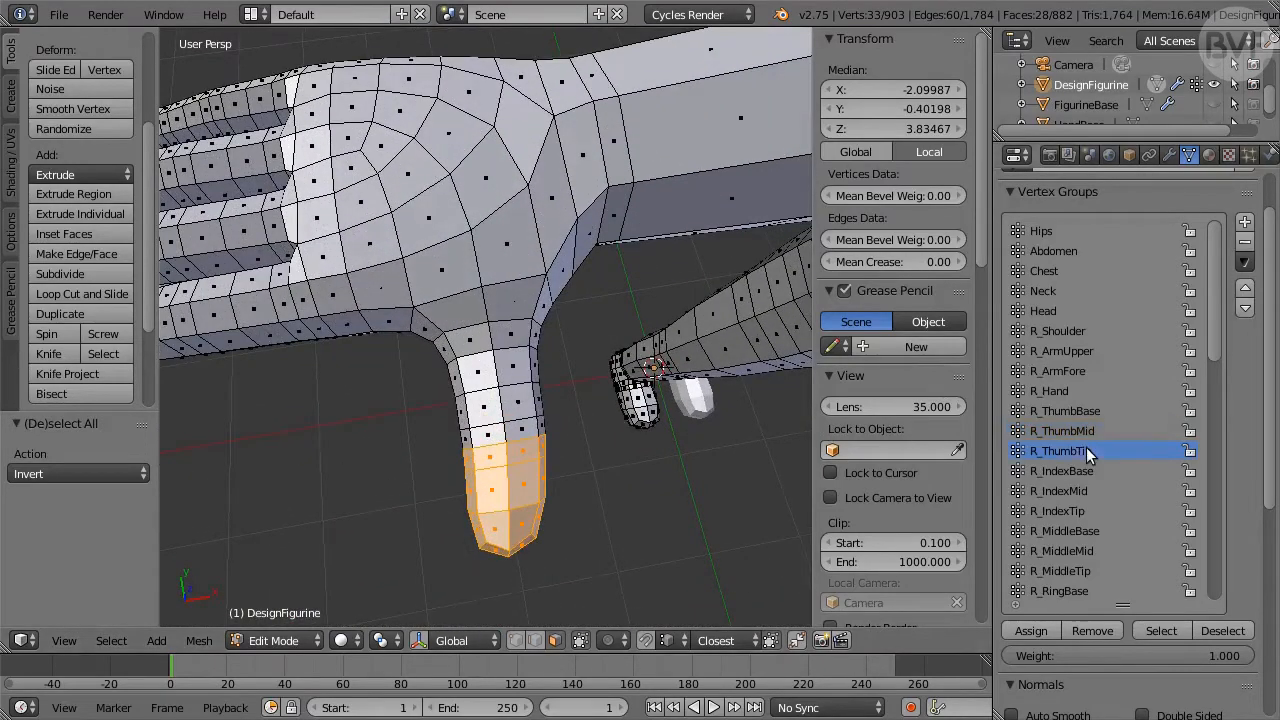
click(1049, 632)
- Select the first four face loops of the index finger from the knuckle and assign them to the R_IndexBase vertex group
middle_drag(522, 418, 617, 484)
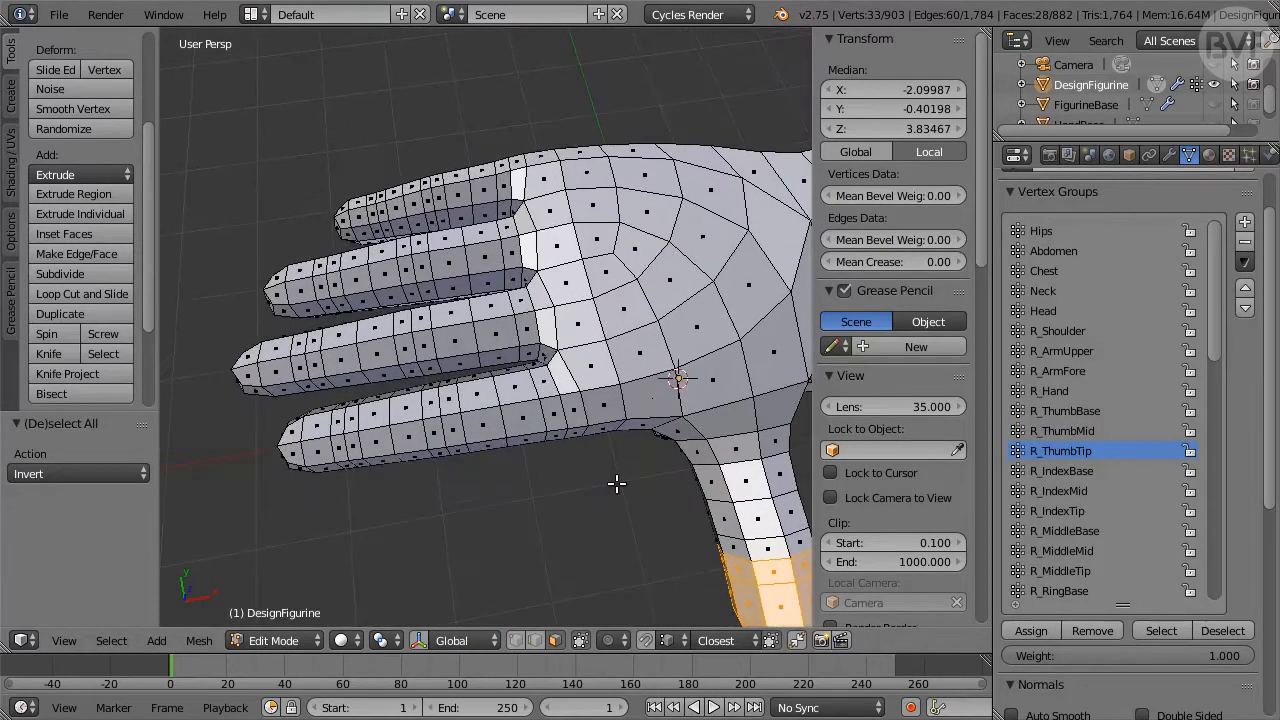
scroll(600, 476, up, 2)
alt+click(560, 412)
alt+shift+click(522, 420)
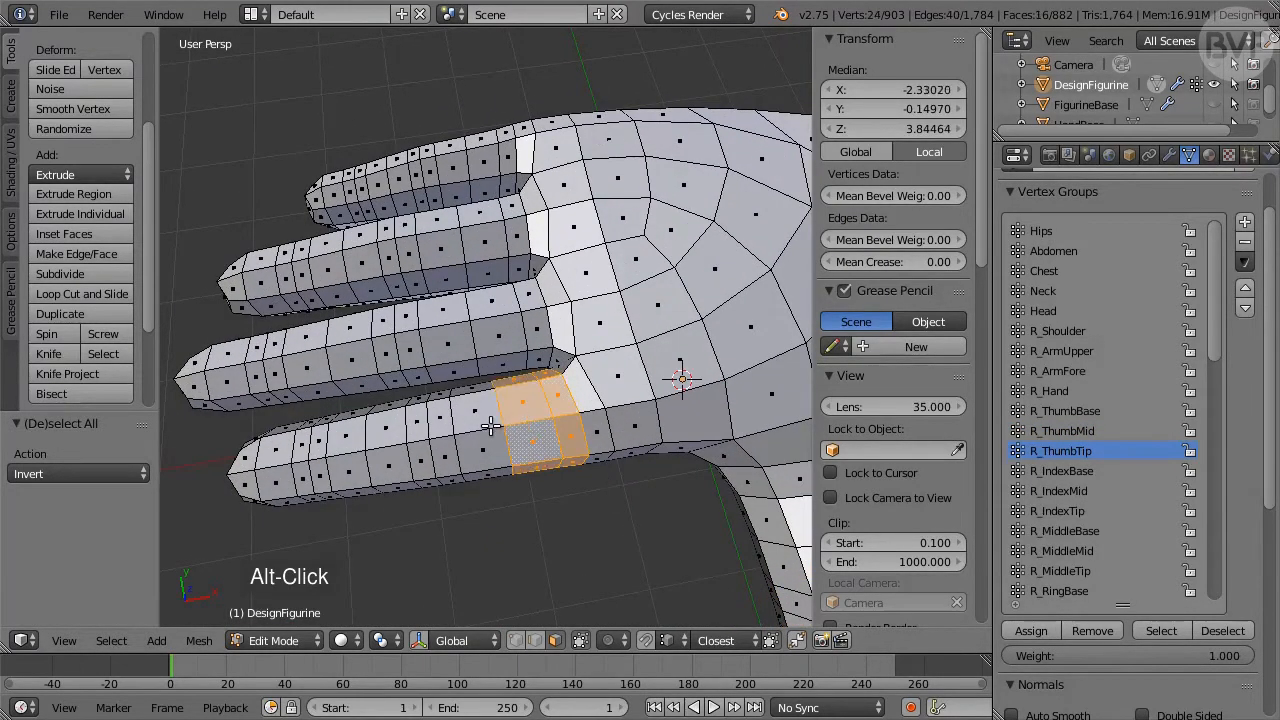
alt+shift+click(482, 426)
alt+shift+click(442, 432)
click(1078, 469)
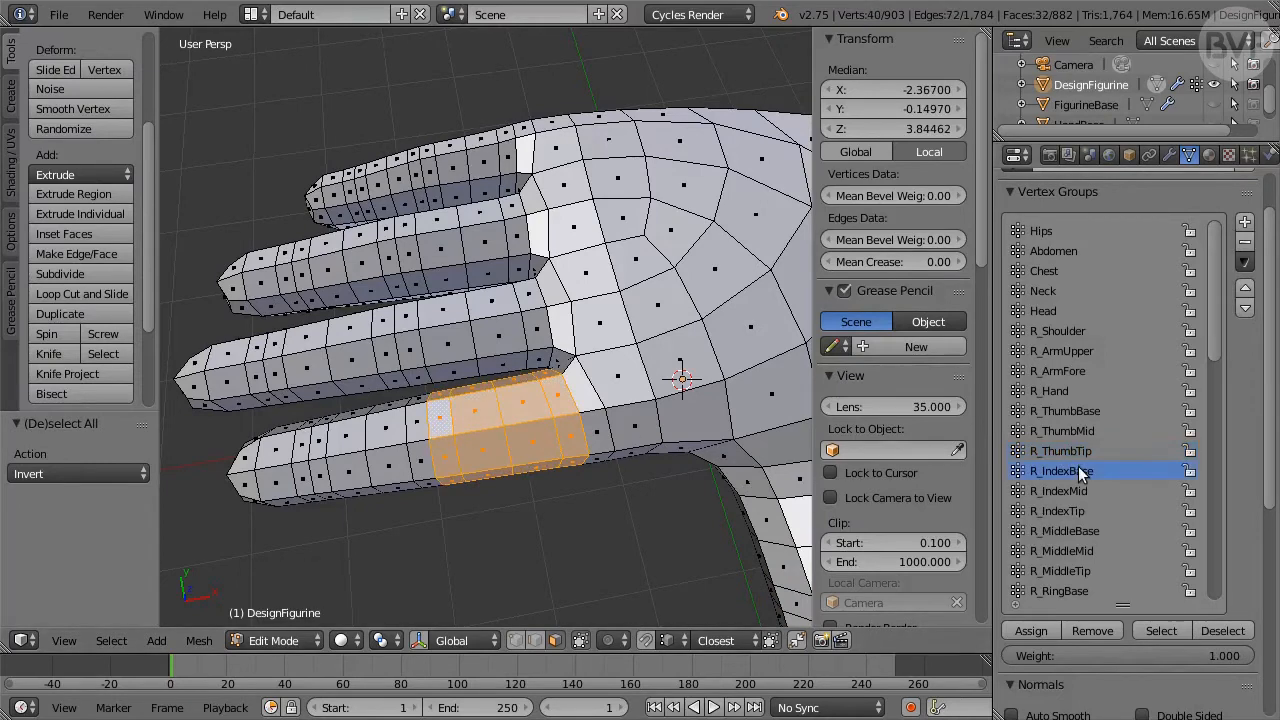
click(1048, 631)
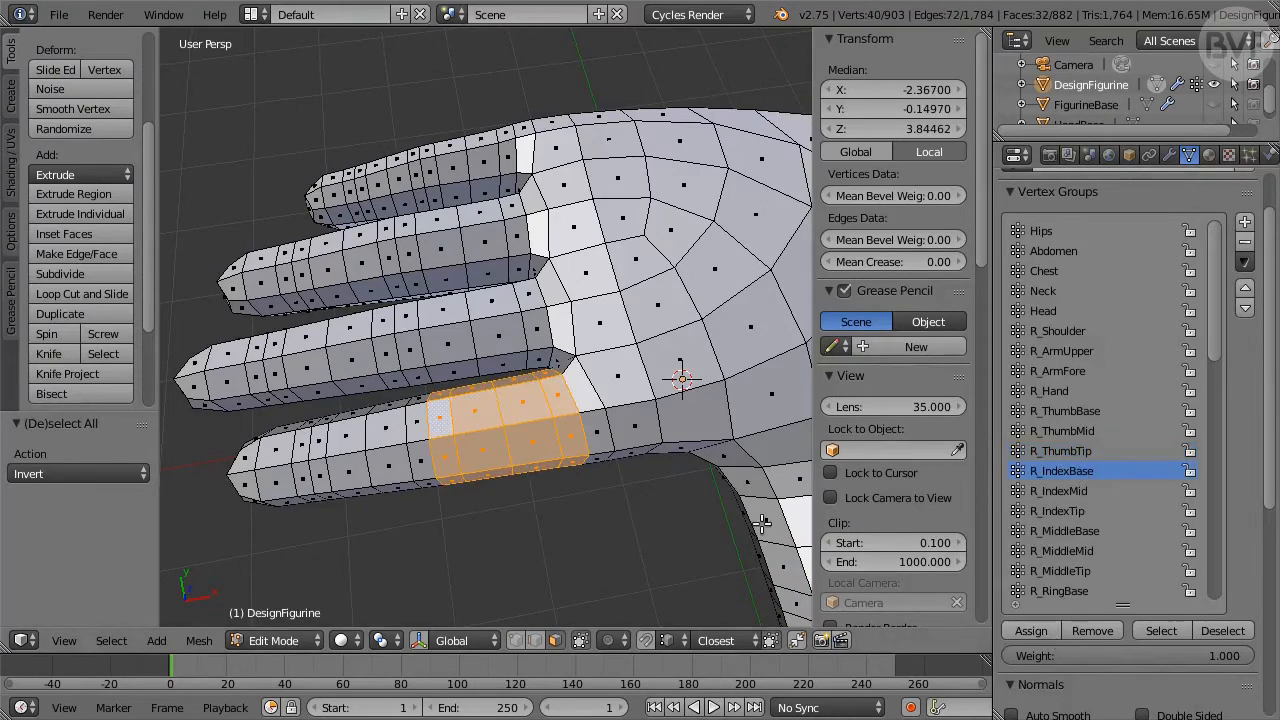
- Select the next four face loops along the index finger and assign them to the R_IndexMid vertex group
middle_drag(474, 484, 520, 458)
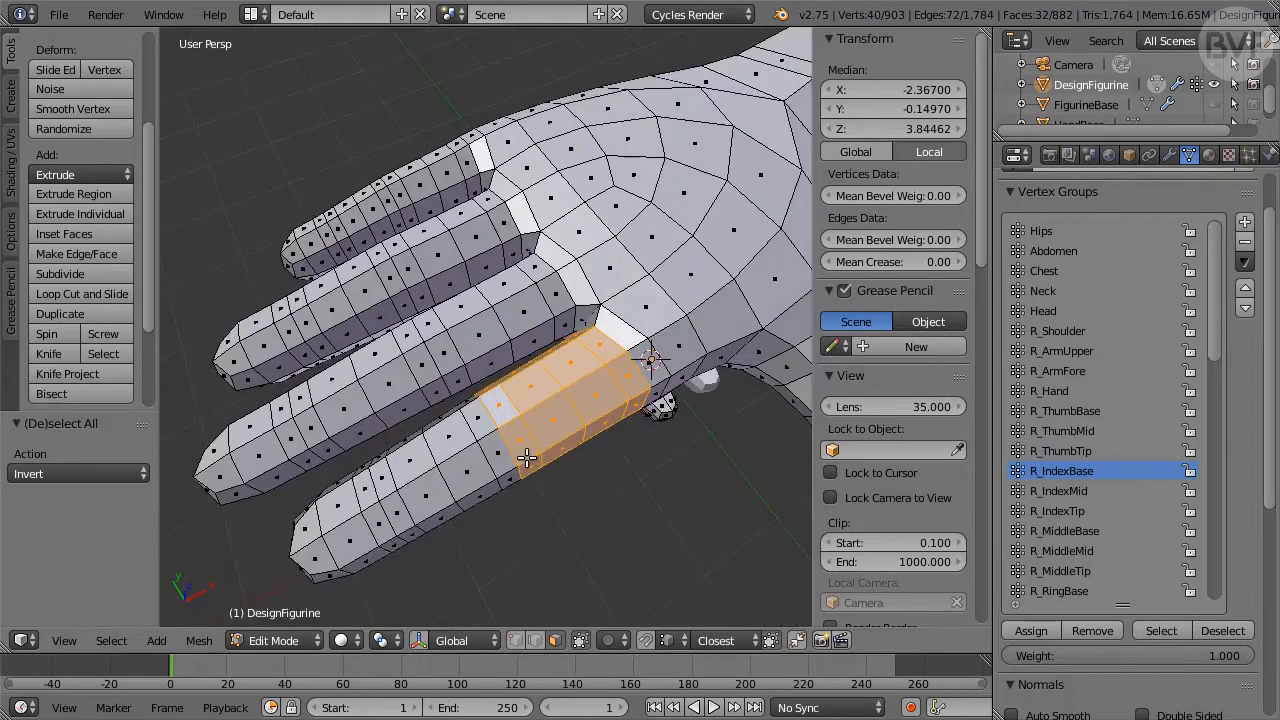
alt+click(455, 437)
alt+shift+click(446, 462)
alt+shift+click(418, 480)
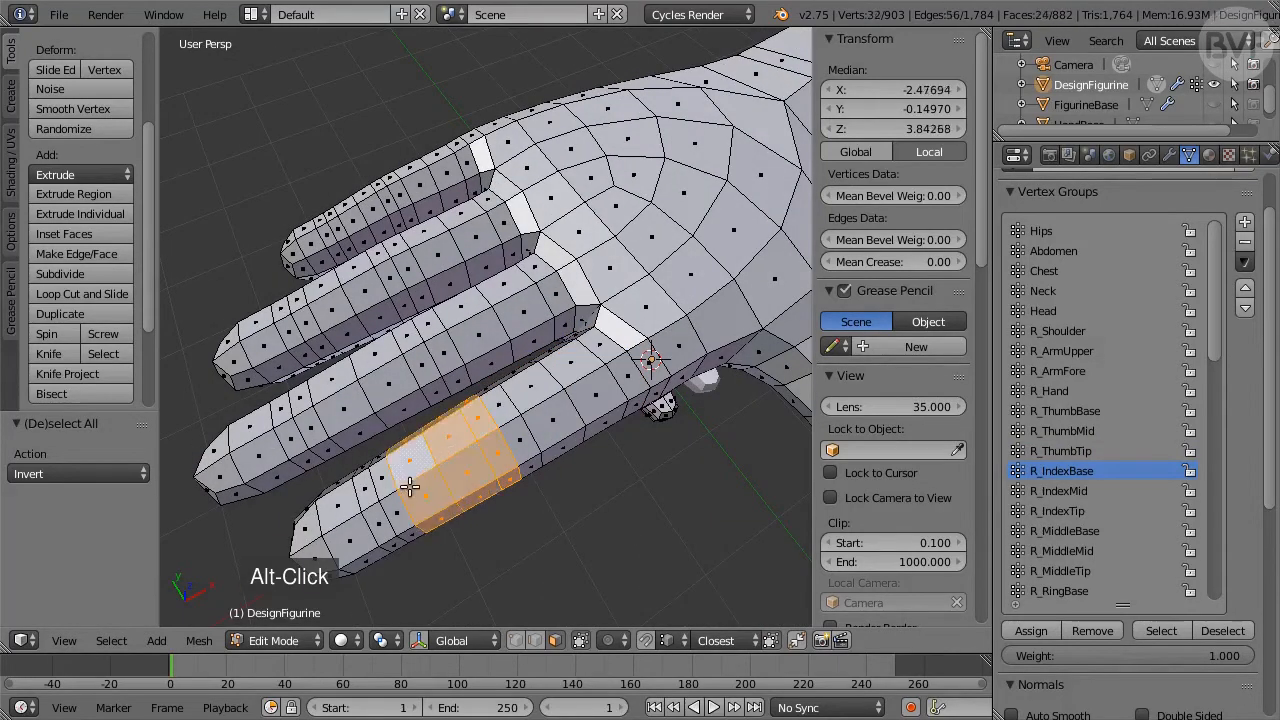
alt+shift+click(390, 500)
click(1081, 487)
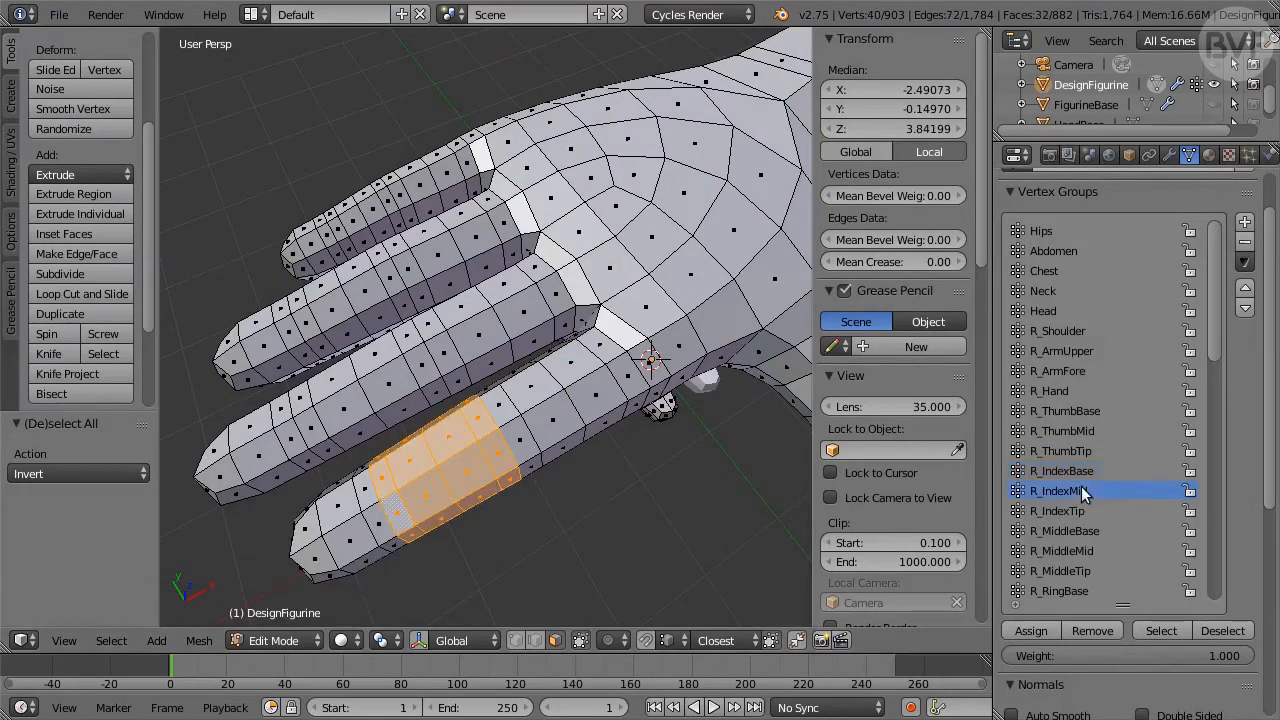
click(1054, 629)
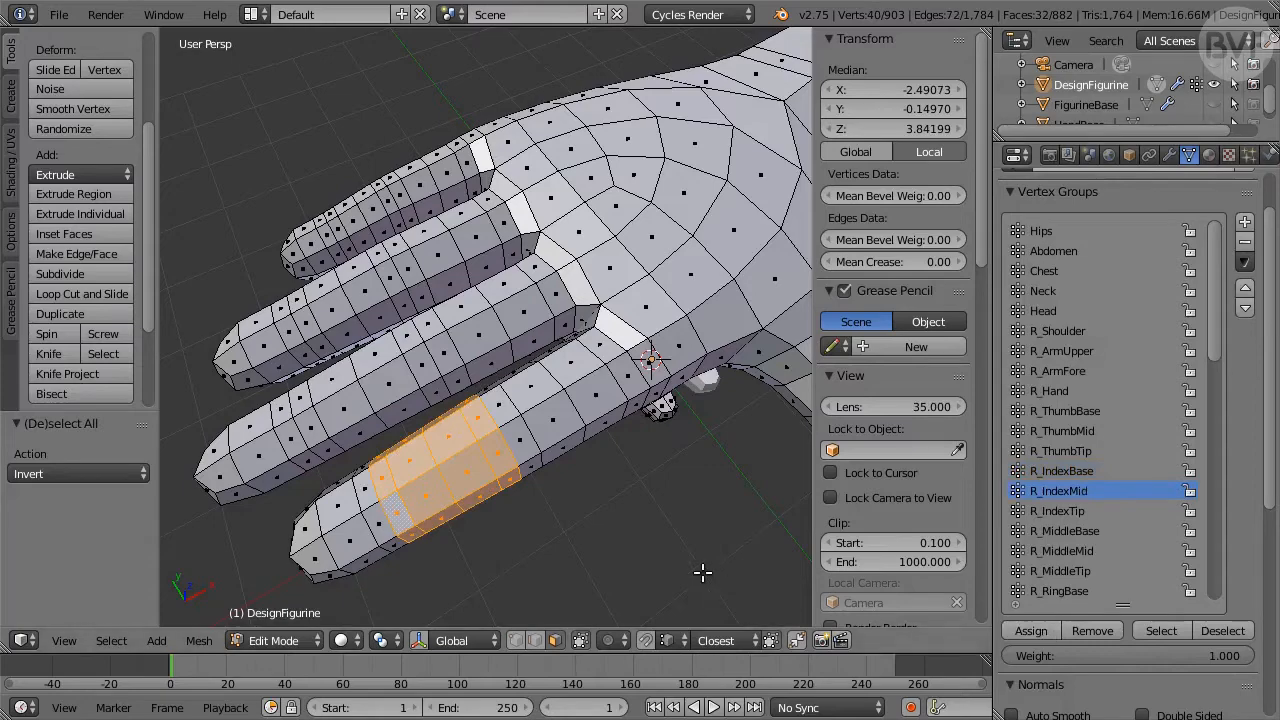
- Select the index finger's last three face loops plus its four end faces and assign them to the R_IndexTip vertex group
middle_drag(524, 511, 549, 417)
alt+click(412, 418)
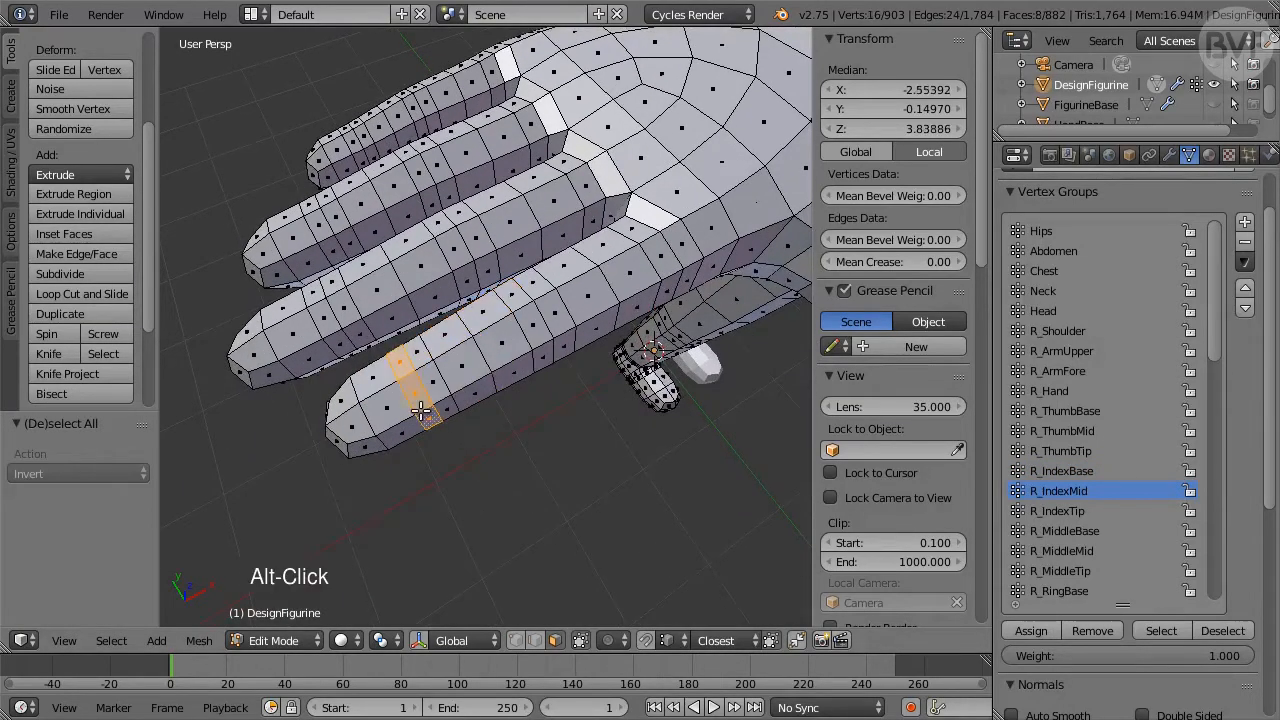
alt+shift+click(396, 424)
alt+shift+click(362, 438)
middle_drag(322, 483, 454, 344)
shift+click(476, 310)
shift+click(511, 310)
shift+click(479, 339)
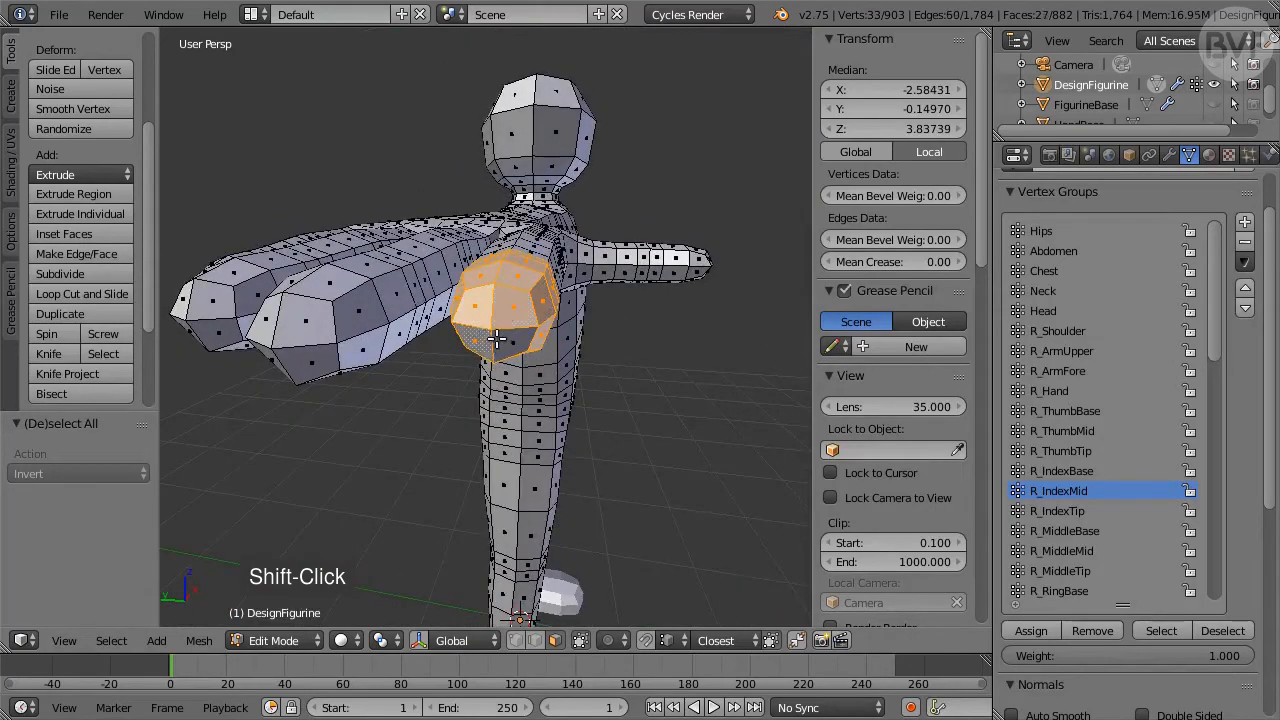
shift+click(510, 343)
middle_drag(665, 392, 531, 477)
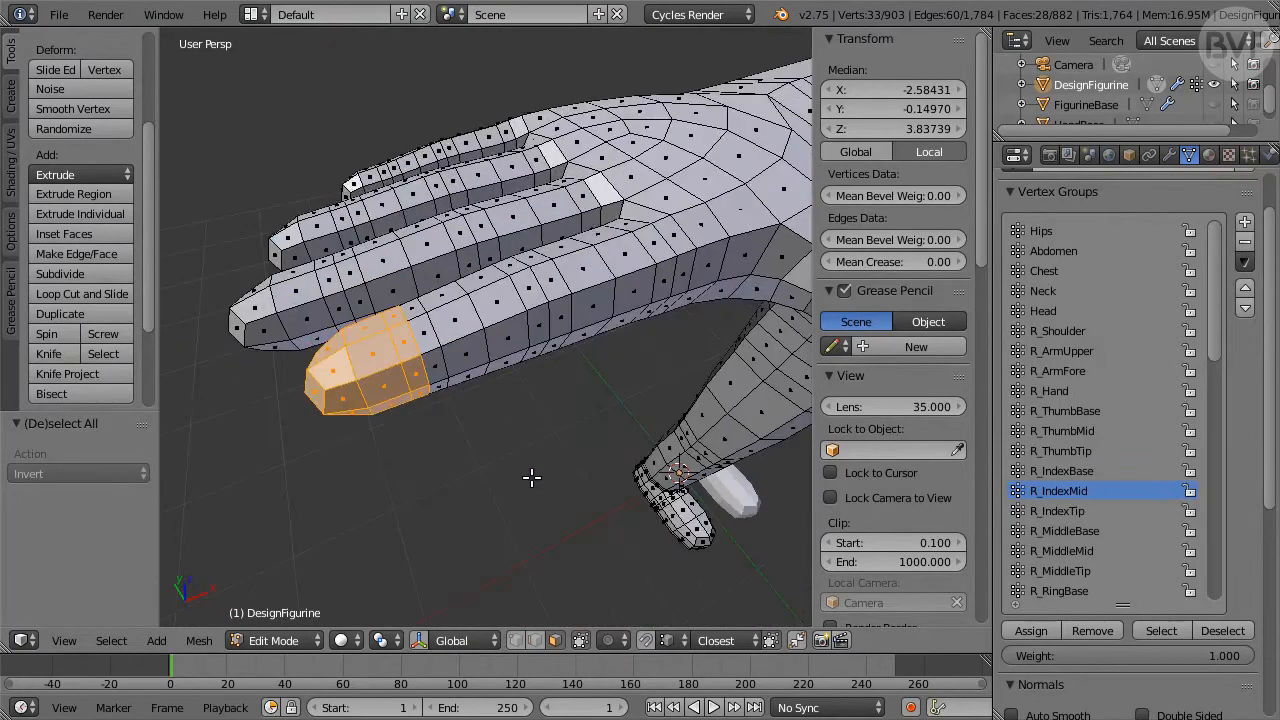
click(1051, 630)
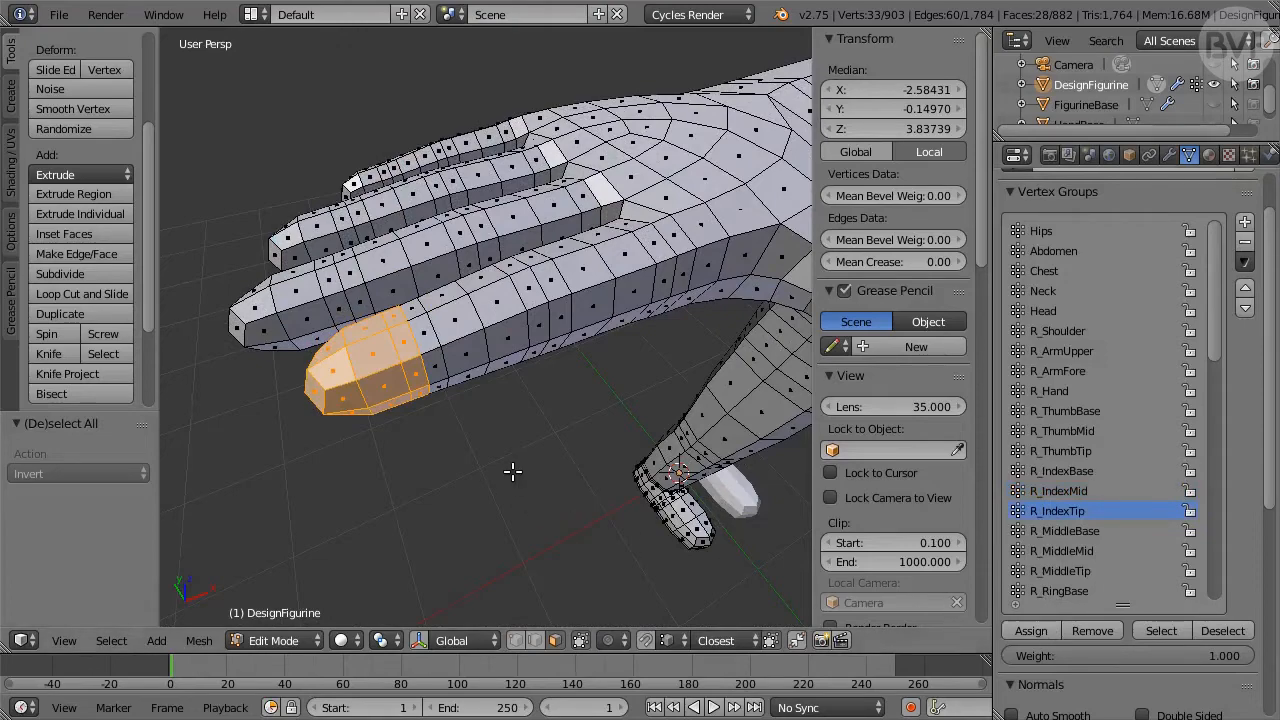
- Select the first four face loops of the middle finger from the knuckle and assign them to the R_MiddleBase vertex group
middle_drag(591, 298, 585, 364)
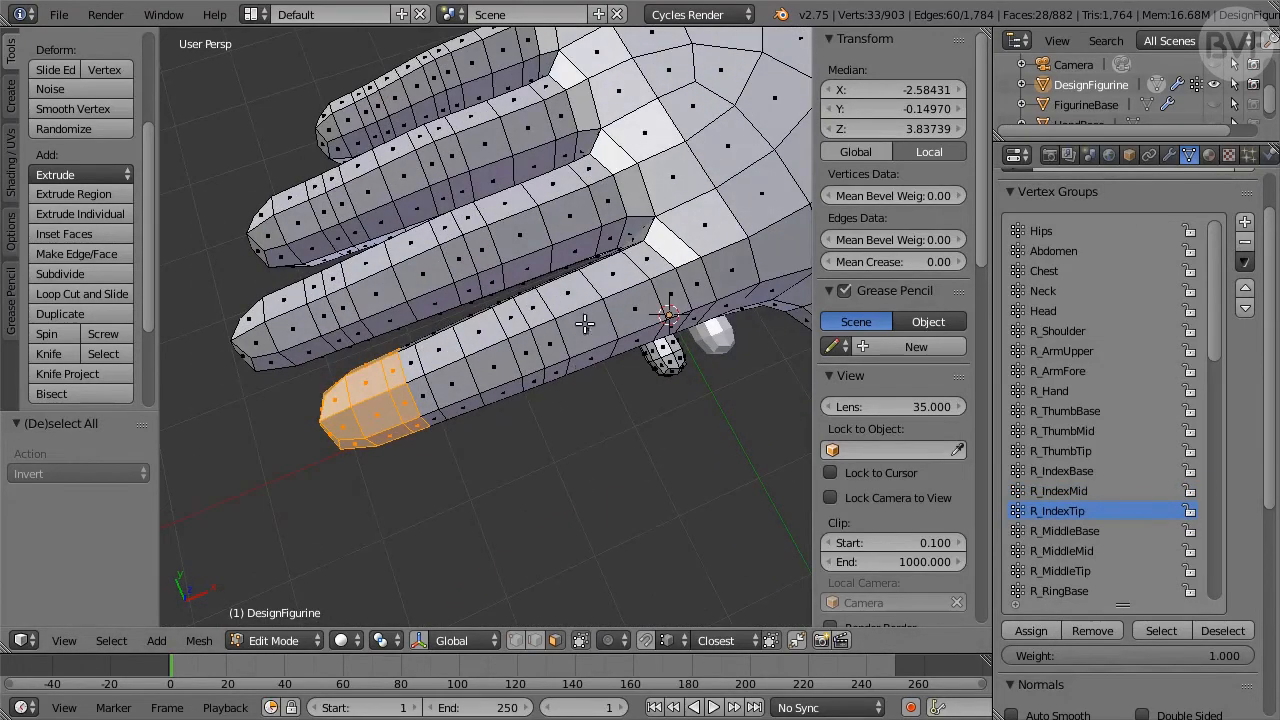
middle_drag(585, 320, 583, 385)
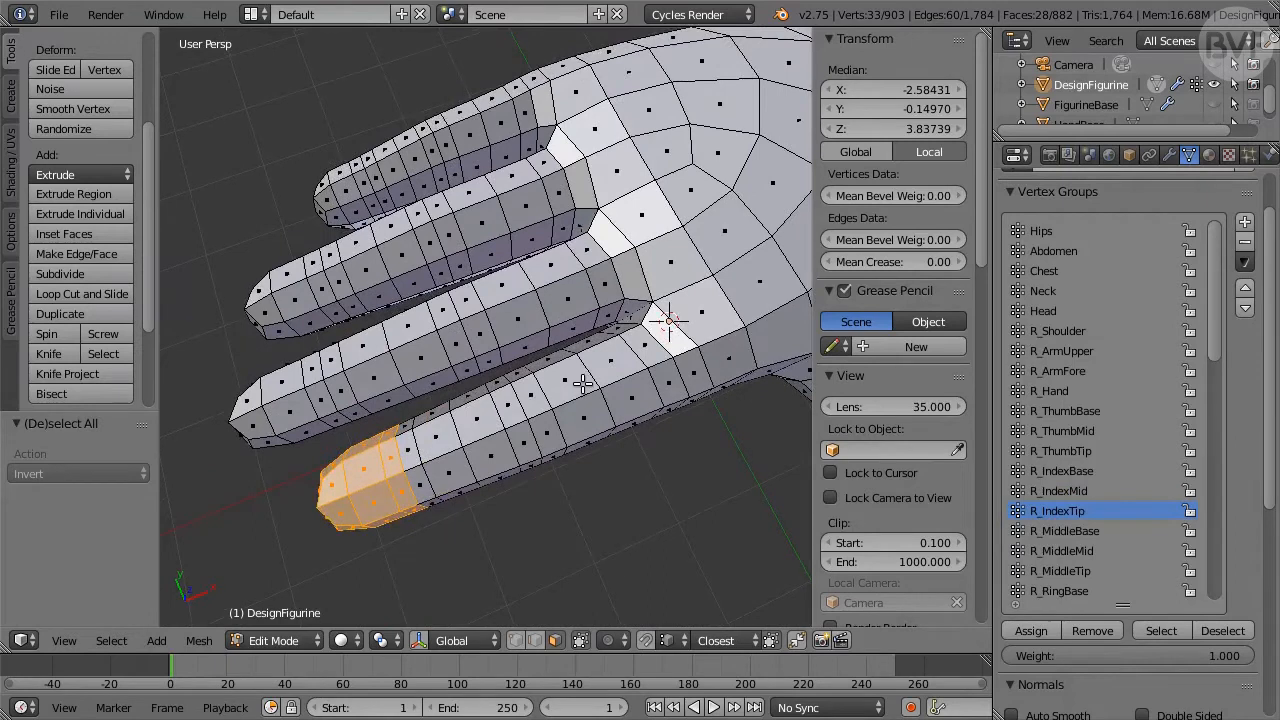
alt+right_click(597, 266)
alt+shift+right_click(557, 278)
alt+shift+right_click(508, 298)
alt+shift+right_click(470, 315)
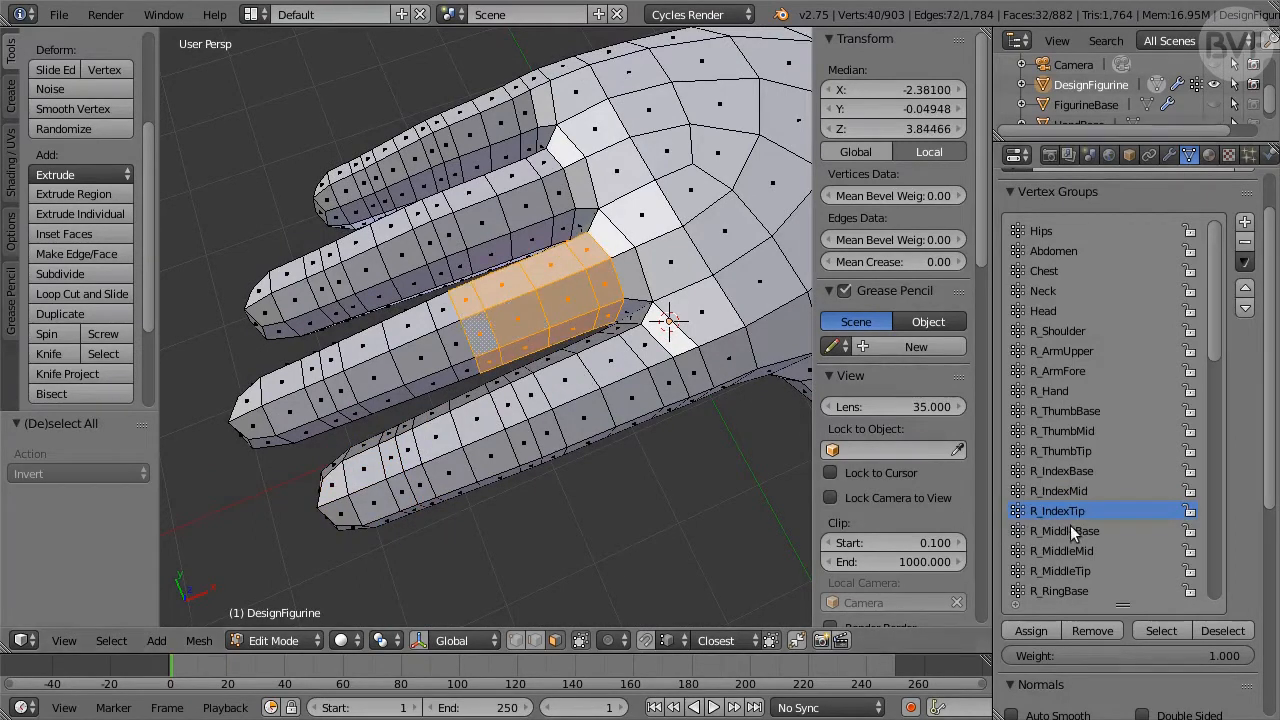
- Select the next four face loops along the middle finger and assign them to the R_MiddleMid vertex group
alt+right_click(448, 326)
alt+shift+right_click(412, 341)
alt+shift+right_click(376, 360)
alt+shift+right_click(348, 374)
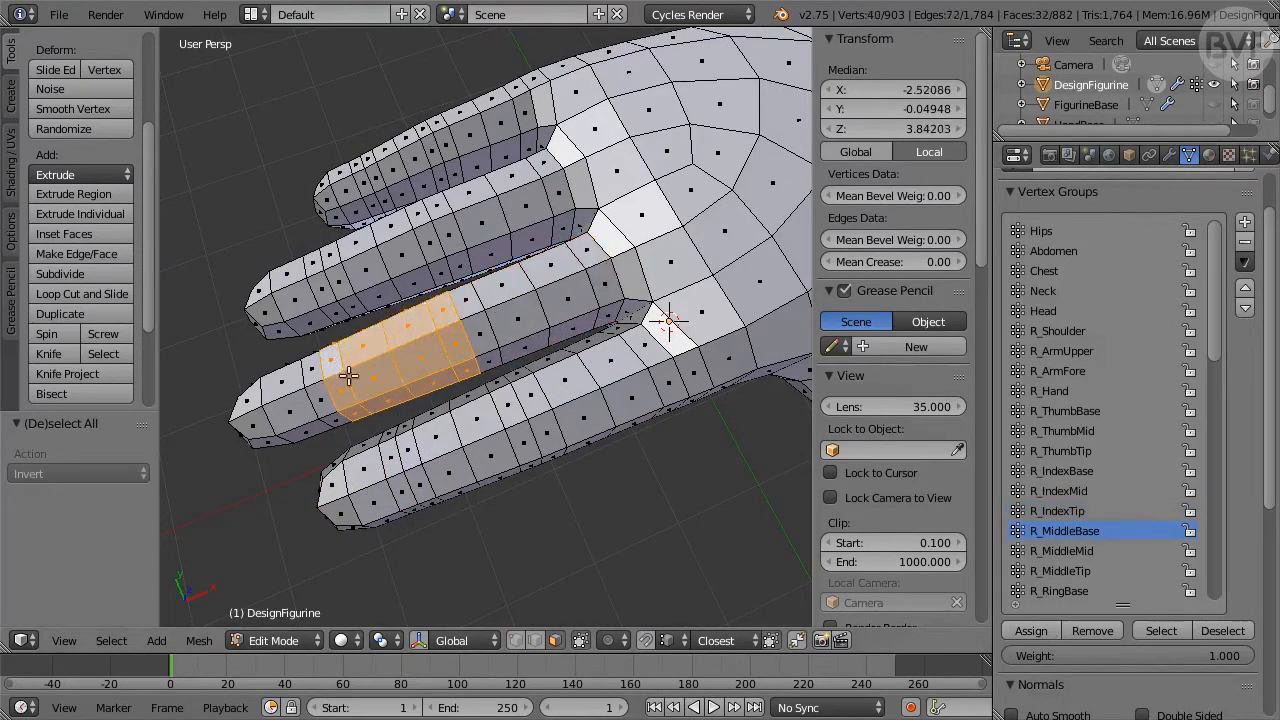
click(1064, 549)
click(1051, 631)
- Select the middle finger's last three face loops plus its four end faces and assign them to the R_MiddleTip vertex group
alt+right_click(313, 384)
alt+shift+right_click(282, 398)
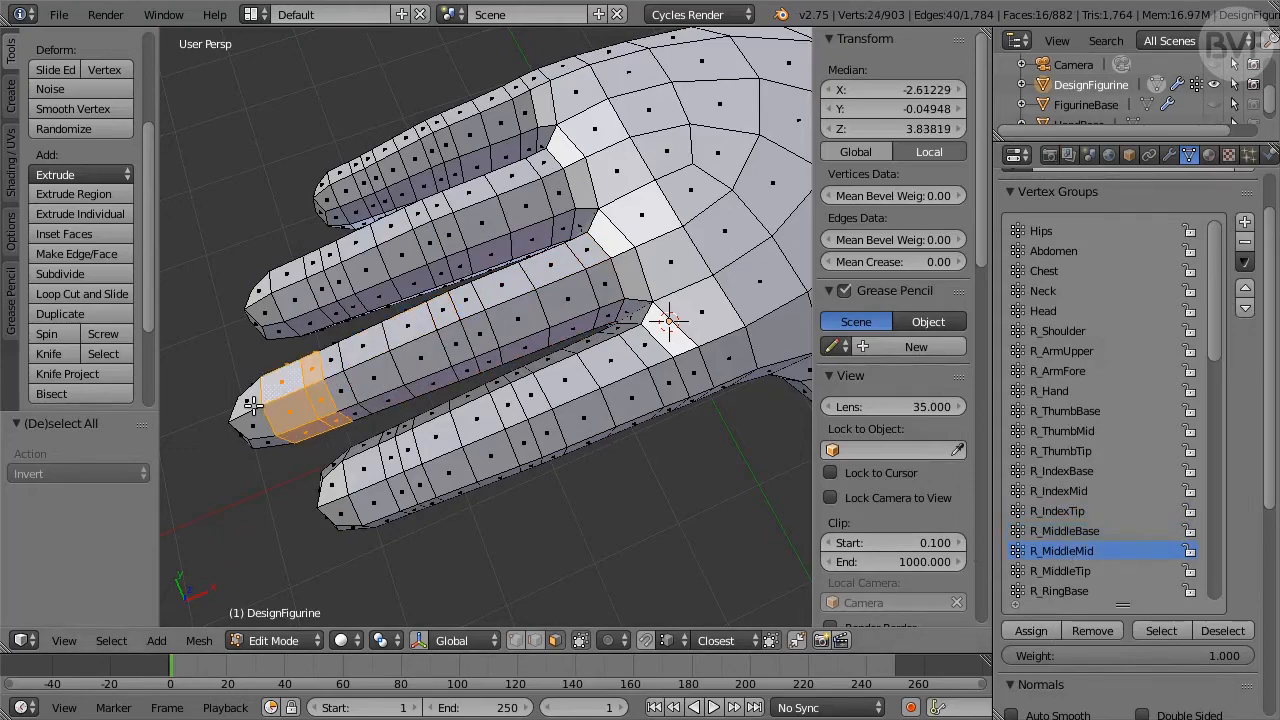
alt+shift+right_click(250, 414)
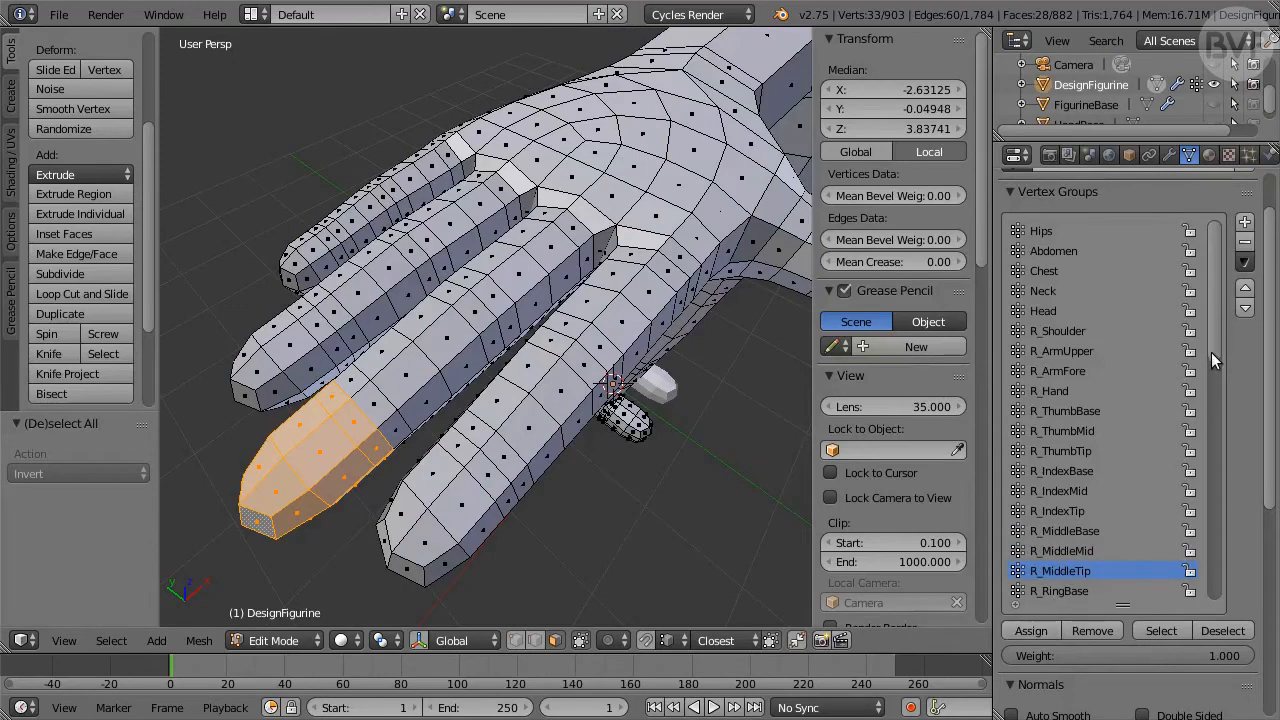
- Select the first four face loops of the ring finger from the knuckle and assign them to the R_RingBase vertex group
drag(1211, 352, 1211, 464)
middle_drag(471, 374, 433, 413)
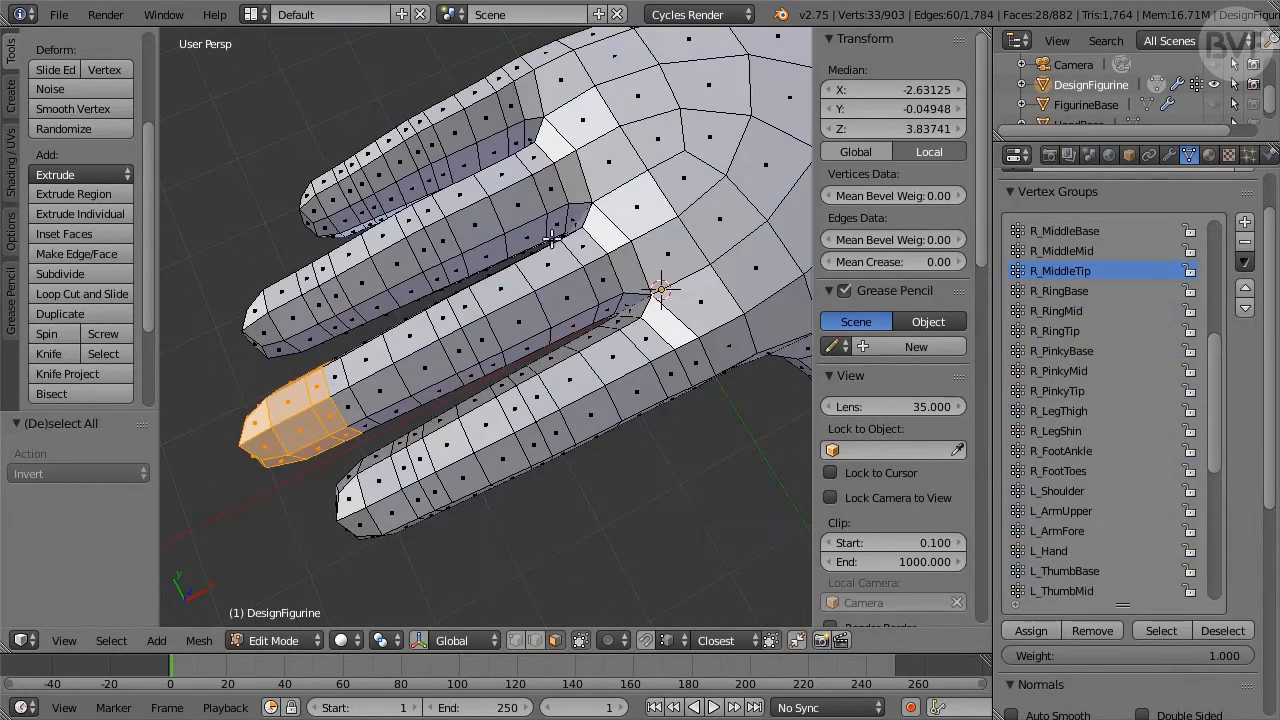
alt+right_click(544, 175)
alt+shift+right_click(508, 190)
alt+shift+right_click(467, 209)
alt+shift+right_click(437, 220)
click(1078, 293)
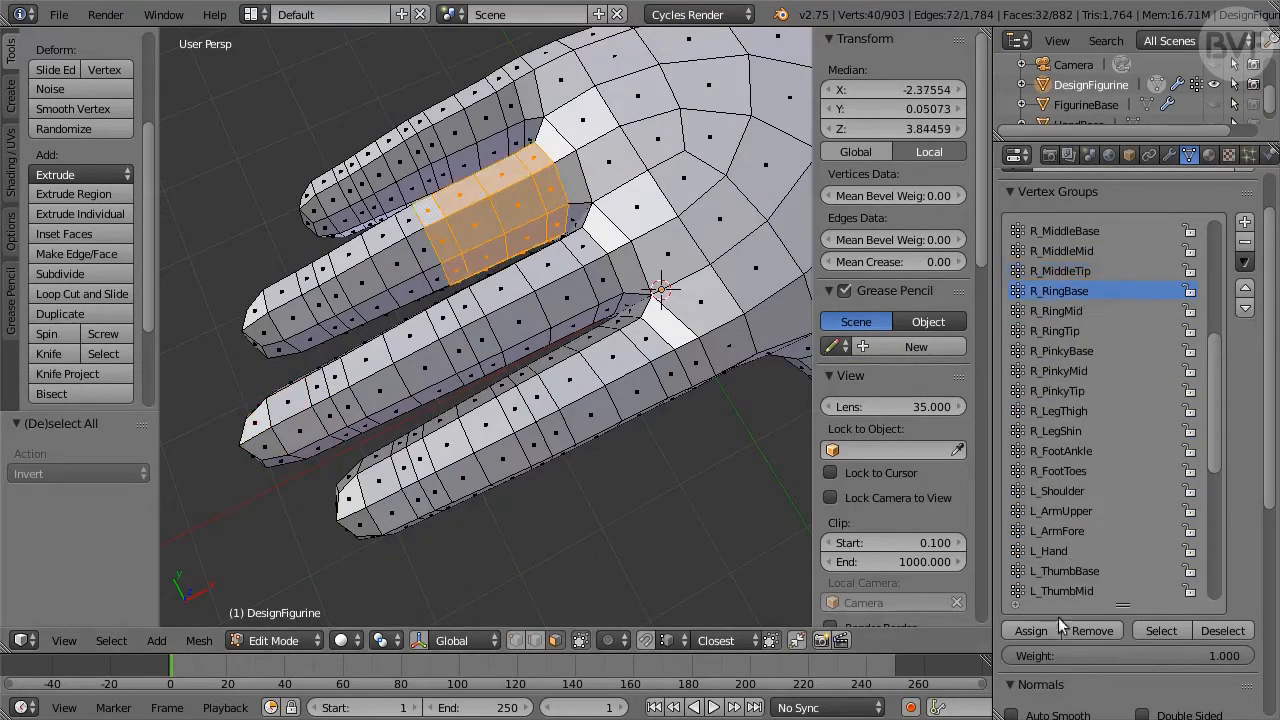
- Select the next four face loops along the ring finger and assign them to the R_RingMid vertex group
alt+right_click(412, 240)
key(ctrl+z)
alt+right_click(399, 244)
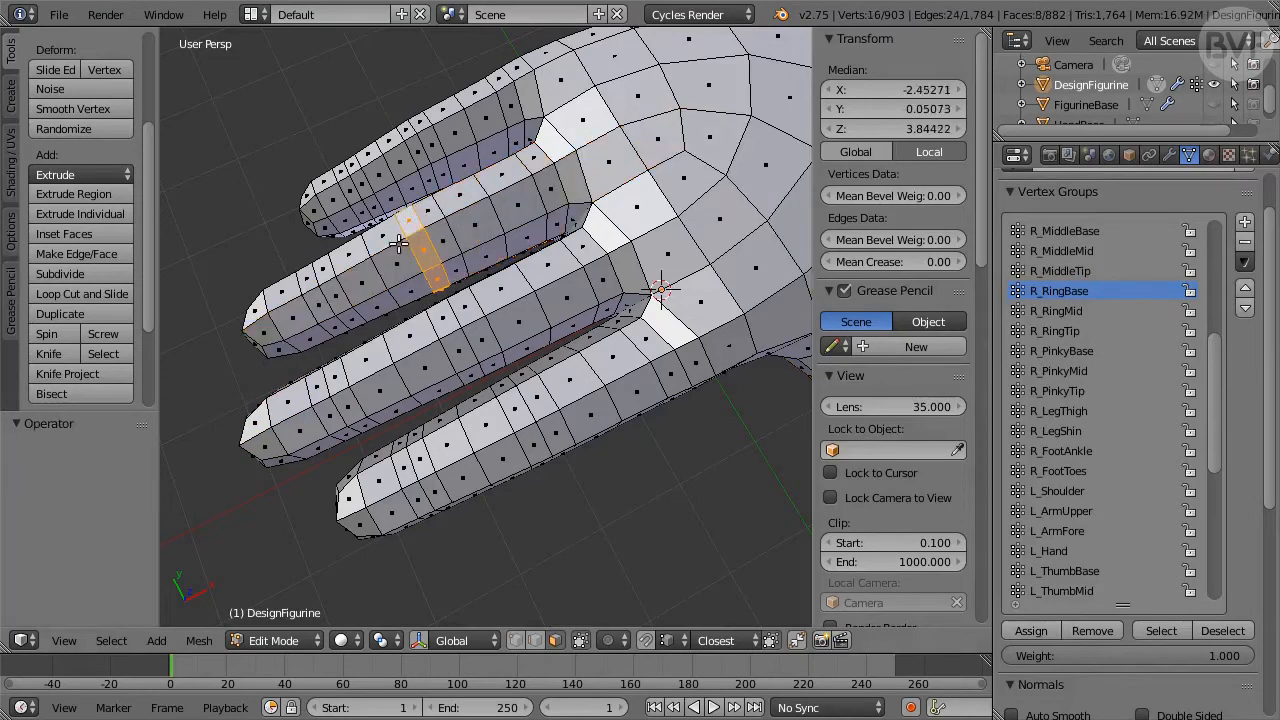
alt+shift+right_click(385, 252)
alt+shift+right_click(356, 265)
alt+shift+right_click(333, 280)
click(1100, 311)
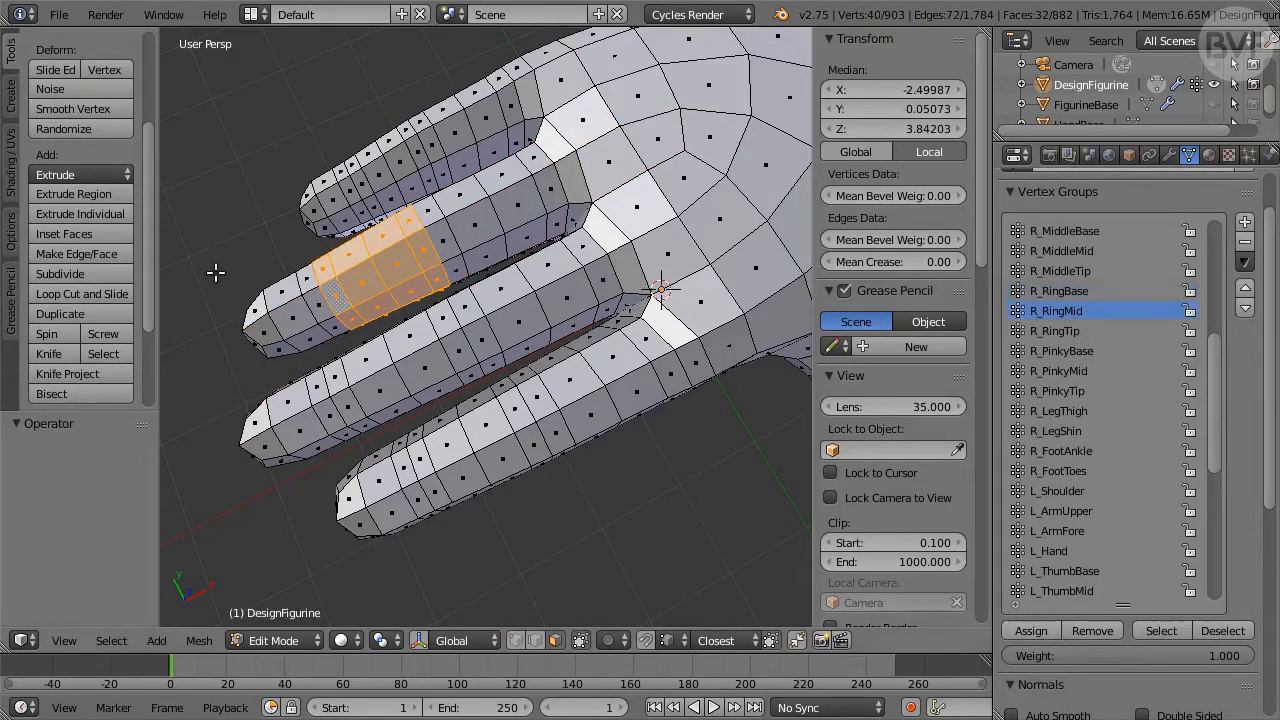
- Select the ring finger's last three face loops plus its four end faces and assign them to the R_RingTip vertex group
alt+right_click(311, 289)
alt+shift+right_click(288, 302)
alt+shift+right_click(263, 320)
middle_drag(263, 323, 444, 159)
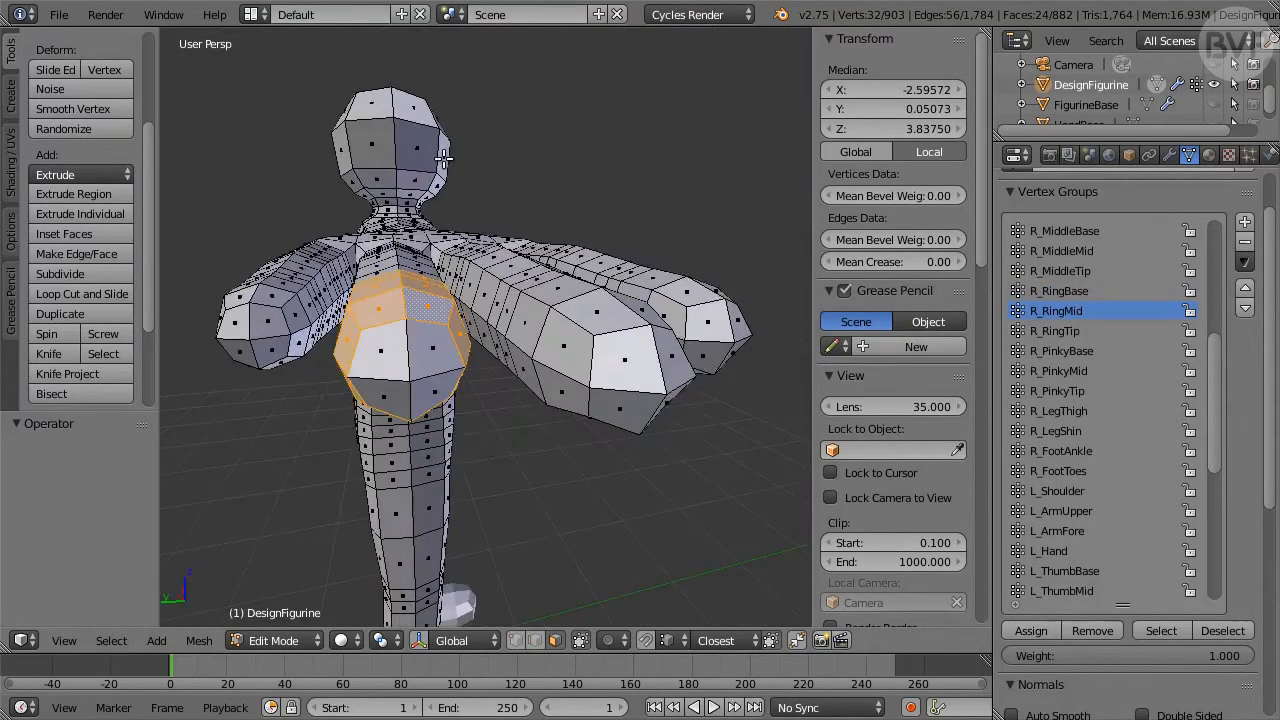
shift+right_click(390, 348)
shift+right_click(429, 349)
shift+right_click(391, 398)
shift+right_click(429, 394)
middle_drag(569, 230, 390, 394)
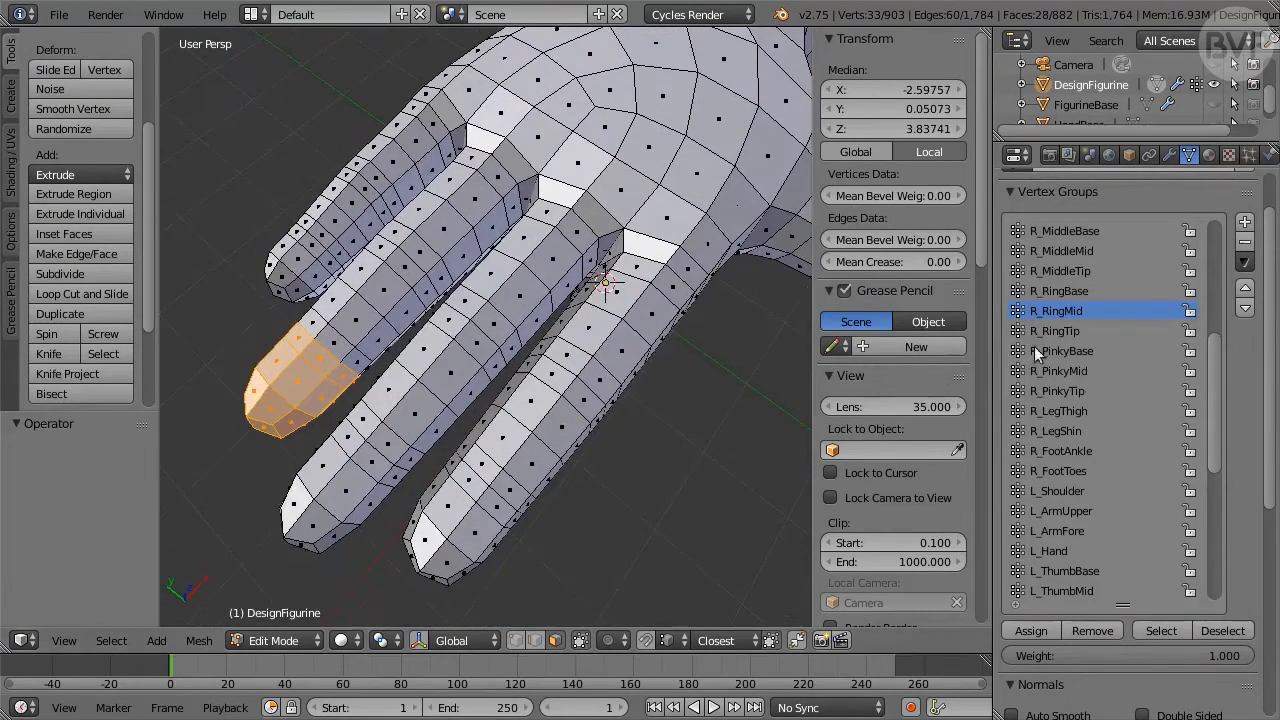
click(1055, 331)
click(1031, 631)
- Select the first four face loops of the pinky from the knuckle and assign them to the R_PinkyBase vertex group
scroll(600, 320, up, 4)
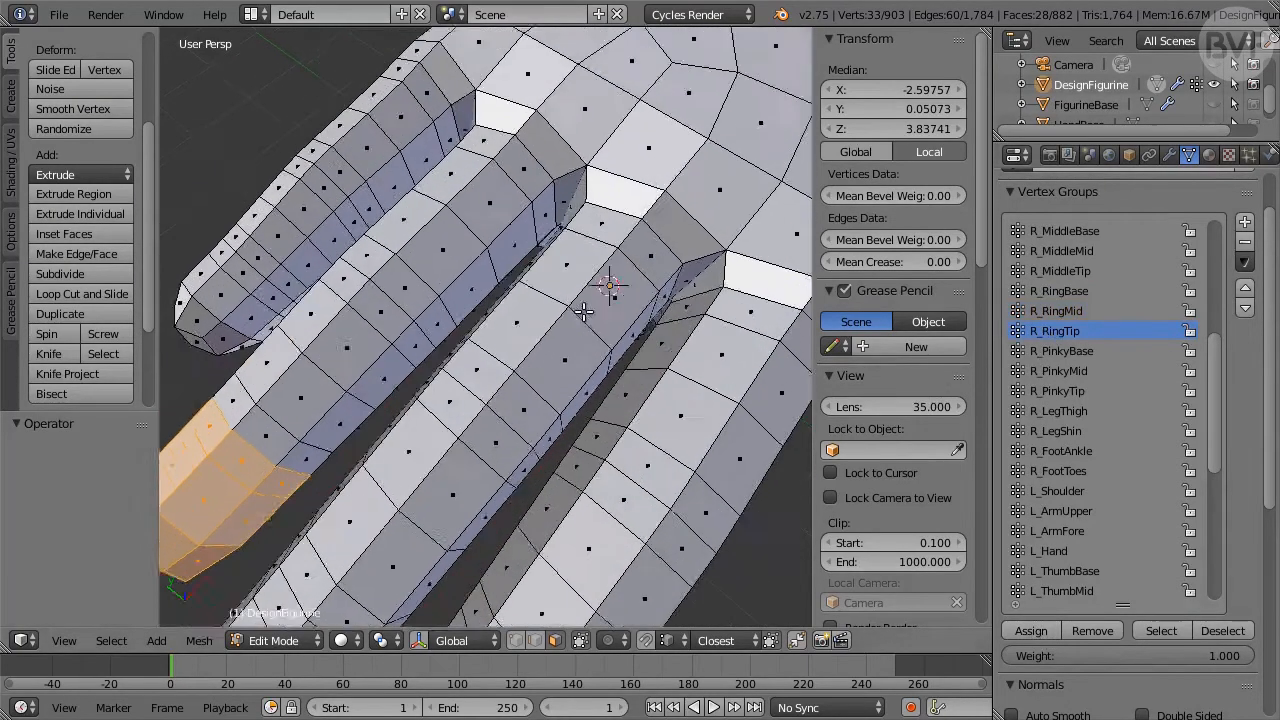
middle_drag(584, 312, 577, 417)
alt+right_click(444, 237)
alt+shift+right_click(414, 258)
alt+shift+right_click(382, 290)
alt+shift+right_click(346, 308)
key(ctrl+z)
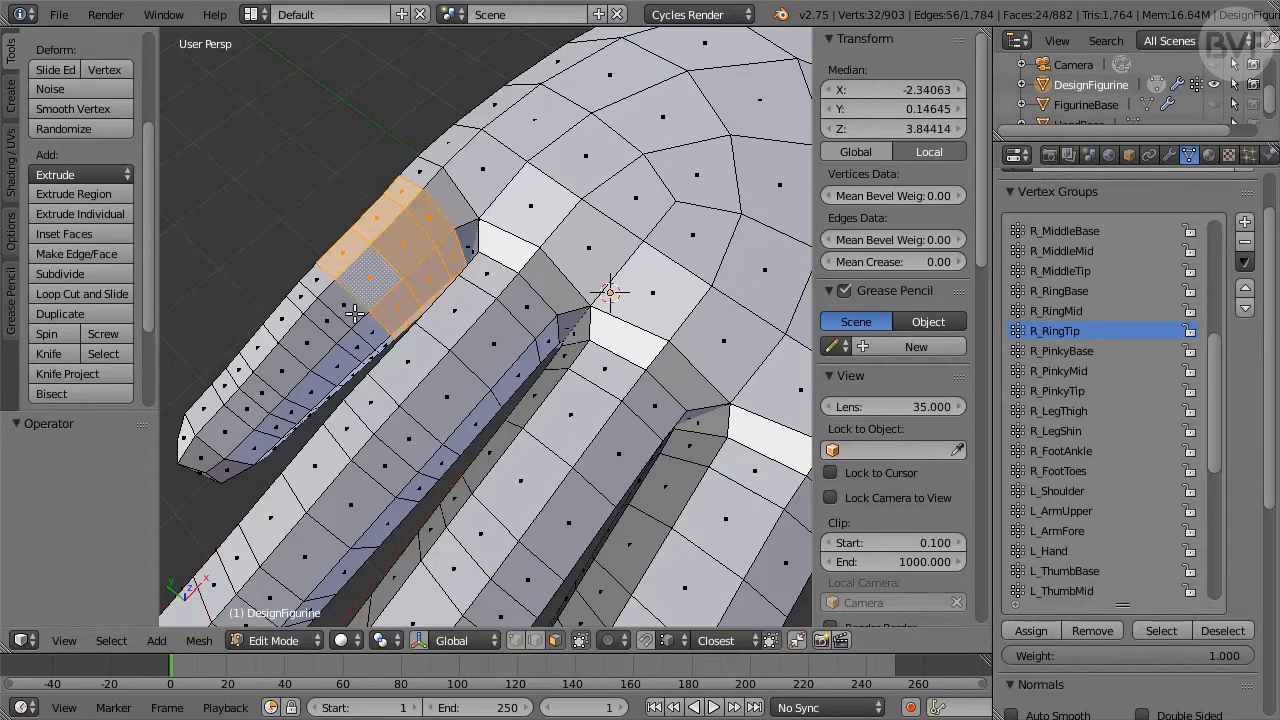
alt+shift+right_click(355, 313)
click(1060, 354)
click(1055, 623)
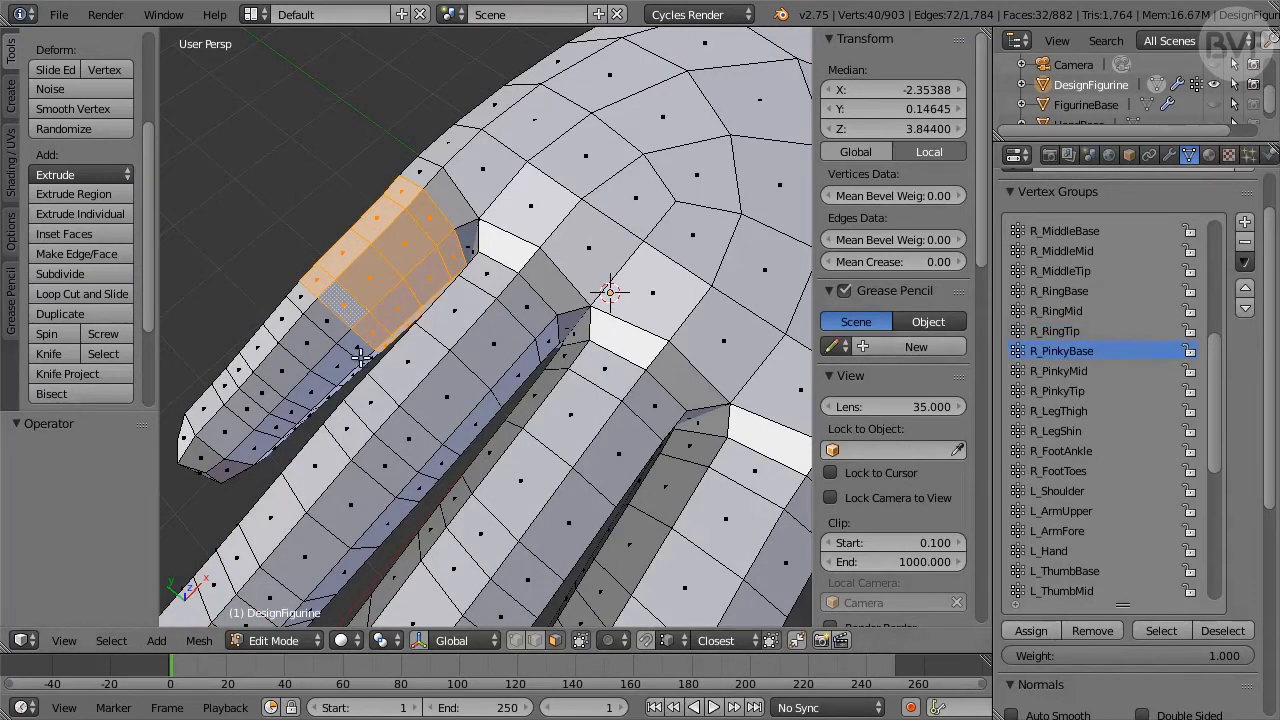
- Select the next four face loops along the pinky and assign them to the R_PinkyMid vertex group
alt+right_click(330, 315)
alt+shift+right_click(310, 340)
alt+shift+right_click(288, 363)
alt+shift+right_click(266, 388)
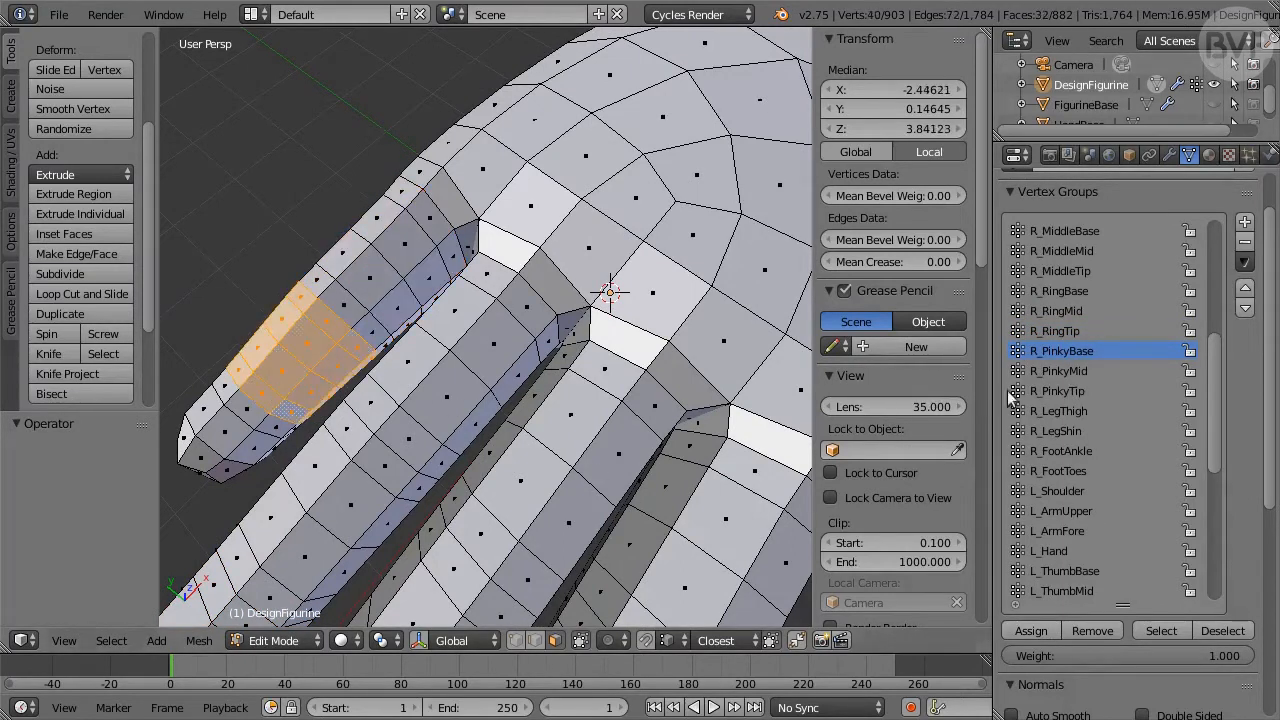
click(1046, 628)
- Select the pinky's last three face loops plus its four end faces and assign them to the R_PinkyTip vertex group
alt+right_click(229, 399)
alt+shift+right_click(214, 416)
alt+shift+right_click(189, 448)
middle_drag(186, 451, 310, 282)
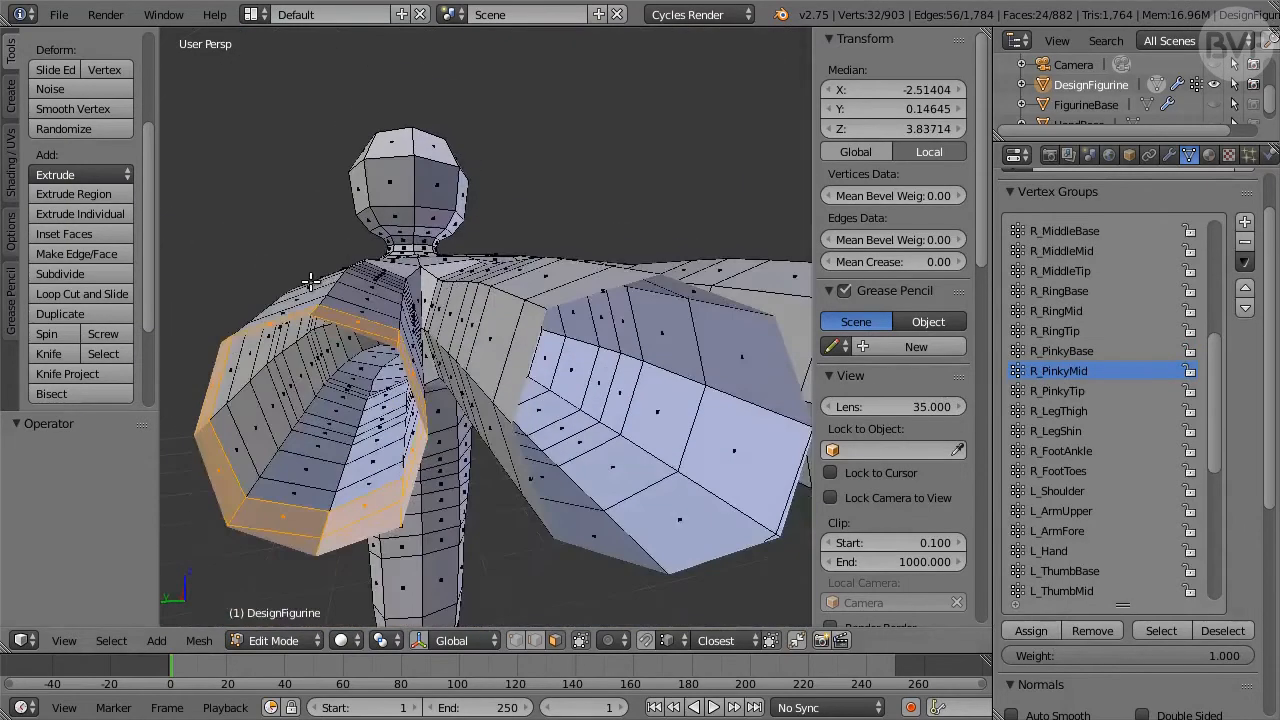
scroll(320, 286, down, 2)
shift+right_click(393, 381)
shift+right_click(425, 380)
shift+right_click(392, 421)
shift+right_click(428, 419)
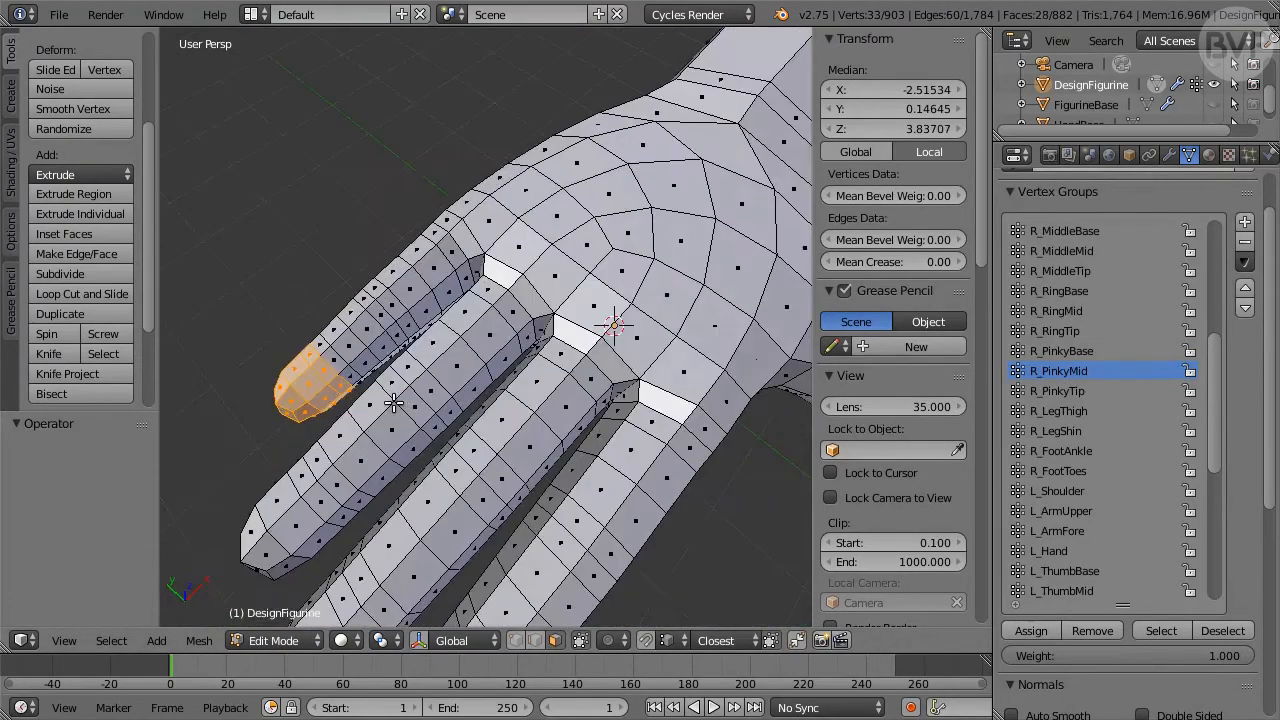
click(1080, 392)
click(1052, 633)
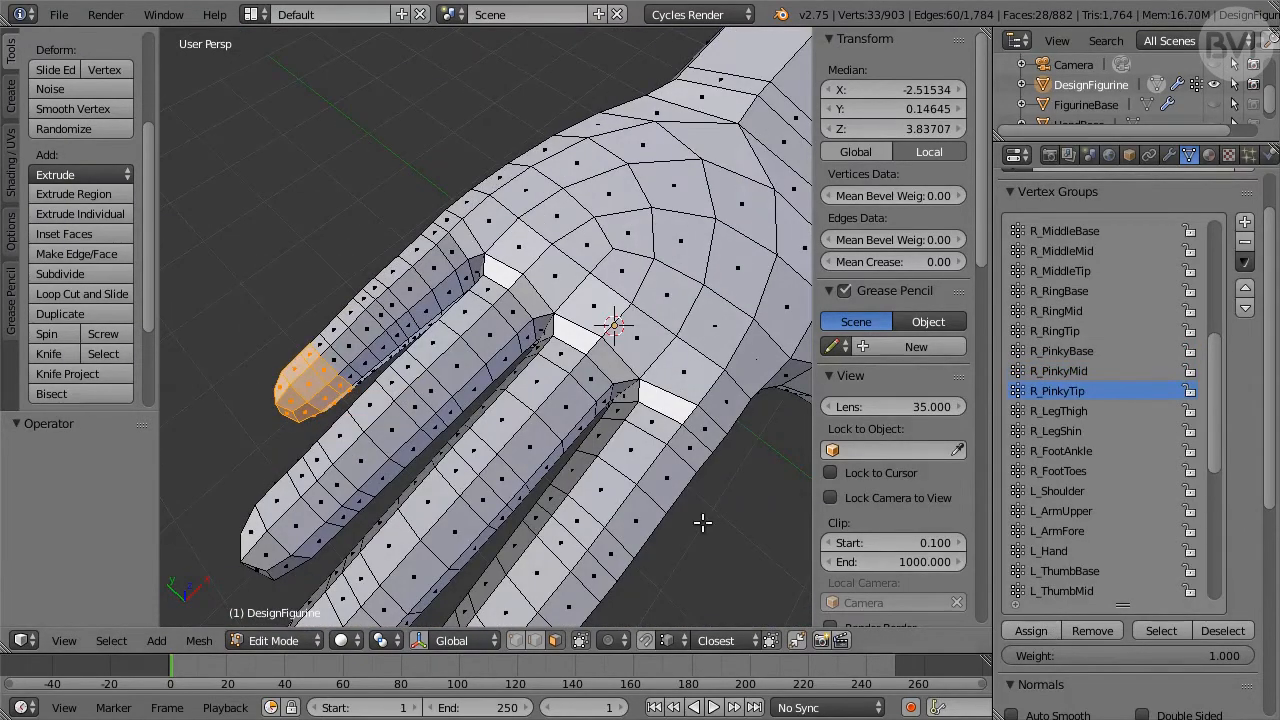
- Select the four face loops from the top of the leg down to the knee and assign them to the R_LegThigh vertex group
scroll(709, 412, down, 6)
middle_drag(727, 443, 369, 28)
middle_drag(502, 595, 569, 509)
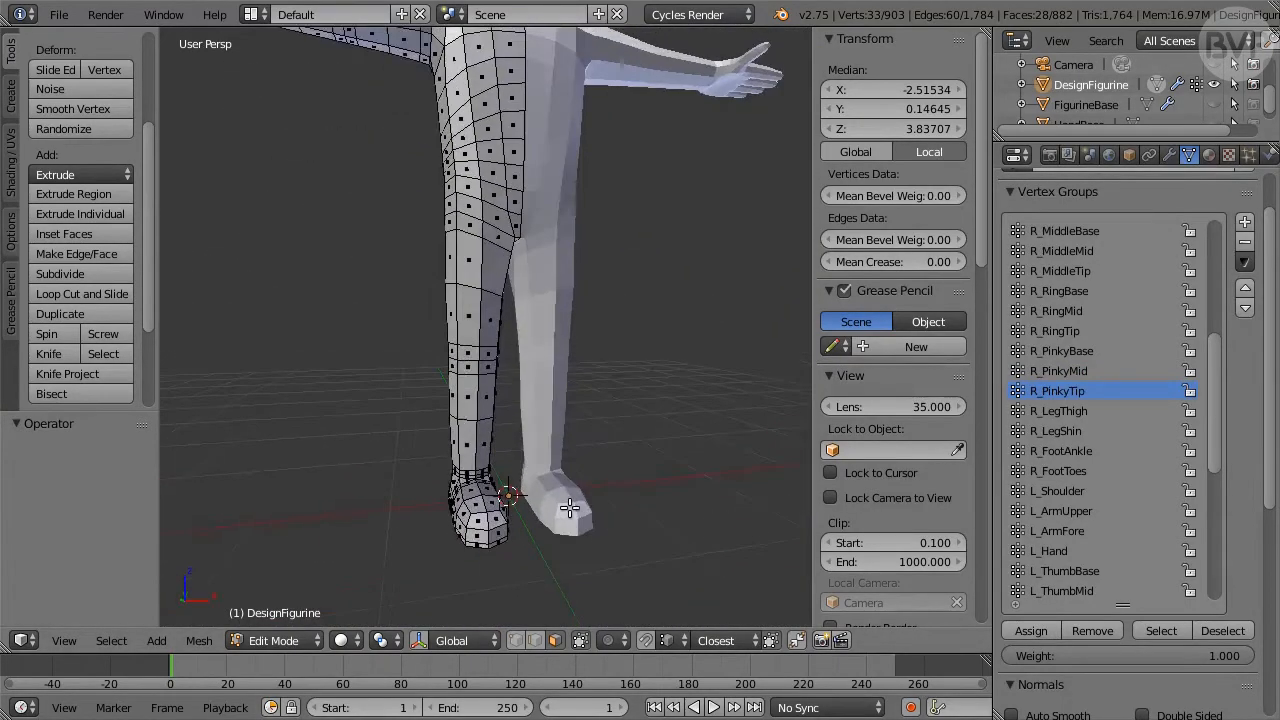
scroll(571, 380, up, 2)
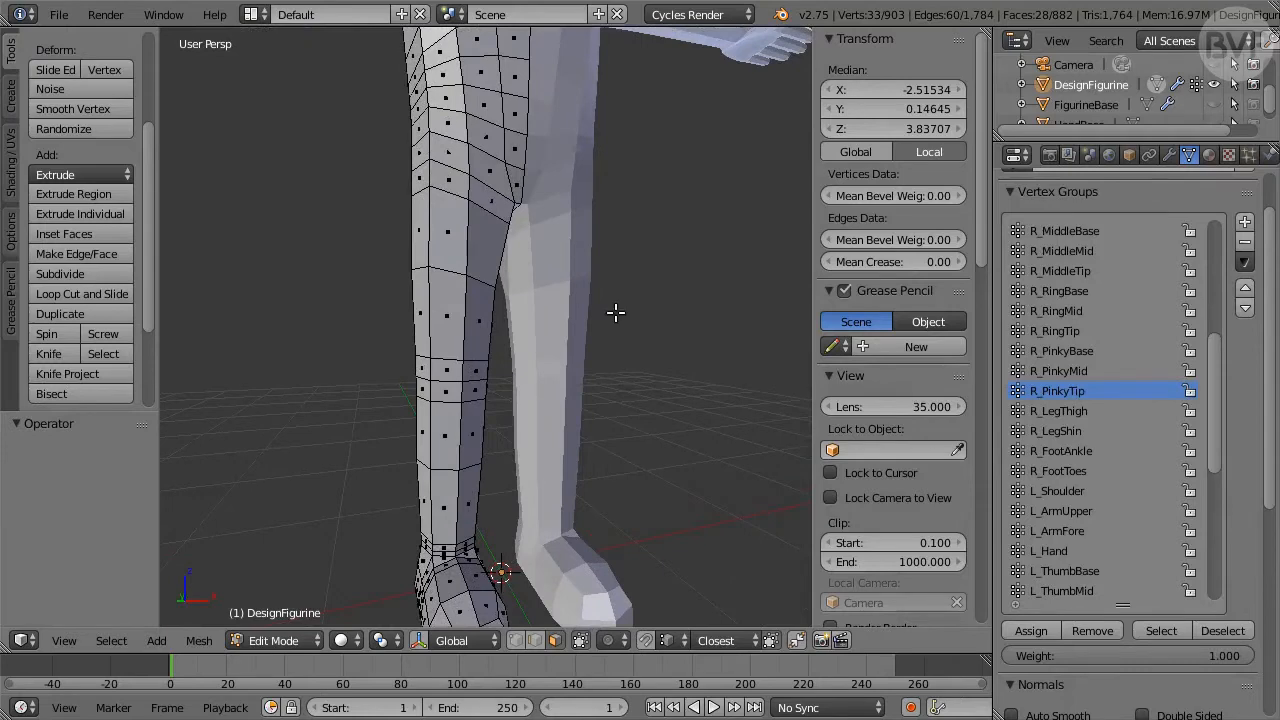
middle_drag(615, 313, 466, 311)
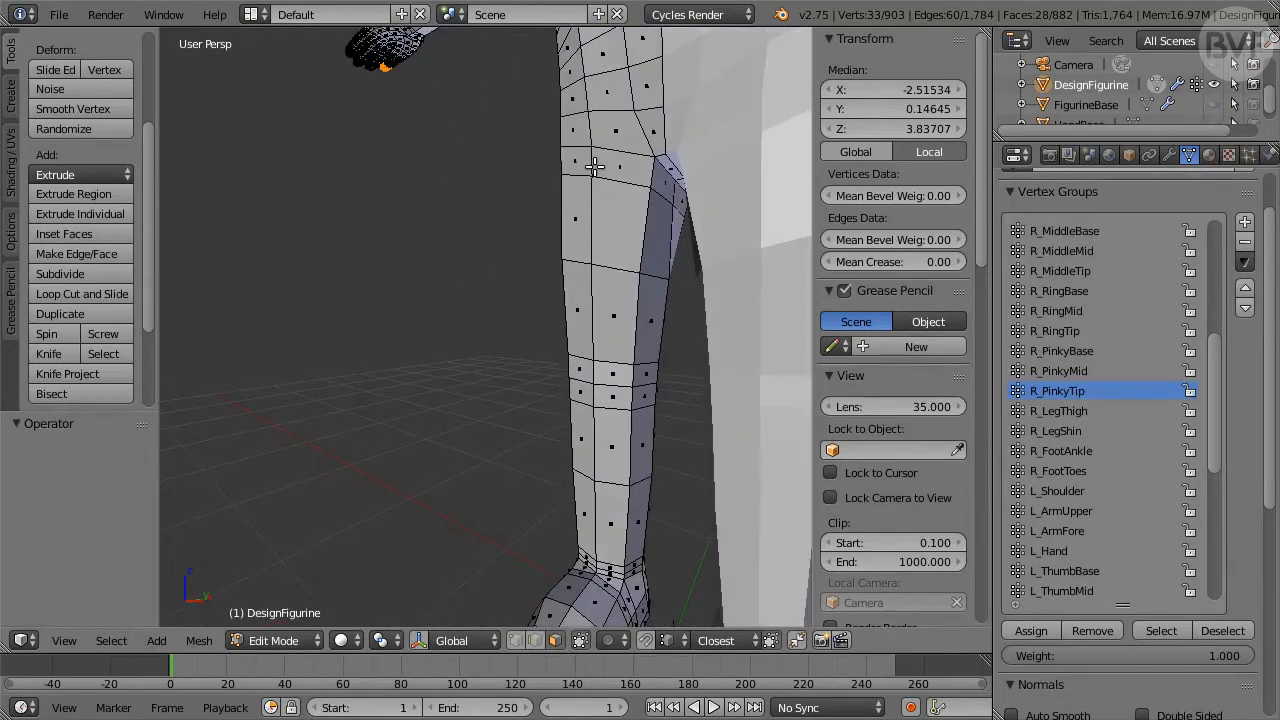
alt+click(594, 165)
alt+shift+click(593, 221)
alt+shift+click(592, 307)
alt+shift+click(597, 372)
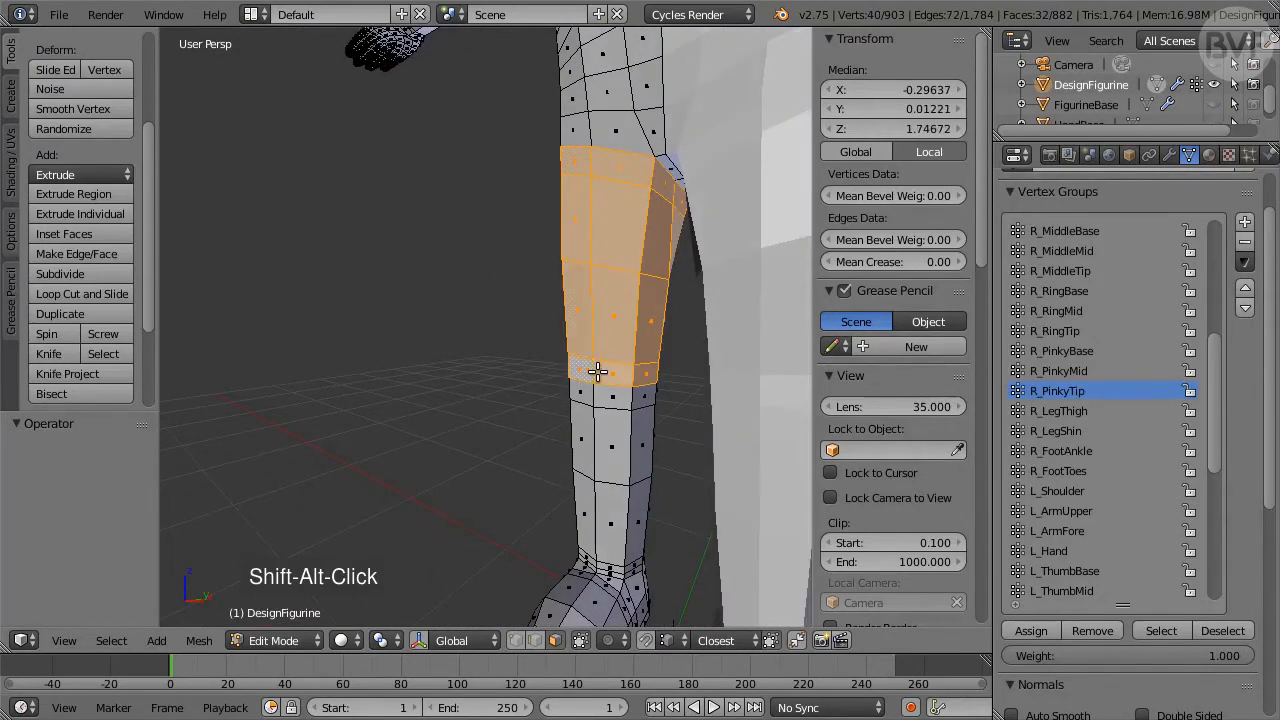
click(1083, 411)
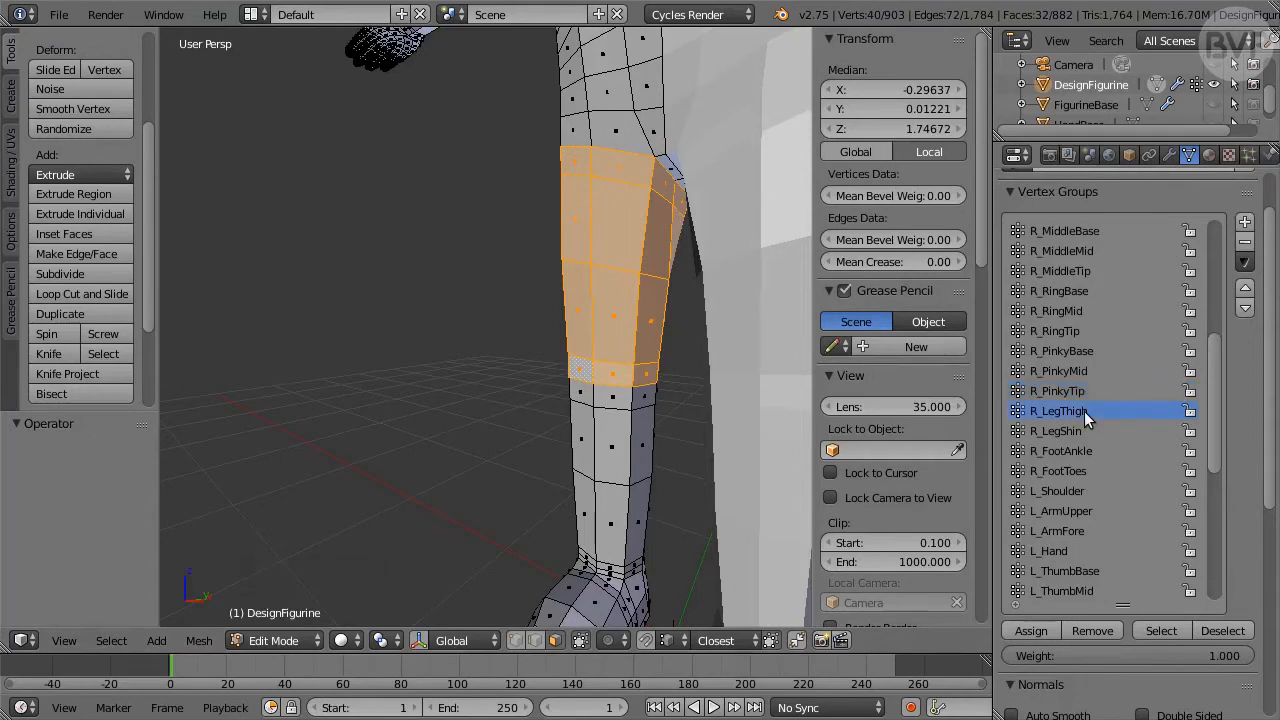
click(1031, 630)
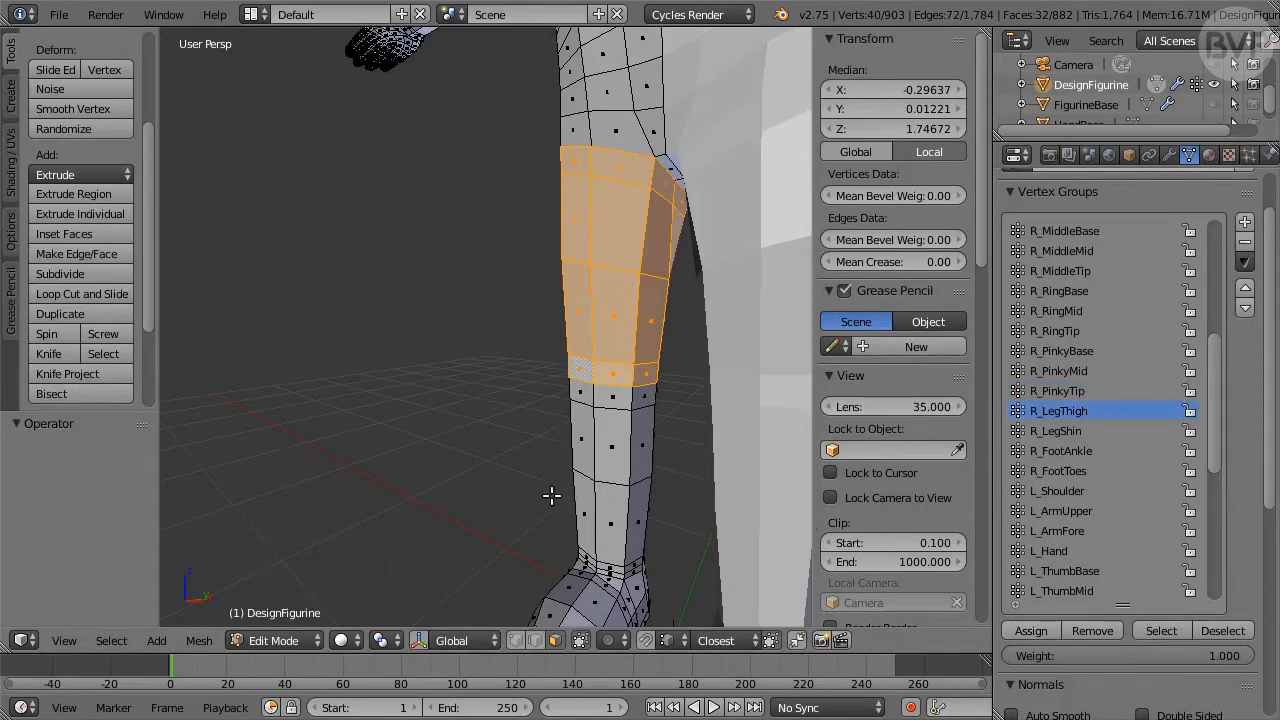
- Select the four face loops from below the knee down to the ankle and assign them to the R_LegShin vertex group
middle_drag(462, 458, 711, 457)
shift+middle_drag(557, 493, 729, 366)
scroll(636, 377, up, 2)
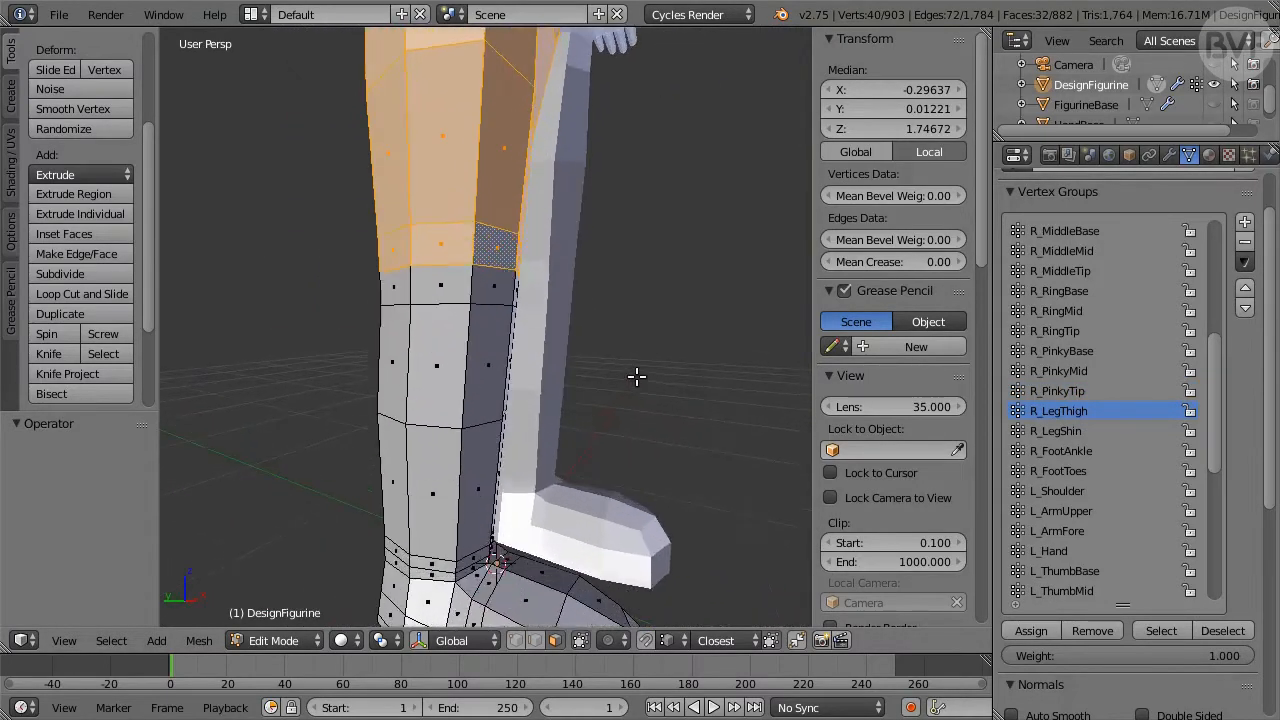
shift+middle_drag(626, 399, 633, 330)
alt+click(481, 244)
alt+shift+click(469, 348)
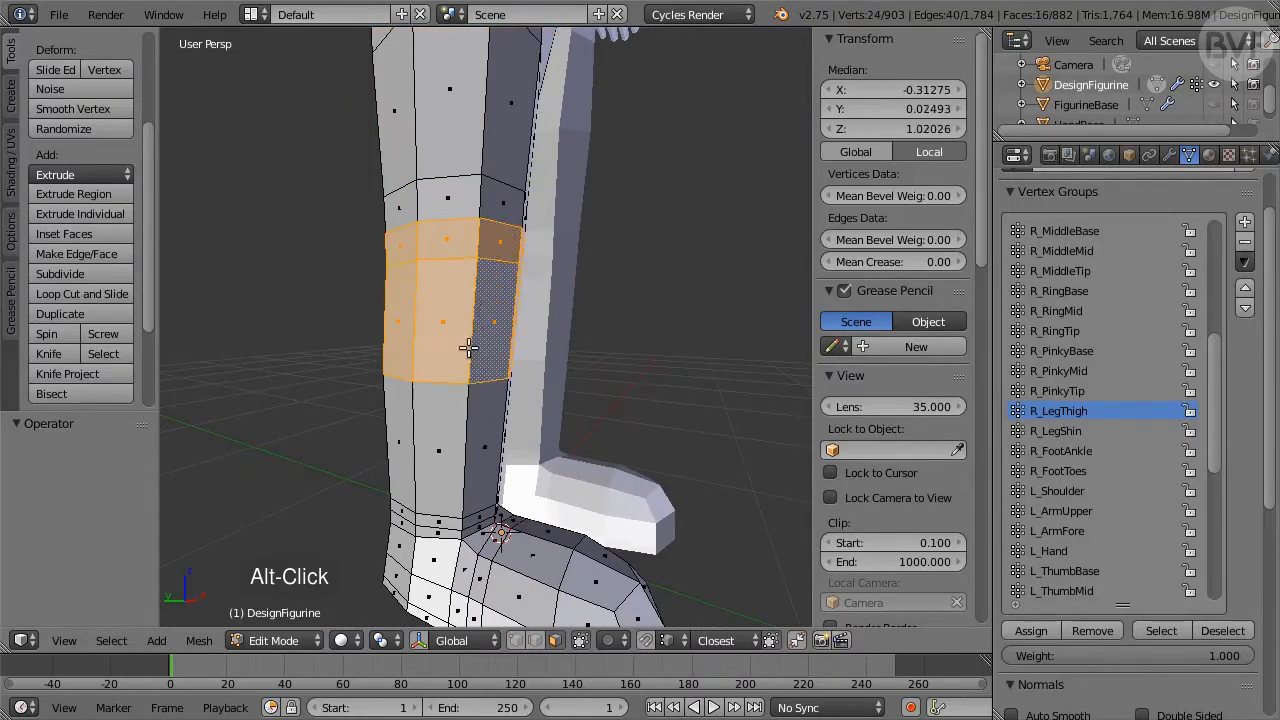
alt+shift+click(463, 440)
alt+shift+click(458, 524)
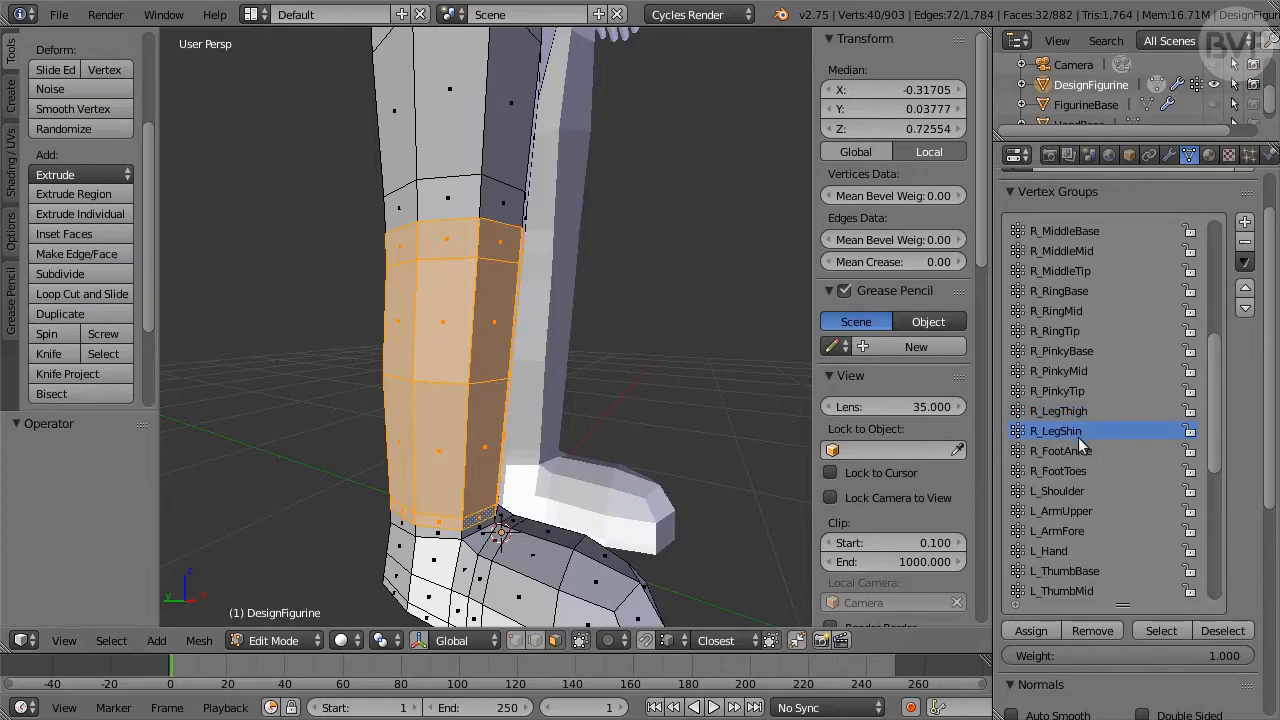
click(1047, 629)
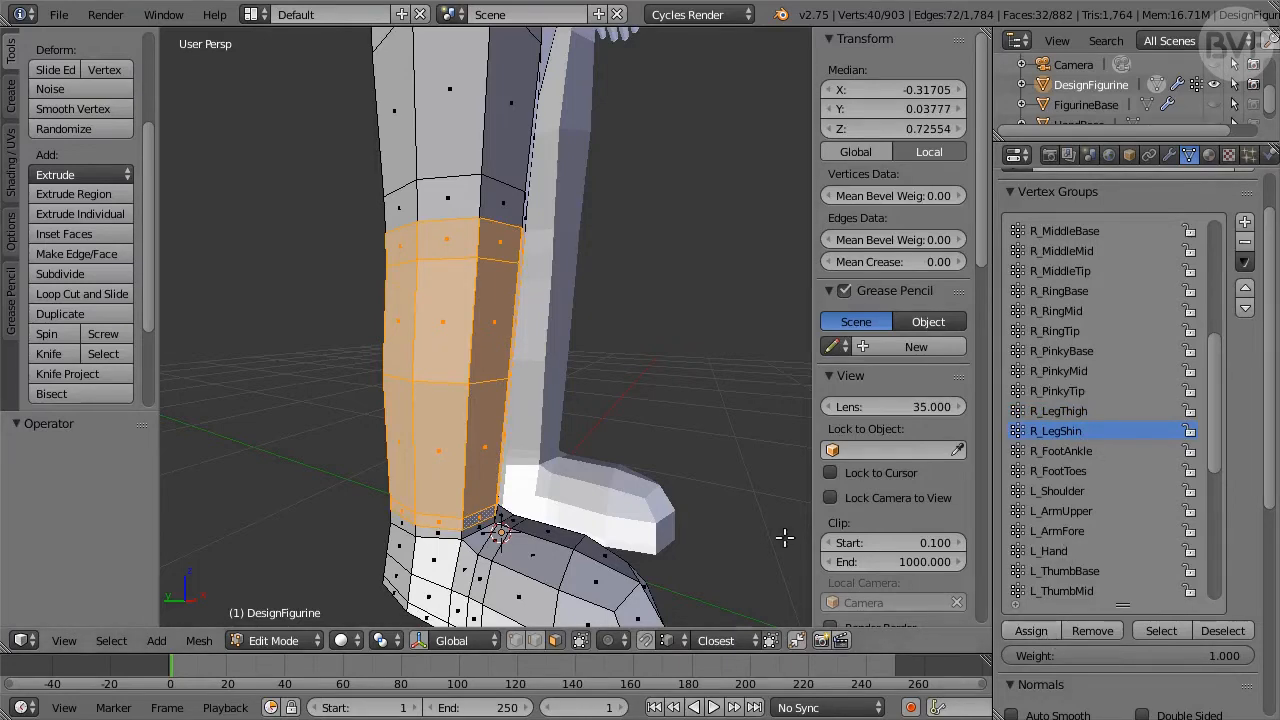
- Select the three face loops around the front part of the foot
shift+middle_drag(750, 521, 743, 345)
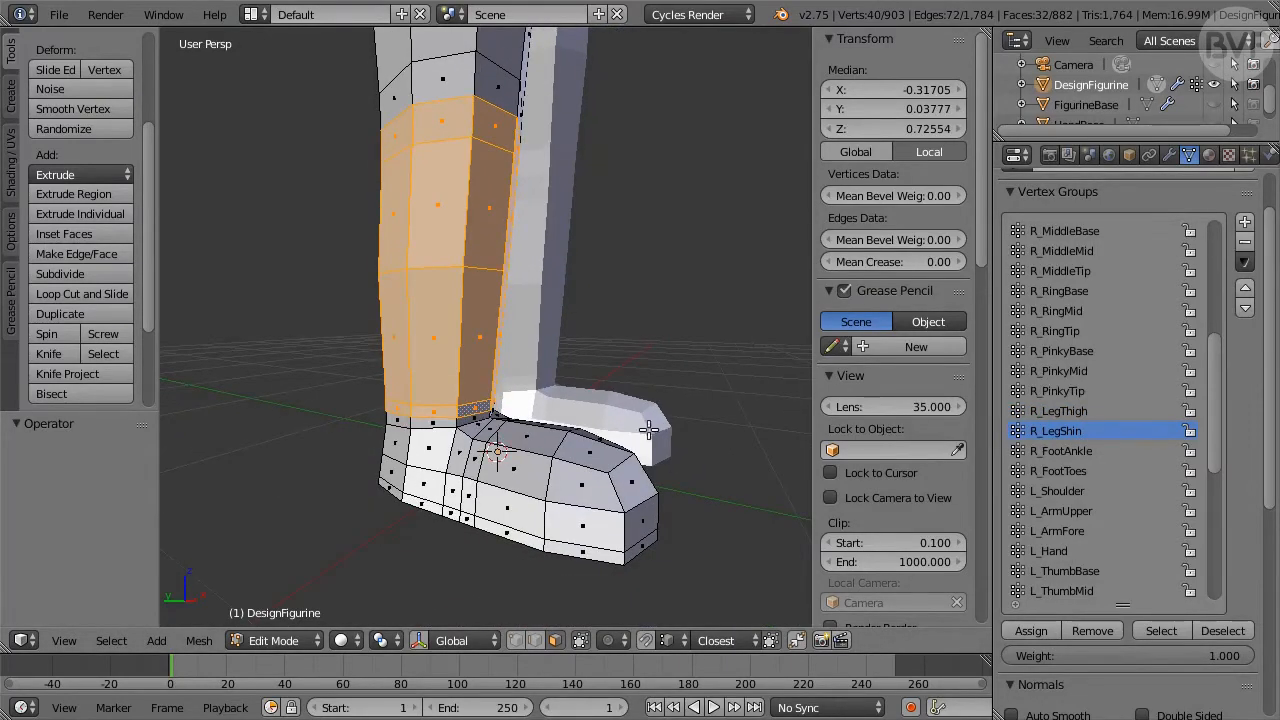
alt+click(594, 503)
alt+shift+click(520, 495)
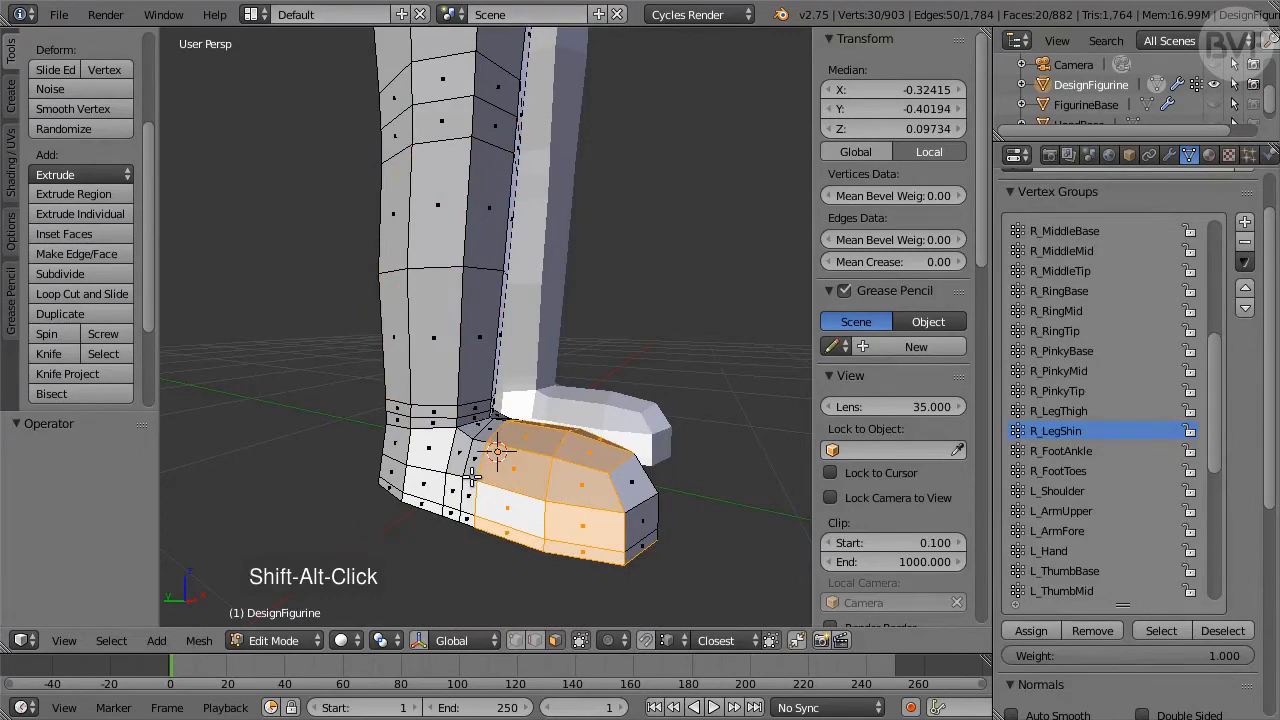
alt+shift+click(473, 478)
- Add the six end faces at the tip of the foot to the selection and assign it to the R_FootToes vertex group
middle_drag(752, 501, 436, 449)
shift+click(397, 457)
shift+click(457, 459)
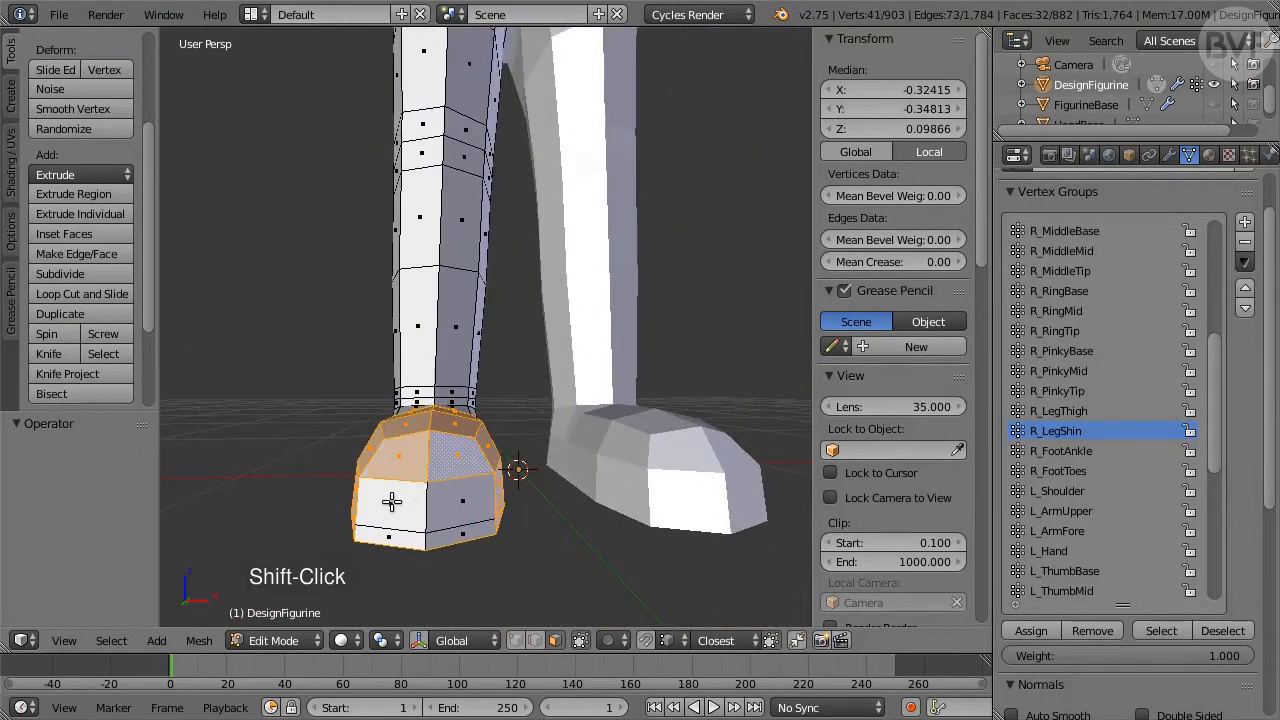
shift+click(393, 503)
shift+click(457, 499)
shift+click(463, 532)
shift+click(389, 533)
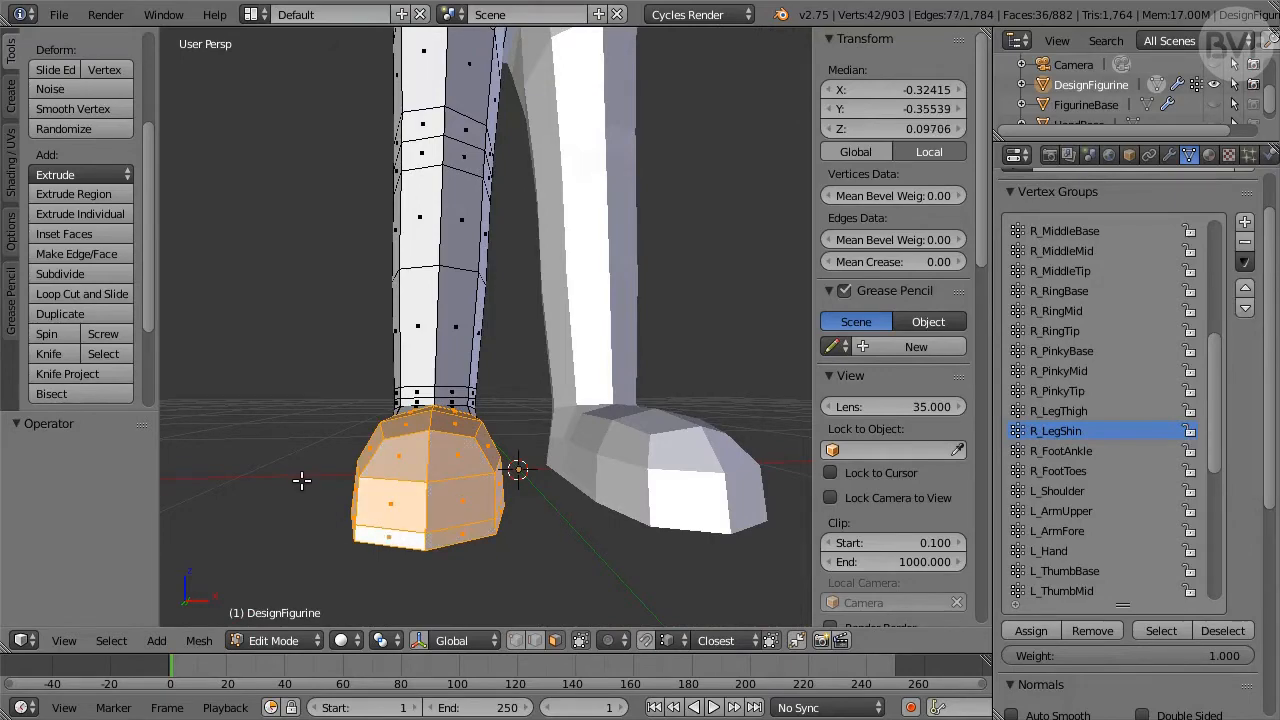
middle_drag(300, 477, 369, 510)
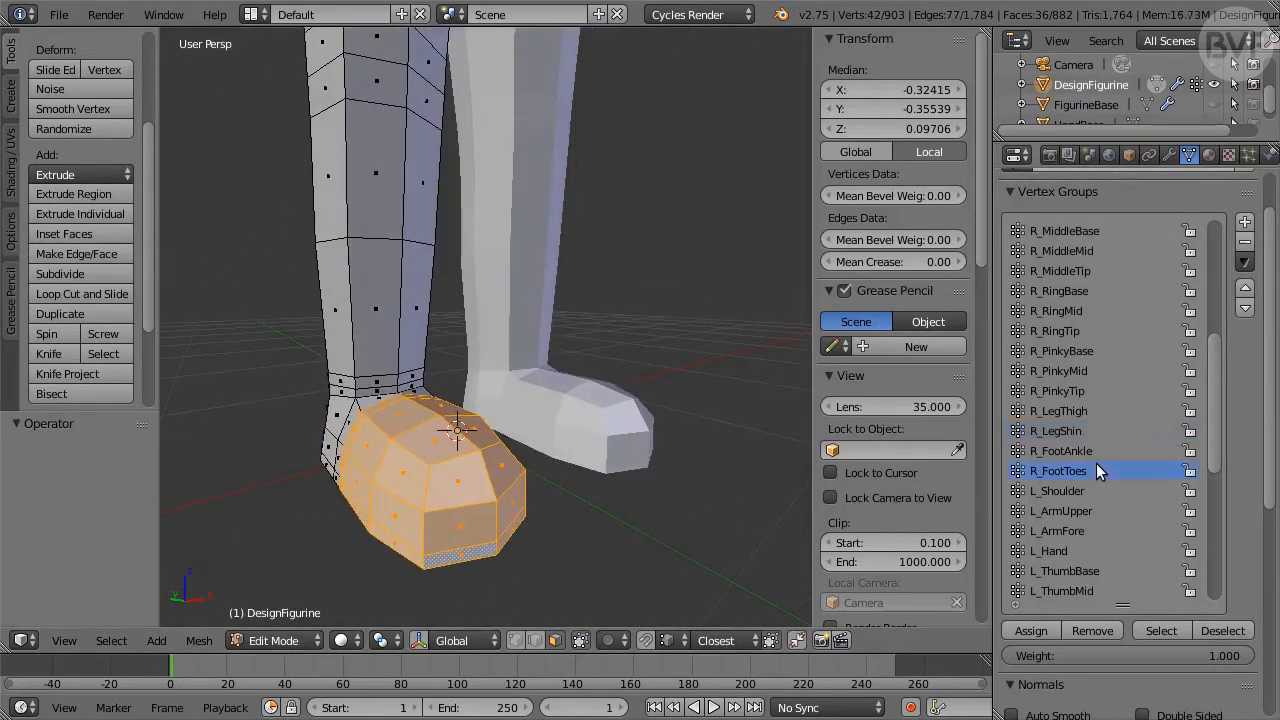
click(1047, 631)
- Isolate the ankle and heel faces by adding the R_LegShin group to the selection, inverting it and box-deselecting everything above the shin in wireframe
click(1172, 629)
key(ctrl+i)
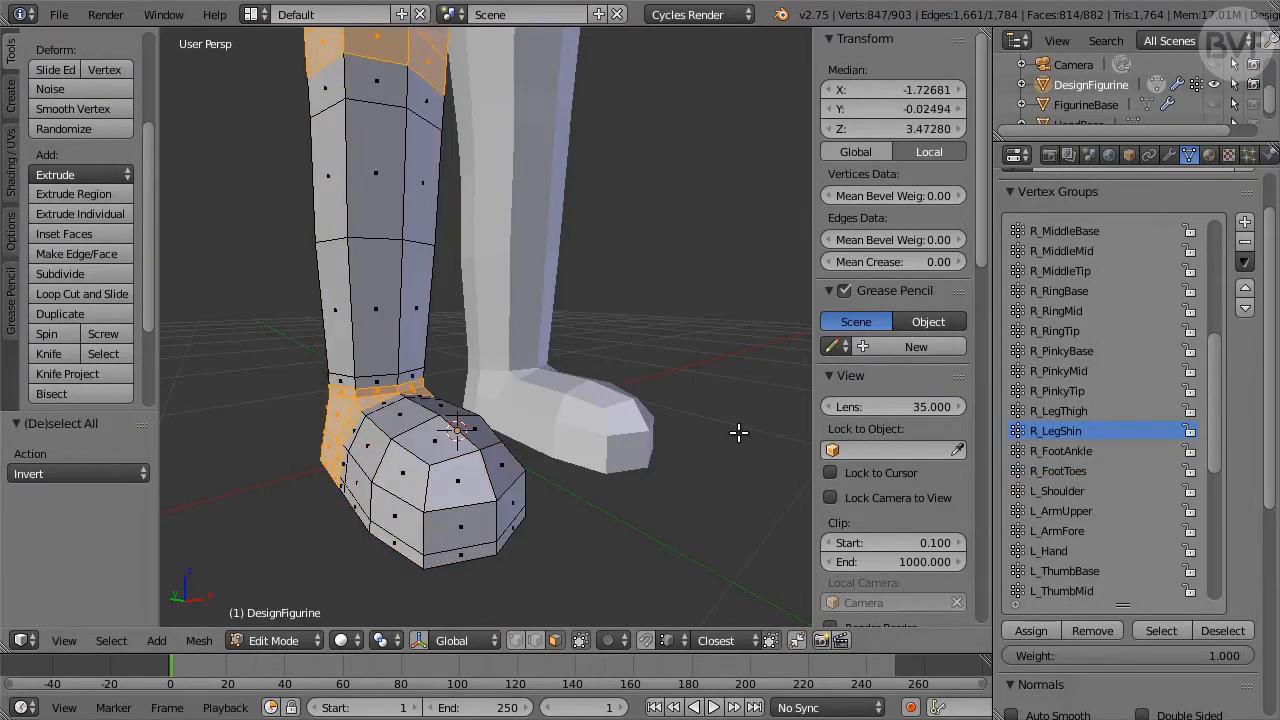
key(KP_1)
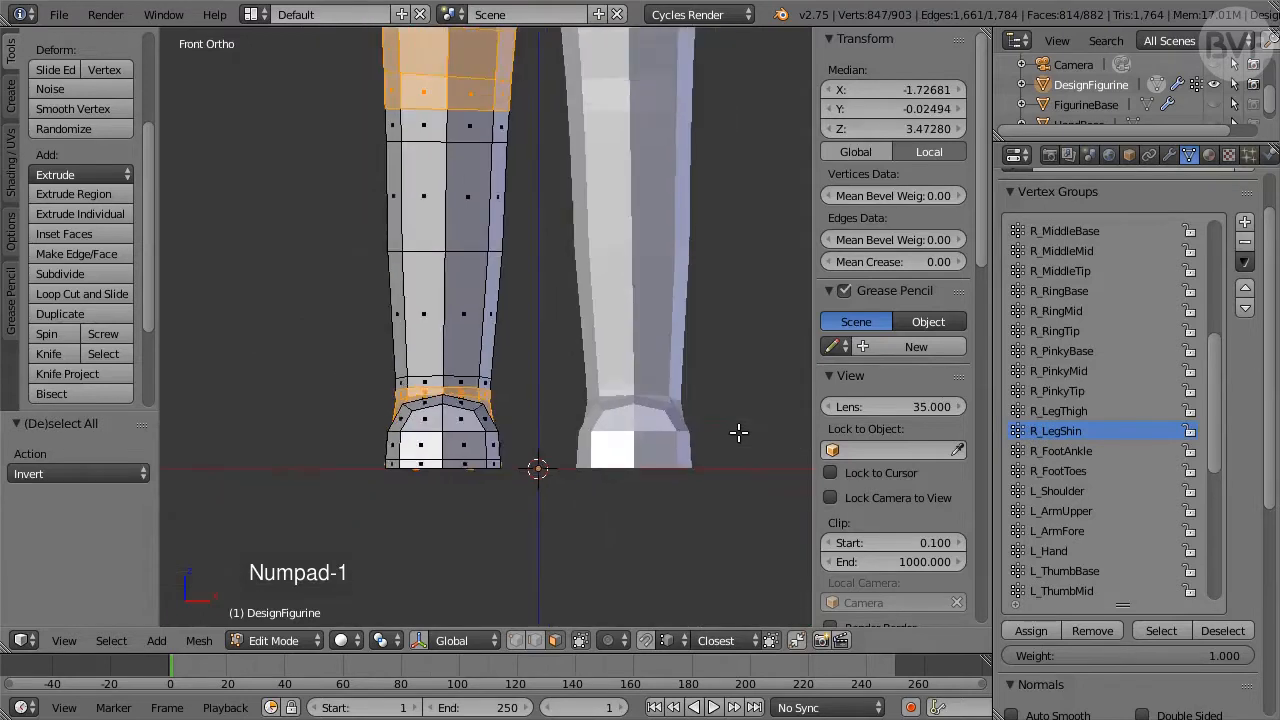
key(z)
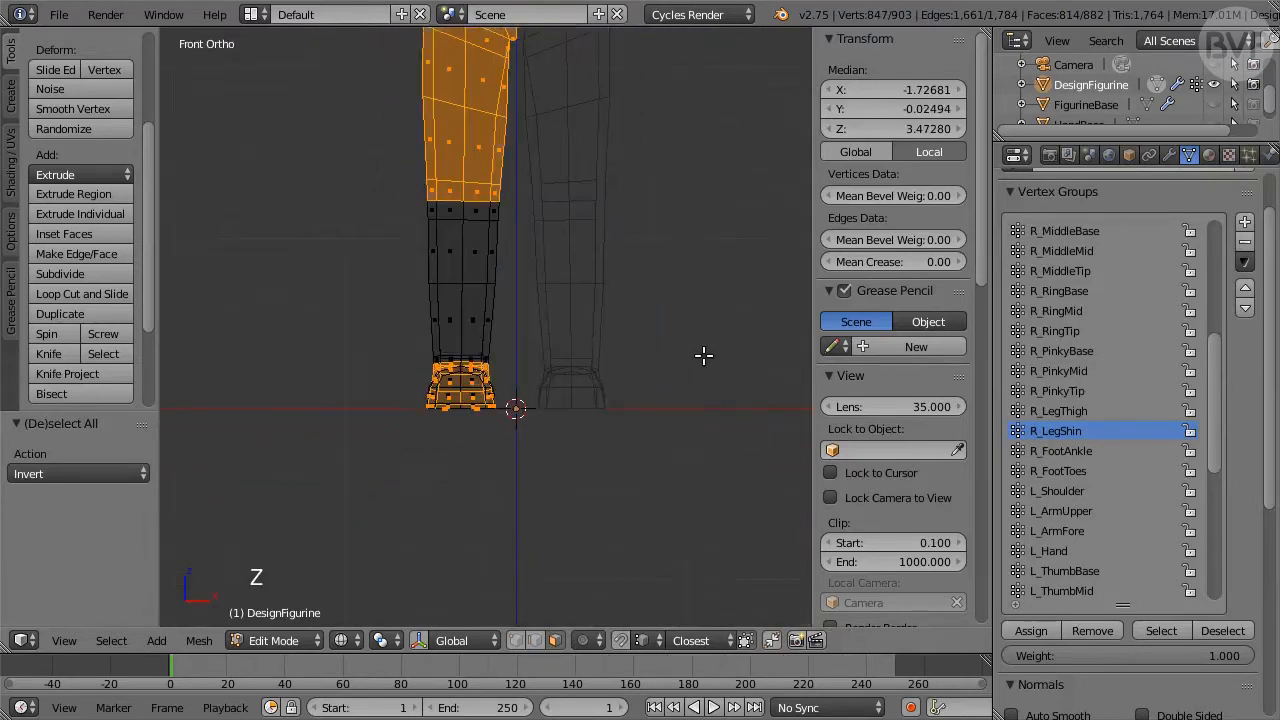
scroll(704, 356, down, 4)
key(b)
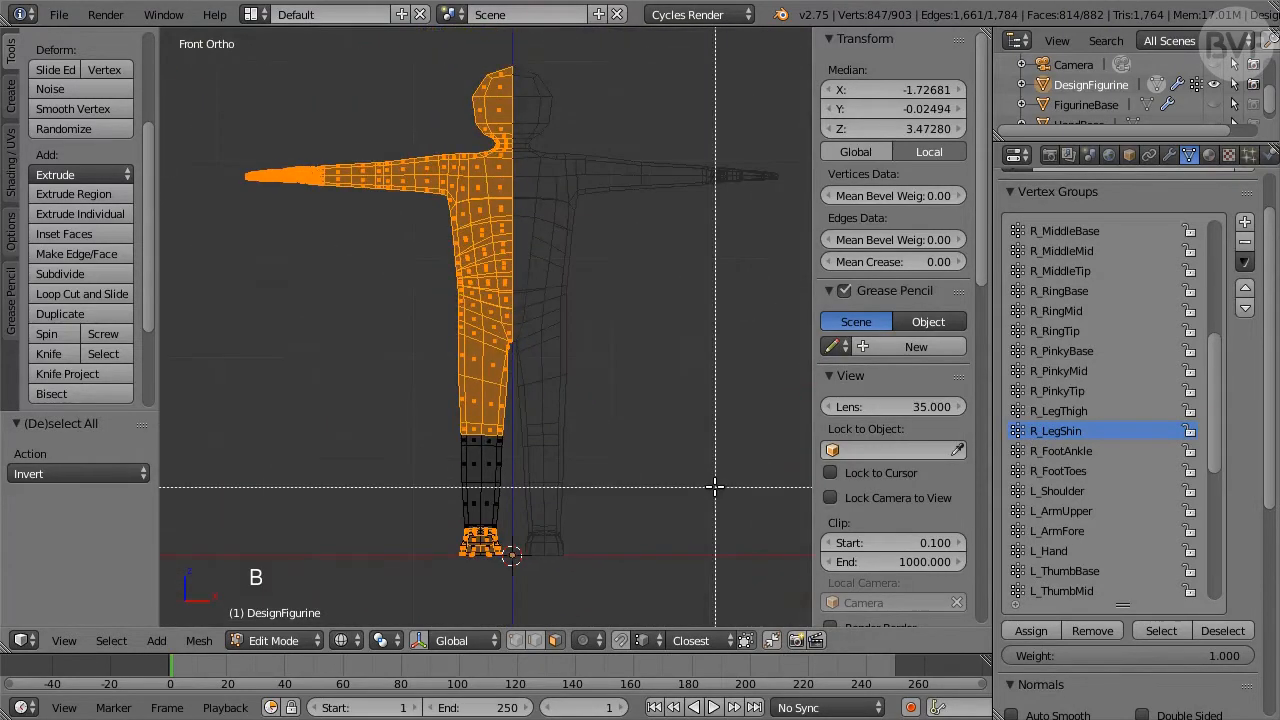
shift+drag(236, 57, 603, 458)
mouse_move(423, 457)
middle_down()
mouse_move(474, 457)
mouse_move(567, 257)
middle_up()
scroll(466, 471, up, 5)
key(z)
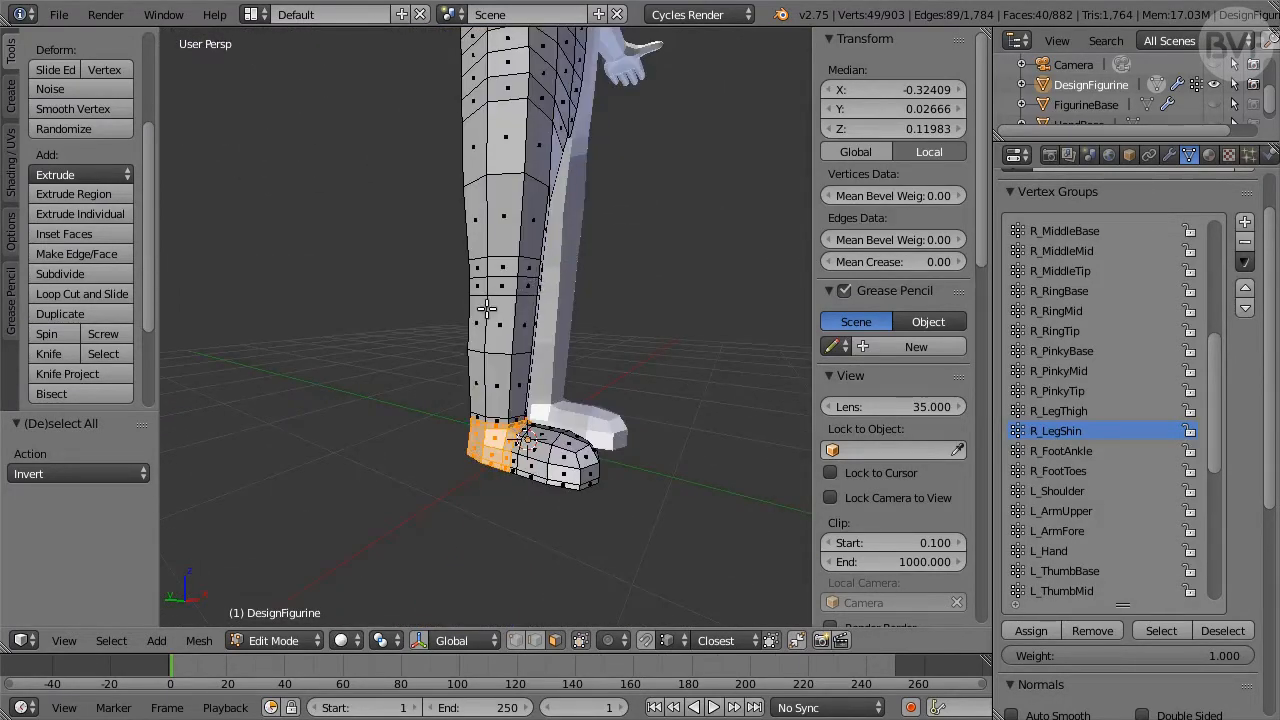
- Assign the selected ankle and heel faces to the R_FootAnkle vertex group and clear the selection
middle_drag(488, 378, 741, 383)
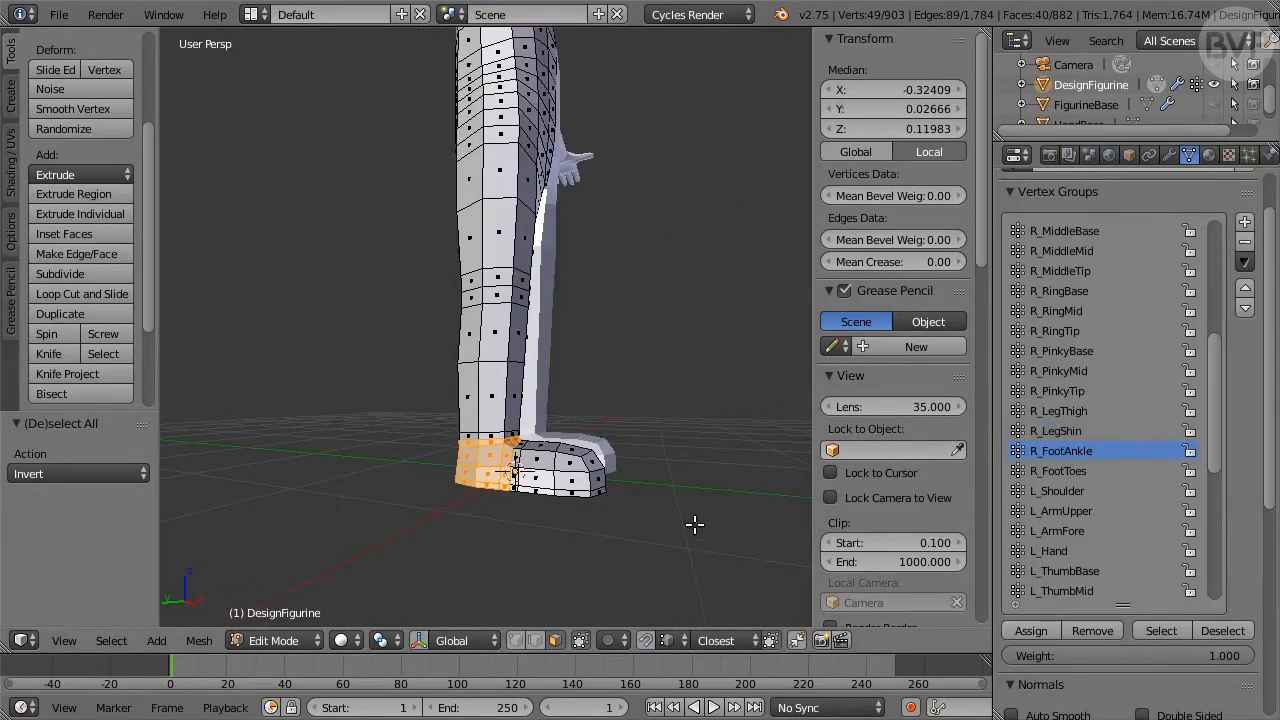
key(a)
middle_drag(694, 520, 594, 486)
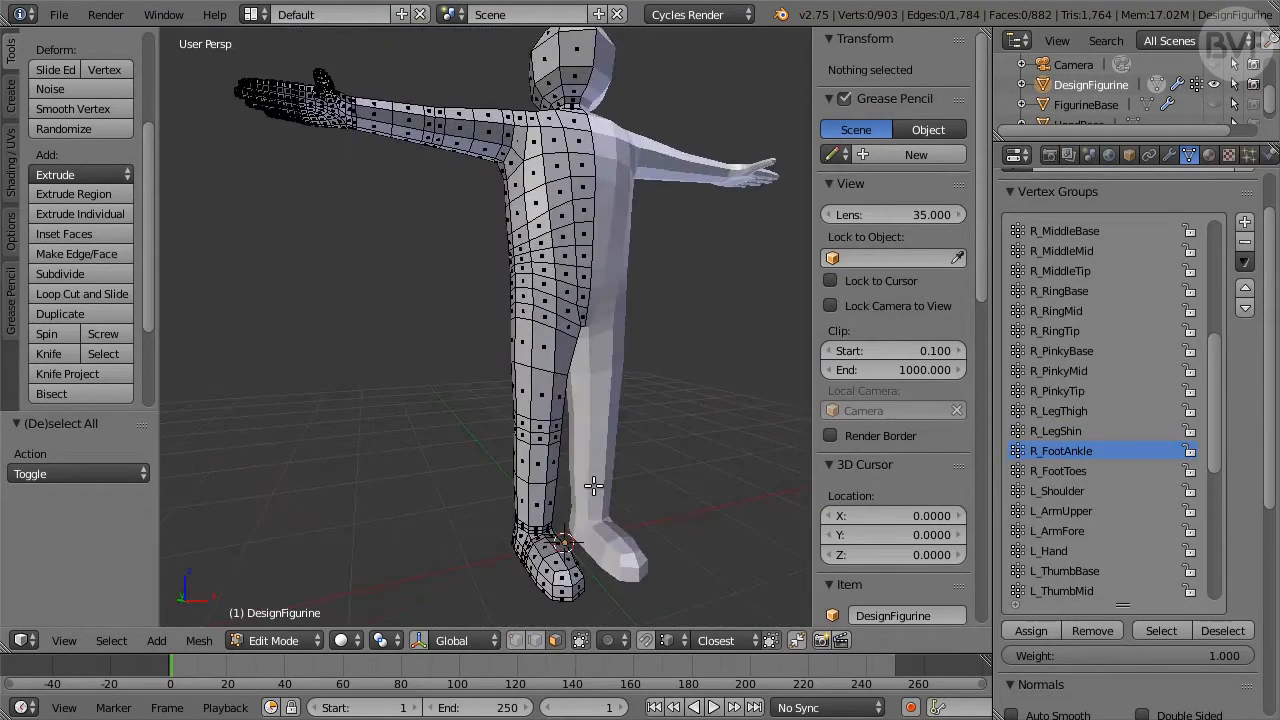
- Select the faces of the Neck, R_Shoulder and Abdomen vertex groups together
scroll(1120, 417, up, 8)
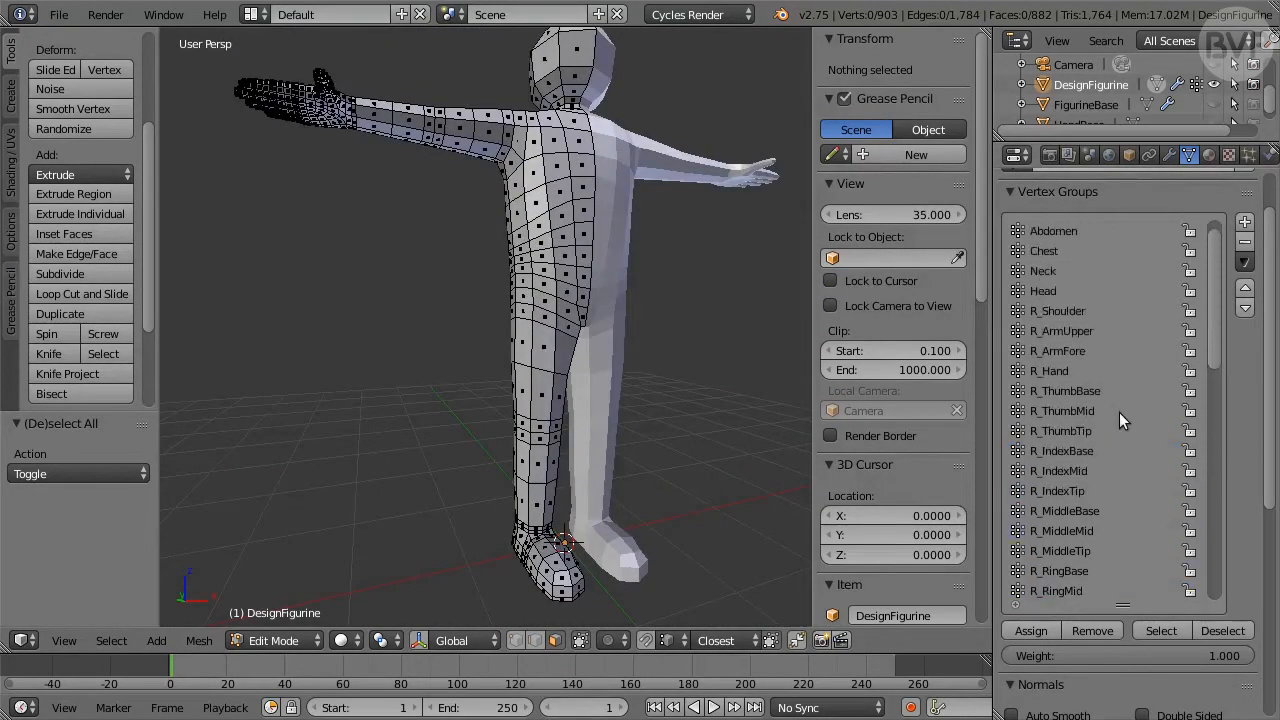
click(1049, 289)
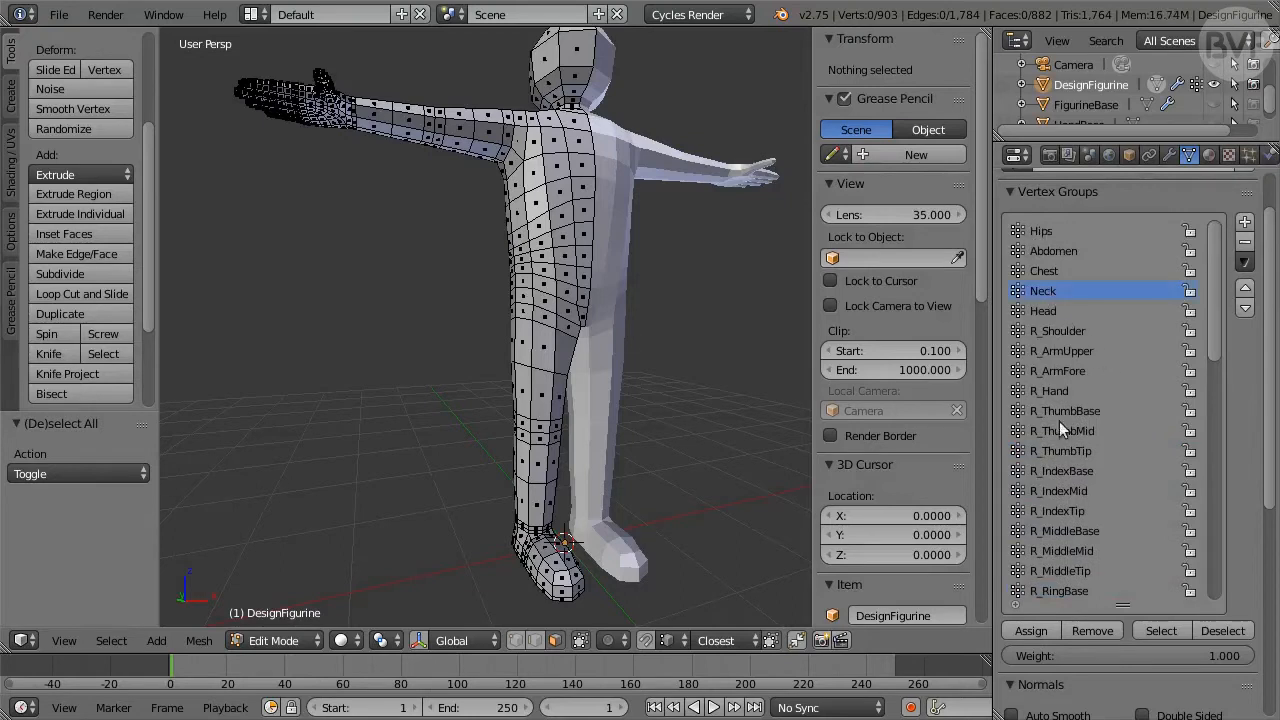
click(1160, 630)
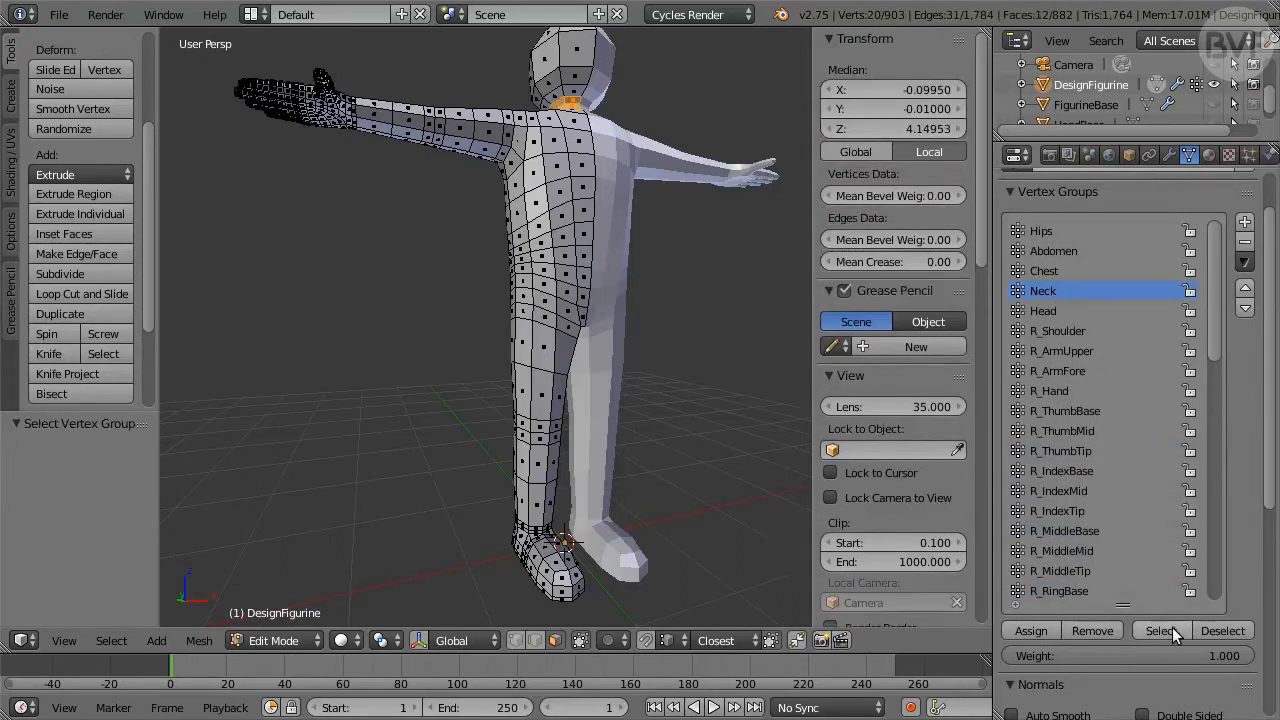
click(1066, 330)
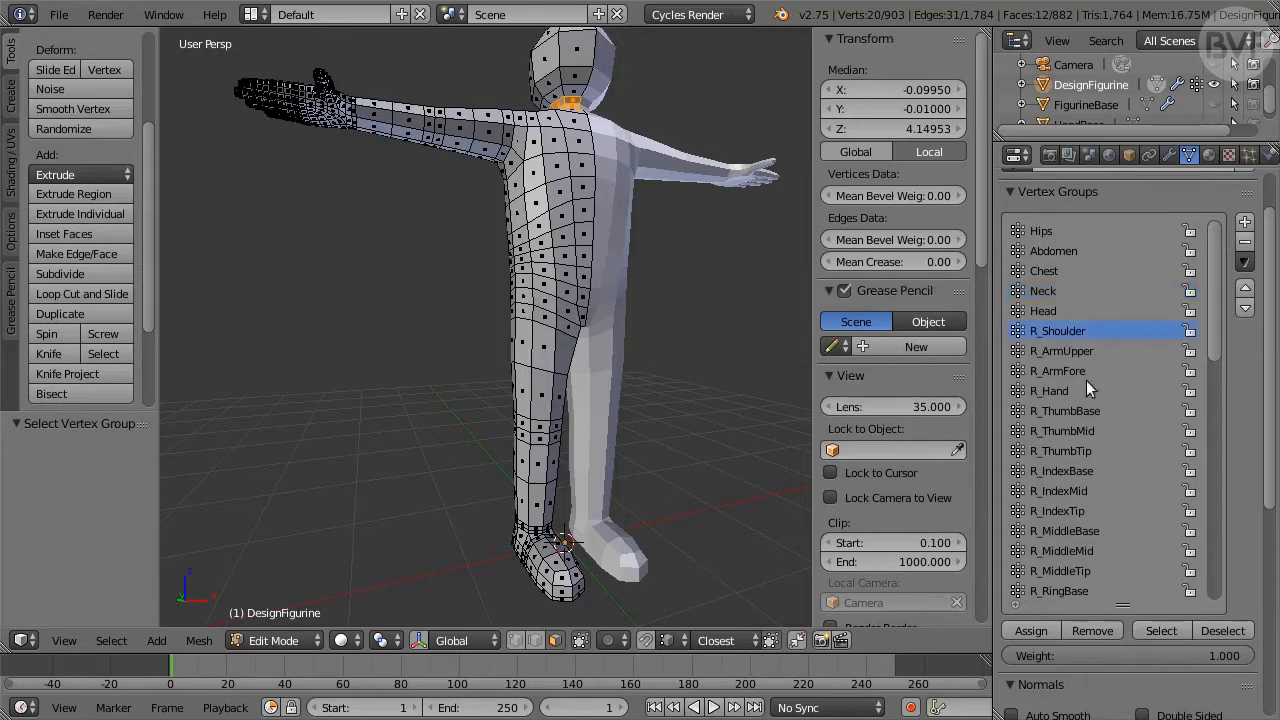
click(1169, 627)
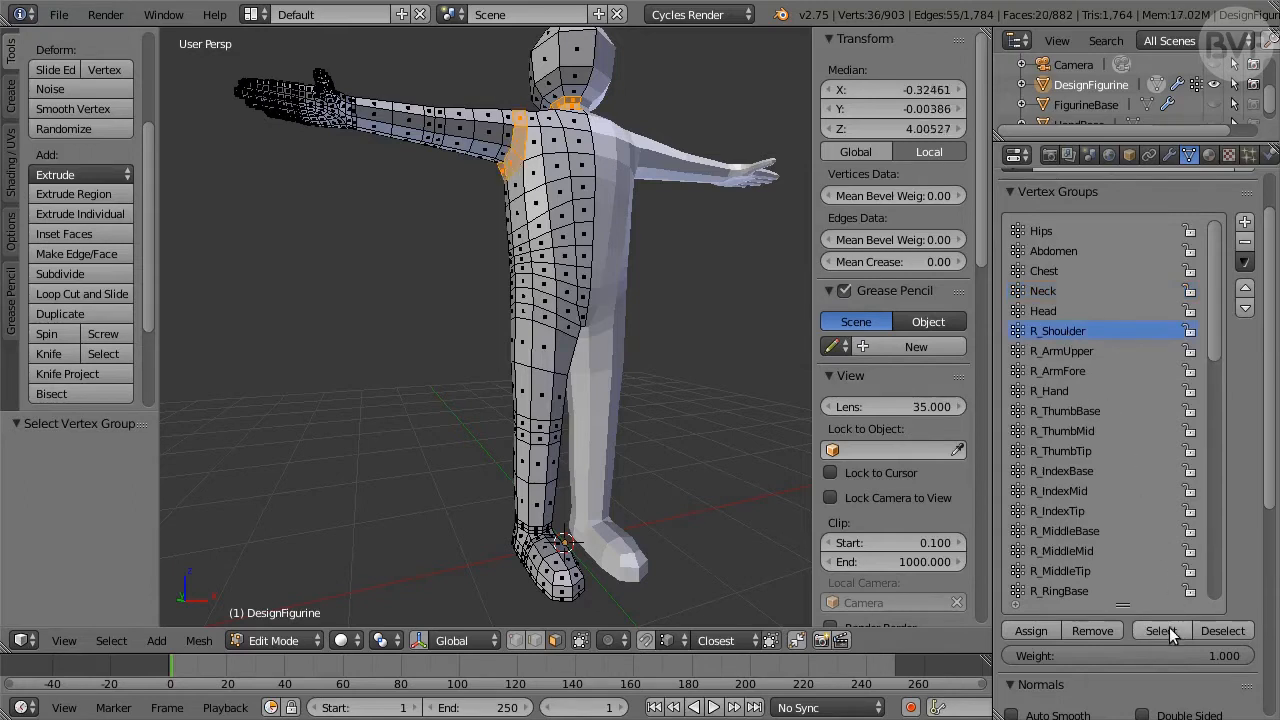
click(1073, 247)
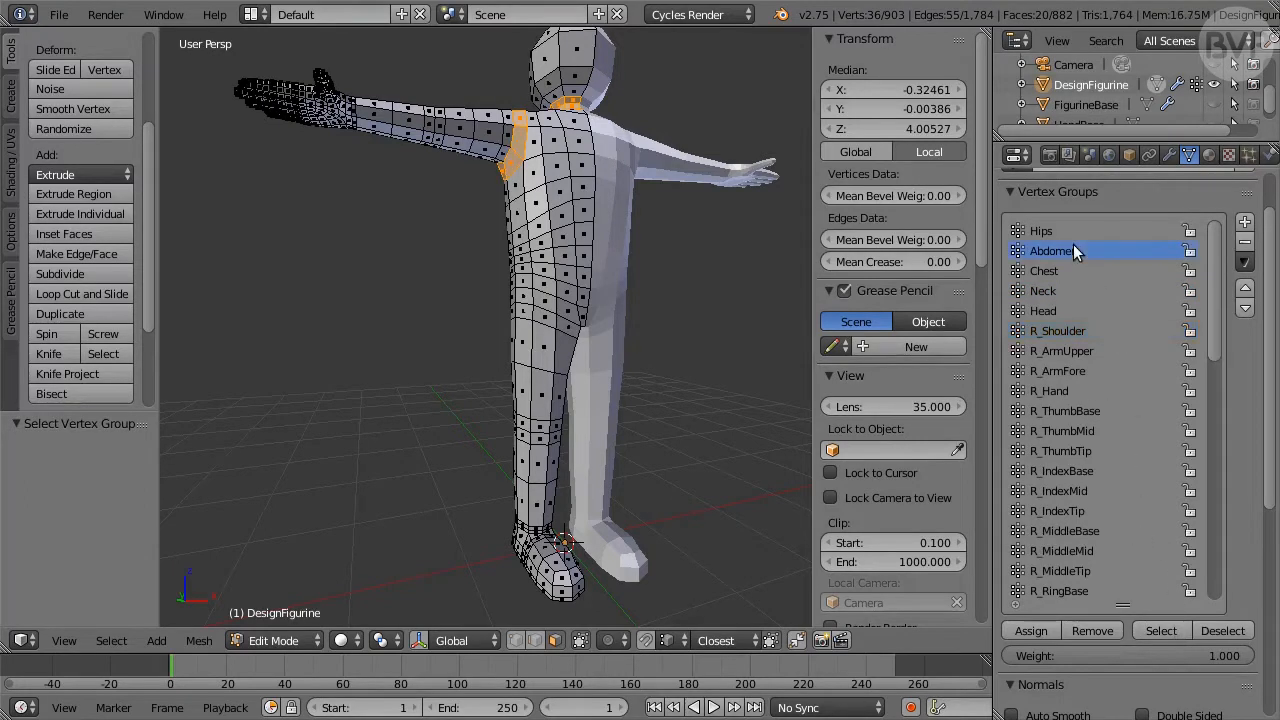
click(1184, 630)
- Invert the face selection and box-deselect the hips, leg and foot in the wireframe front view
key(ctrl+i)
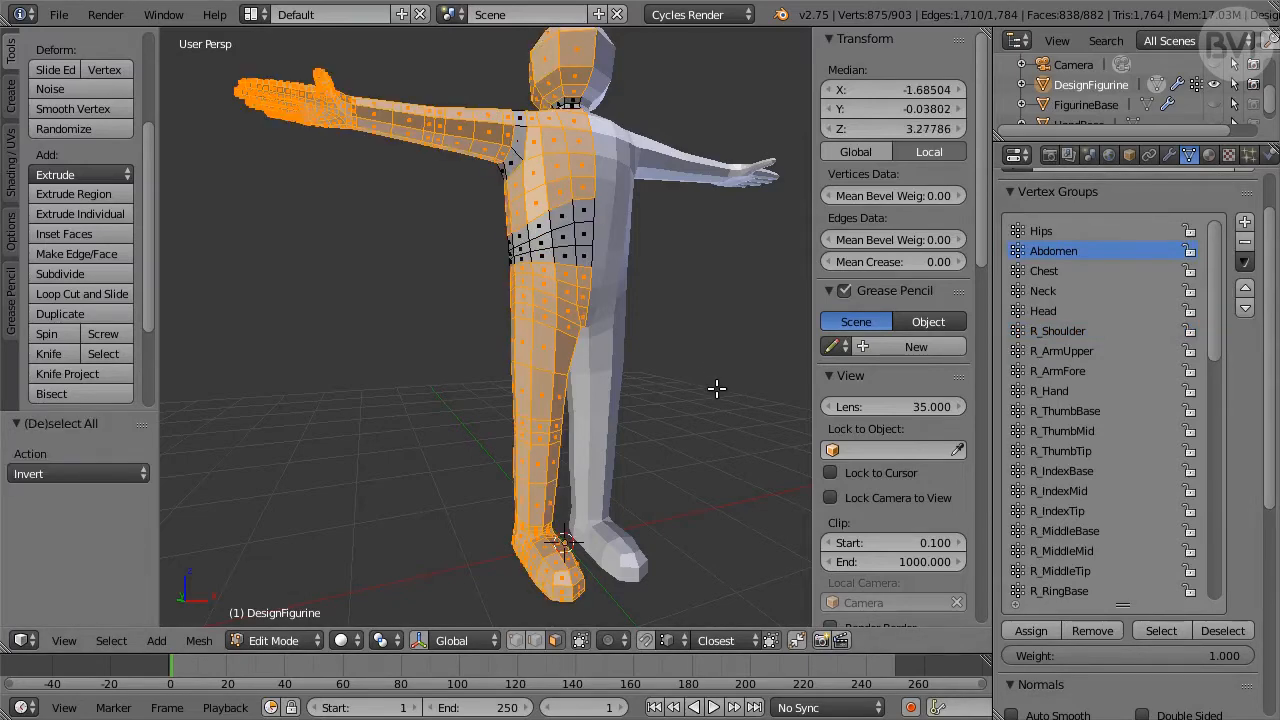
key(KP_1)
key(z)
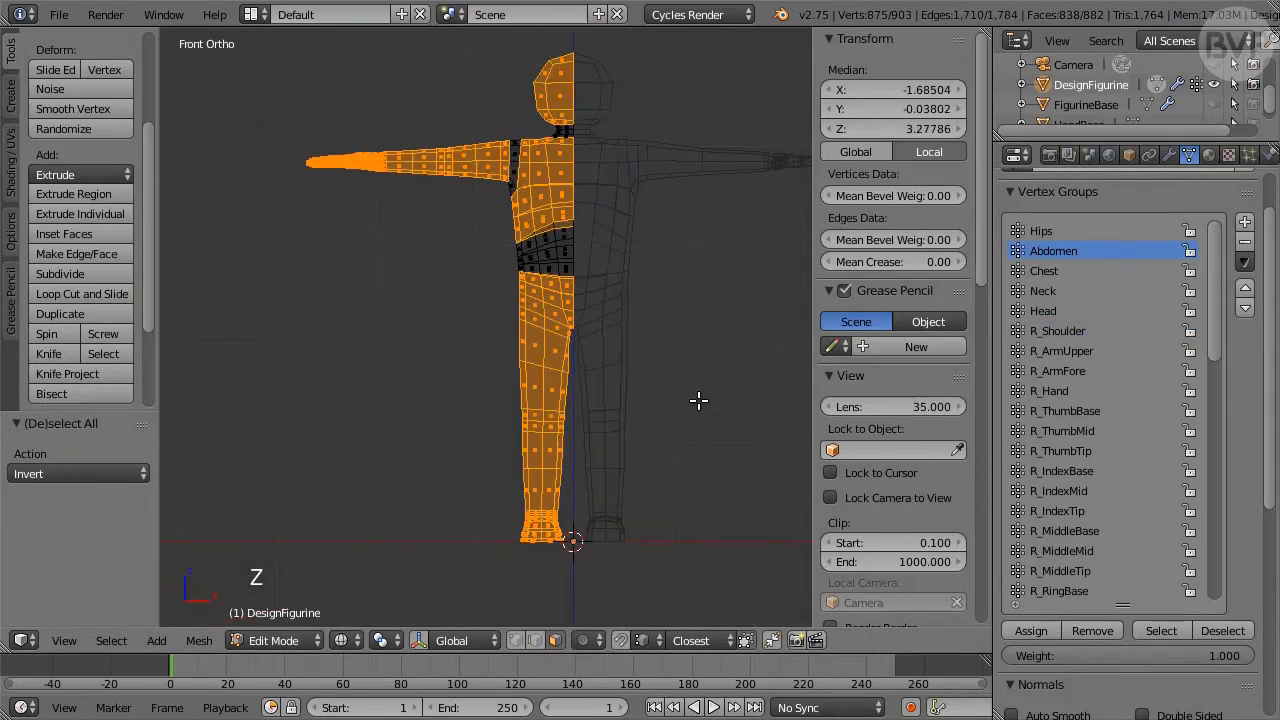
key(ctrl+Up)
key(b)
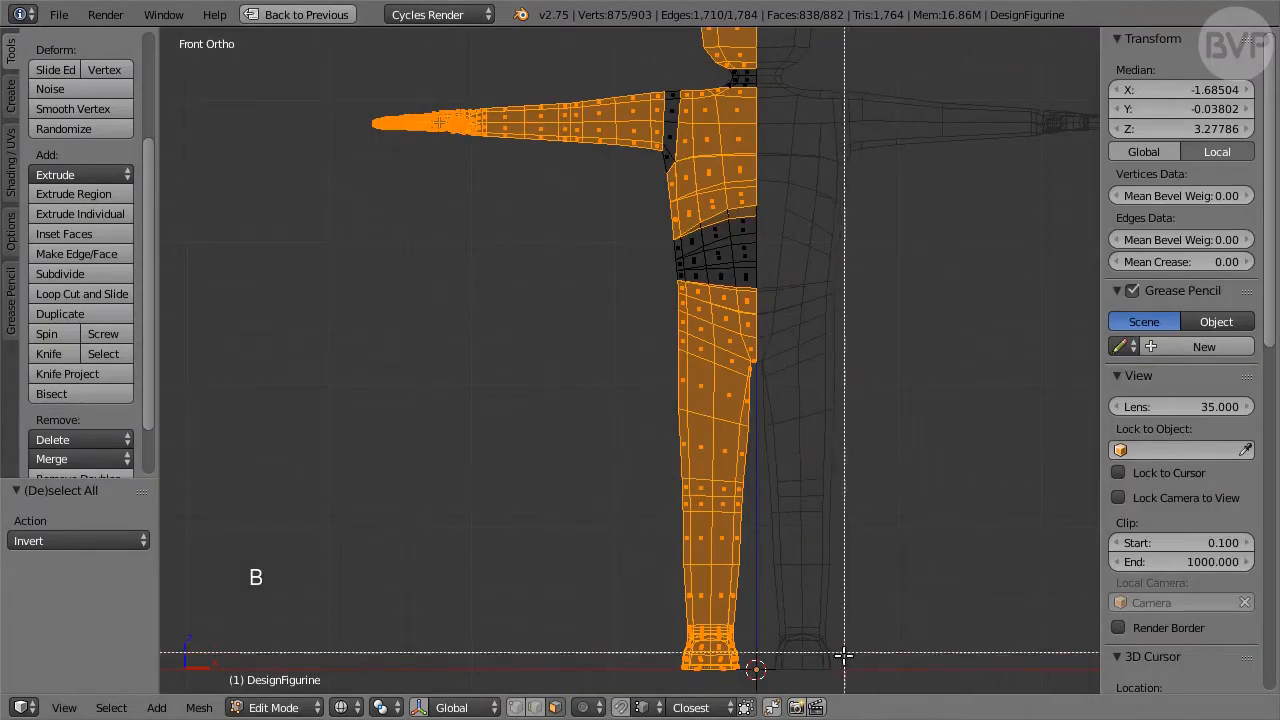
shift+drag(846, 677, 564, 256)
scroll(602, 245, up, 3)
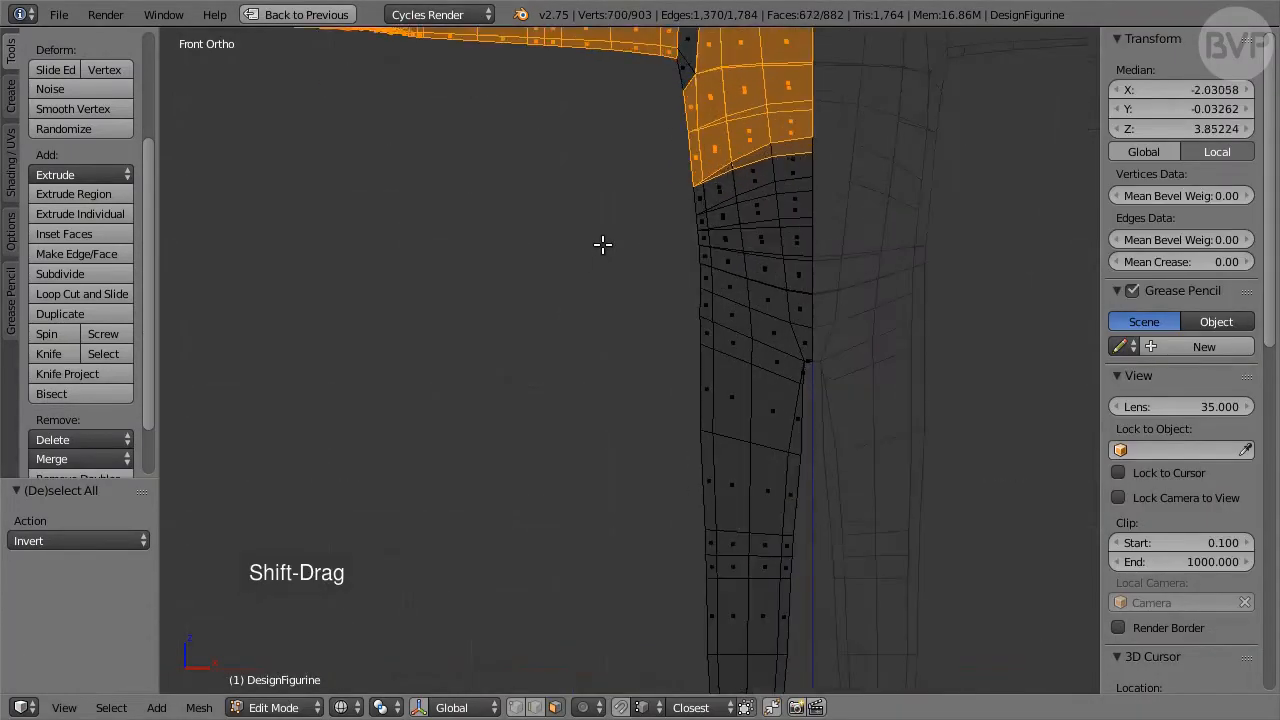
- Box-deselect the arm, hand and head faces, keeping only the chest faces selected
shift+middle_drag(571, 200, 640, 549)
key(b)
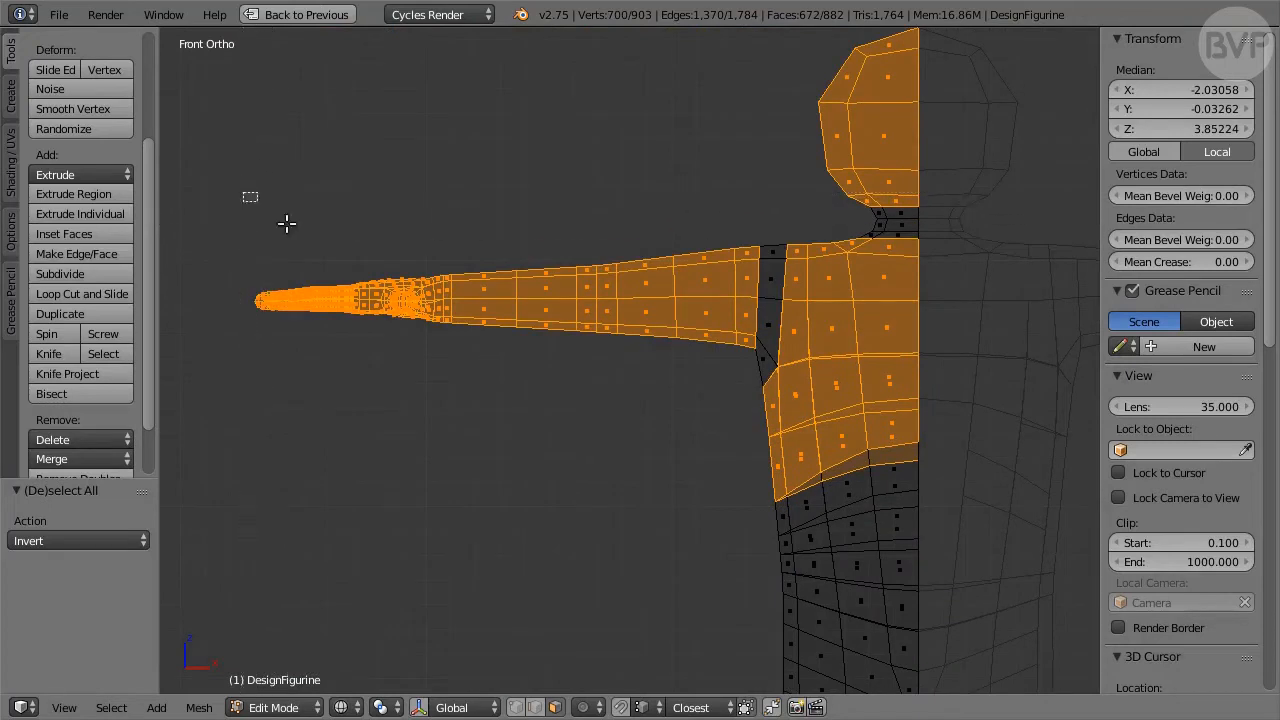
shift+drag(243, 192, 764, 361)
shift+middle_drag(949, 329, 786, 449)
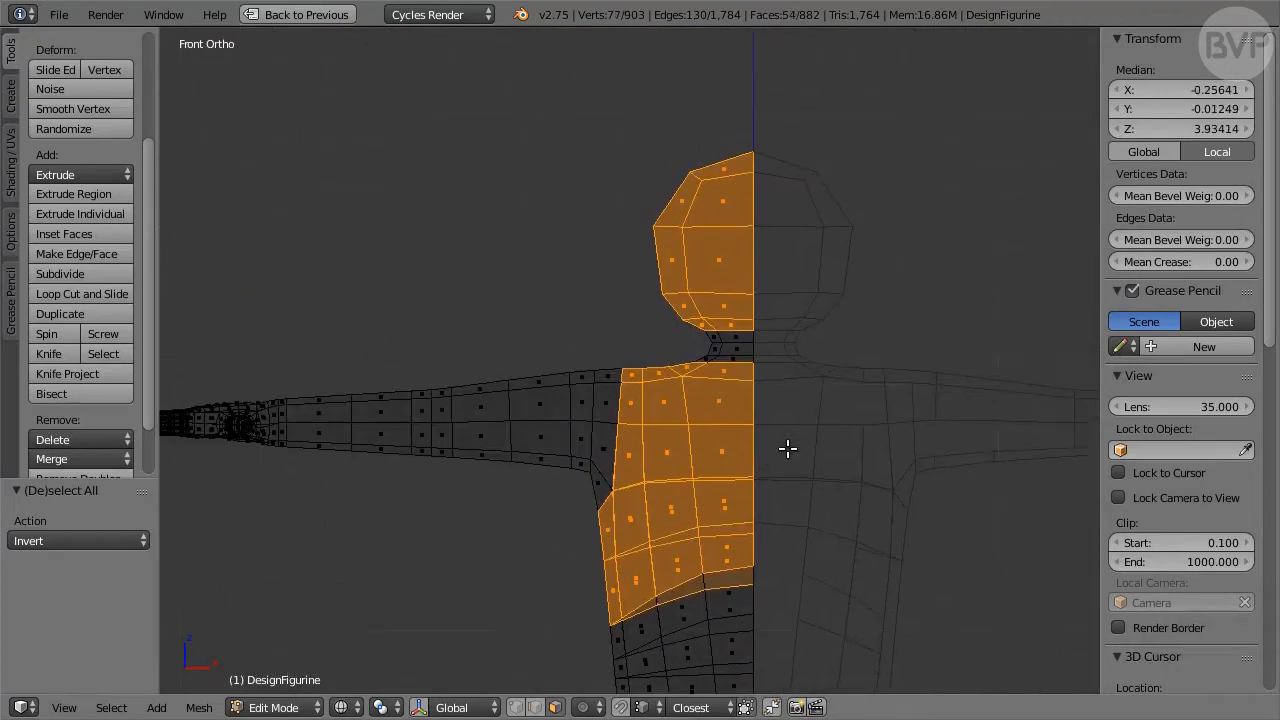
key(b)
mouse_move(621, 132)
shift+mouse_down()
mouse_move(803, 331)
mouse_move(831, 343)
shift+mouse_up()
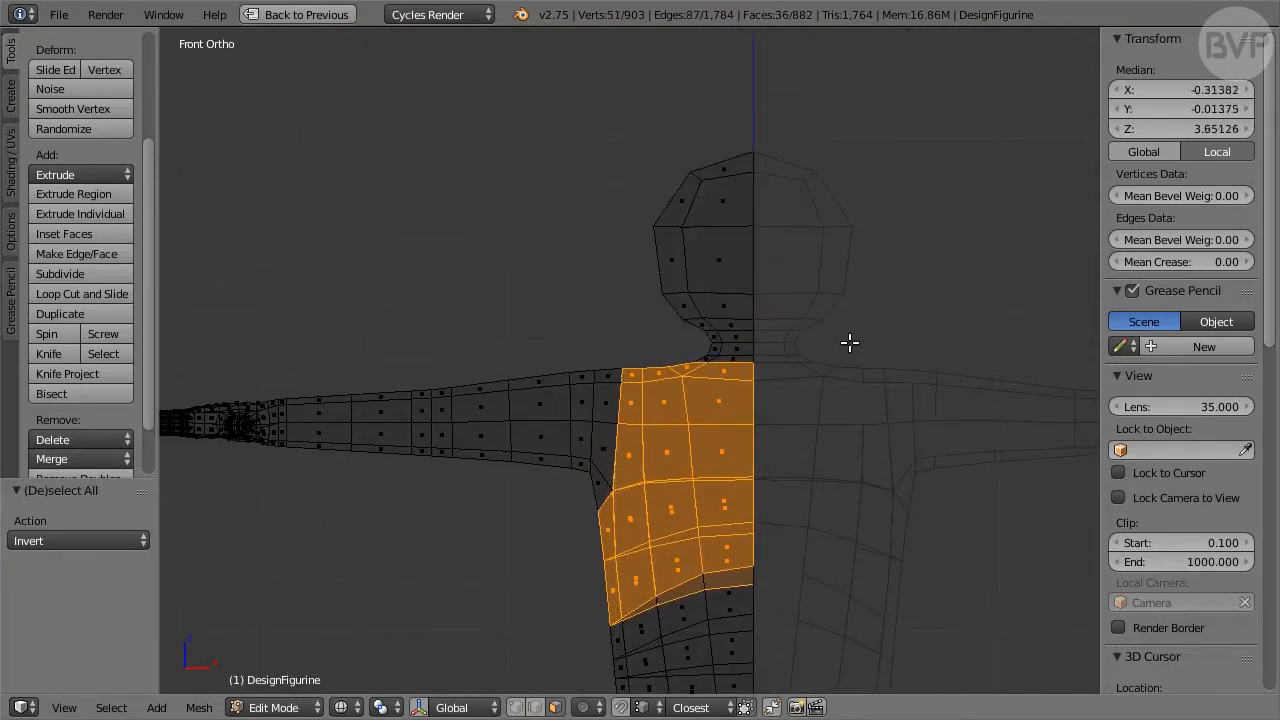
scroll(849, 344, down, 2)
- Return to solid shading and the normal layout, and assign the selected faces to the Chest vertex group
key(z)
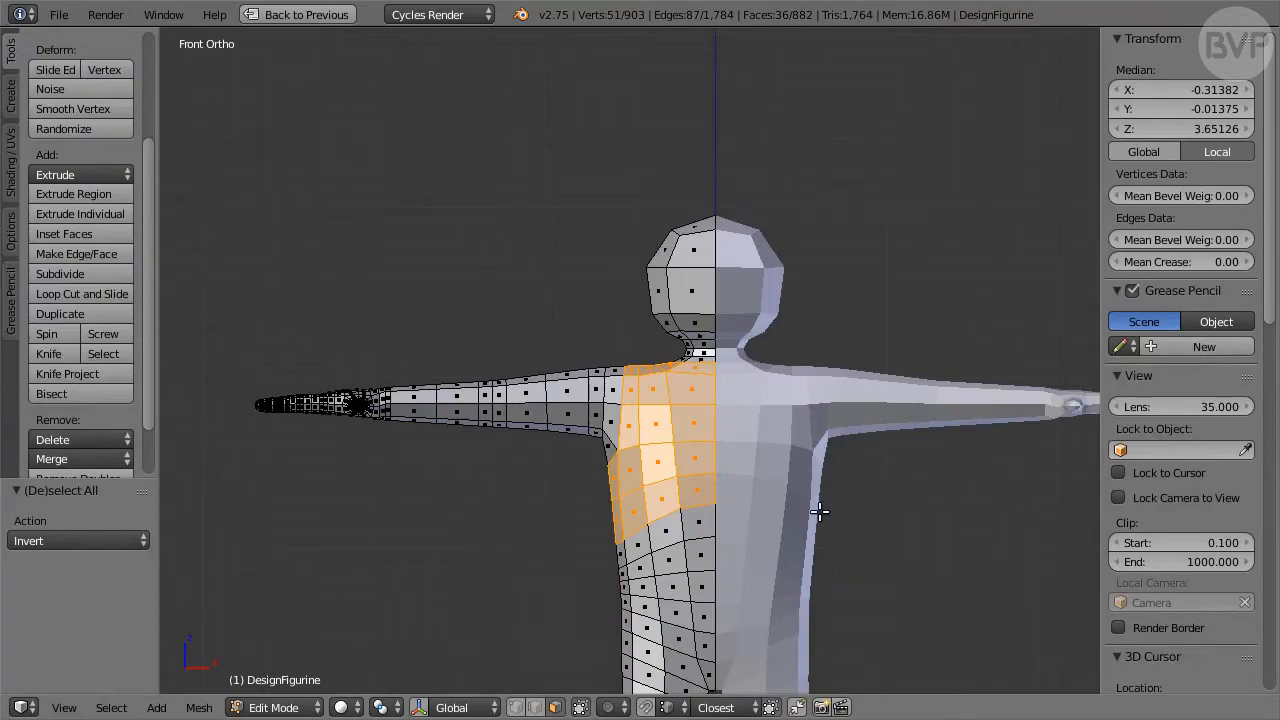
middle_drag(818, 508, 597, 448)
key(ctrl+Up)
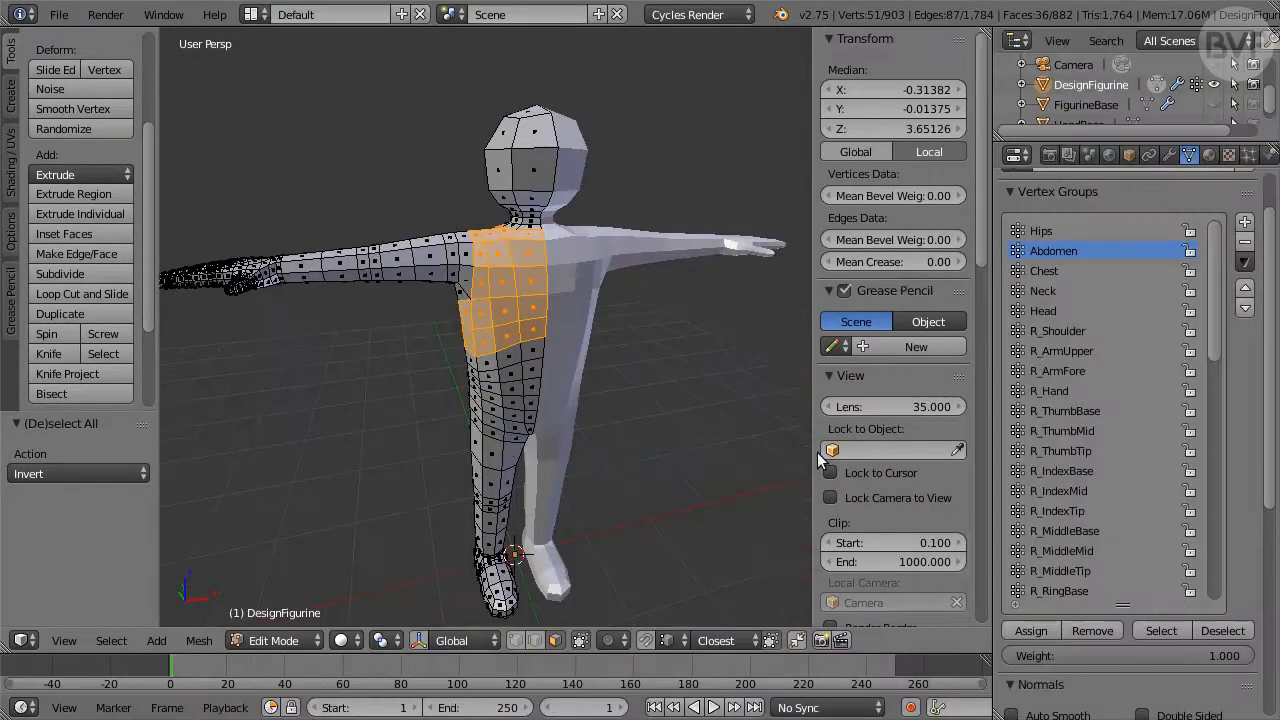
click(1052, 631)
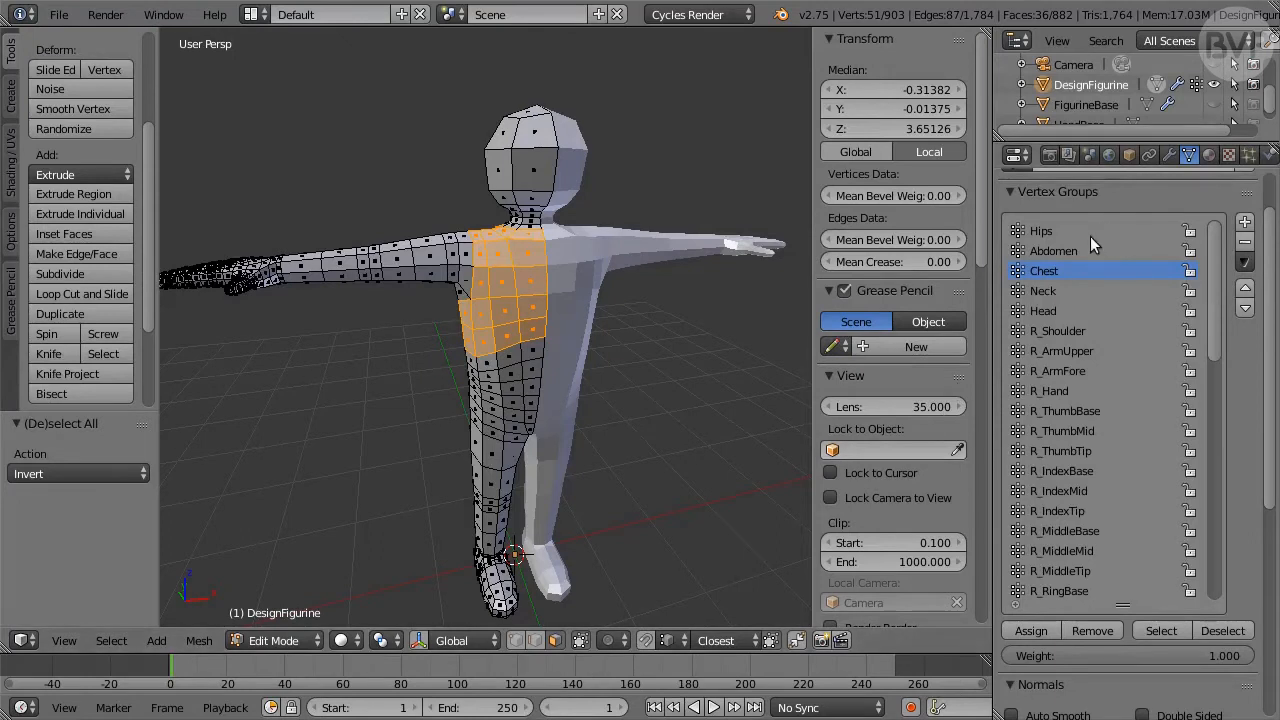
- Add the faces of the Hips, Abdomen, Neck and Head vertex groups to the selected chest faces
click(1161, 631)
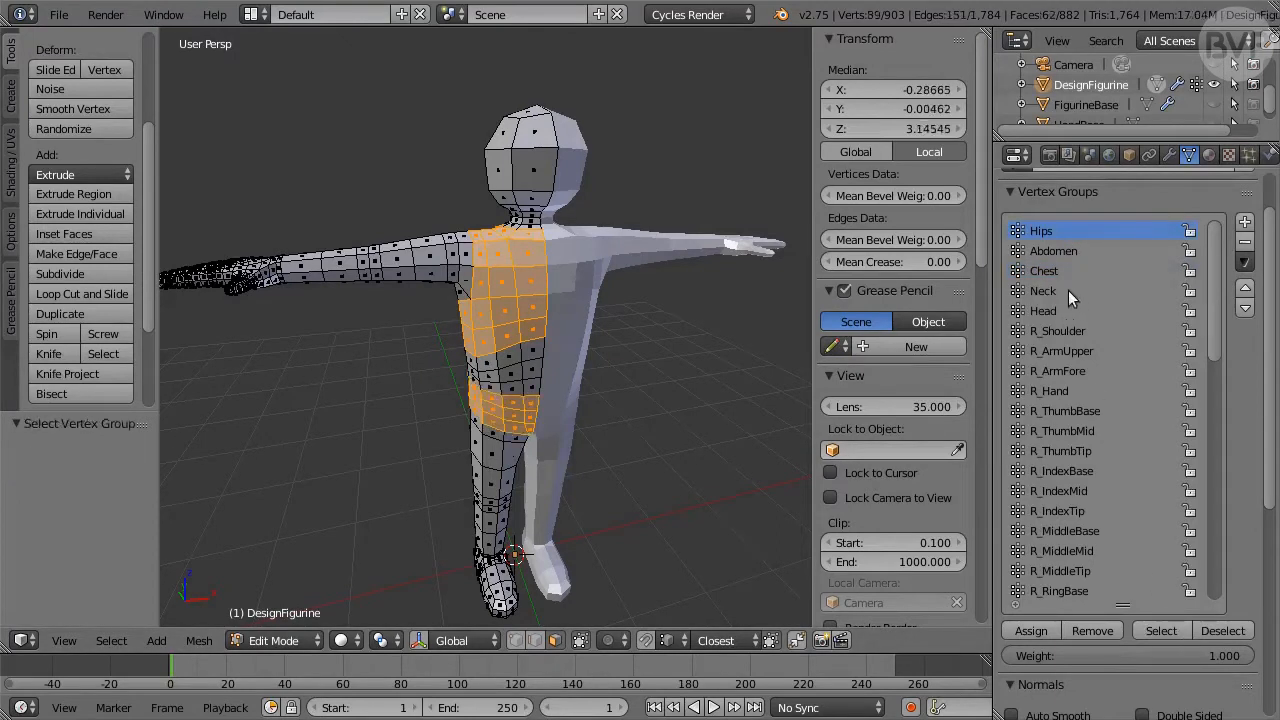
click(1161, 631)
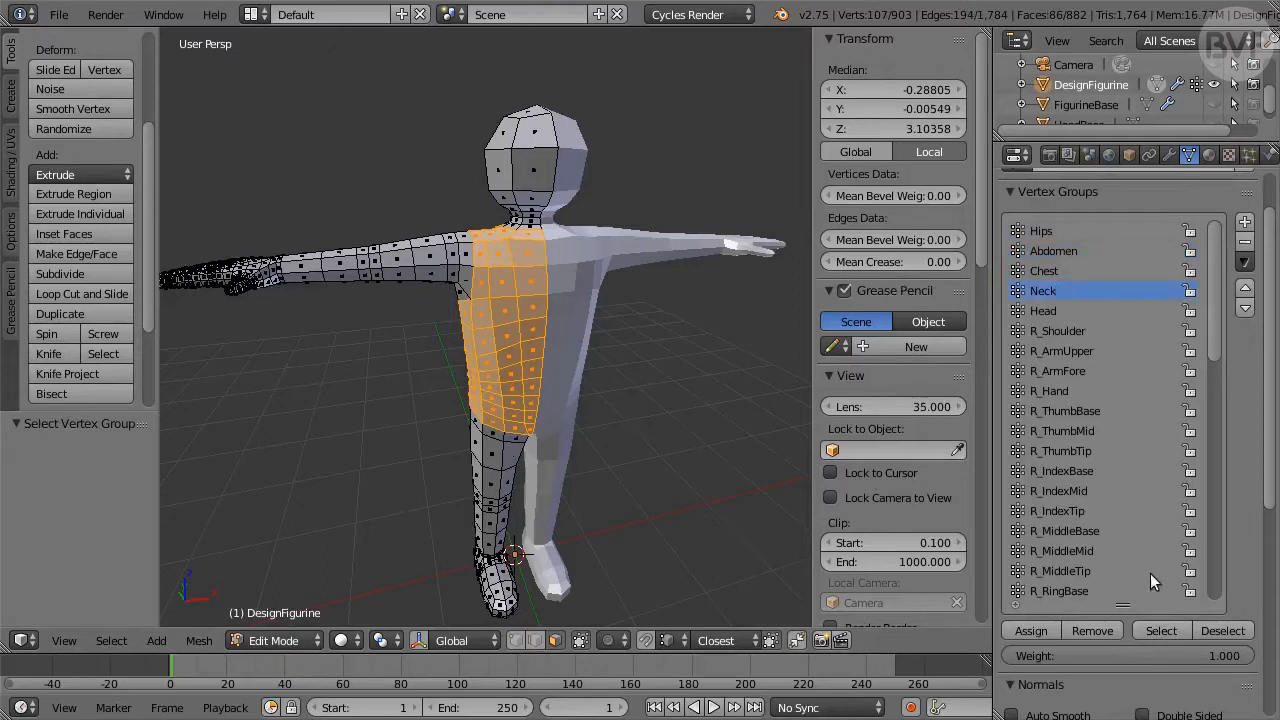
click(1153, 630)
click(1161, 631)
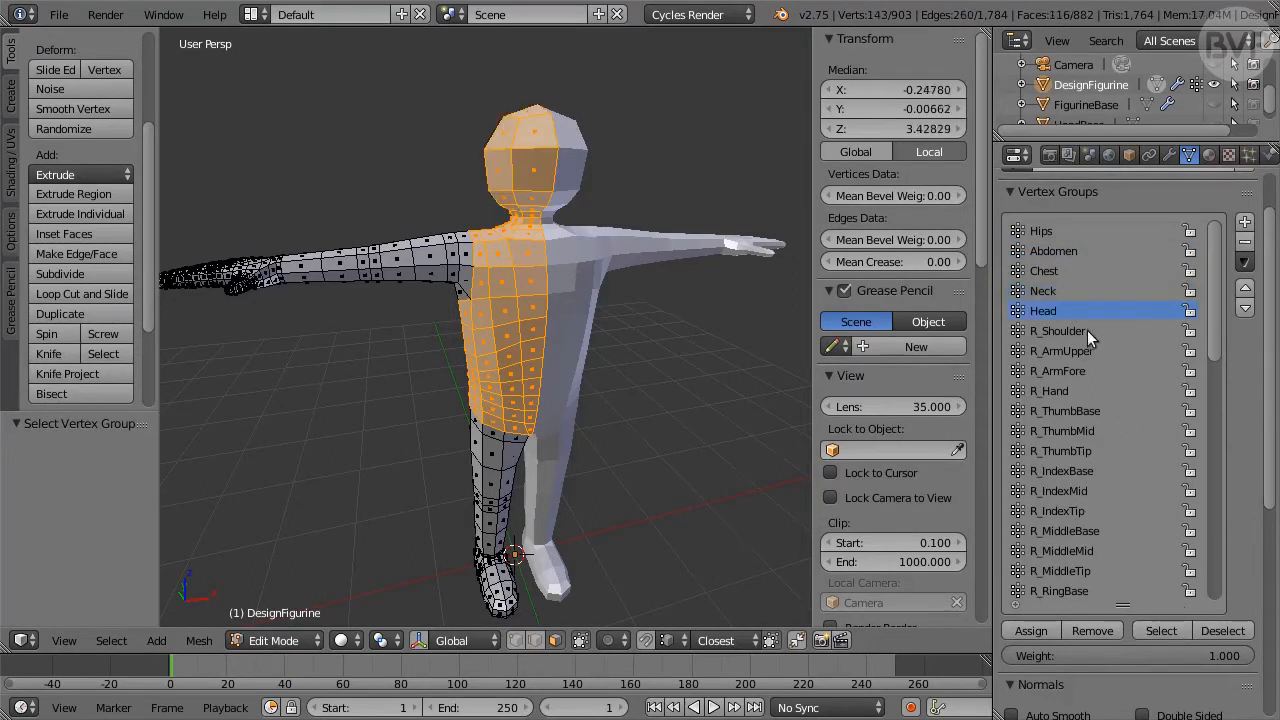
- Extend the face selection with the R_Shoulder, R_ArmUpper, R_ArmFore and R_Hand vertex groups
click(1090, 331)
click(1161, 631)
click(1161, 631)
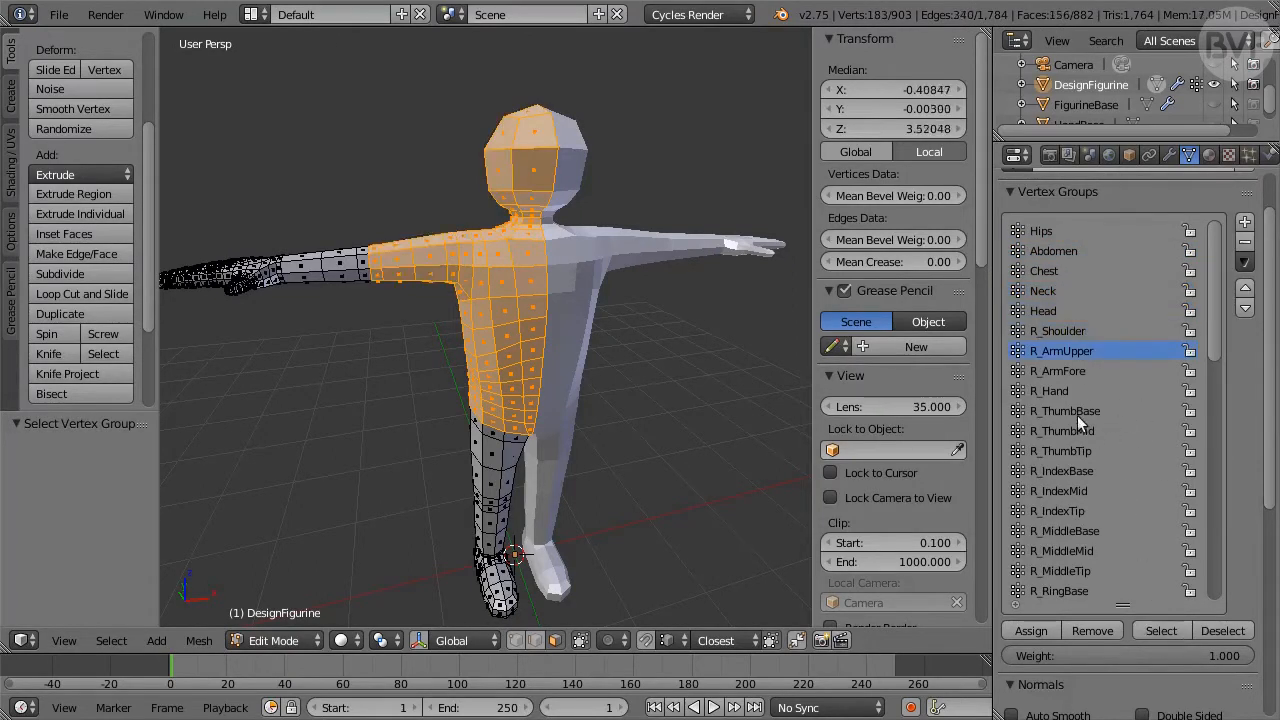
click(1161, 631)
click(1147, 633)
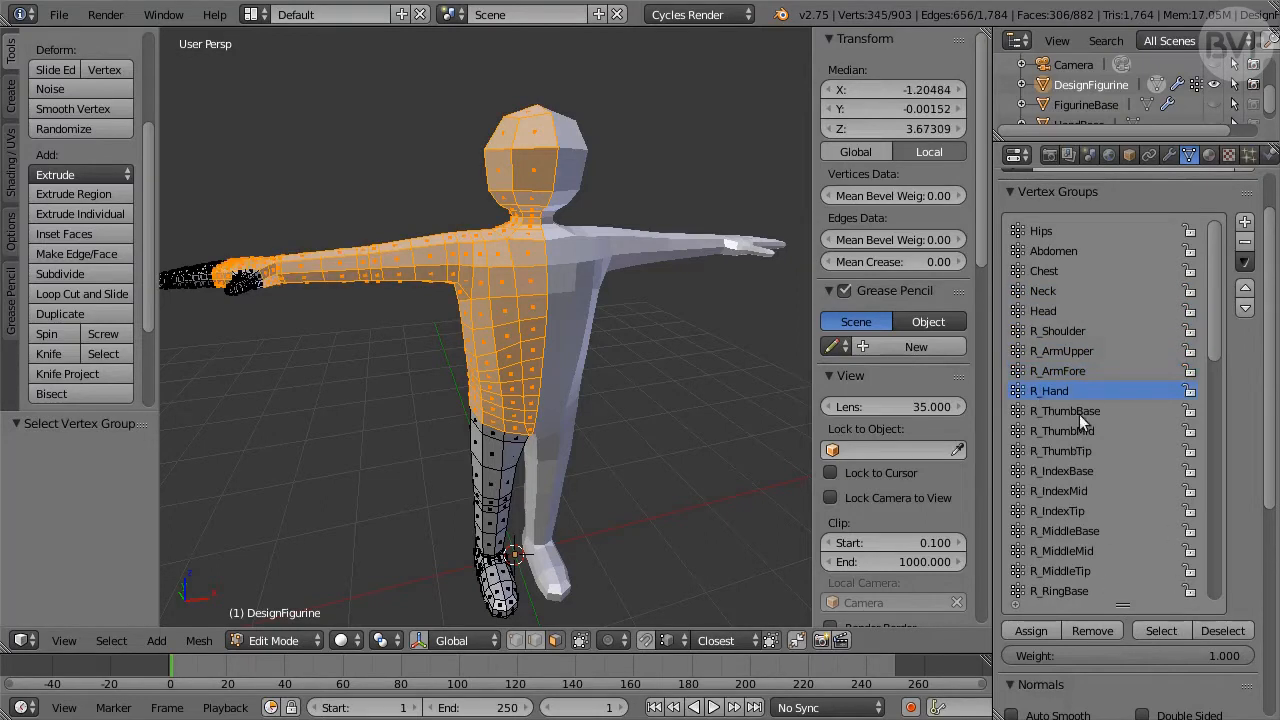
- Add the base, mid and tip vertex groups of the right thumb and index finger to the selection
click(1173, 628)
click(1088, 430)
click(1170, 630)
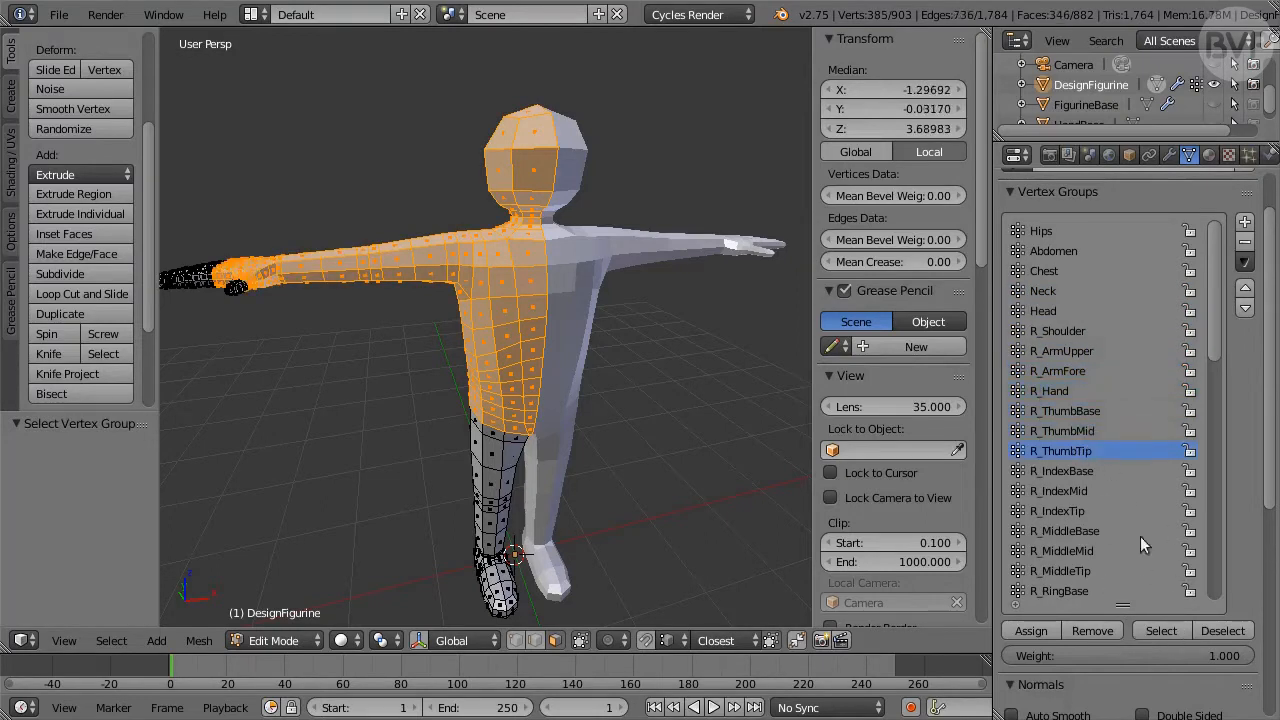
click(1160, 630)
click(1090, 471)
click(1160, 630)
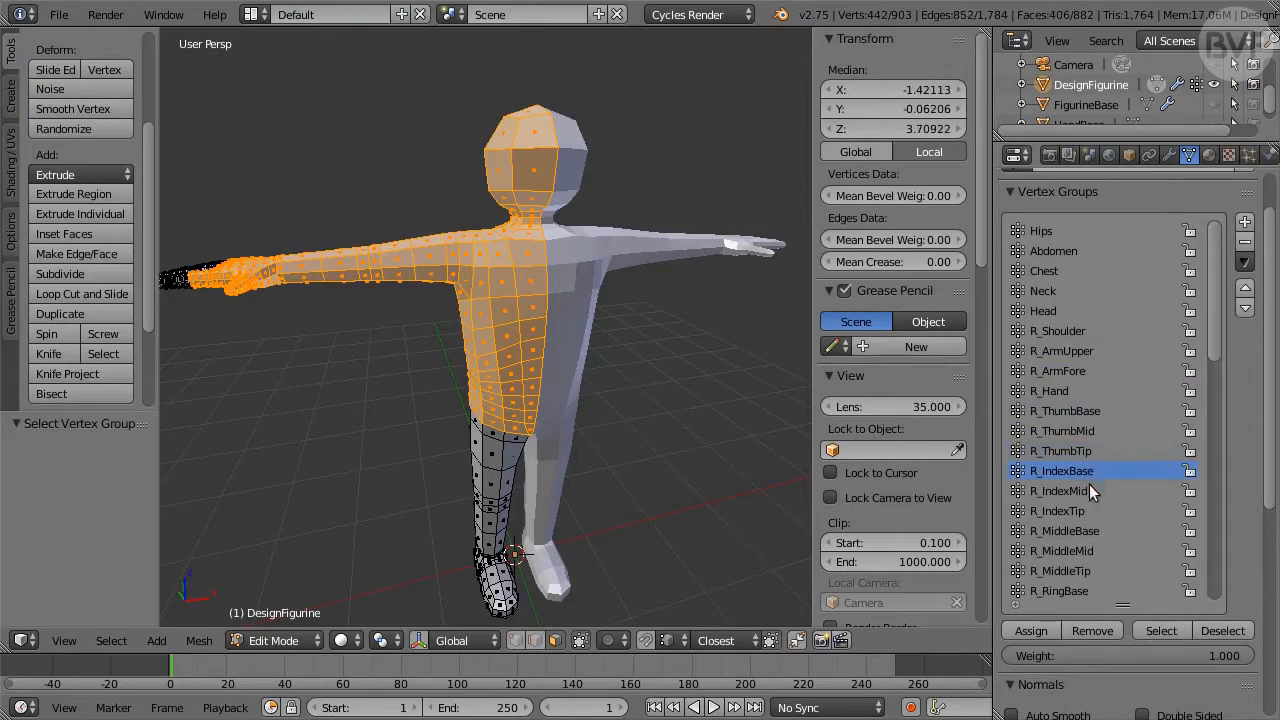
click(1147, 631)
click(1092, 511)
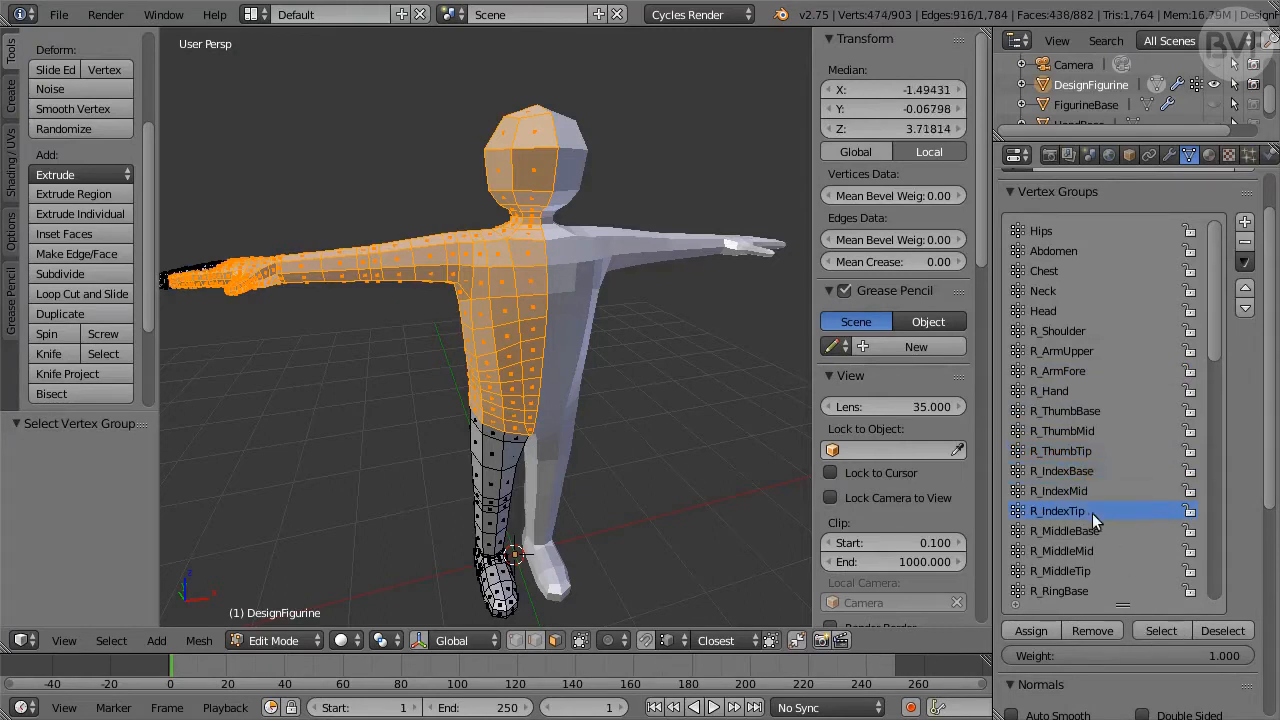
click(1159, 631)
- Add the vertex groups of the right middle, ring and pinky fingers to the selection
click(1175, 634)
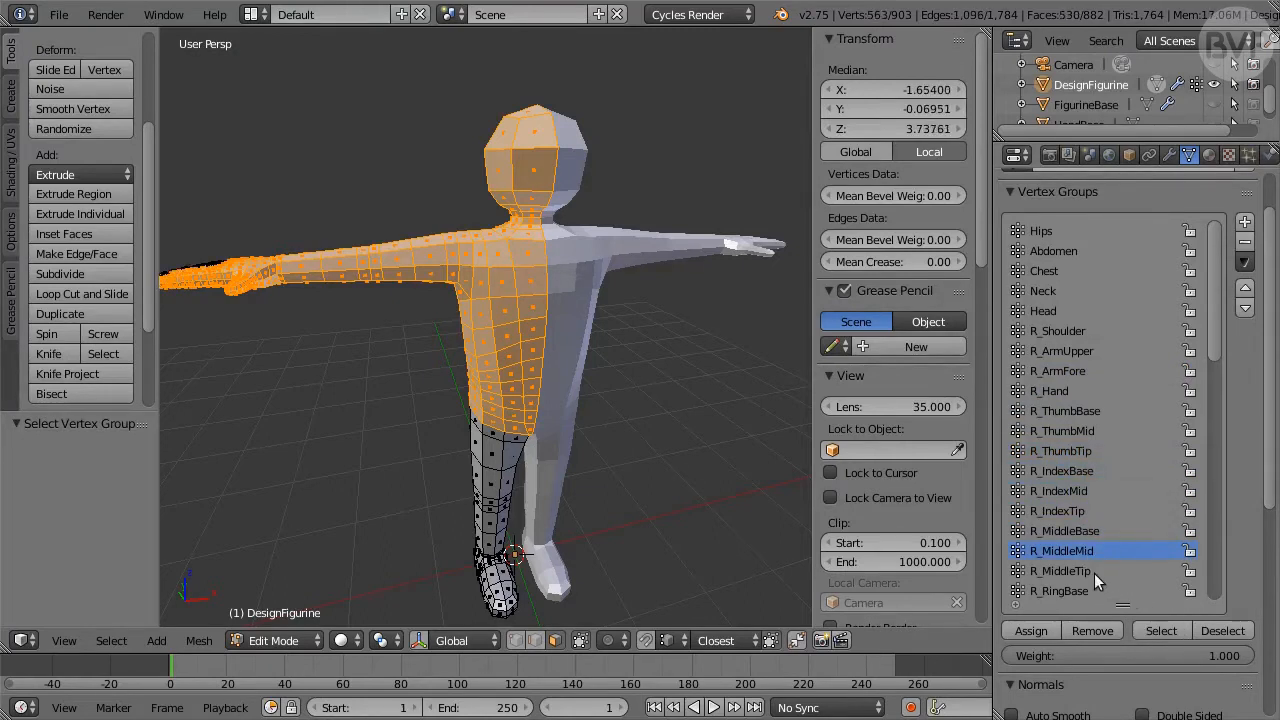
click(1161, 631)
scroll(1141, 515, down, 11)
click(1076, 374)
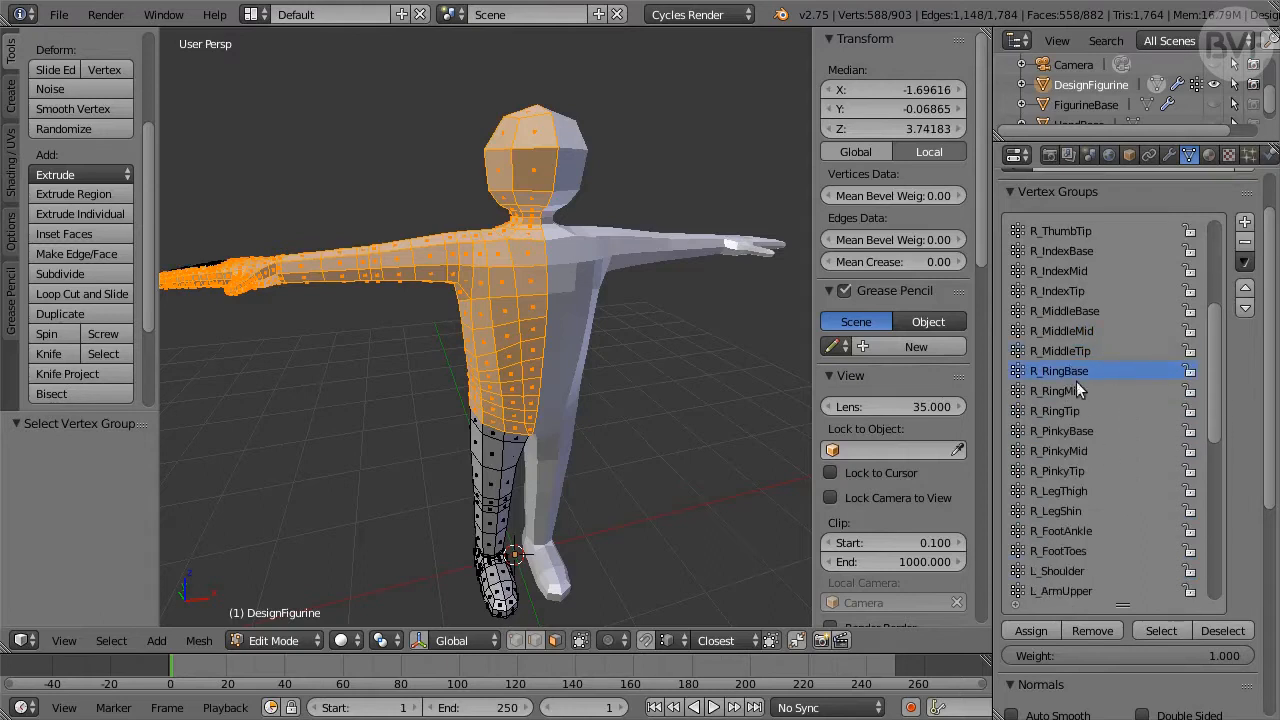
click(1161, 631)
click(1176, 634)
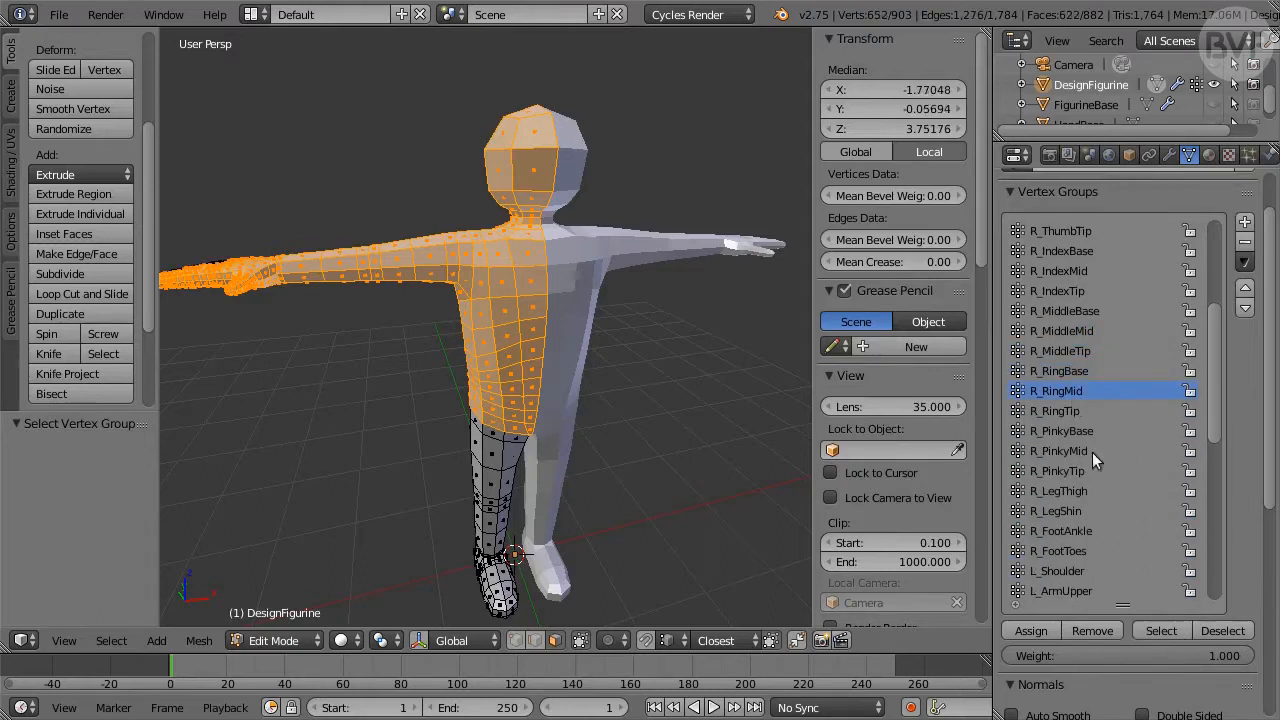
click(1161, 631)
click(1158, 631)
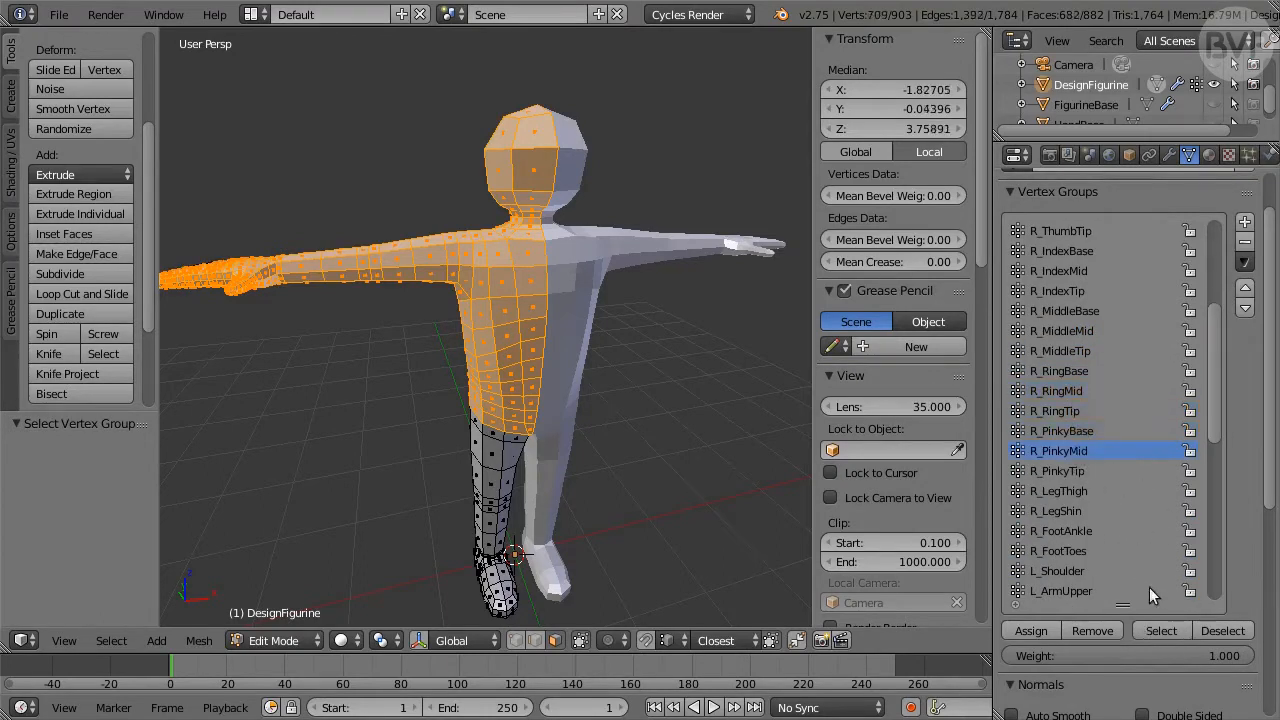
click(1160, 631)
click(1162, 631)
- Add the R_LegThigh, R_LegShin, R_FootAnkle and R_FootToes faces and invert the selection to check for ungrouped faces
click(1156, 631)
click(1157, 631)
click(1061, 531)
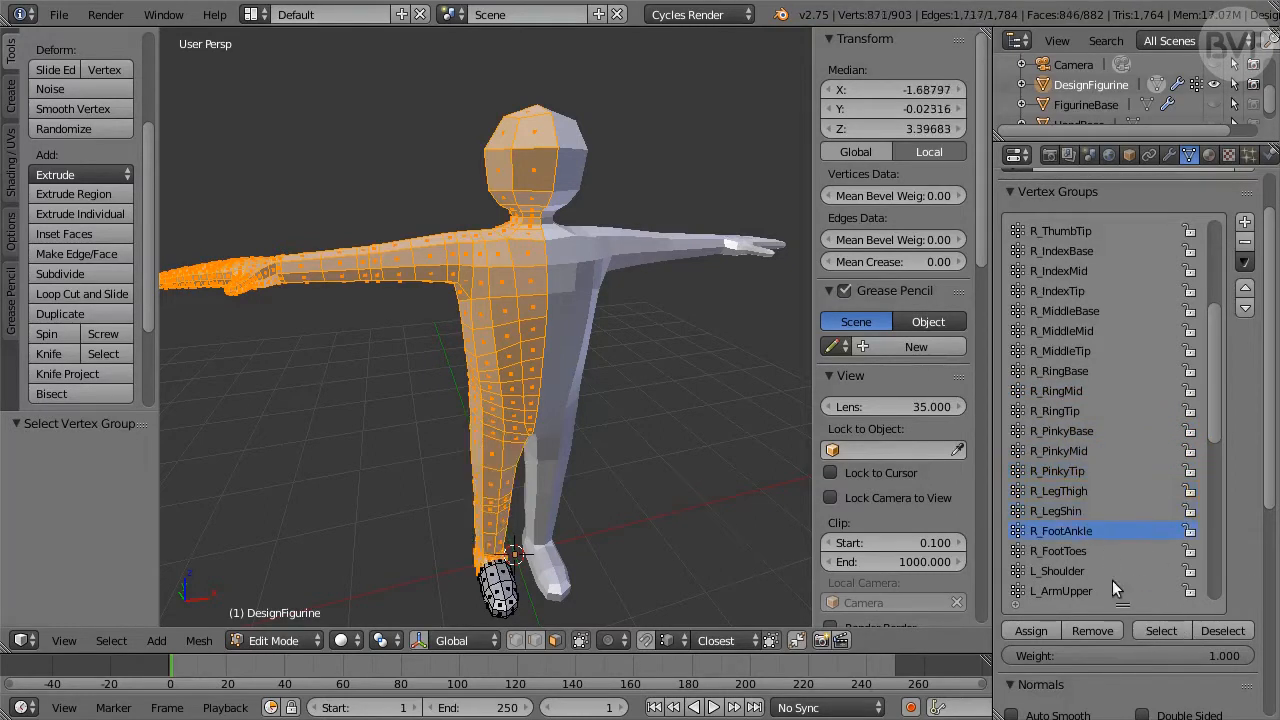
click(1160, 631)
click(1060, 551)
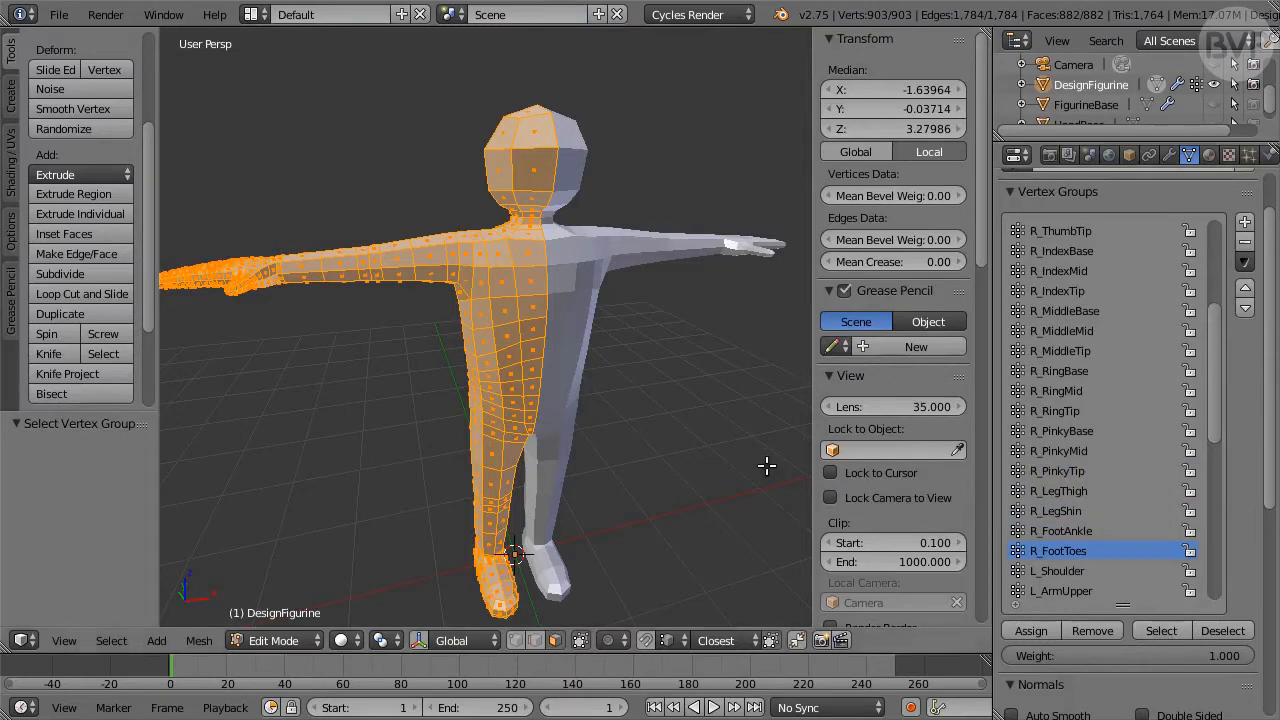
middle_drag(688, 458, 723, 437)
key(ctrl+i)
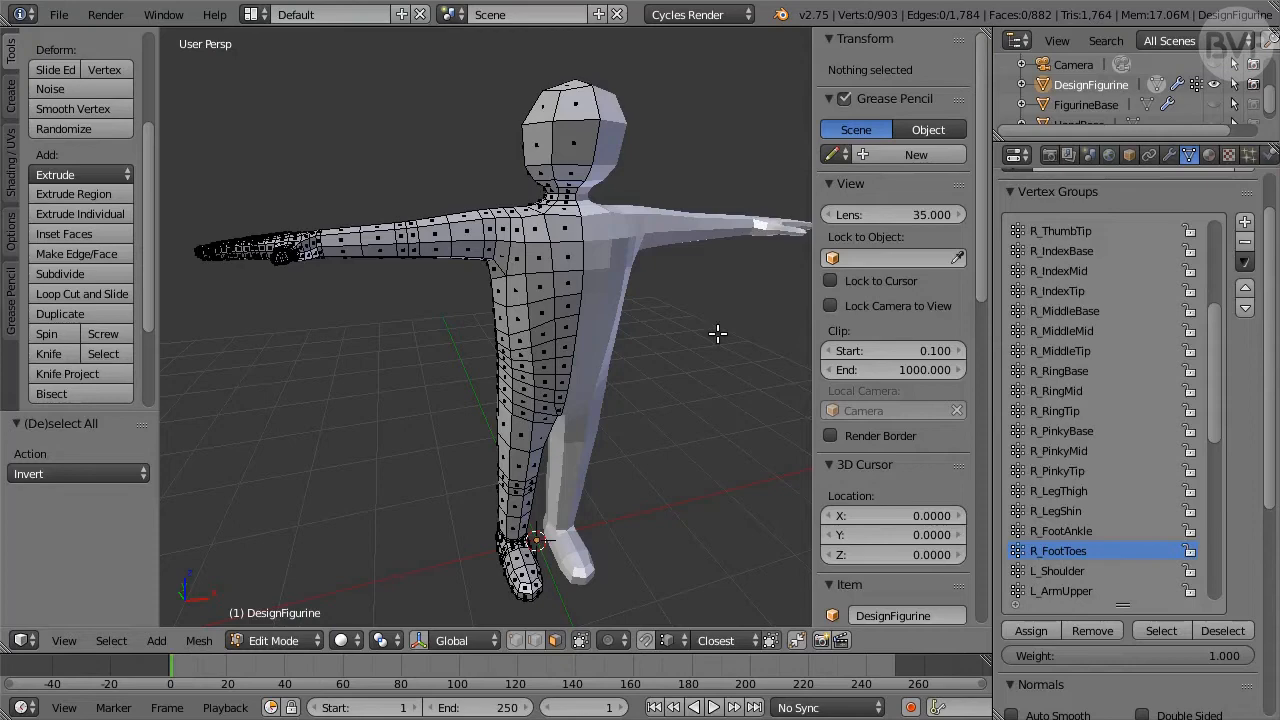
- Return to Object Mode and apply the DesignFigurine's Mirror modifier
key(Tab)
middle_drag(718, 363, 673, 369)
scroll(673, 369, down, 2)
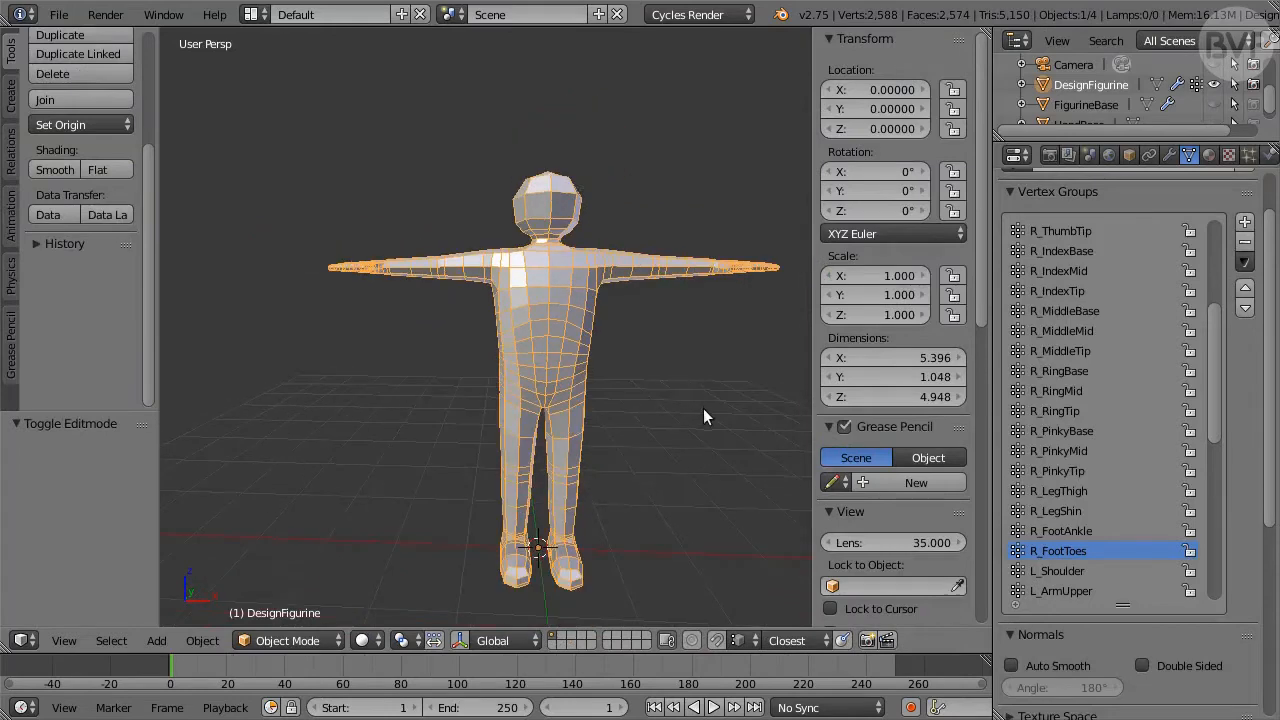
shift+middle_drag(703, 417, 677, 388)
click(1160, 153)
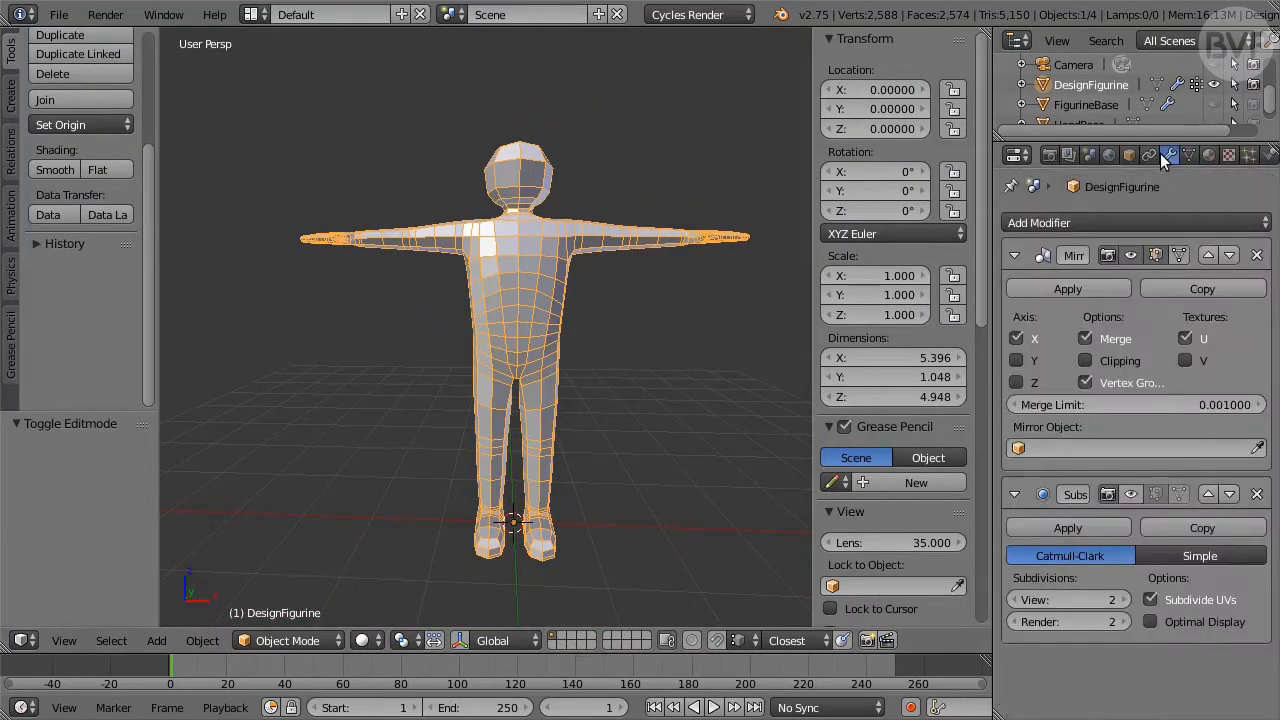
click(1104, 286)
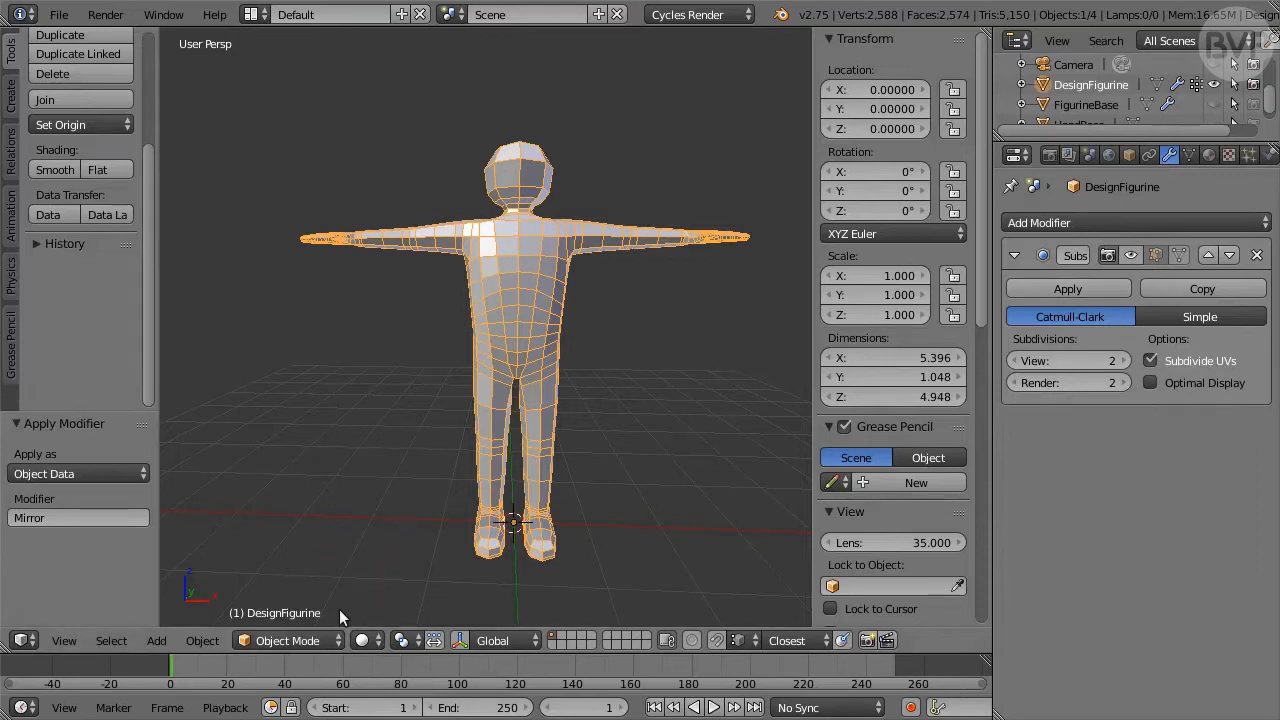
- Switch to Weight Paint mode and inspect the weights of the right-hand finger vertex groups
click(288, 640)
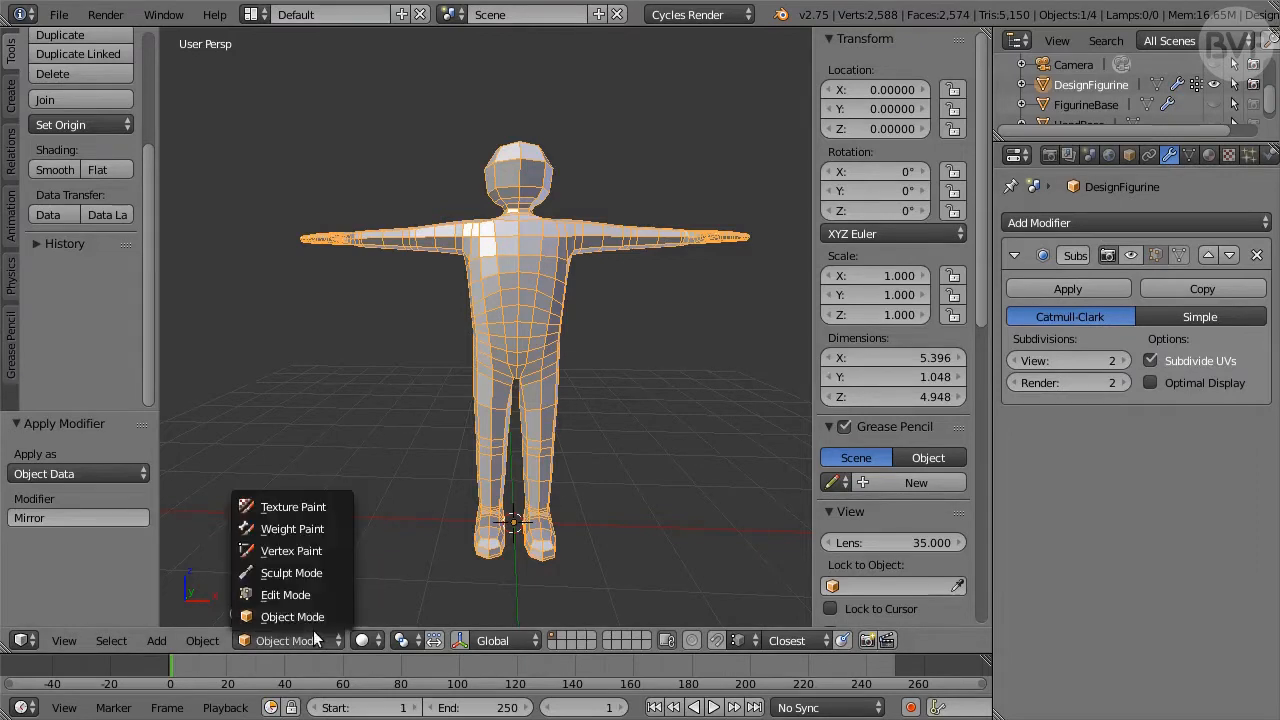
click(317, 537)
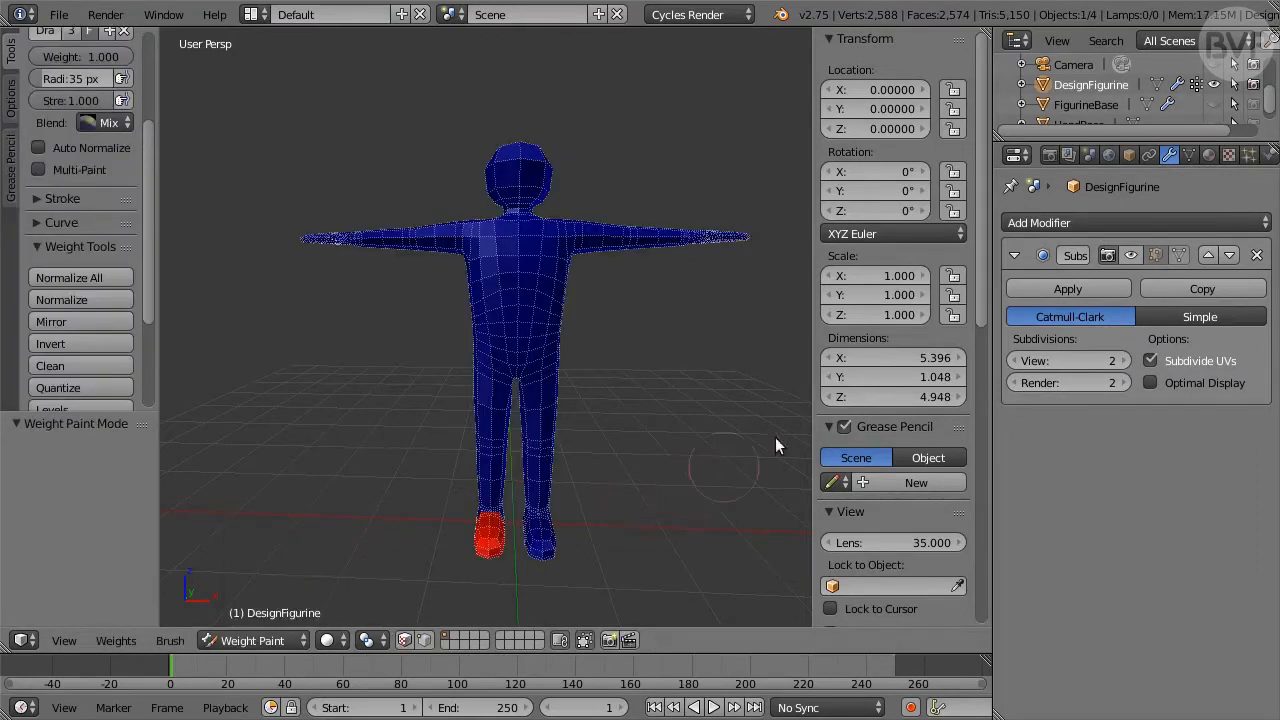
click(1188, 155)
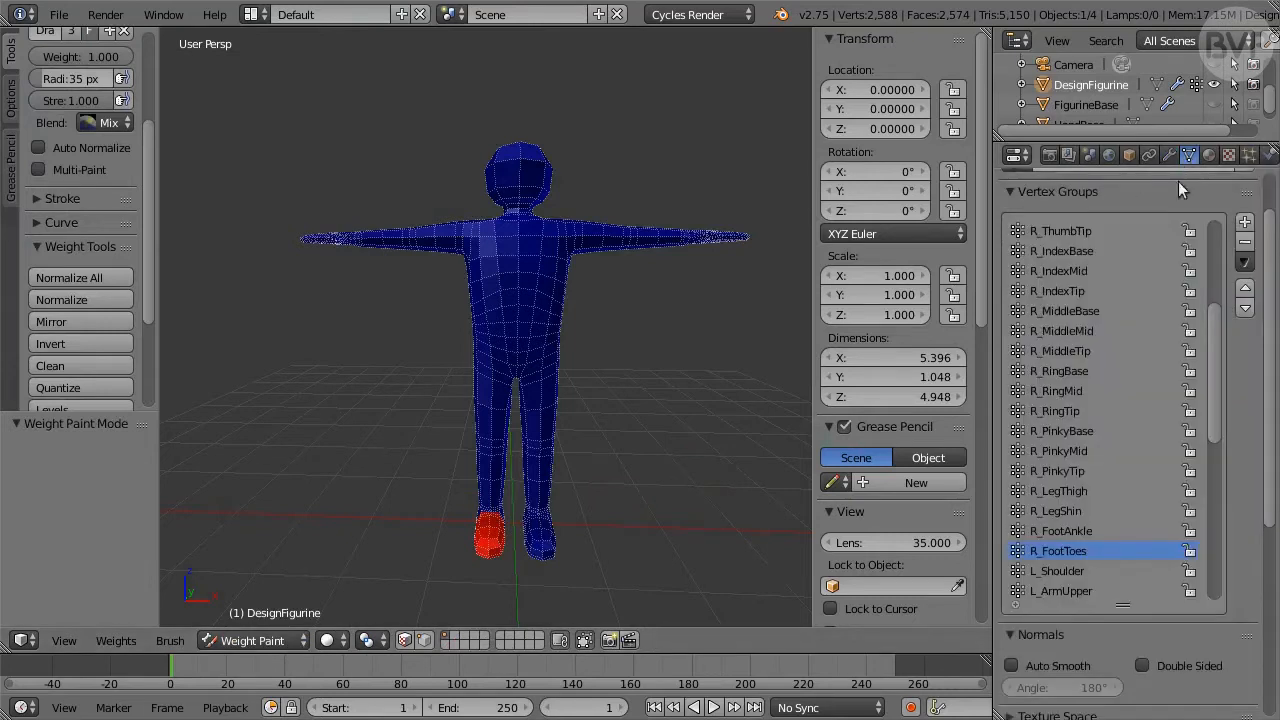
click(1091, 253)
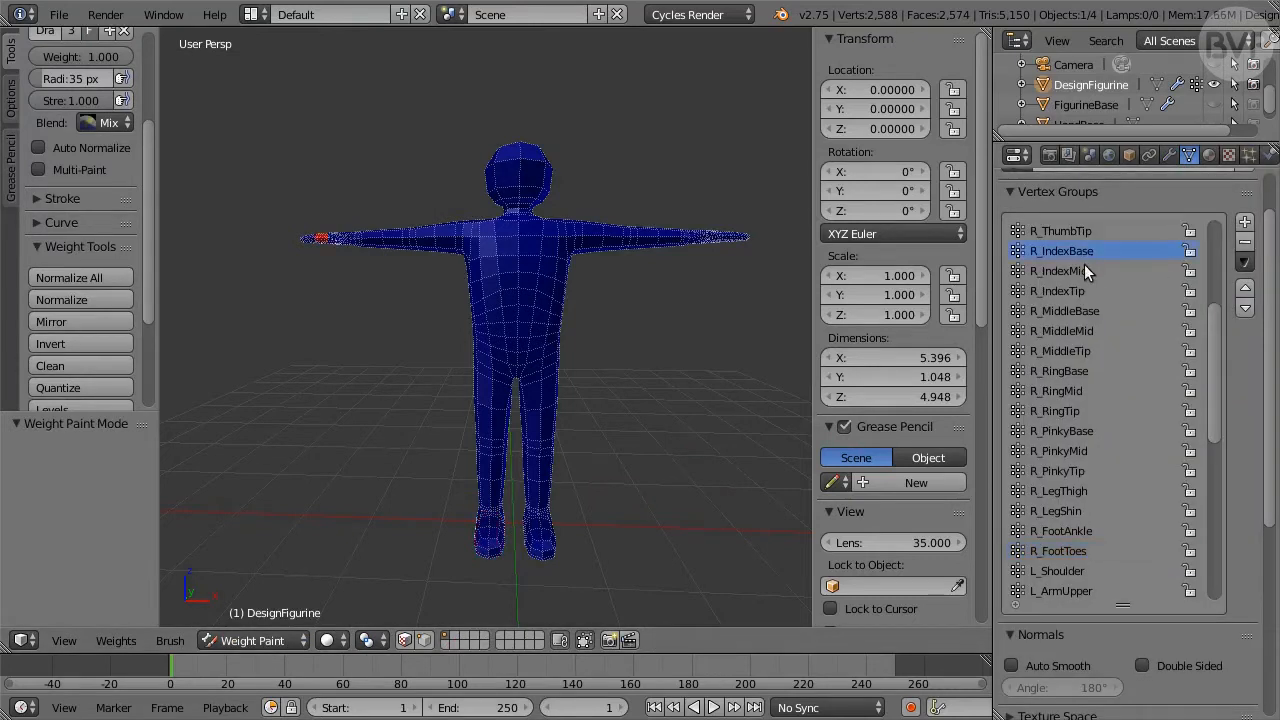
click(1047, 345)
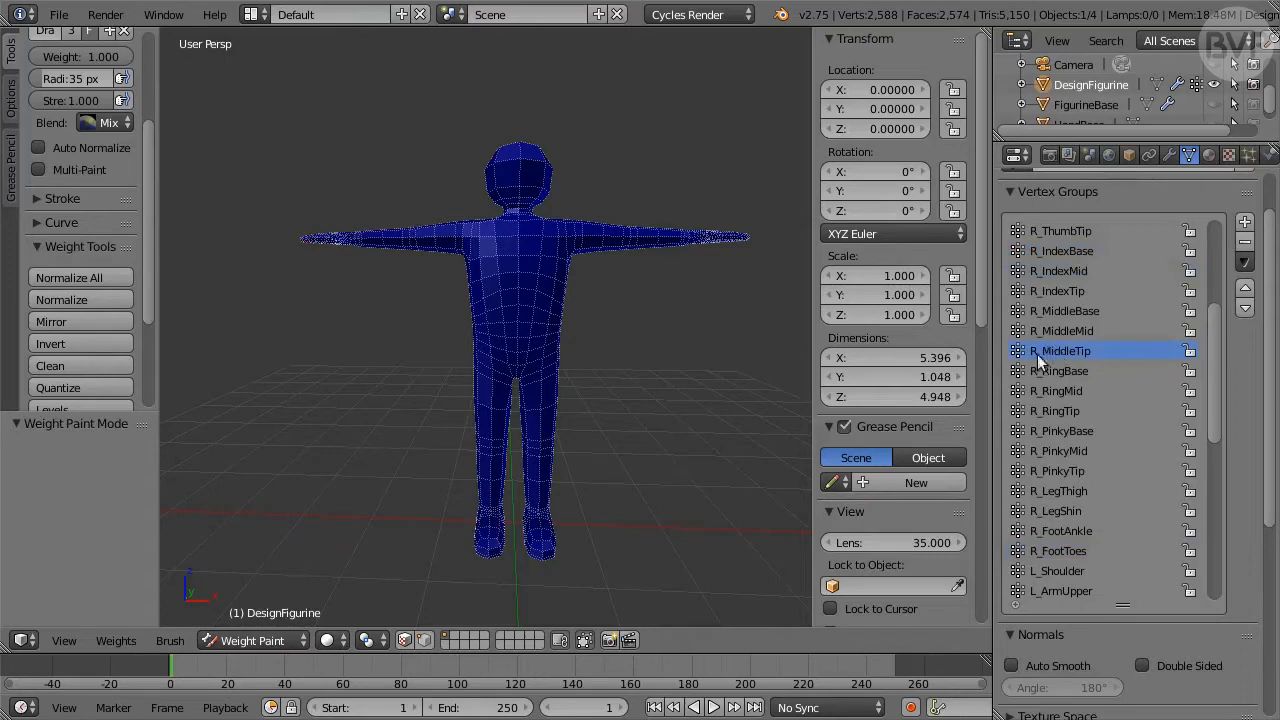
middle_drag(469, 316, 571, 428)
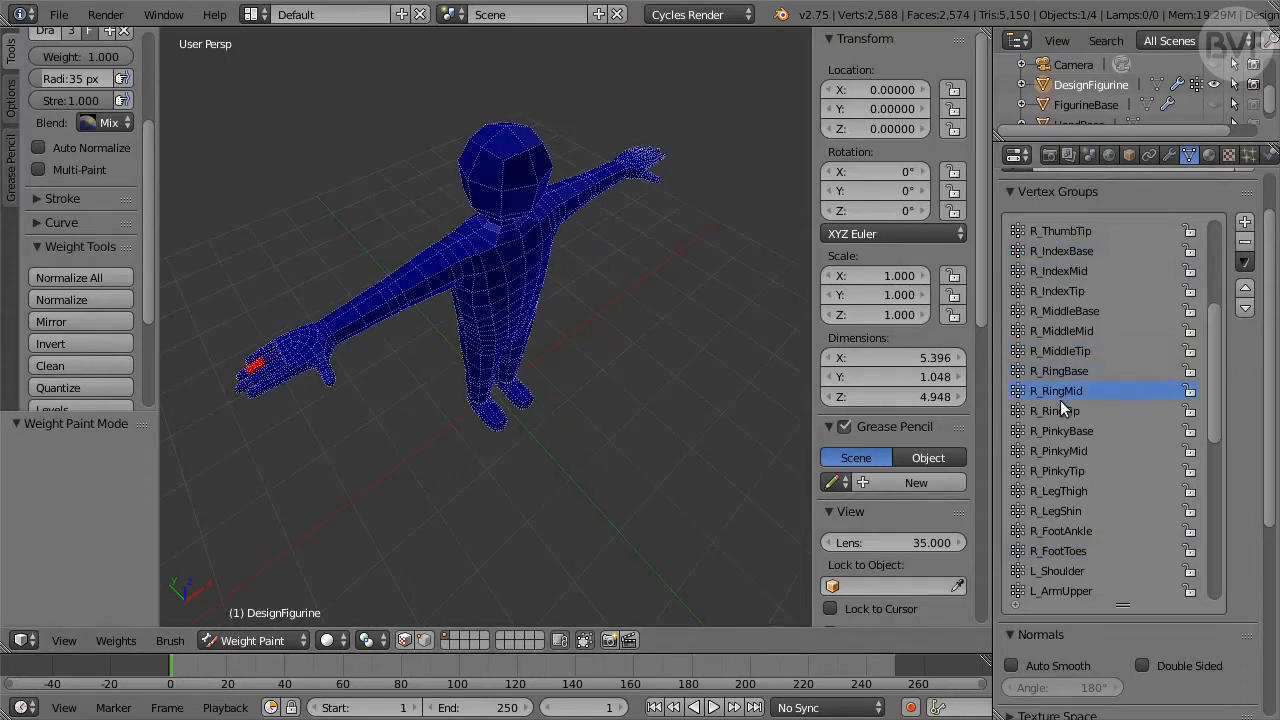
scroll(1065, 451, down, 6)
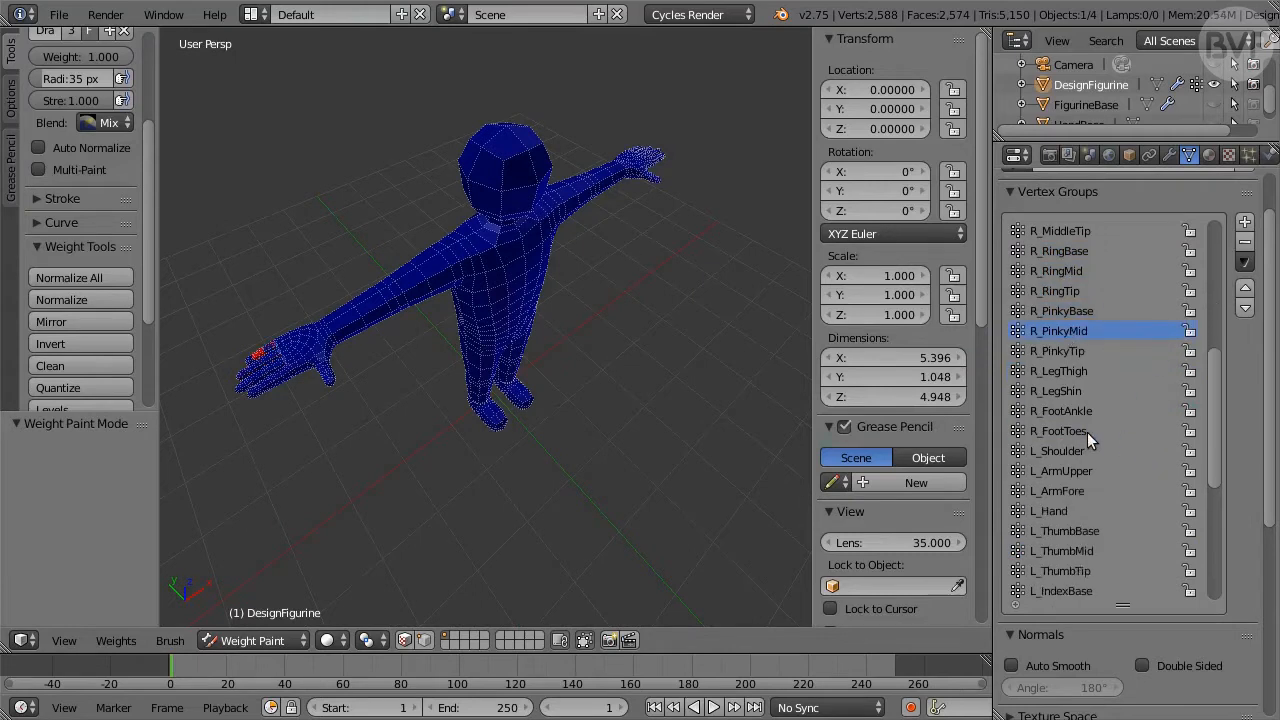
- Inspect the weights of R_FootToes and of the left-side groups from L_Shoulder through L_ThumbBase
click(1087, 431)
click(1078, 450)
click(1078, 470)
click(1076, 488)
click(1063, 508)
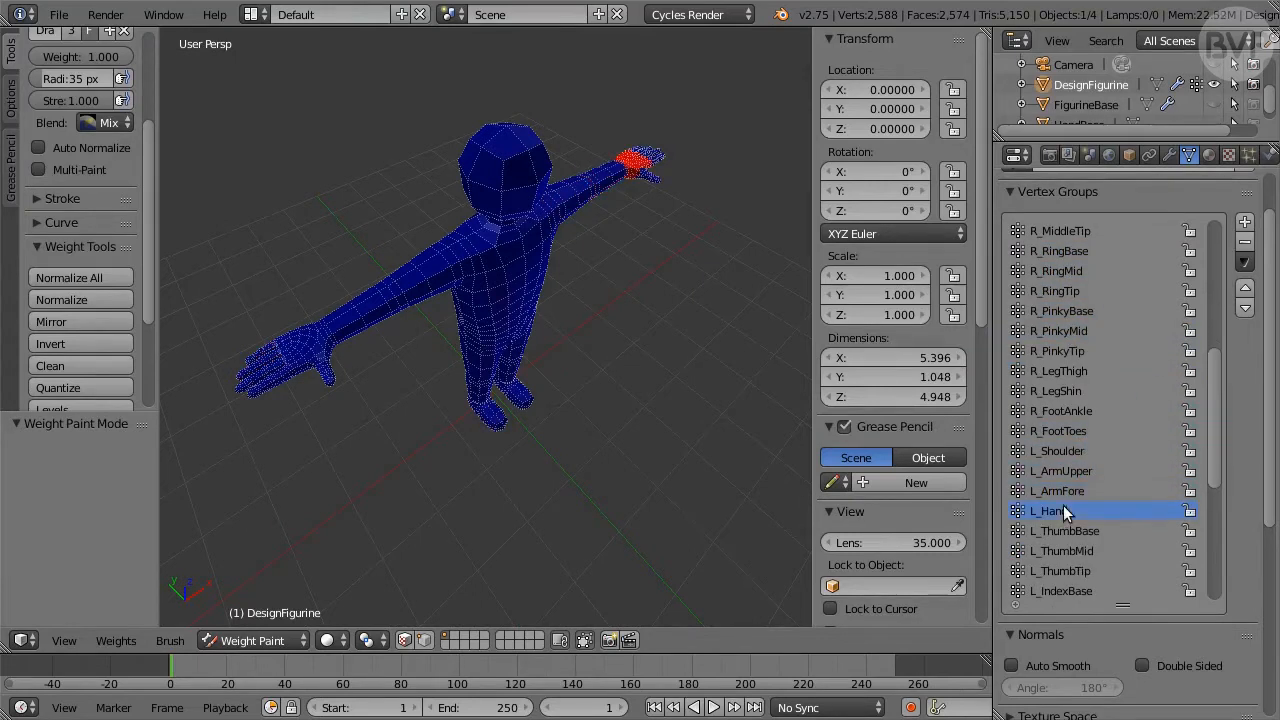
click(1064, 530)
scroll(1115, 470, down, 9)
scroll(1120, 462, down, 6)
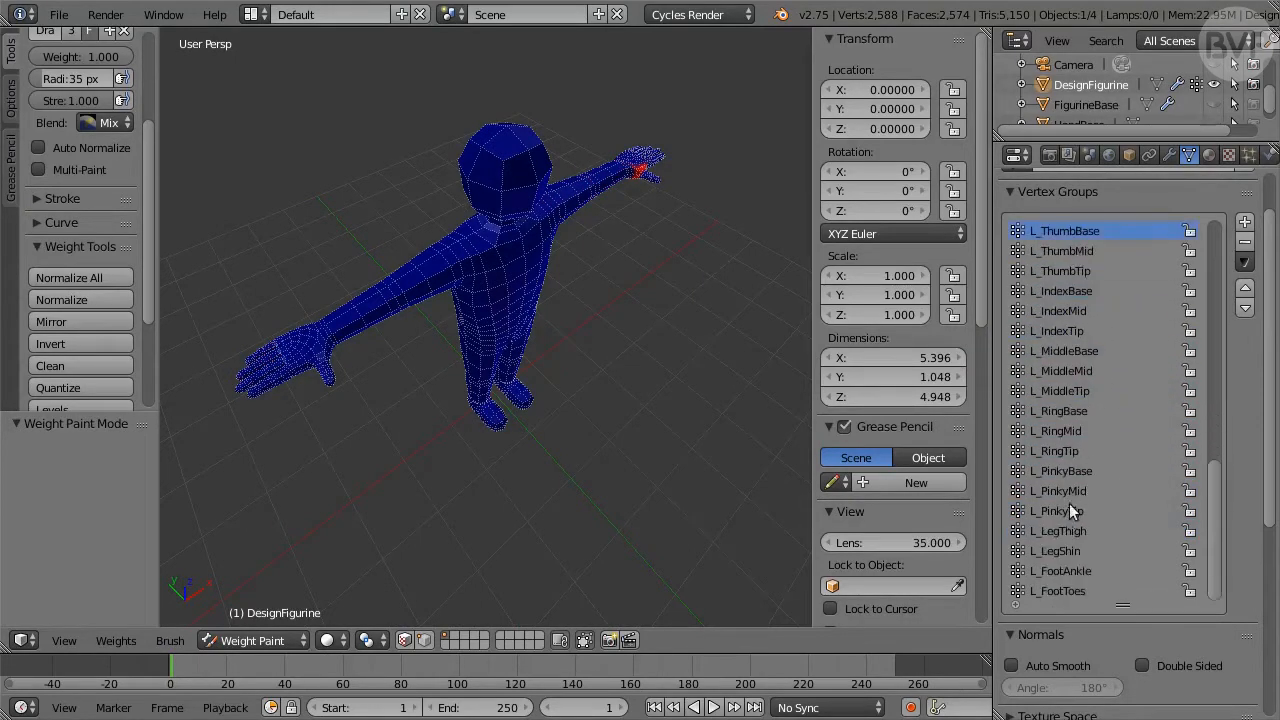
- Inspect the weights of the L_LegShin, L_FootAnkle and L_FootToes vertex groups
click(1063, 551)
middle_drag(599, 409, 563, 340)
click(1068, 570)
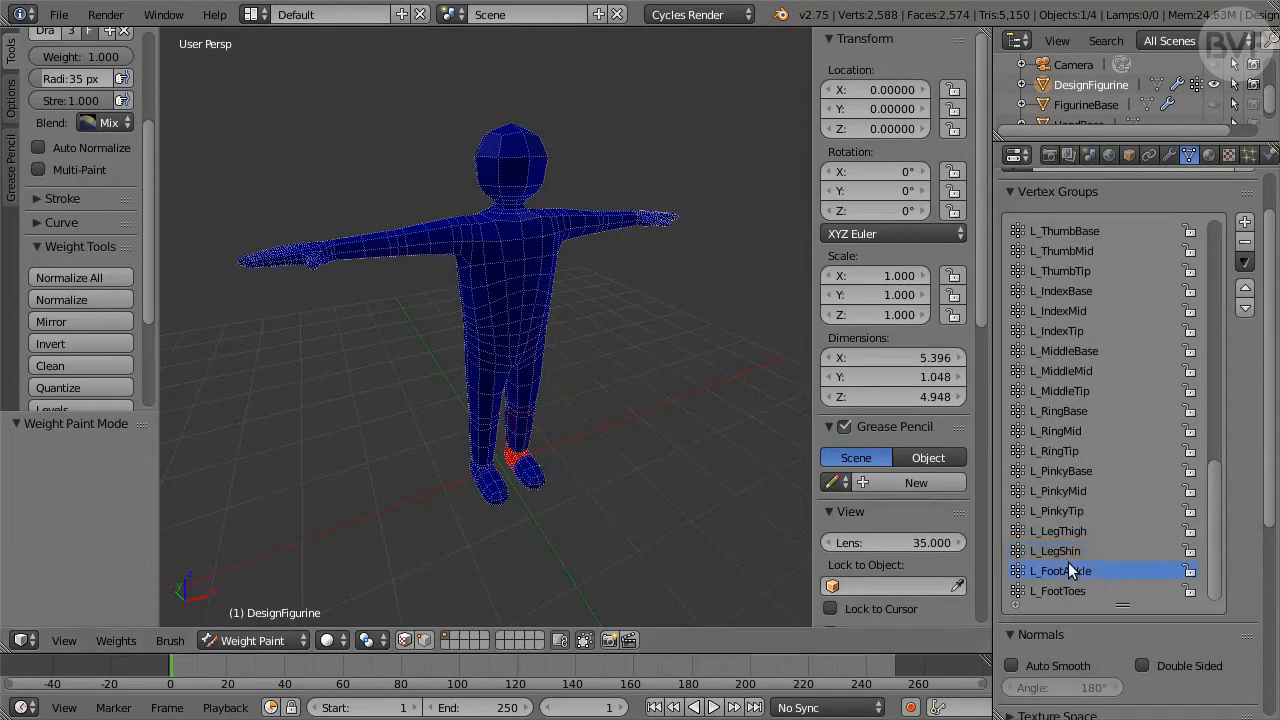
click(1068, 586)
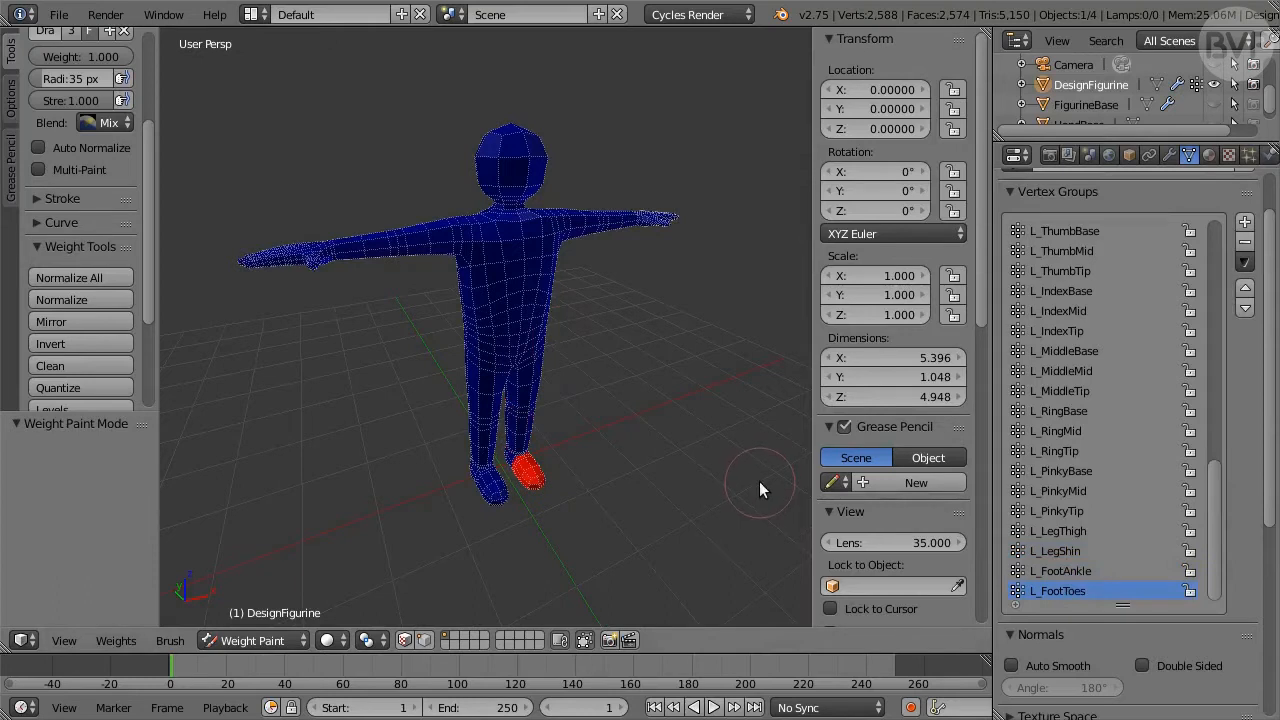
- Set the weight-paint brush strength to 0.300 and its blending mode to Add
scroll(147, 188, up, 4)
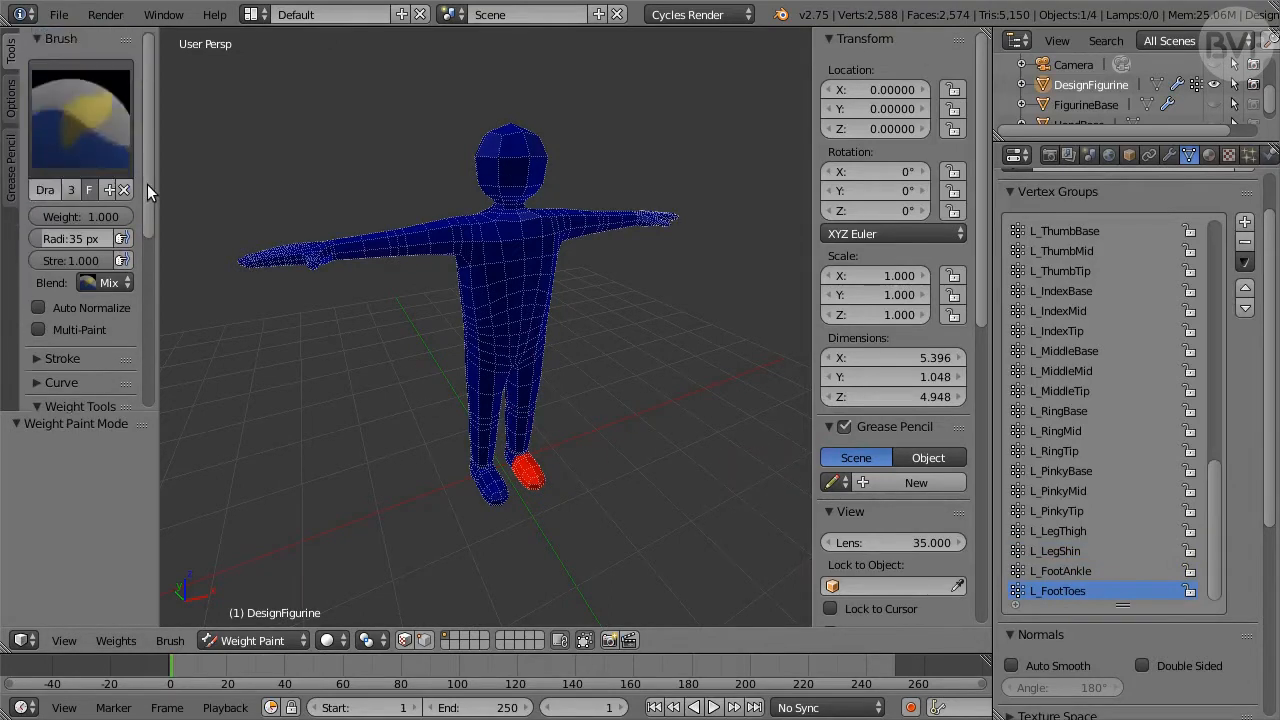
click(83, 261)
key(Return)
click(108, 283)
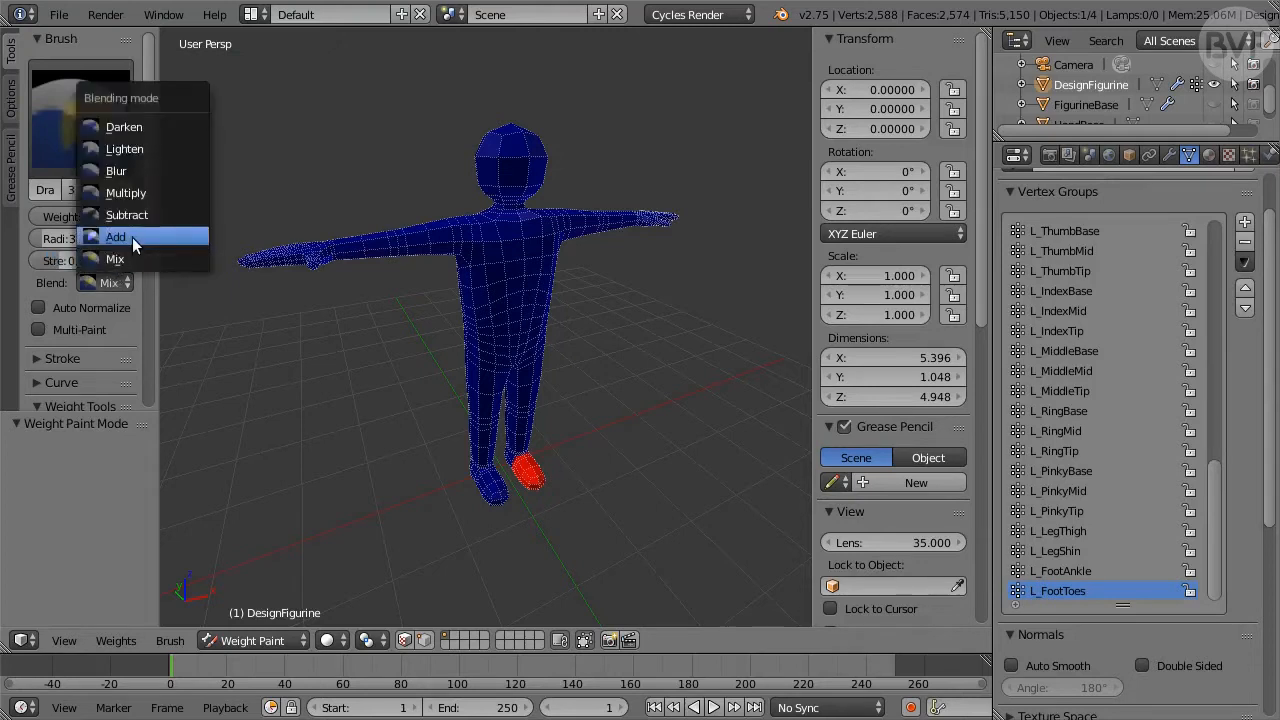
click(140, 236)
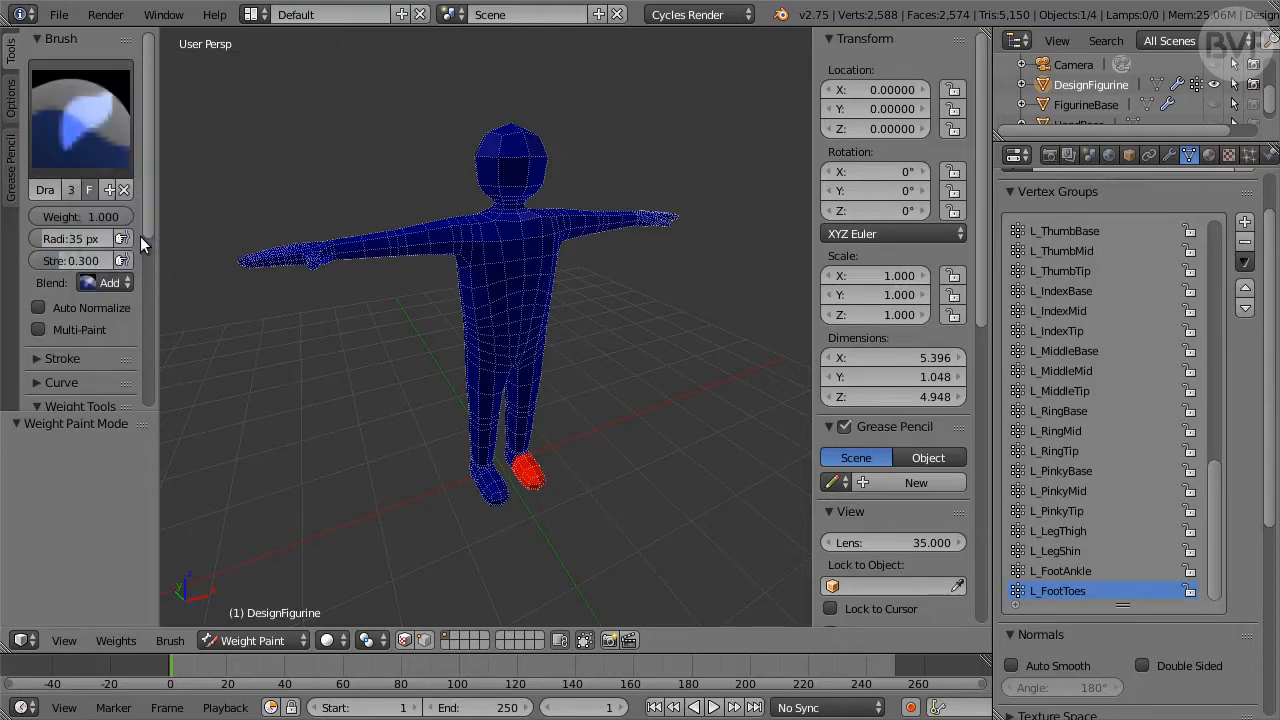
- Enable X Mirror for weight painting and make R_LegThigh the active vertex group
click(10, 99)
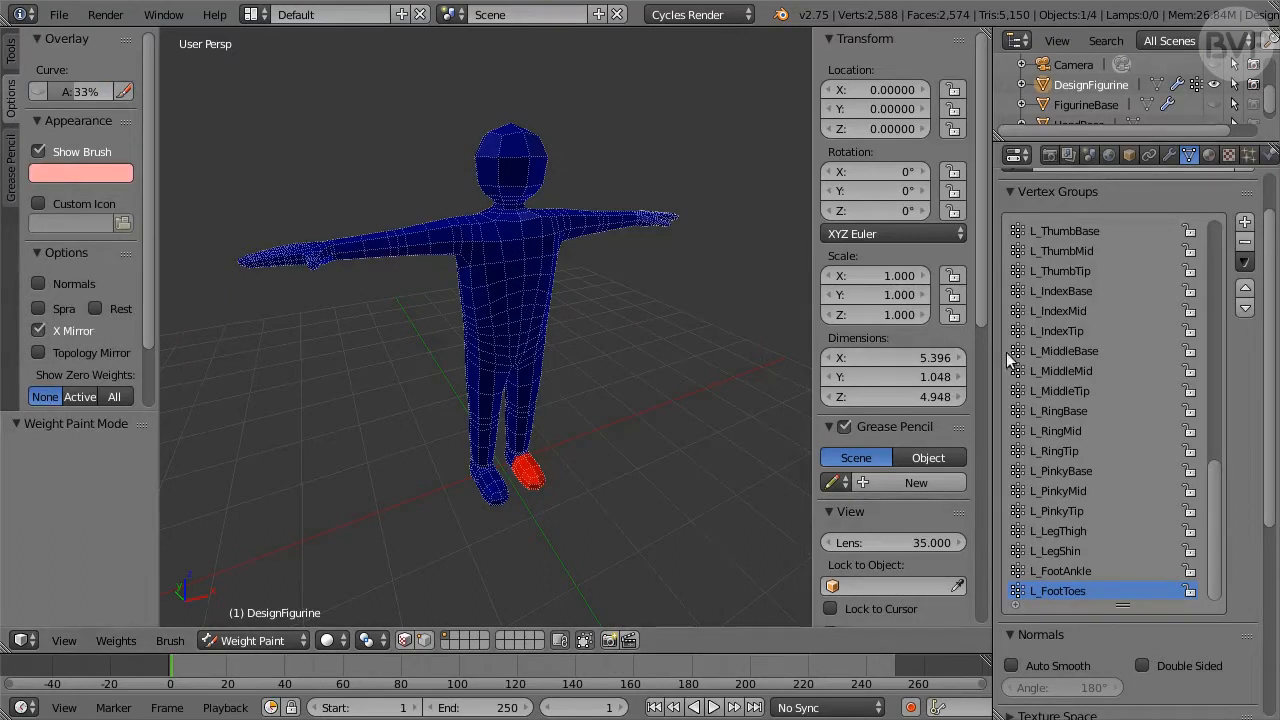
scroll(1055, 355, up, 7)
scroll(1055, 355, up, 3)
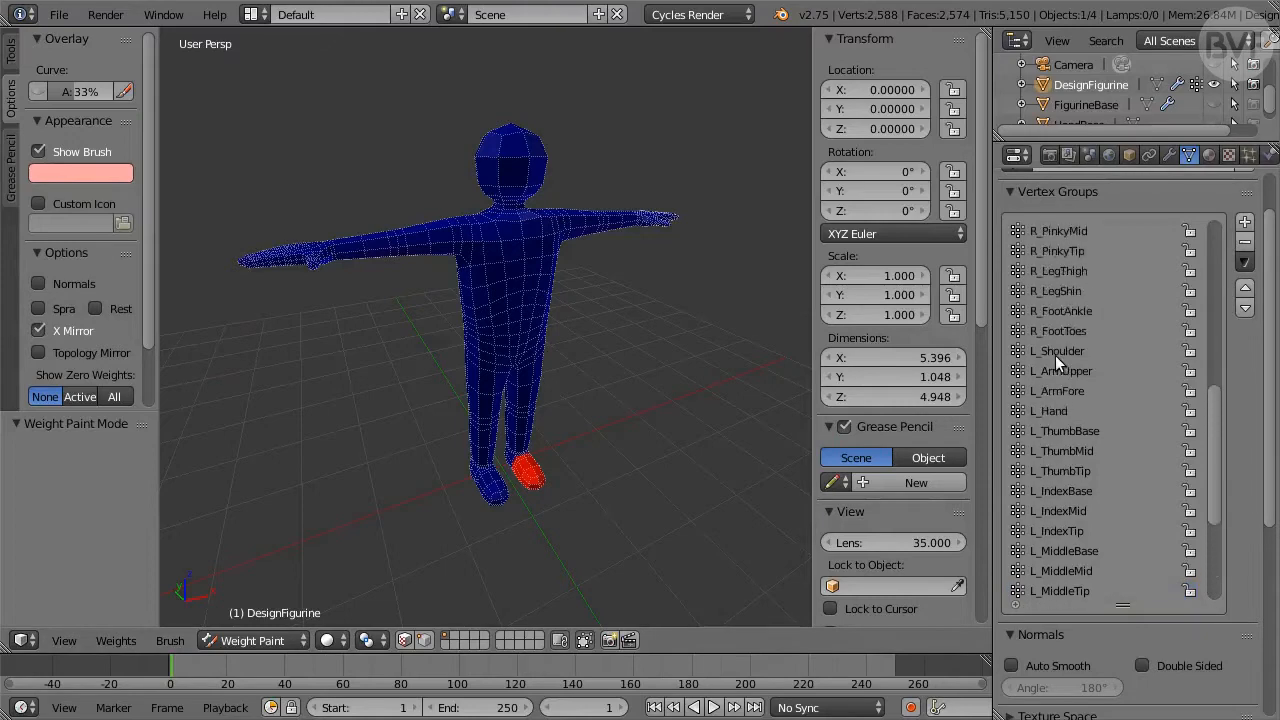
click(1064, 272)
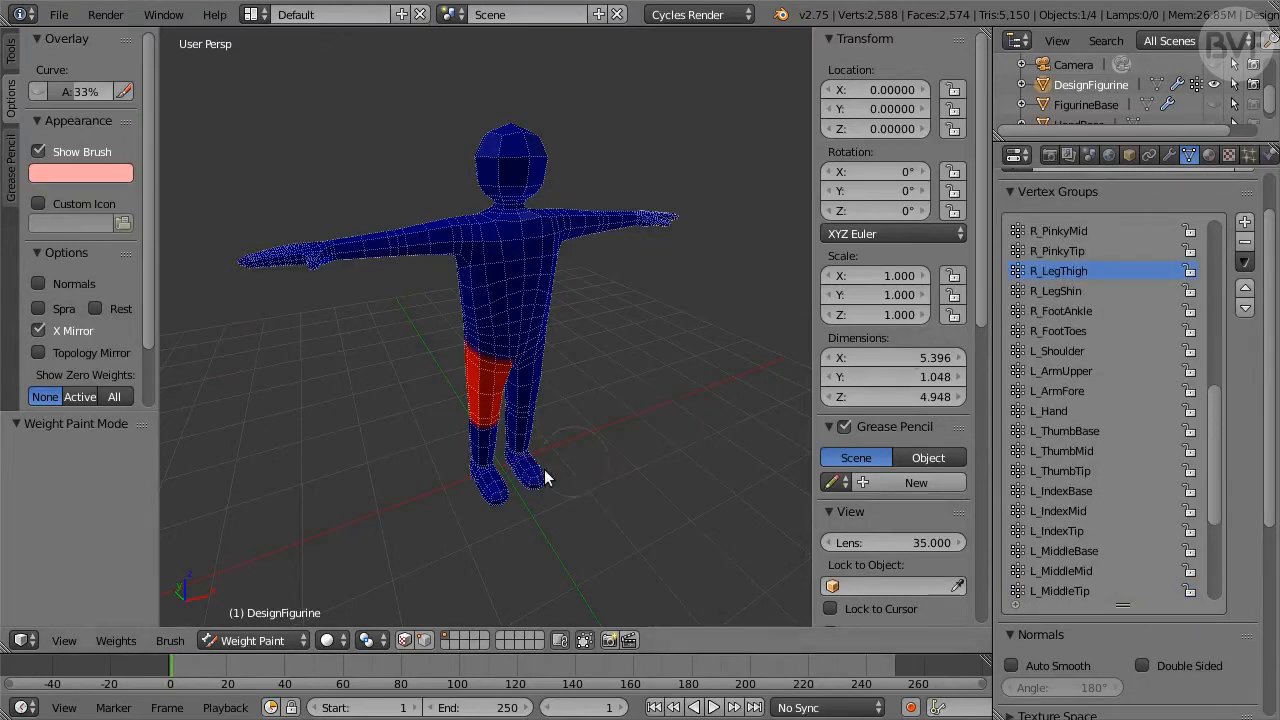
- Paint a light weight falloff along the upper edge of R_LegThigh across the front of the right hip
middle_drag(495, 495, 520, 414)
key(ctrl+Up)
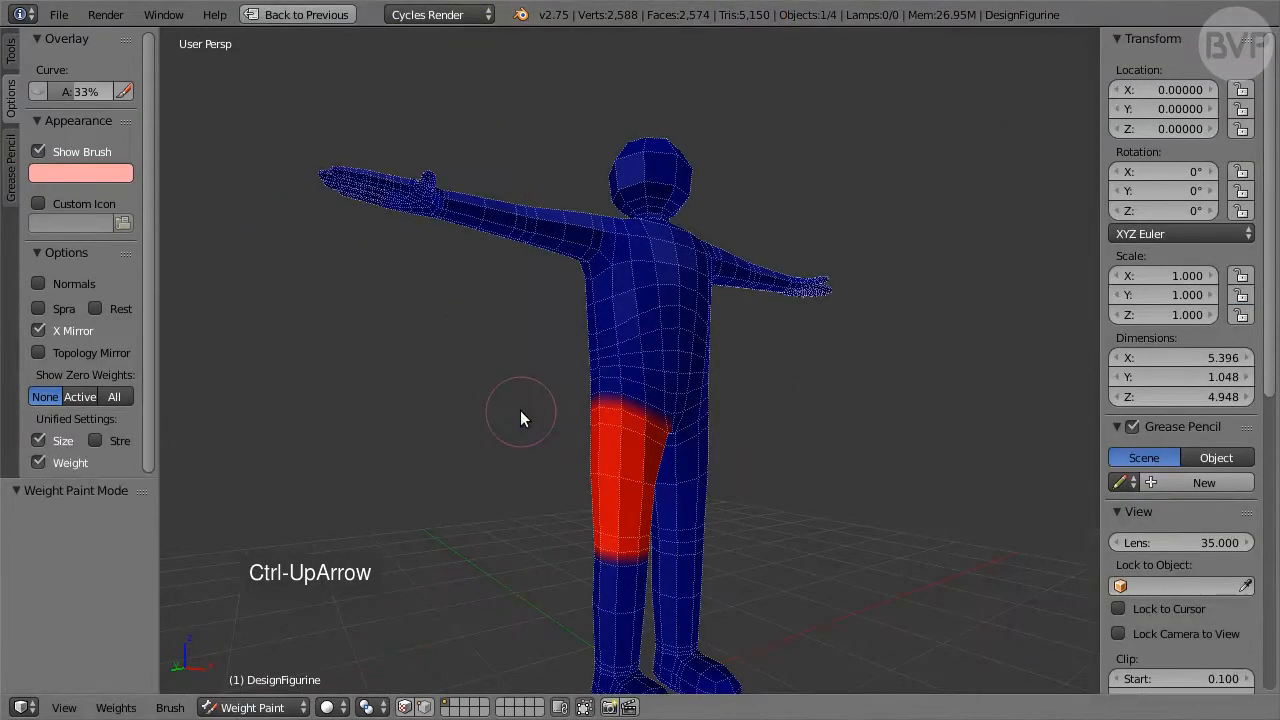
scroll(818, 431, up, 4)
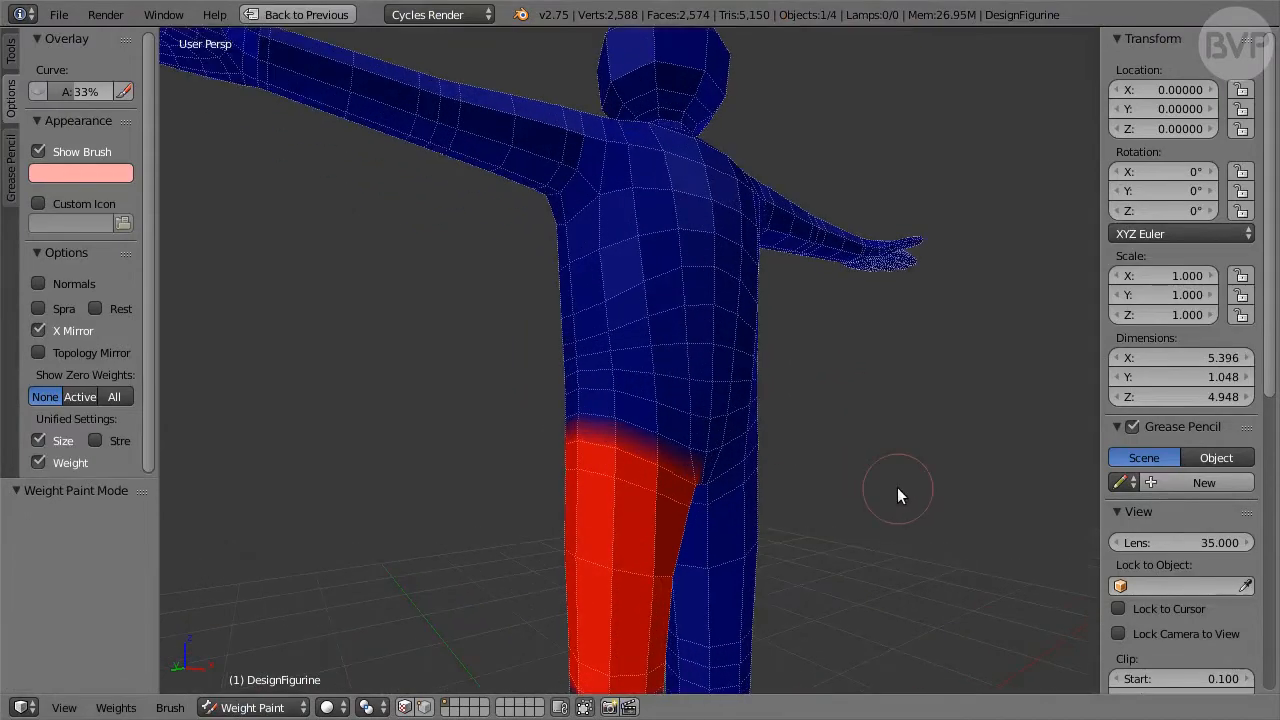
mouse_move(897, 487)
middle_down()
mouse_move(781, 478)
mouse_move(803, 477)
middle_up()
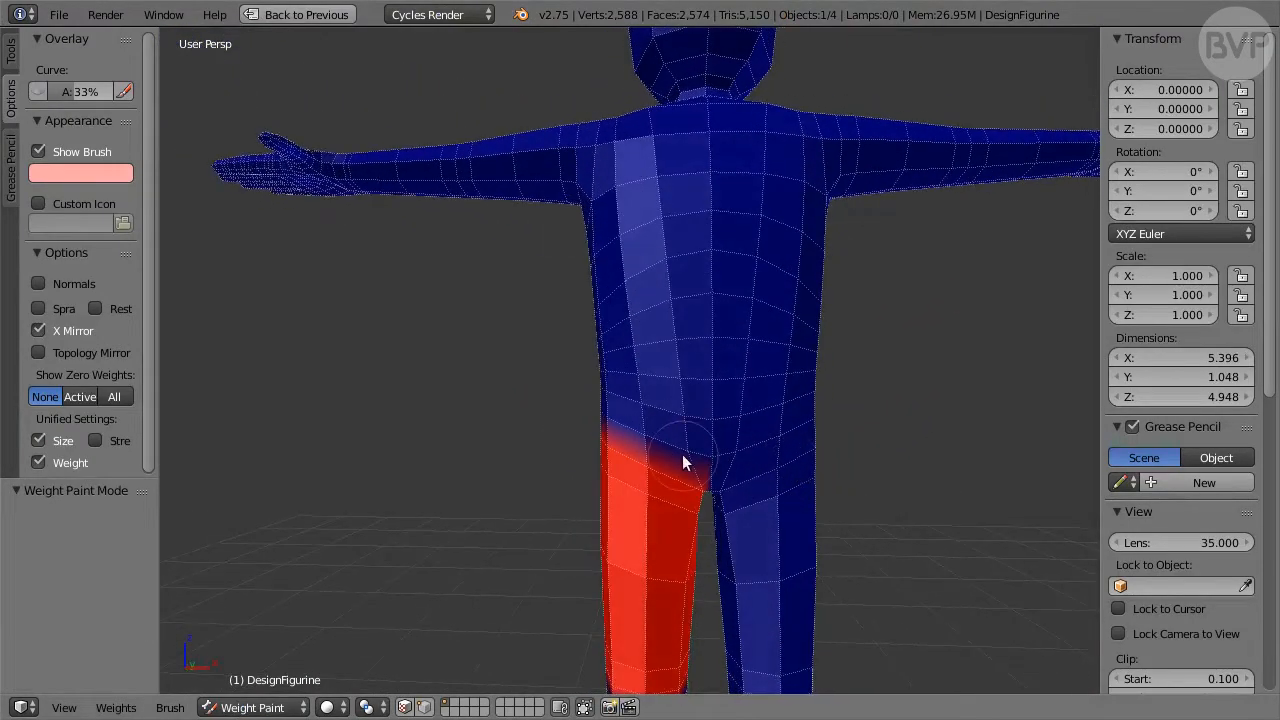
mouse_move(686, 460)
mouse_down()
mouse_move(700, 466)
mouse_move(640, 425)
mouse_move(663, 437)
mouse_move(651, 445)
mouse_up()
key(ctrl+z)
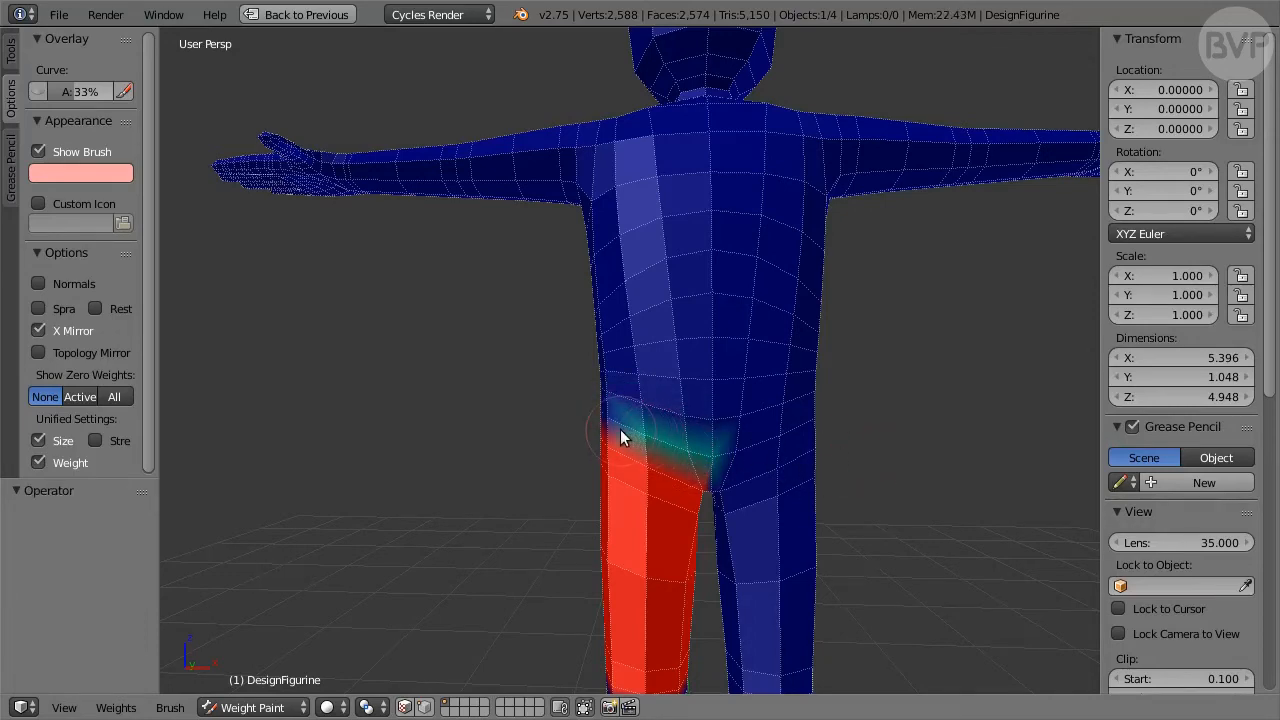
- Continue the R_LegThigh upper falloff around the side and back of the right hip
middle_drag(623, 434, 651, 437)
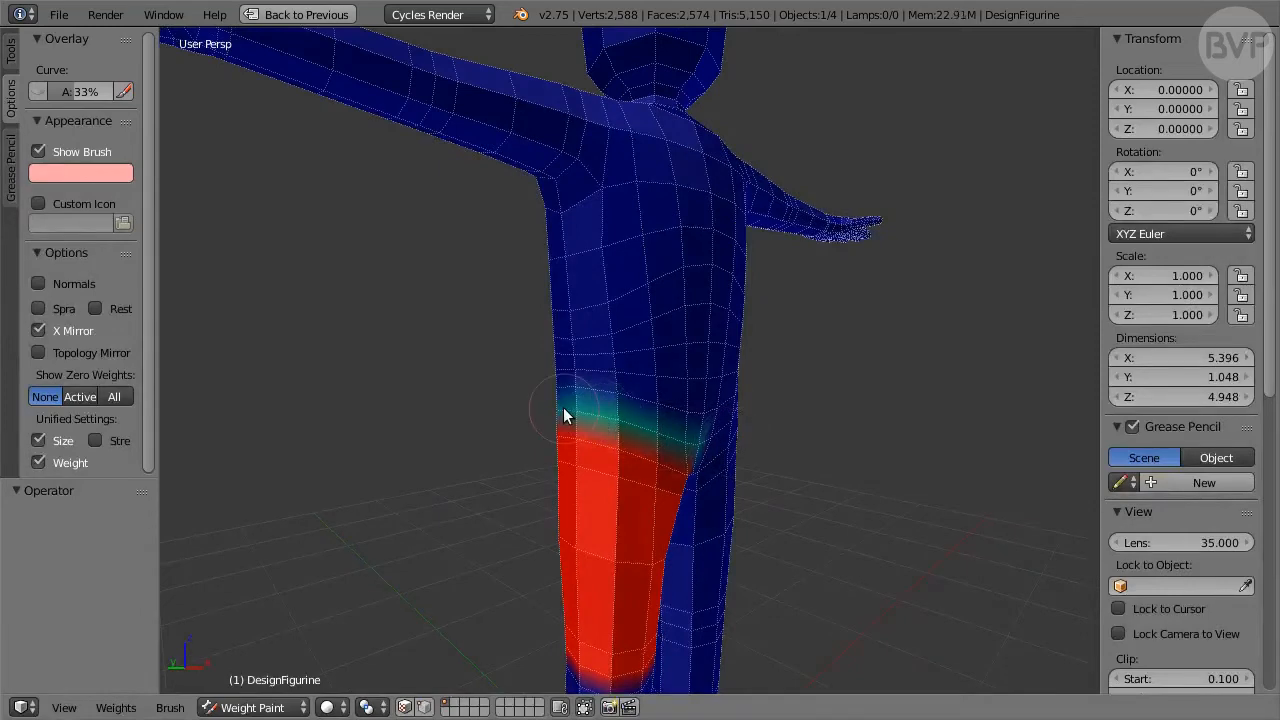
middle_drag(563, 414, 837, 426)
drag(563, 467, 517, 485)
key(ctrl+Down)
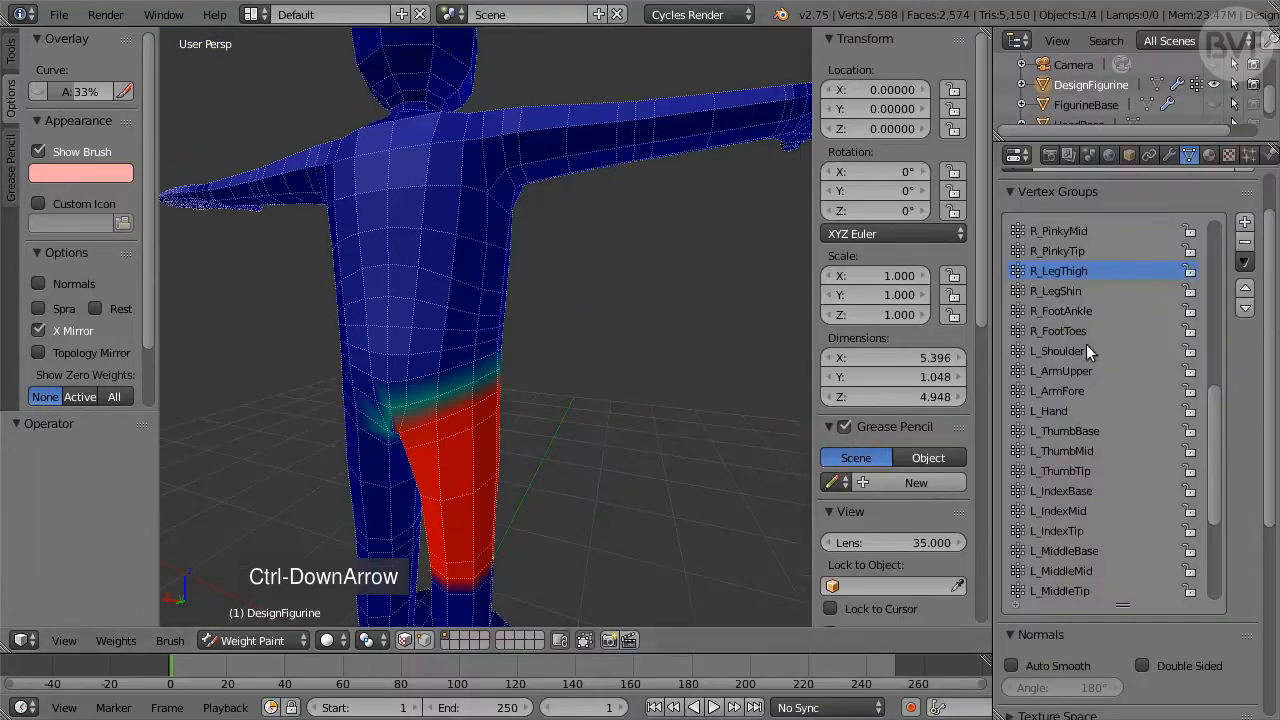
- Make Hips the active vertex group and paint a light falloff along its upper edge at the back of the waist
scroll(1087, 340, up, 9)
scroll(1087, 338, up, 17)
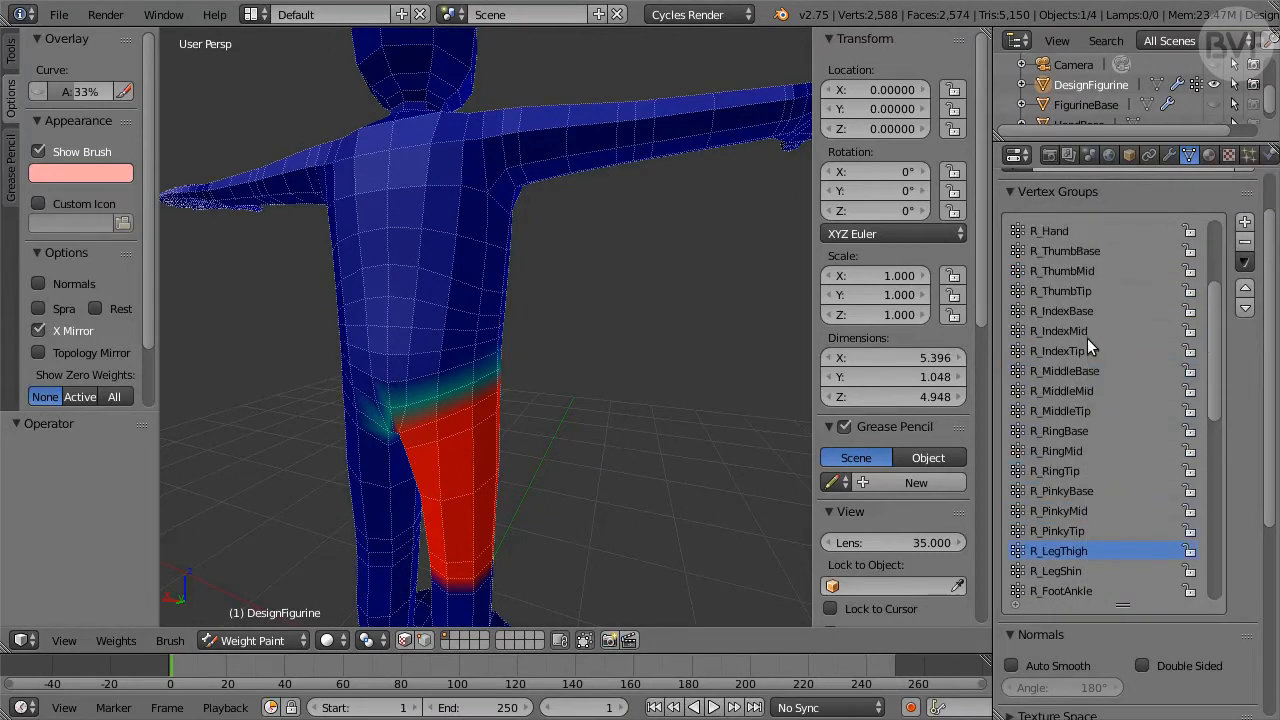
click(1045, 231)
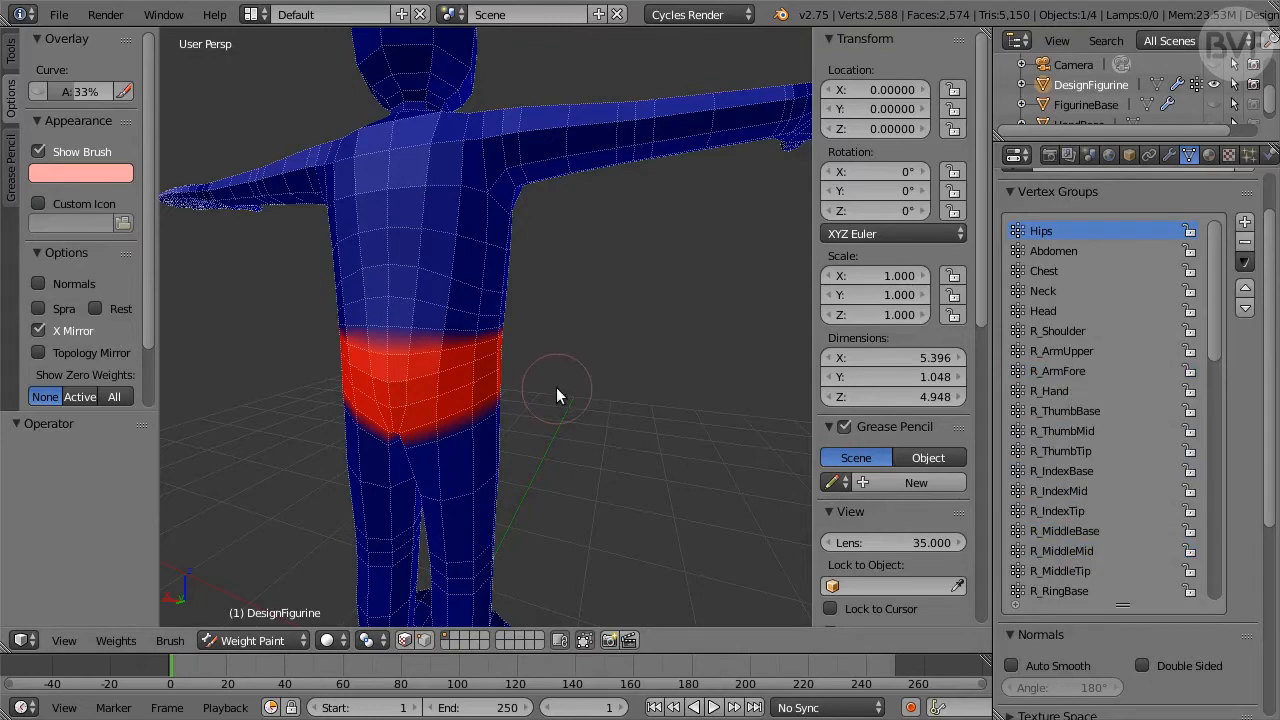
key(ctrl+Up)
mouse_move(502, 372)
mouse_down()
mouse_move(620, 360)
mouse_move(640, 345)
mouse_move(592, 358)
mouse_up()
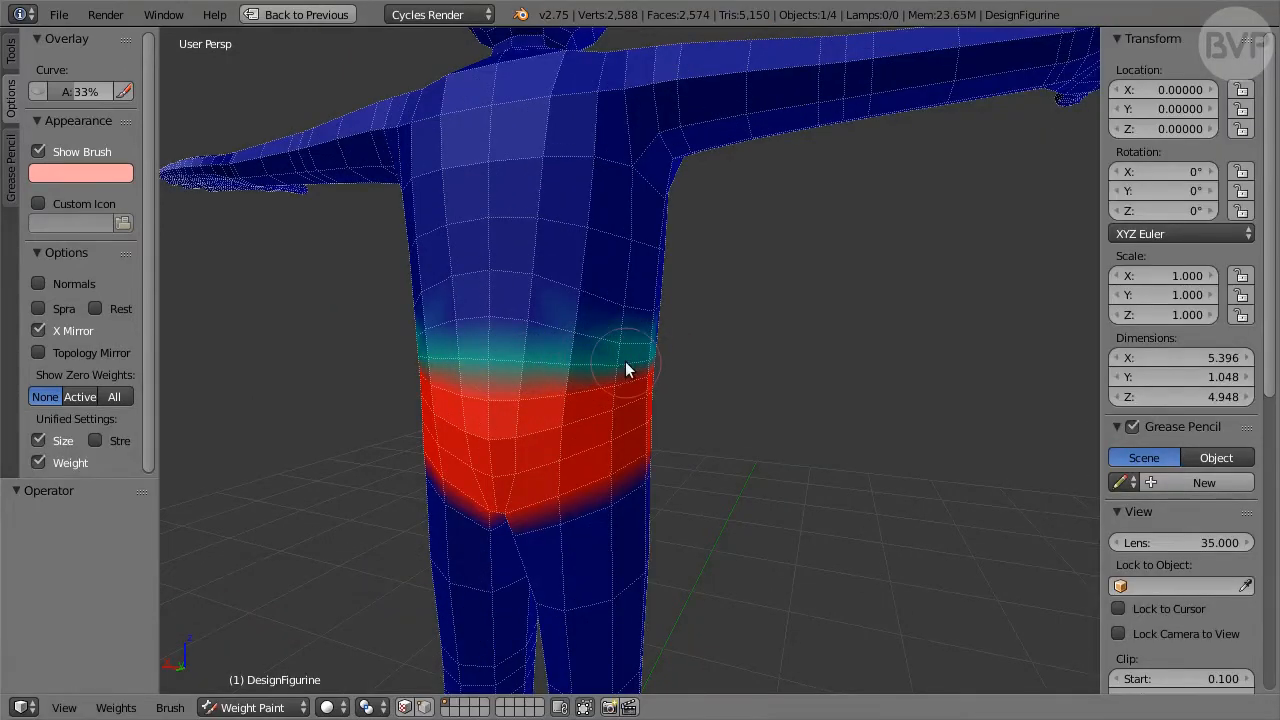
key(ctrl+z)
drag(500, 370, 663, 357)
- Complete the Hips upper falloff across the front and around the sides of the waist, undoing uneven strokes
mouse_move(663, 357)
middle_down()
mouse_move(809, 371)
mouse_move(431, 383)
mouse_move(626, 362)
middle_up()
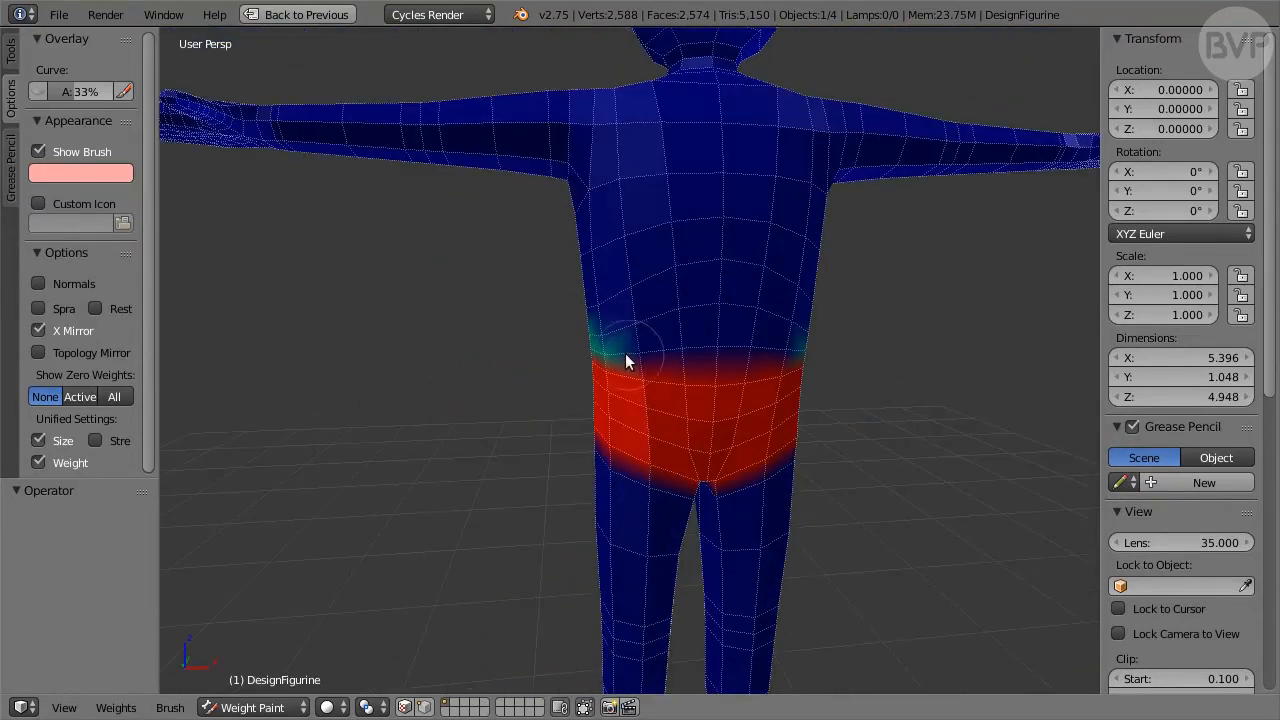
mouse_move(626, 362)
mouse_down()
mouse_move(697, 349)
mouse_move(617, 346)
mouse_move(698, 348)
mouse_up()
mouse_move(401, 412)
middle_down()
mouse_move(669, 374)
mouse_move(416, 387)
middle_up()
key(ctrl+z)
mouse_move(581, 378)
mouse_down()
mouse_move(600, 345)
mouse_move(700, 351)
mouse_move(614, 346)
mouse_up()
mouse_move(423, 436)
middle_down()
mouse_move(802, 446)
mouse_move(710, 458)
mouse_move(615, 375)
middle_up()
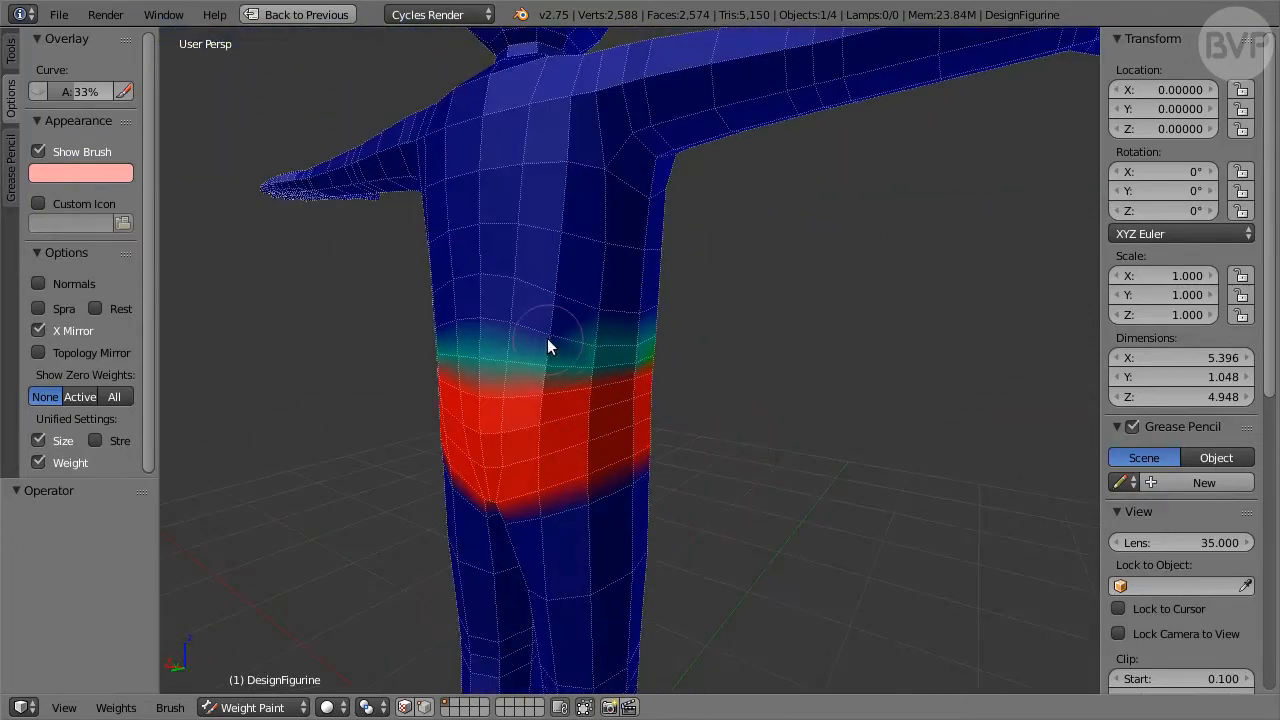
key(ctrl+z)
mouse_move(797, 406)
middle_down()
mouse_move(480, 404)
mouse_move(675, 403)
middle_up()
key(ctrl+Down)
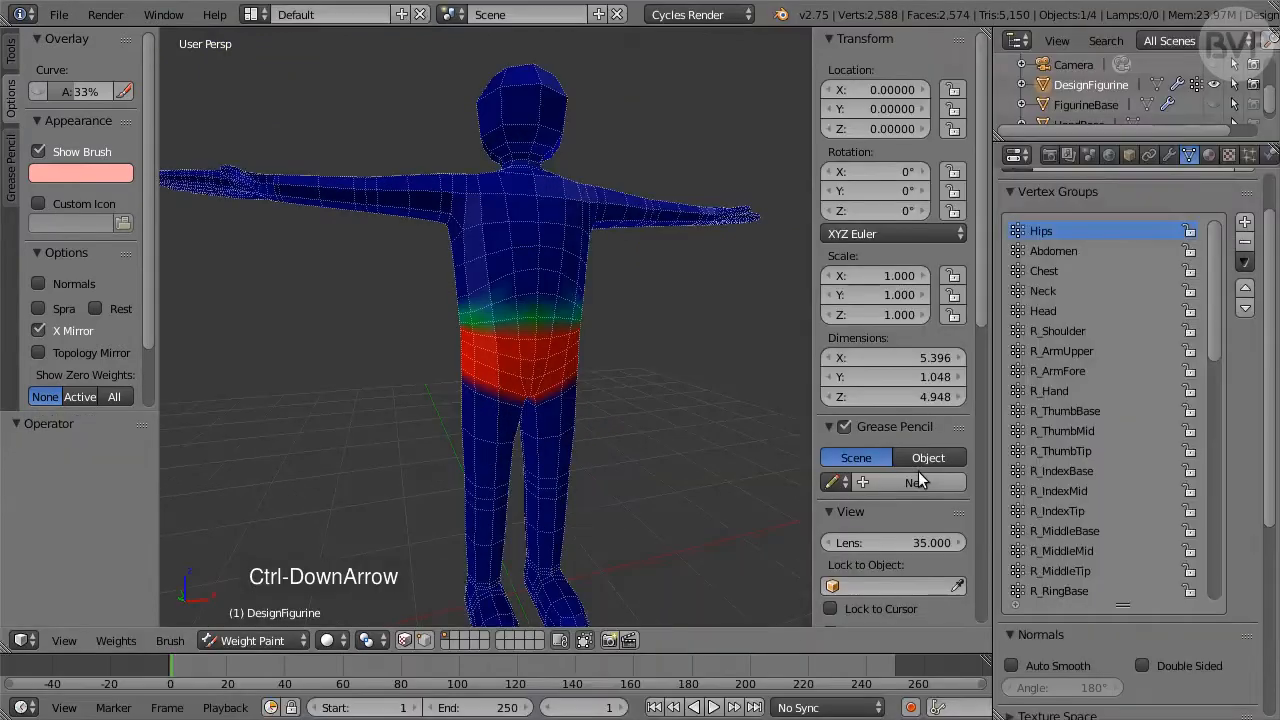
- Make Abdomen the active vertex group and paint a light falloff along its upper edge around the front, side and back
click(1066, 252)
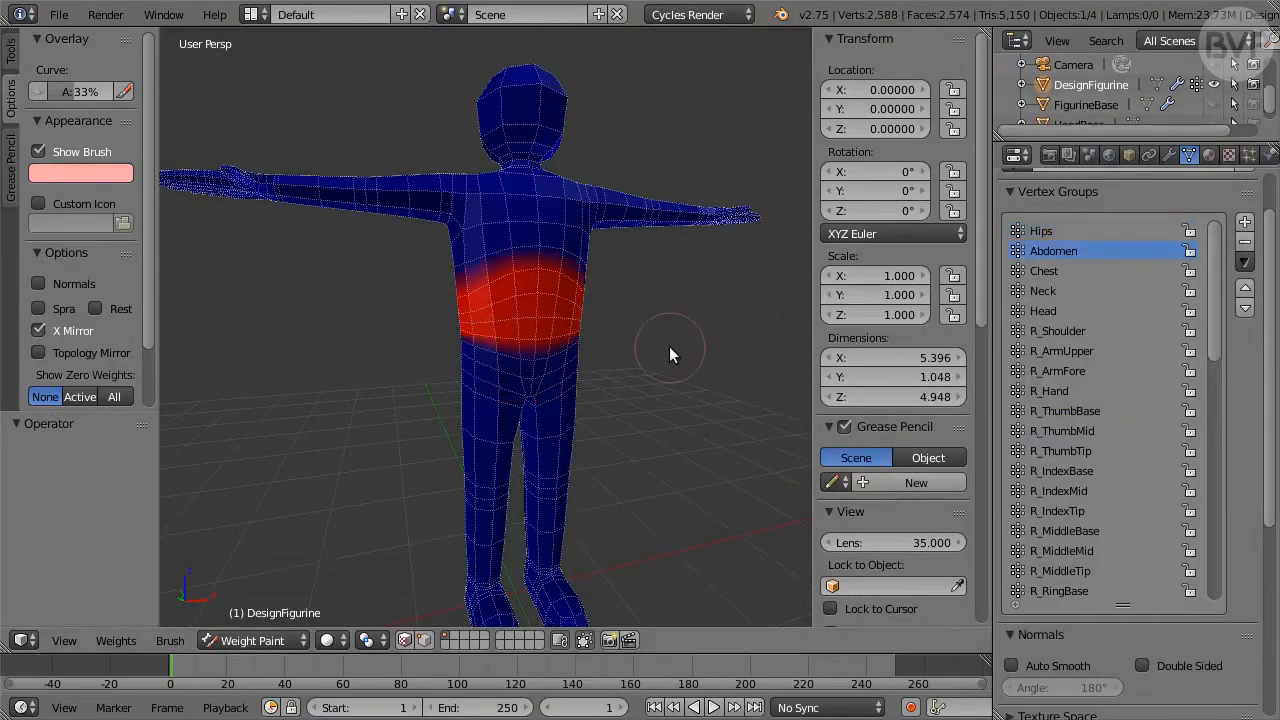
key(ctrl+Up)
middle_drag(704, 286, 684, 300)
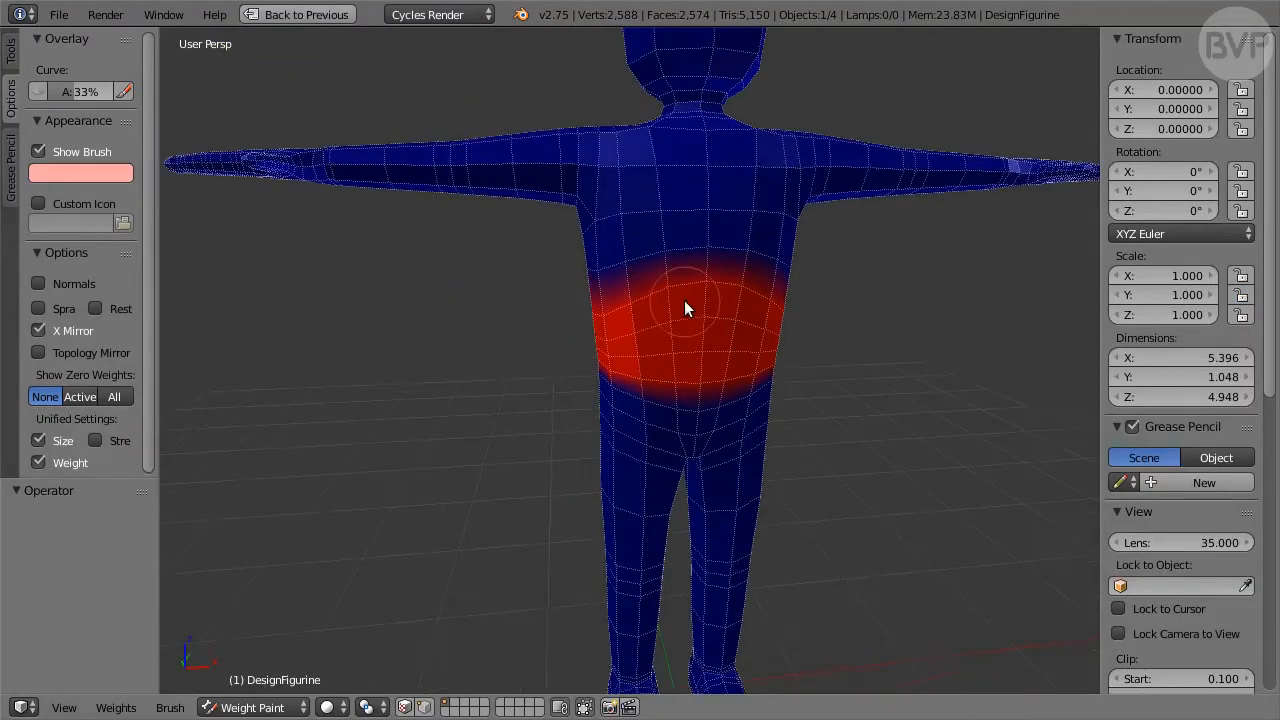
drag(706, 262, 606, 269)
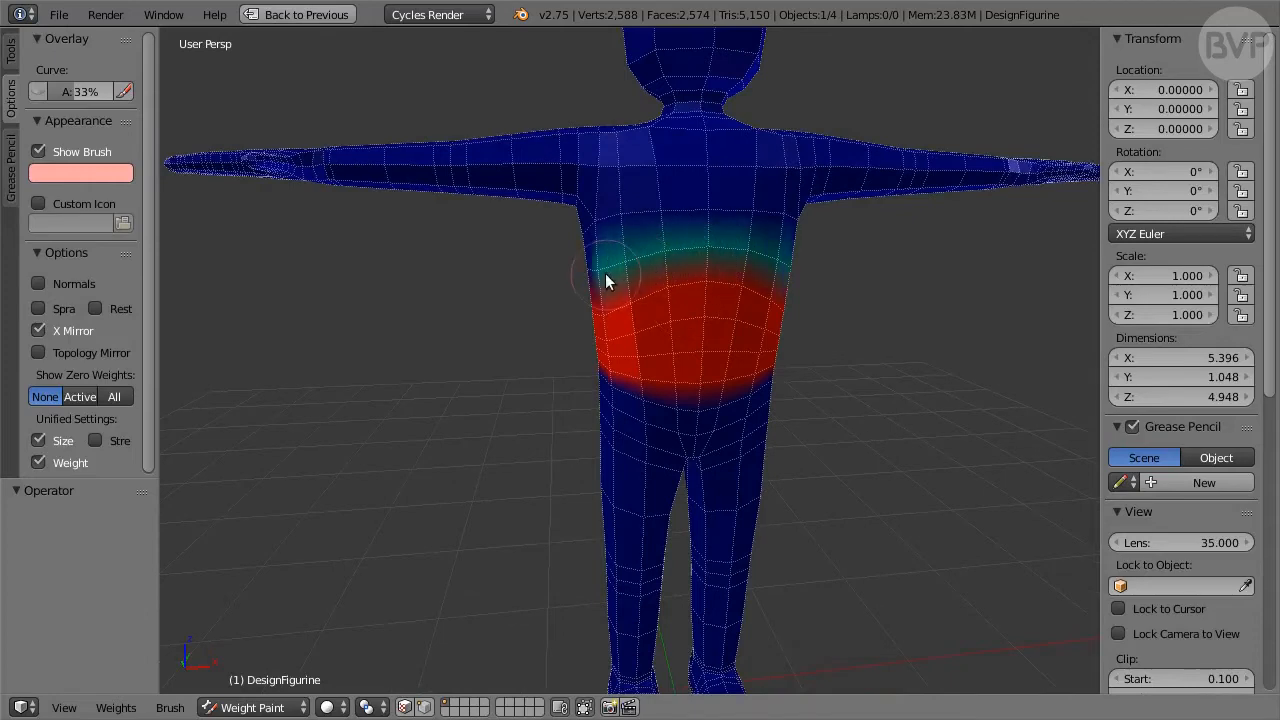
middle_drag(606, 269, 754, 271)
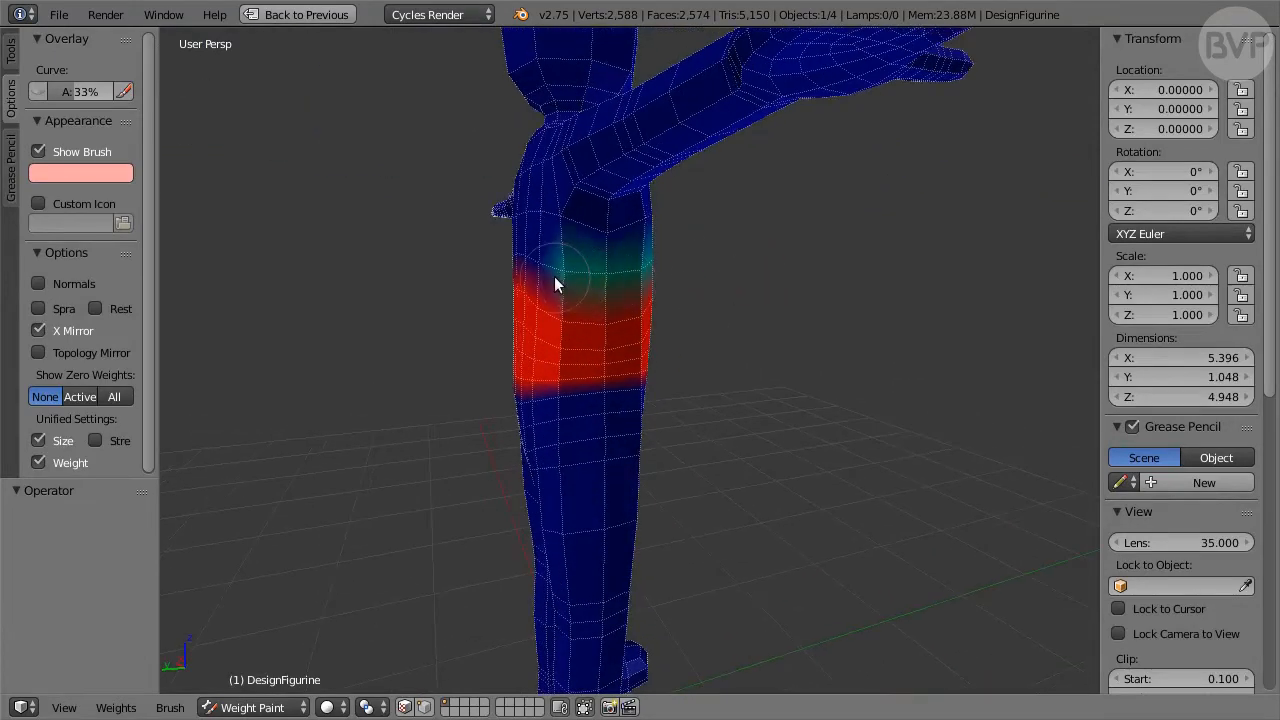
middle_drag(557, 280, 606, 274)
drag(606, 274, 540, 274)
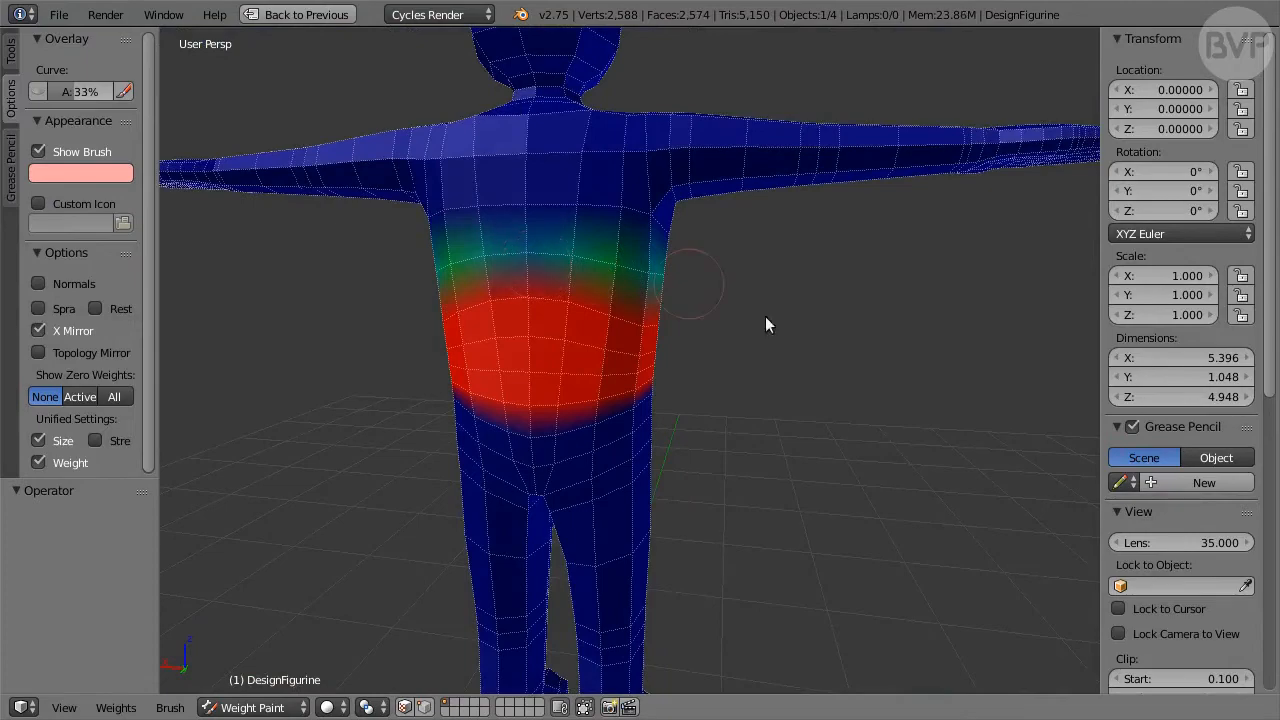
- Paint a light falloff along the lower edge of the Abdomen weights across the front and side
middle_drag(886, 375, 500, 349)
drag(719, 399, 617, 387)
middle_drag(596, 382, 801, 374)
drag(605, 396, 528, 400)
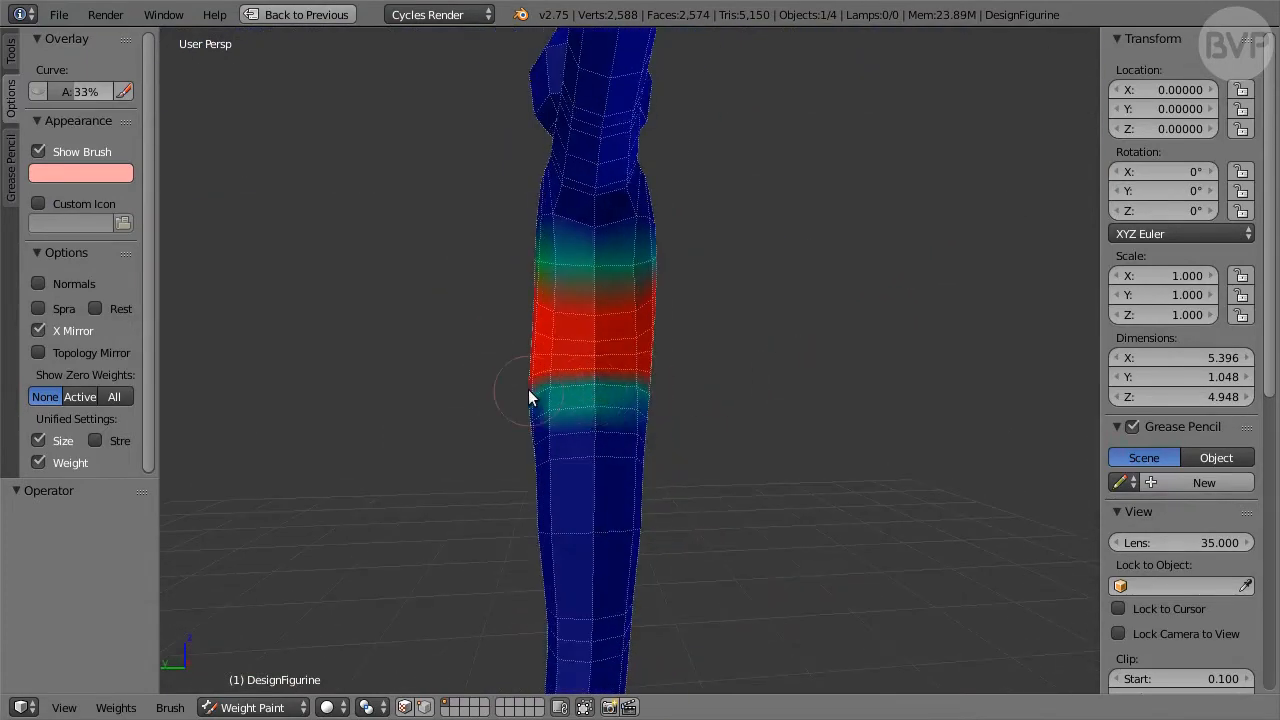
middle_drag(528, 400, 663, 381)
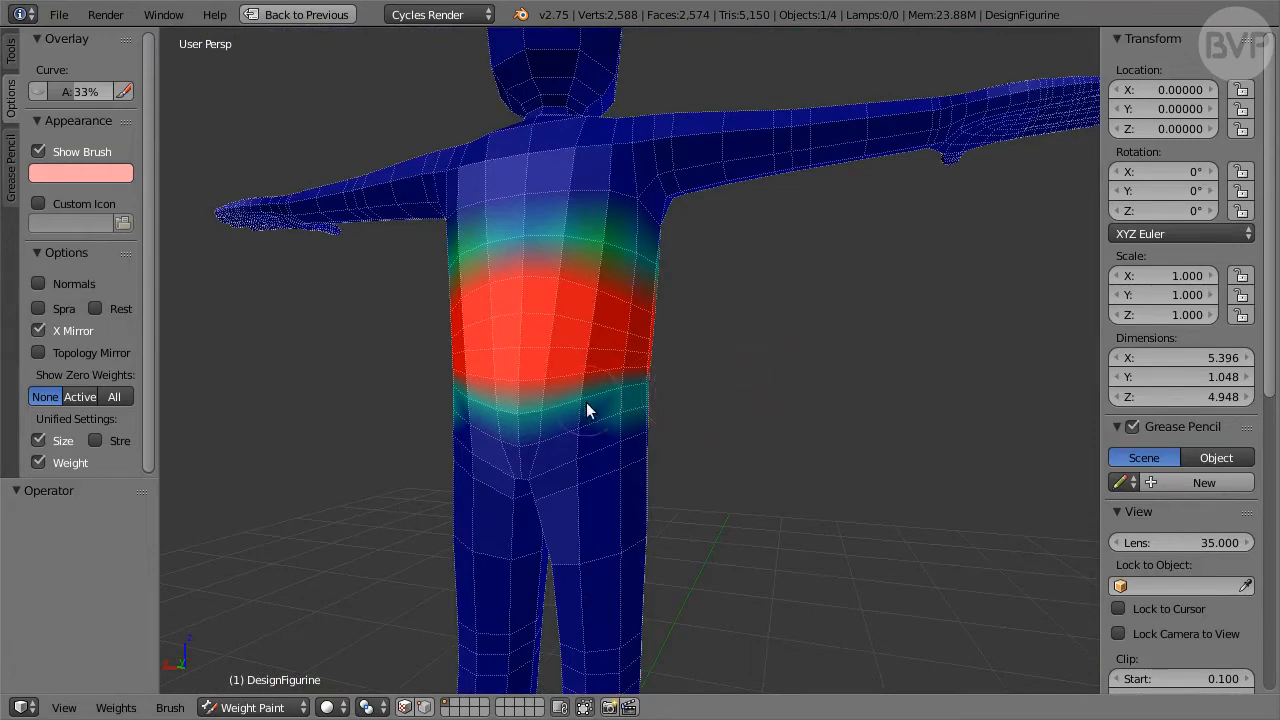
- Undo the uneven strokes and repaint the Abdomen lower falloff along the side and back
drag(585, 403, 620, 405)
key(ctrl+z)
middle_drag(790, 400, 677, 398)
key(ctrl+z)
drag(610, 388, 561, 391)
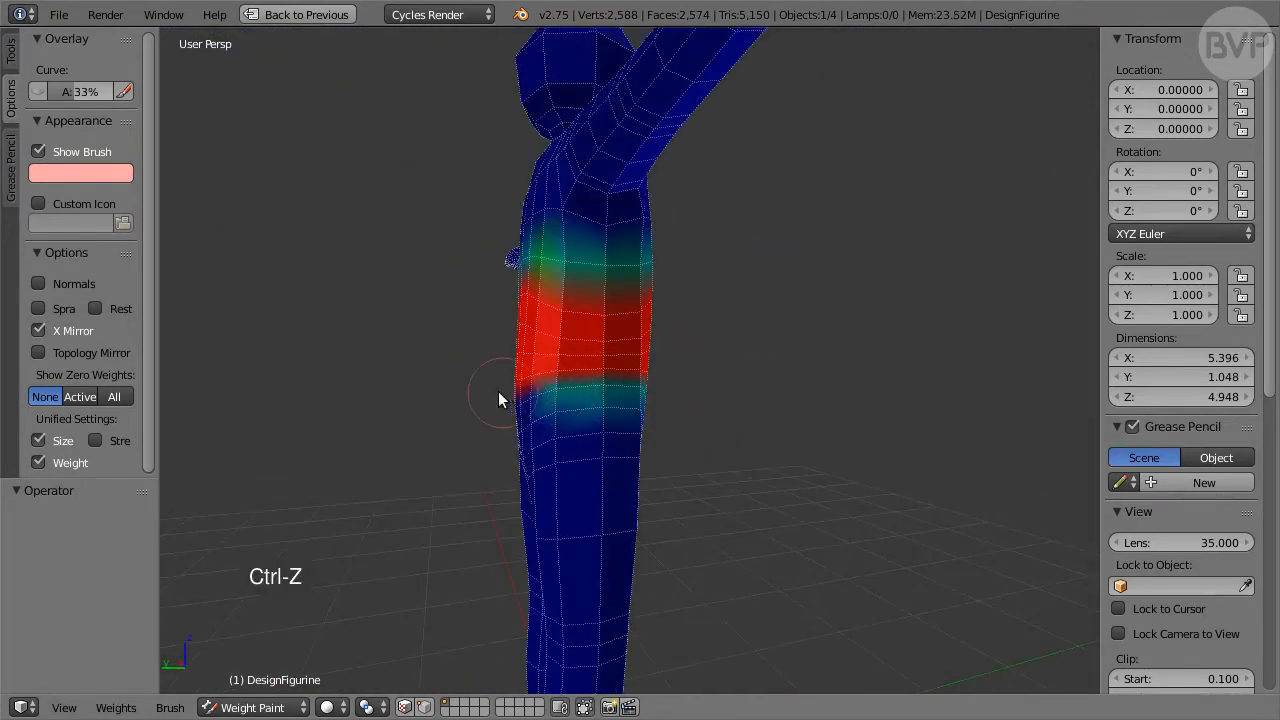
middle_drag(500, 398, 623, 400)
drag(623, 400, 531, 424)
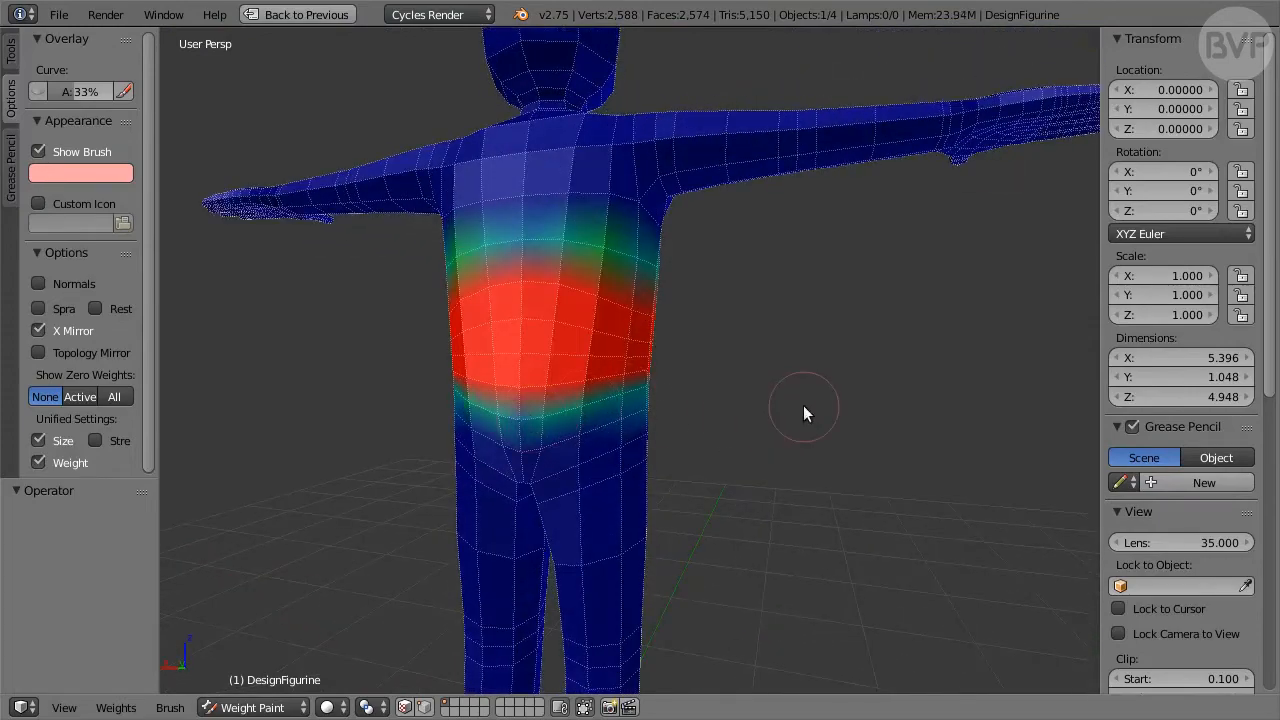
middle_drag(803, 405, 406, 402)
key(ctrl+Down)
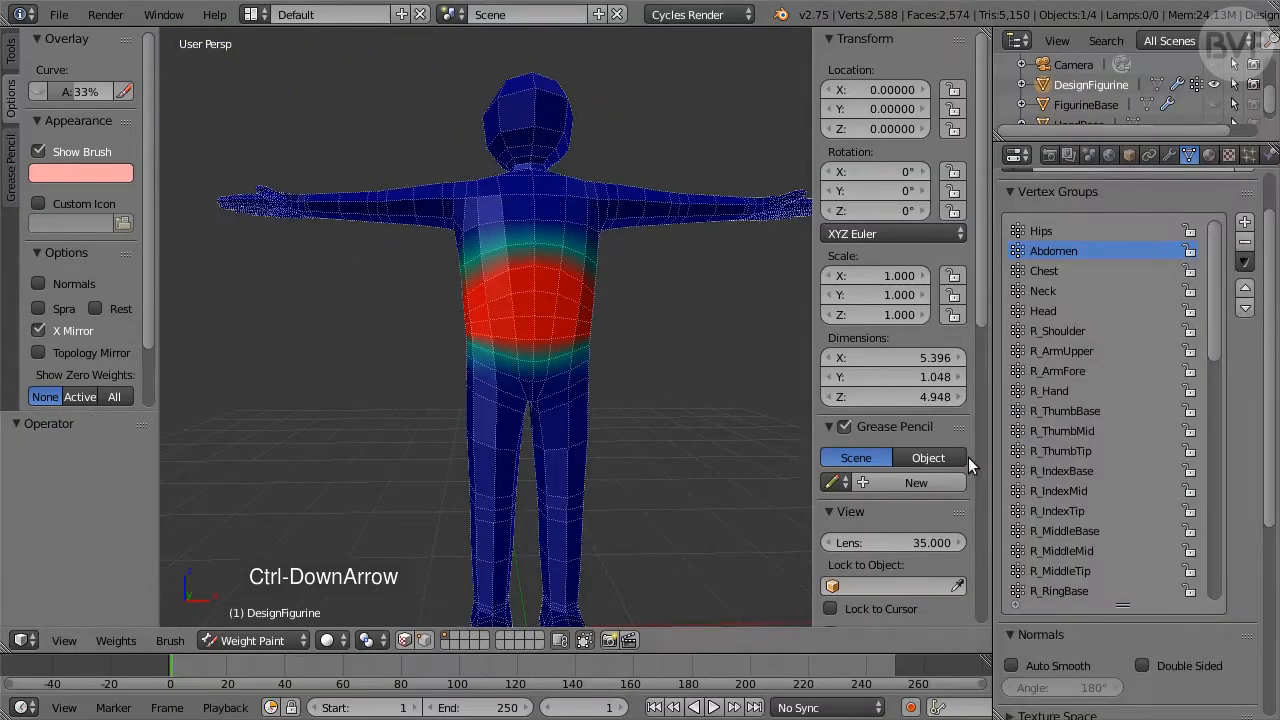
- Make Chest the active vertex group and paint a light falloff along its lower edge across the front and side
click(1057, 272)
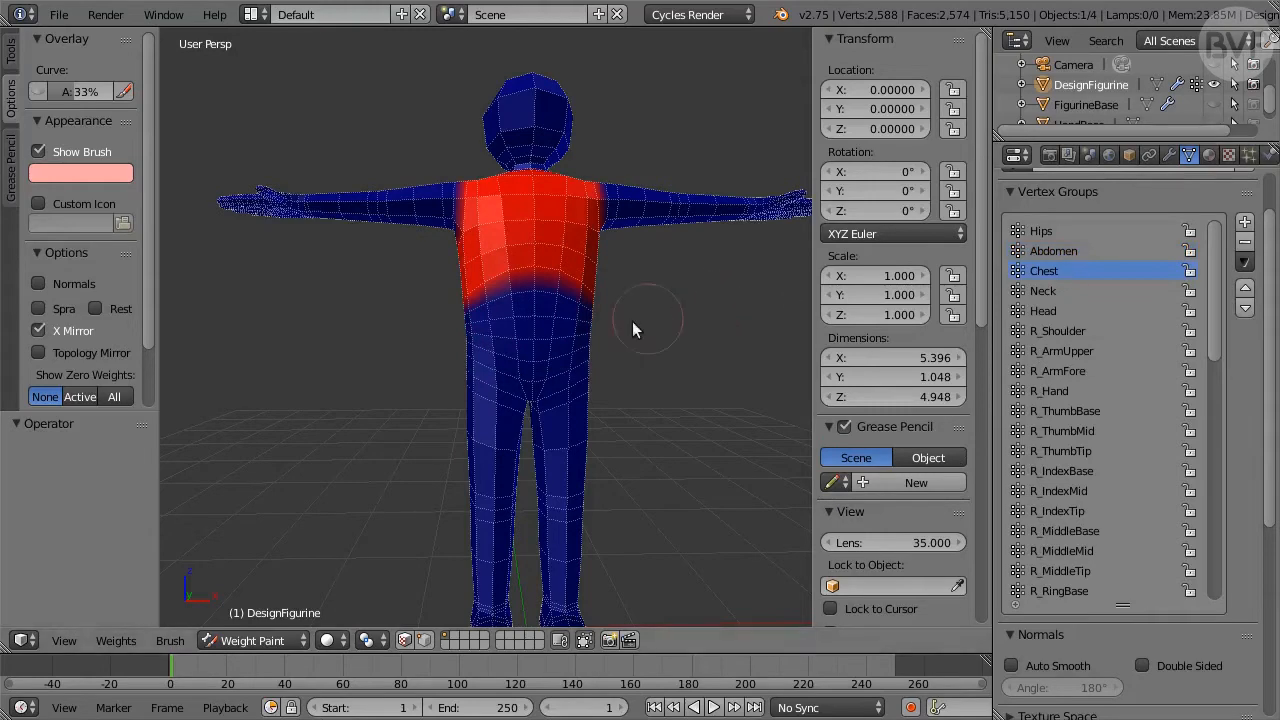
key(ctrl+Up)
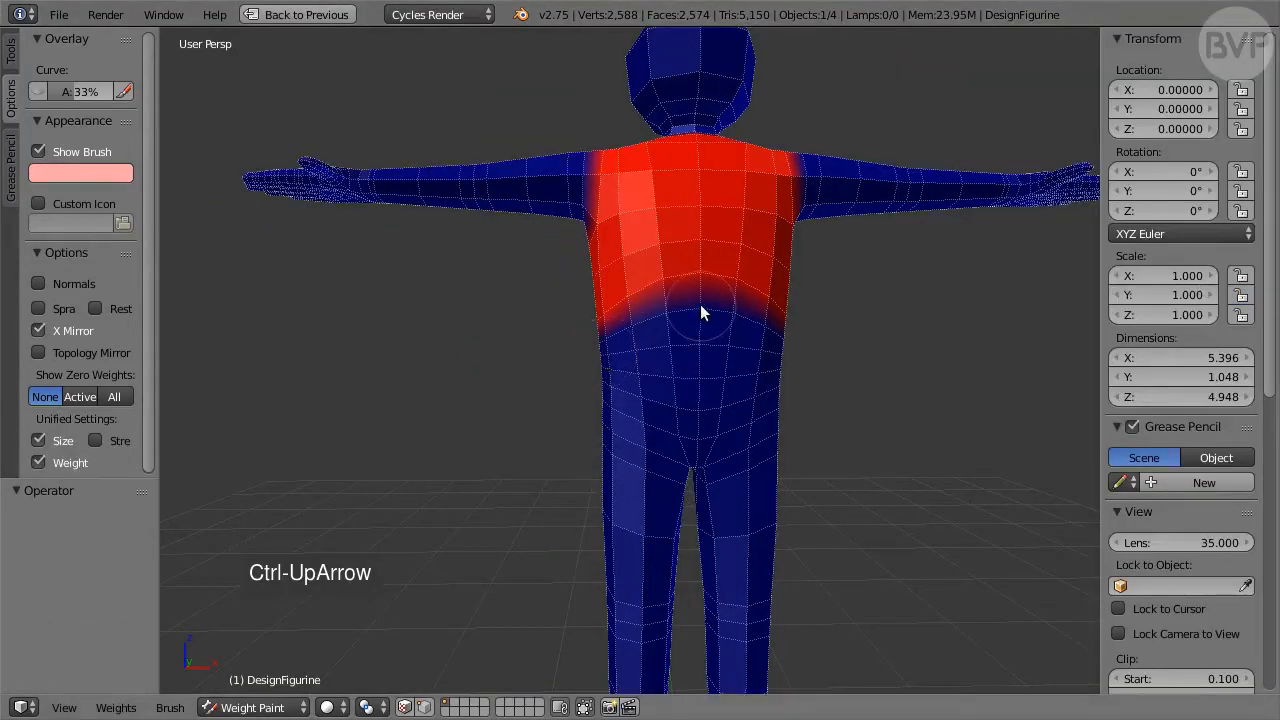
drag(700, 311, 632, 327)
mouse_move(608, 337)
middle_down()
mouse_move(697, 349)
mouse_move(865, 322)
middle_up()
drag(600, 342, 549, 334)
middle_drag(549, 334, 669, 357)
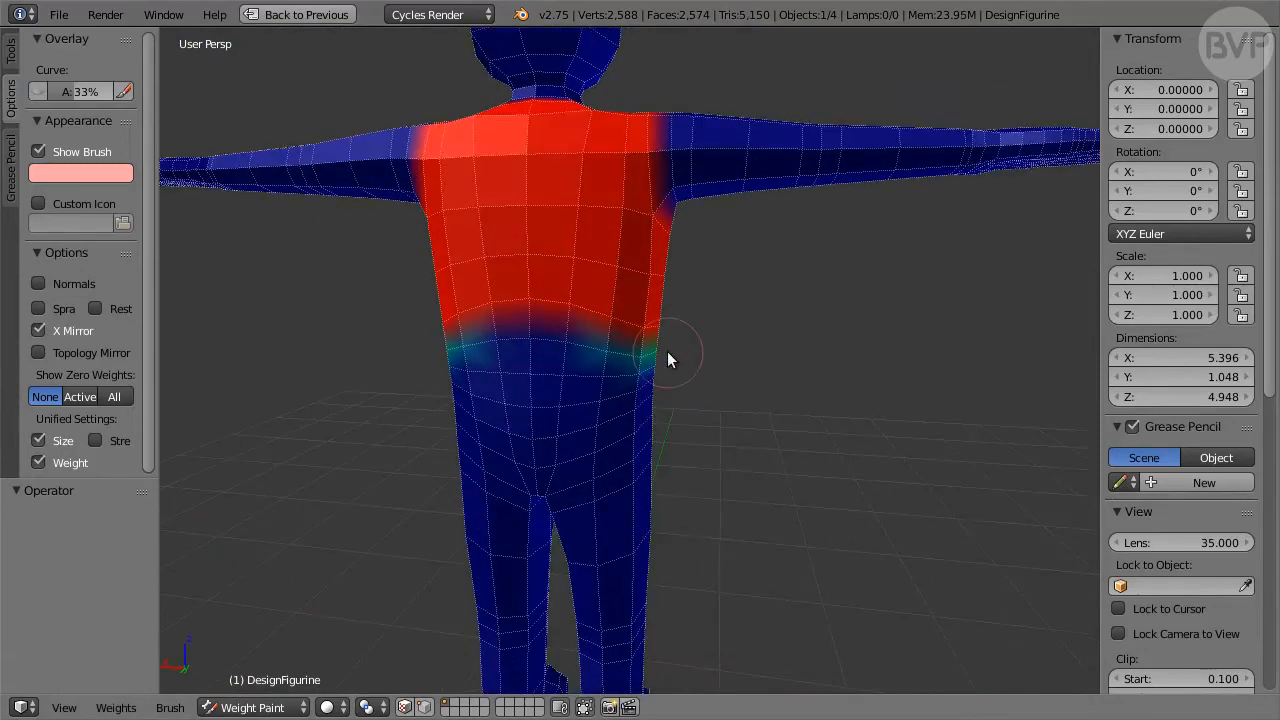
- Try to paint the Chest lower falloff across the back, undoing the uneven strokes
drag(669, 357, 530, 342)
key(ctrl+z)
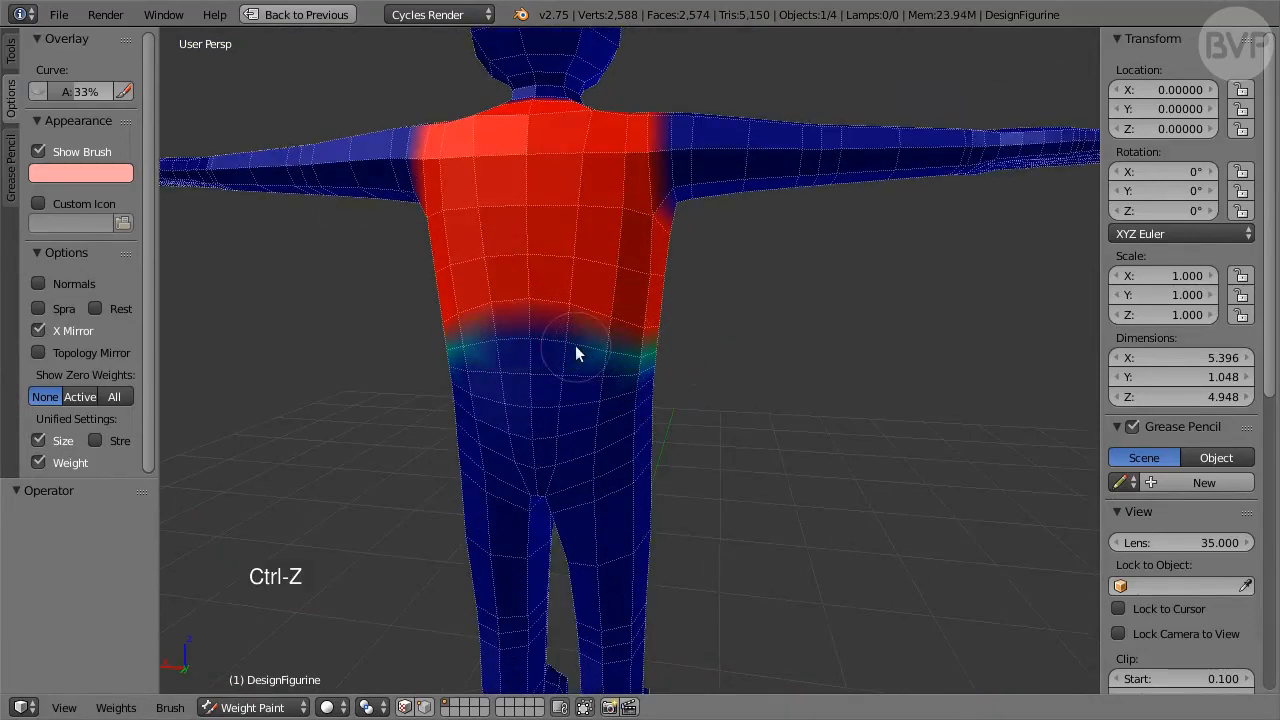
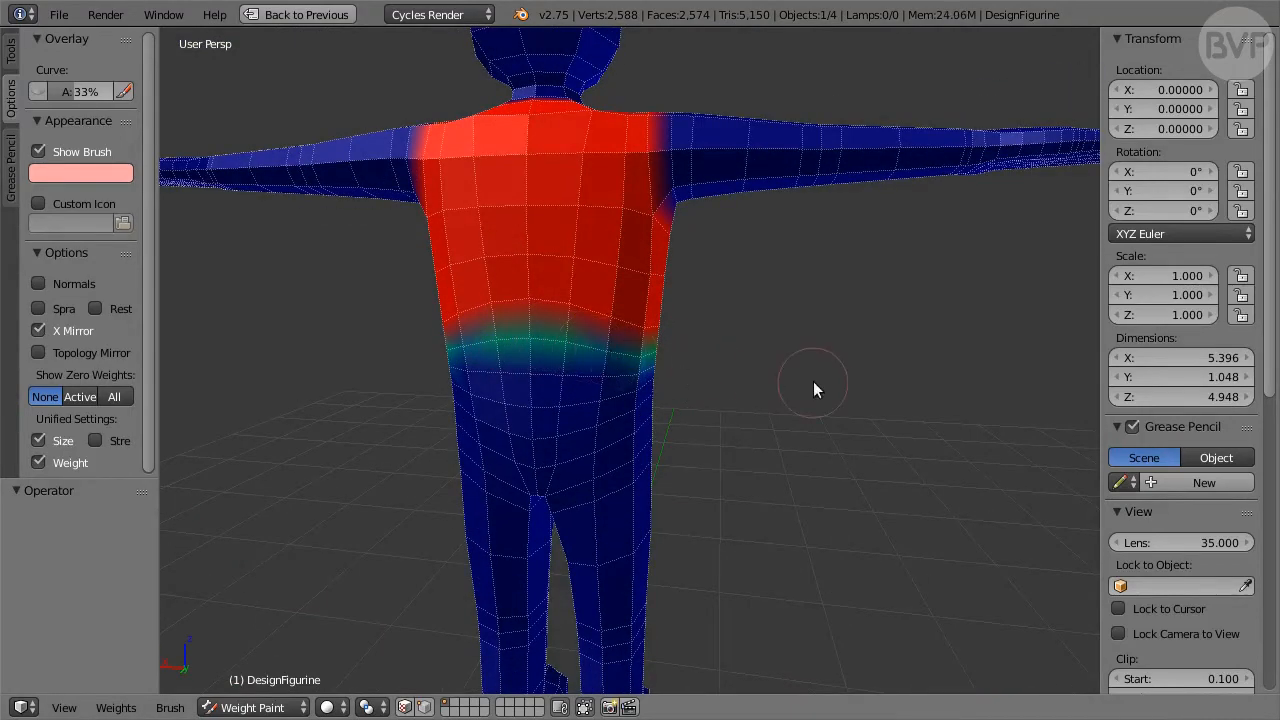
middle_drag(813, 382, 777, 380)
key(ctrl+z)
drag(583, 349, 571, 349)
key(ctrl+z)
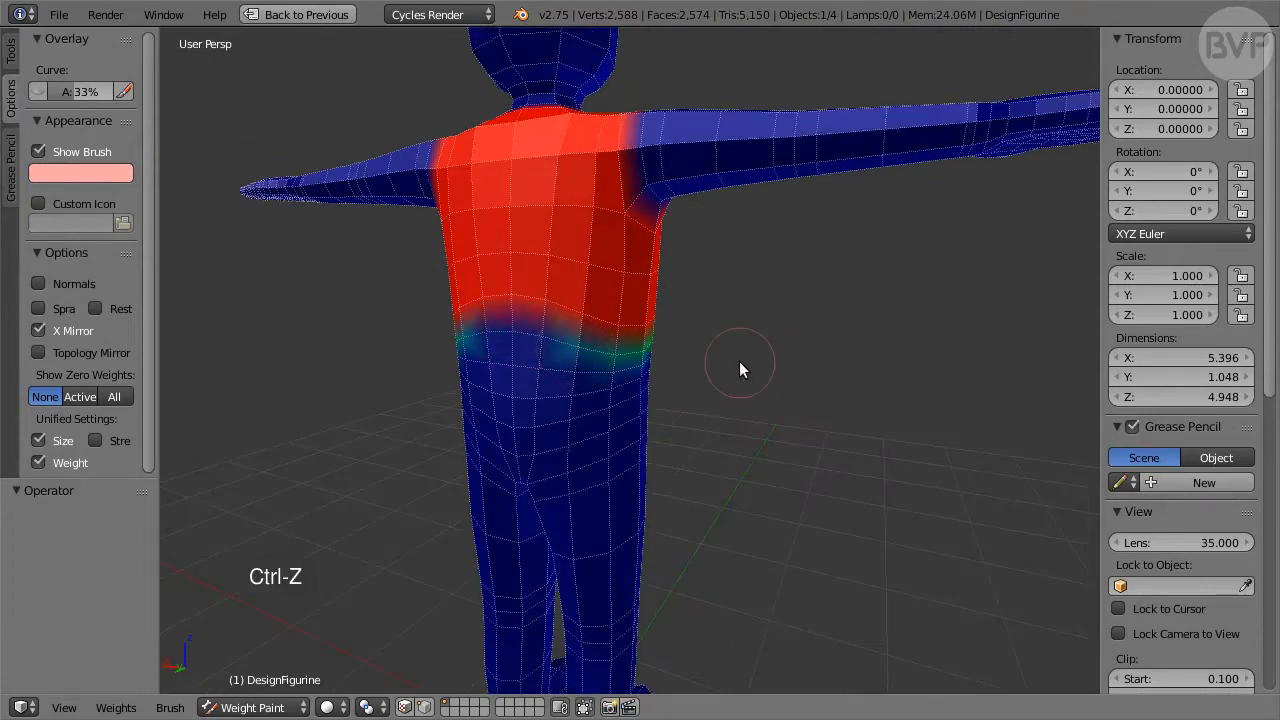
middle_drag(800, 360, 634, 343)
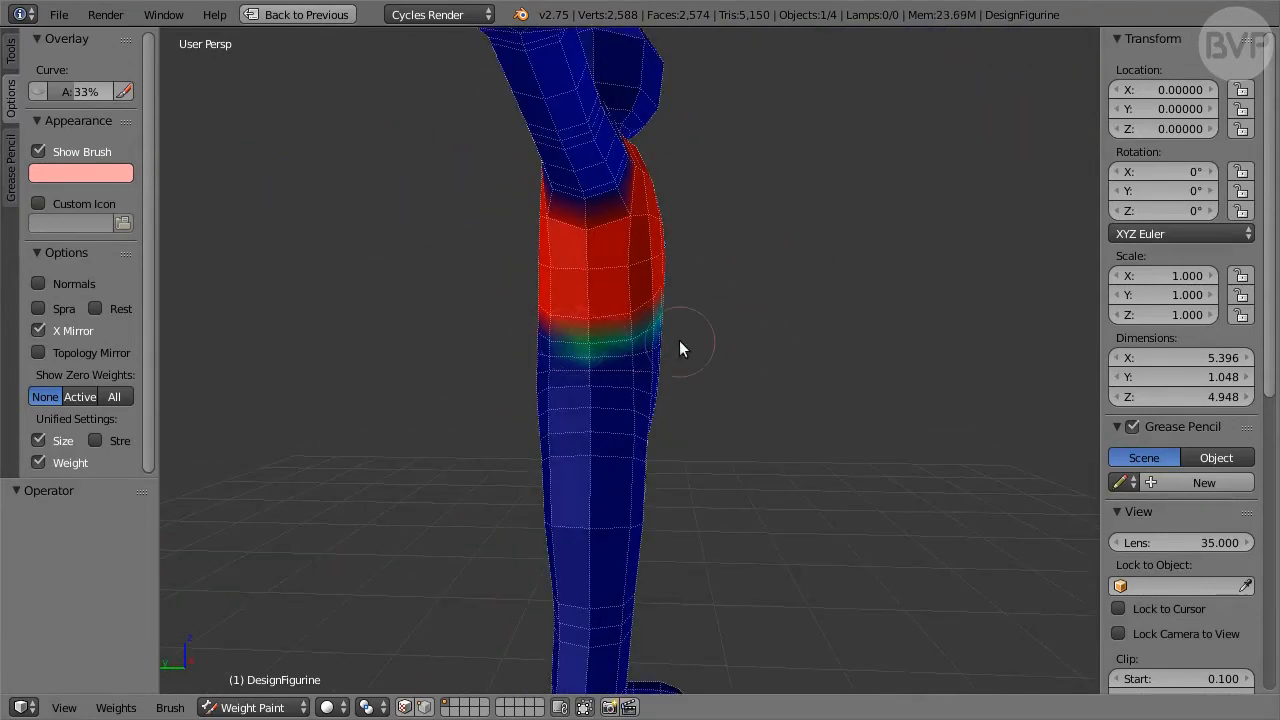
key(ctrl+z)
- Paint an even falloff along the lower edge of the Chest weights across the back
scroll(680, 343, up, 2)
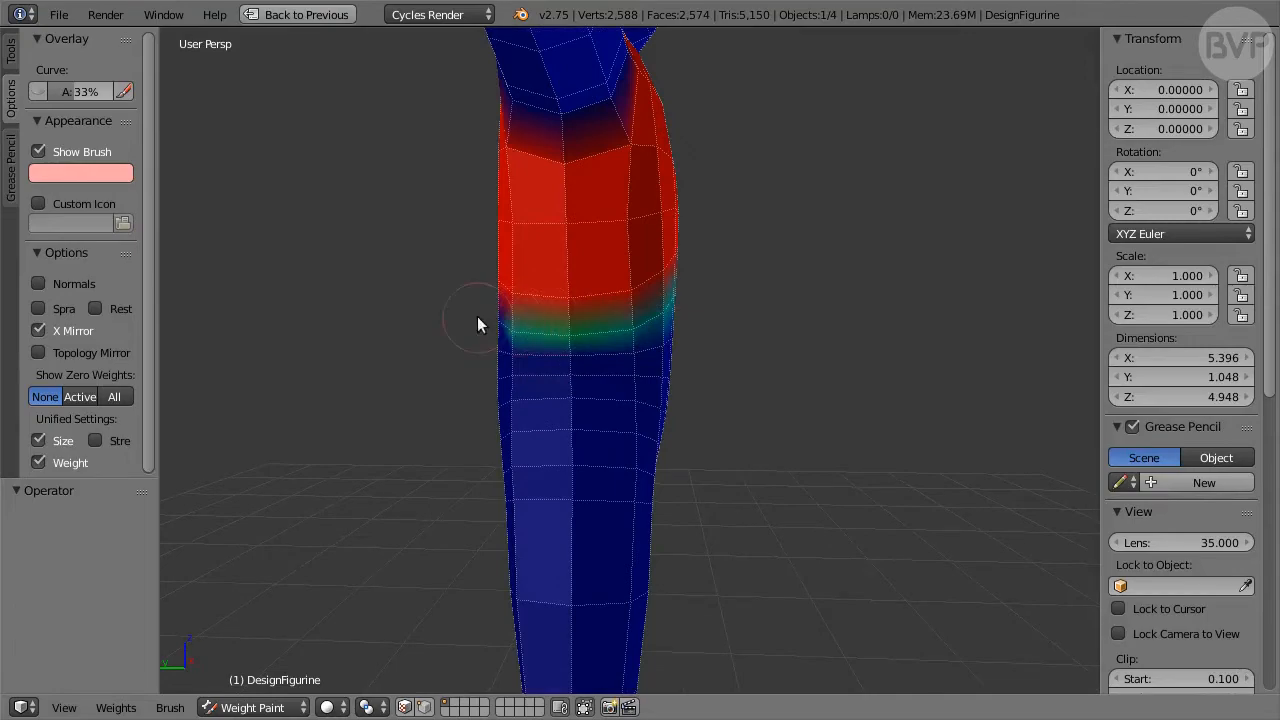
middle_drag(477, 316, 610, 328)
mouse_move(610, 328)
mouse_down()
mouse_move(479, 310)
mouse_move(425, 318)
mouse_up()
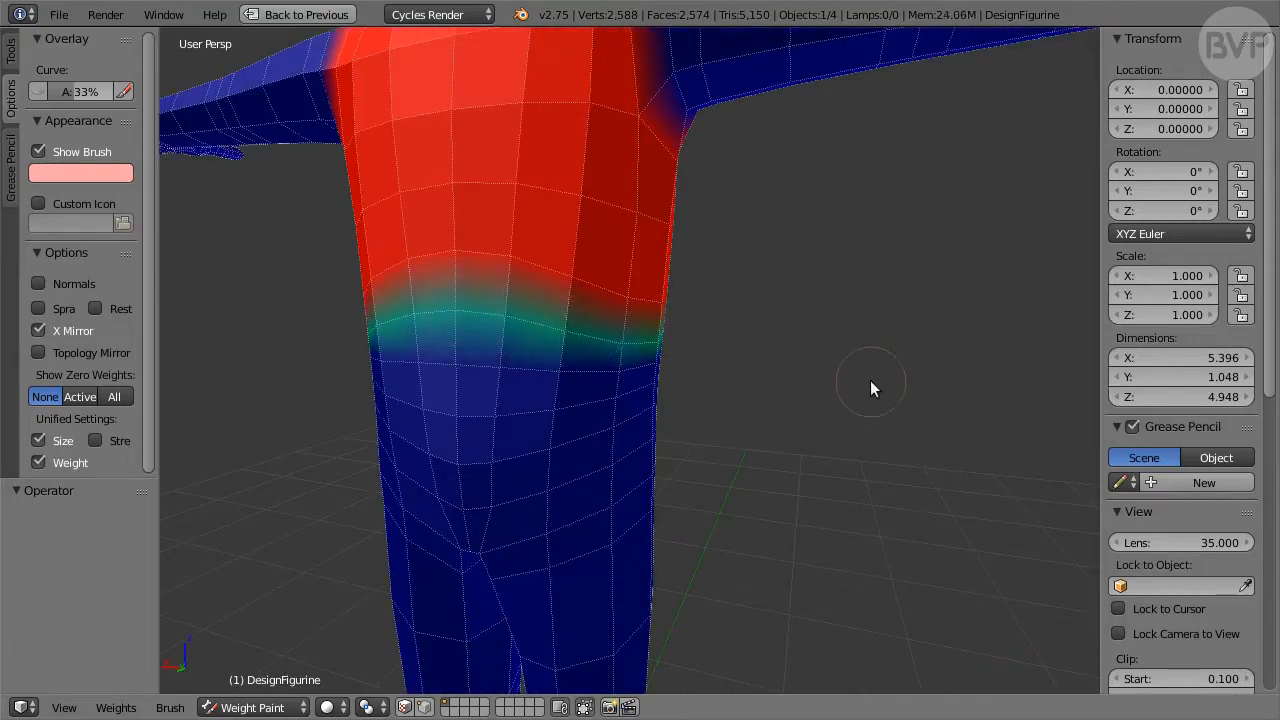
scroll(870, 388, down, 2)
- Try to extend the Chest weights into the right armpit, then undo the stroke
middle_drag(895, 383, 689, 377)
middle_drag(800, 380, 690, 408)
middle_drag(840, 365, 769, 325)
scroll(481, 367, up, 3)
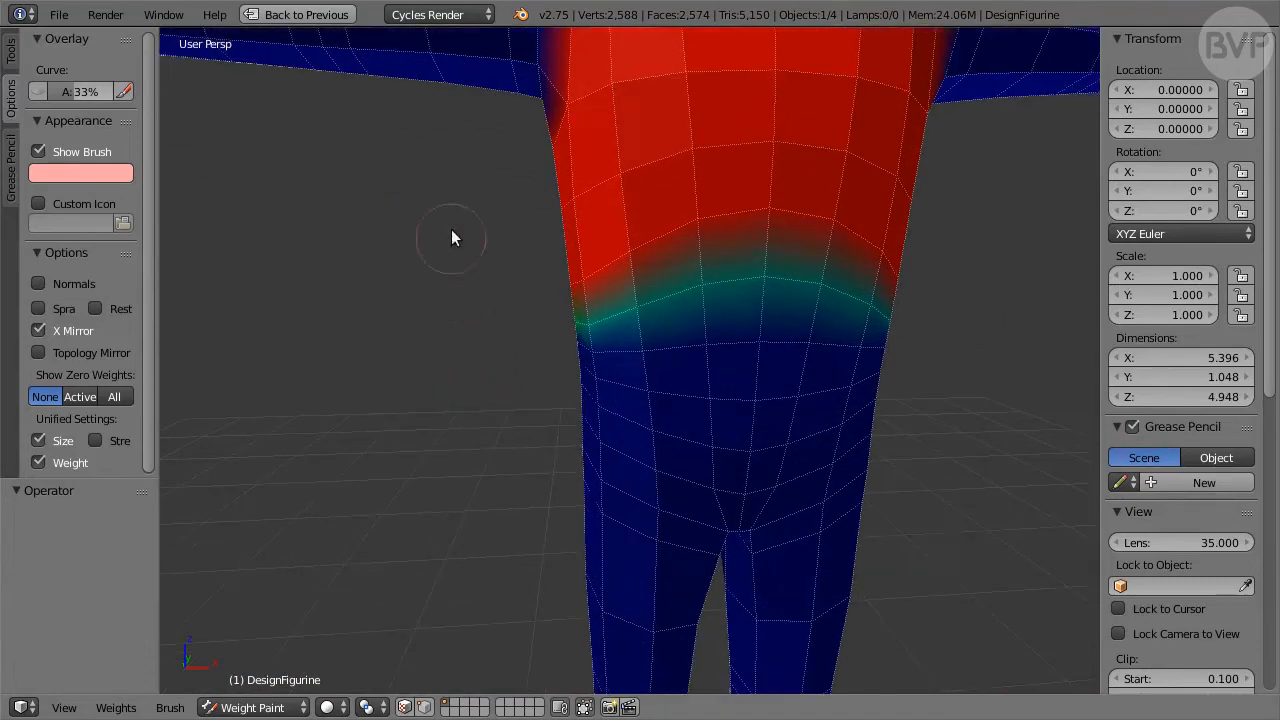
middle_drag(451, 229, 634, 373)
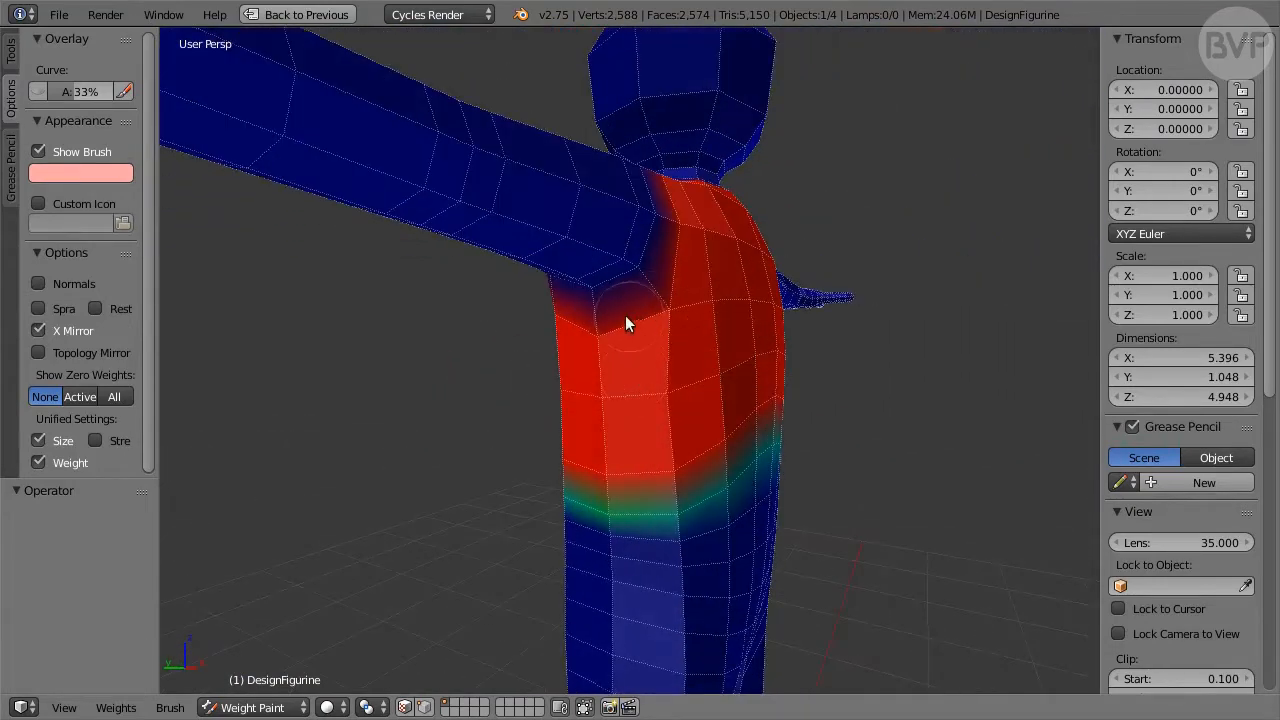
mouse_move(600, 318)
mouse_down()
mouse_move(577, 320)
mouse_move(650, 280)
mouse_up()
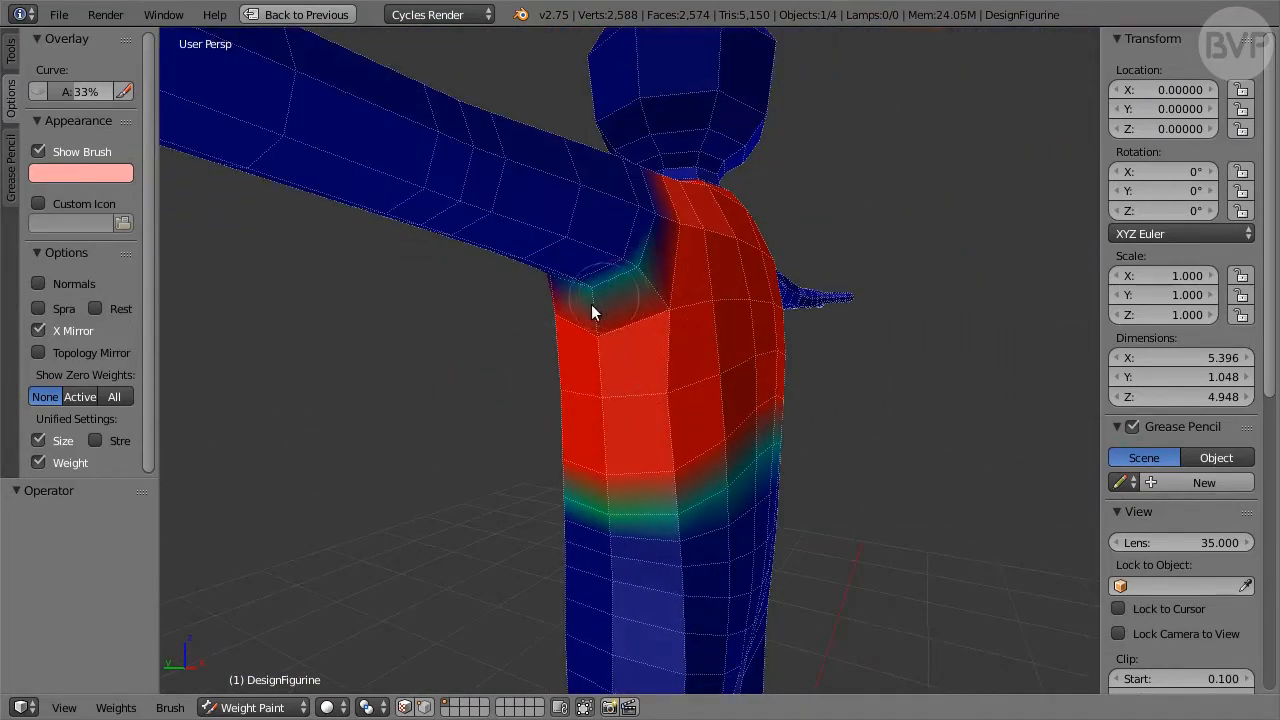
mouse_move(517, 314)
middle_down()
mouse_move(451, 337)
mouse_move(494, 329)
middle_up()
key(ctrl+z)
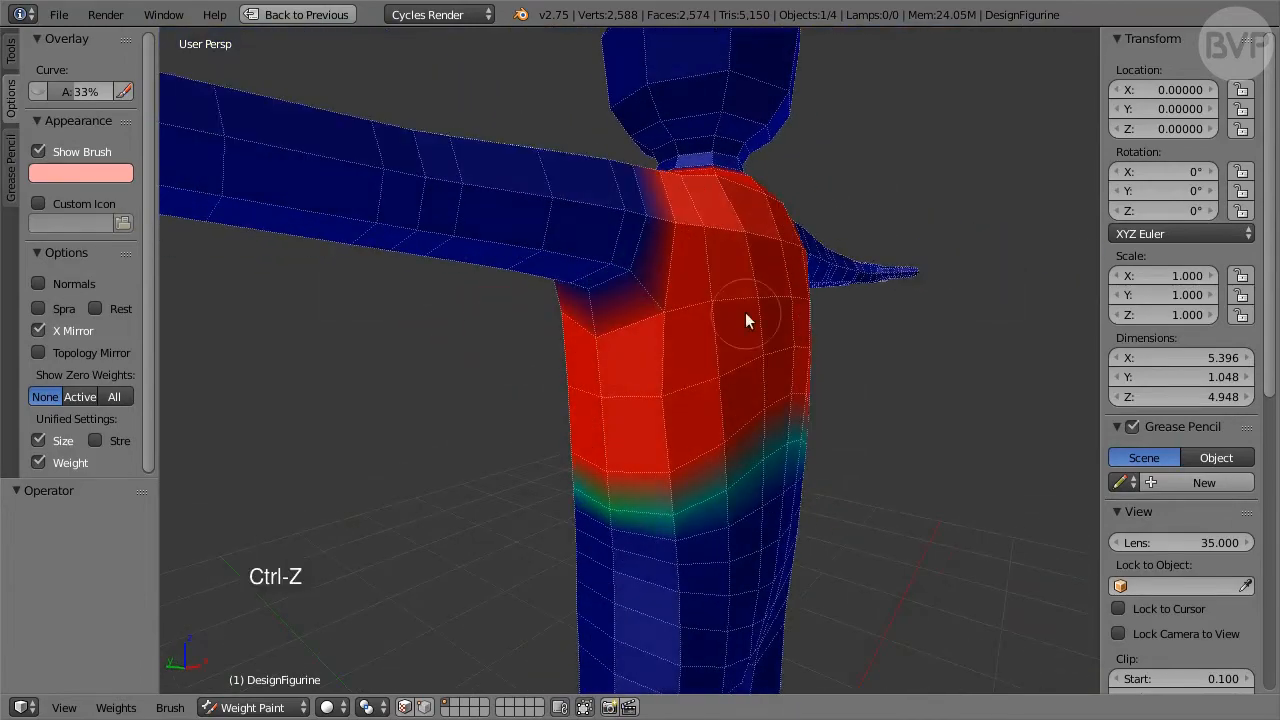
- Paint a light falloff of the Chest weights into the right armpit, covering both its front and back sides
middle_drag(745, 320, 700, 329)
drag(620, 289, 586, 306)
mouse_move(586, 306)
middle_down()
mouse_move(641, 325)
mouse_move(794, 320)
middle_up()
drag(660, 300, 649, 286)
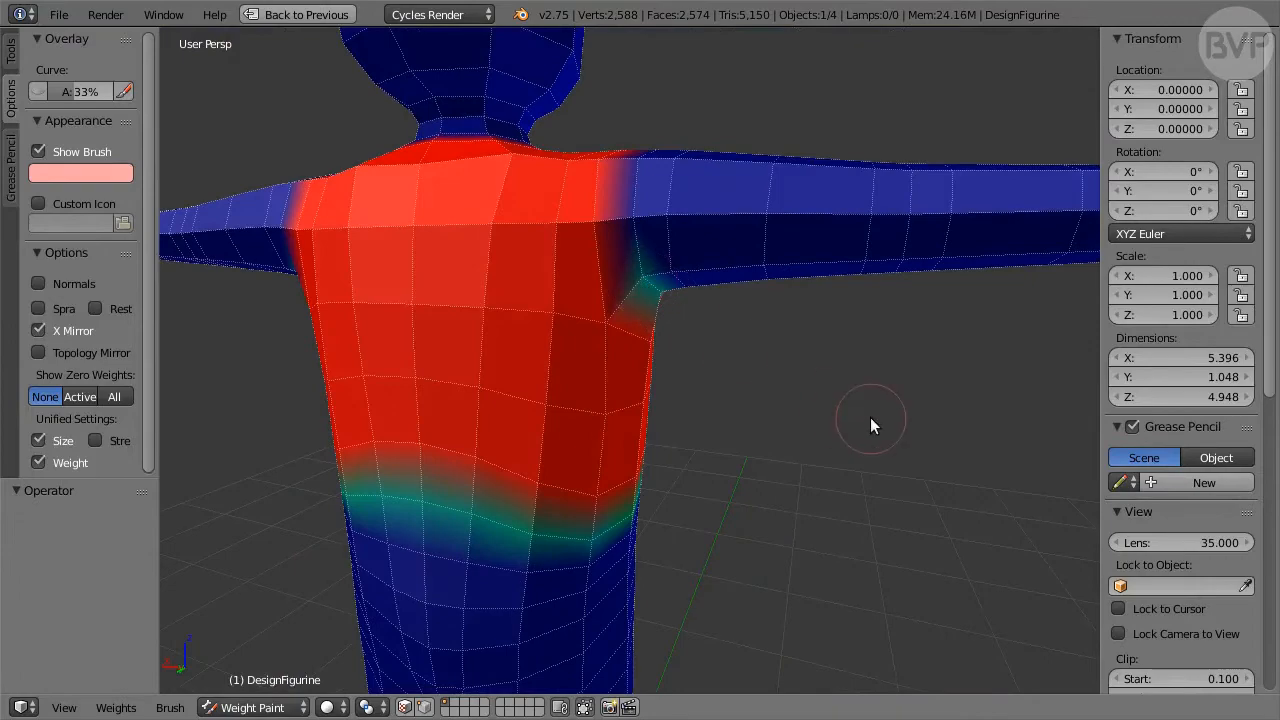
mouse_move(870, 424)
middle_down()
mouse_move(643, 386)
mouse_move(649, 338)
middle_up()
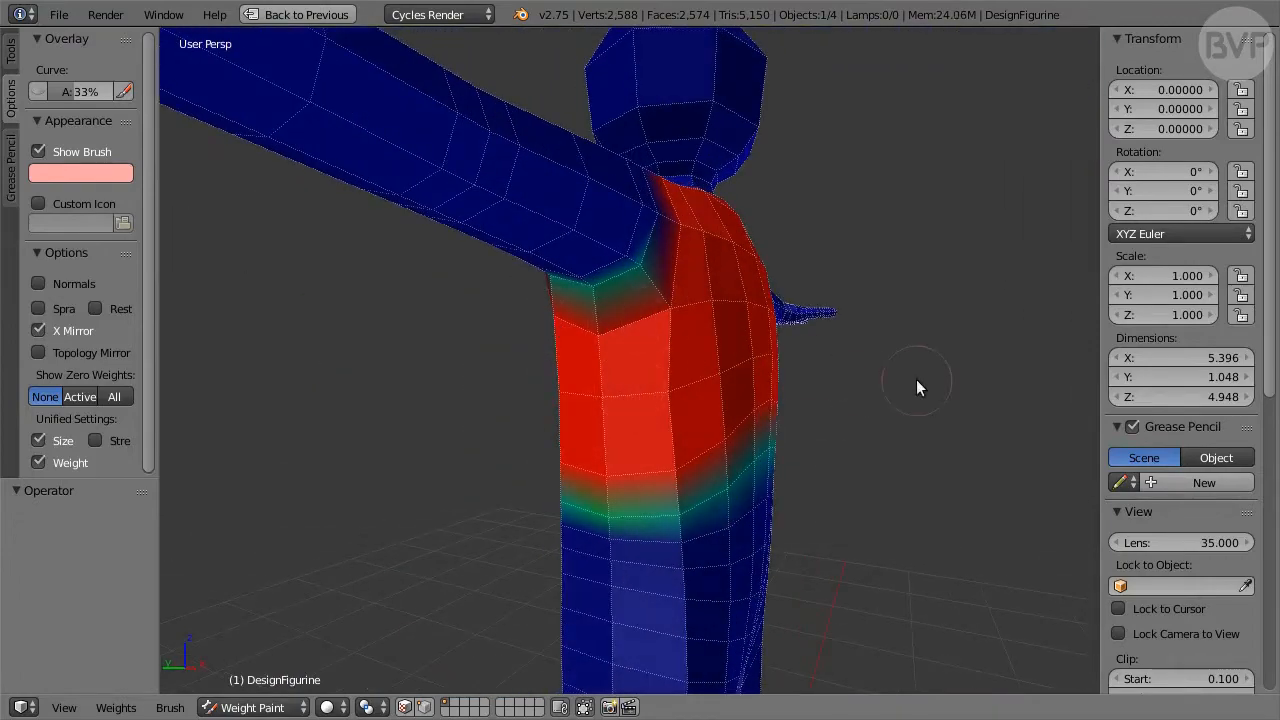
middle_drag(918, 388, 837, 306)
- Make R_Shoulder the active vertex group and paint a light falloff over the top of the shoulder towards the neck
key(ctrl+Down)
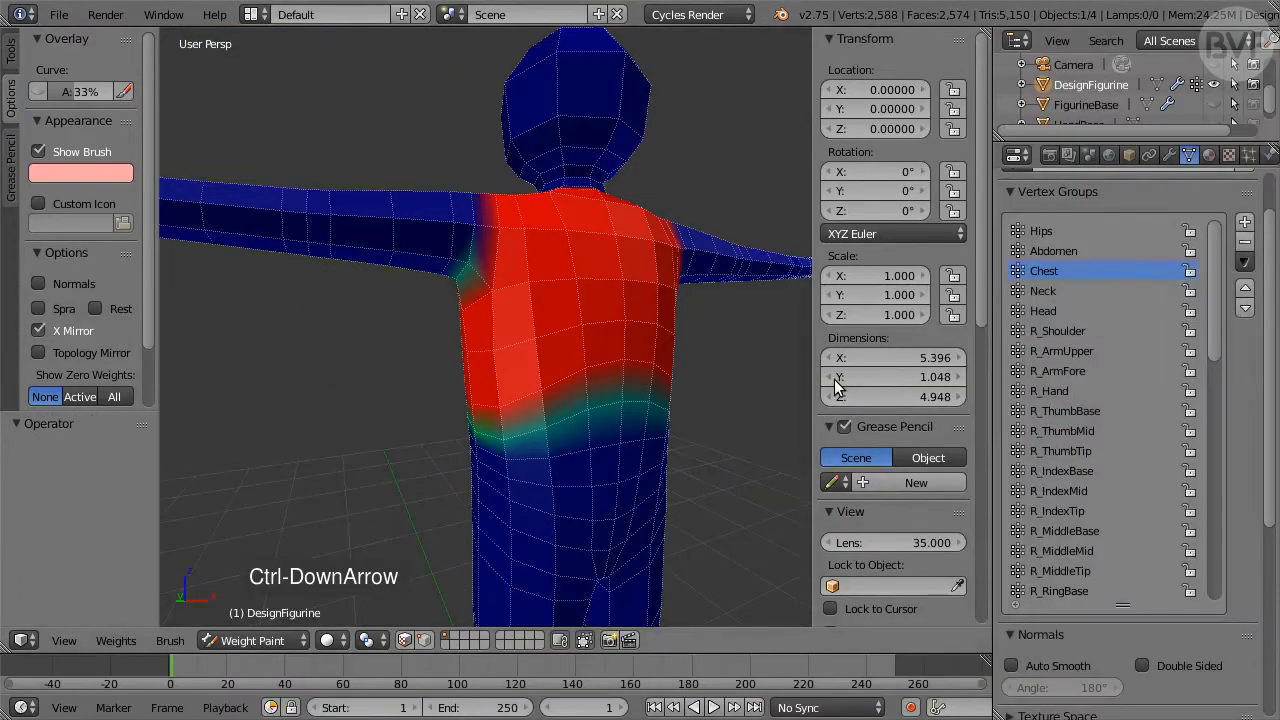
click(1062, 332)
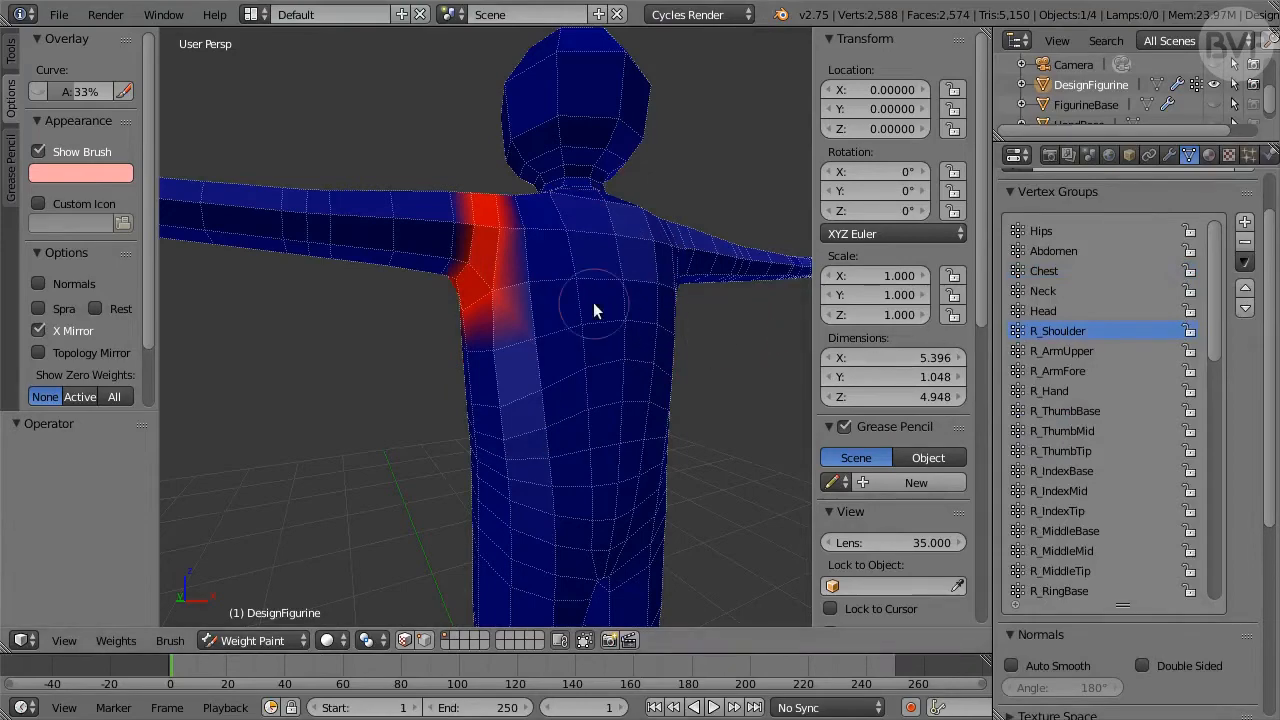
key(ctrl+Up)
middle_drag(694, 180, 1038, 320)
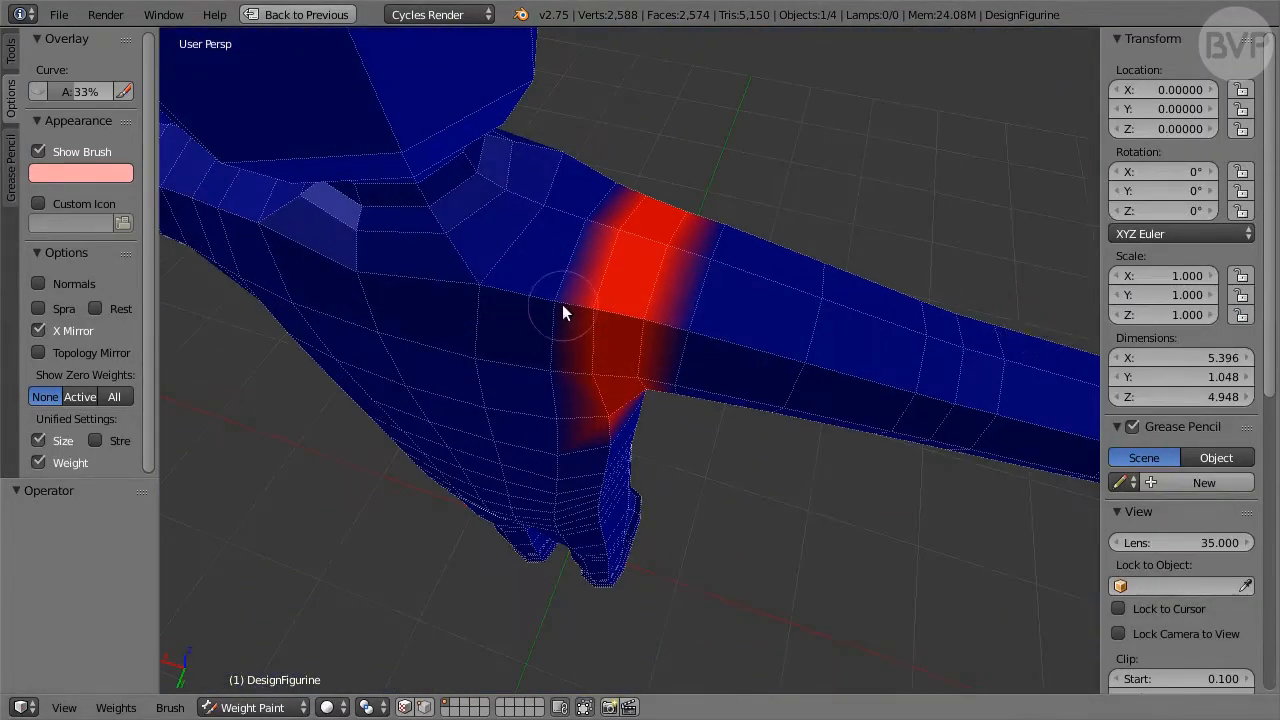
drag(562, 304, 586, 234)
middle_drag(586, 234, 311, 187)
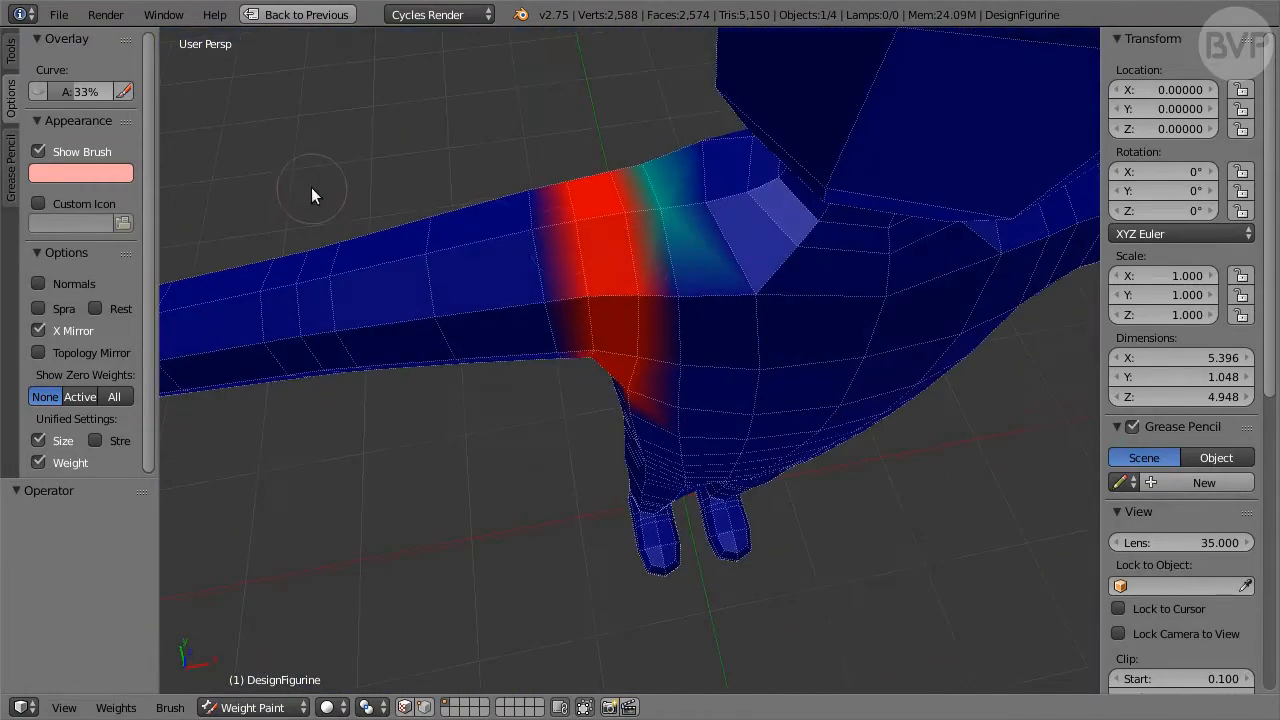
drag(693, 287, 660, 283)
middle_drag(747, 558, 725, 405)
- Set the brush blending to Subtract and reduce the R_Shoulder weights around the armpit on the front, side and back
click(11, 50)
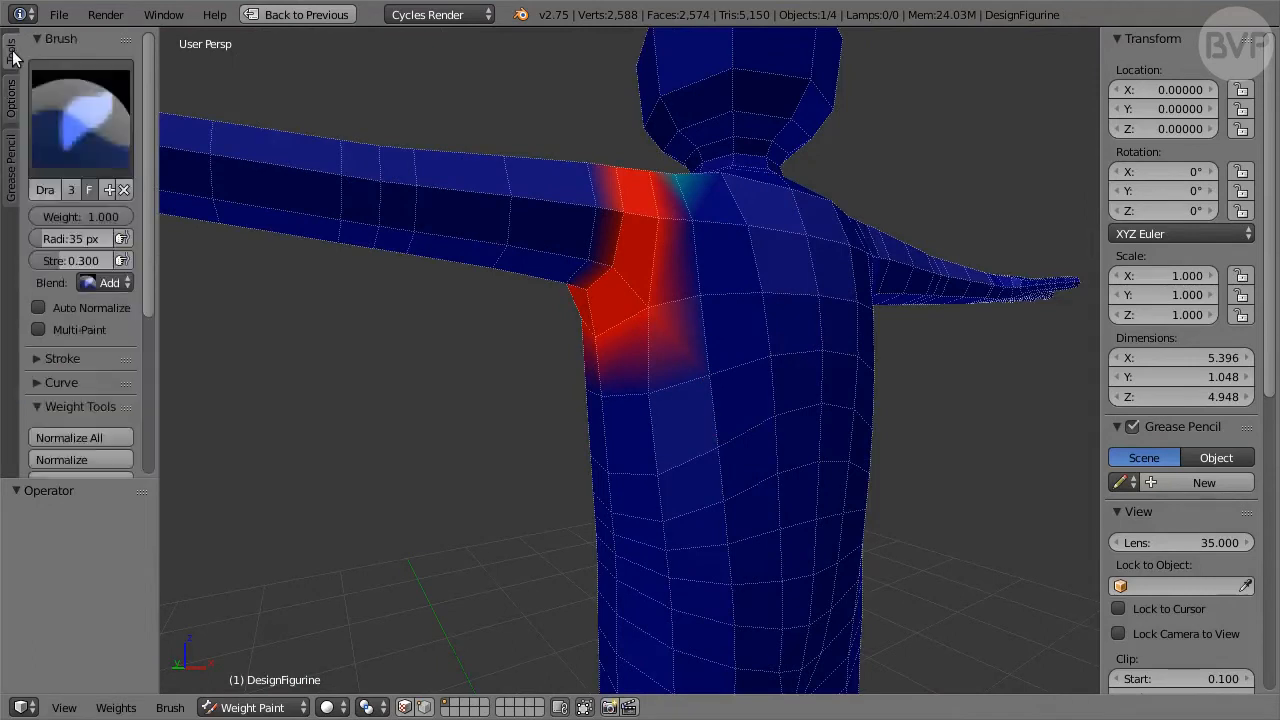
click(109, 284)
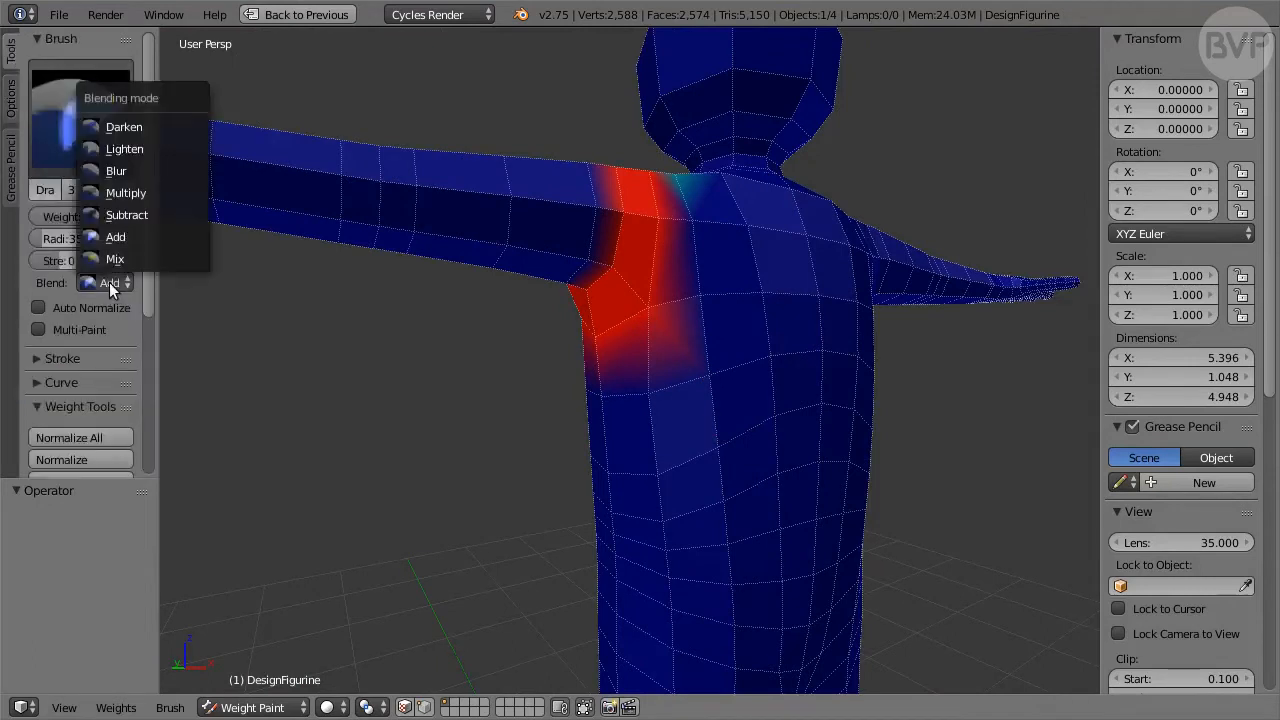
click(187, 212)
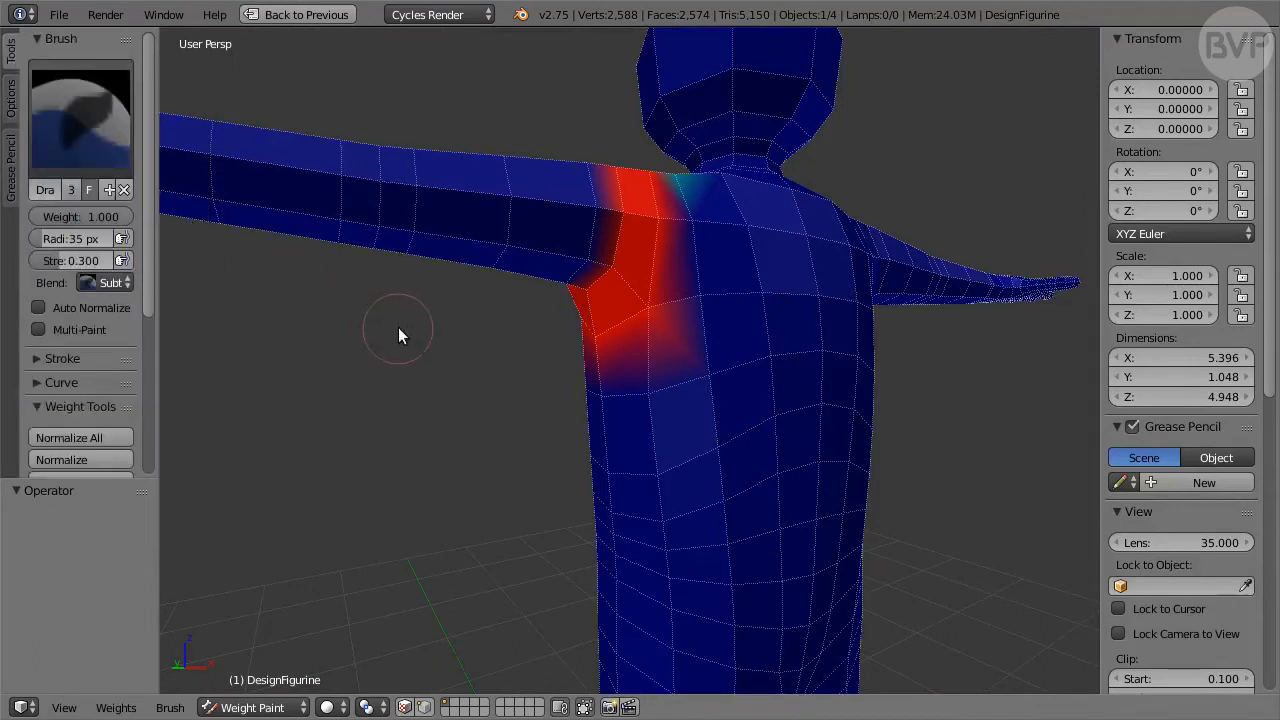
drag(651, 341, 614, 345)
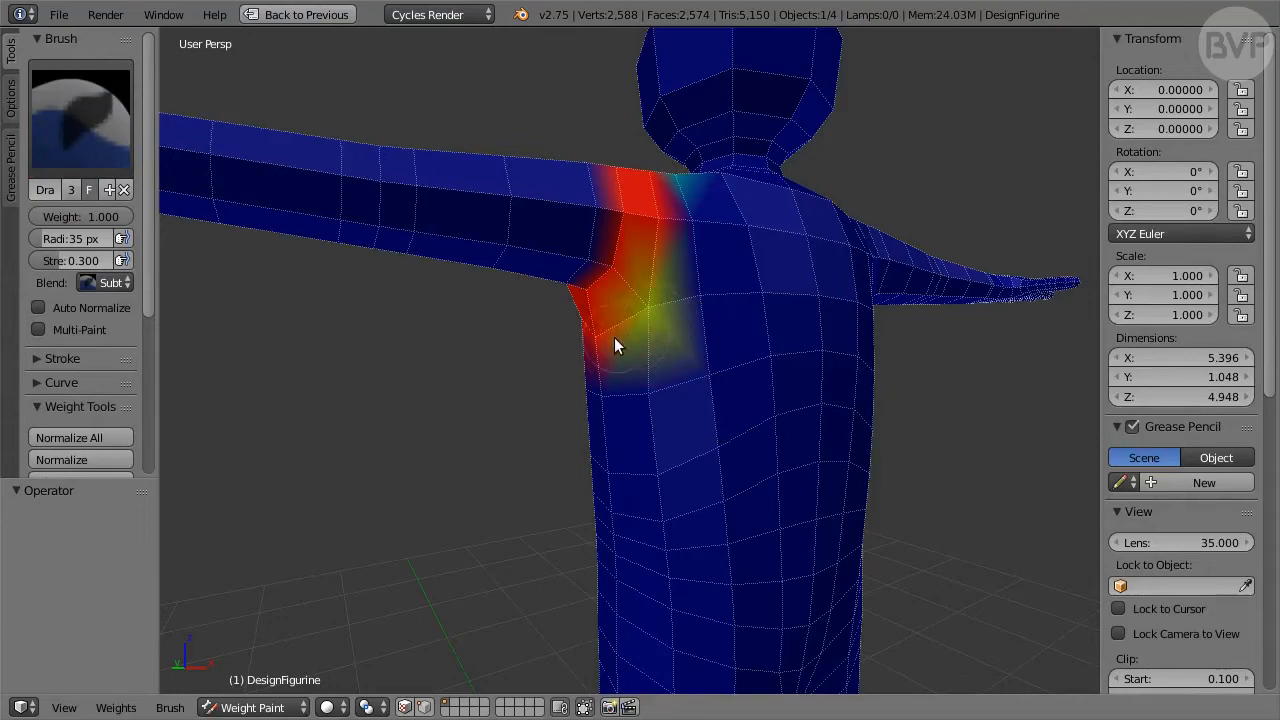
mouse_move(399, 385)
middle_down()
mouse_move(635, 358)
mouse_move(677, 382)
mouse_move(425, 355)
mouse_move(582, 358)
middle_up()
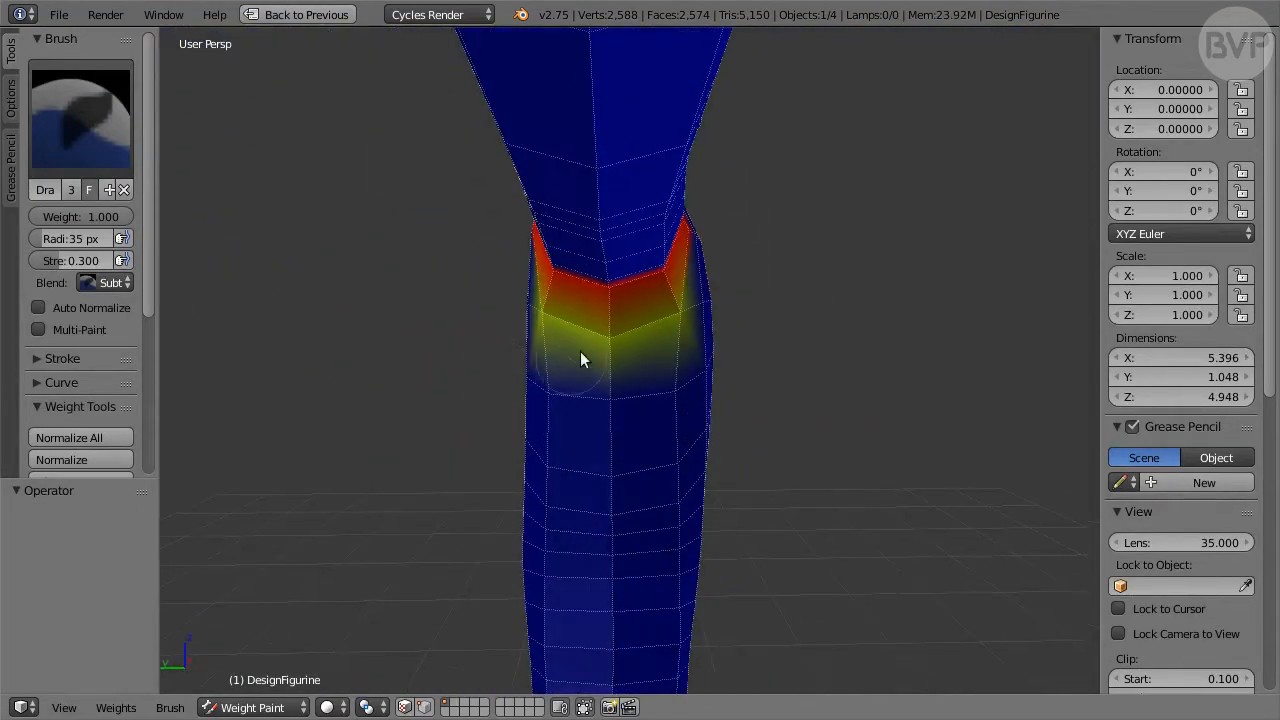
drag(598, 342, 634, 400)
mouse_move(634, 400)
middle_down()
mouse_move(754, 386)
mouse_move(743, 360)
mouse_move(597, 304)
middle_up()
click(608, 280)
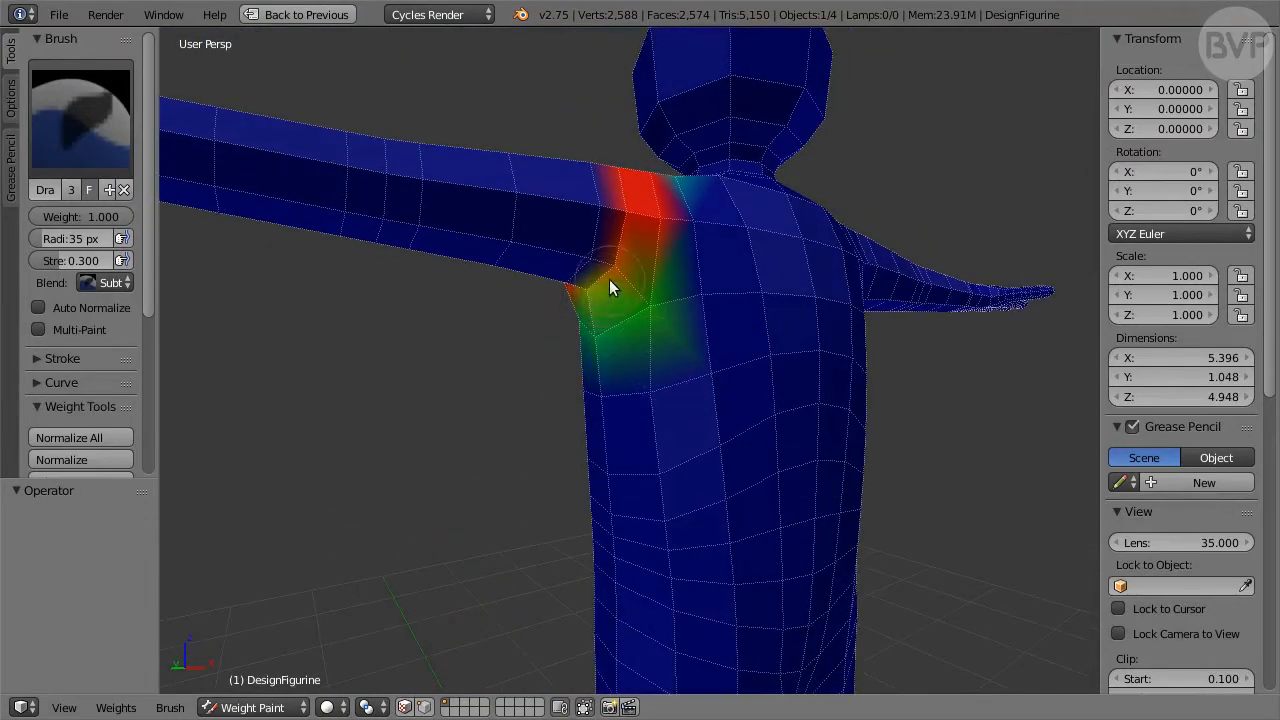
mouse_move(372, 440)
middle_down()
mouse_move(605, 408)
mouse_move(277, 445)
mouse_move(305, 515)
middle_up()
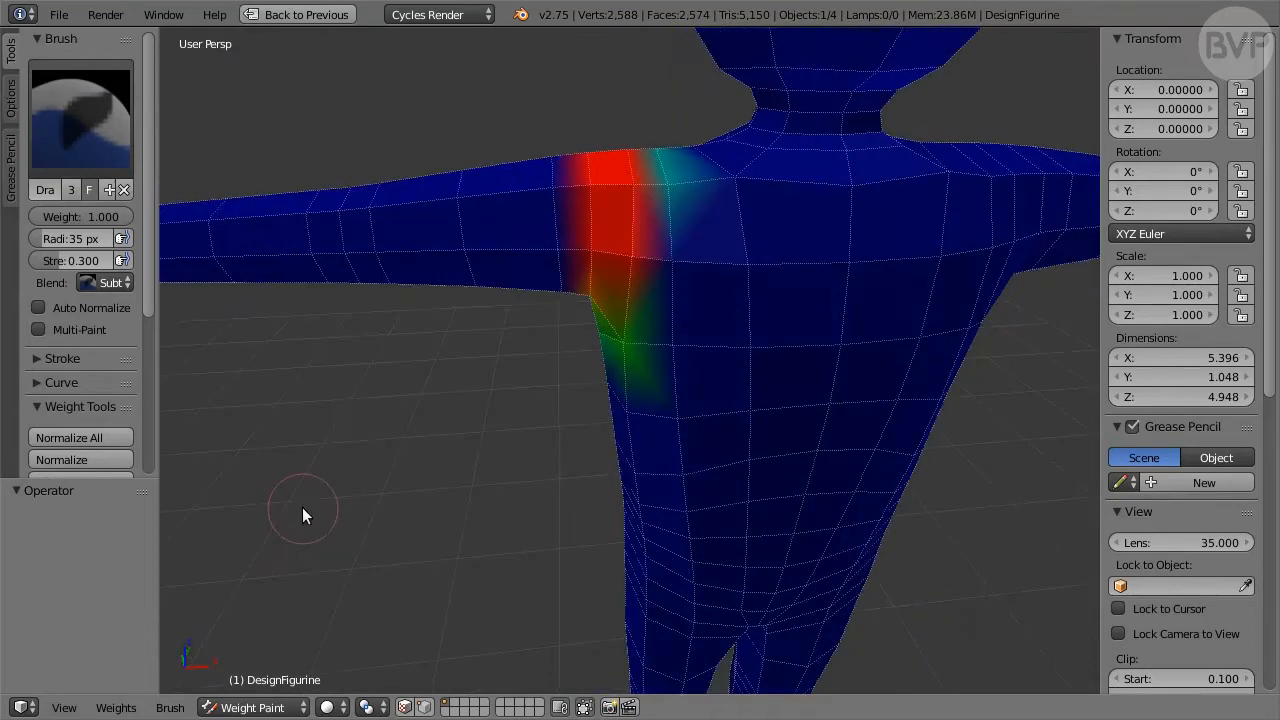
- Switch the figurine to Object Mode and display it as a wireframe in the front orthographic view
scroll(411, 442, down, 4)
key(ctrl+Down)
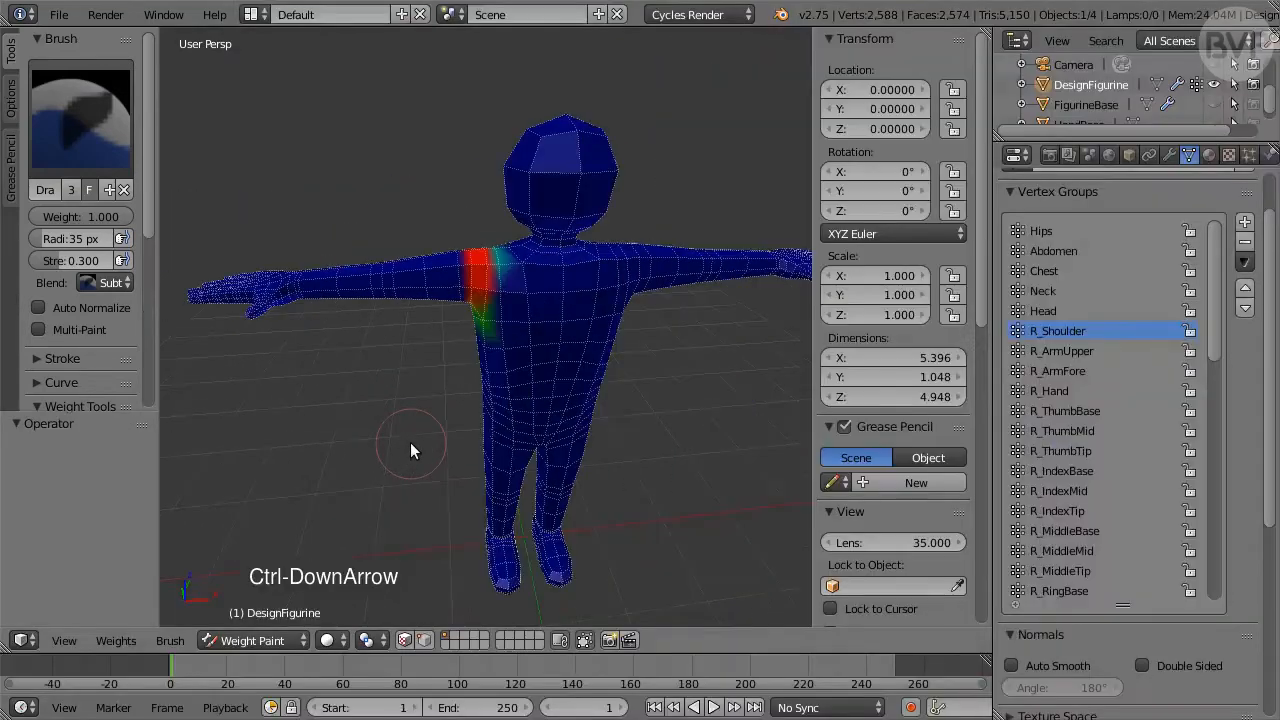
click(288, 641)
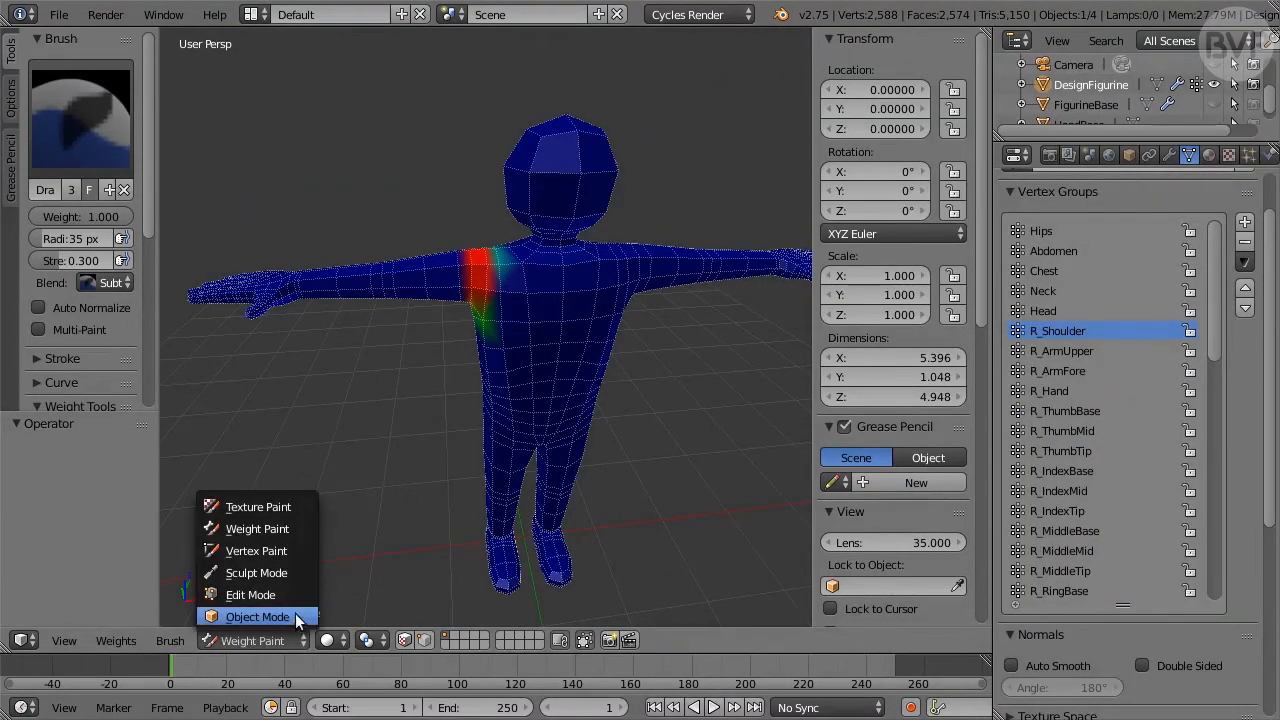
click(313, 617)
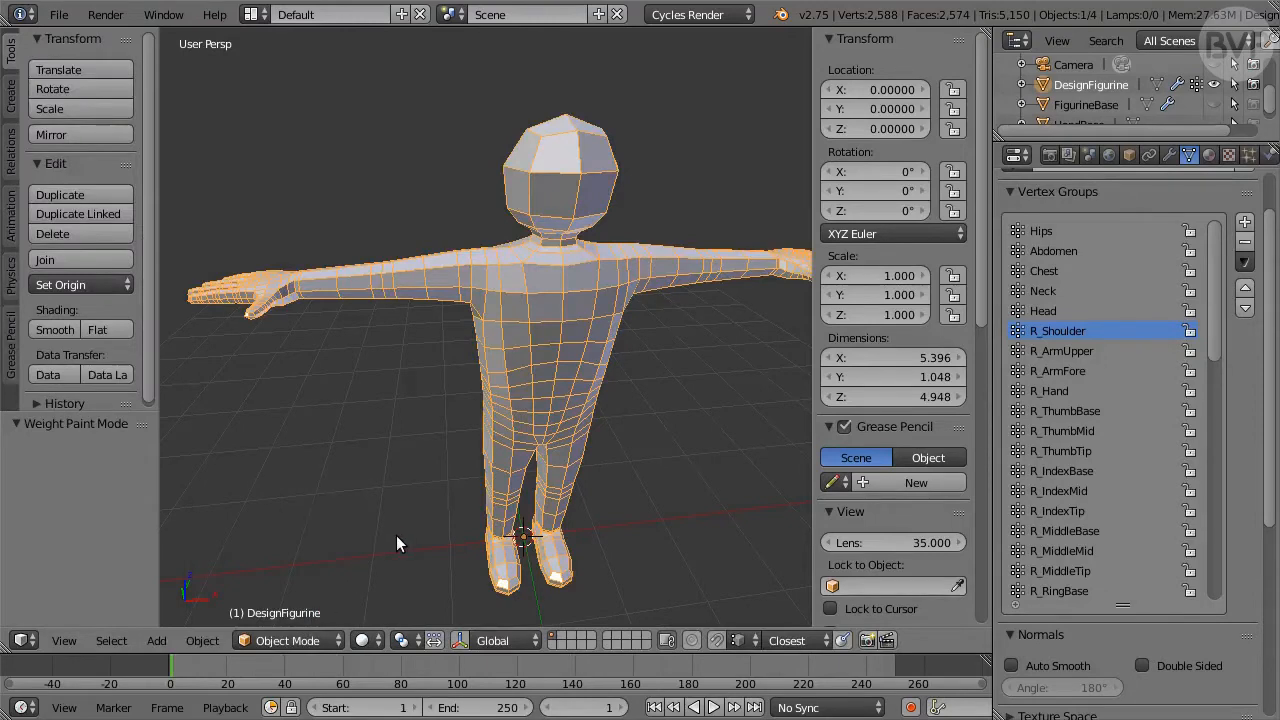
key(KP_1)
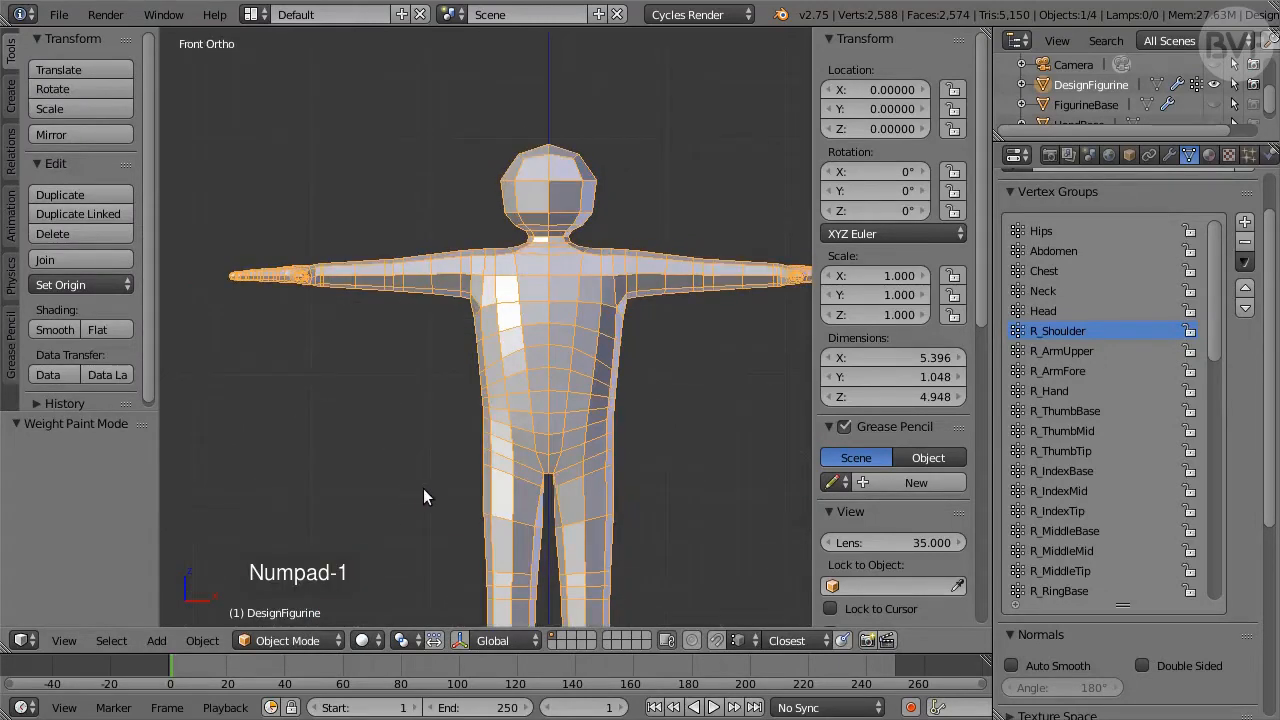
key(z)
shift+middle_drag(654, 489, 606, 377)
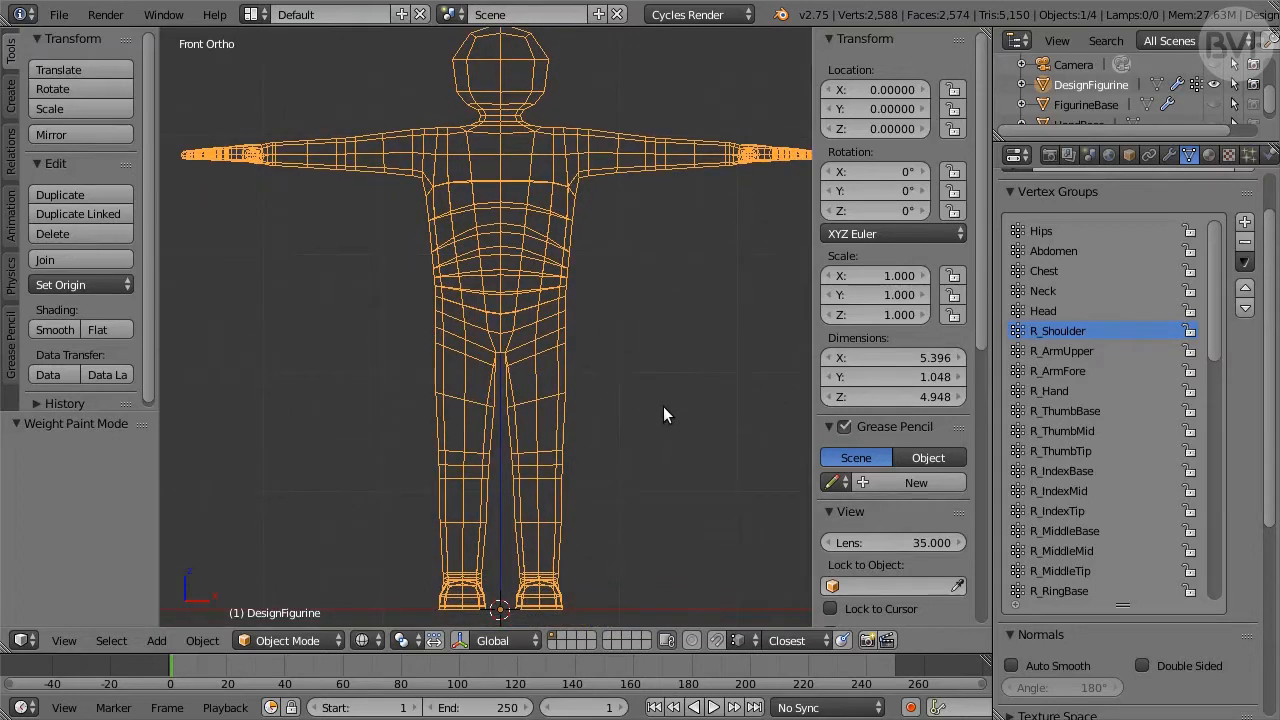
- Add a single-bone armature and, in Edit Mode, move the entire bone 2.26 along Z to the hips
click(157, 645)
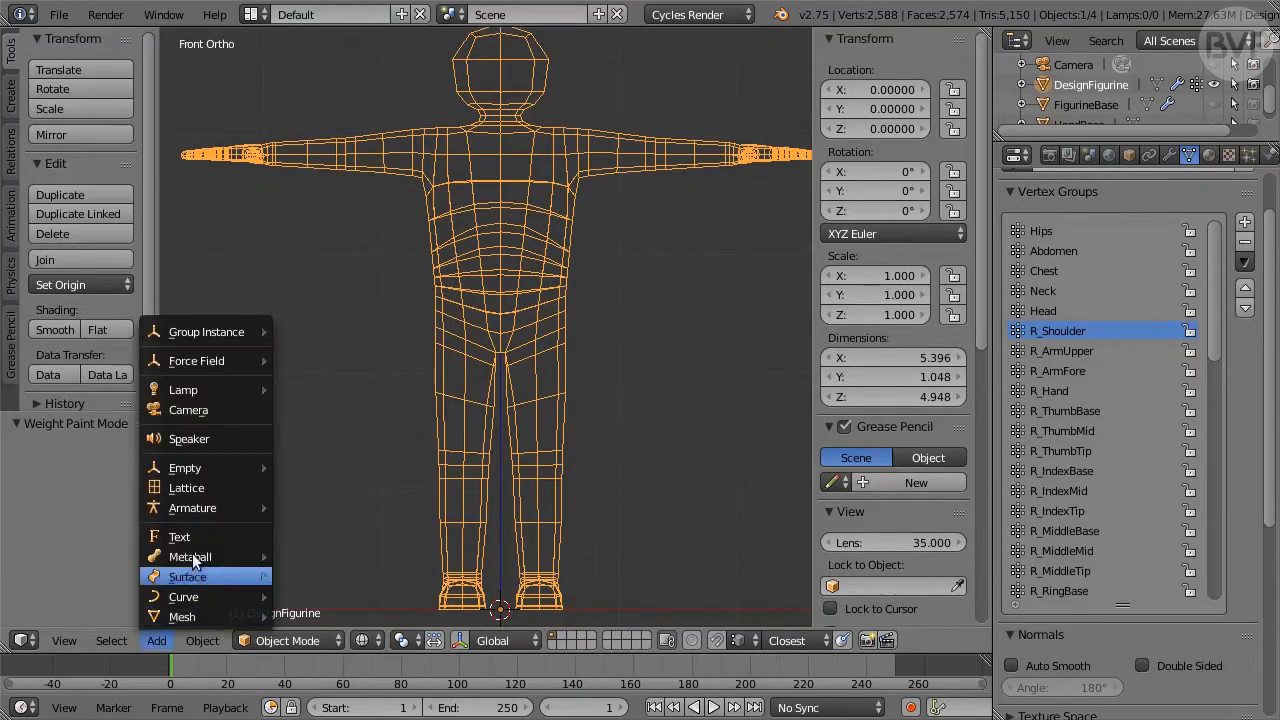
mouse_move(242, 512)
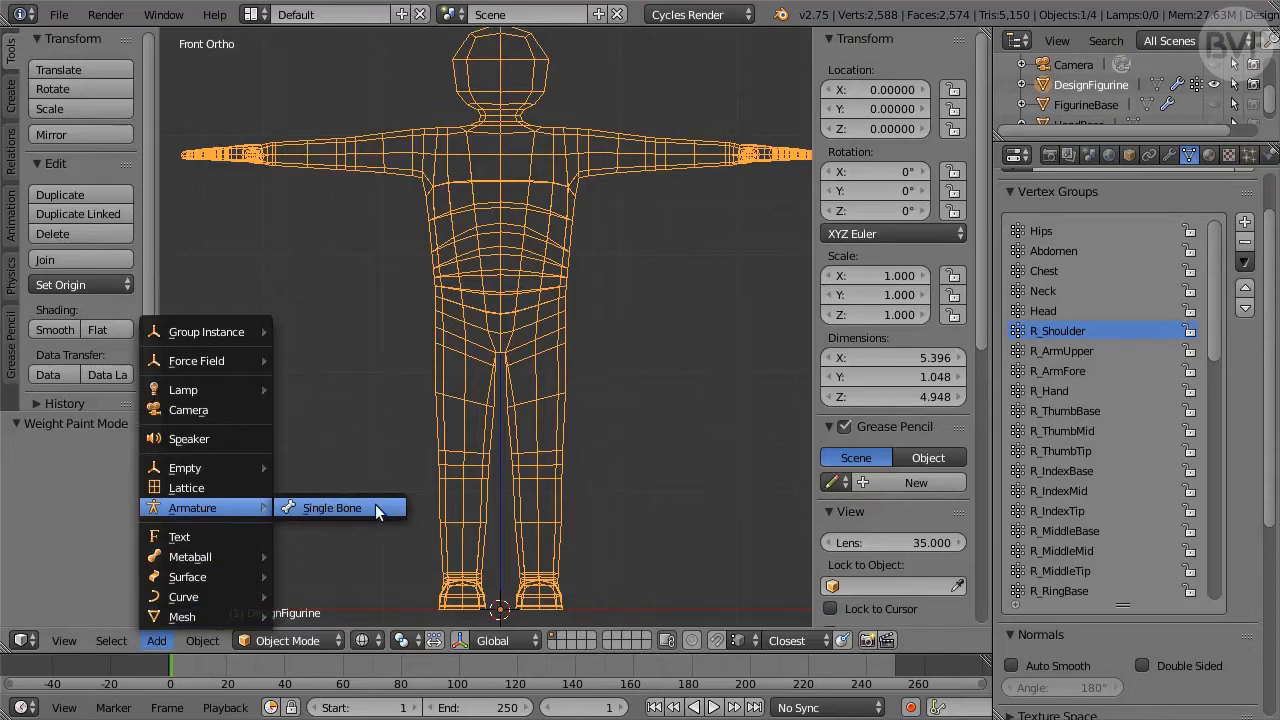
click(345, 509)
key(Tab)
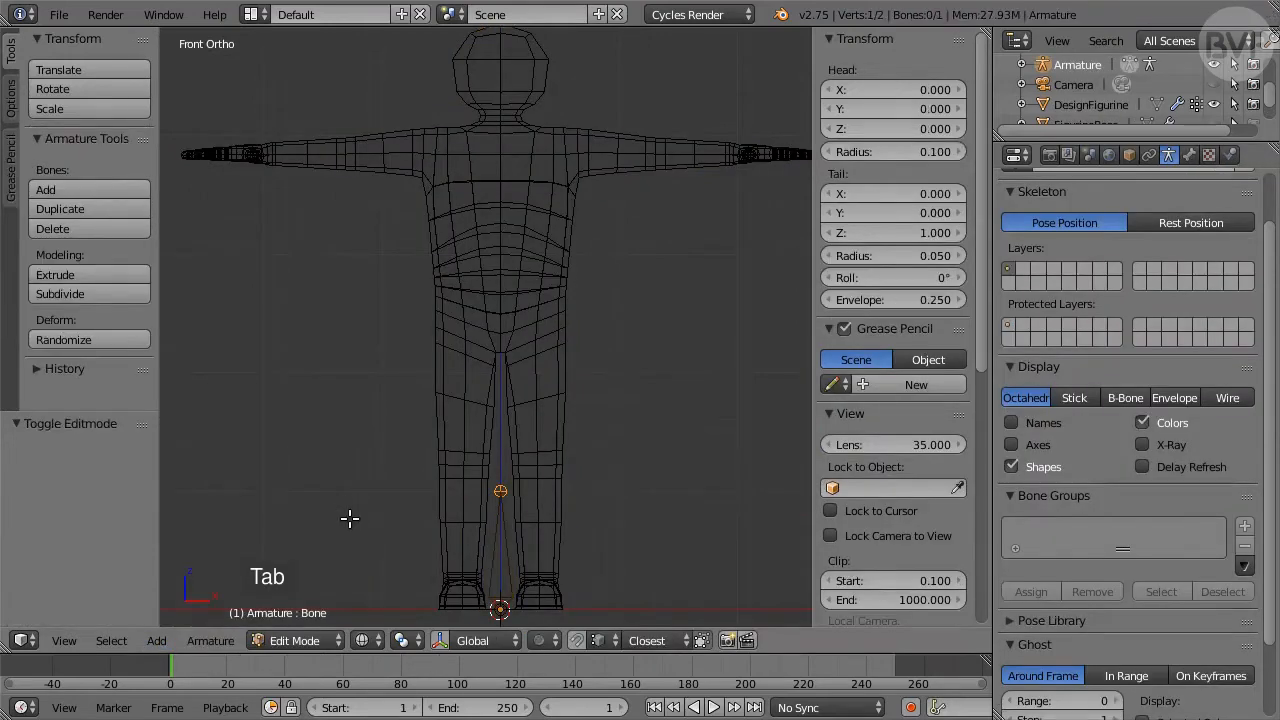
key(a)
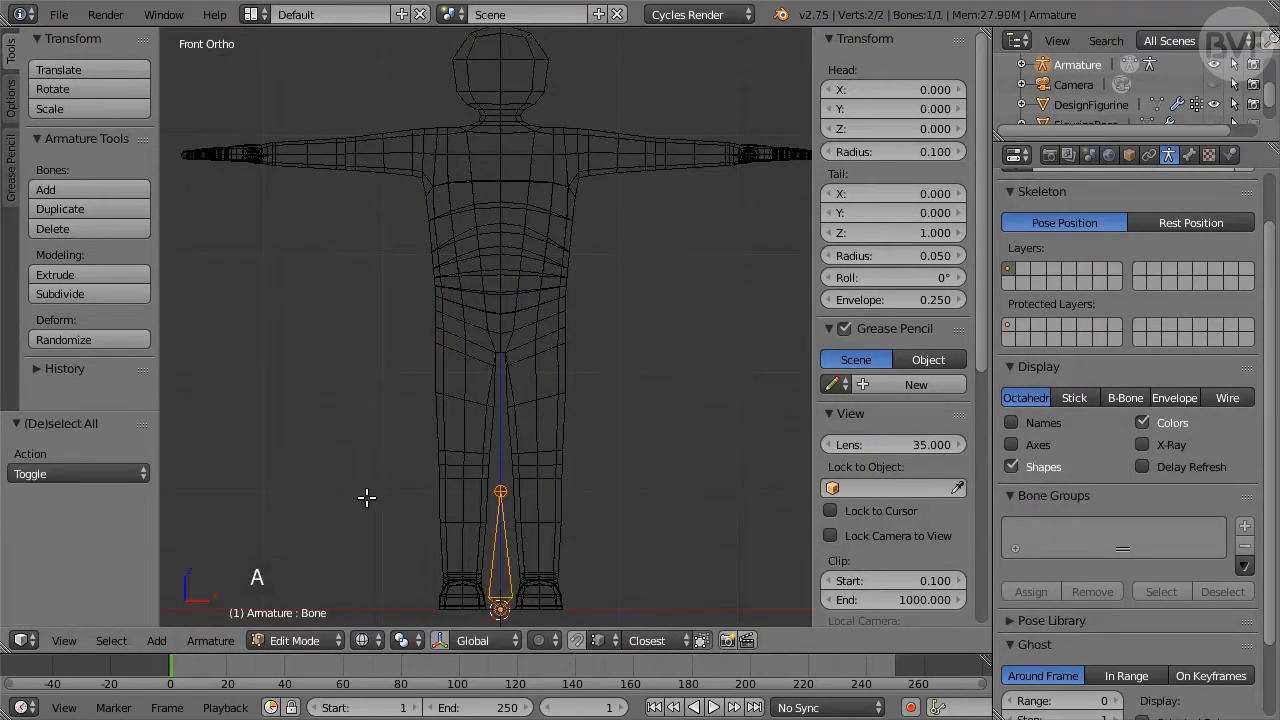
text(gz2.26)
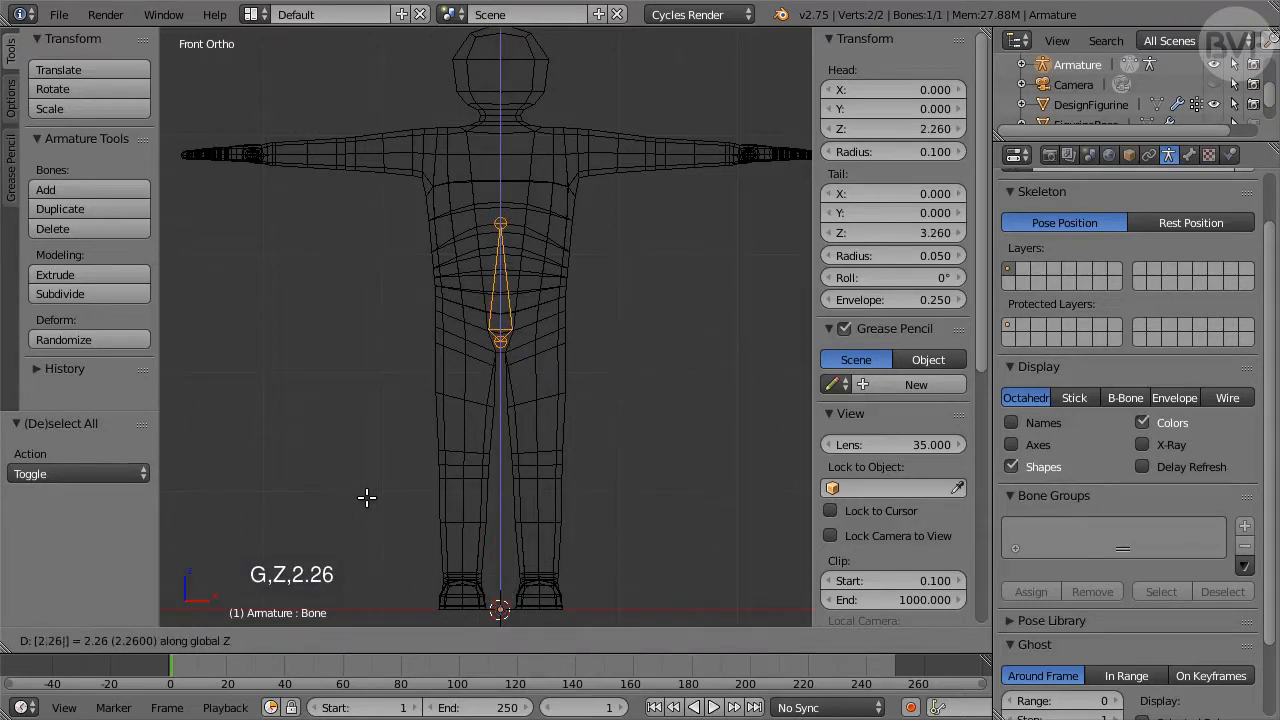
key(Return)
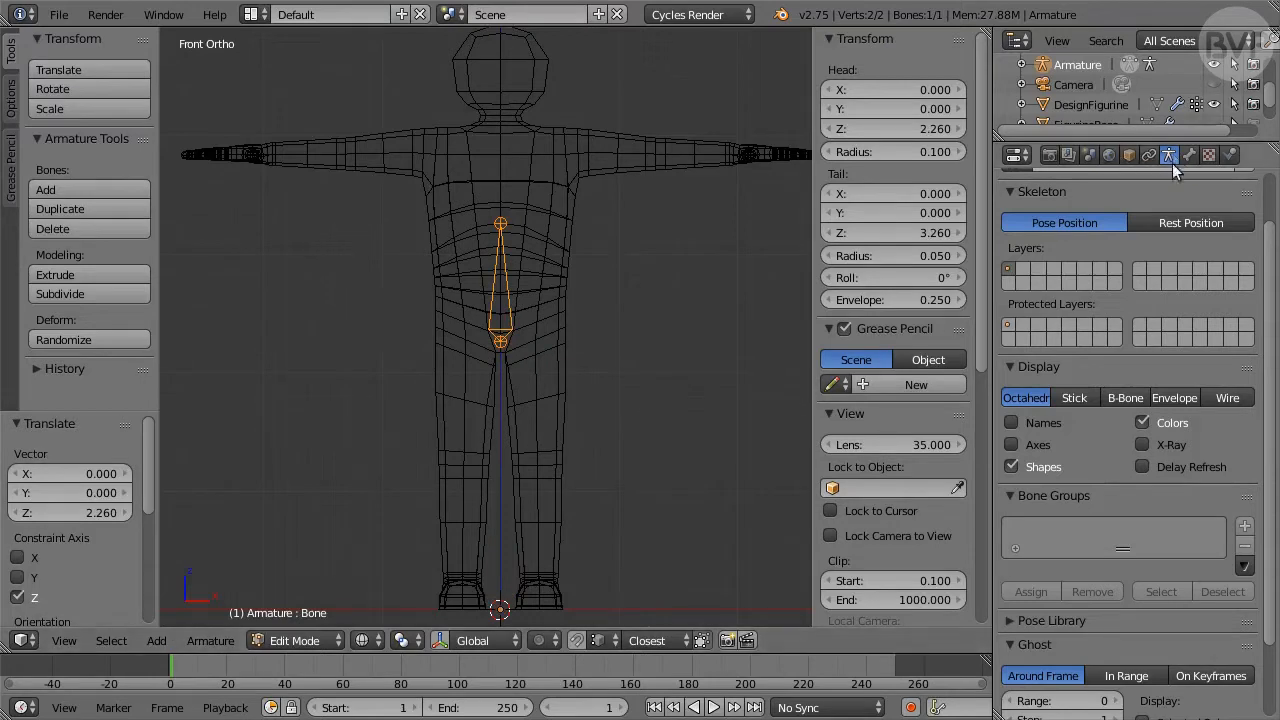
- Enable Axes and X-Ray display for the armature, and shorten the bone by moving its tail -0.58 along Z
click(1046, 443)
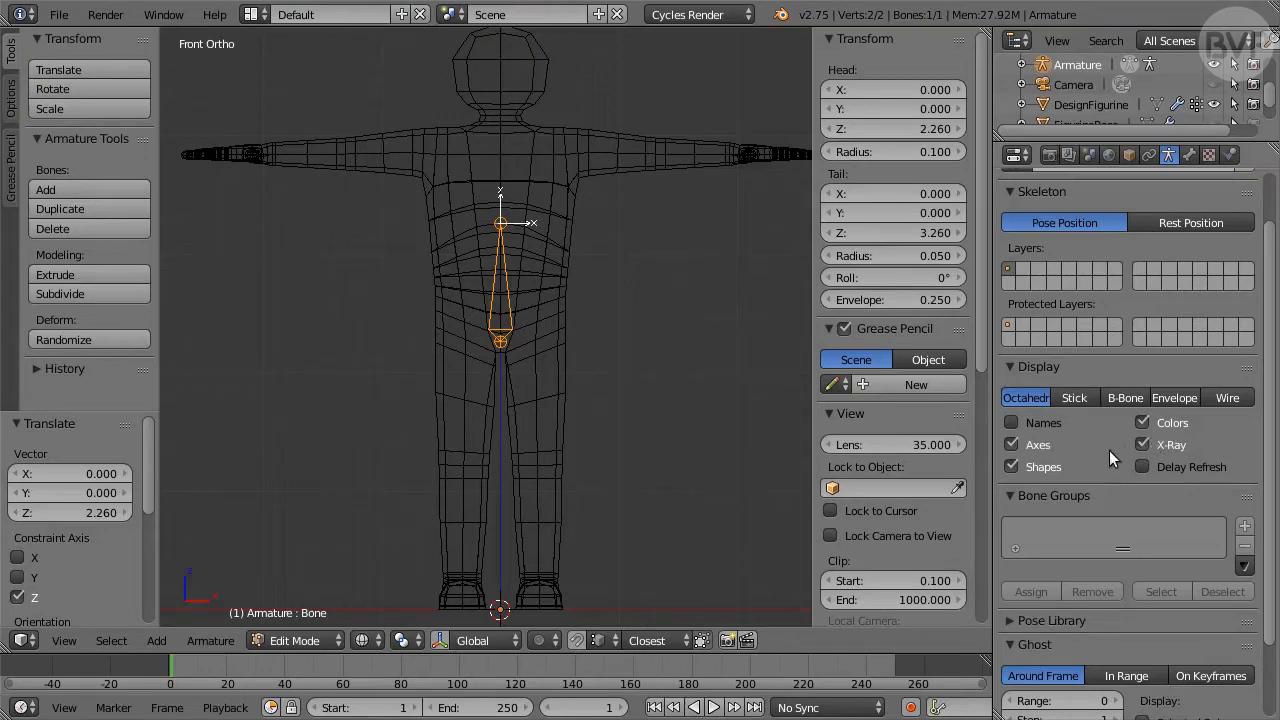
key(ctrl+Up)
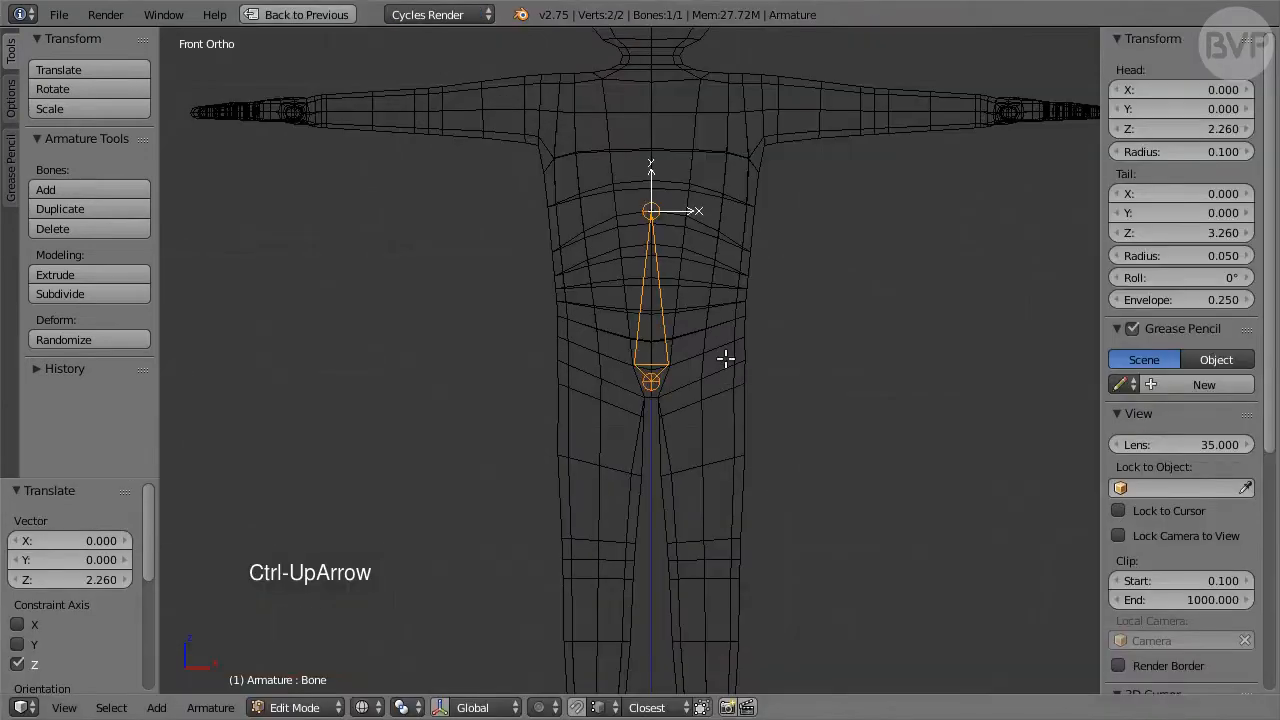
right_click(651, 211)
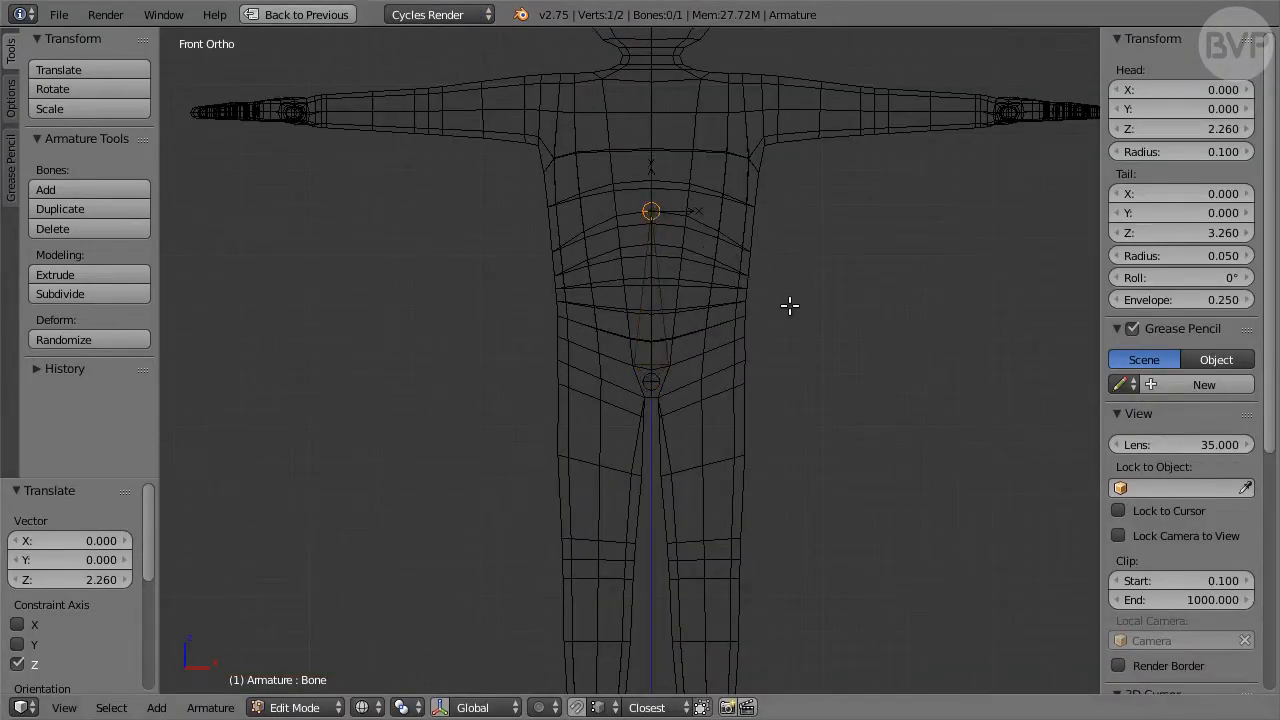
shift+middle_drag(789, 305, 809, 497)
key(g)
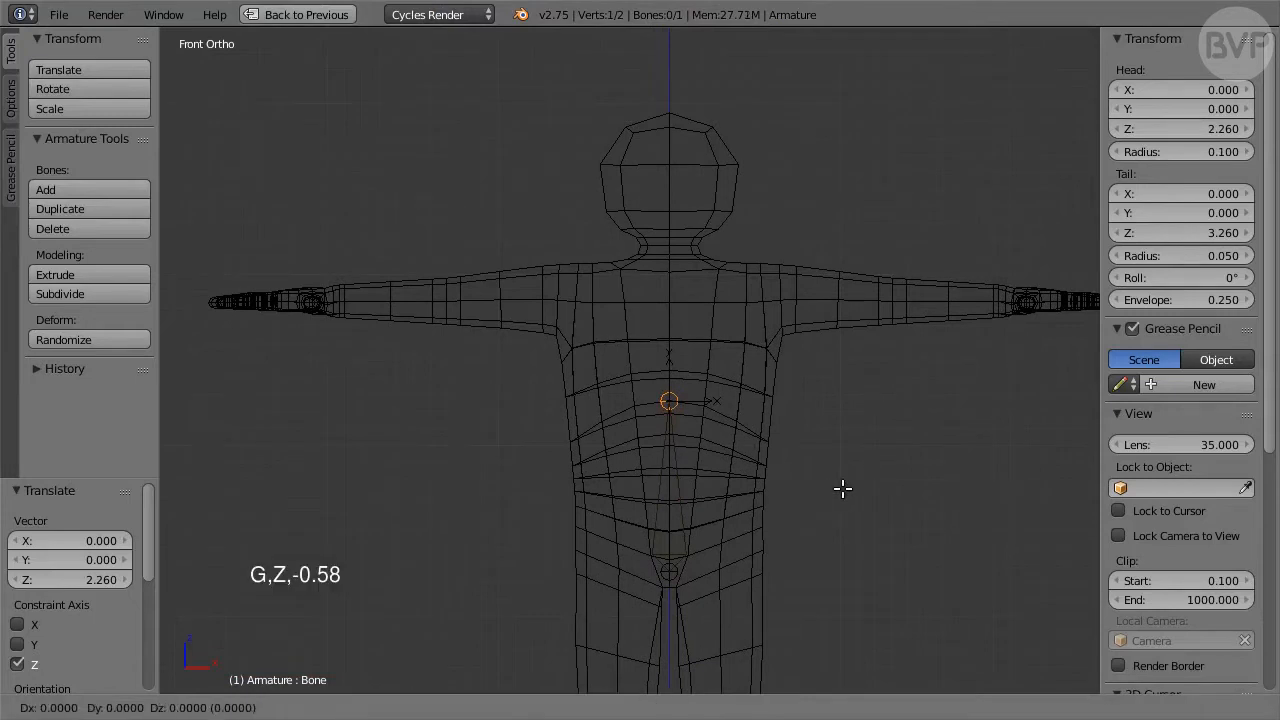
text(z-0.58)
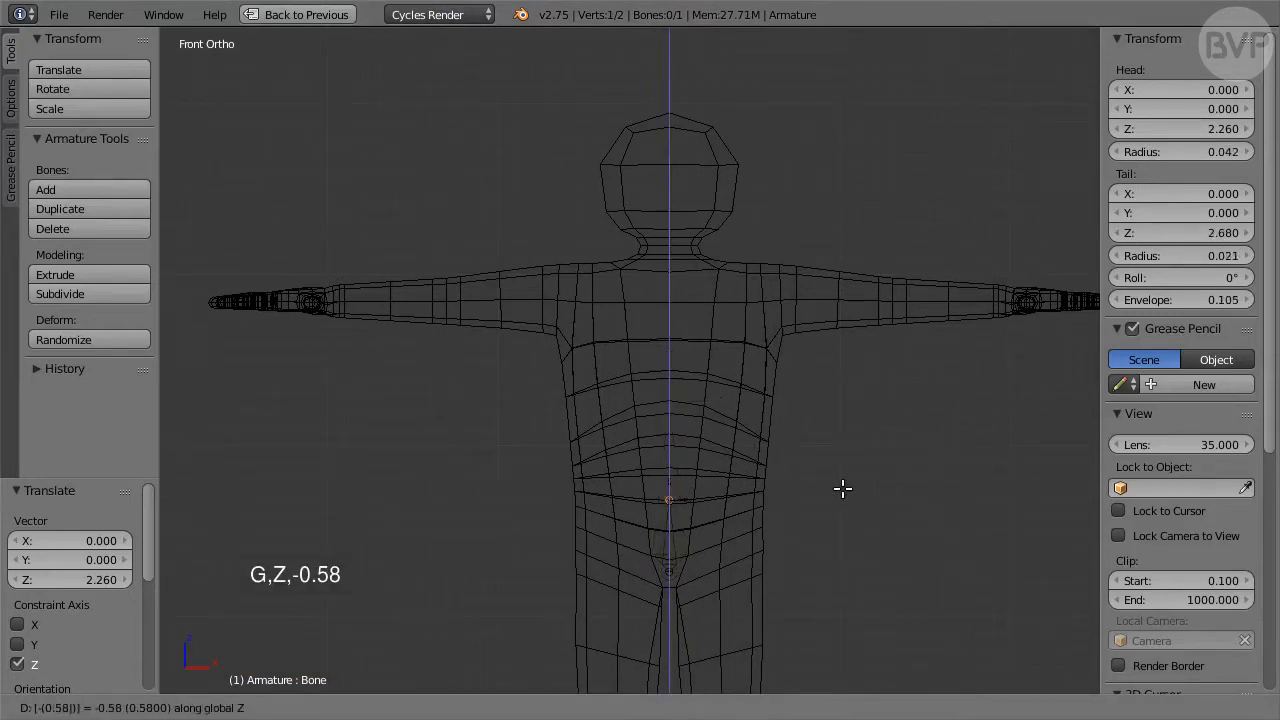
key(Return)
- Extrude a second bone from the hip bone's tail 0.57 along Z
text(ez0.57)
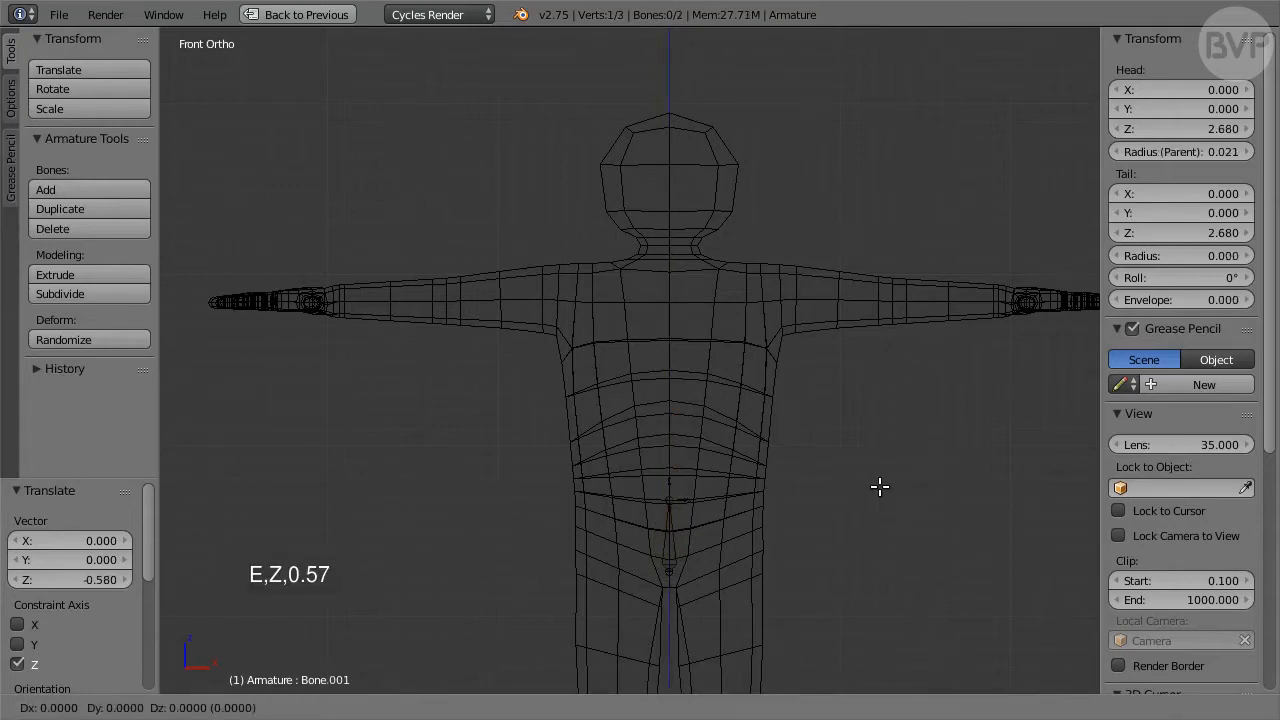
- Extrude two spine bones upward in a chain from the pelvis bone's tip along Z, by 0.57 and 0.83
text(z0.57)
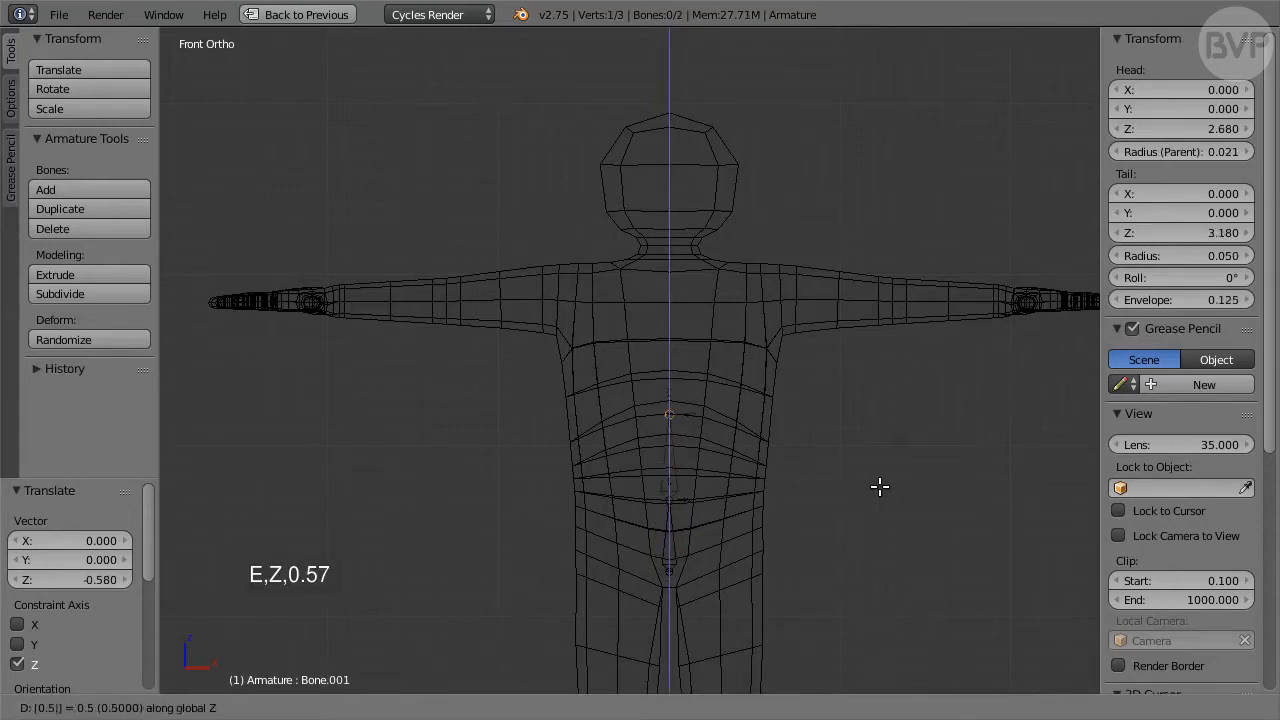
key(Return)
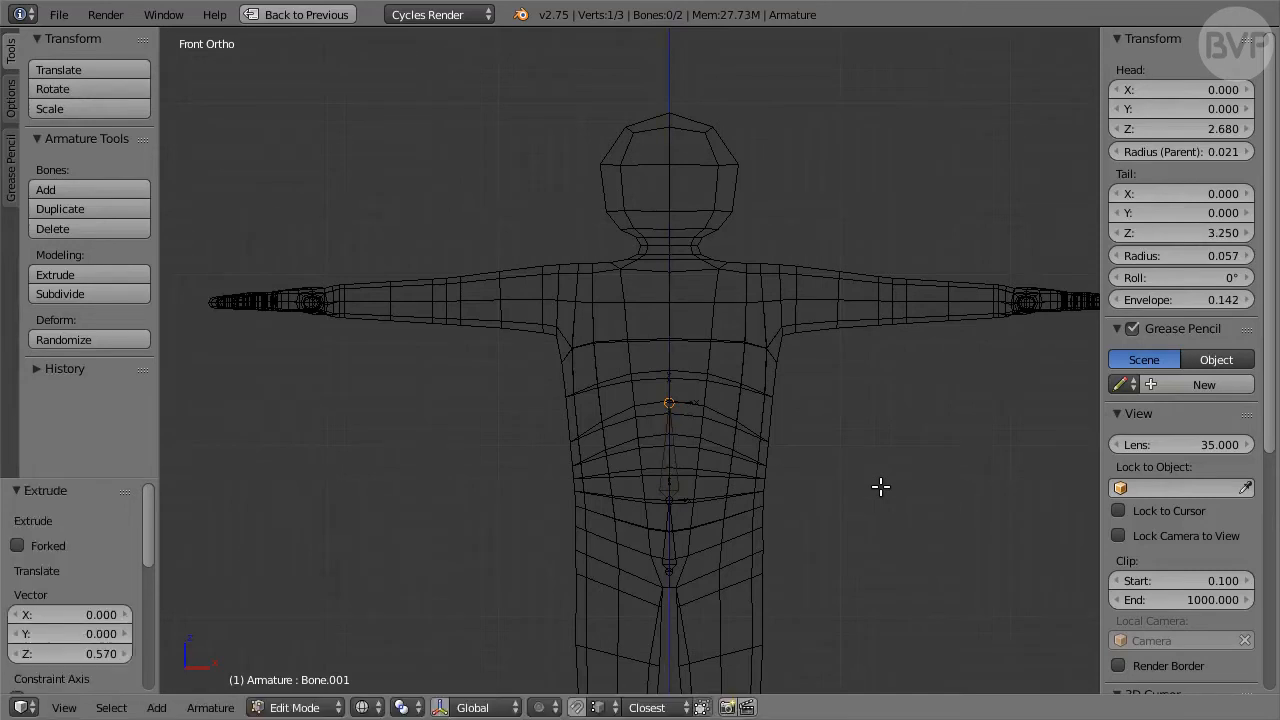
key(z)
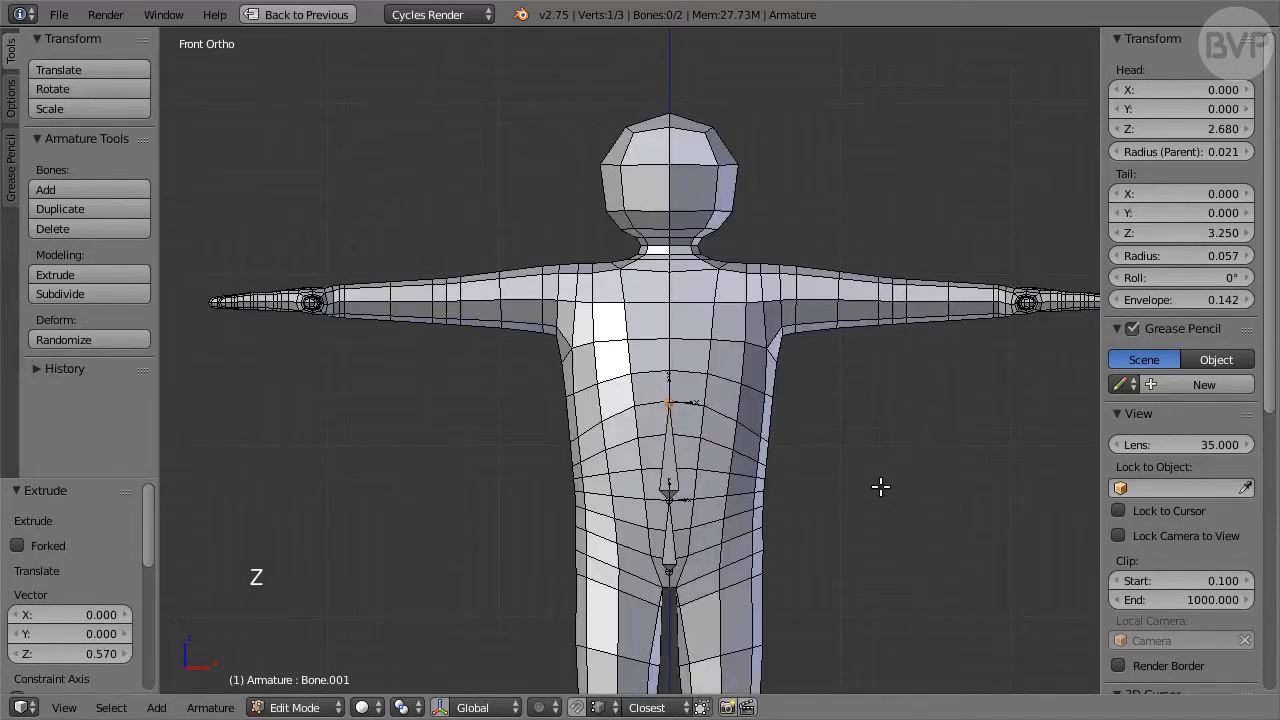
key(z)
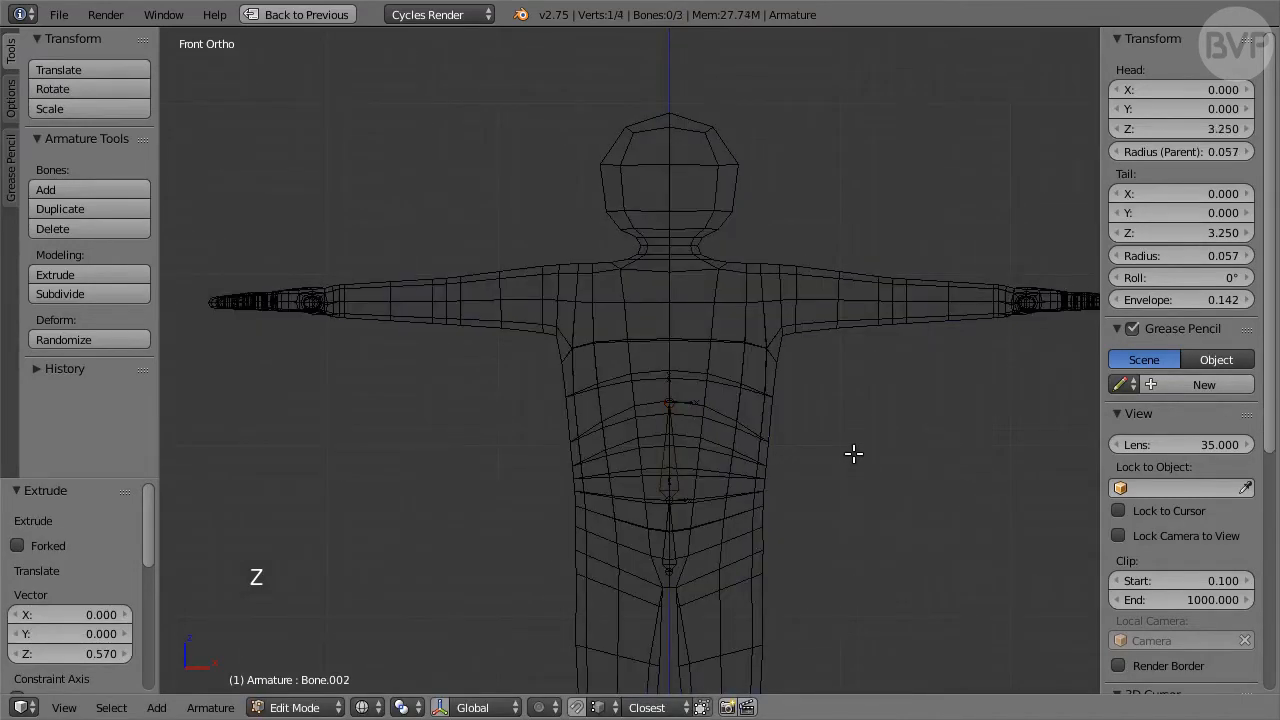
text(ez0.83)
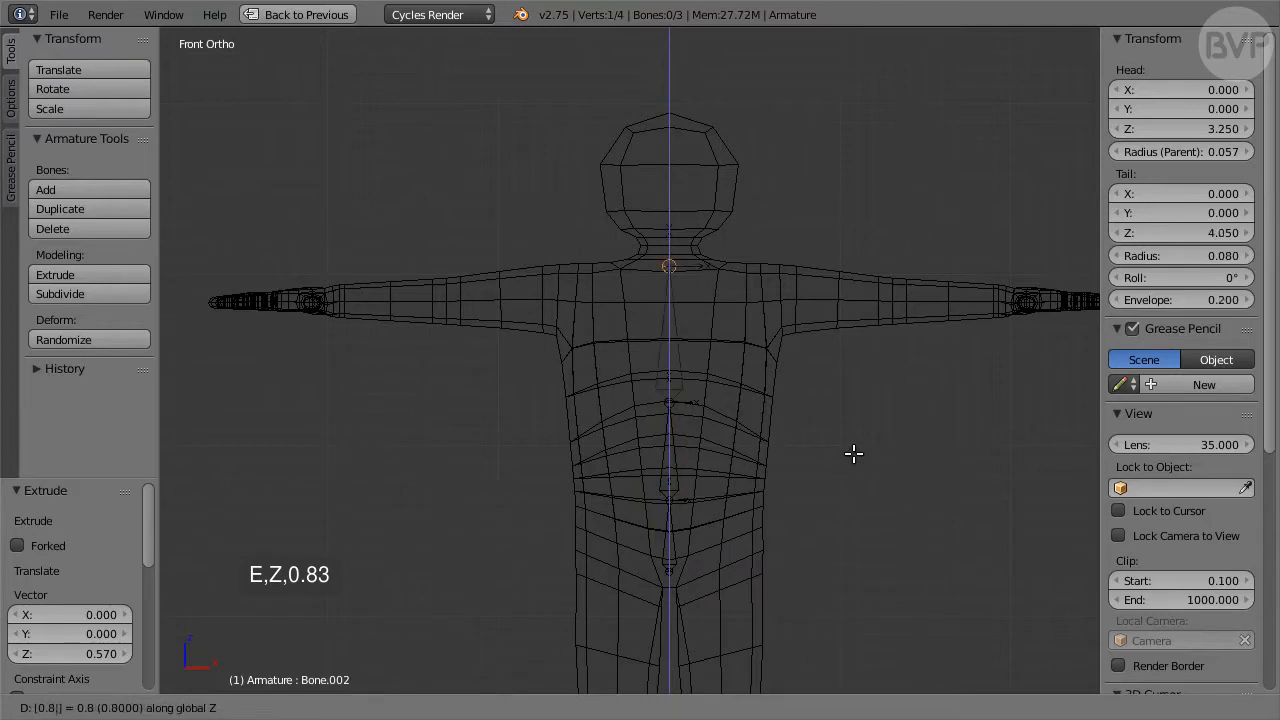
key(Return)
- Extrude a neck bone 0.14 upward along Z from the upper spine bone's tip at the neck base
scroll(671, 366, up, 3)
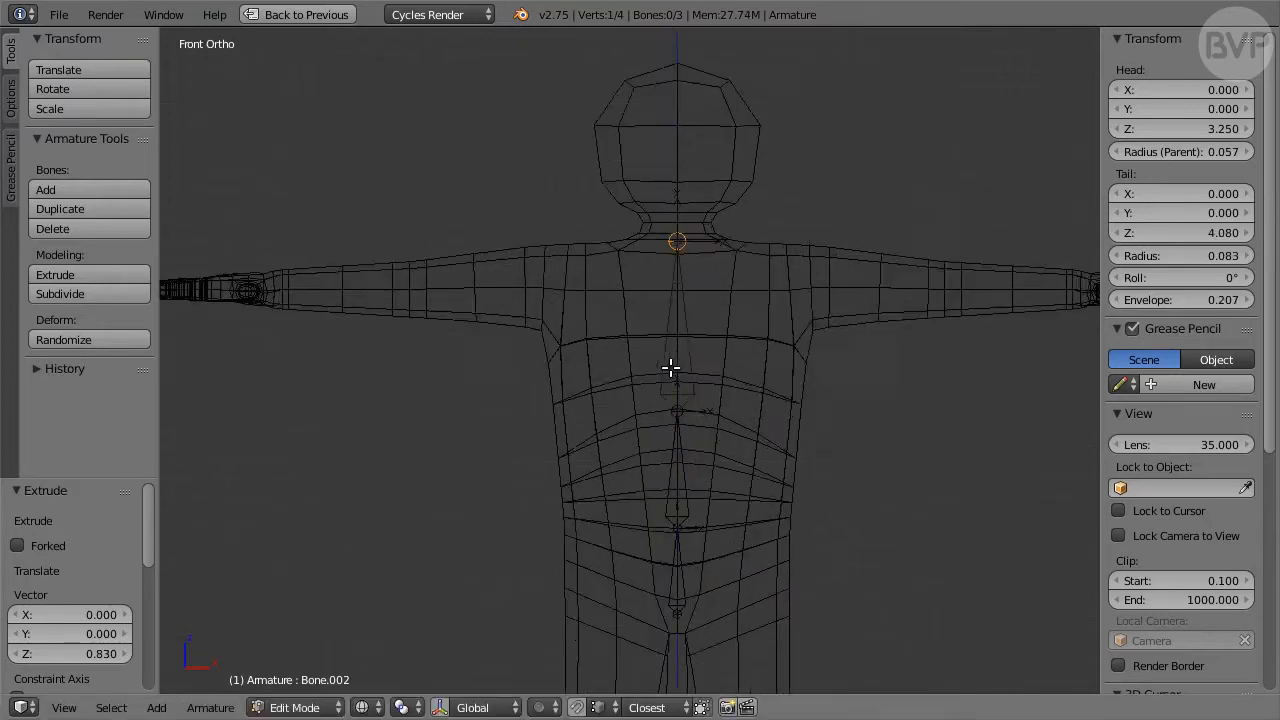
shift+middle_drag(656, 316, 686, 429)
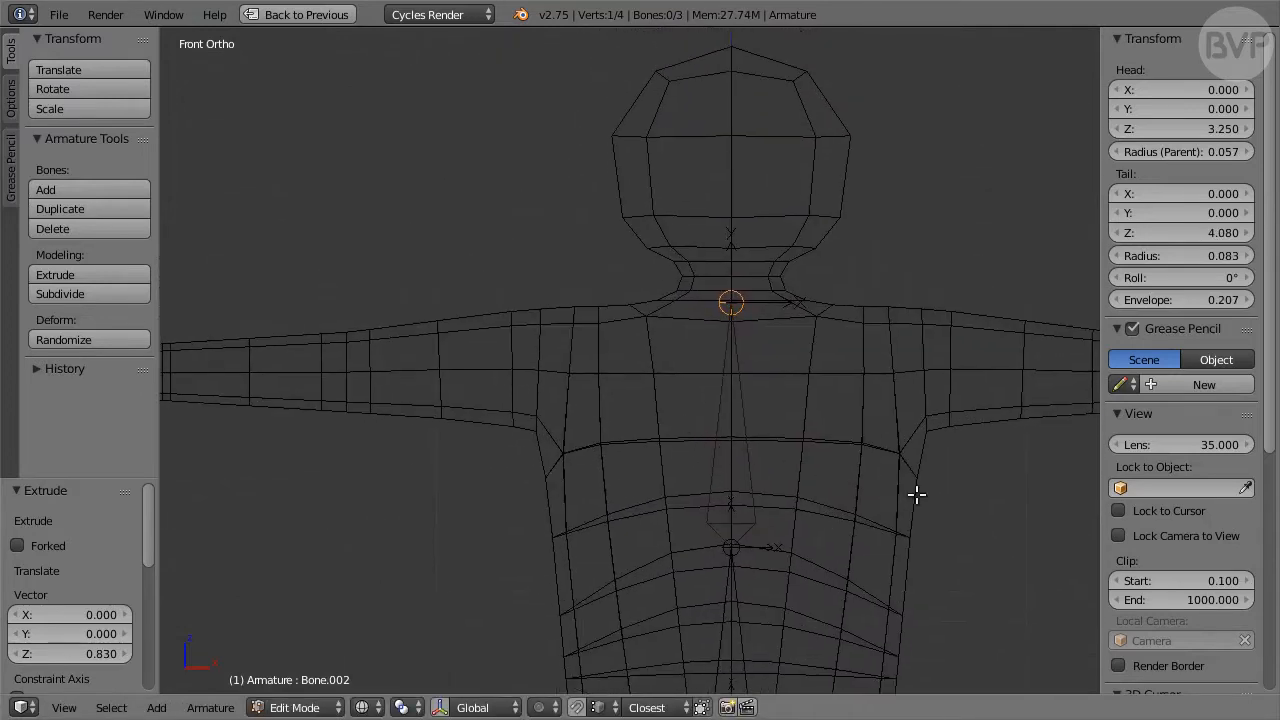
key(e)
text(z)
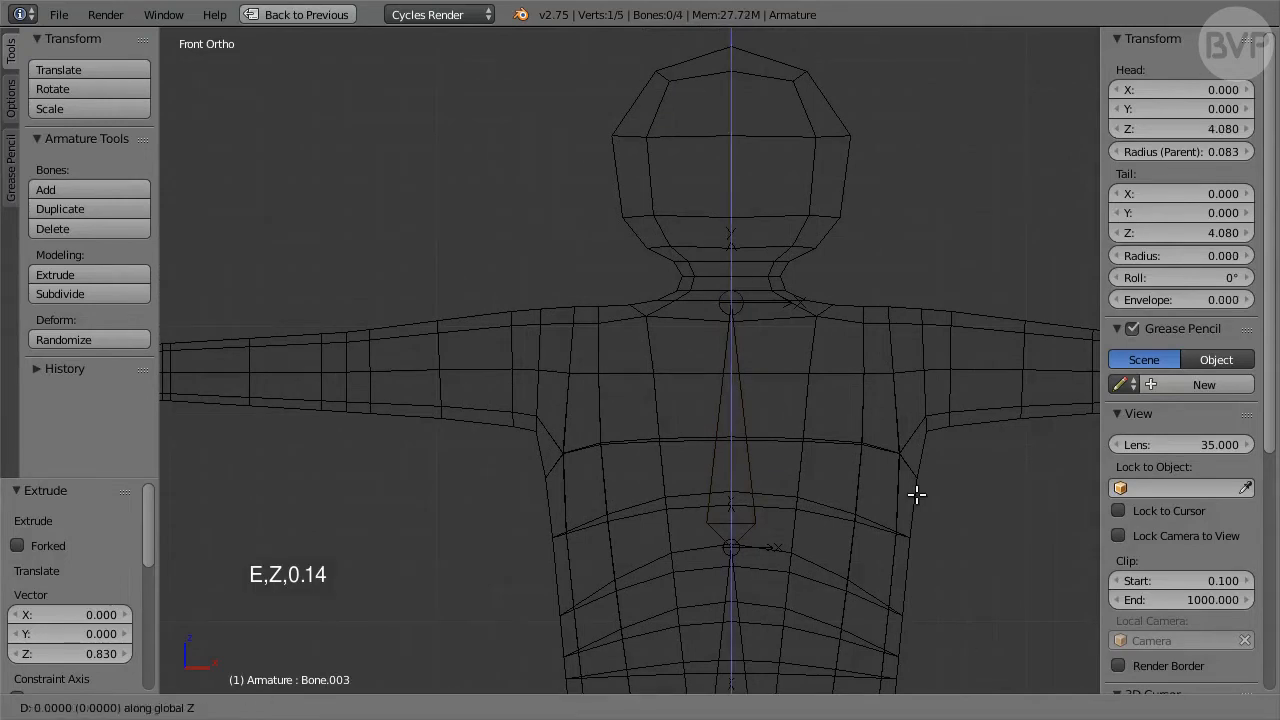
text(0.14)
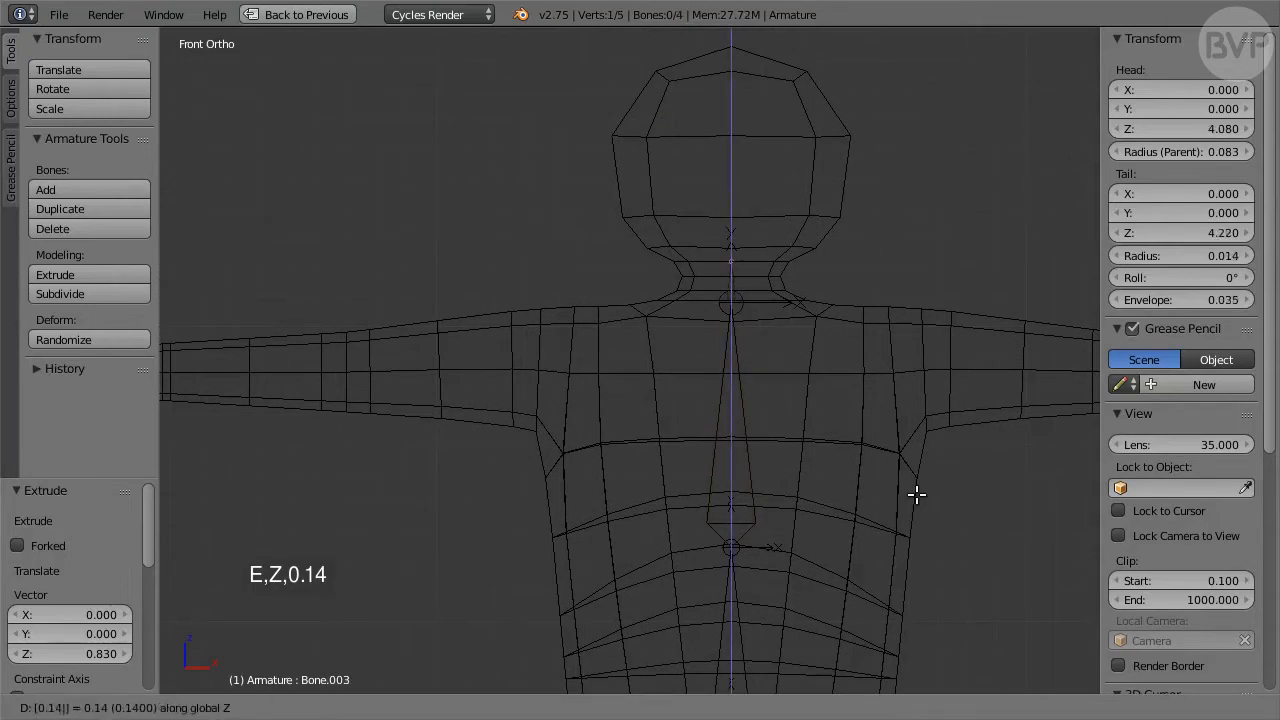
key(Return)
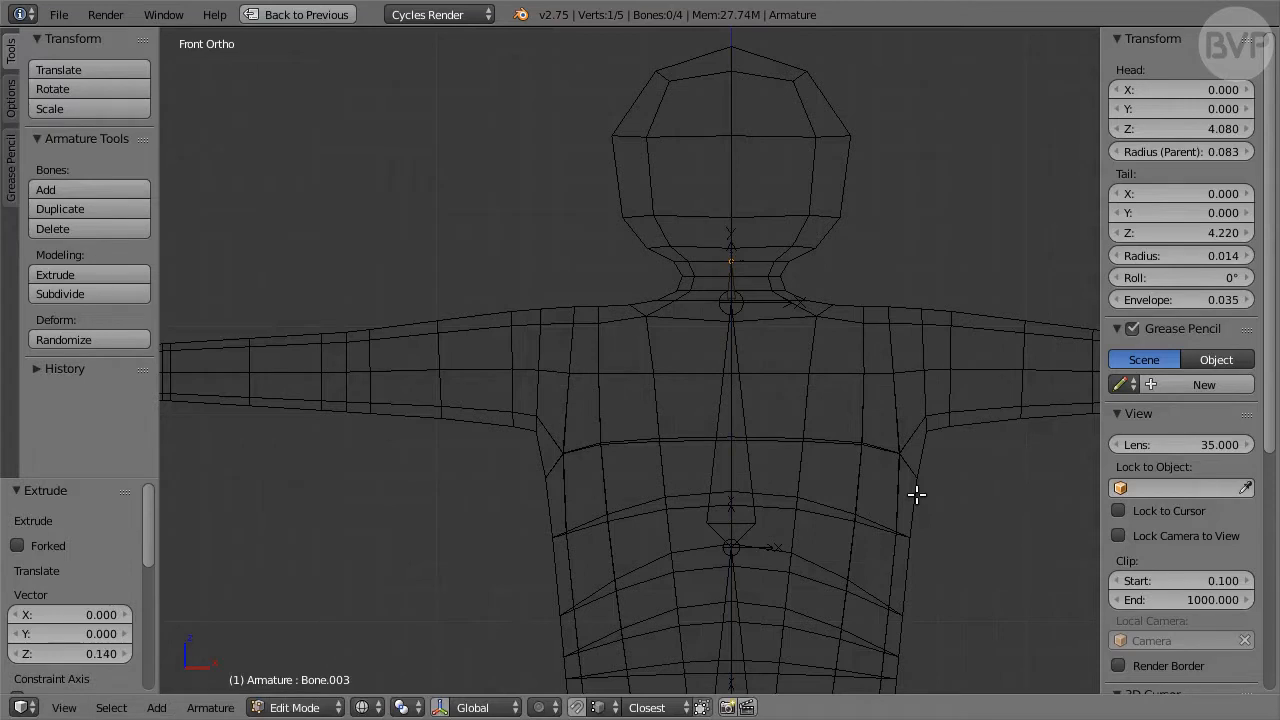
- Extrude a head bone 0.79 upward along Z from the neck bone's tip
key(e)
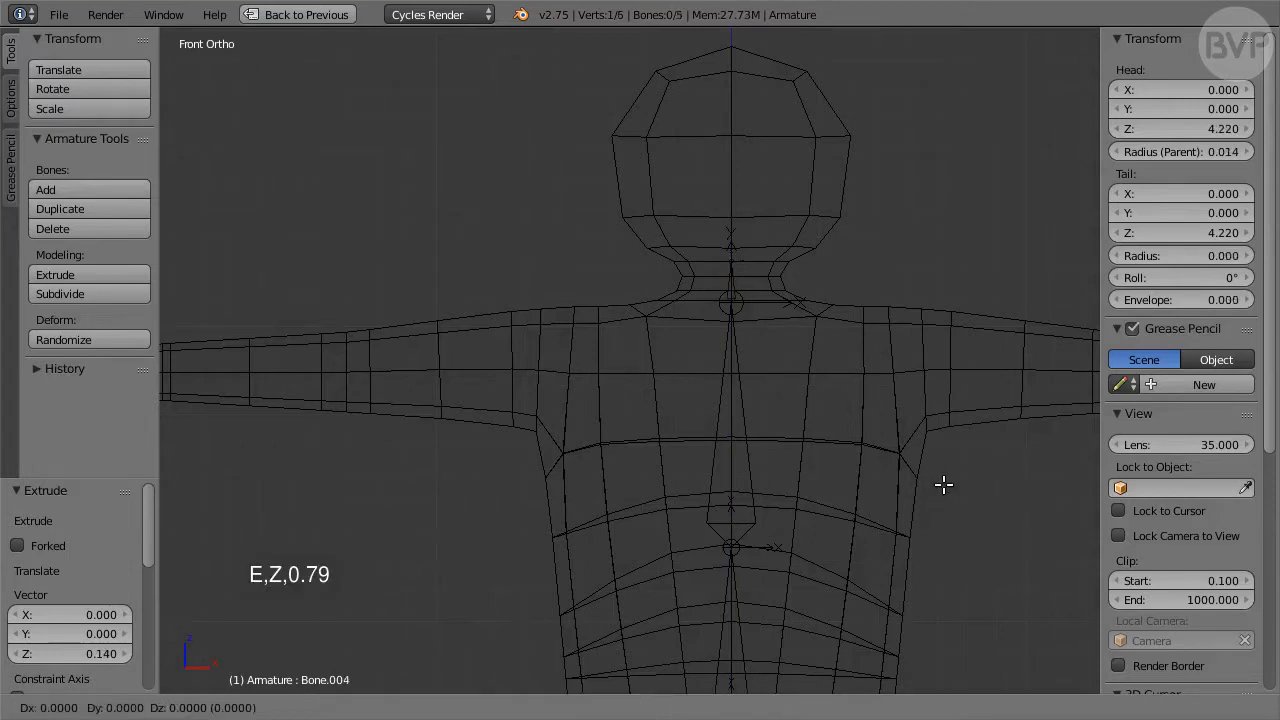
text(z0.79)
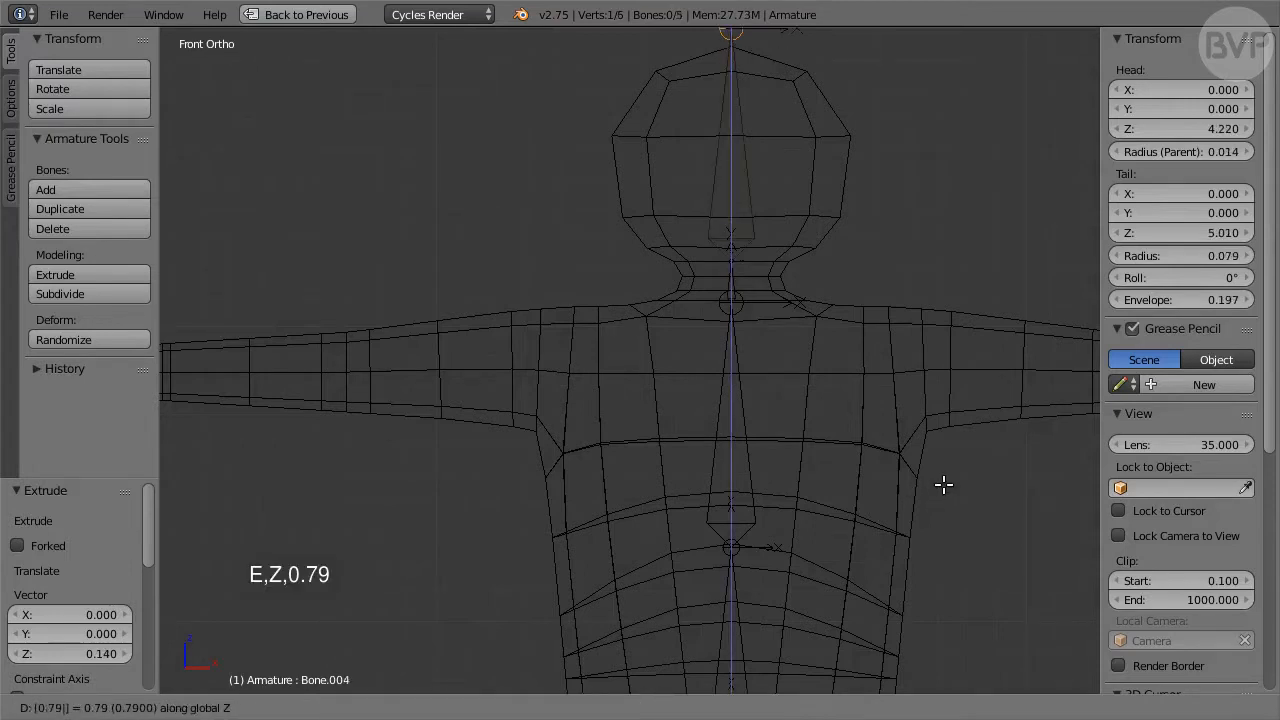
key(Return)
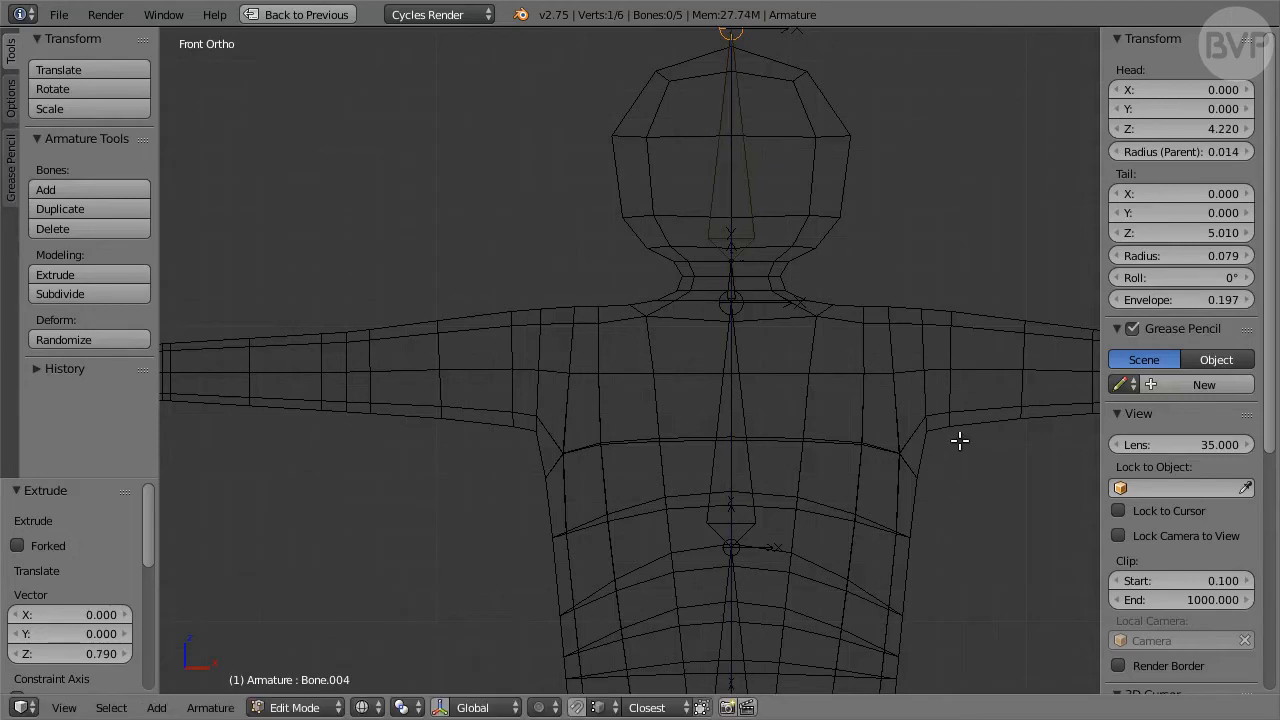
- Extrude a shoulder bone by -0.205 along X from the joint at the base of the neck
shift+middle_drag(960, 437, 955, 508)
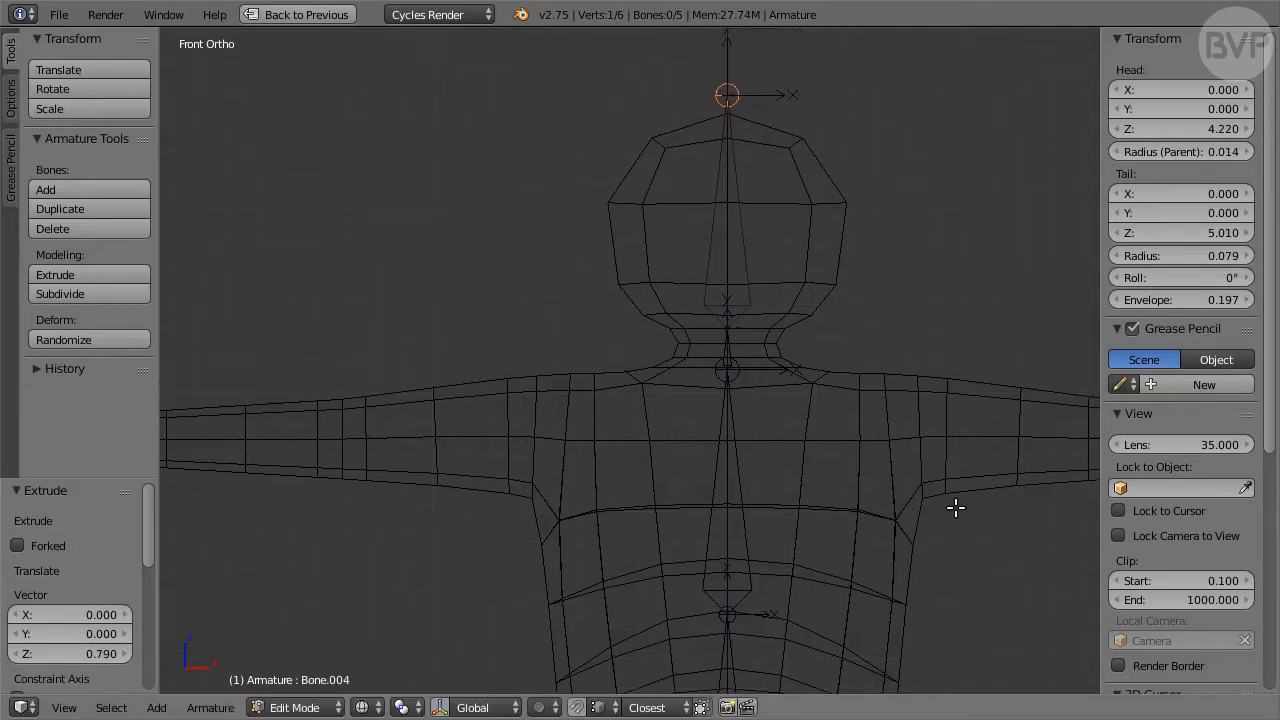
right_click(723, 371)
key(e)
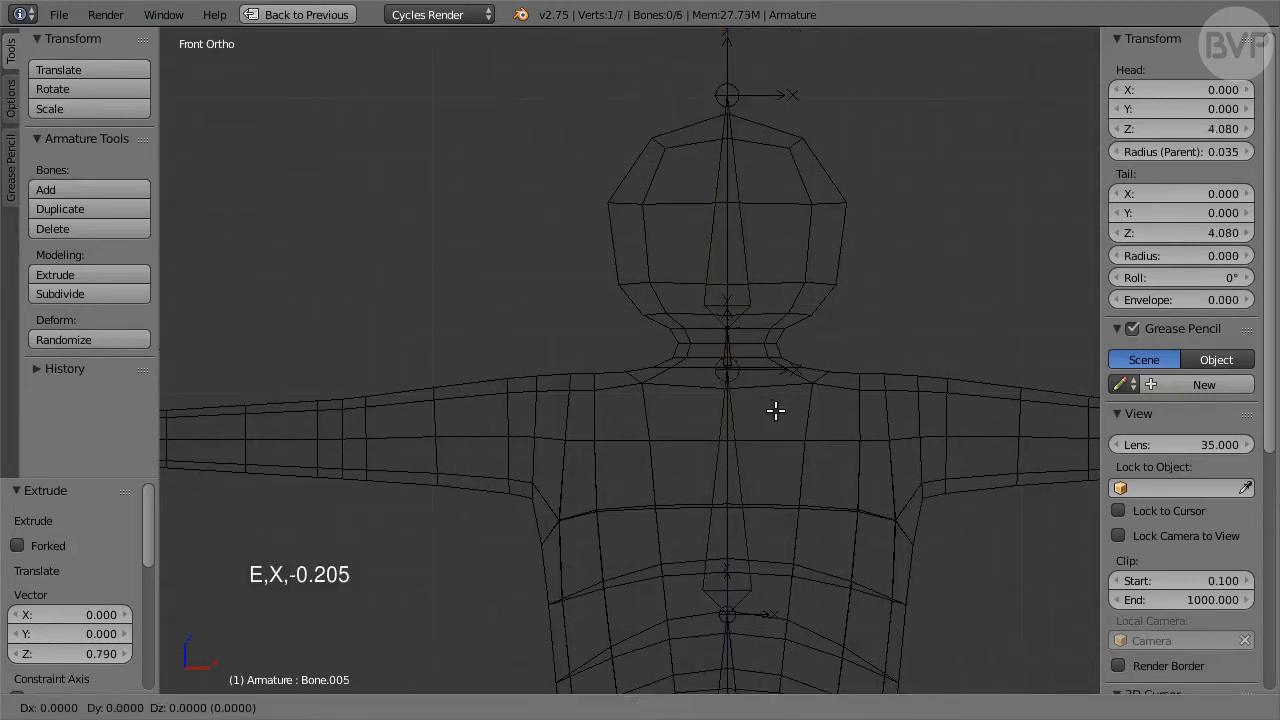
text(x-0.205)
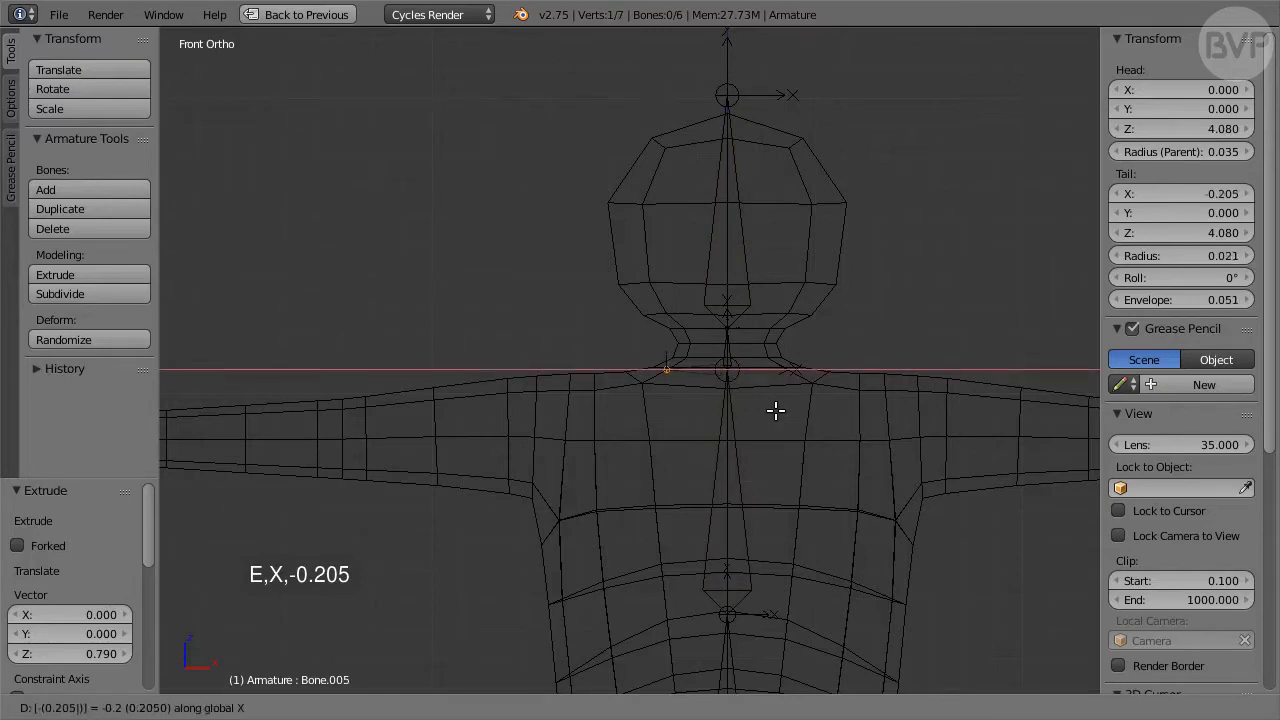
key(Return)
- Turn off the Connected option for the new shoulder bone while keeping its parent
key(ctrl+Down)
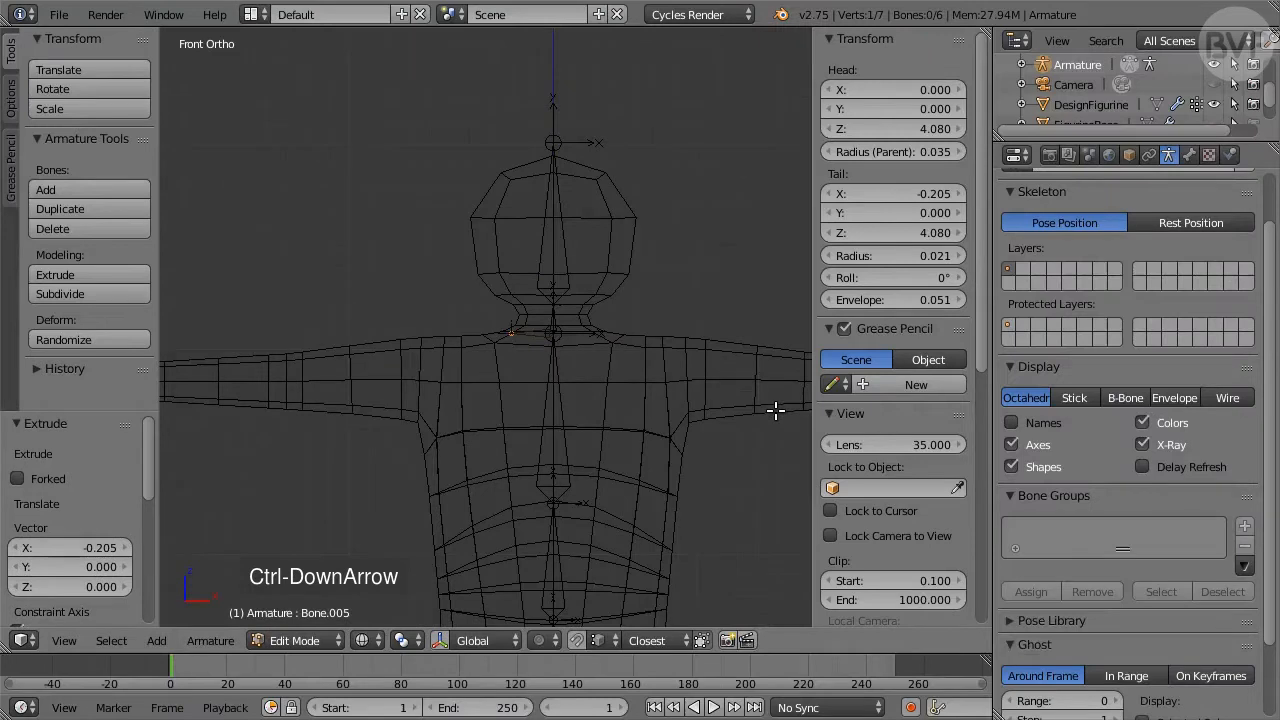
click(1189, 155)
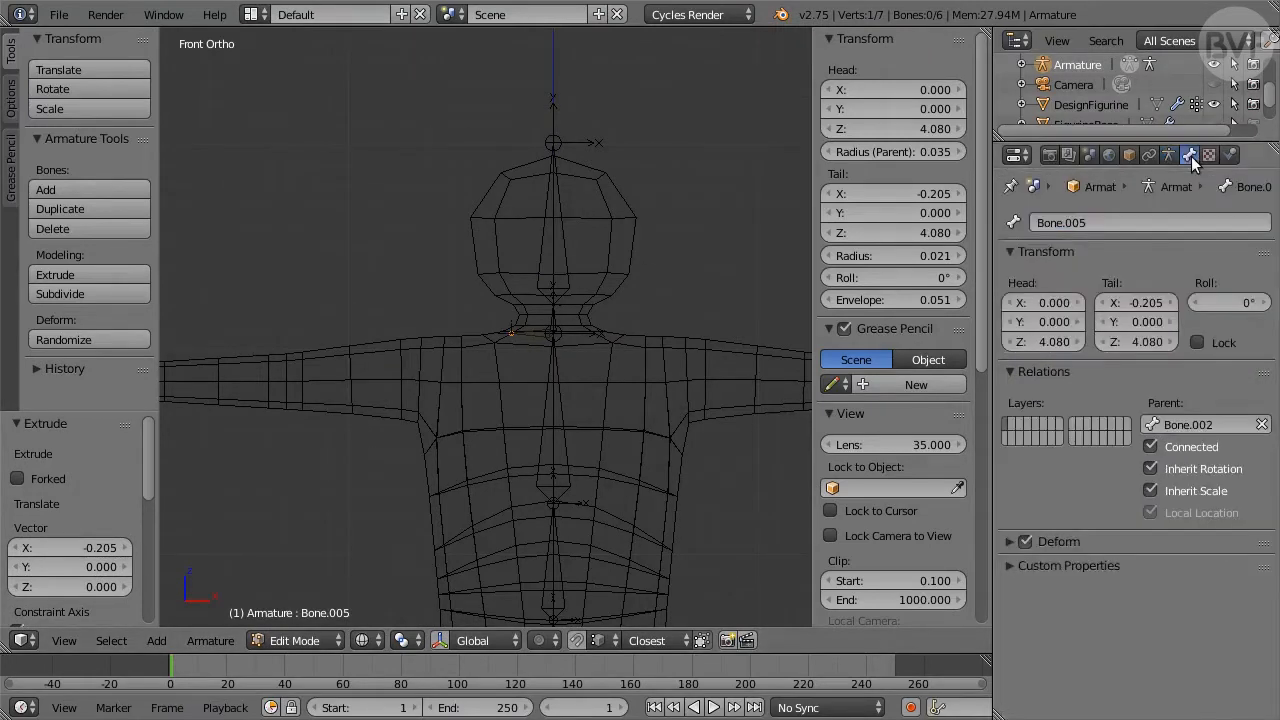
click(1183, 444)
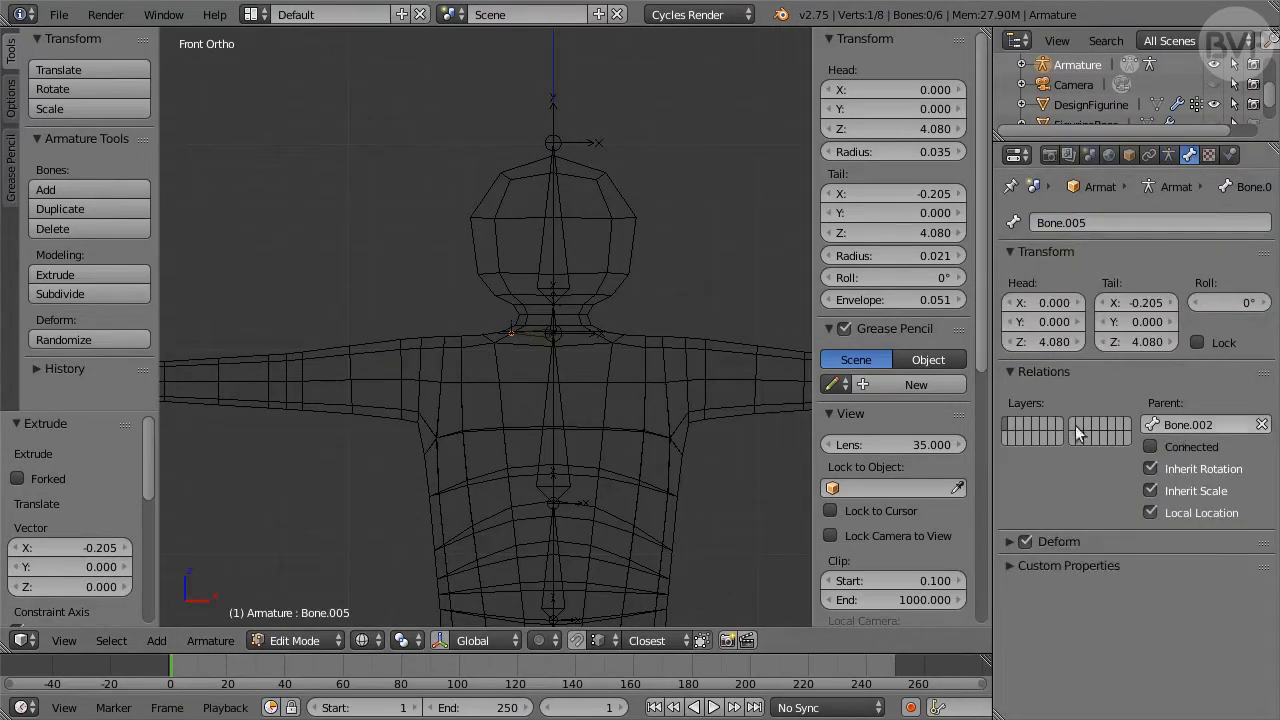
- Move the whole shoulder bone by -0.445 along X and -0.24 along Z into the shoulder
scroll(503, 374, up, 4)
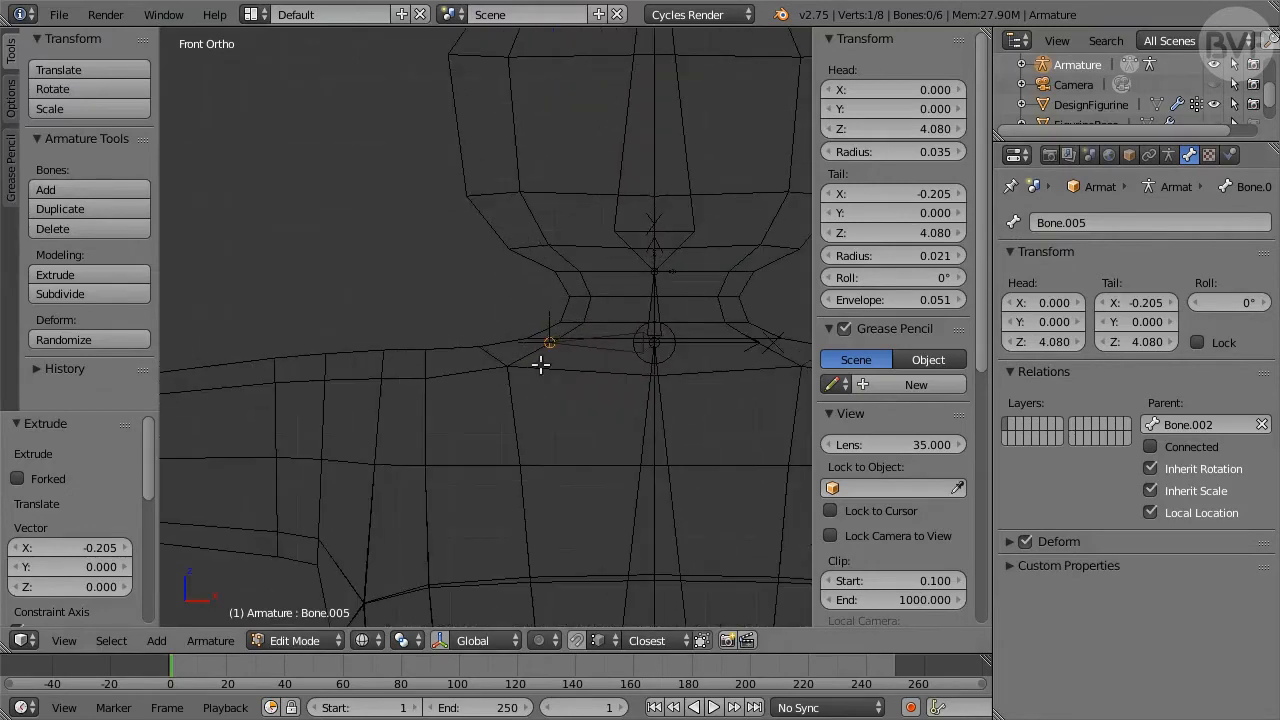
right_click(601, 345)
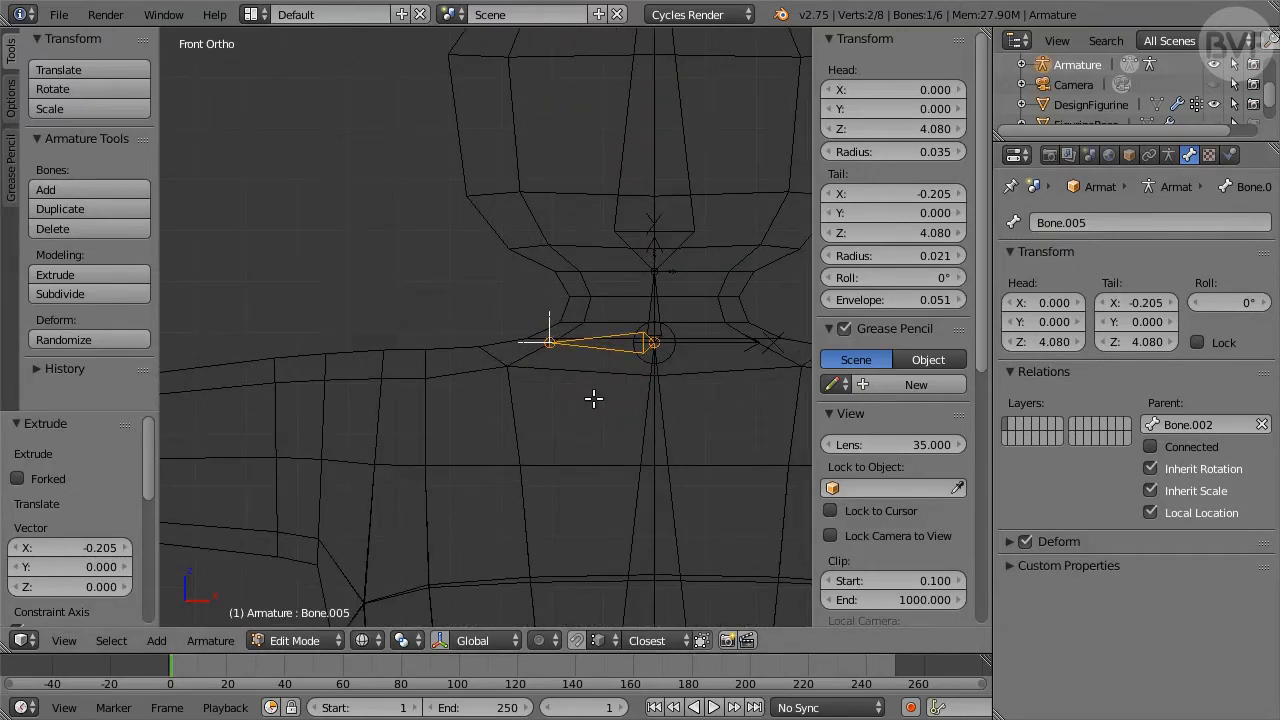
text(gx-0.)
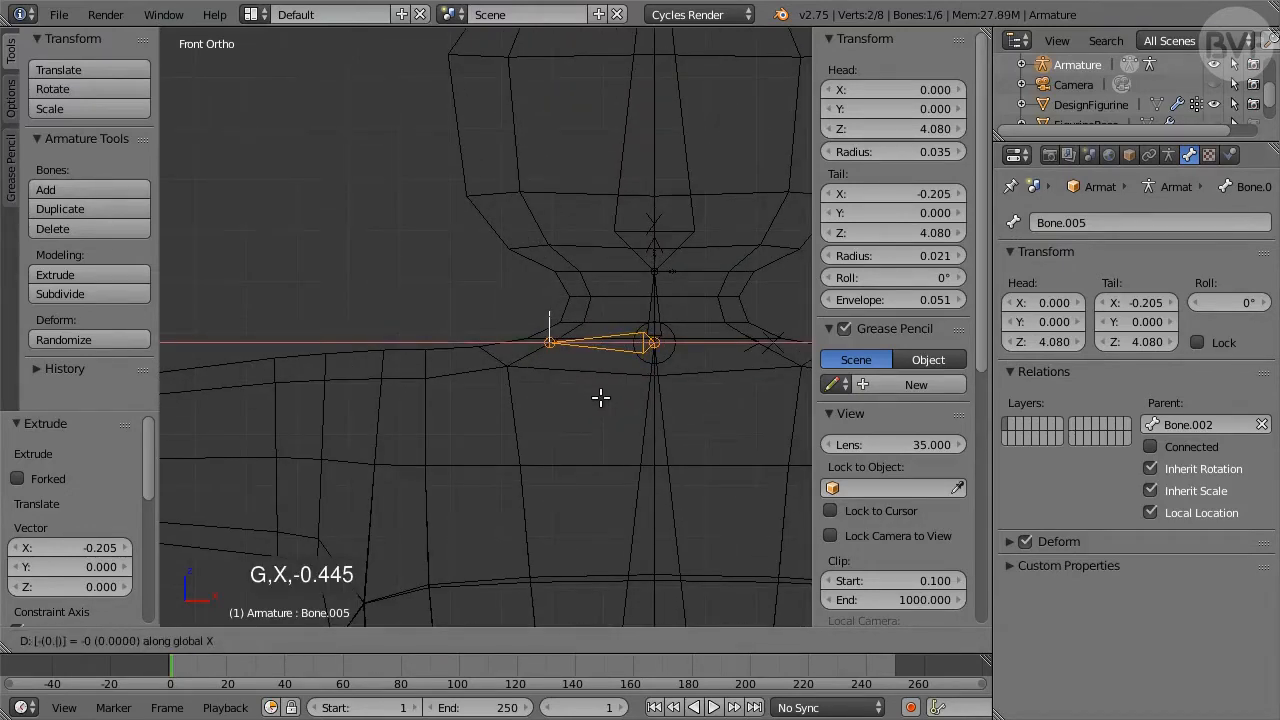
text(445)
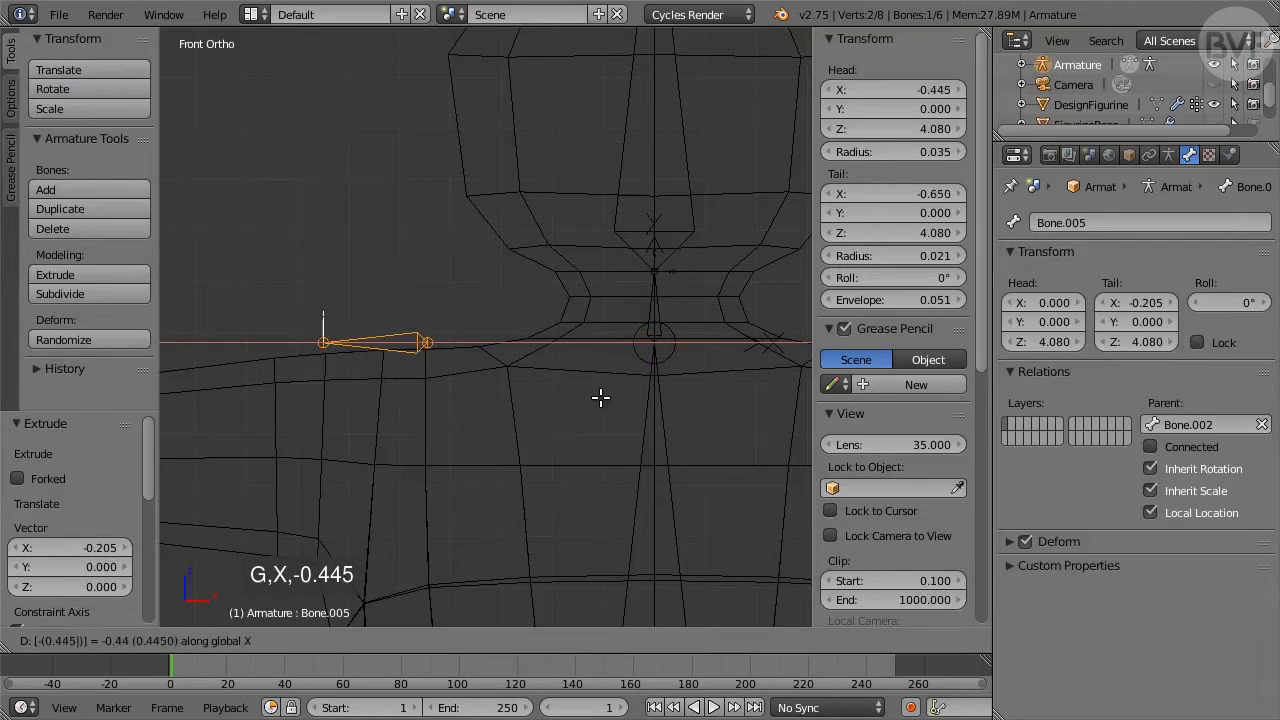
key(Return)
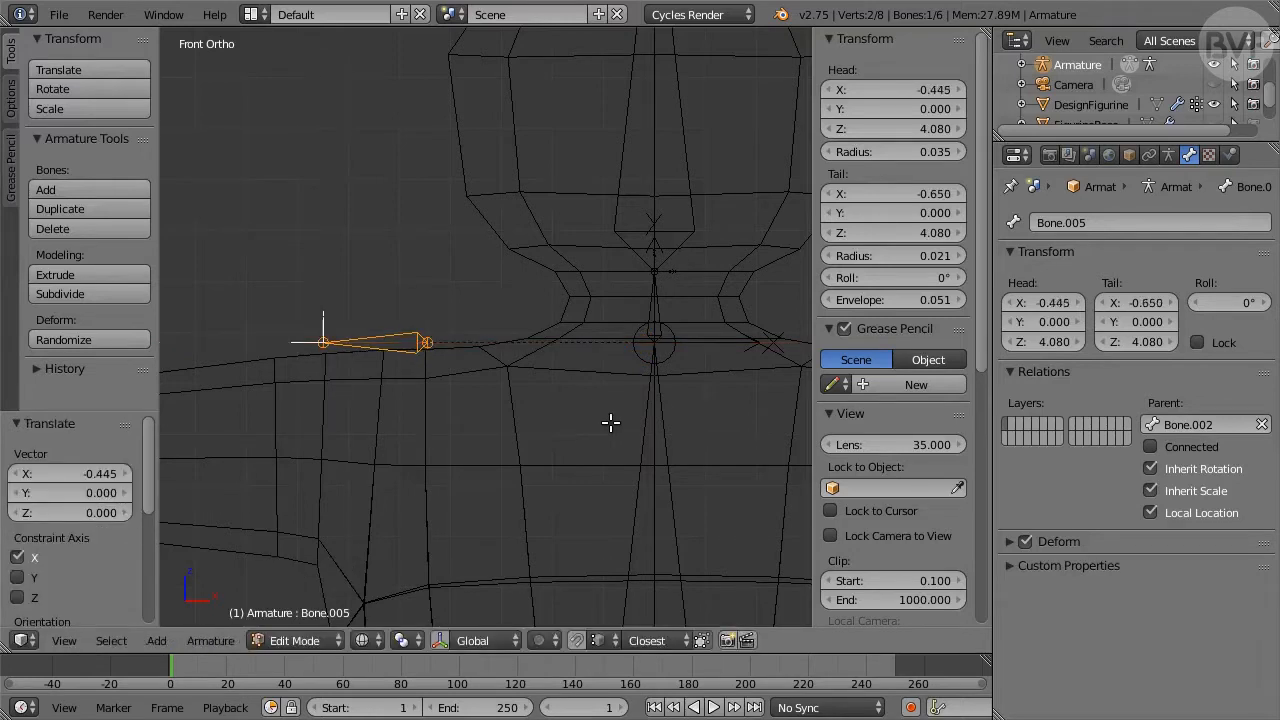
text(gz)
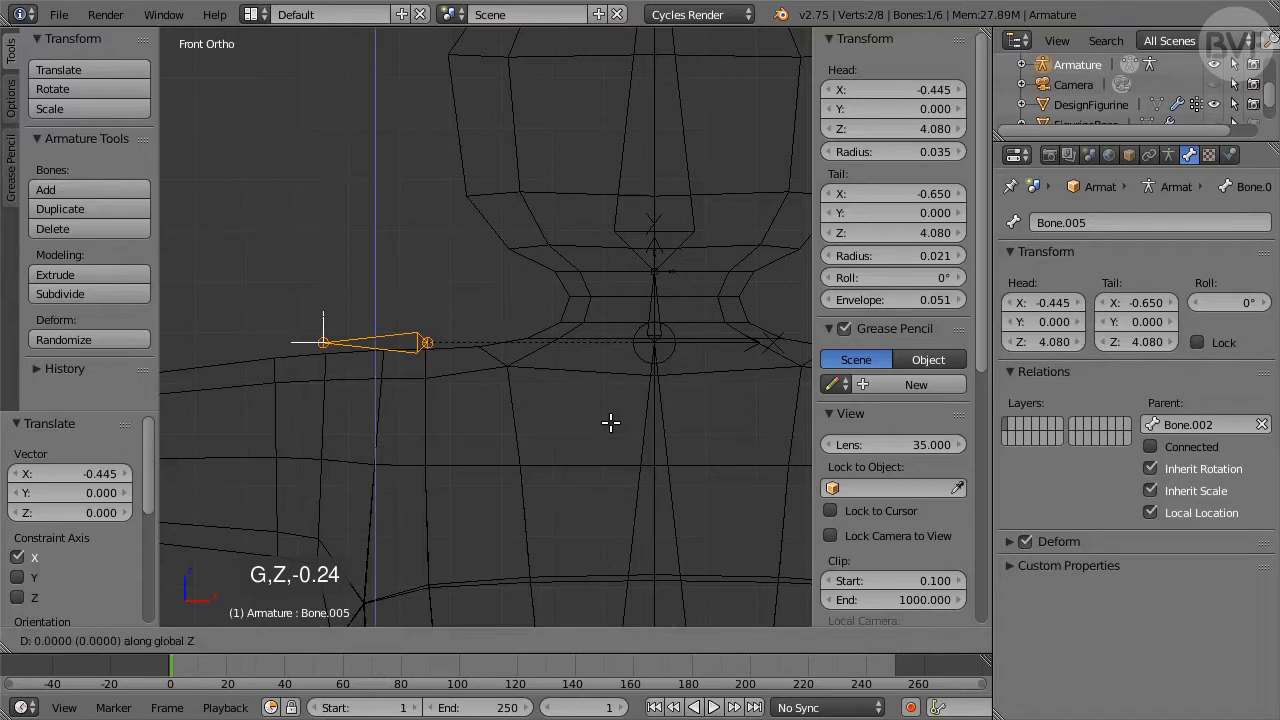
text(-0.24)
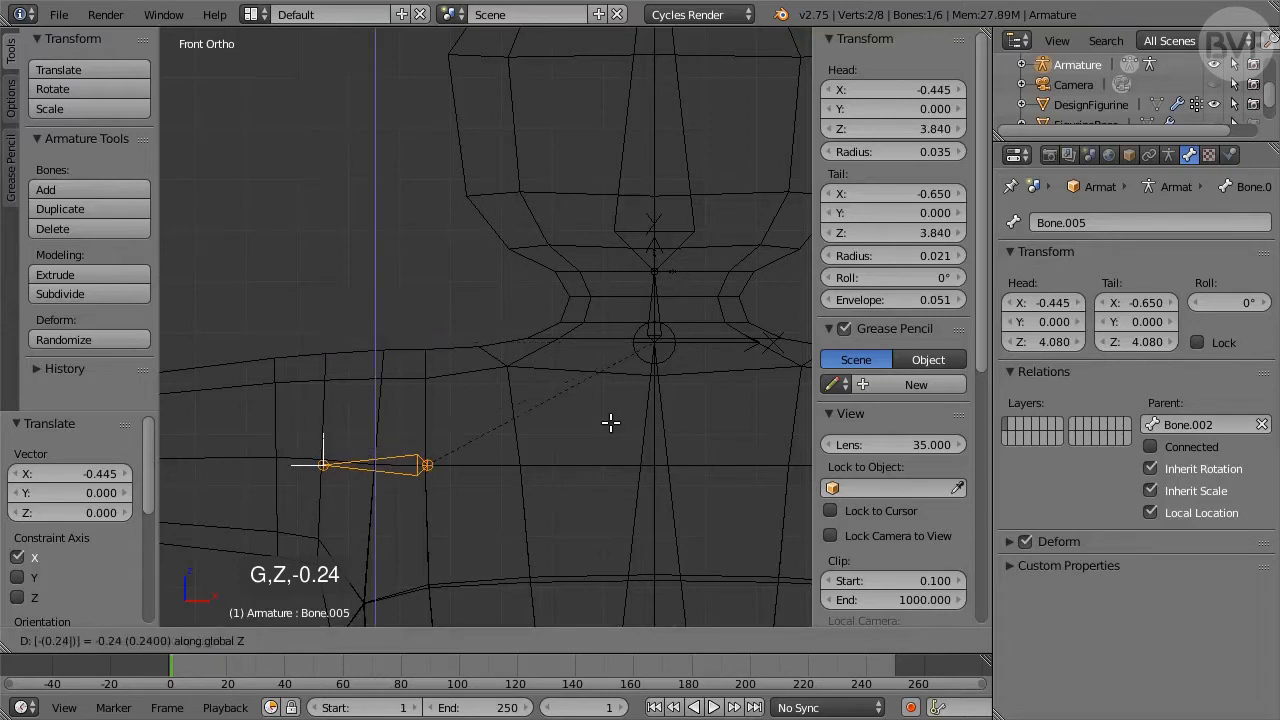
key(Return)
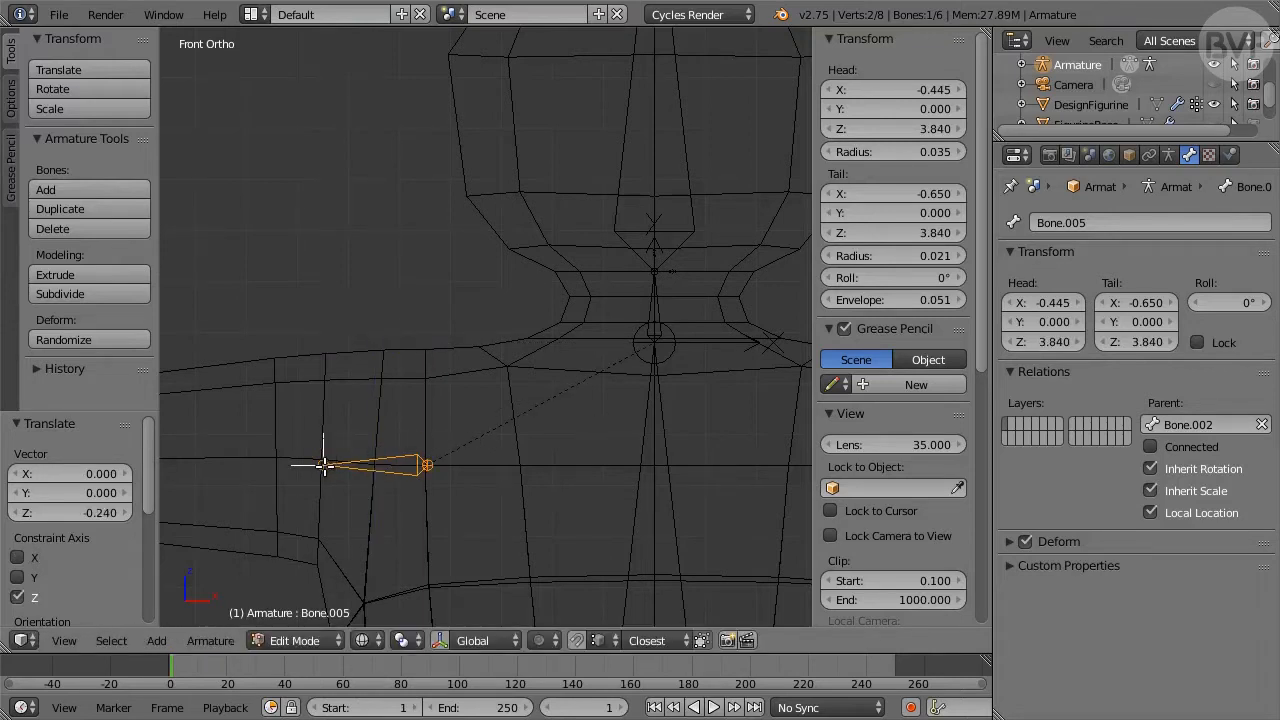
- Extrude an upper arm bone by -0.654 along X from the shoulder bone's outer tip to the elbow
right_click(325, 465)
key(ctrl+Up)
shift+middle_drag(323, 491, 748, 305)
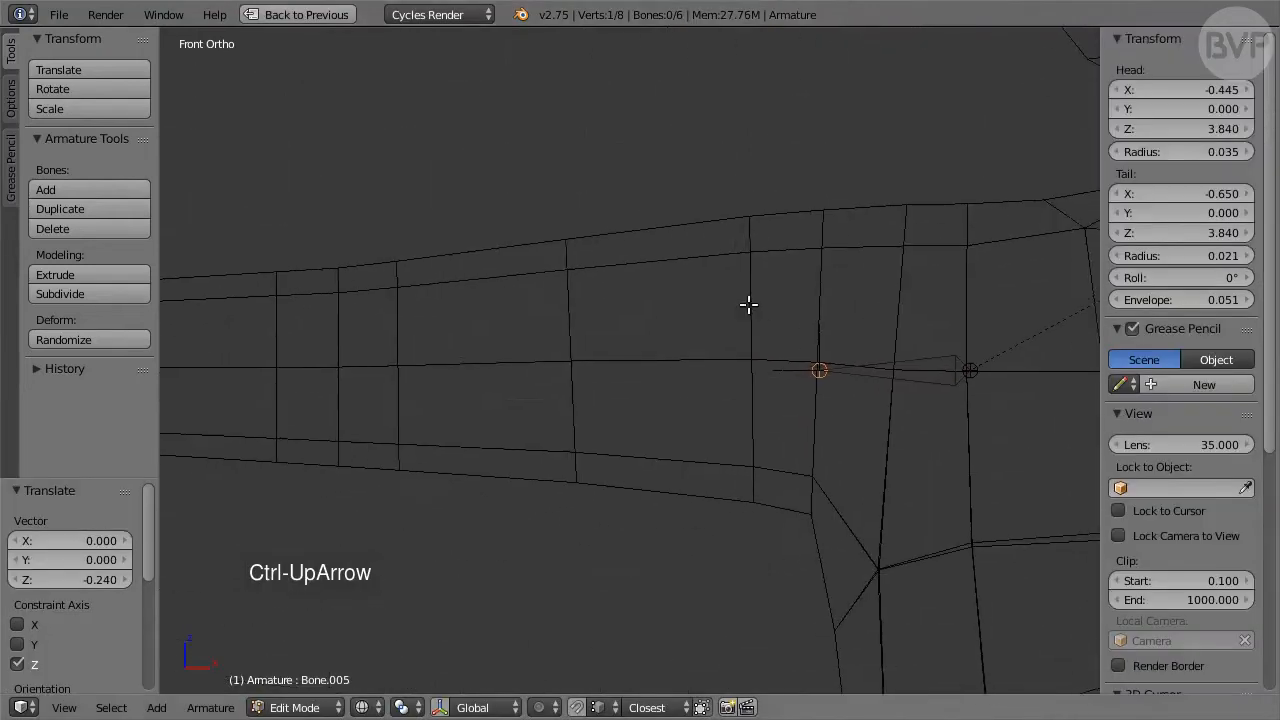
scroll(826, 286, down, 3)
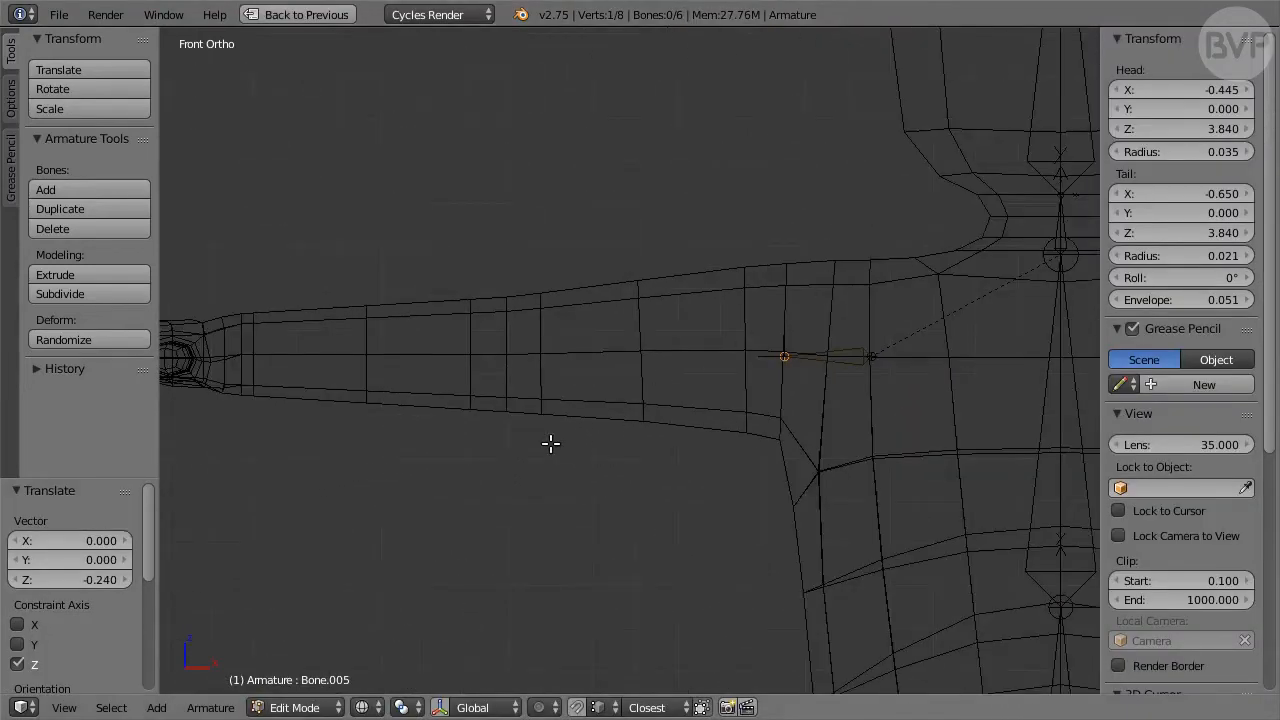
shift+middle_drag(551, 443, 616, 467)
text(ex-0.)
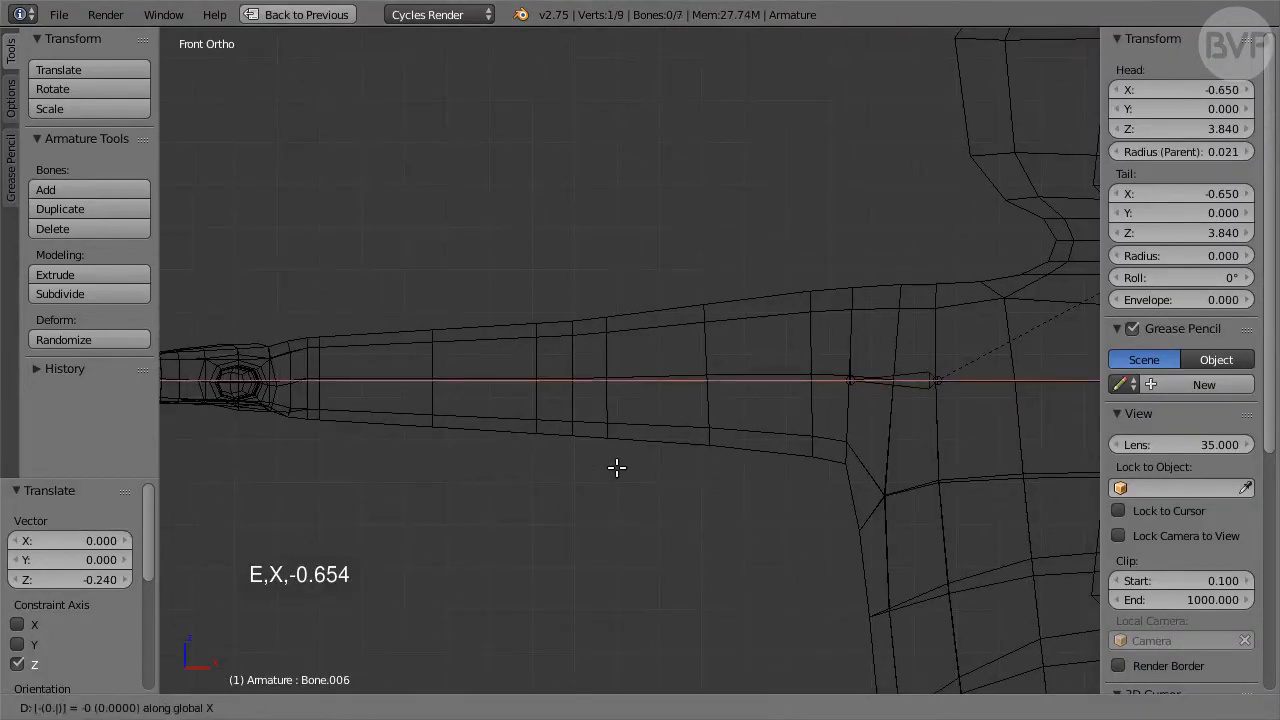
text(654)
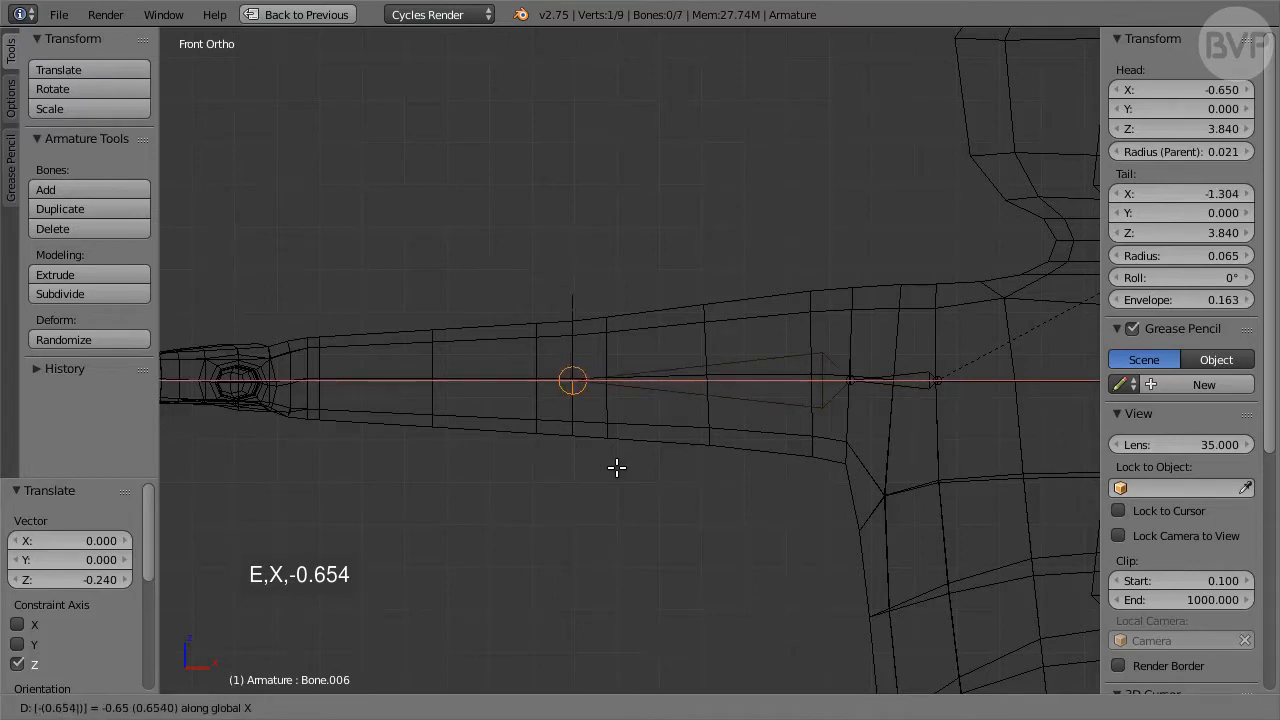
key(Return)
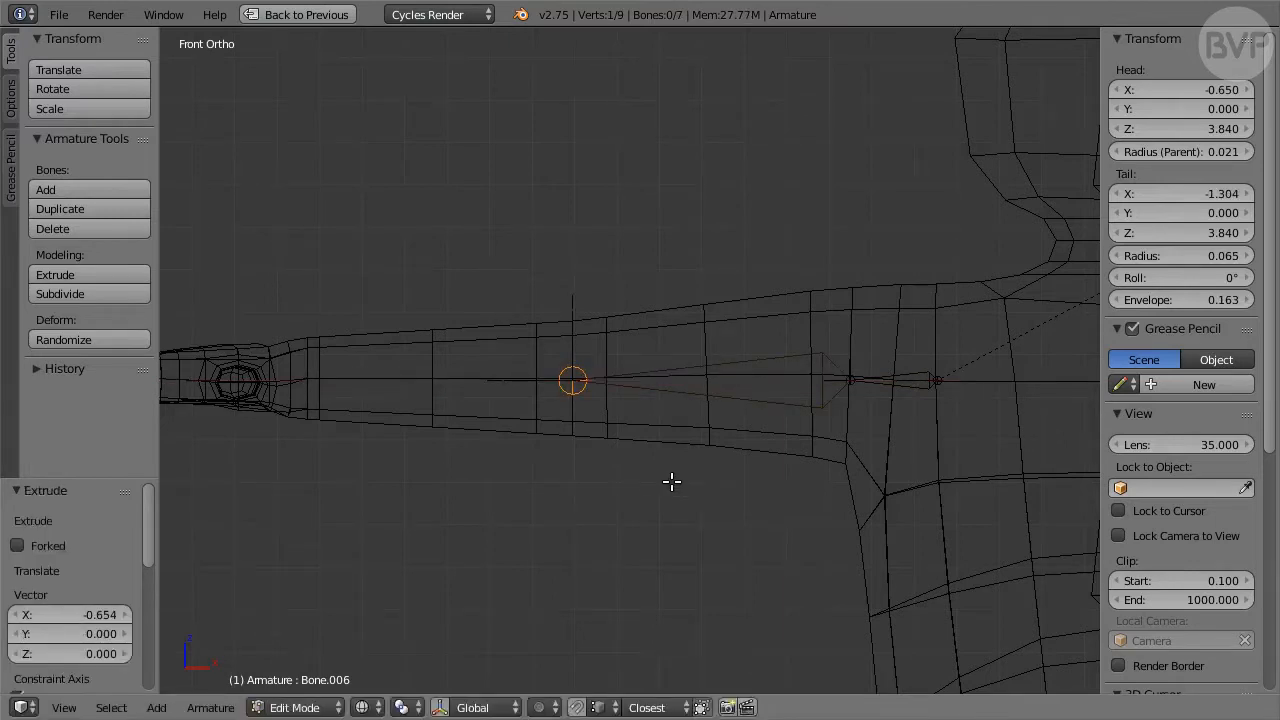
- Extrude a forearm bone by -0.625 along X from the elbow joint to the wrist
key(e)
text(x)
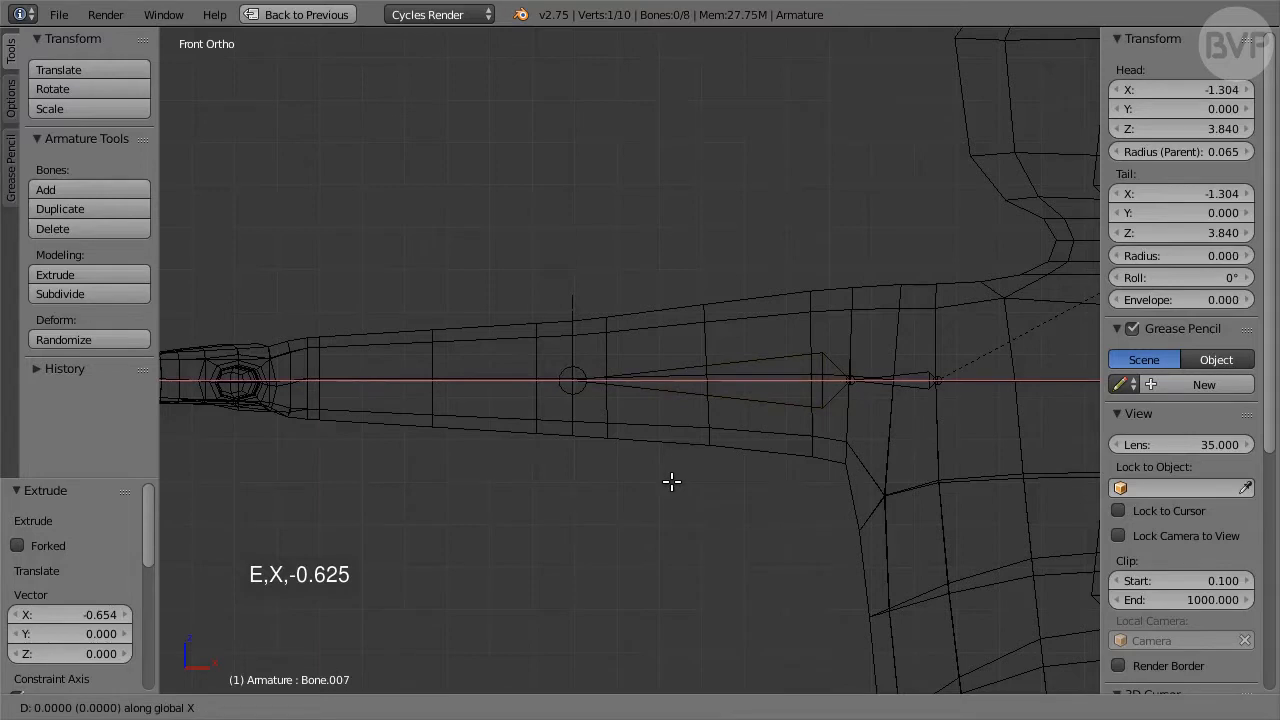
text(-0.625)
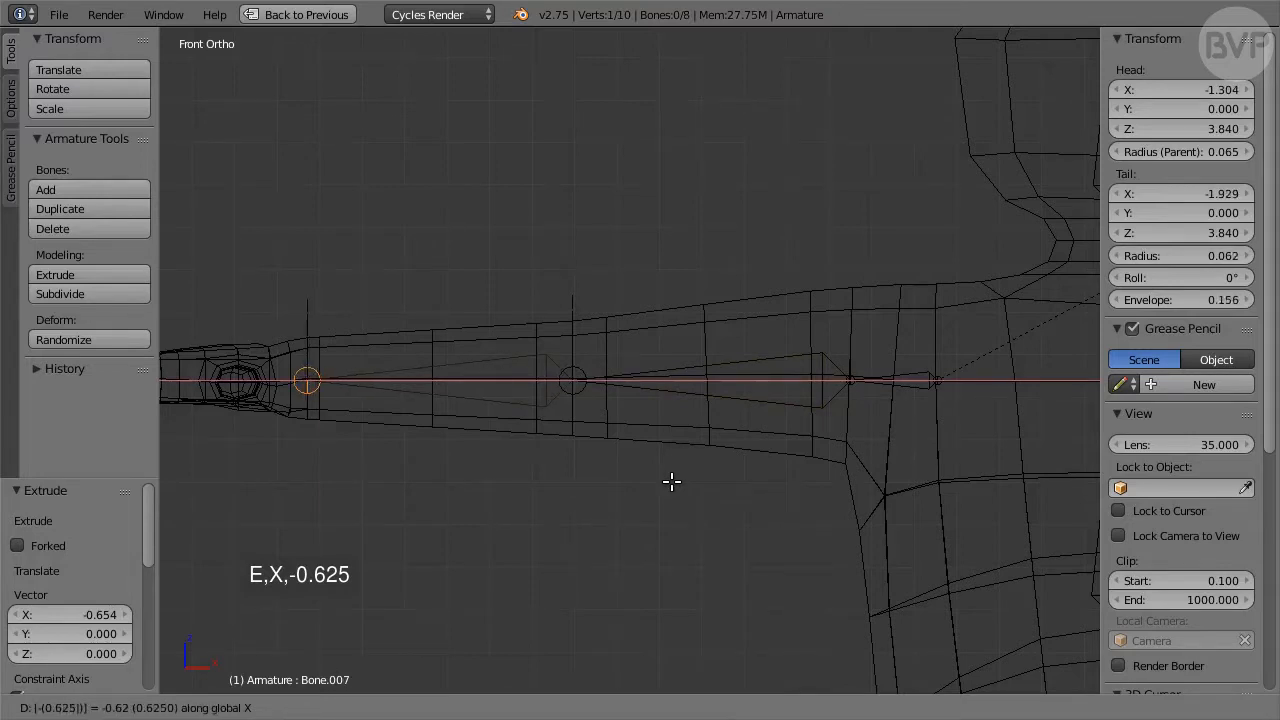
key(Return)
ctrl+scroll(574, 490, up, 5)
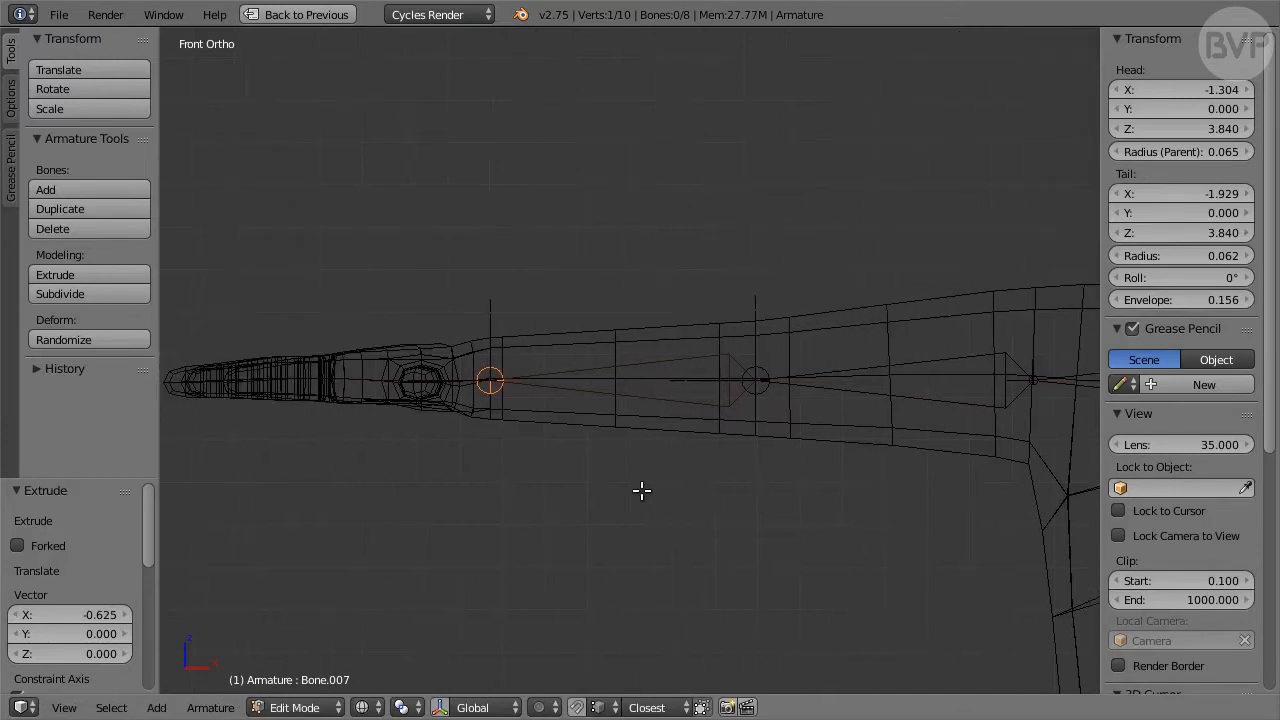
- Extrude a hand bone by -0.37 along X from the wrist joint to the base of the fingers
key(e)
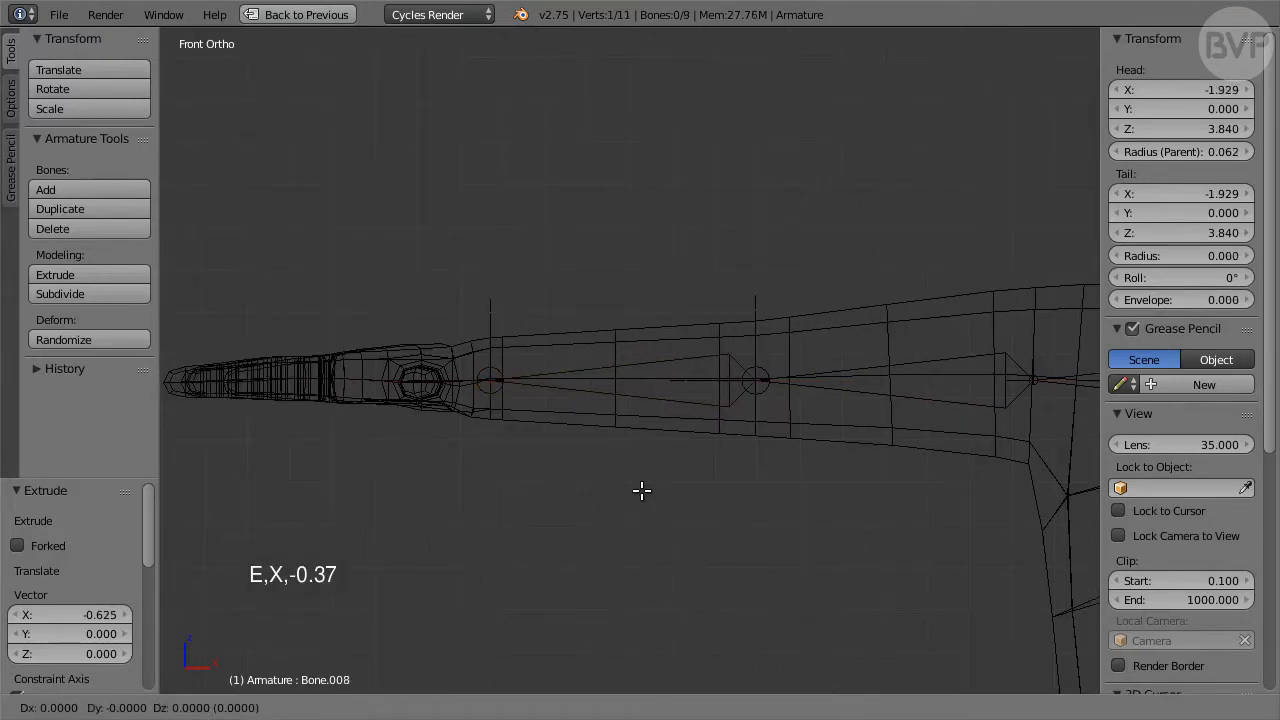
text(x-0.37)
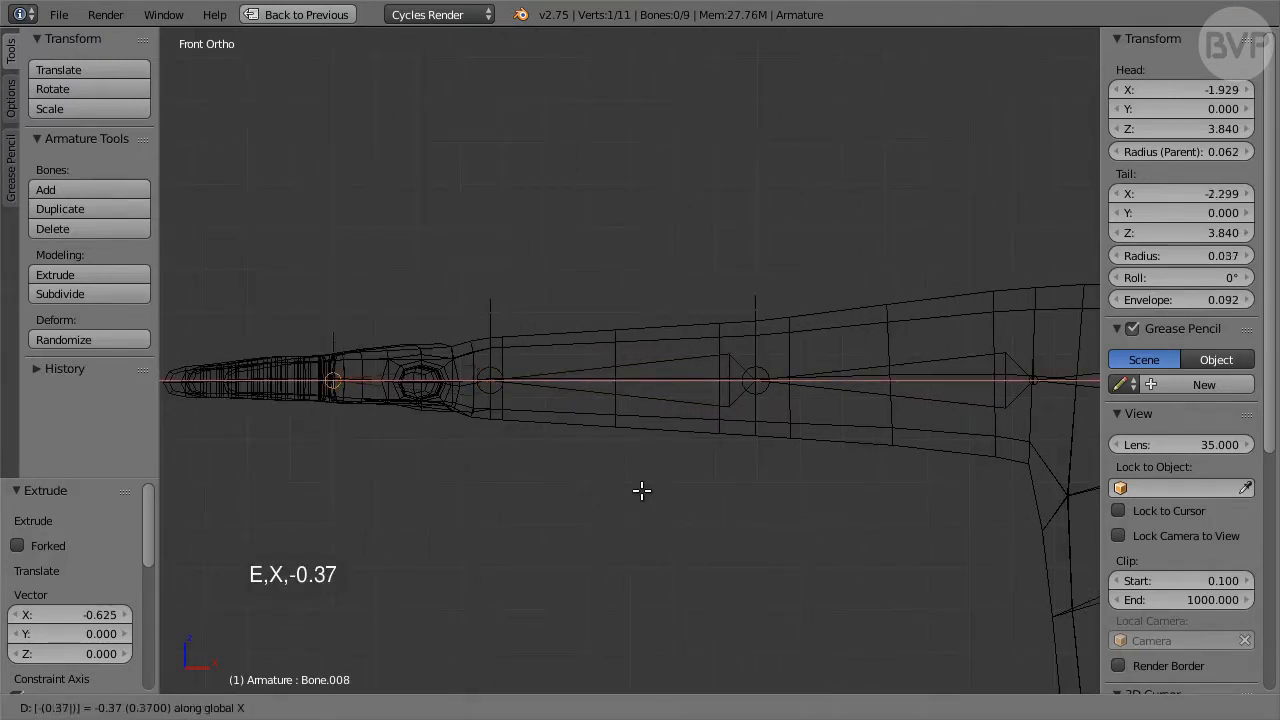
key(Return)
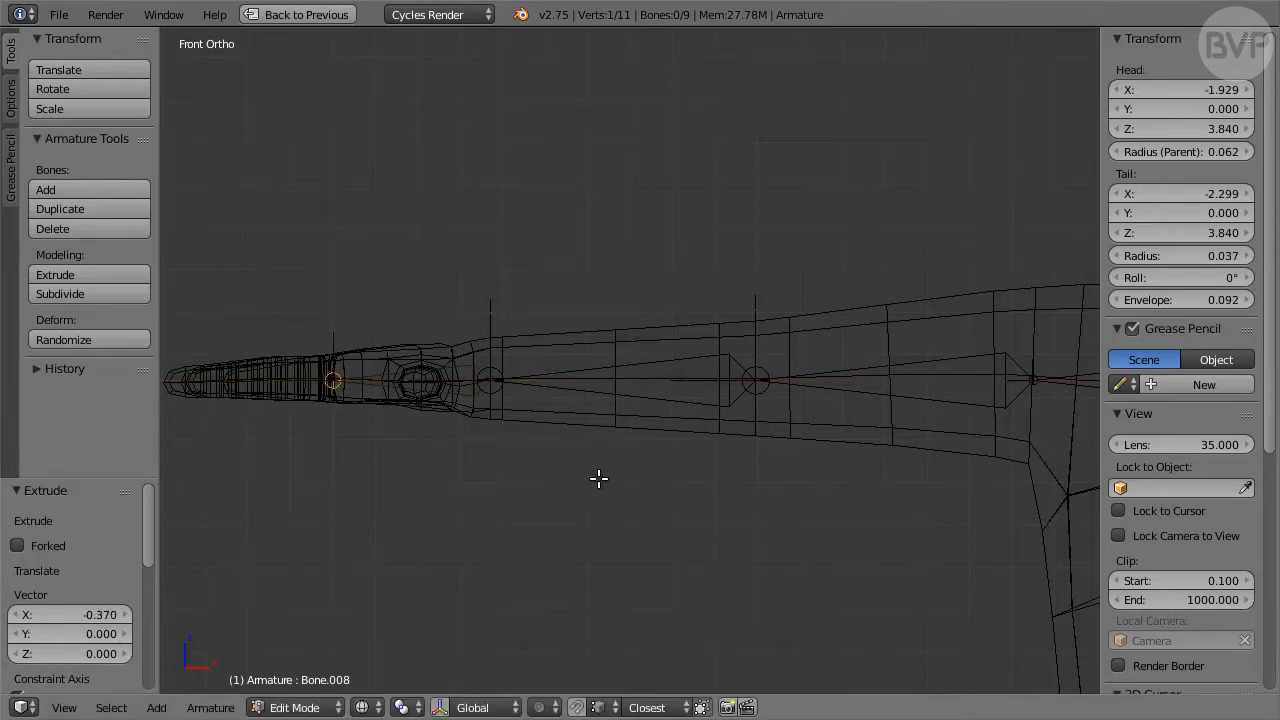
- Extrude a short thumb bone by -0.049 along Y from the hand bone's tip and turn off its Connected option
key(KP_7)
shift+middle_drag(471, 409, 713, 388)
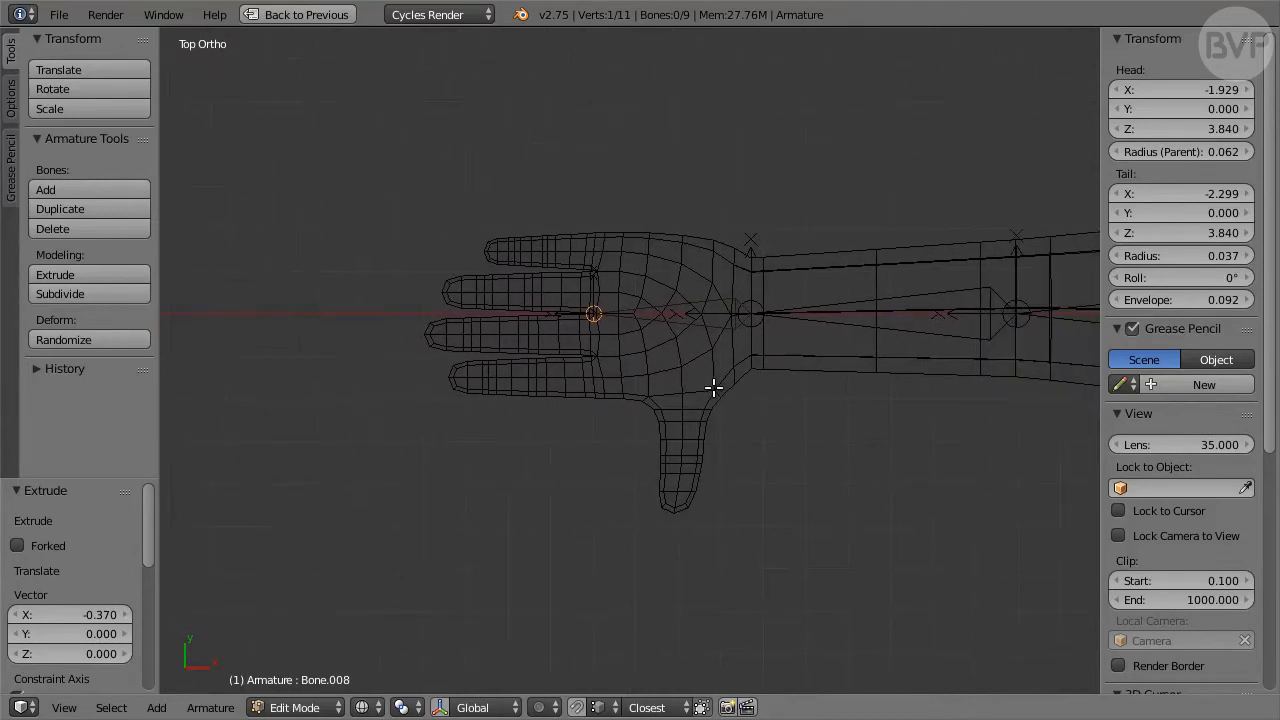
scroll(777, 463, up, 3)
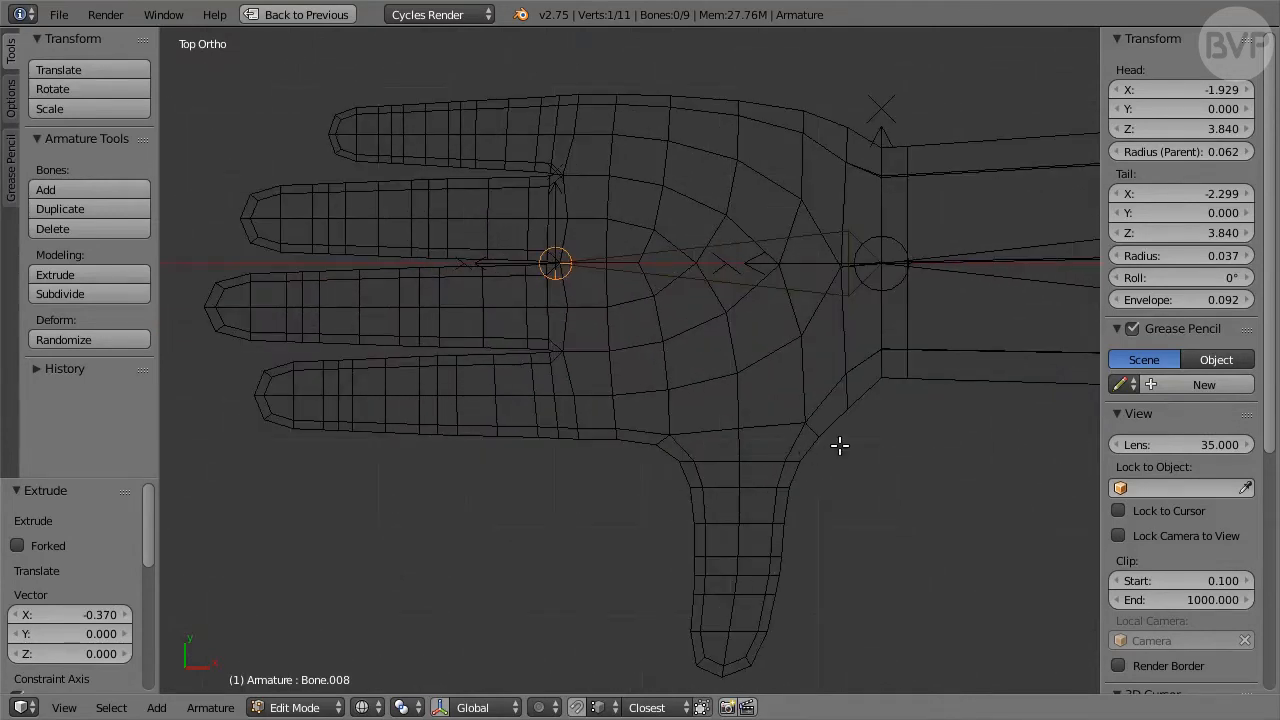
text(ey-0.0)
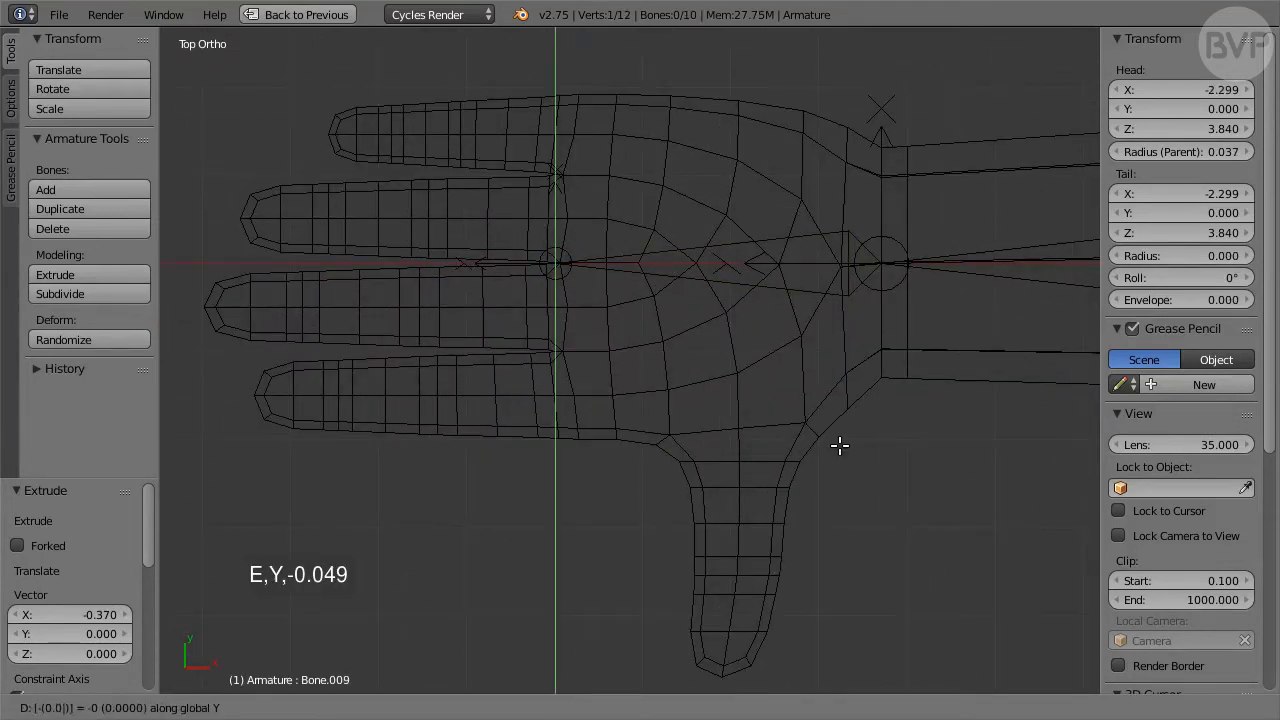
text(49)
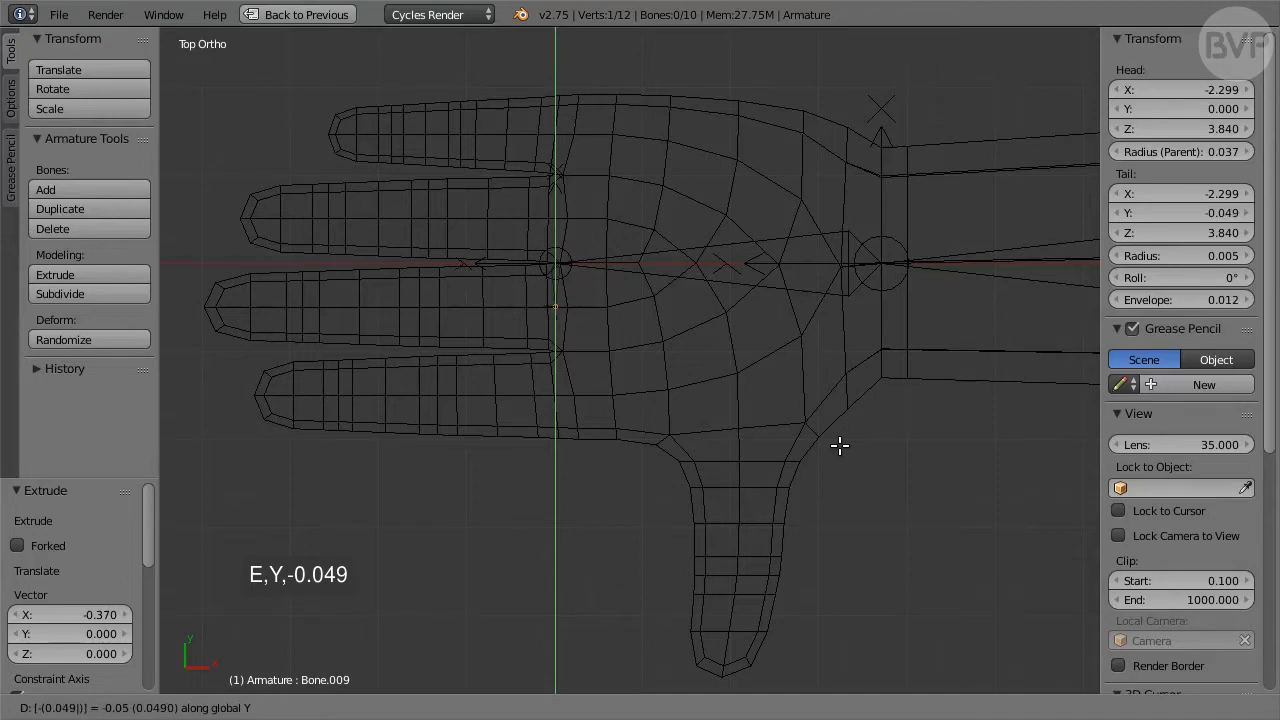
key(Return)
key(ctrl+Down)
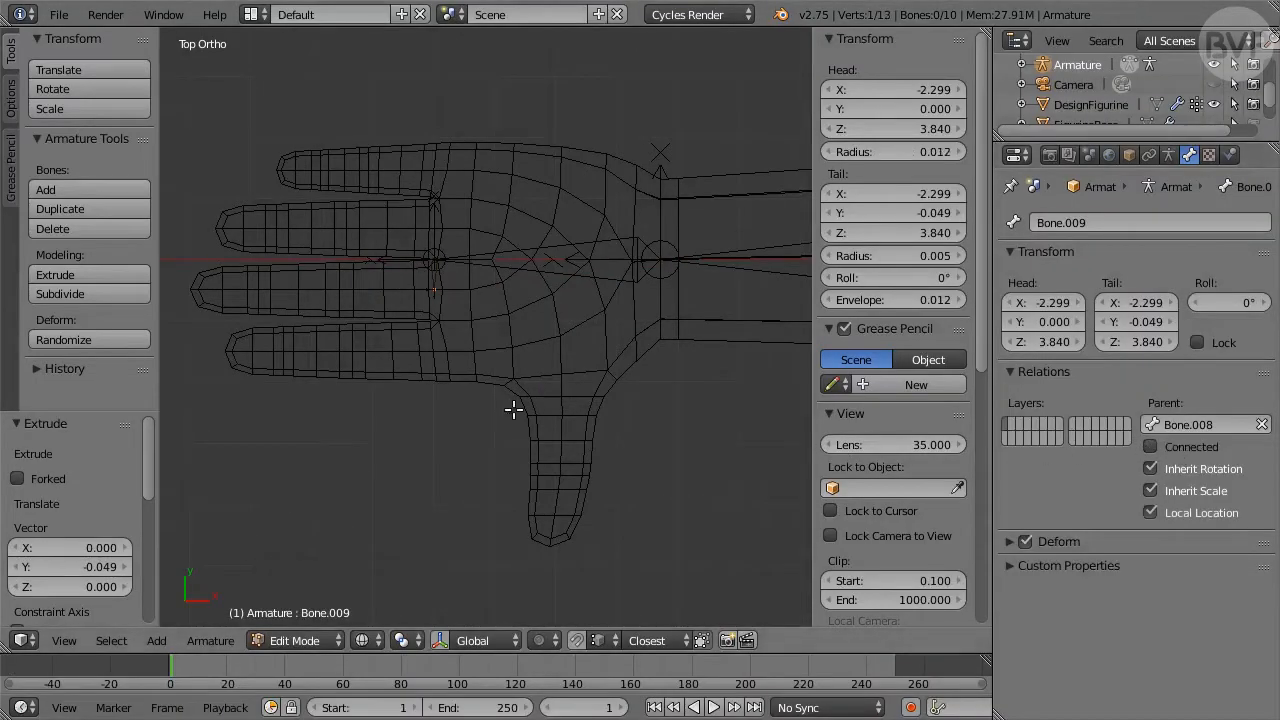
key(ctrl+Up)
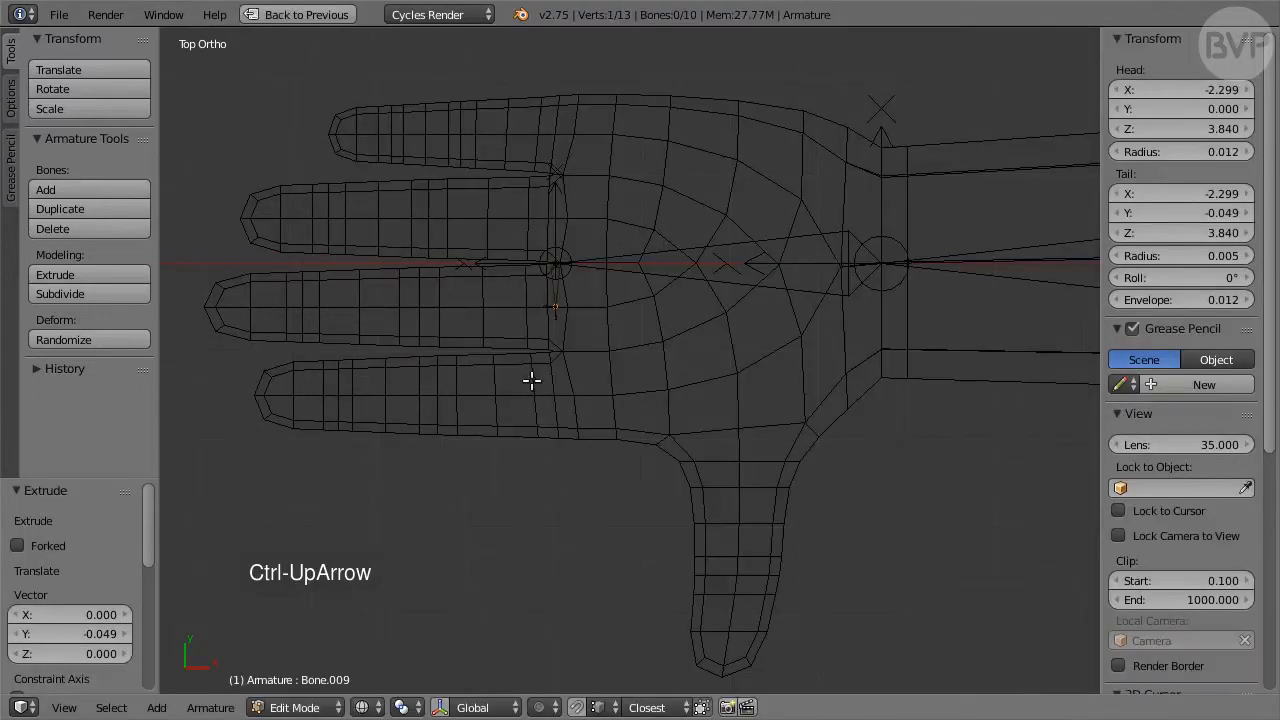
- Move the whole short thumb bone by -0.175 along Y and 0.201 along X to the base of the thumb
right_click(554, 282)
text(gy)
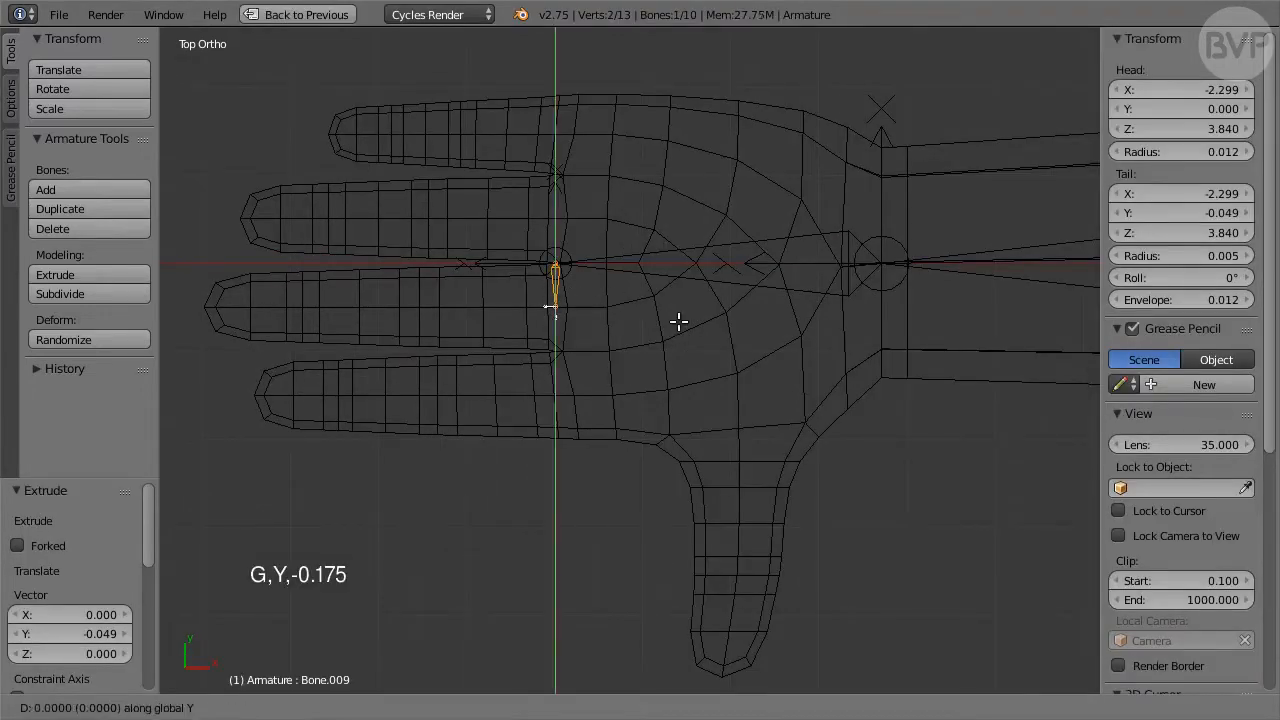
text(-0.175)
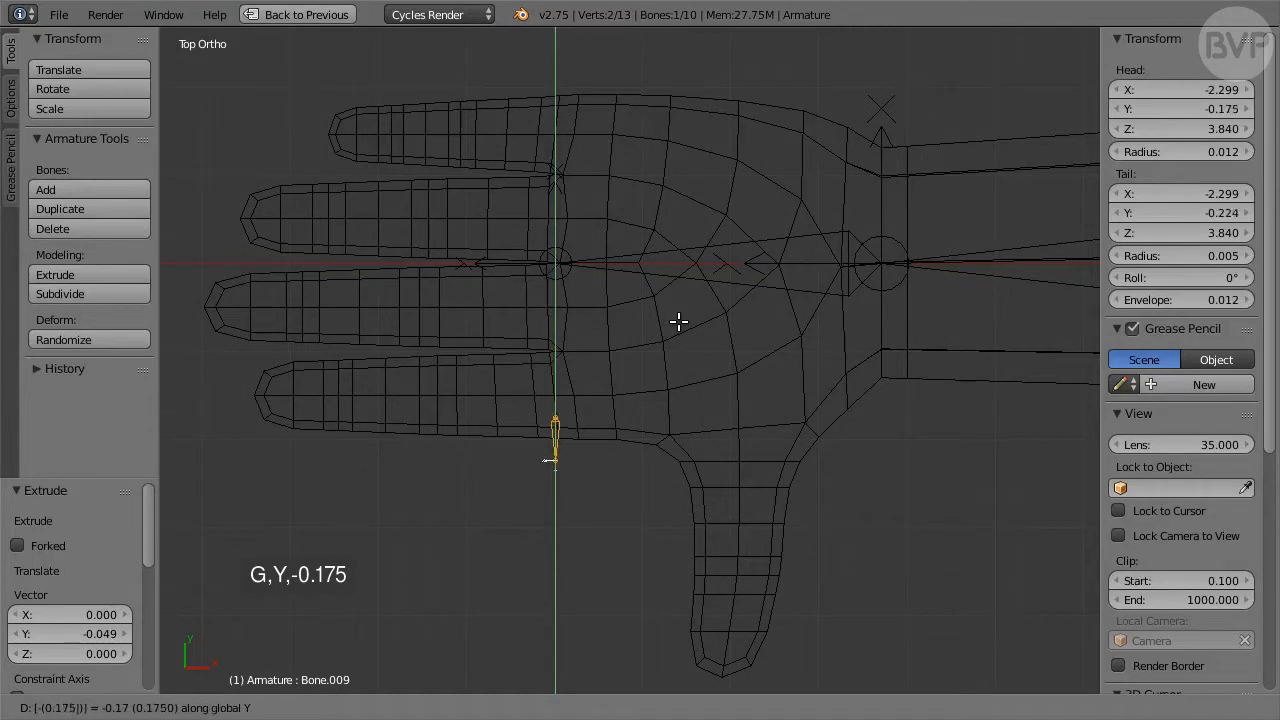
key(Return)
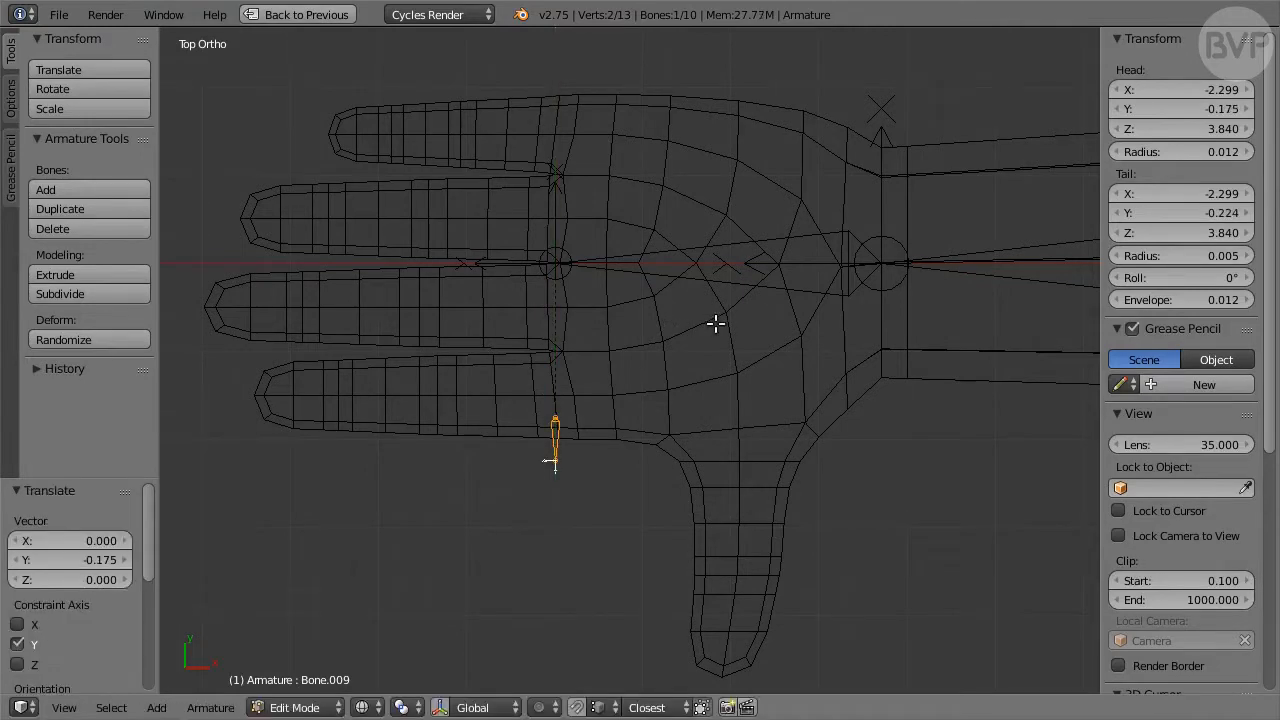
text(gx0.201)
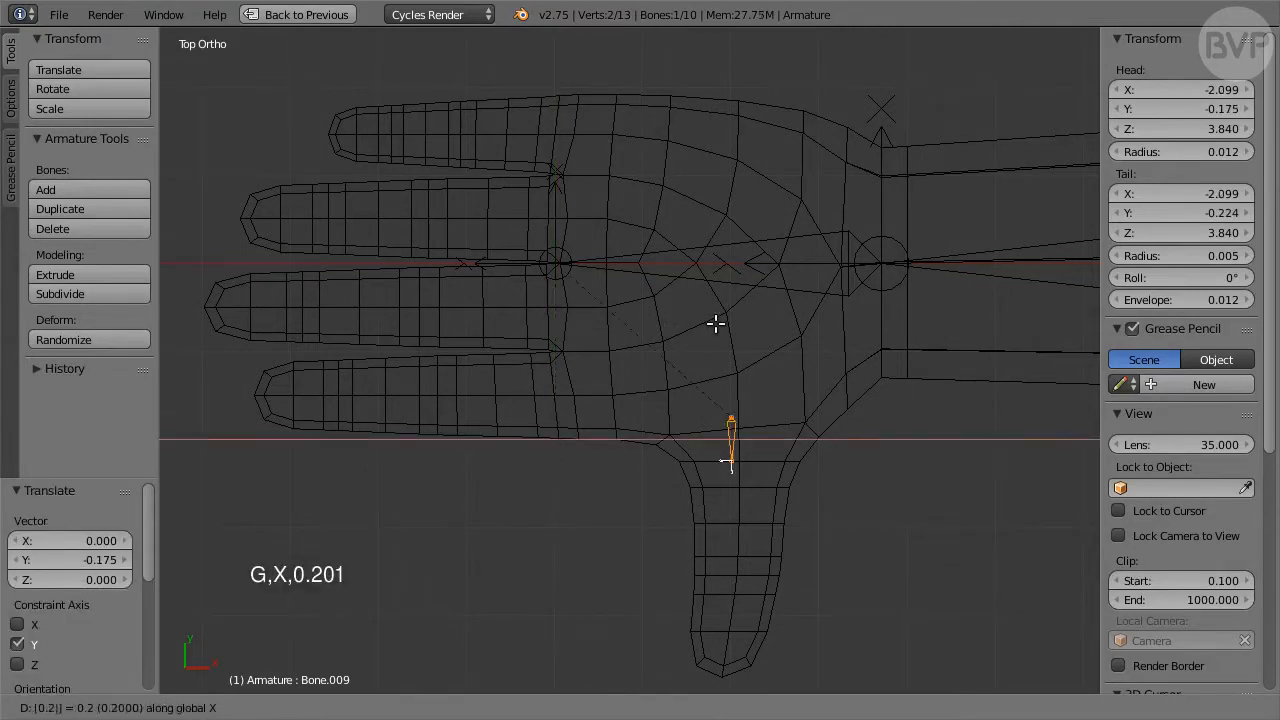
key(Return)
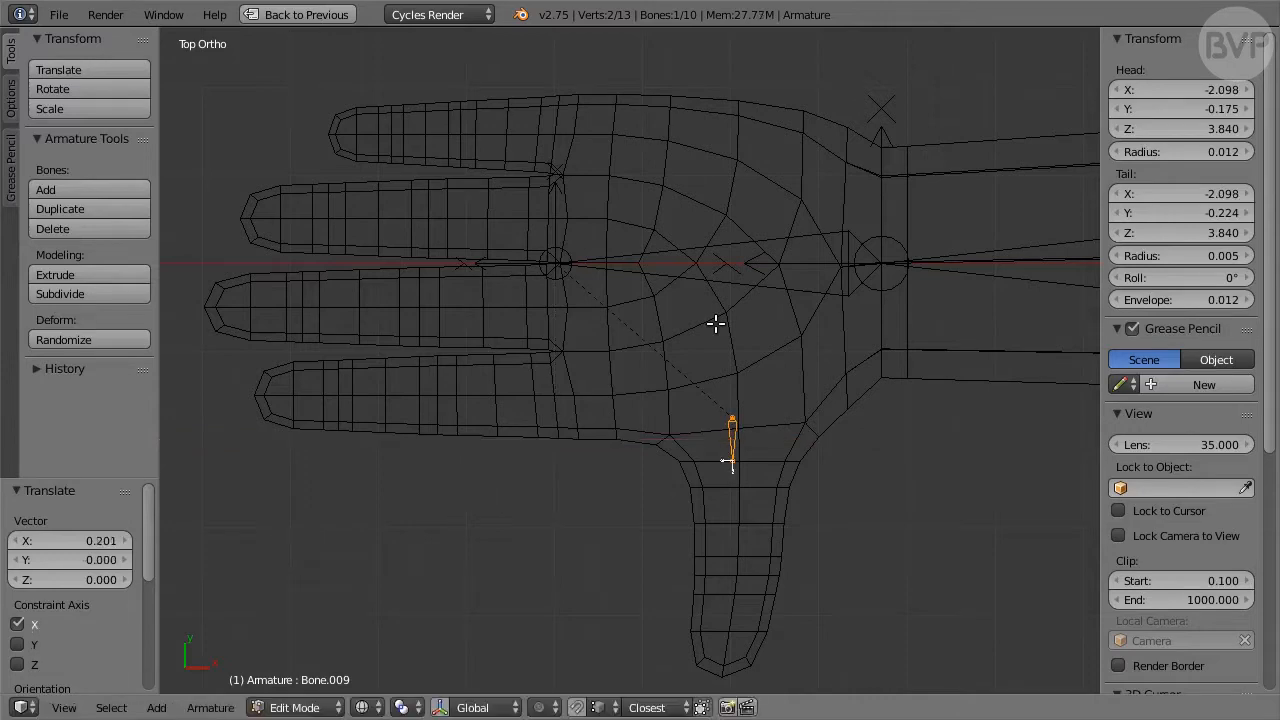
- Extrude a second thumb bone by -0.13 along Y from the outer tip of the short thumb bone
scroll(740, 458, up, 5)
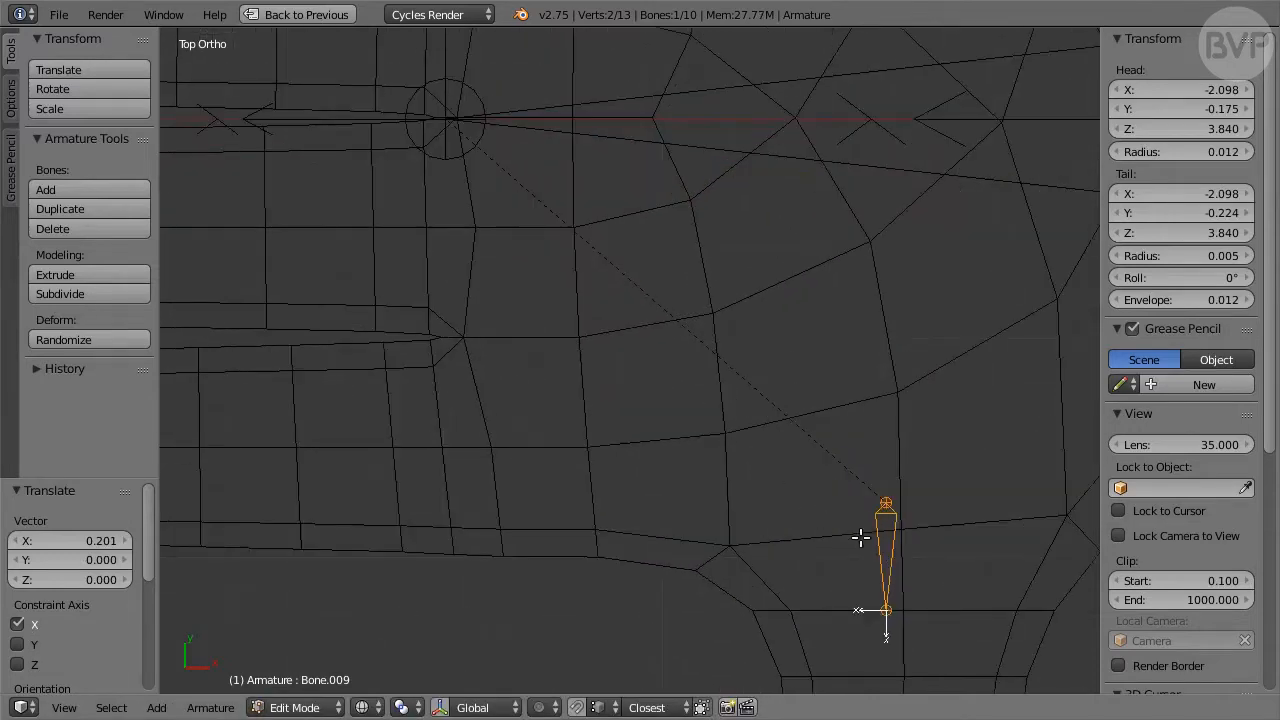
shift+middle_drag(890, 556, 621, 196)
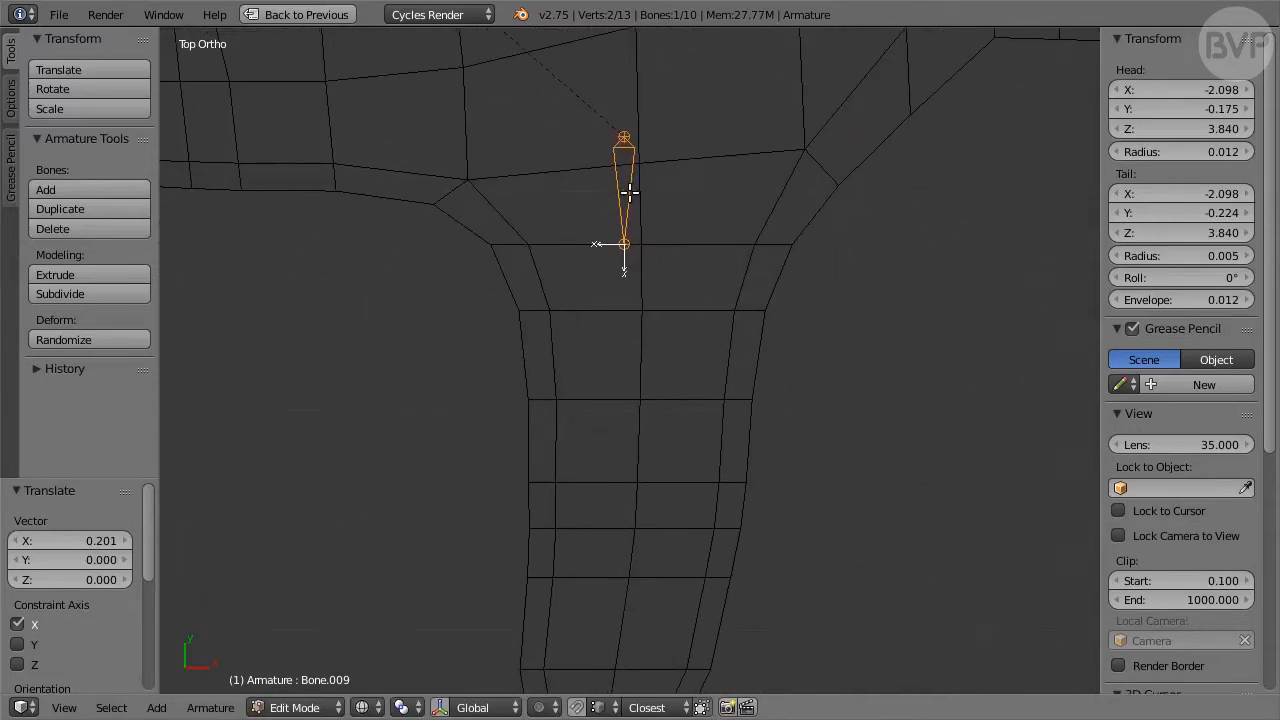
right_click(625, 243)
scroll(737, 269, down, 2)
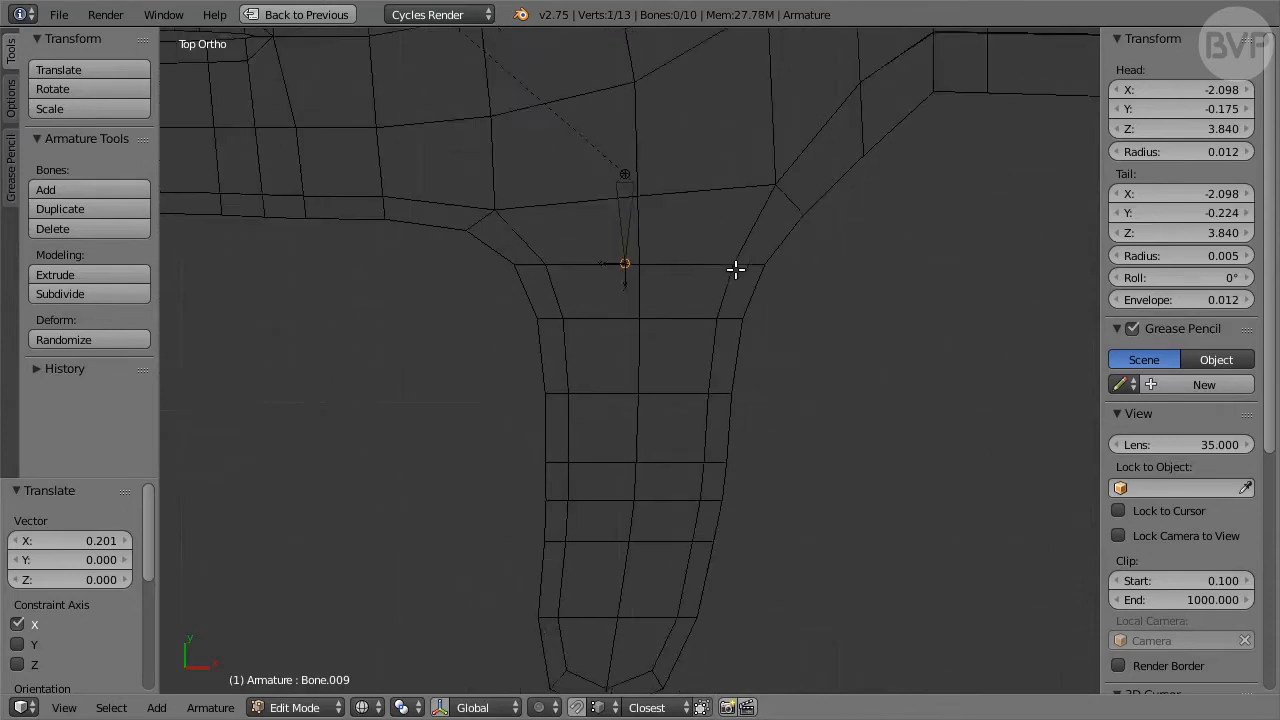
text(ey)
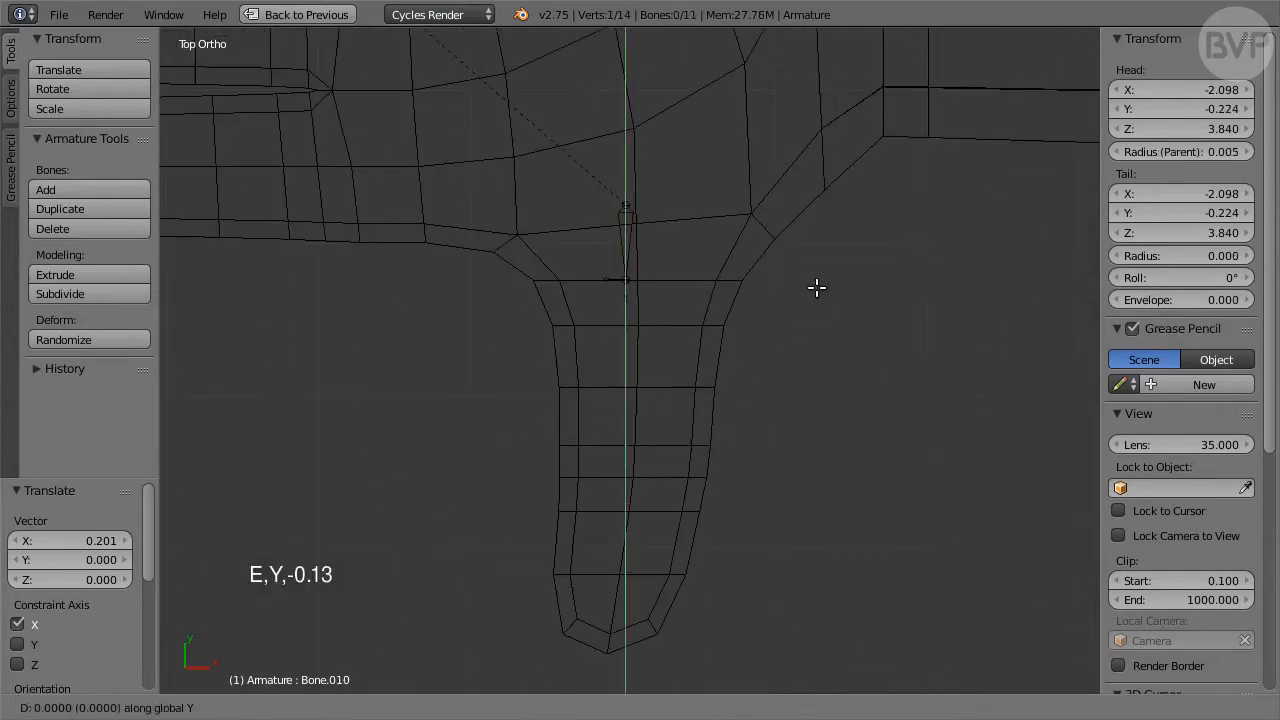
text(-0.13)
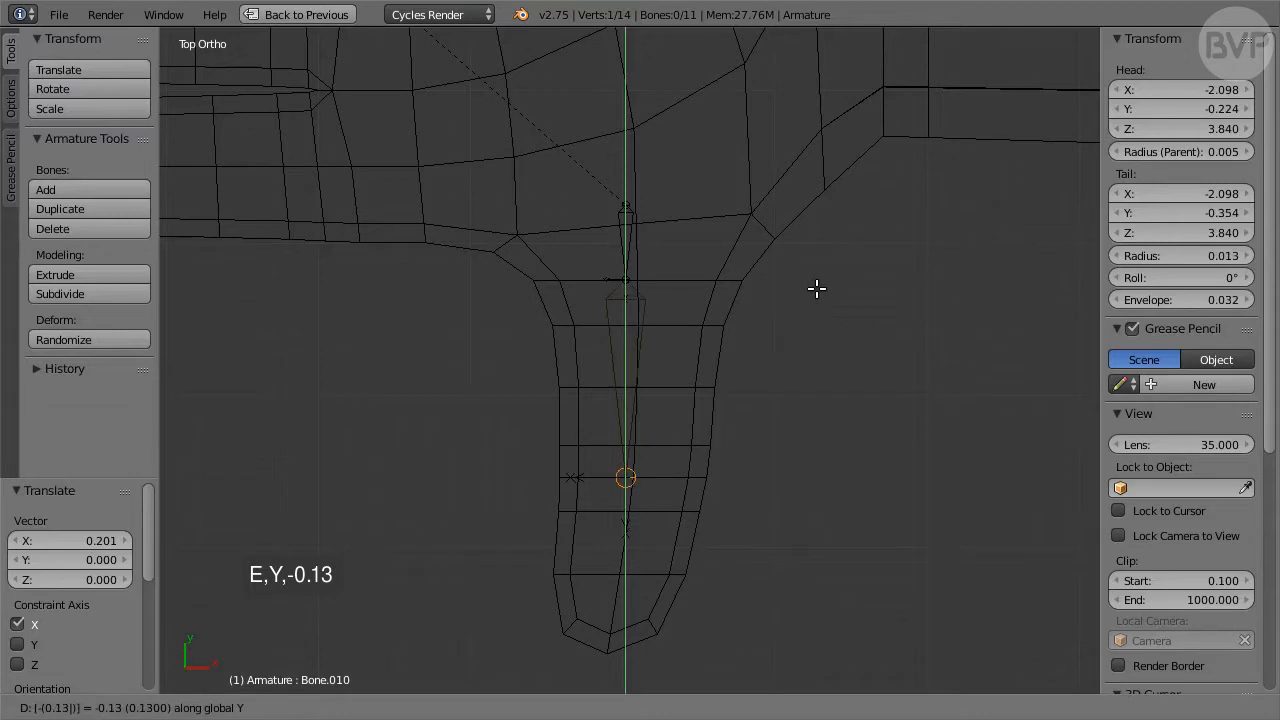
key(Return)
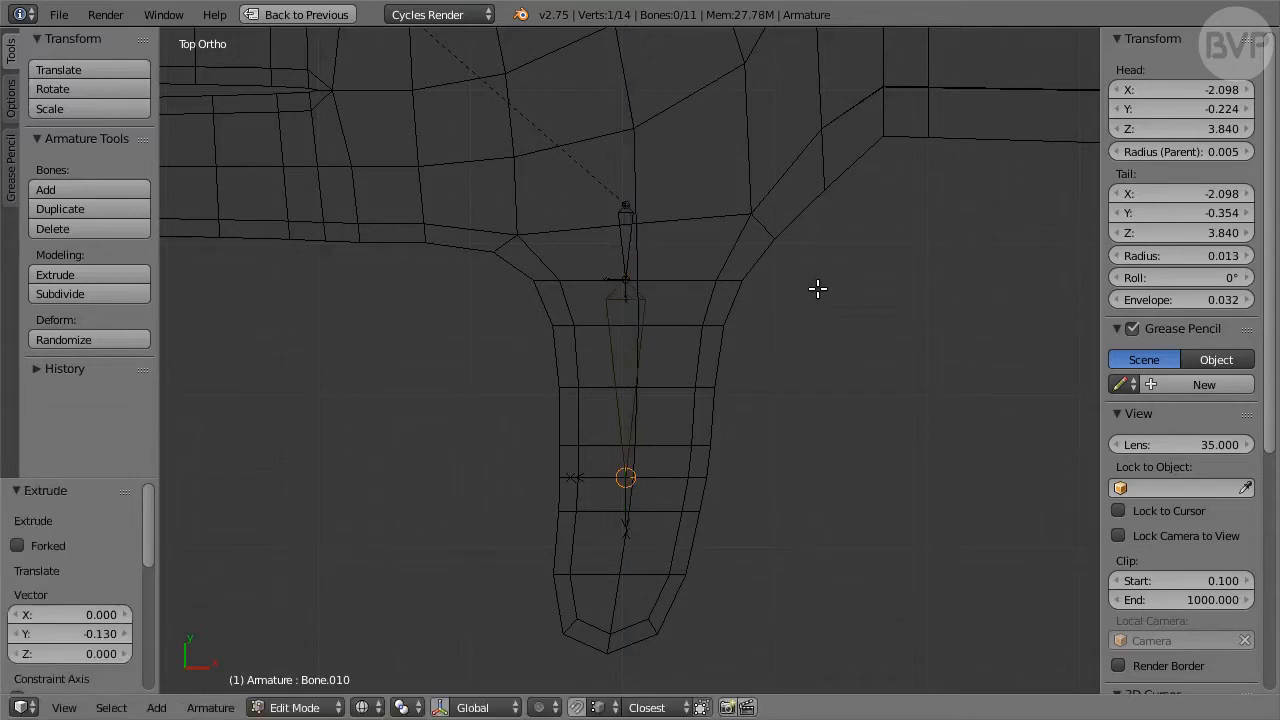
- Extrude the last thumb bone by -0.12 along Y to the end of the thumb
text(e)
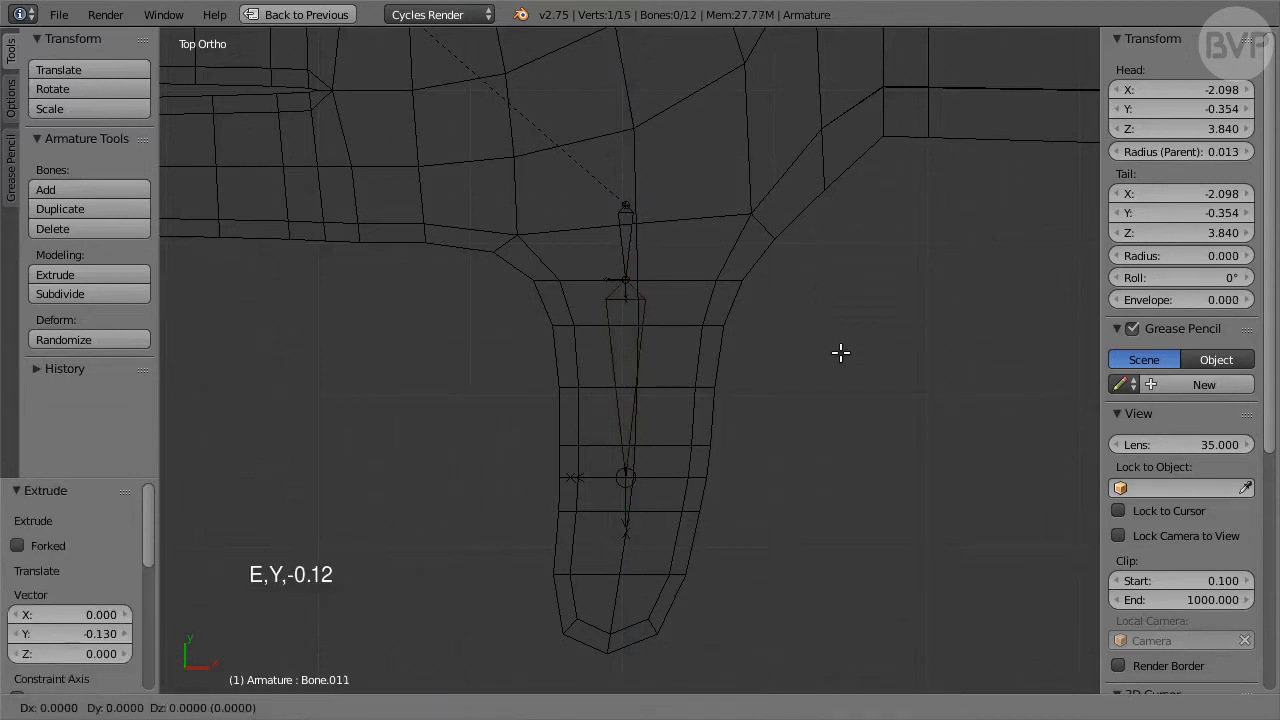
text(y-0.12 (0.1200) along global Y)
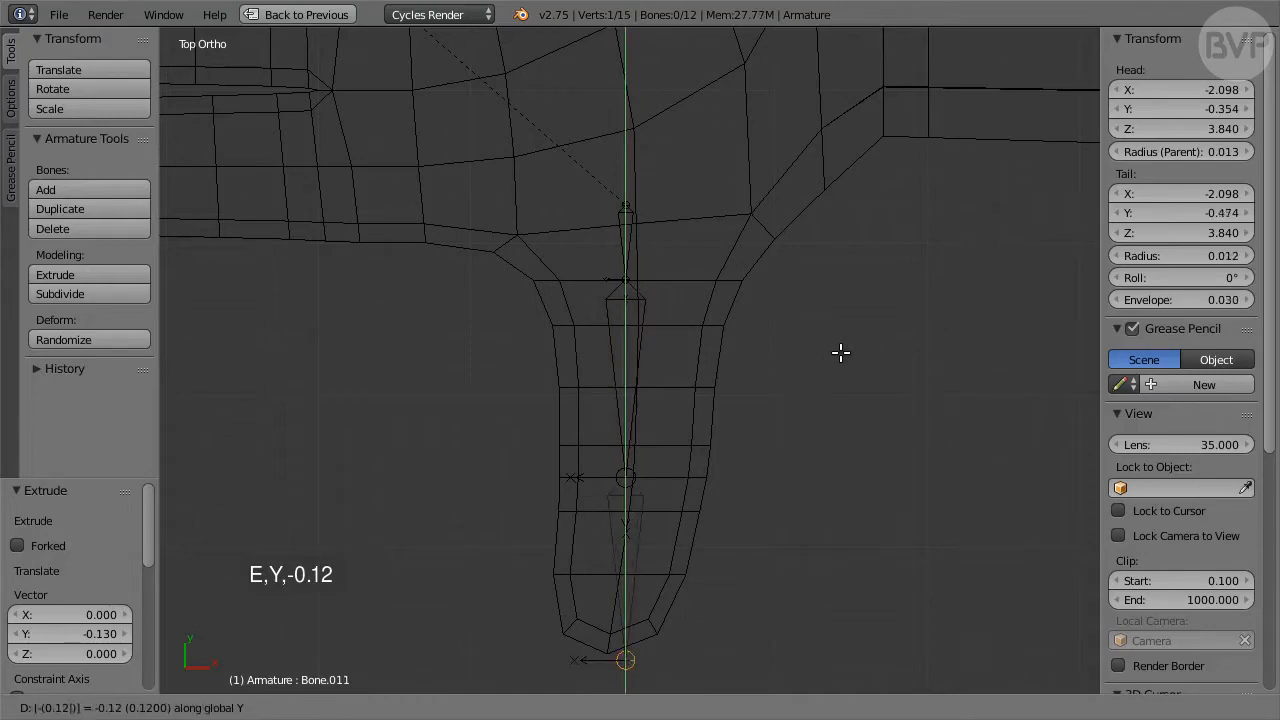
key(Return)
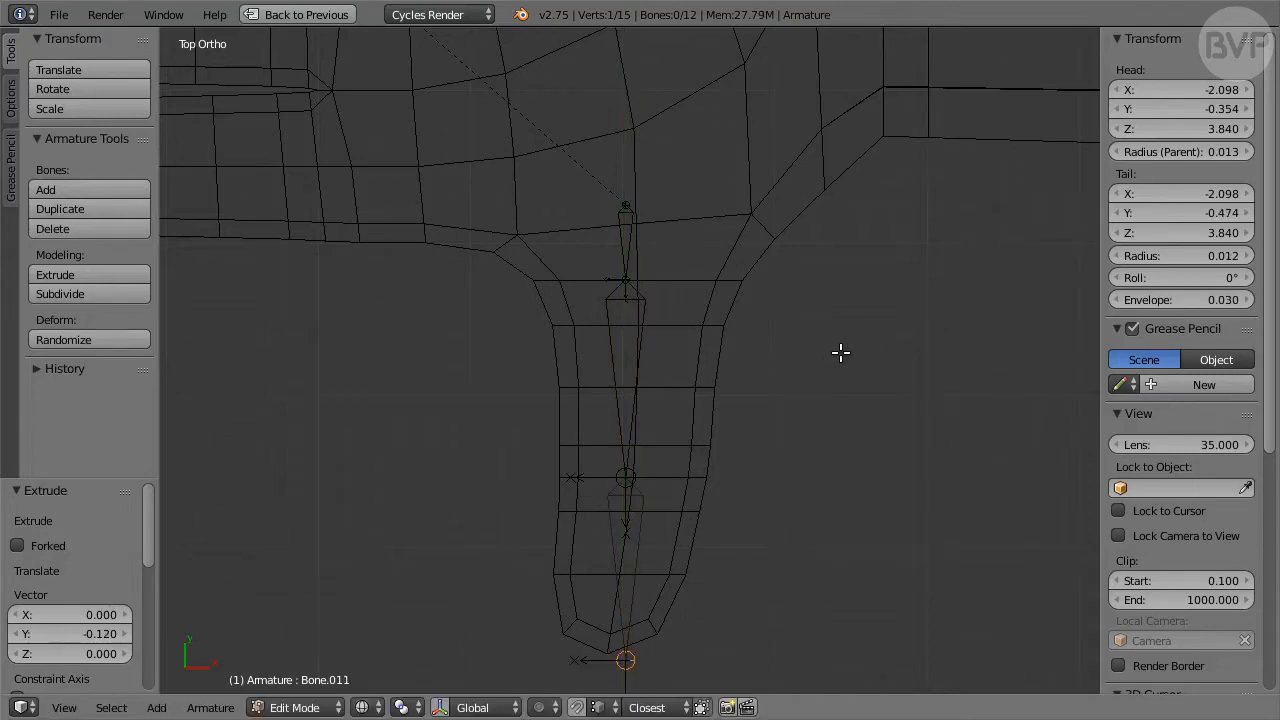
- Extrude a finger bone by -0.132 along X from the hand bone's tip and turn off its Connected option
shift+middle_drag(611, 214, 1050, 630)
right_click(766, 316)
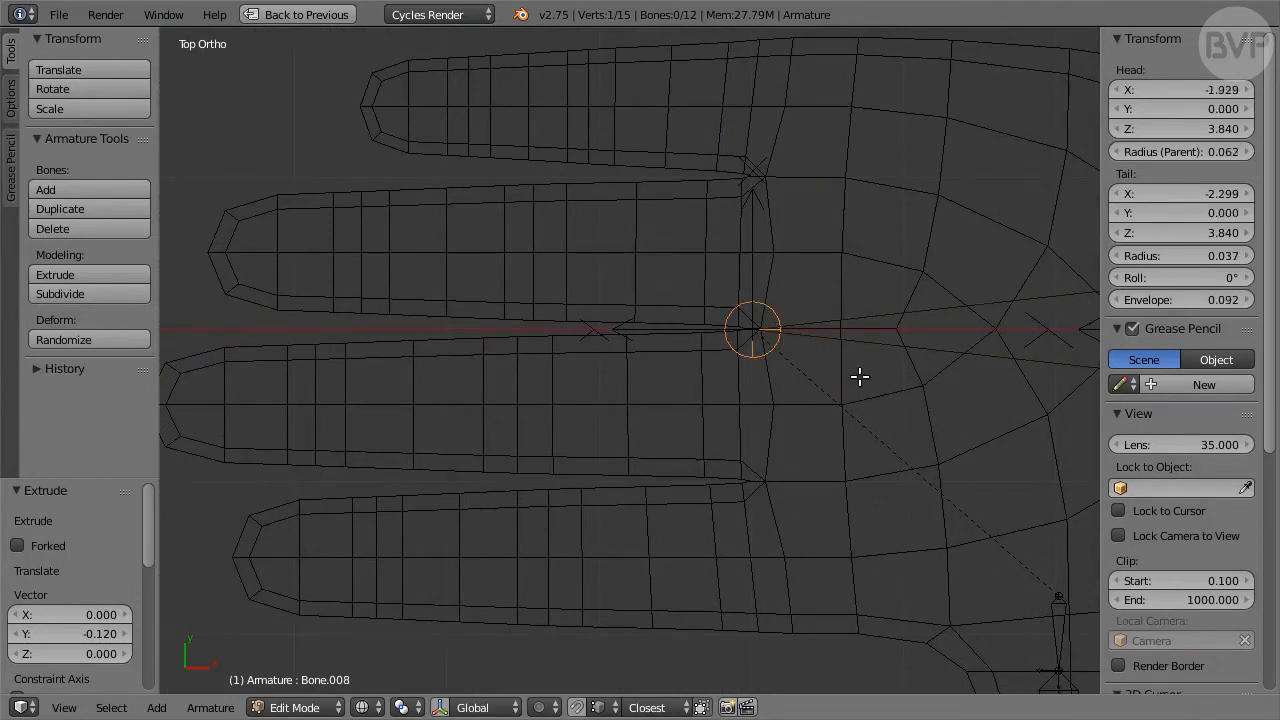
key(e)
text(x)
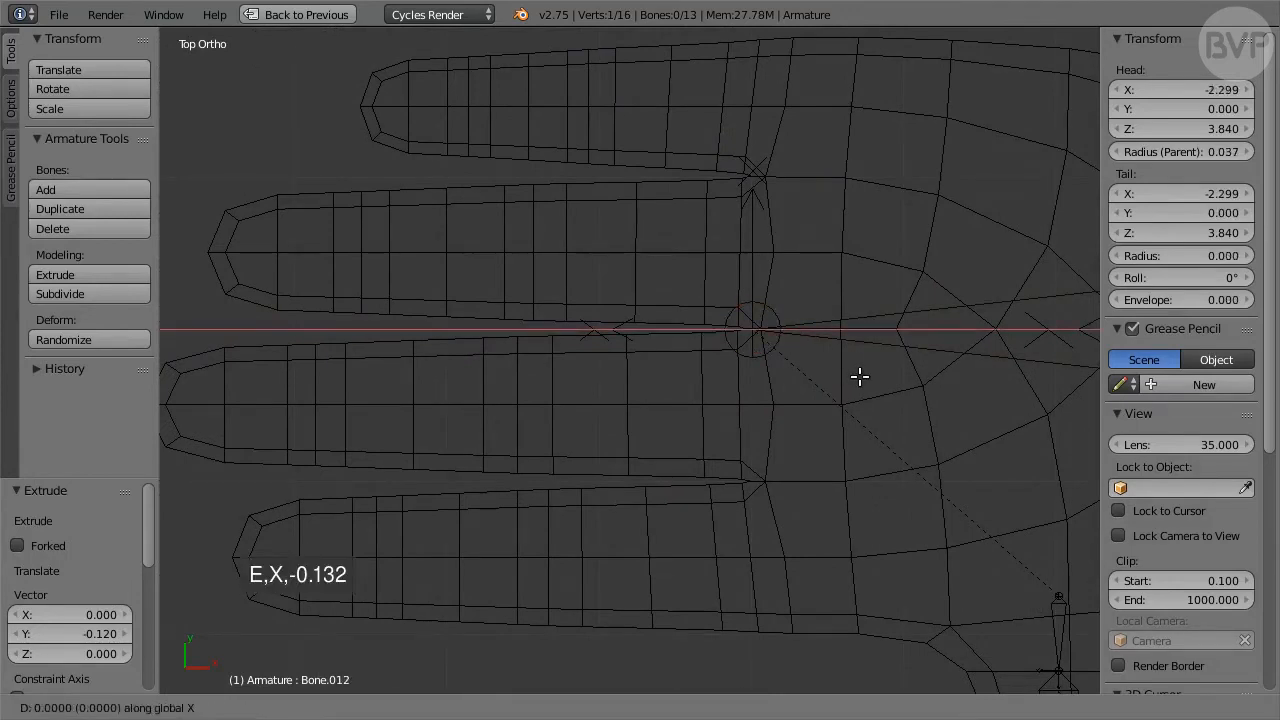
text(-0.13)
text(2)
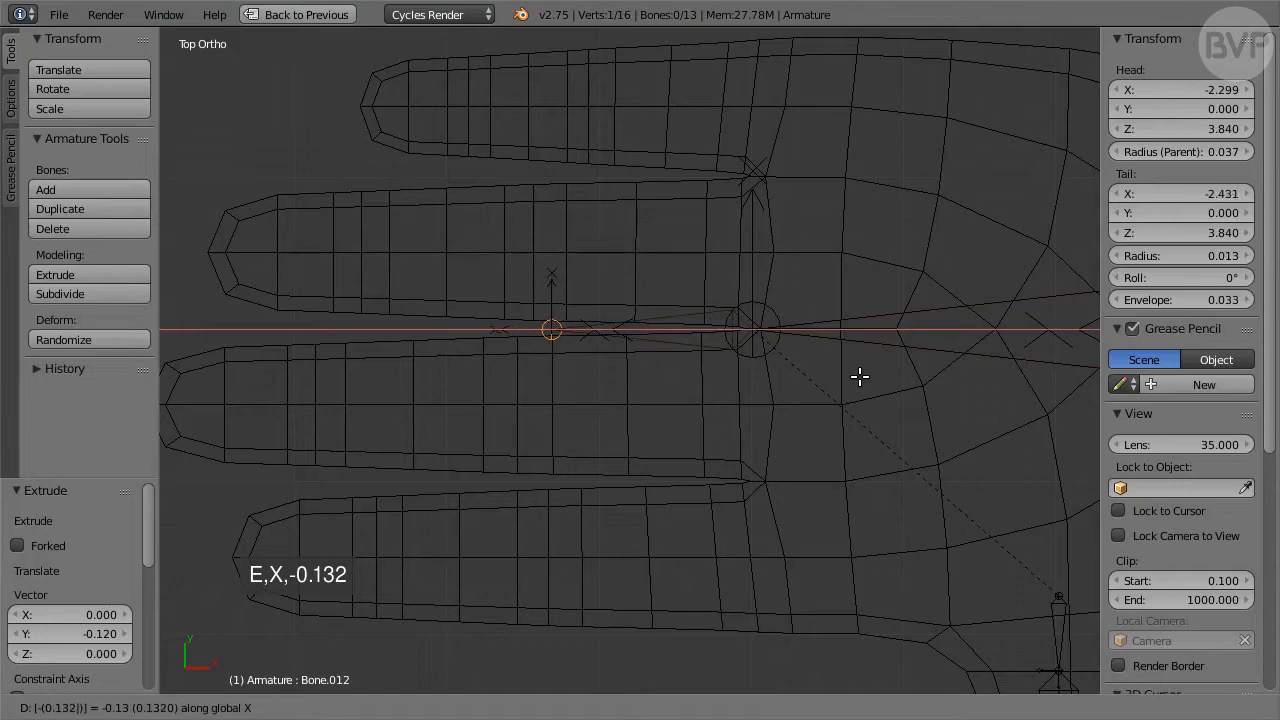
key(Return)
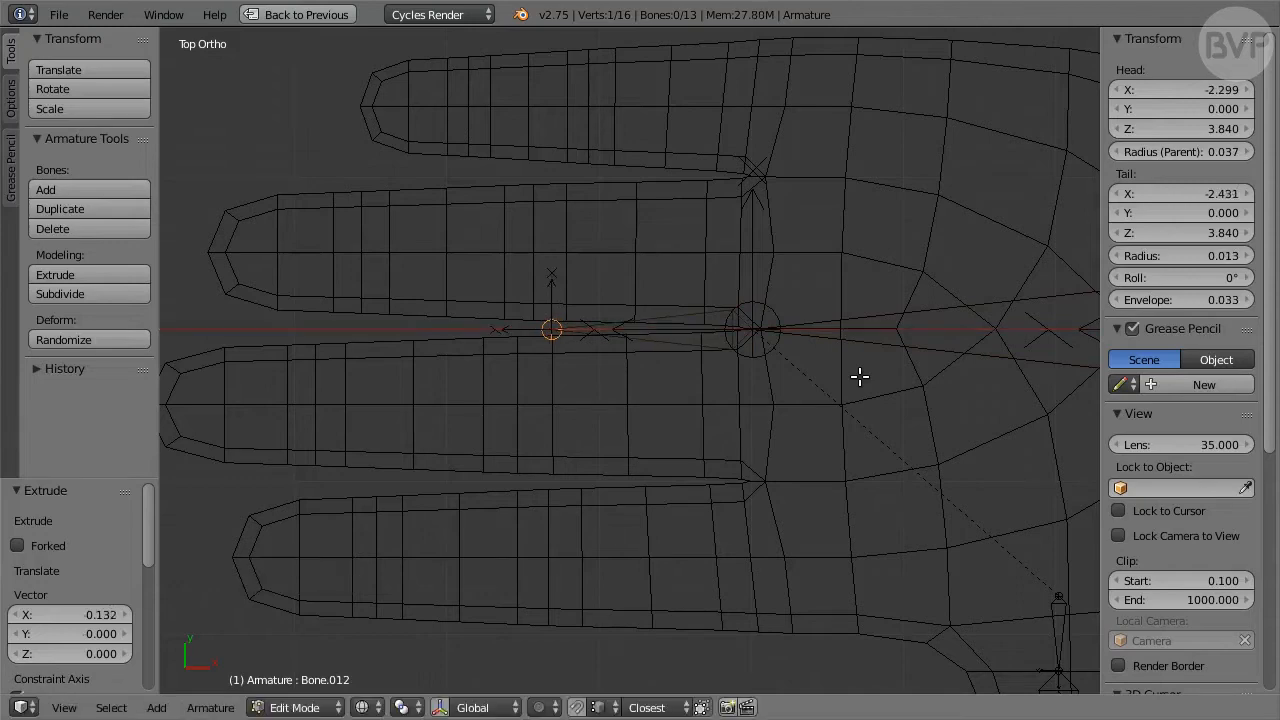
key(ctrl+Down)
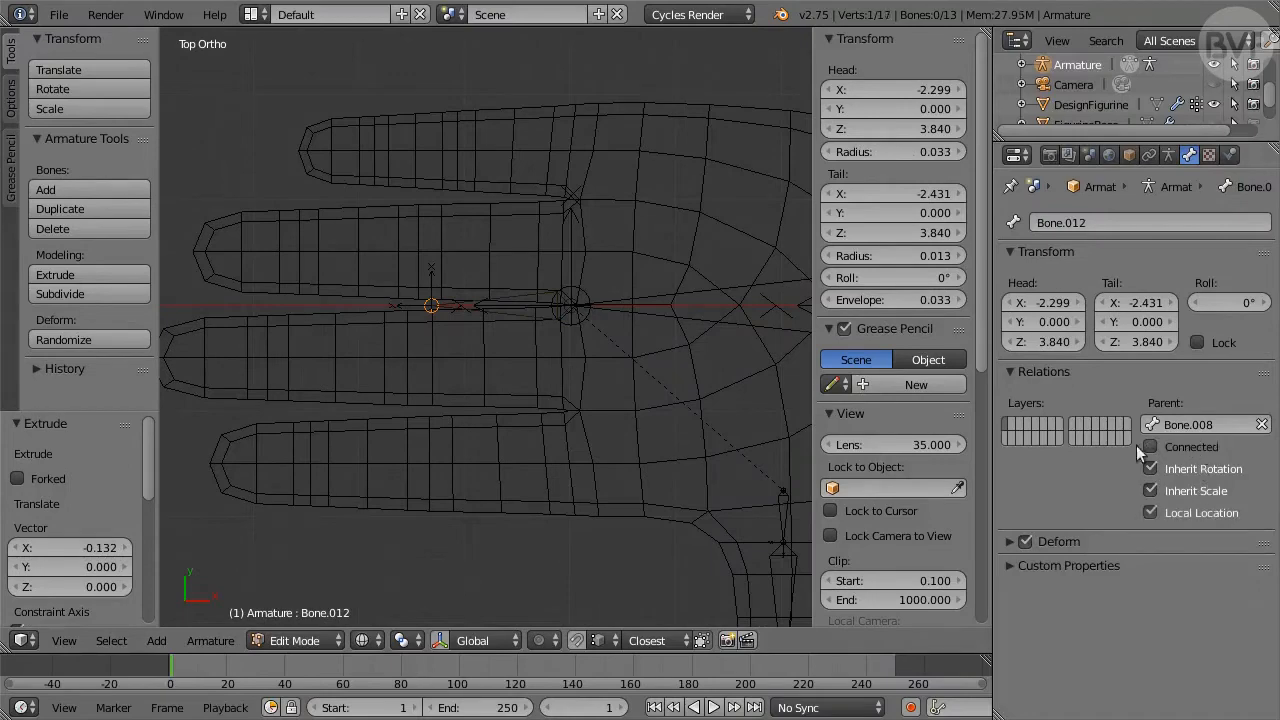
key(ctrl+Up)
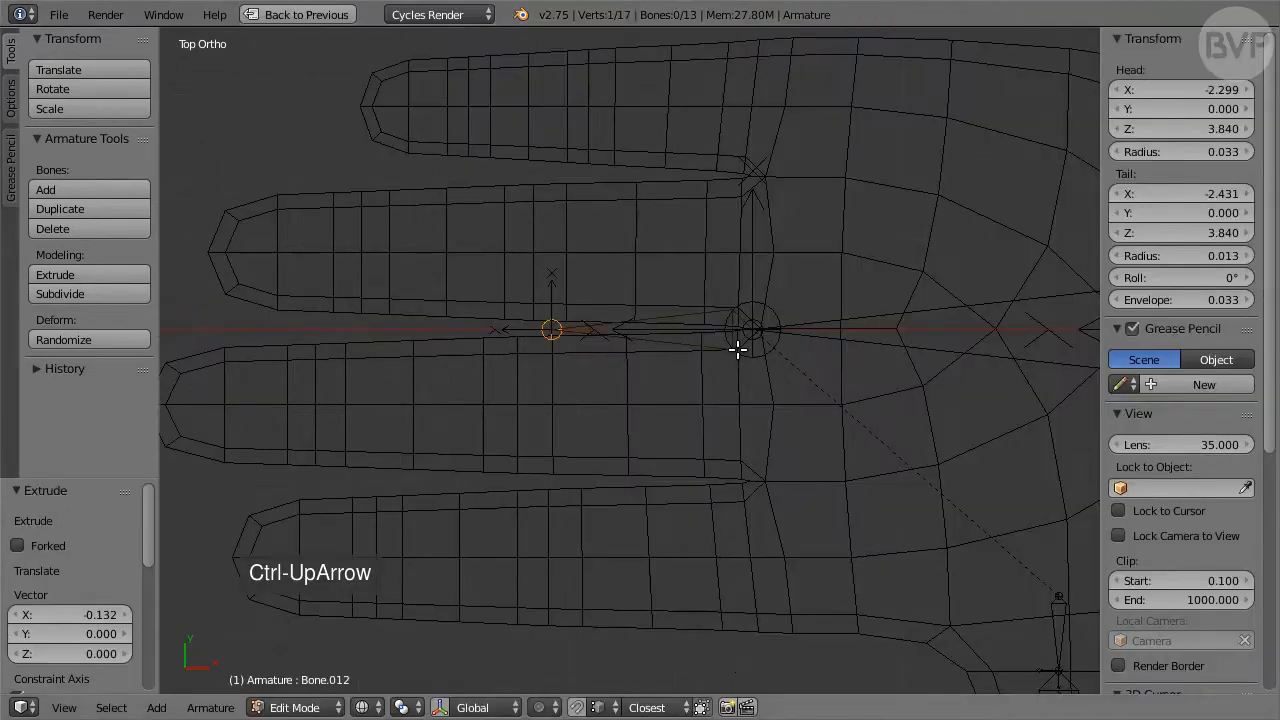
- Move the whole new finger bone by -0.15 along Y and -0.002 along X into the index finger
right_click(676, 322)
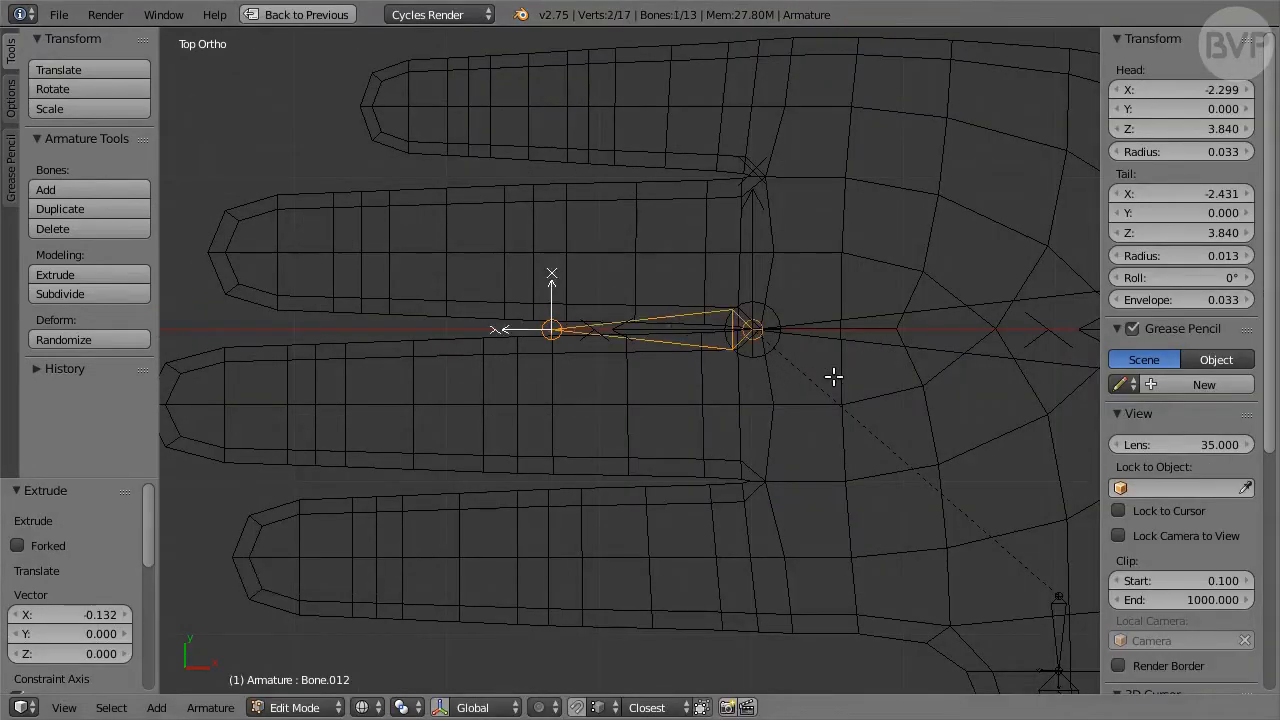
text(gy-0.15)
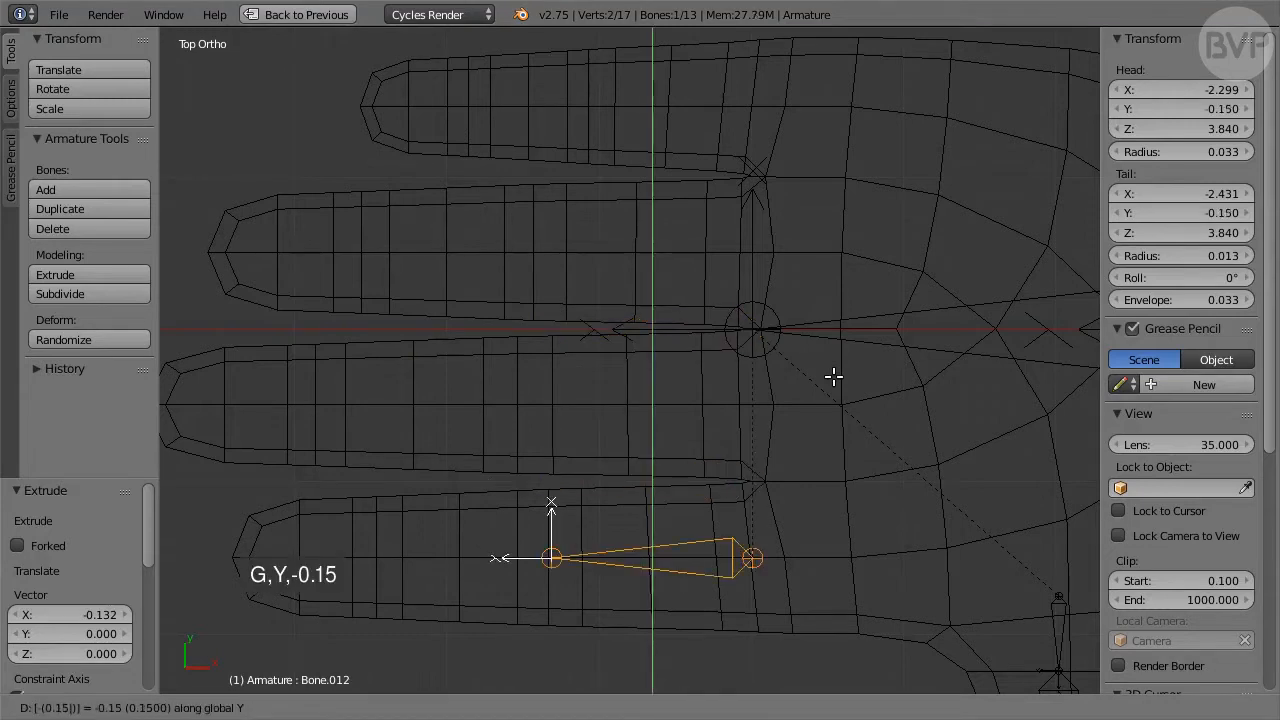
key(Return)
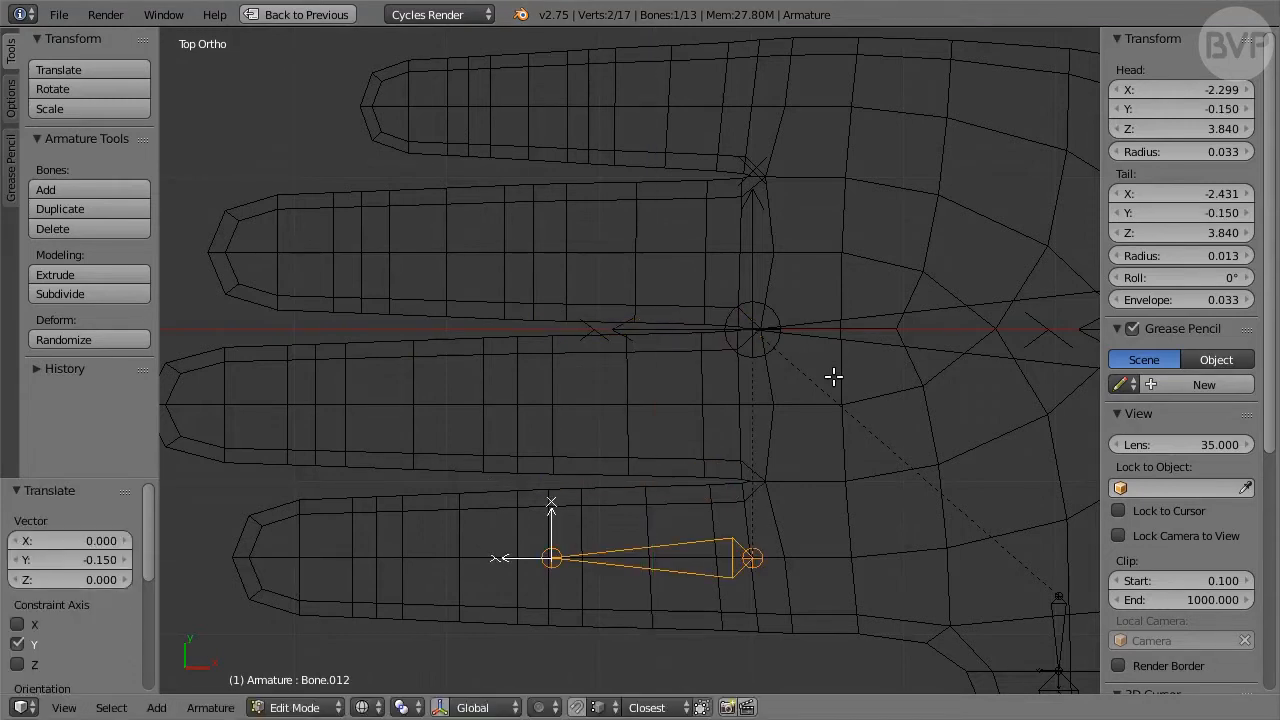
text(gx)
text(-0.002)
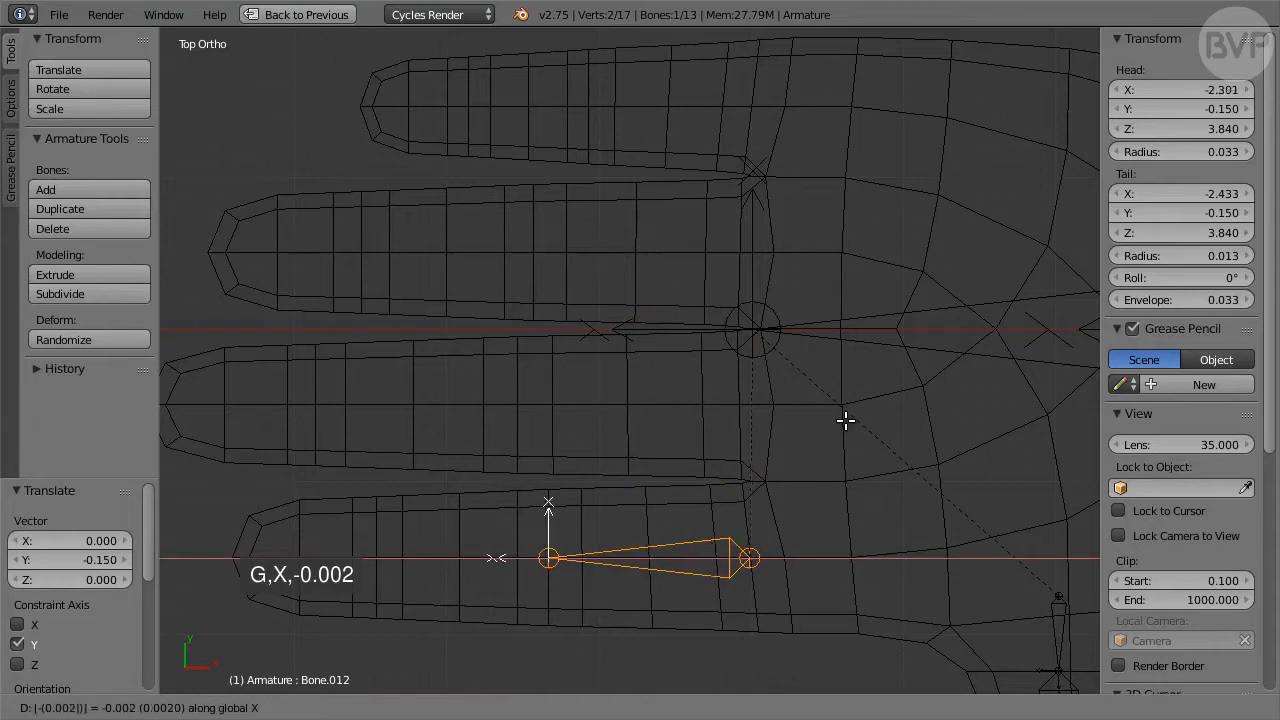
key(Return)
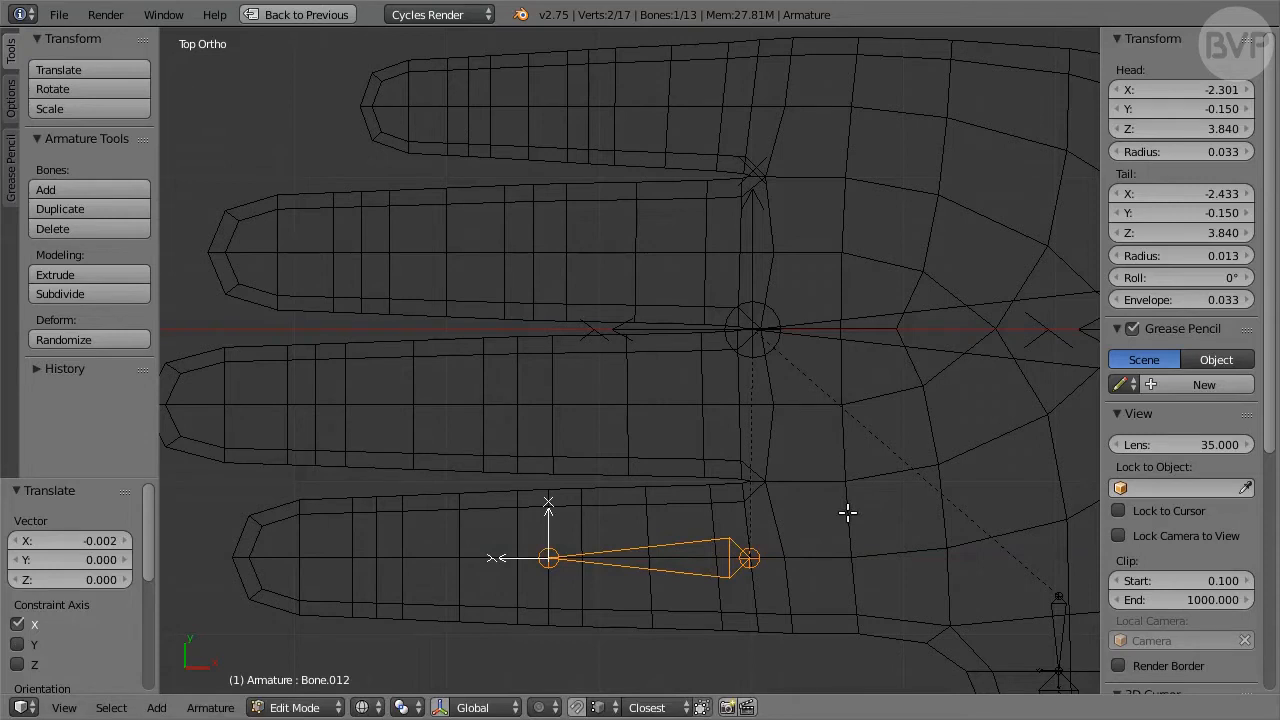
- Extrude a second index finger bone by -0.113 along X from the tip of the first index finger bone
click(552, 559)
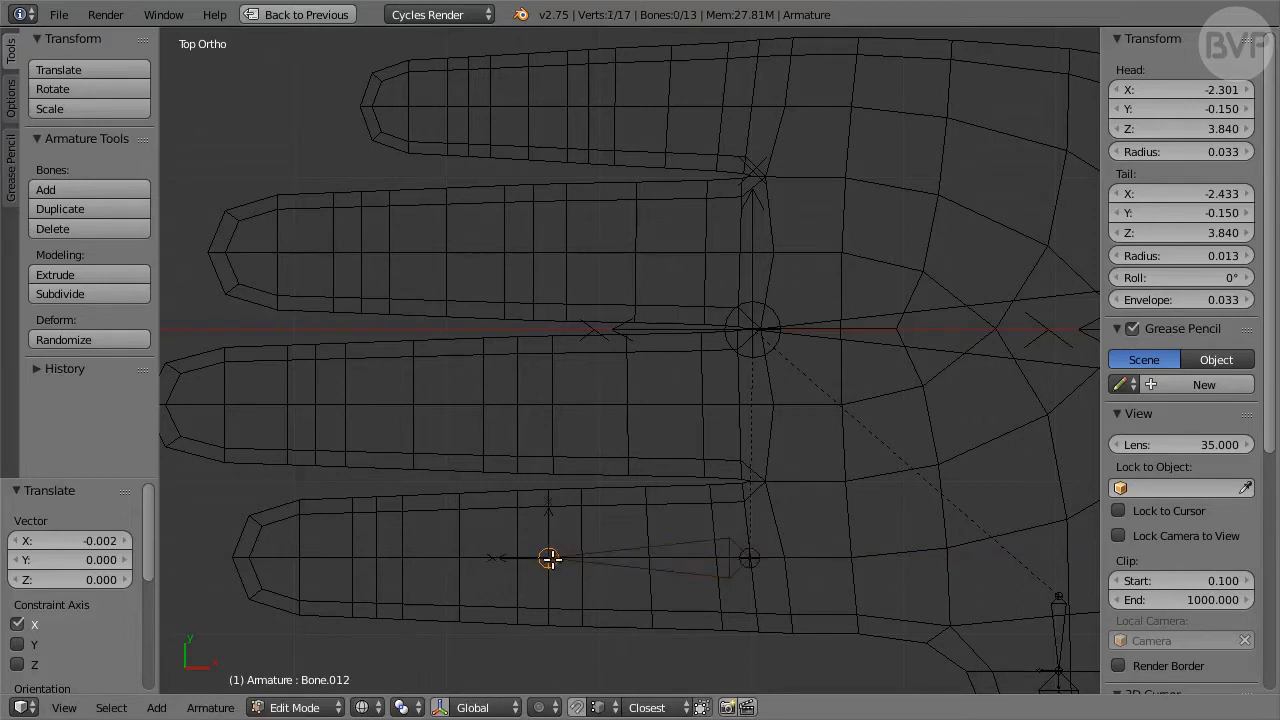
text(e)
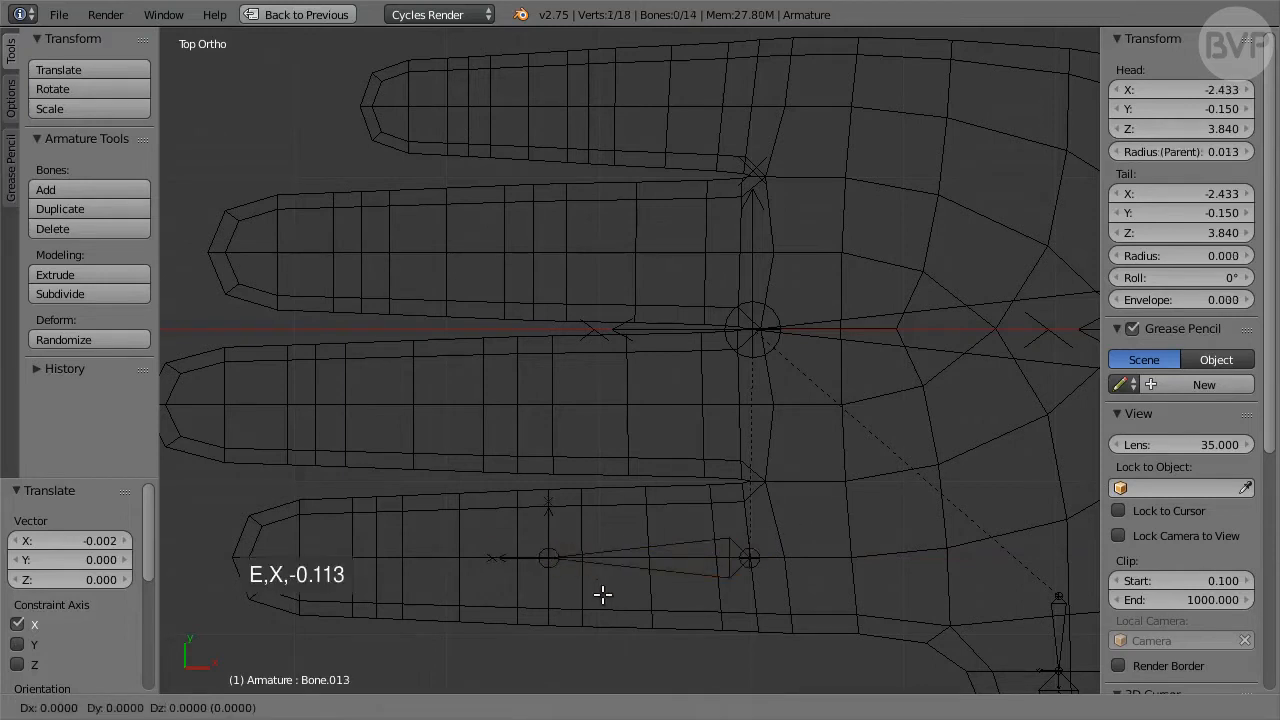
text(x-0.113)
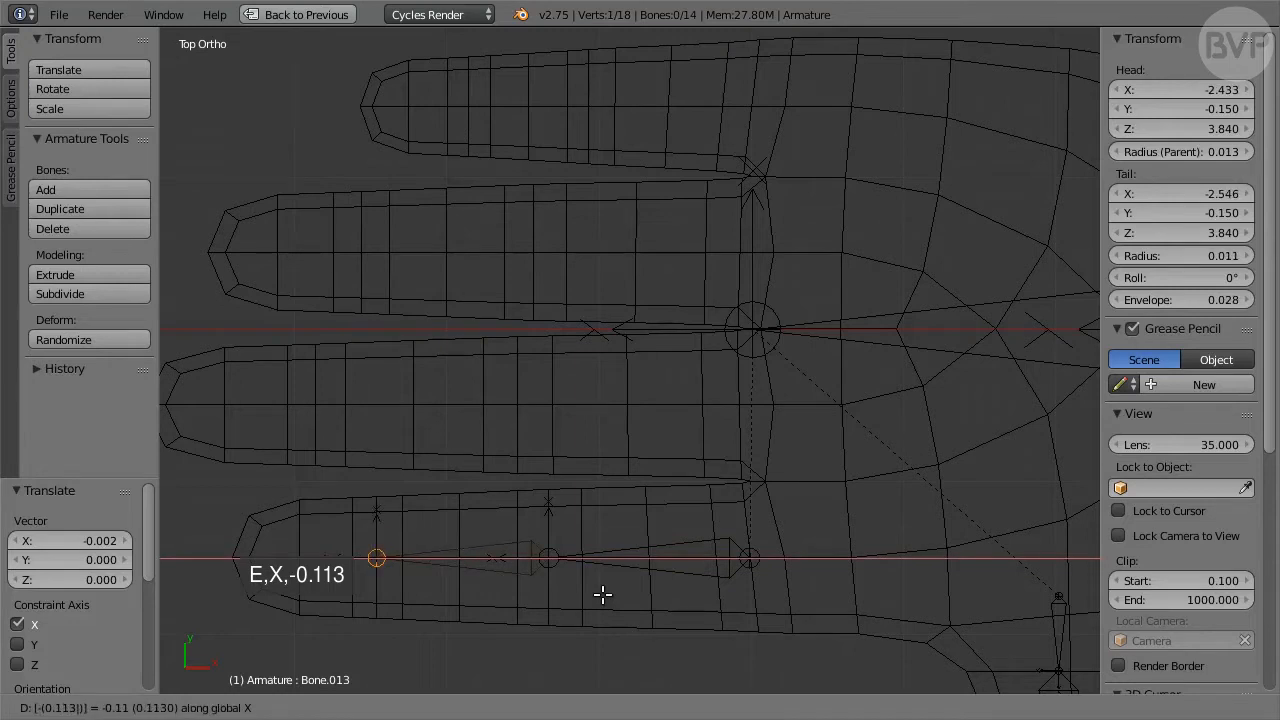
key(Return)
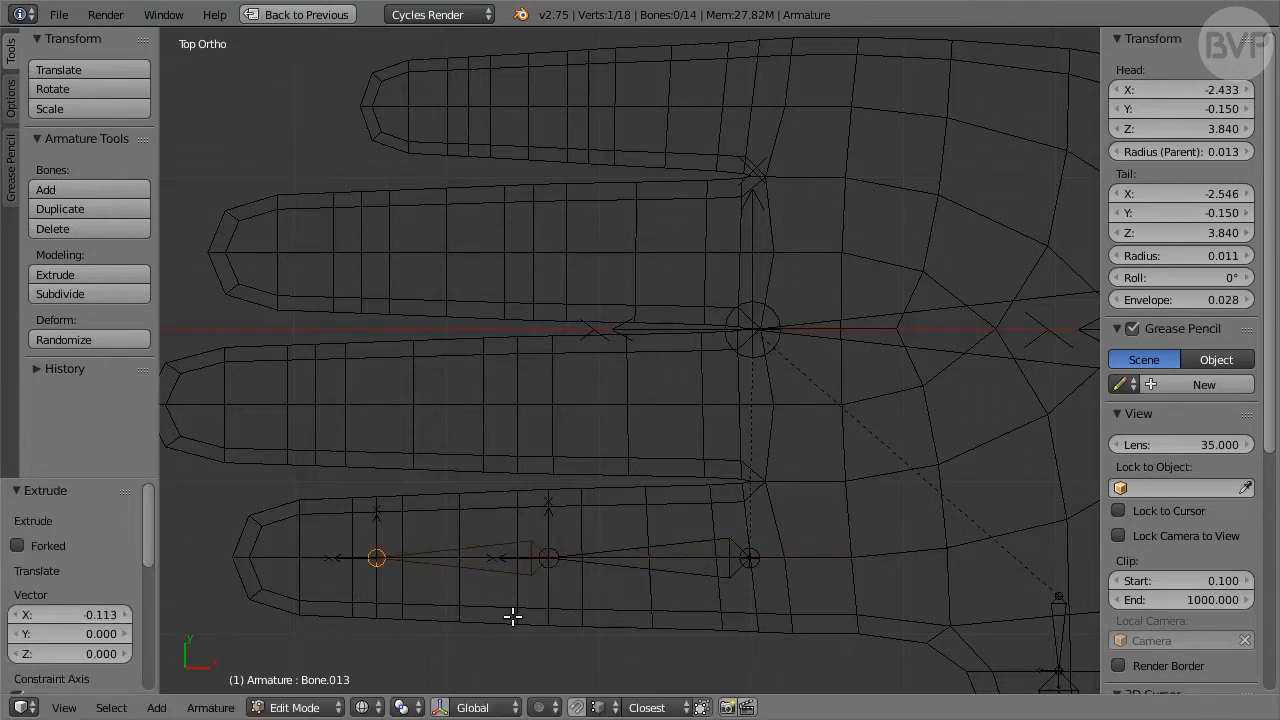
- Extrude a third index finger bone by -0.102 along X to the end of the finger
key(e)
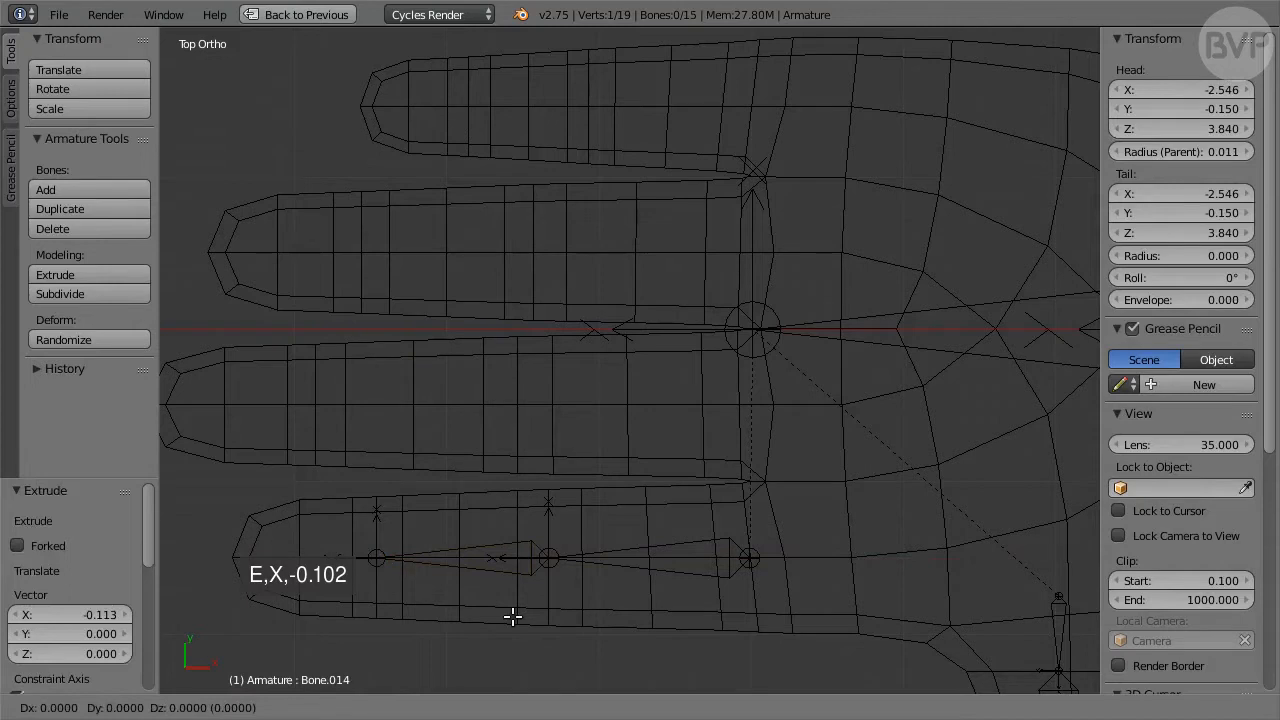
text(x-0.)
text(02)
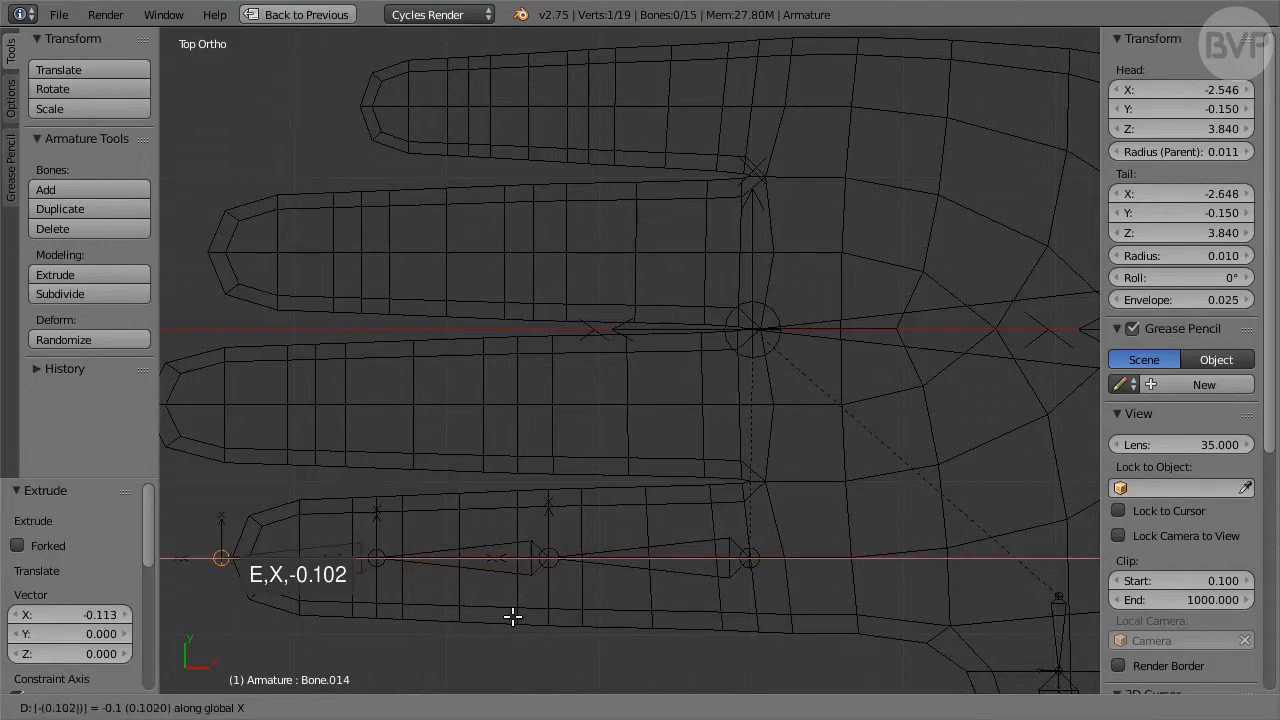
key(Return)
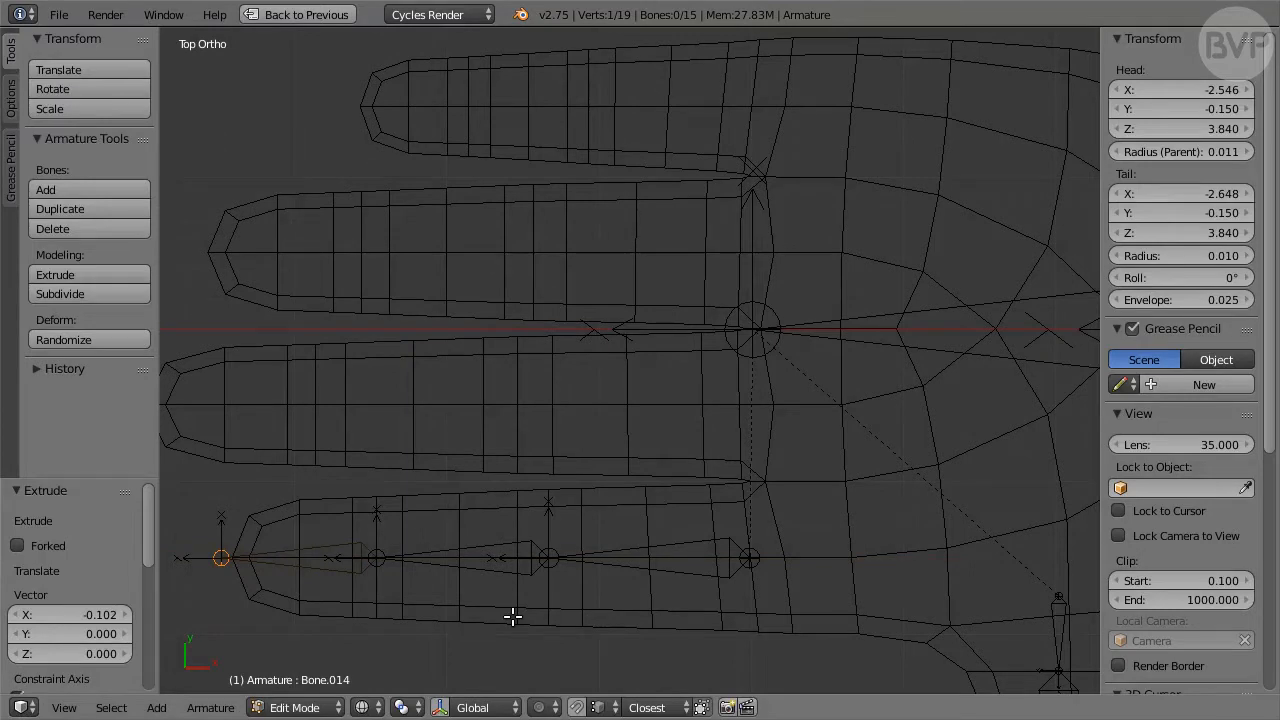
- Duplicate the three index finger bones by 0.1 along Y into the middle finger and shift the copies by -0.006 along X
key(shift+bracketleft)
key(shift+bracketleft)
key(shift+bracketleft)
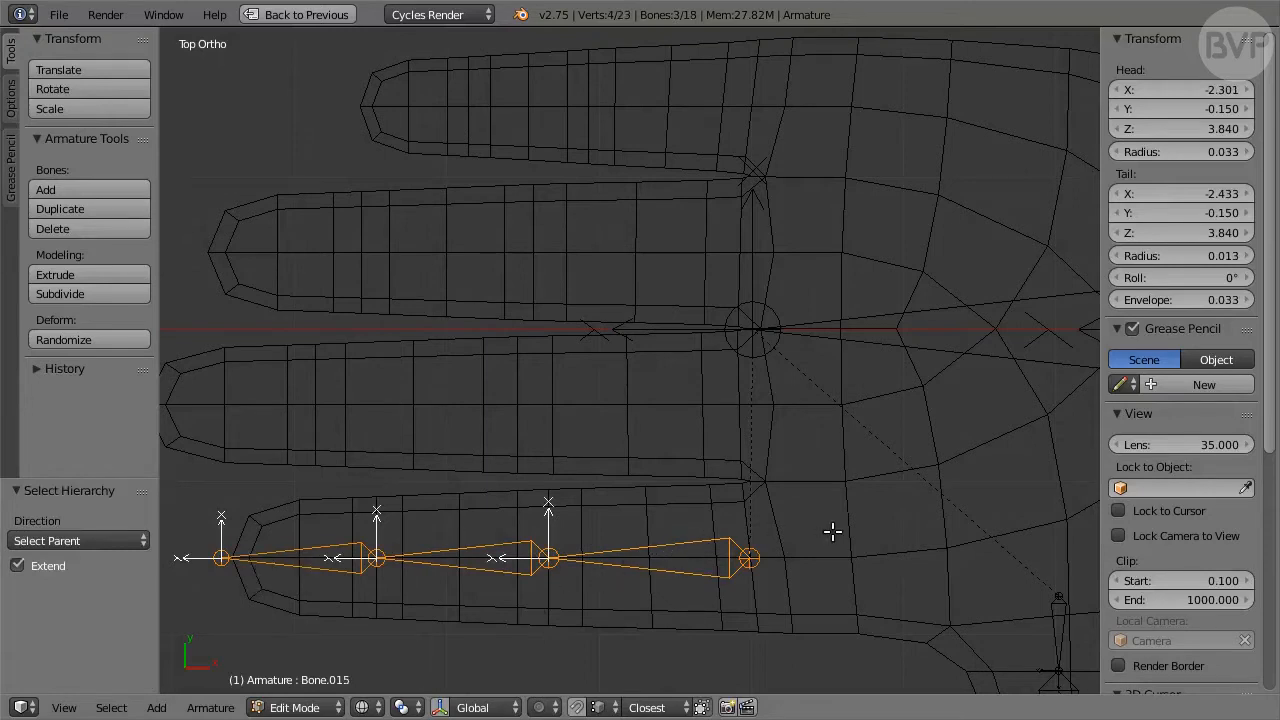
key(shift+d)
text(y0.1)
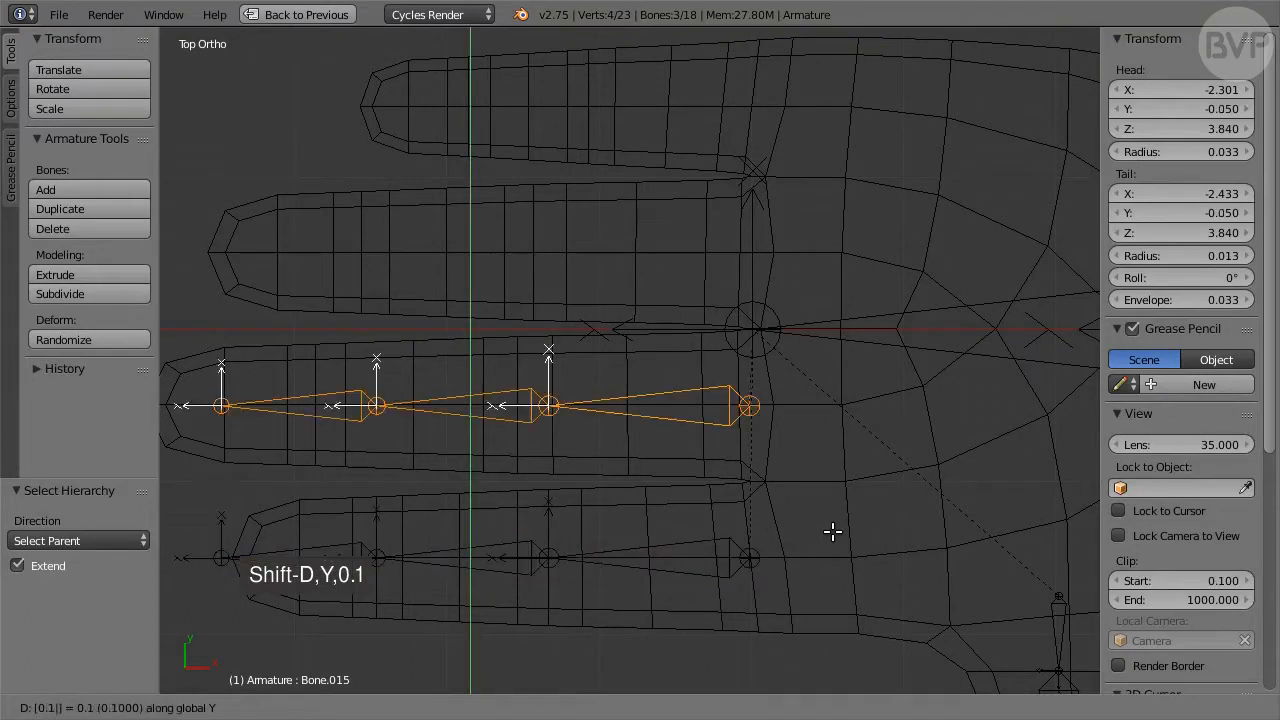
key(Return)
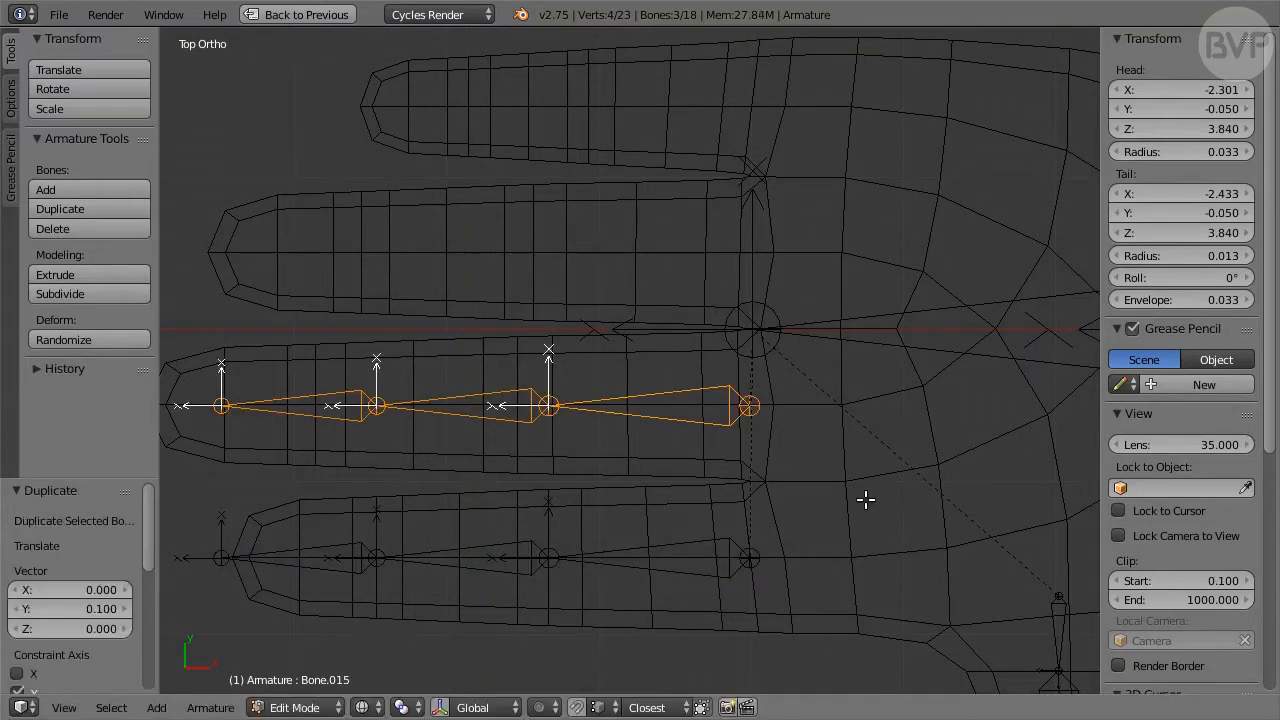
text(g)
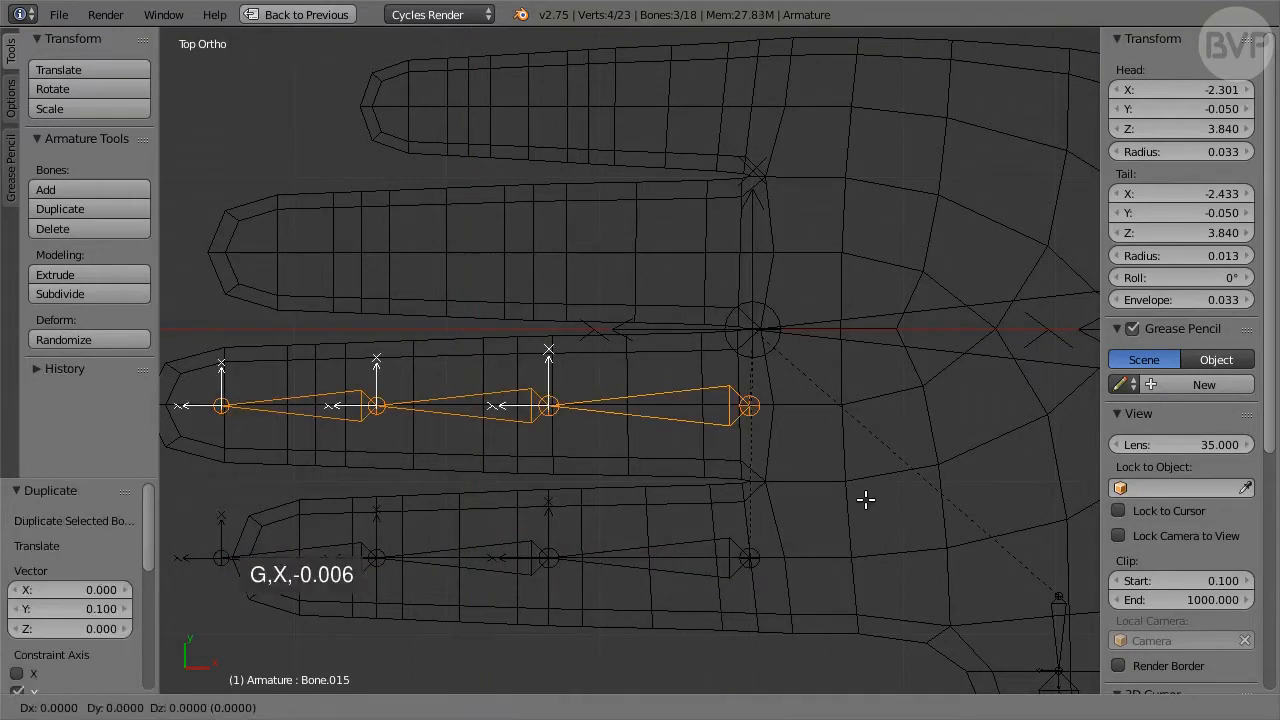
text(x-0.006)
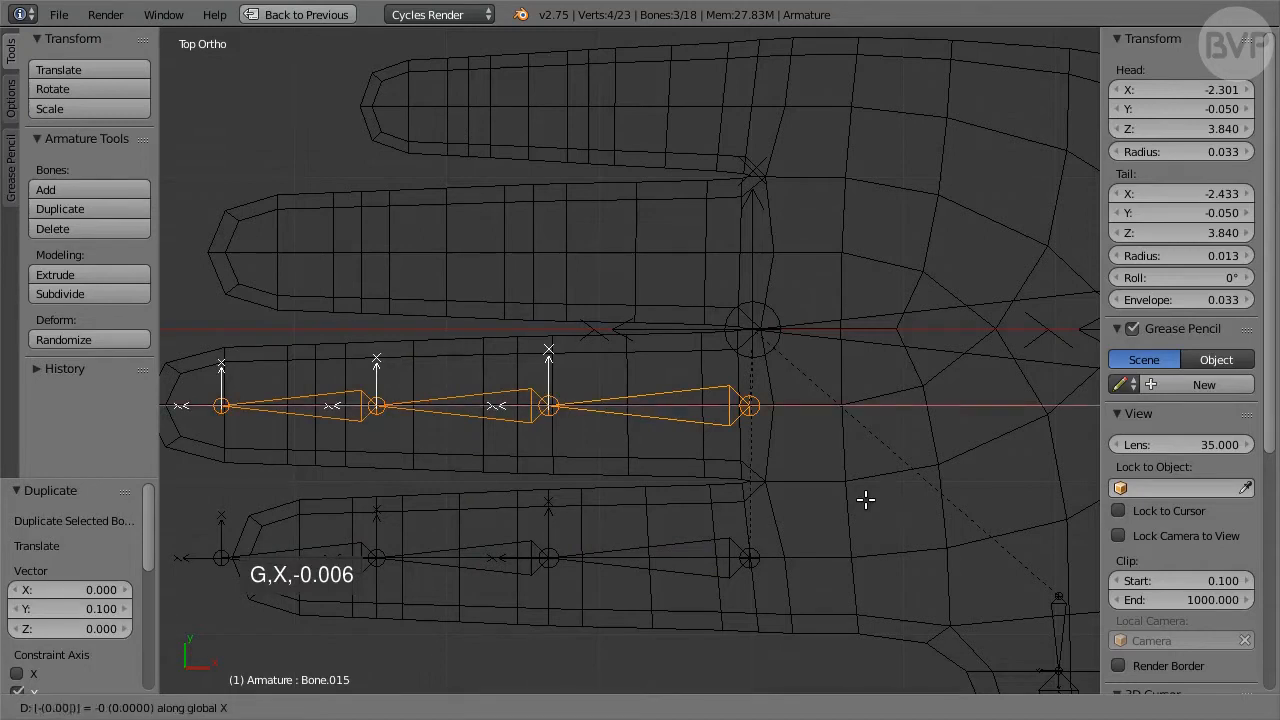
key(Return)
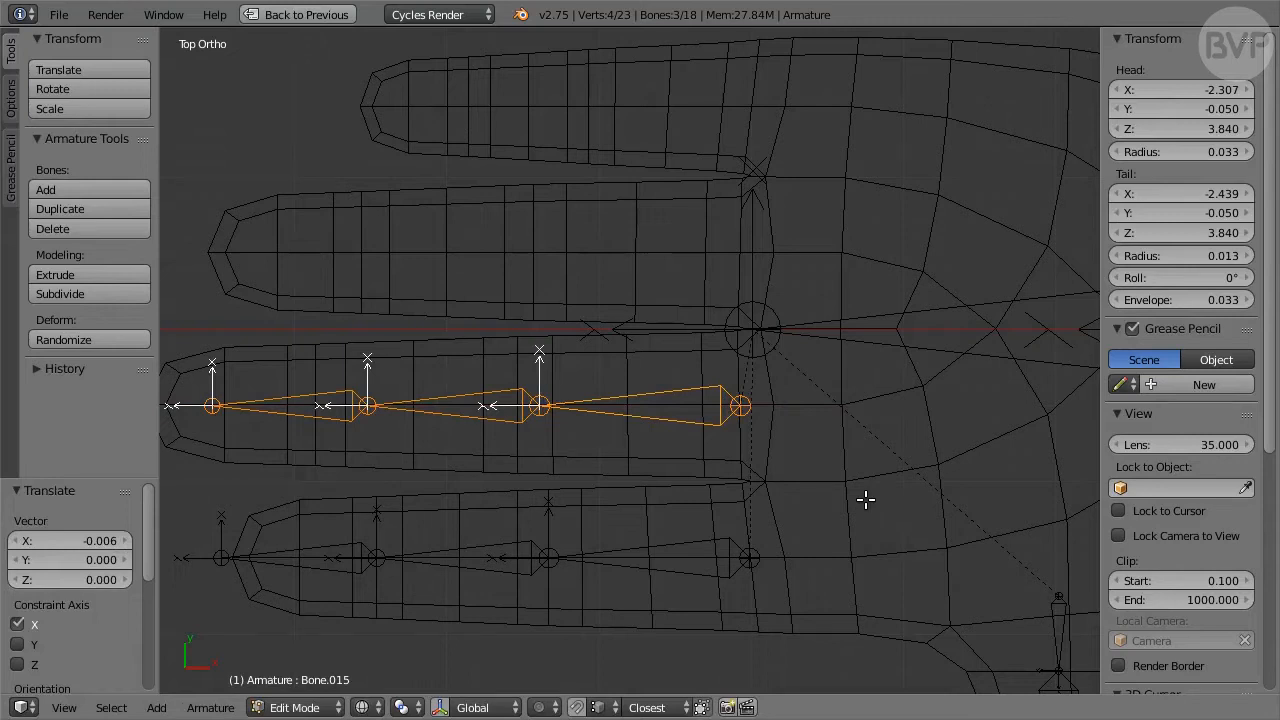
- Move the middle finger's first joint by -0.015 and its second joint by -0.034 along X
right_click(541, 408)
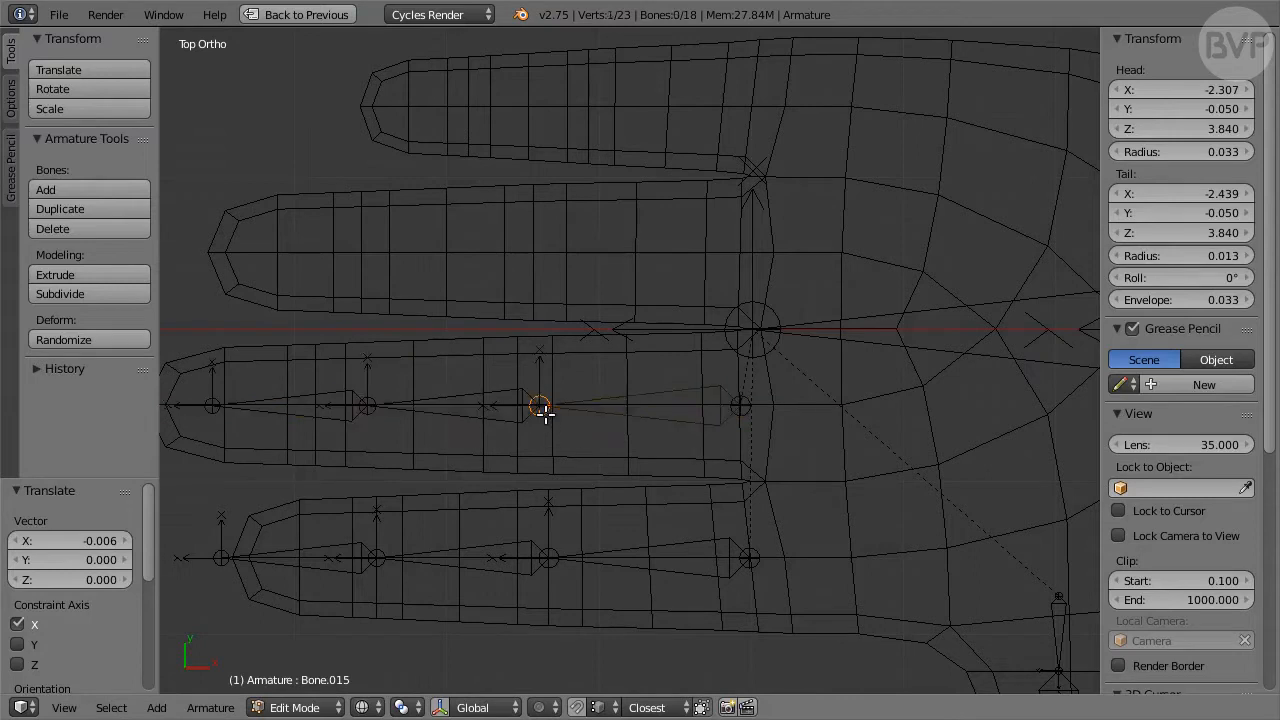
text(gx-0.015)
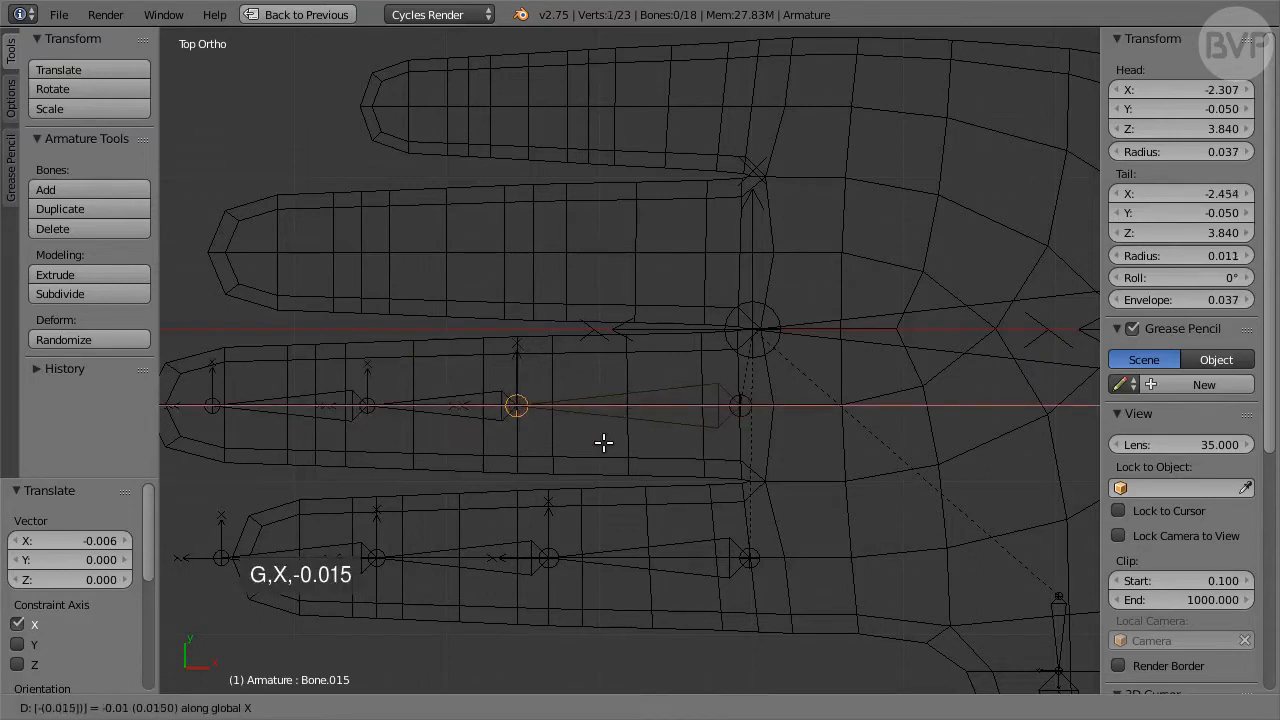
key(Return)
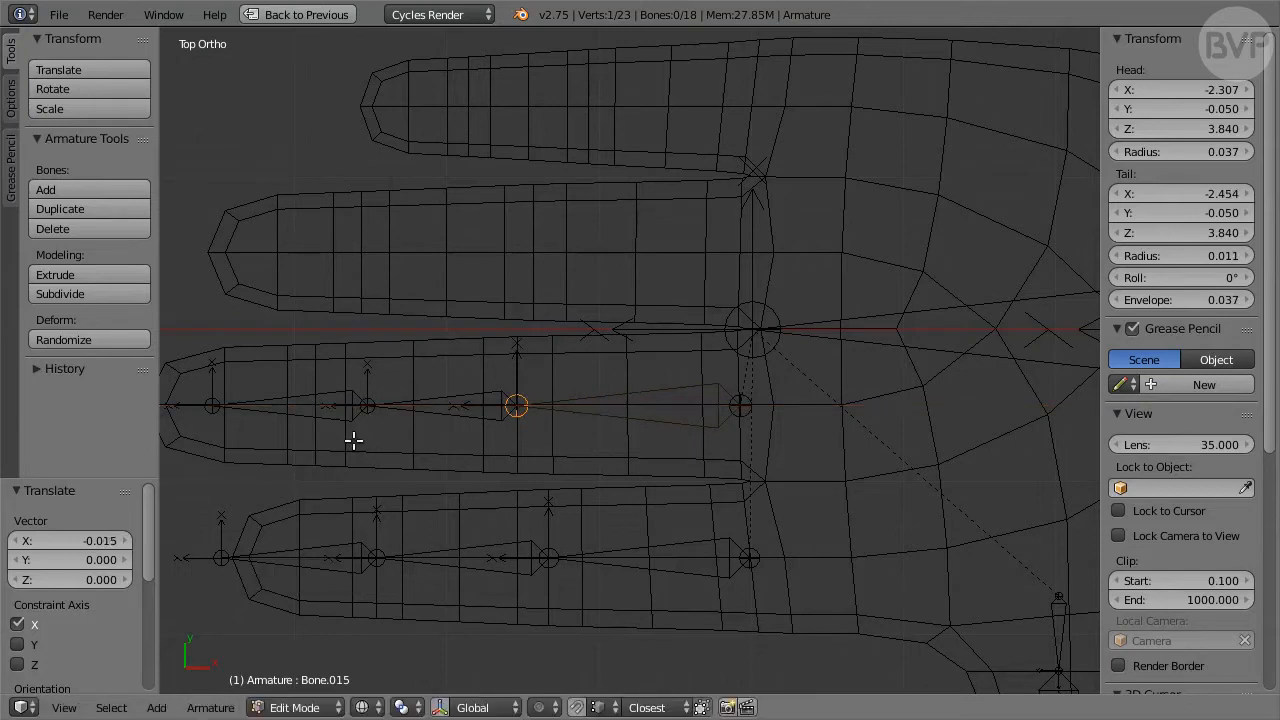
right_click(367, 405)
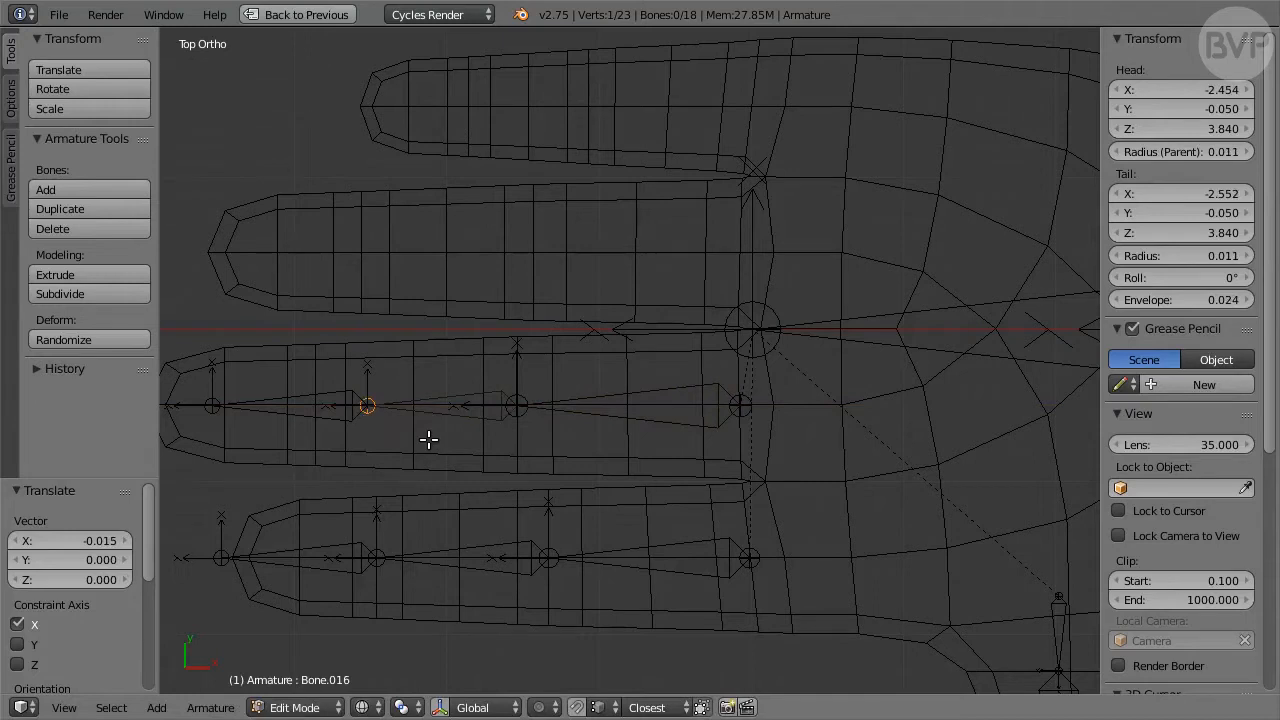
text(gx-0.)
text(034)
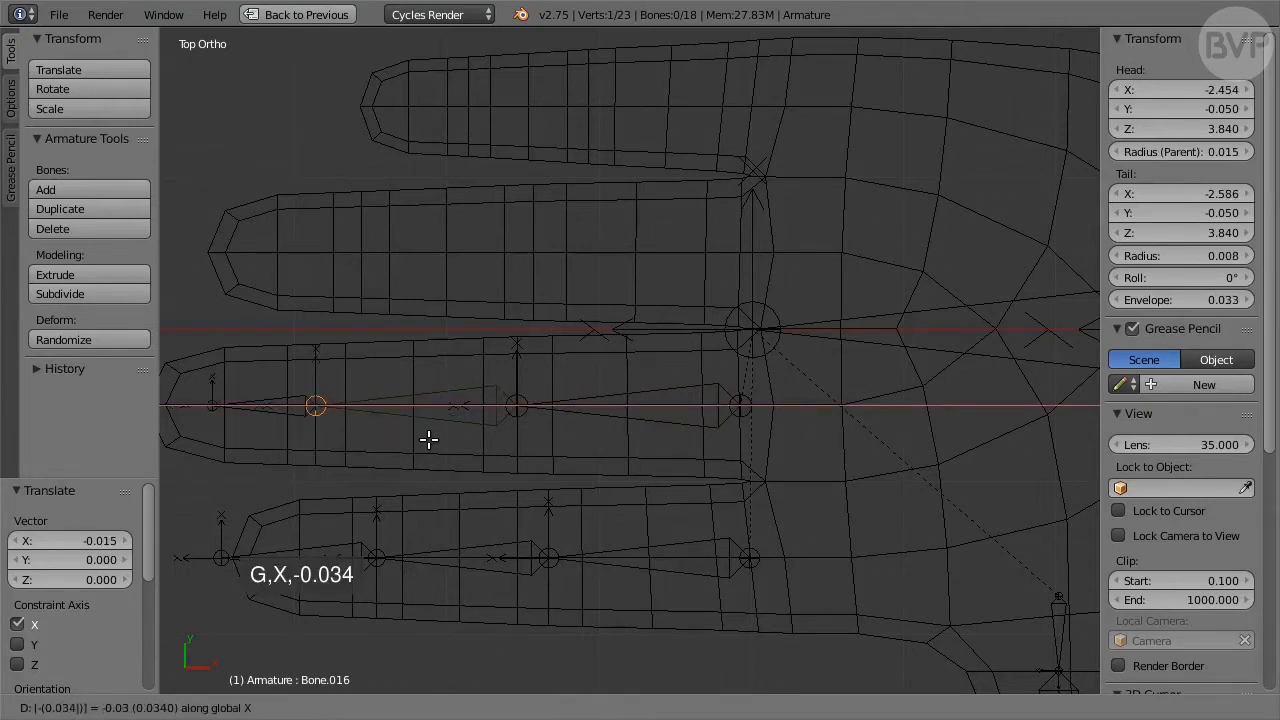
key(Return)
- Move the outer tip of the middle finger's last bone by -0.052 along X
shift+middle_drag(426, 360, 517, 360)
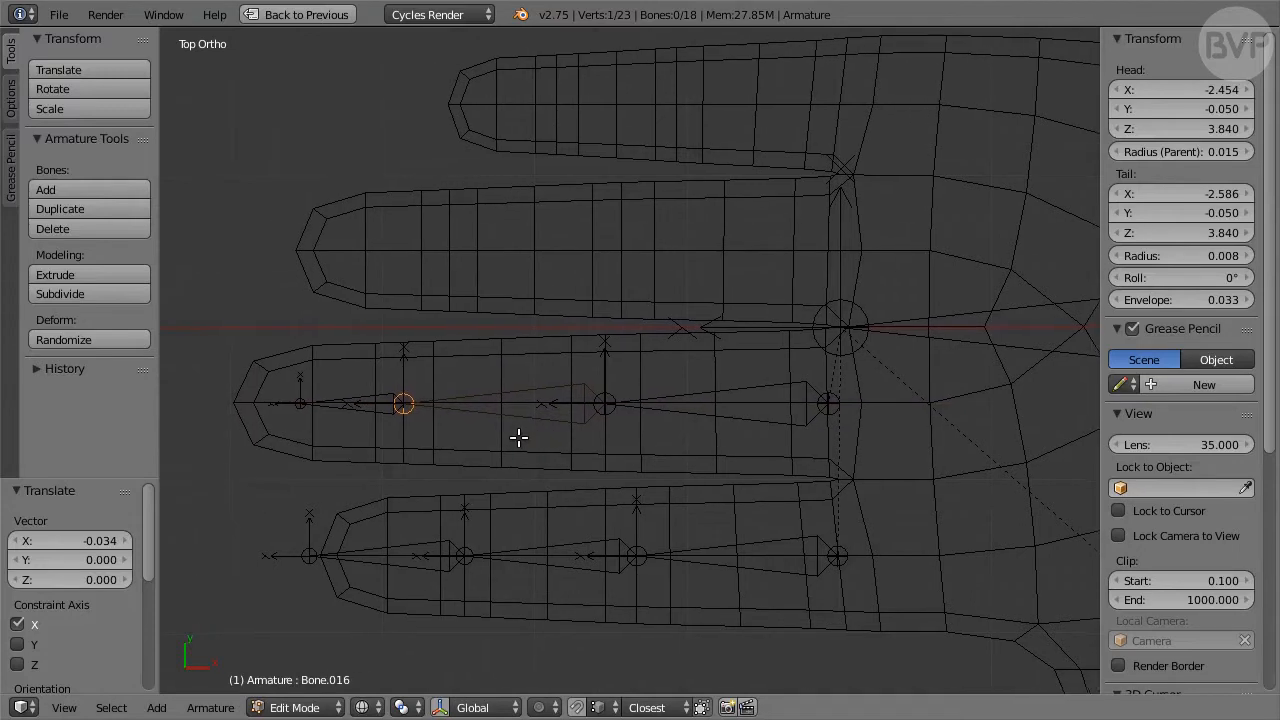
right_click(303, 405)
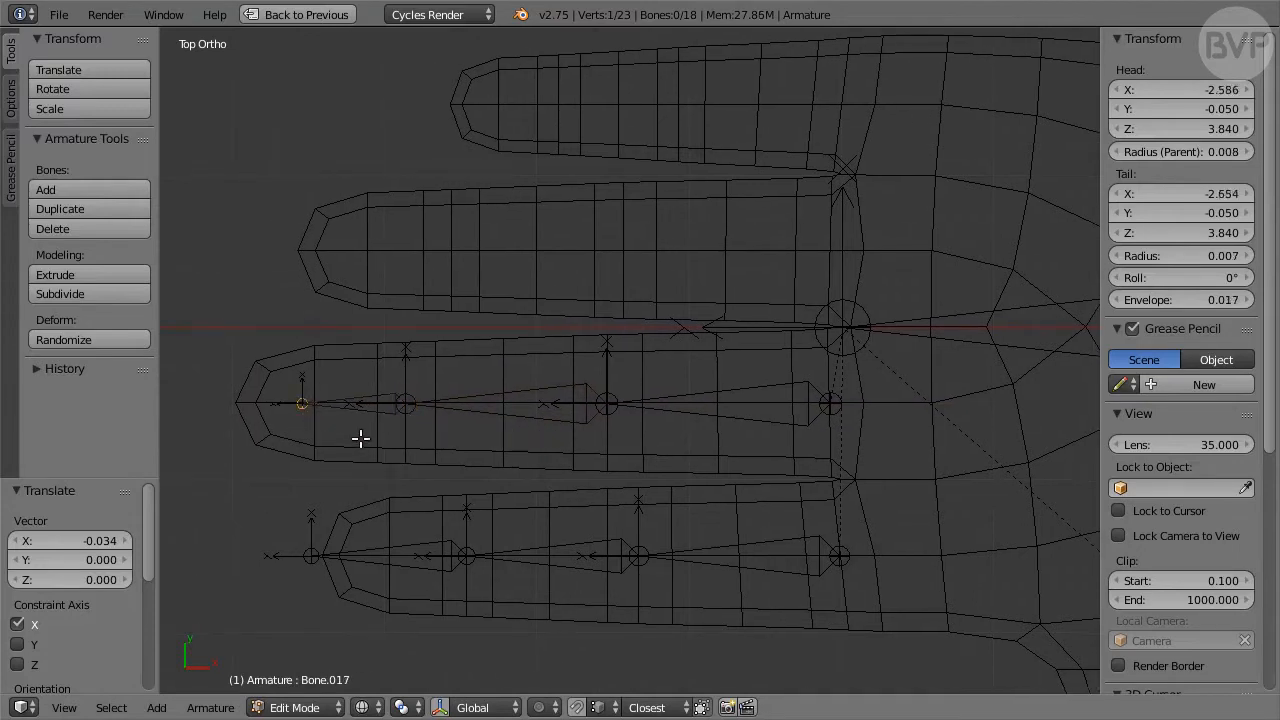
text(gx)
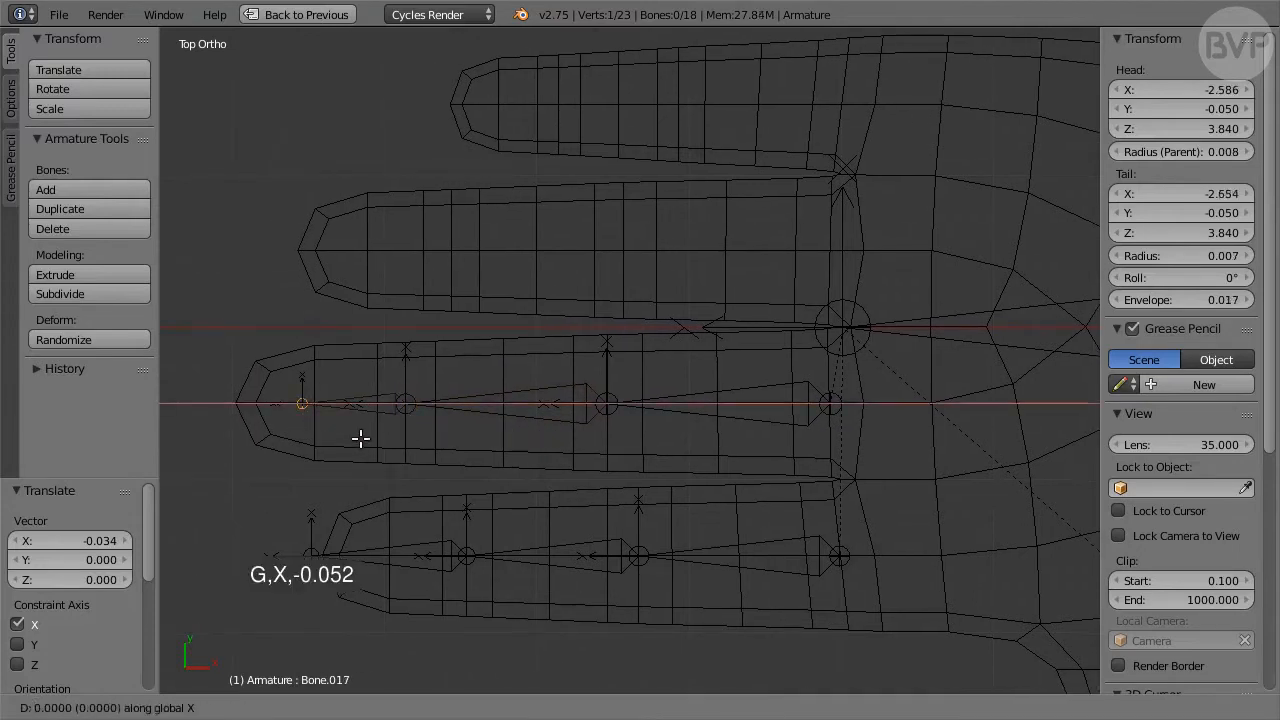
text(-0.0)
text(52)
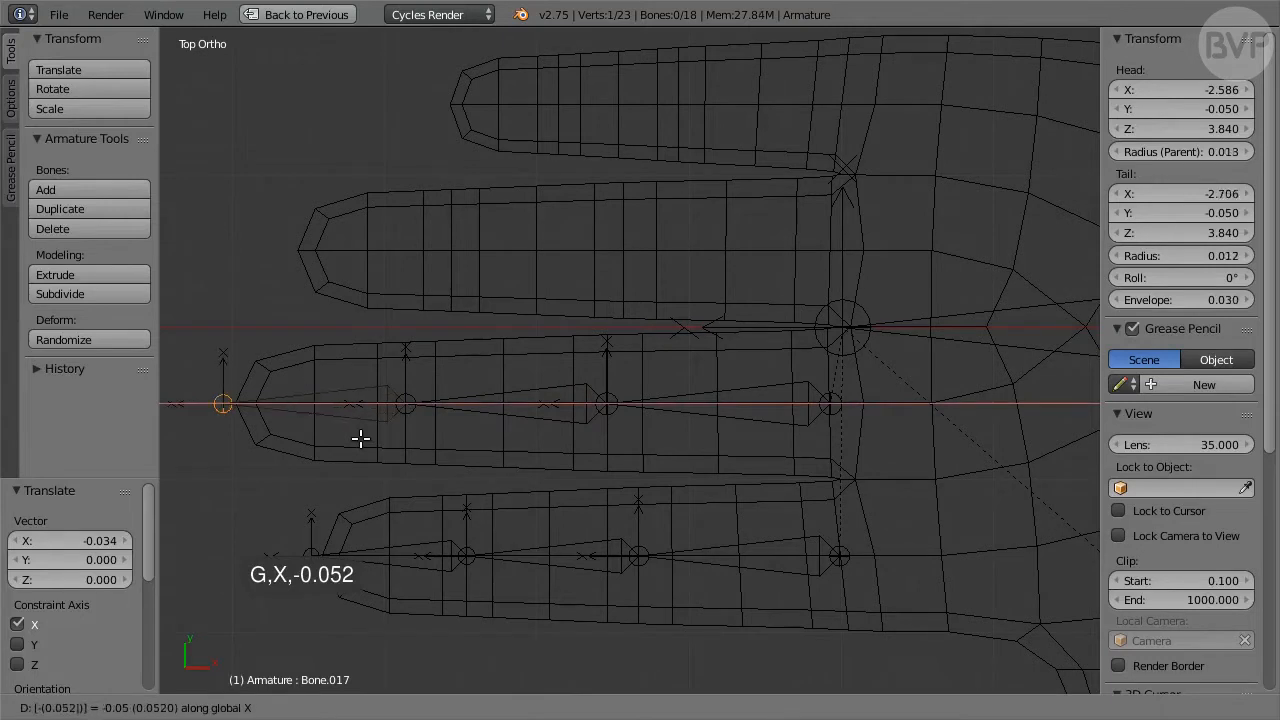
key(Return)
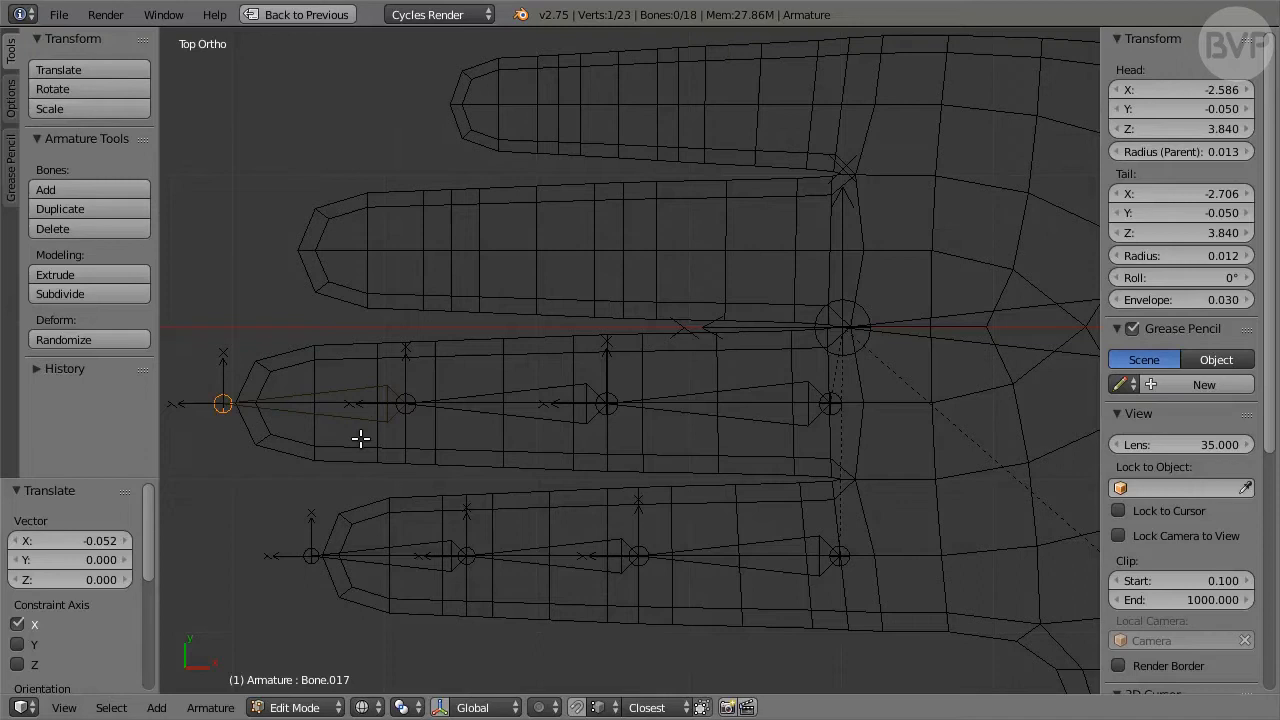
- Duplicate the three middle finger bones by 0.1 along Y into the ring finger
key(shift+bracketleft)
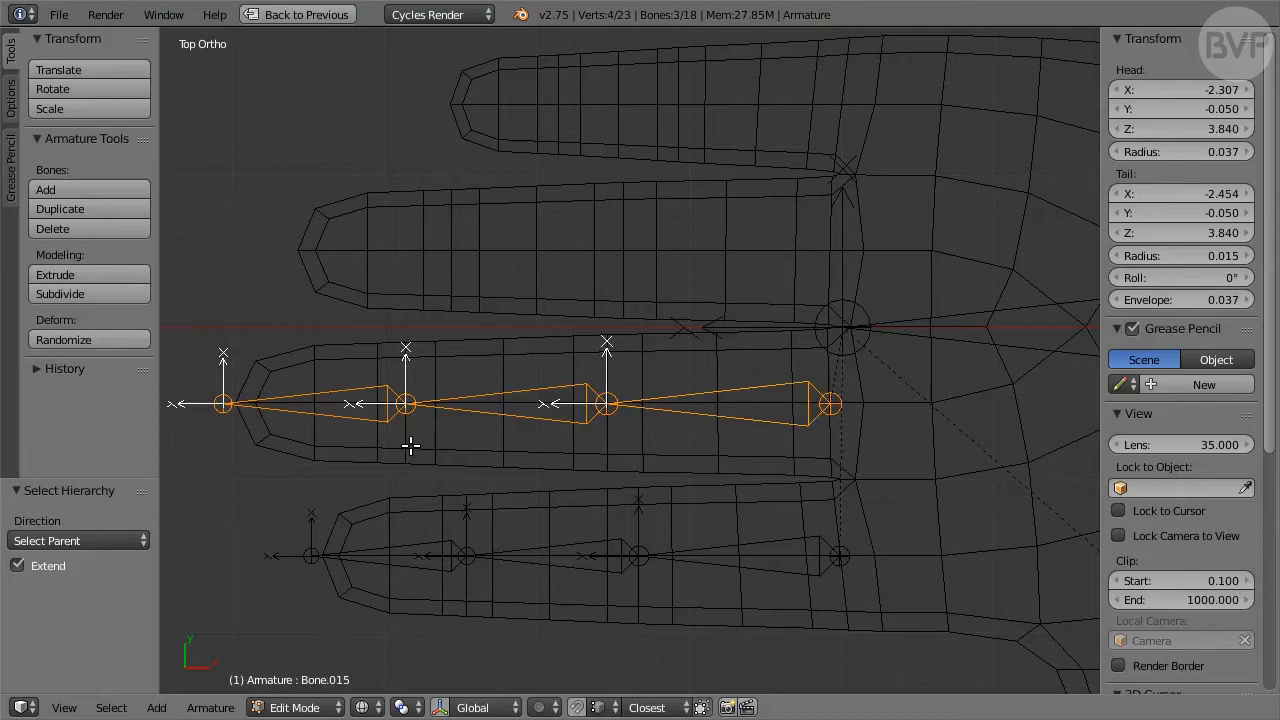
key(shift+d)
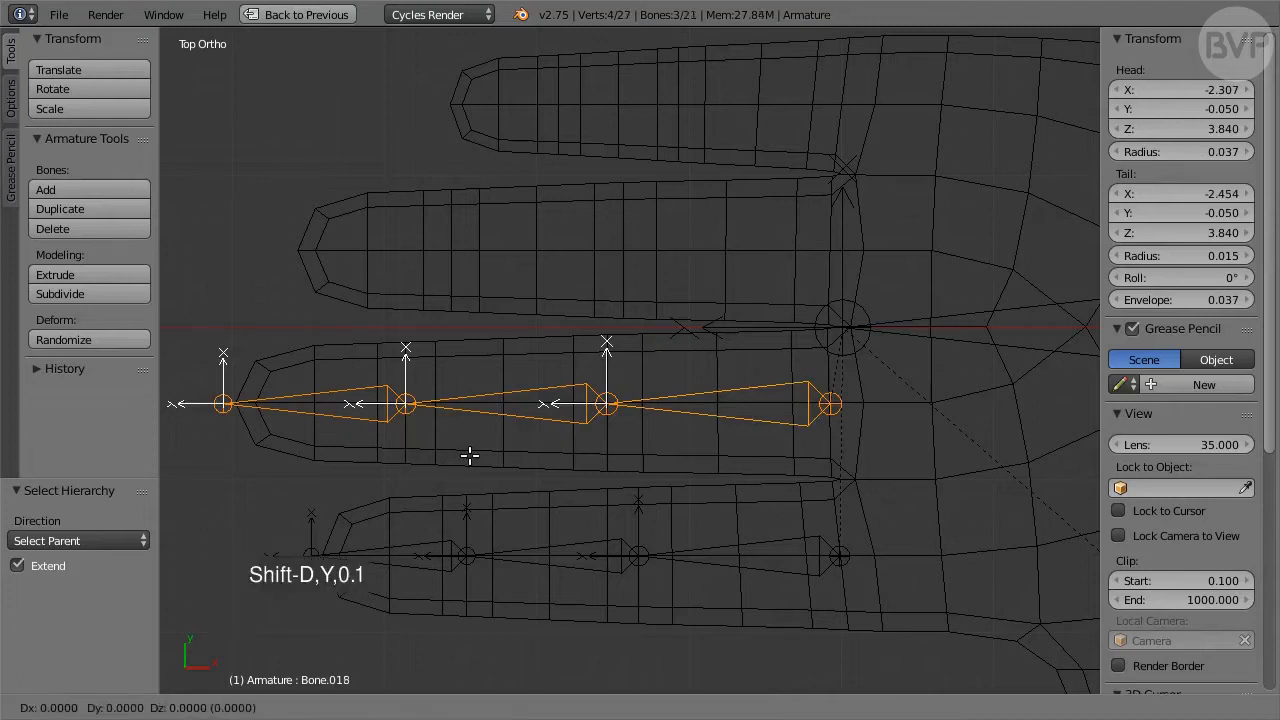
text(y0.1)
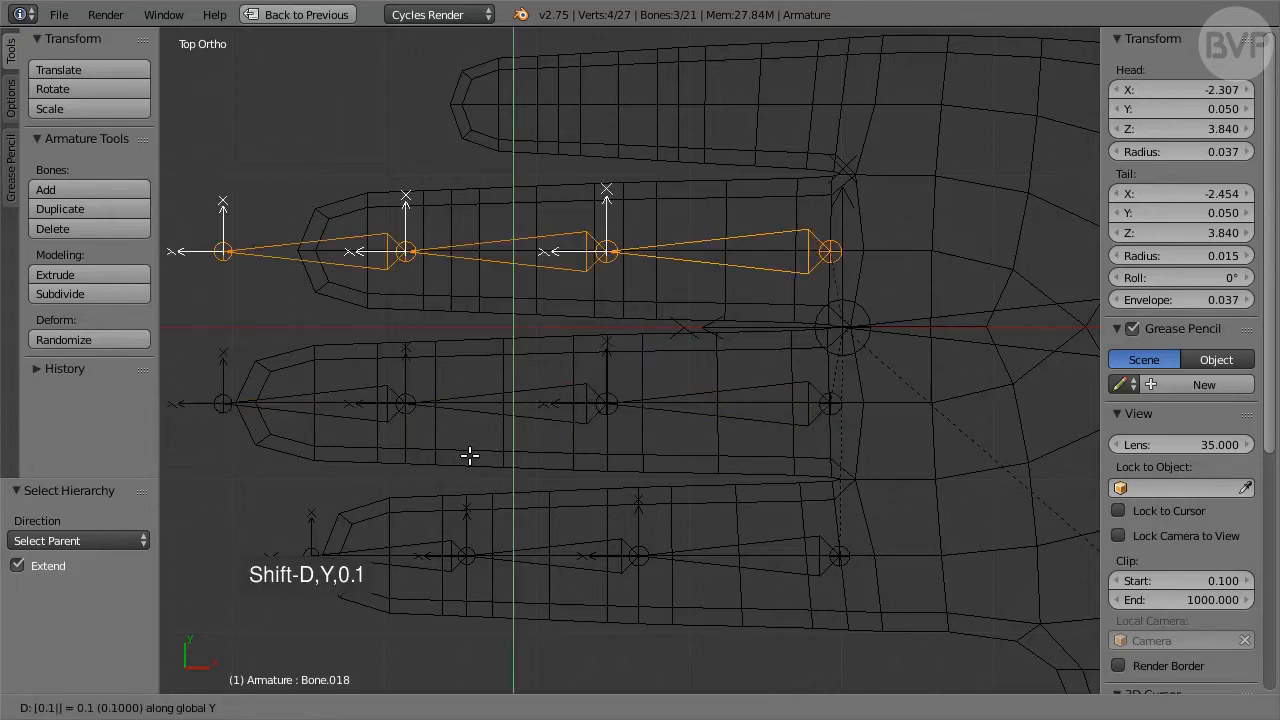
key(Return)
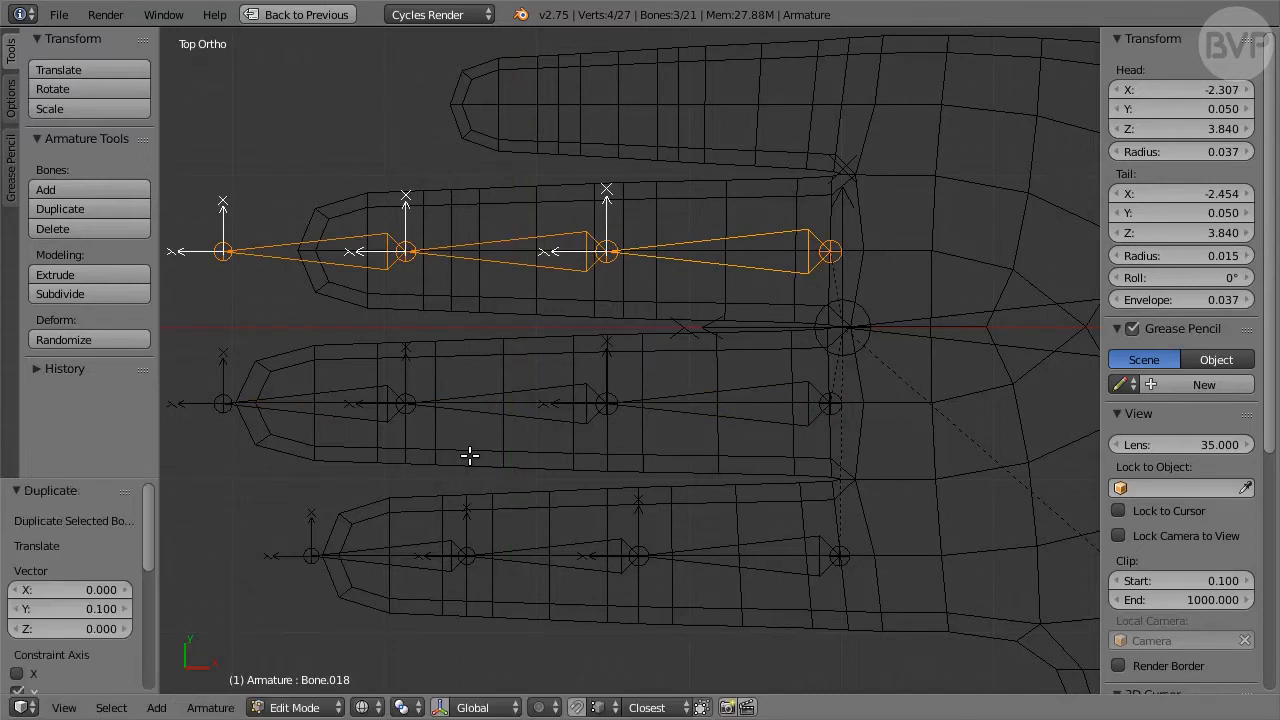
- Move the ring finger's first joint by 0.011 and its second joint by 0.03 along X
right_click(607, 253)
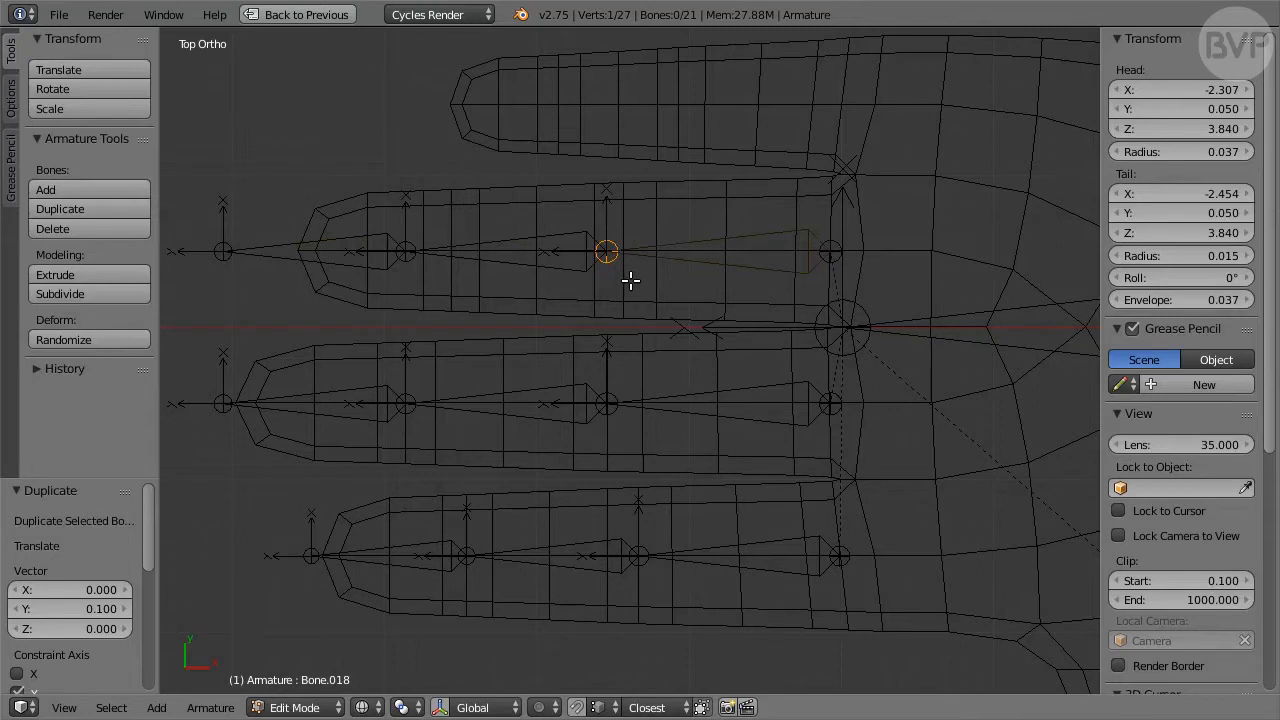
text(gx)
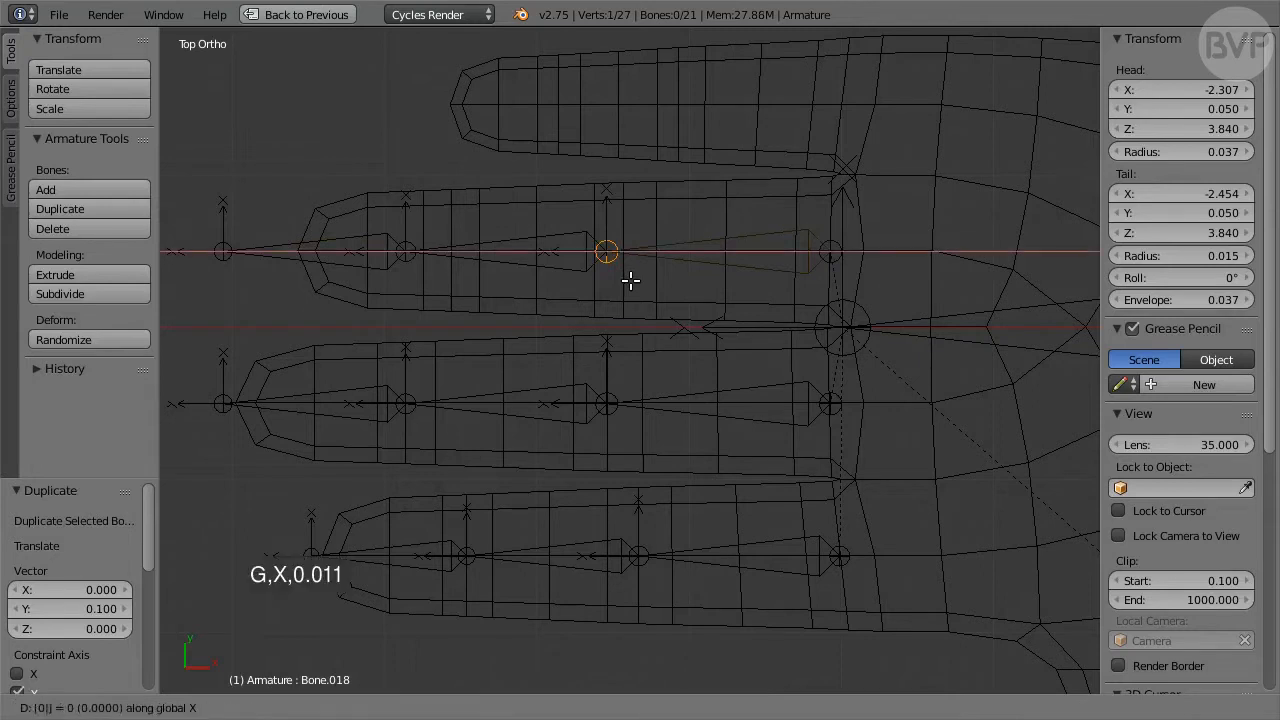
text(0.011)
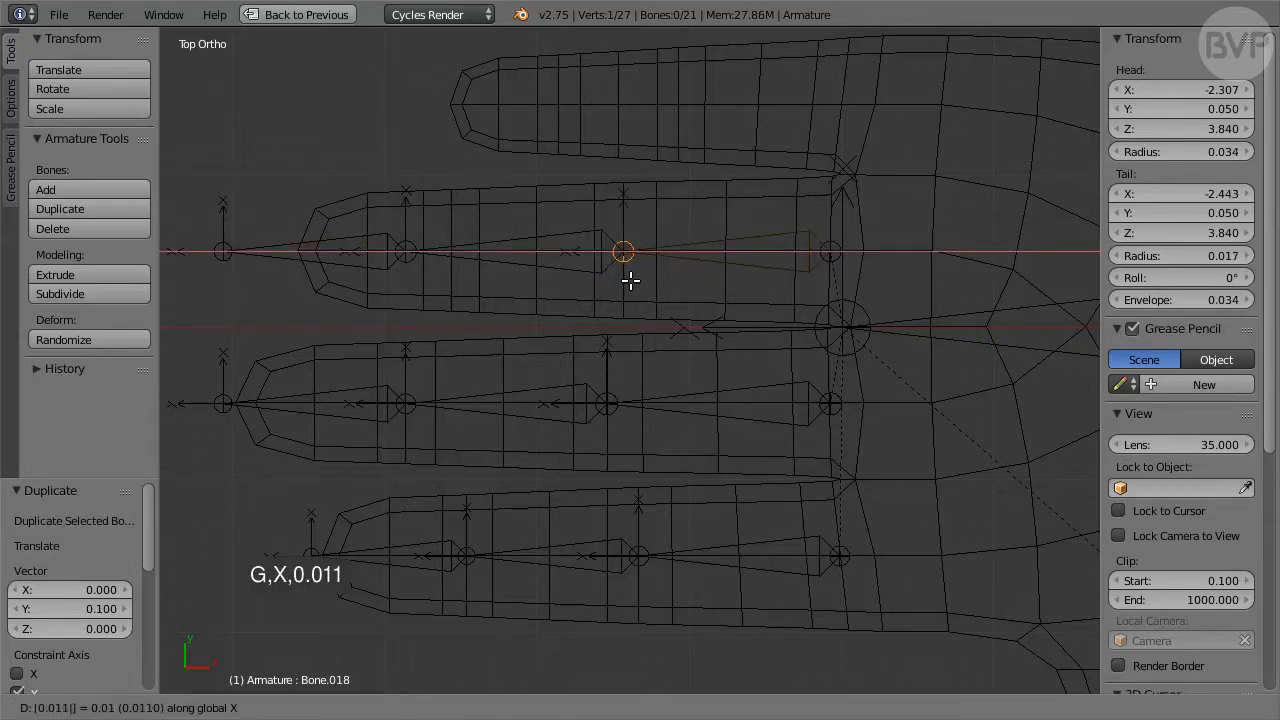
key(Return)
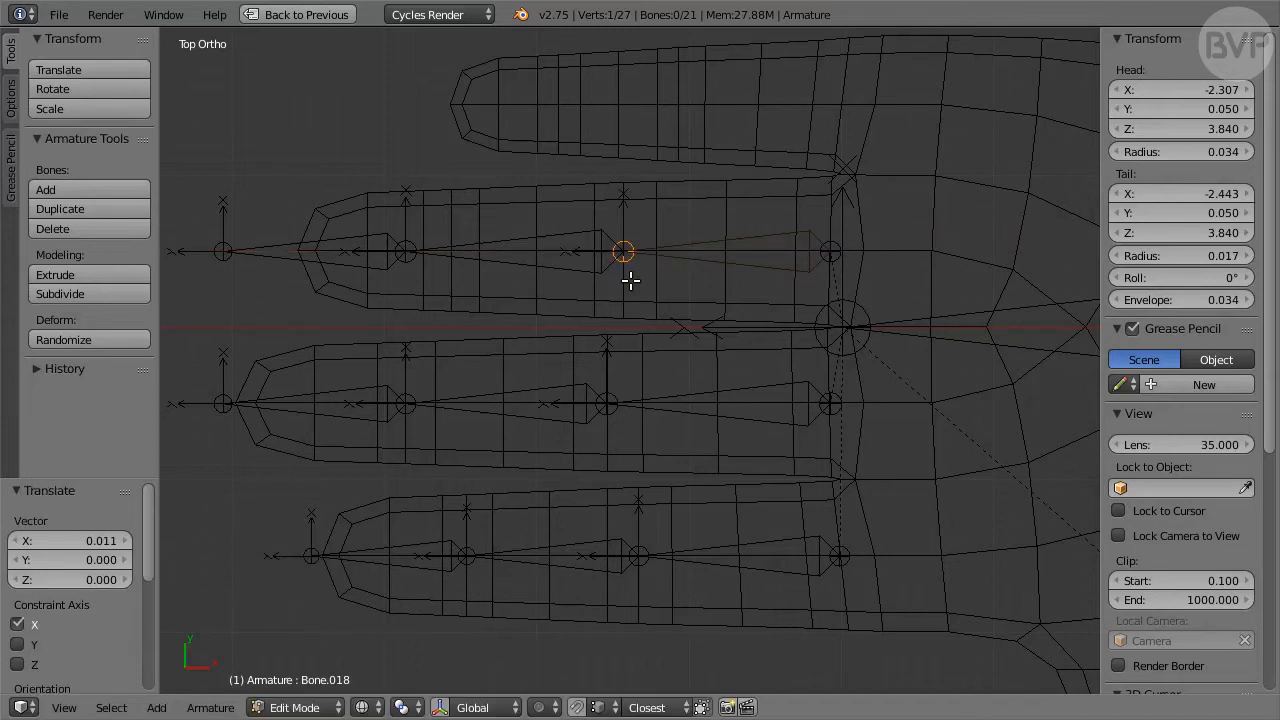
right_click(416, 262)
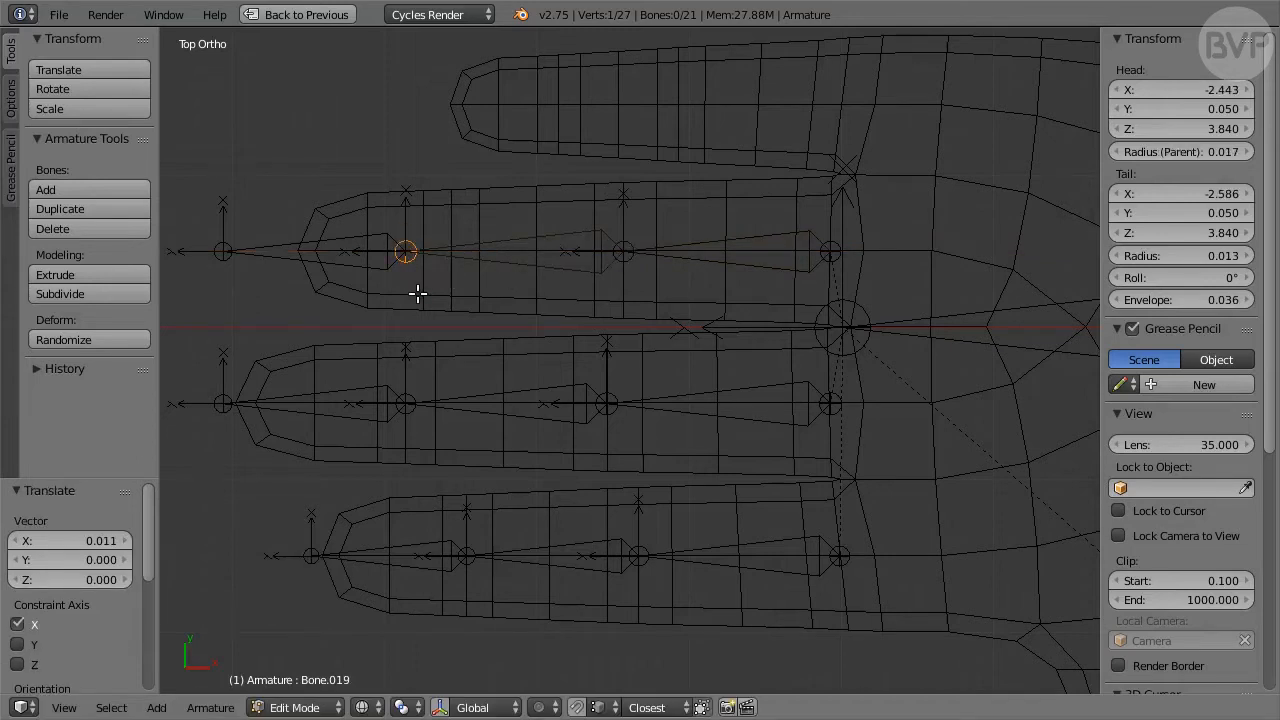
text(gx0.03)
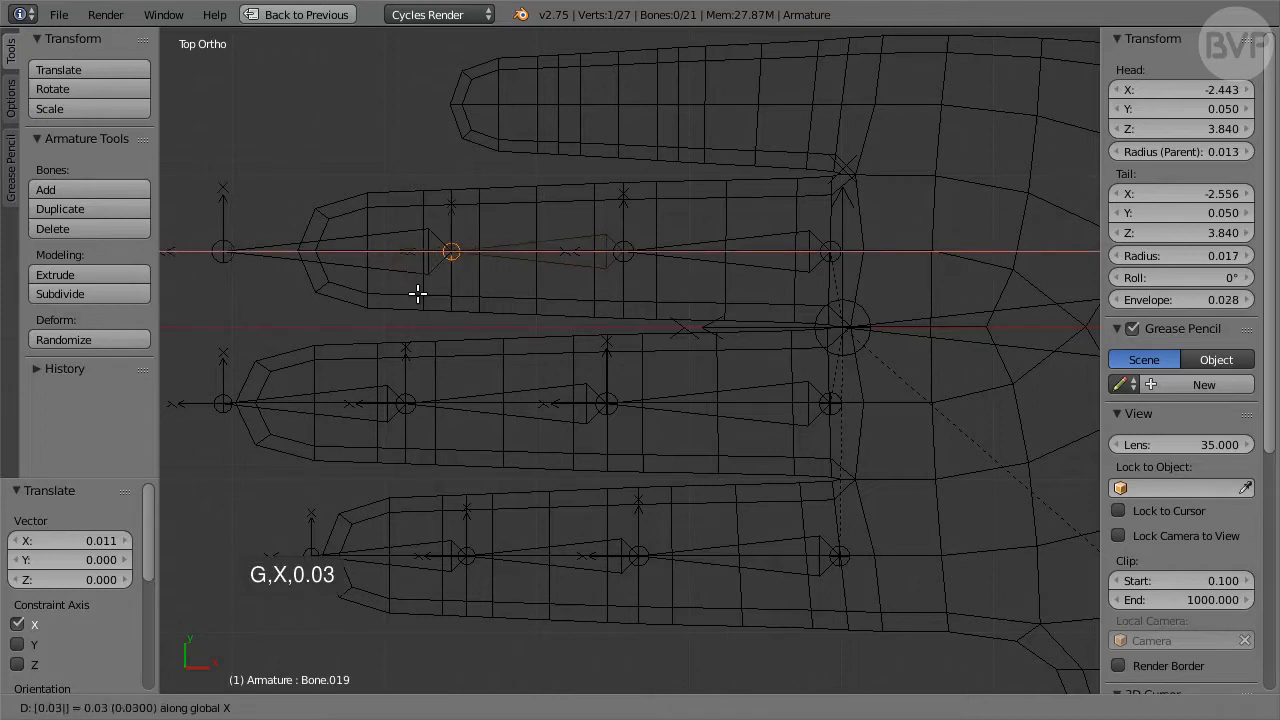
key(Return)
- Move the outer tip of the ring finger's last bone by 0.041 along X
right_click(227, 257)
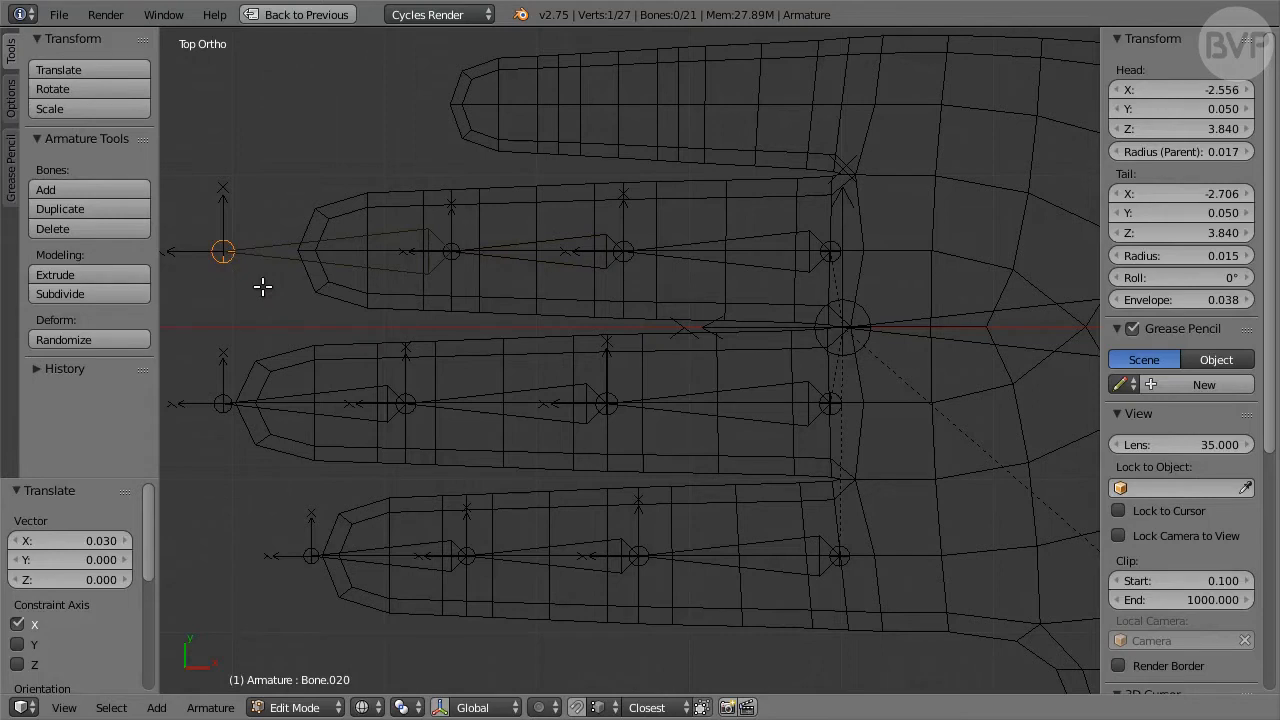
text(gx0.0)
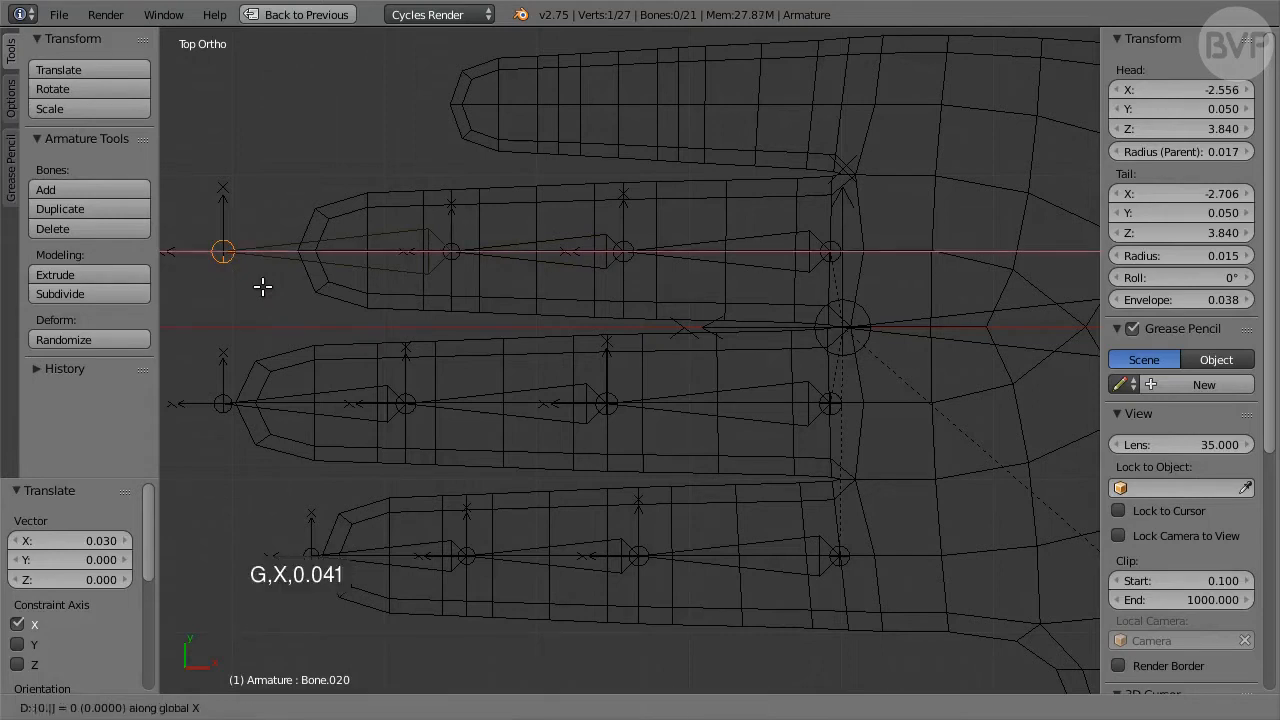
text(41)
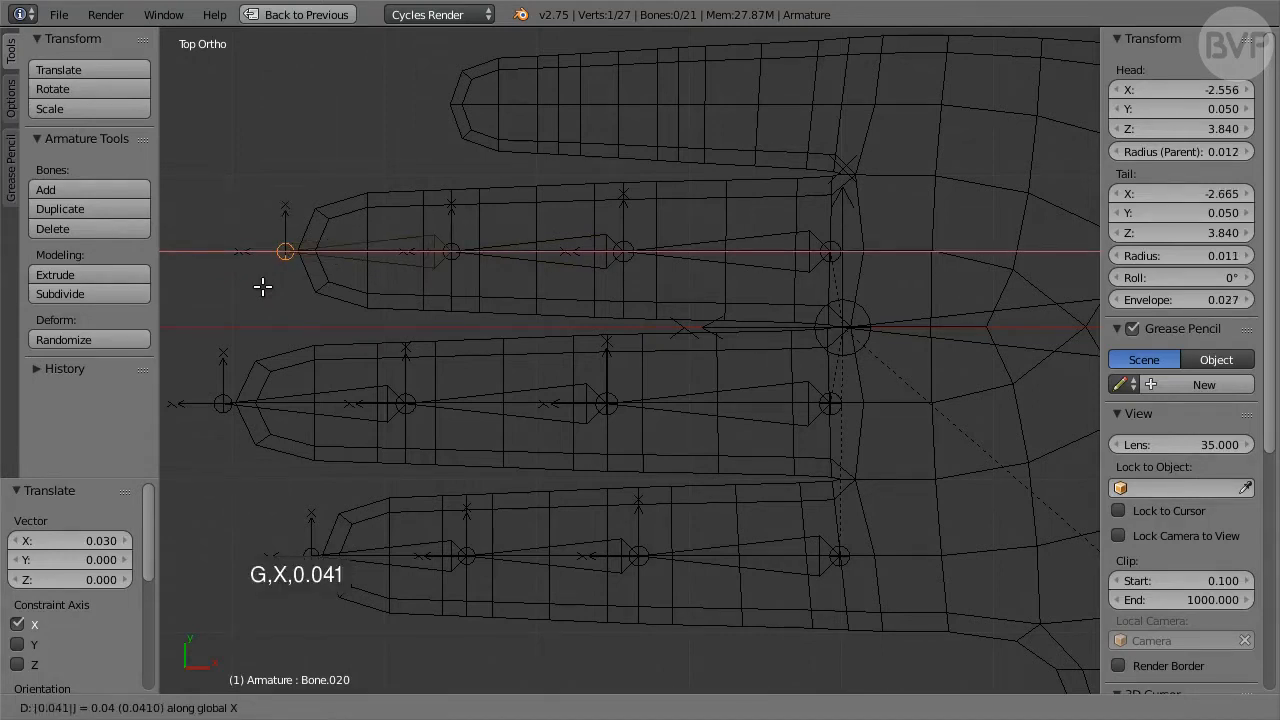
key(Return)
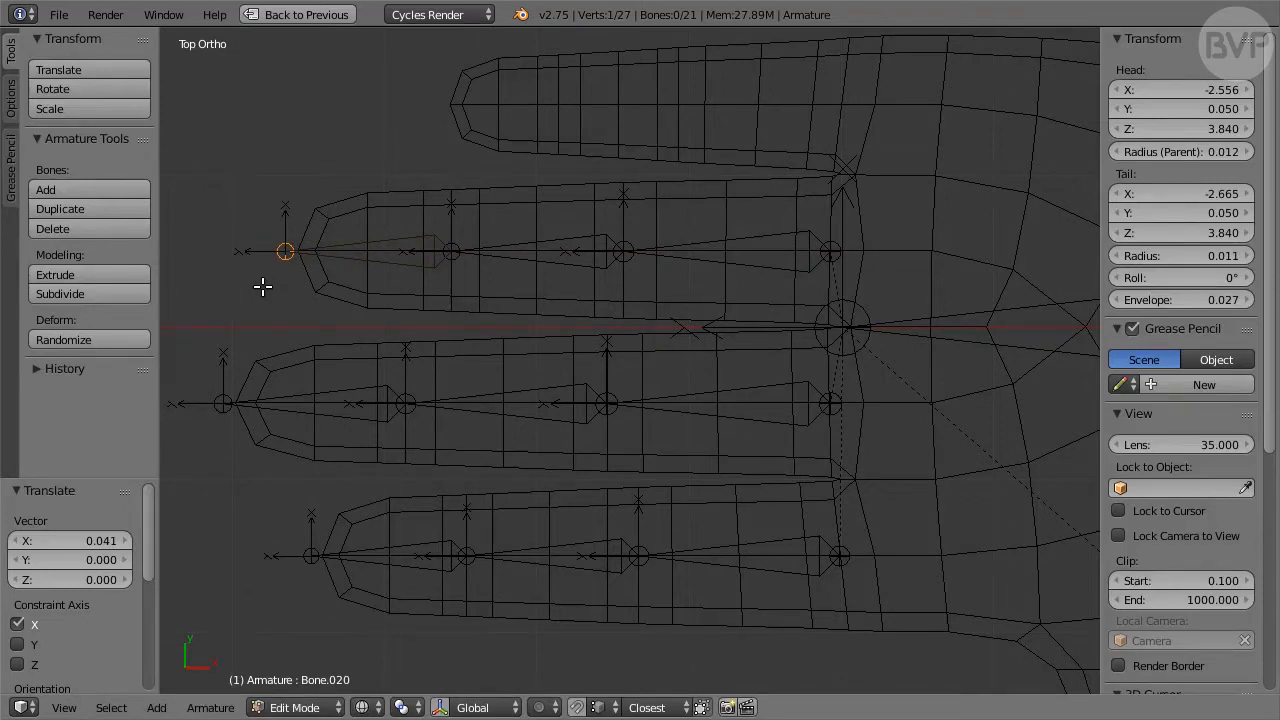
- Duplicate the three ring finger bones by 0.096 along Y into the little finger and shift the copies by 0.008 along X
key(shift+bracketleft)
key(shift+bracketleft)
key(shift+bracketleft)
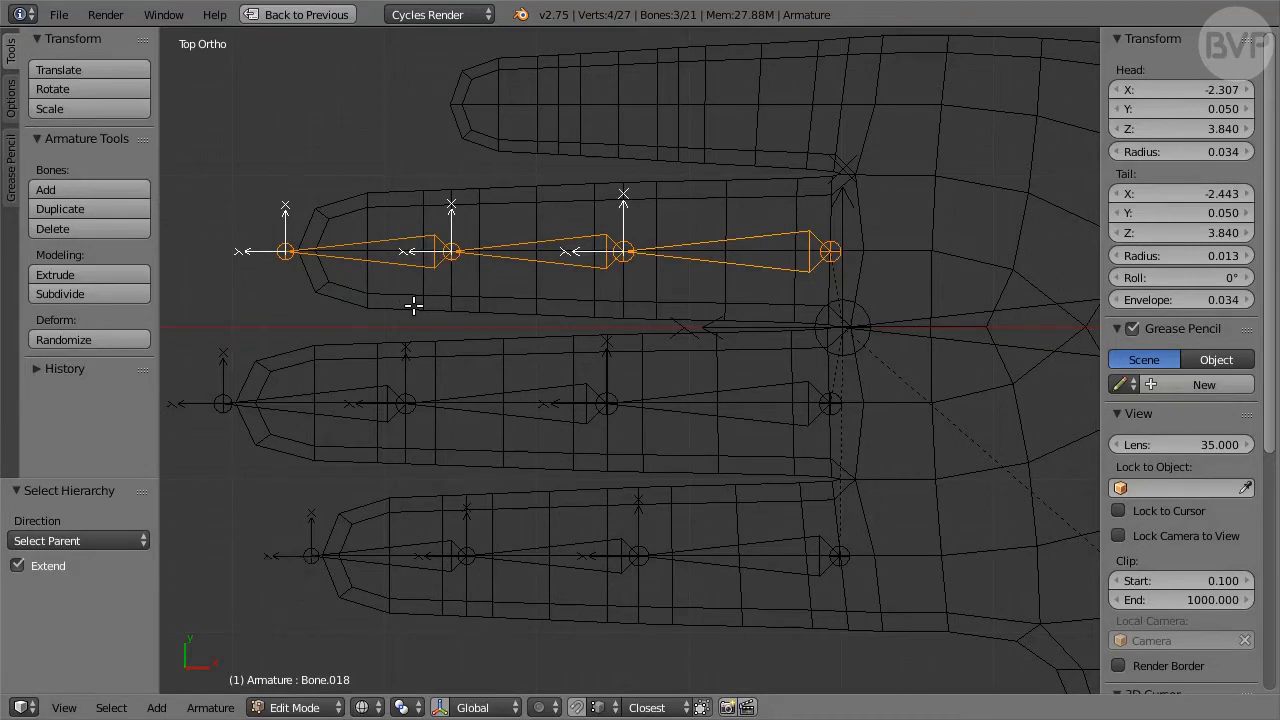
key(shift+d)
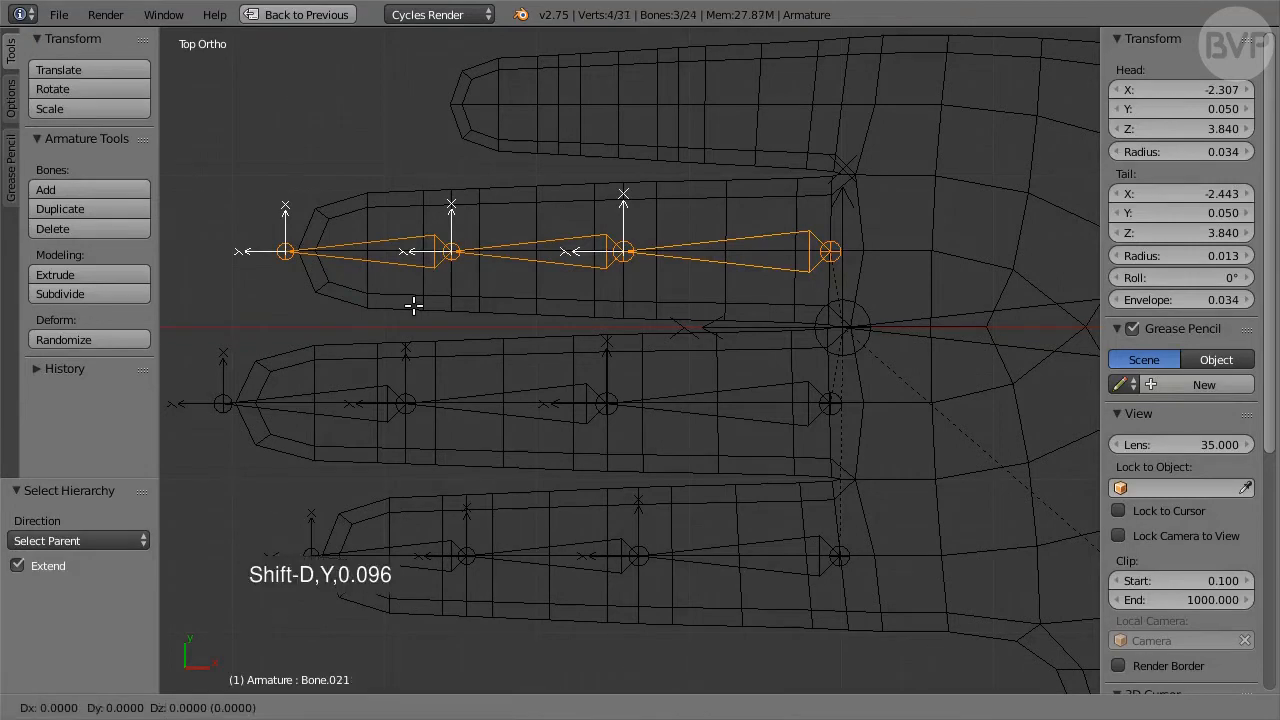
text(y)
text(0.096)
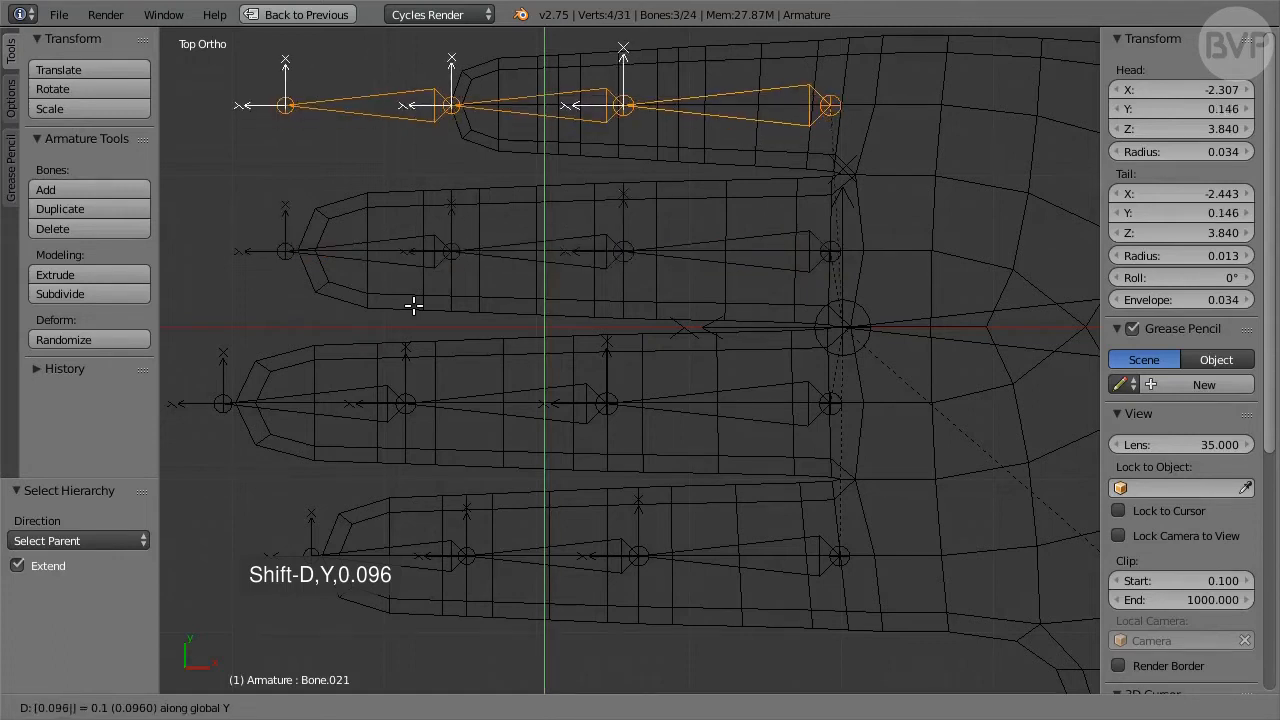
key(Return)
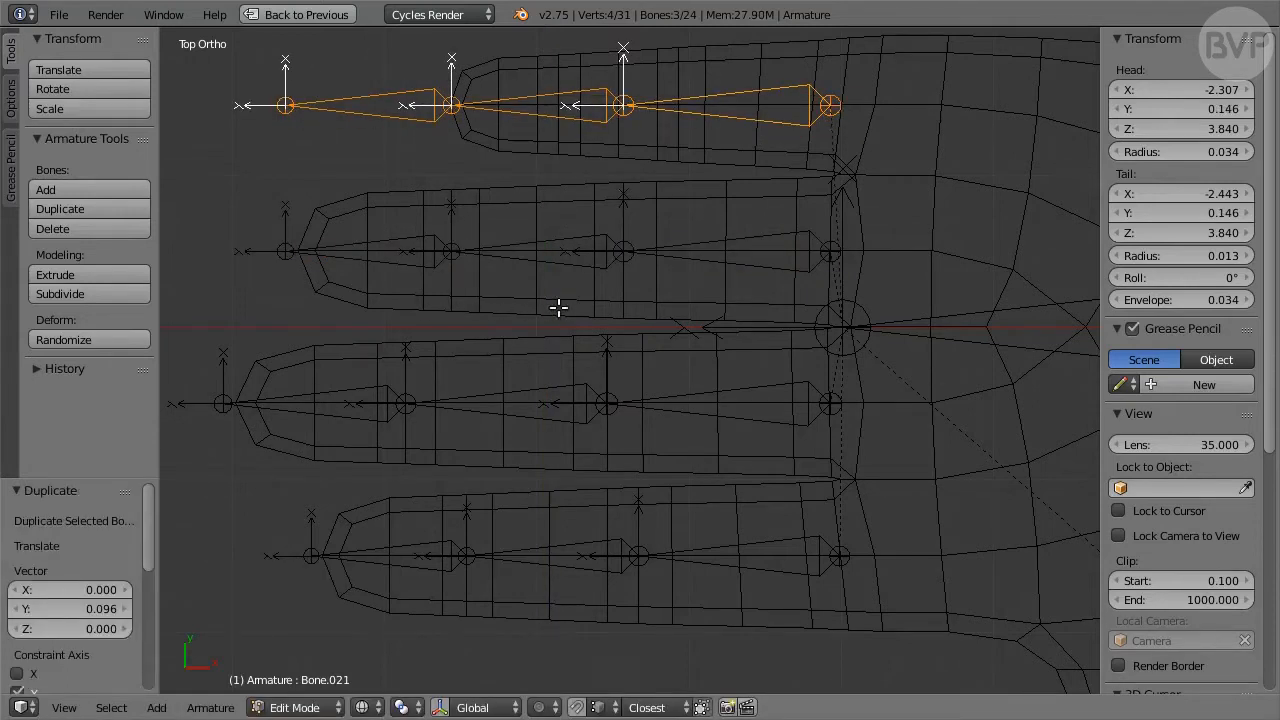
text(gx0.008)
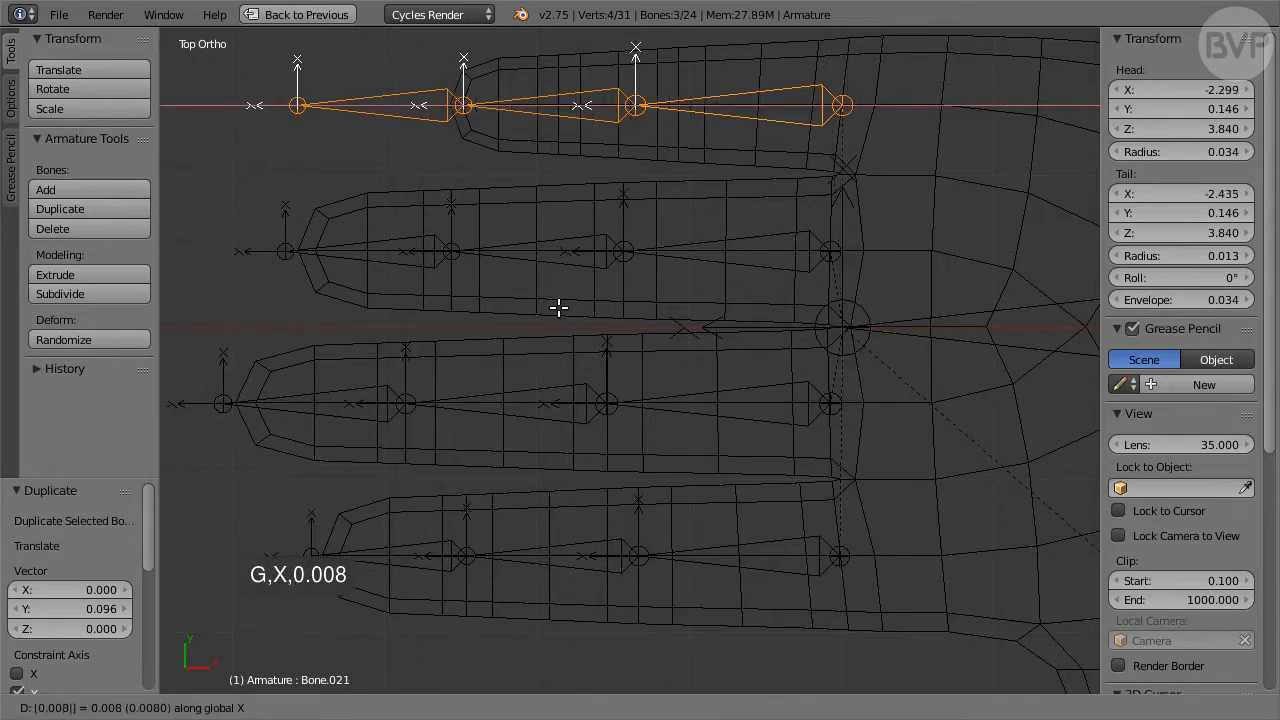
key(Return)
- Move the little finger's first joint by 0.028 and its second joint by 0.063 along X
right_click(643, 112)
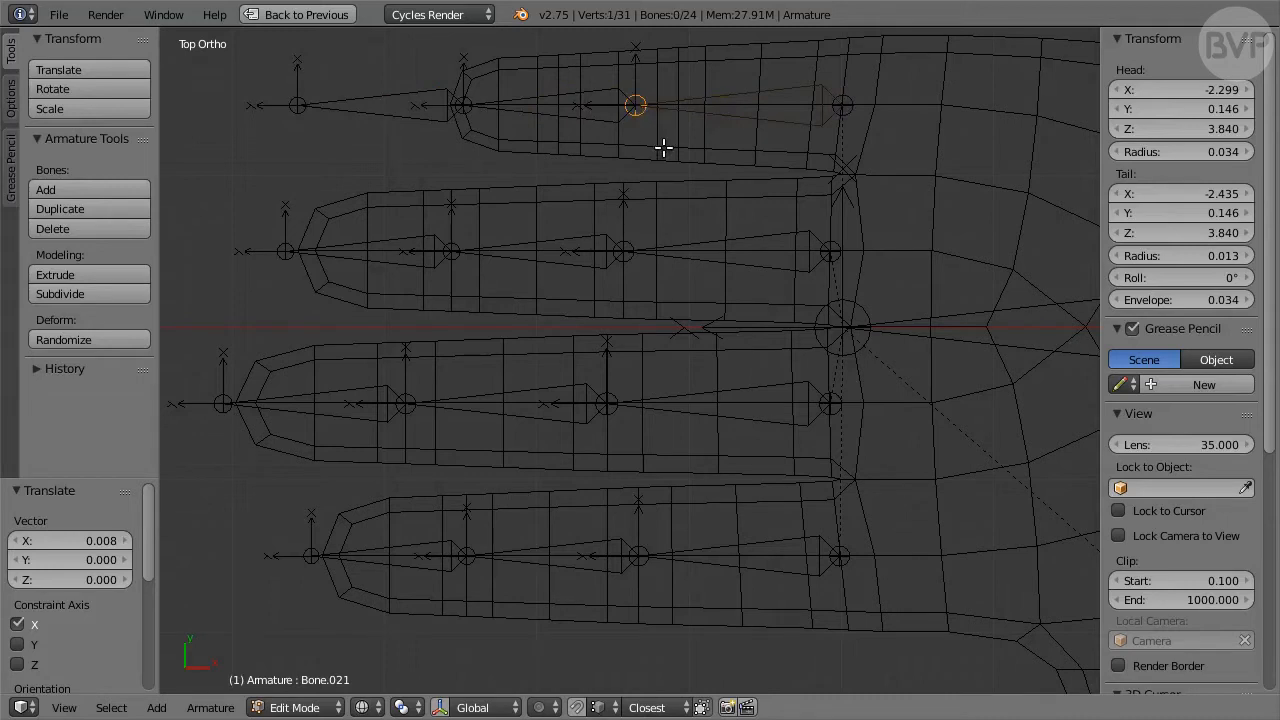
text(gx)
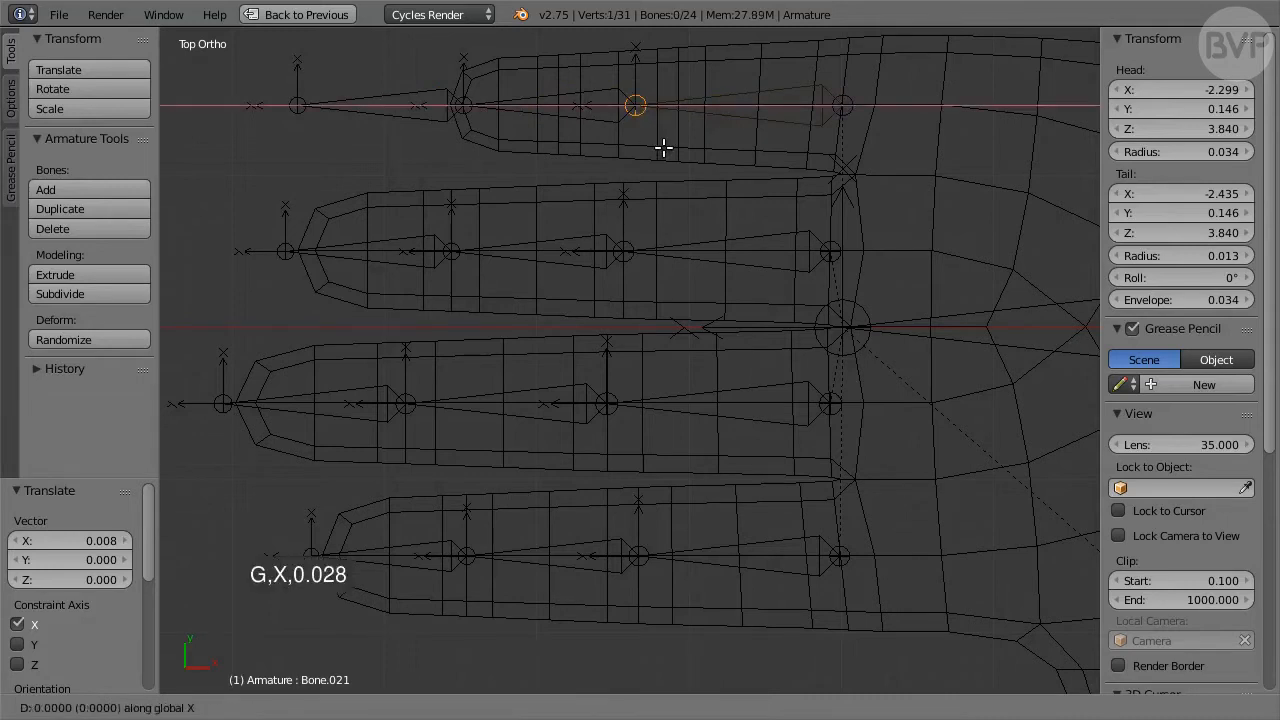
text(0.028)
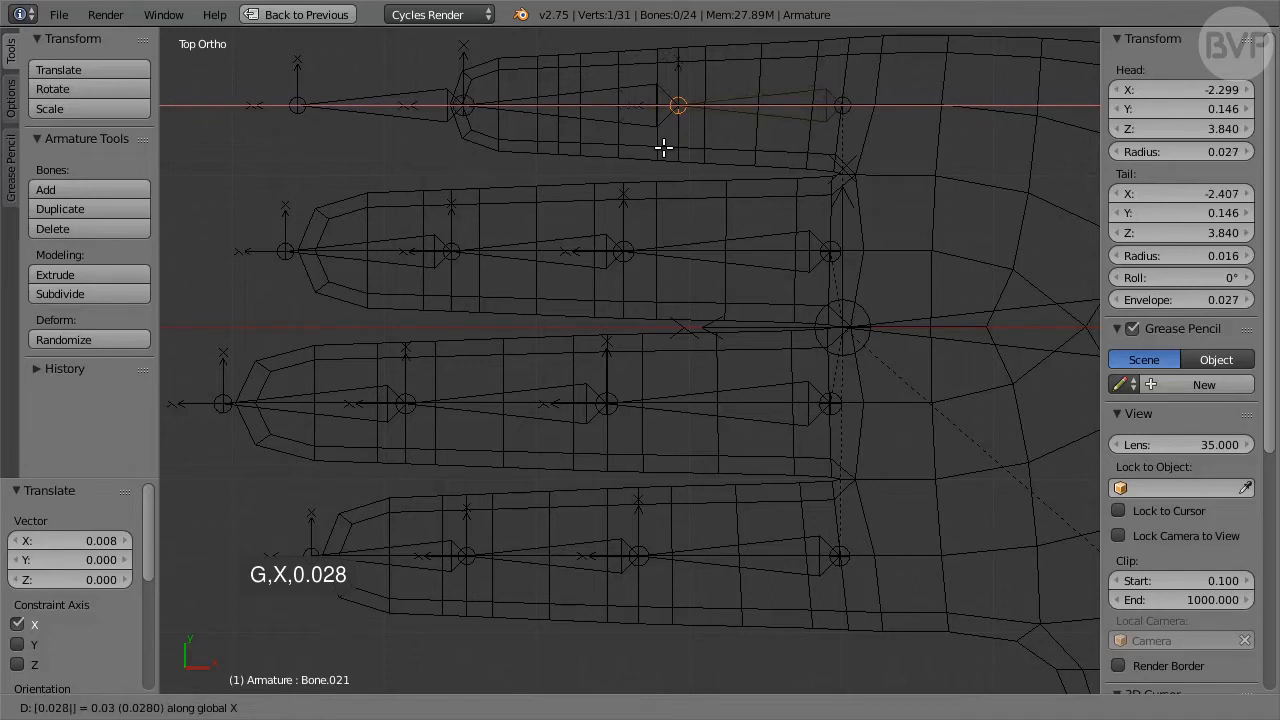
key(Return)
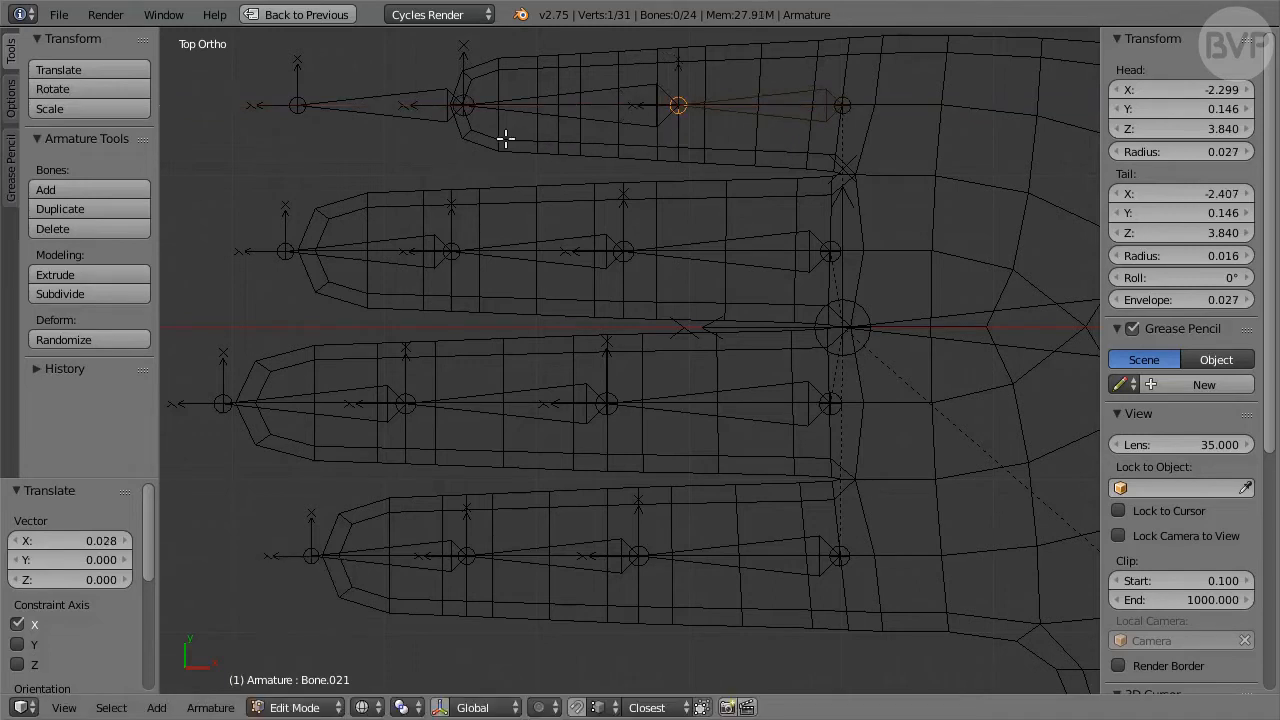
right_click(466, 106)
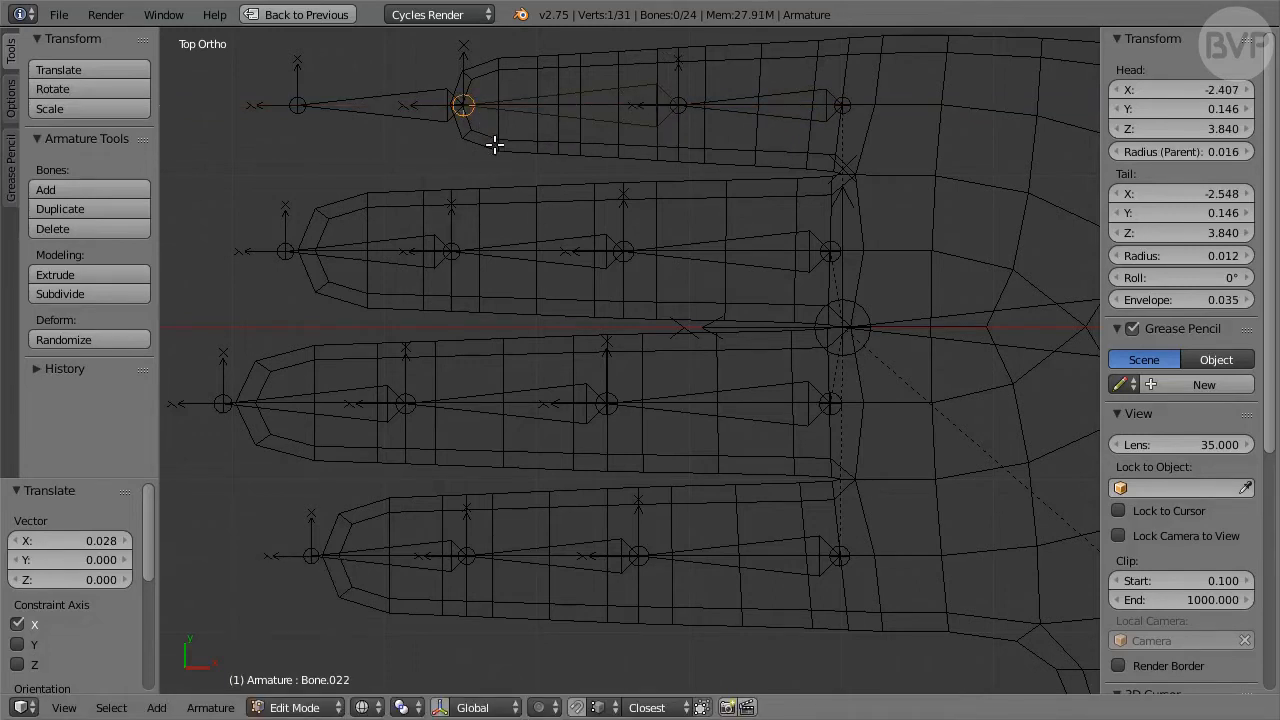
text(gx0.)
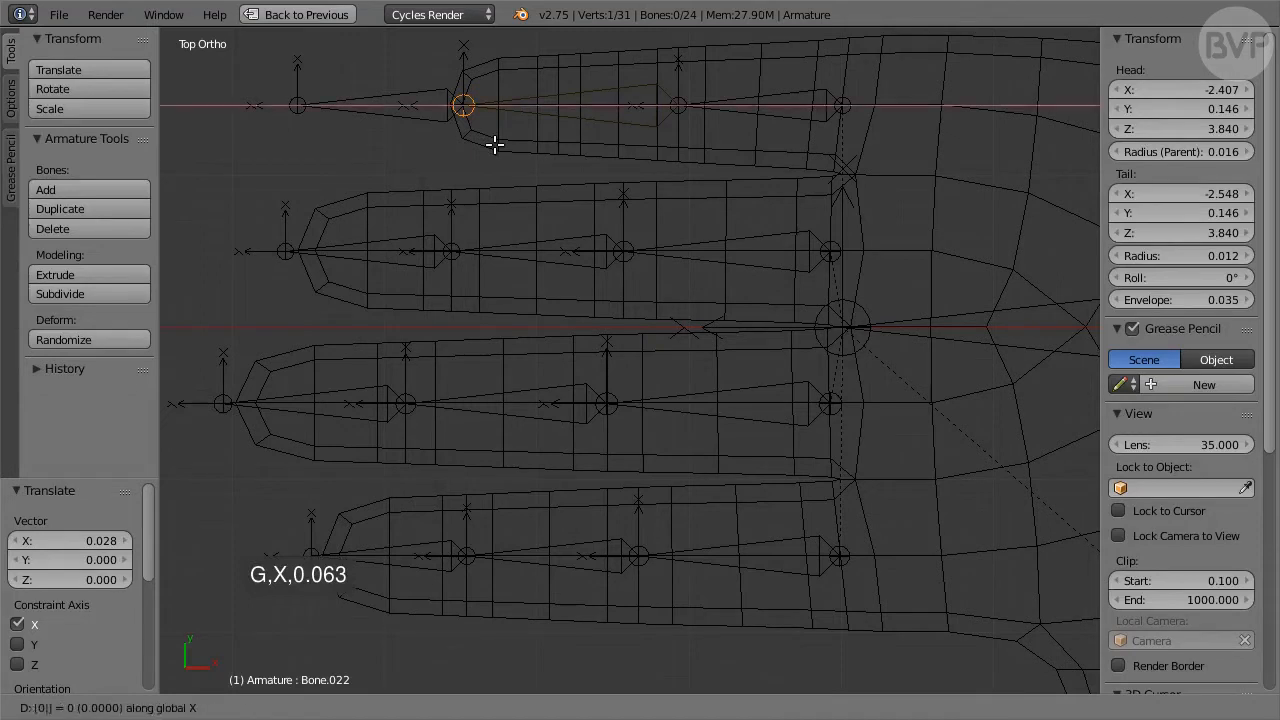
text(063)
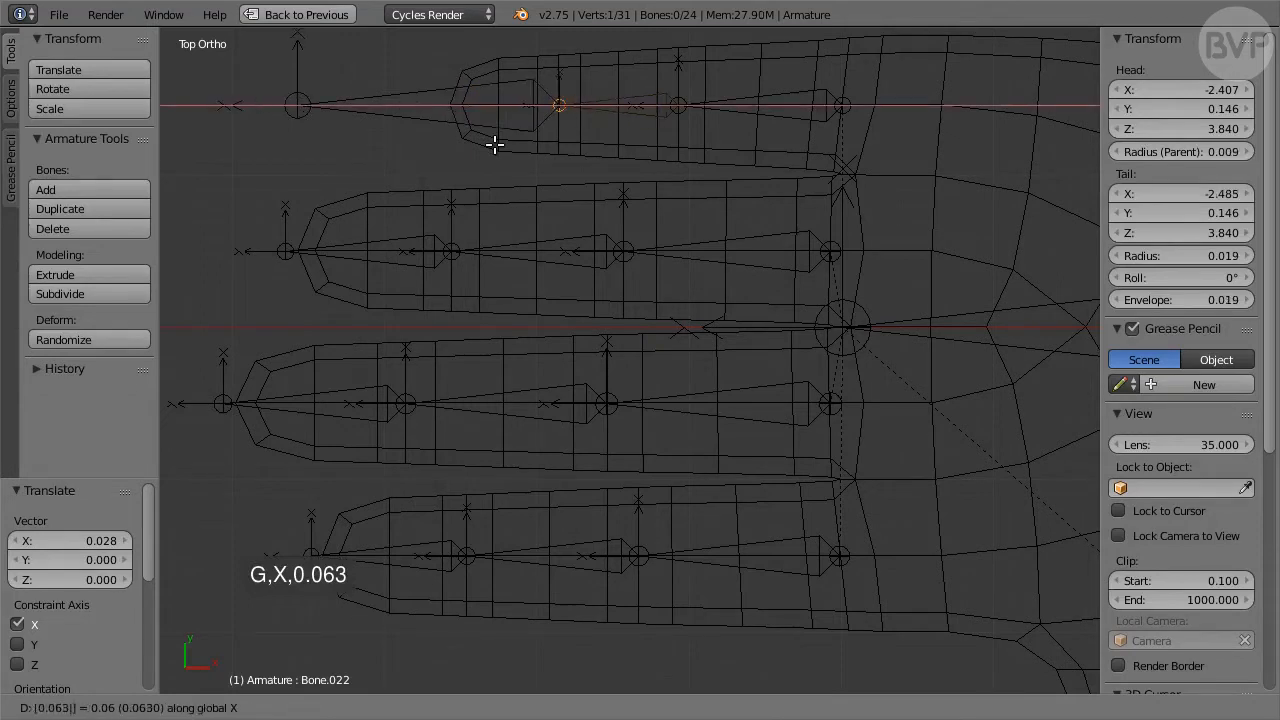
key(Return)
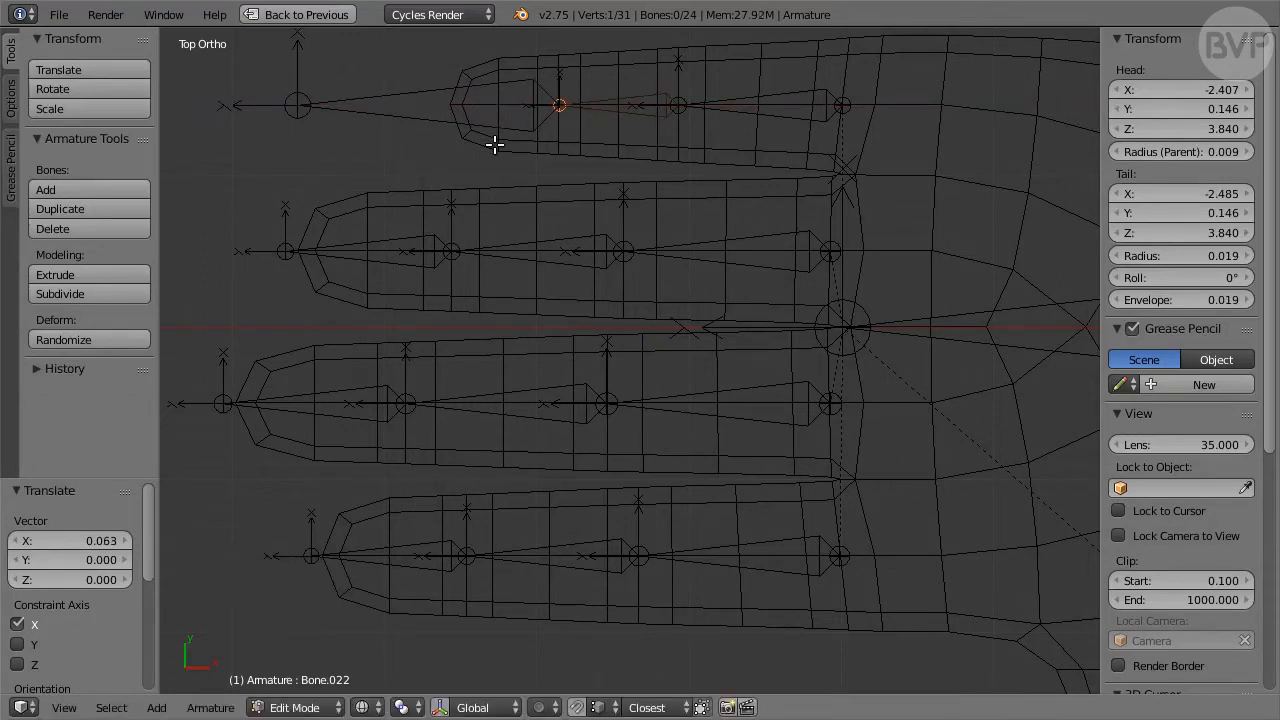
- Move the outer tip of the little finger's last bone by 0.093 along X
right_click(308, 114)
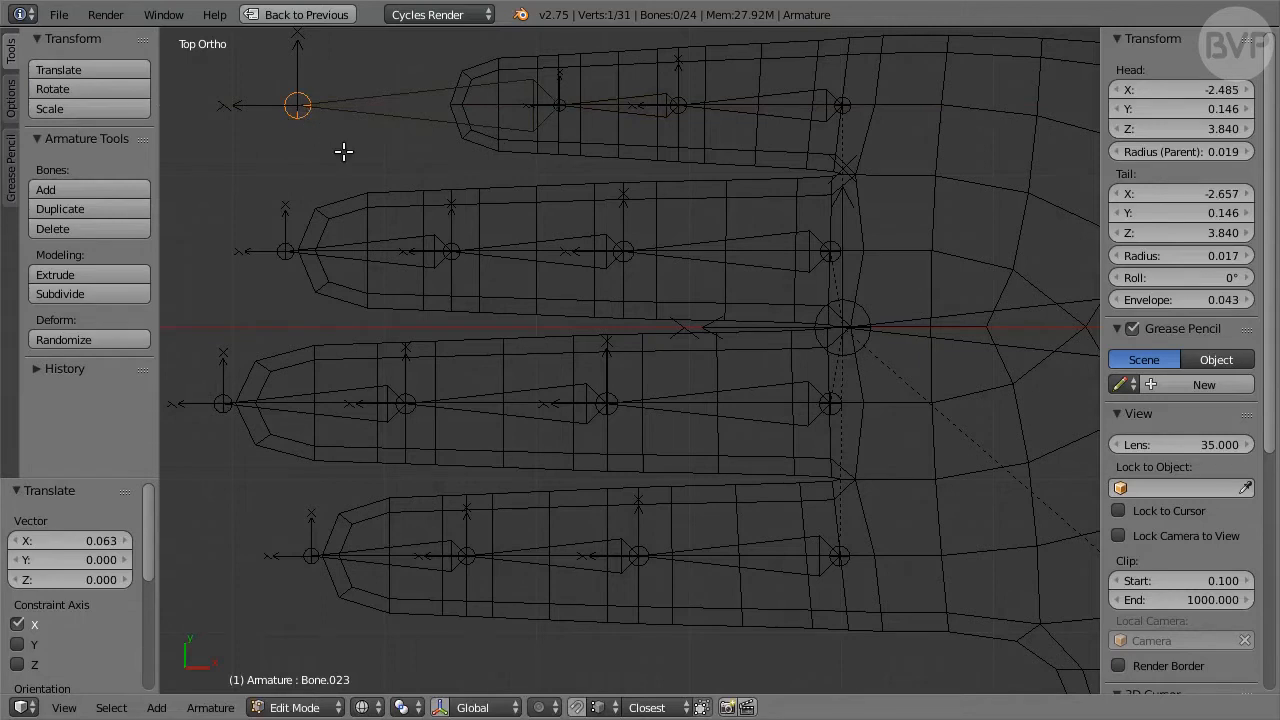
text(gx0.0)
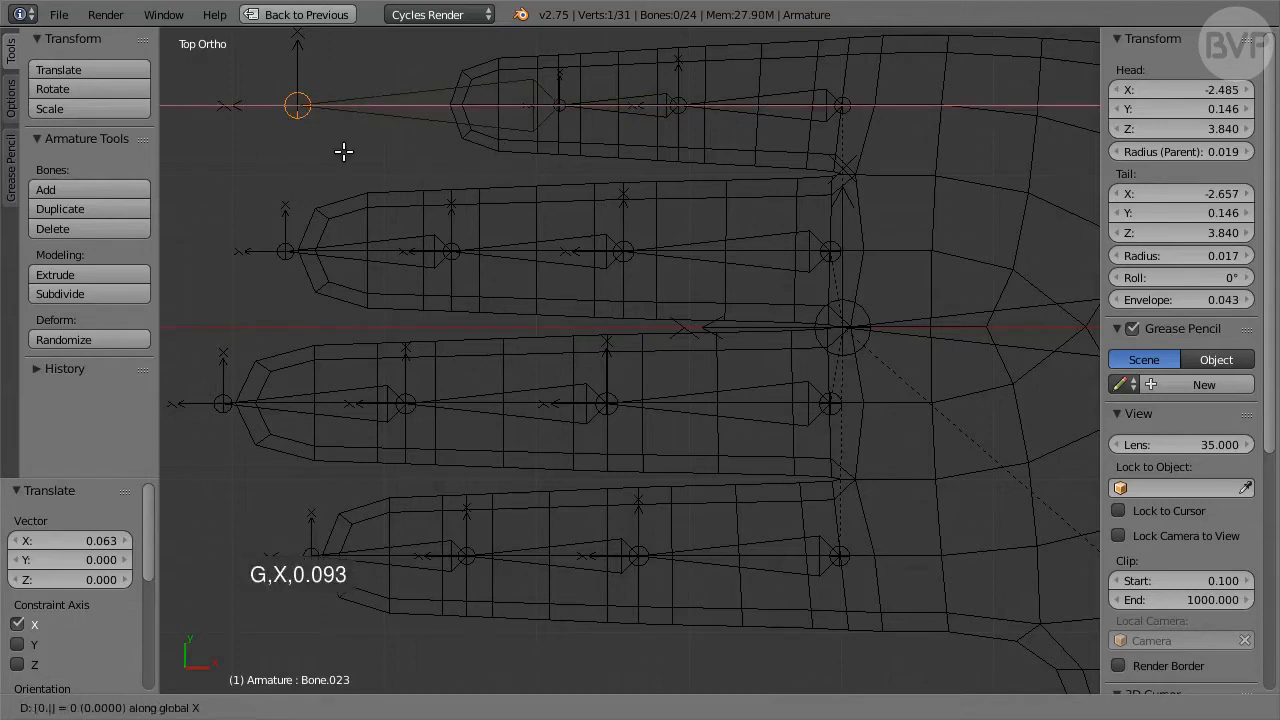
text(93)
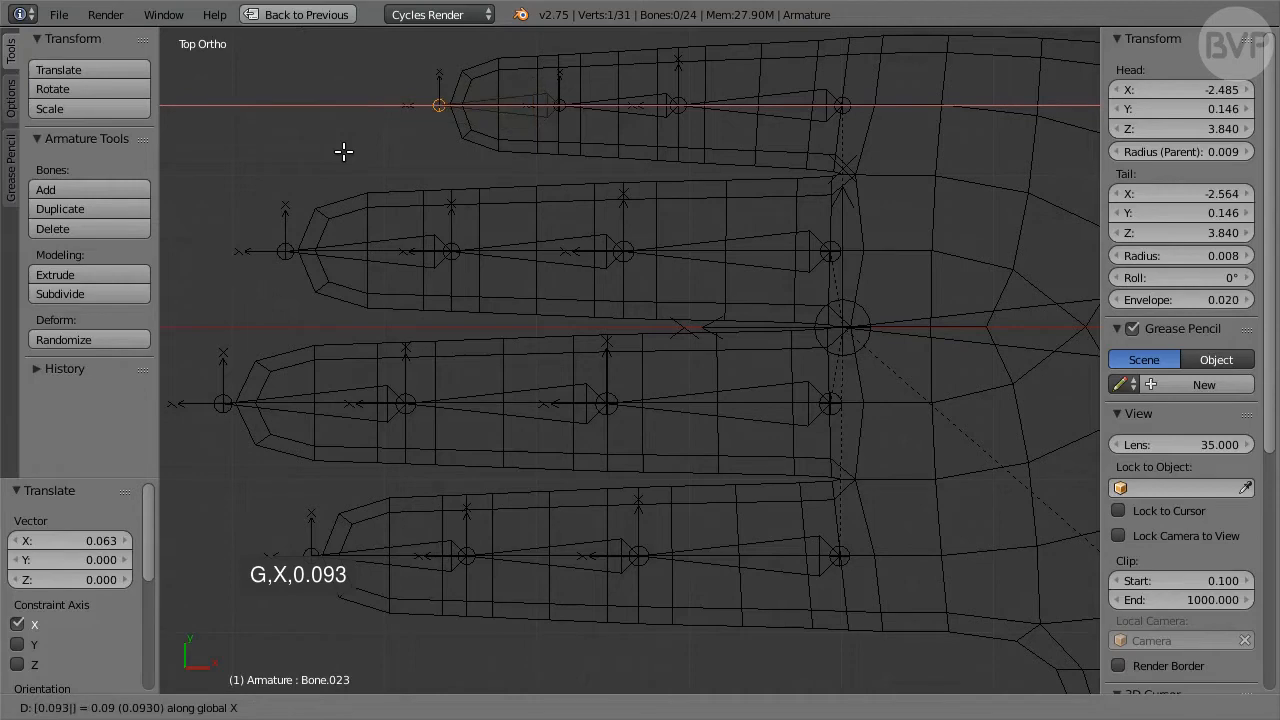
key(Return)
- In front view, extrude a thigh bone from the upper joint of the lowest spine bone by -1.07 along Z
scroll(838, 233, down, 2)
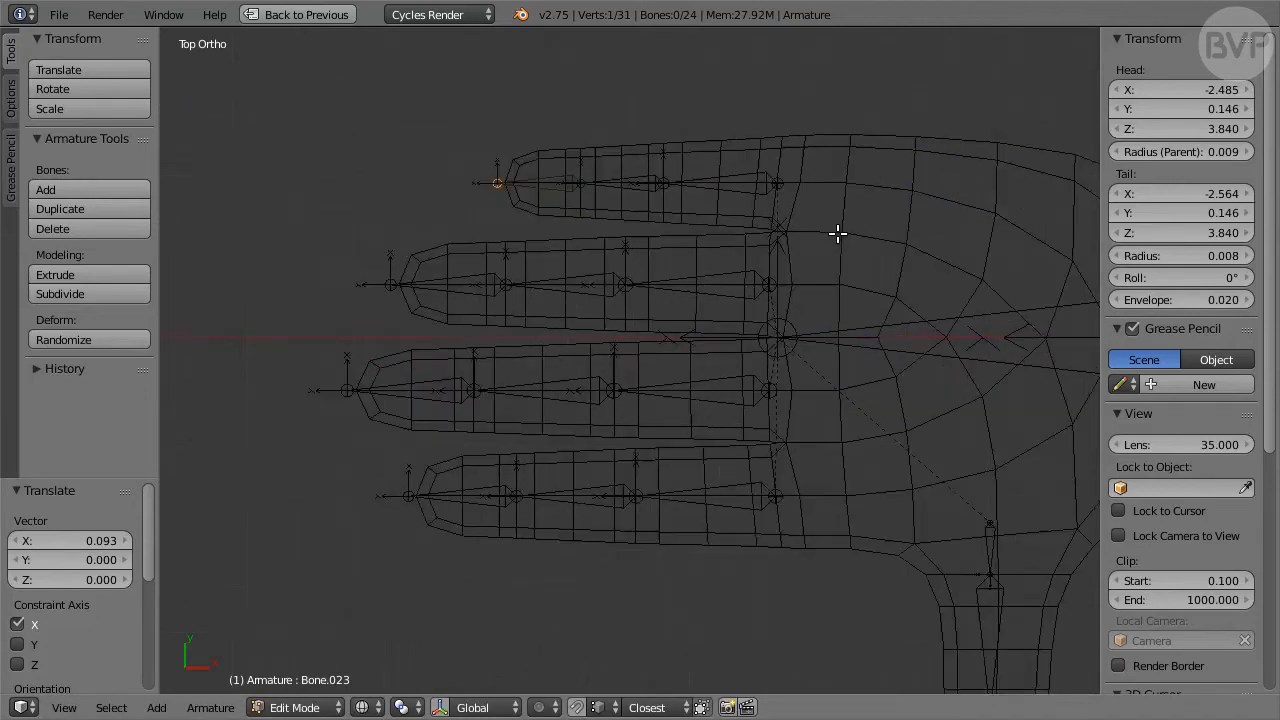
scroll(838, 233, down, 3)
scroll(766, 354, up, 2)
scroll(849, 403, up, 1)
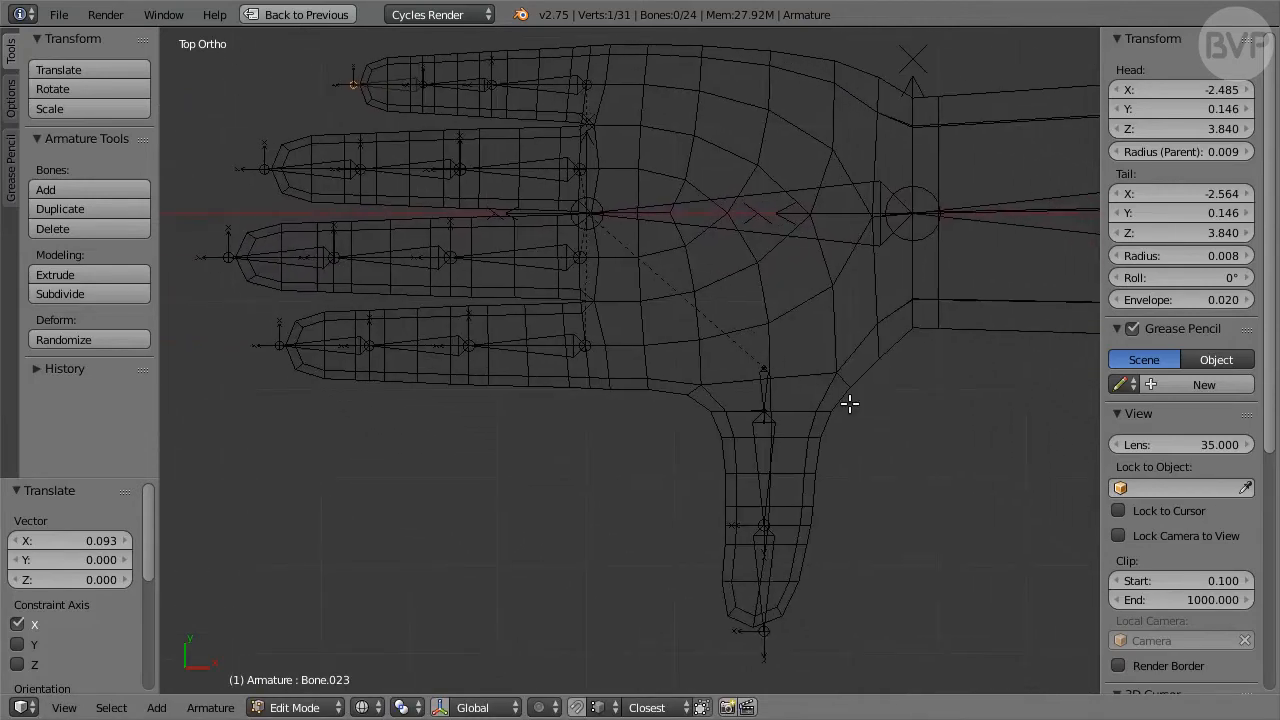
key(KP_1)
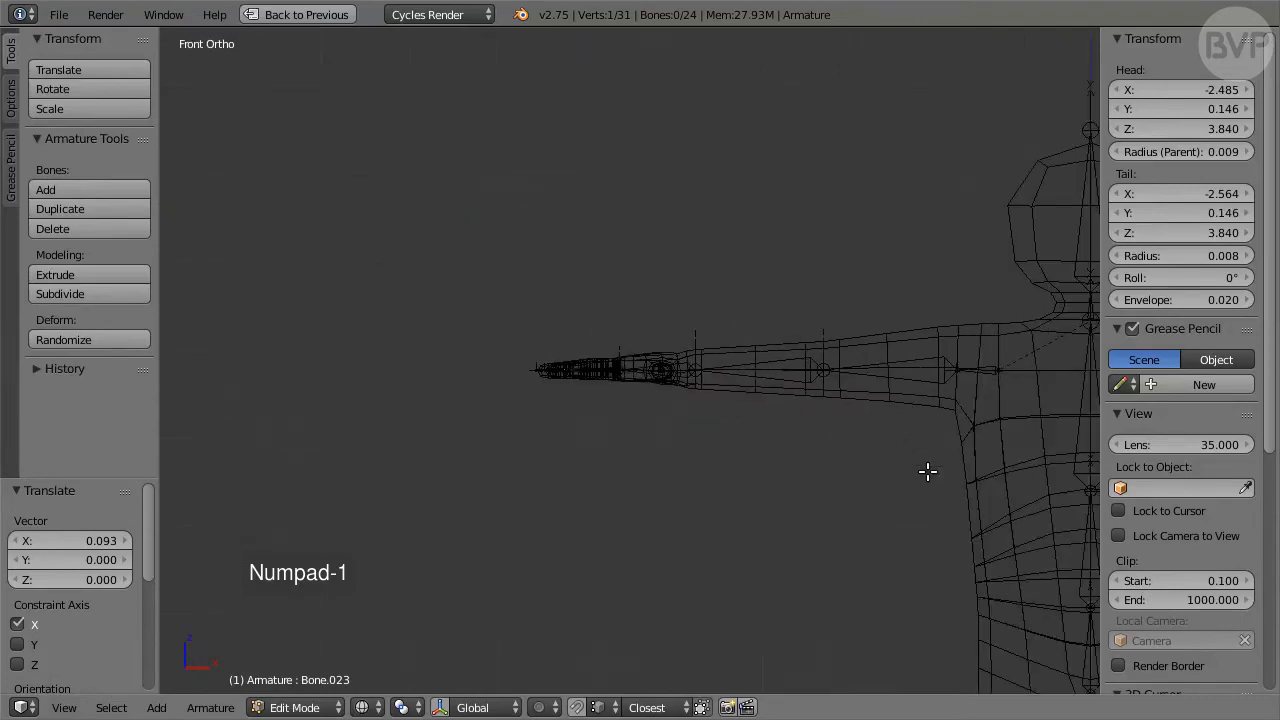
shift+middle_drag(937, 501, 500, 186)
scroll(554, 297, up, 3)
shift+middle_drag(692, 322, 690, 152)
right_click(673, 68)
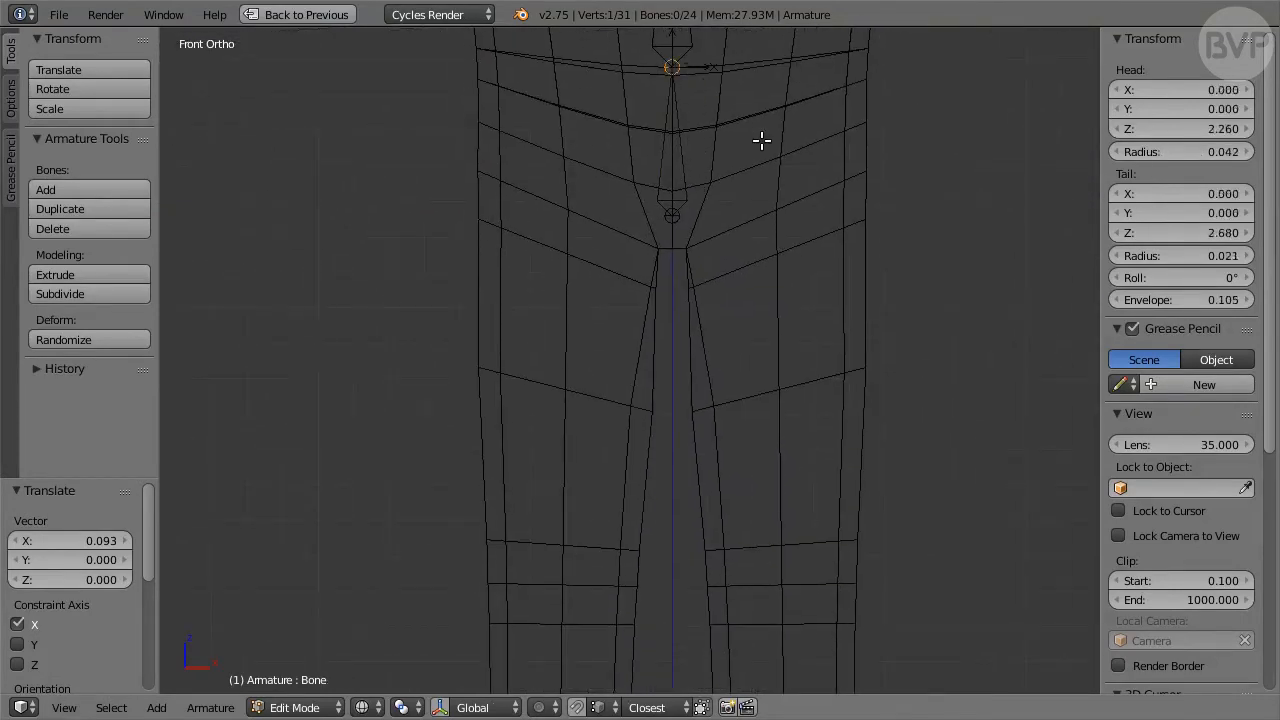
text(ez-1)
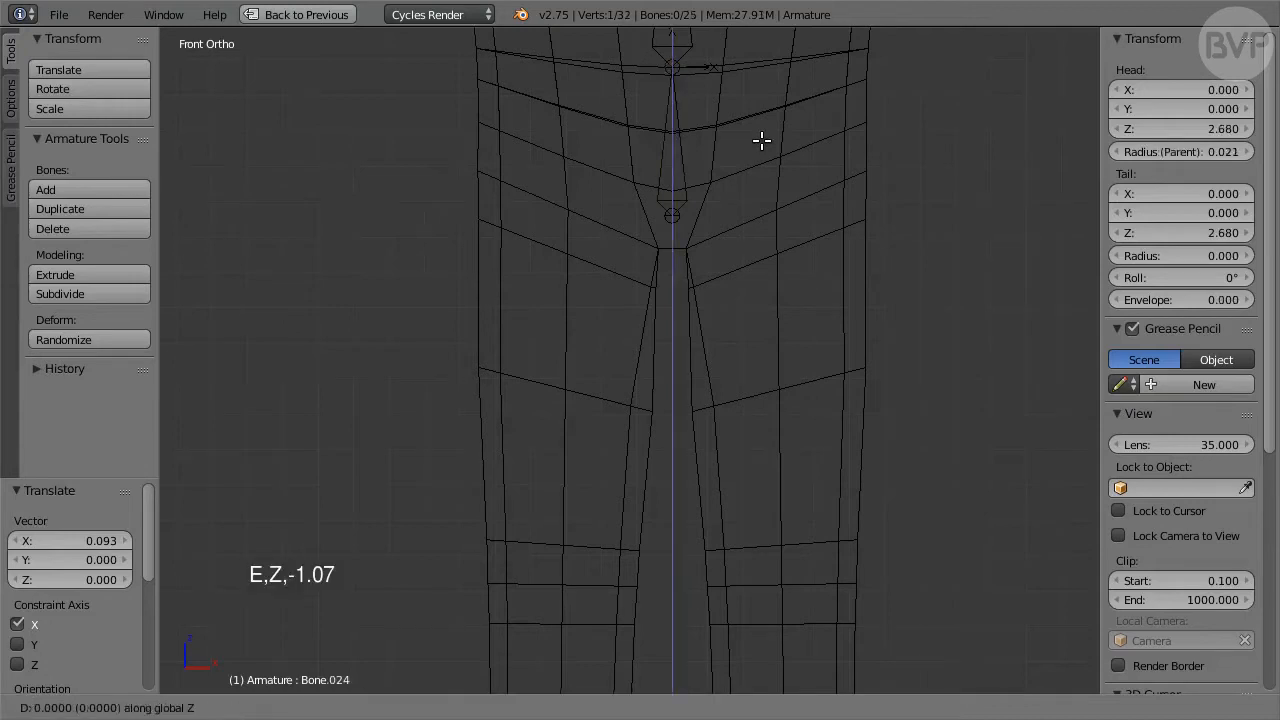
text(.07)
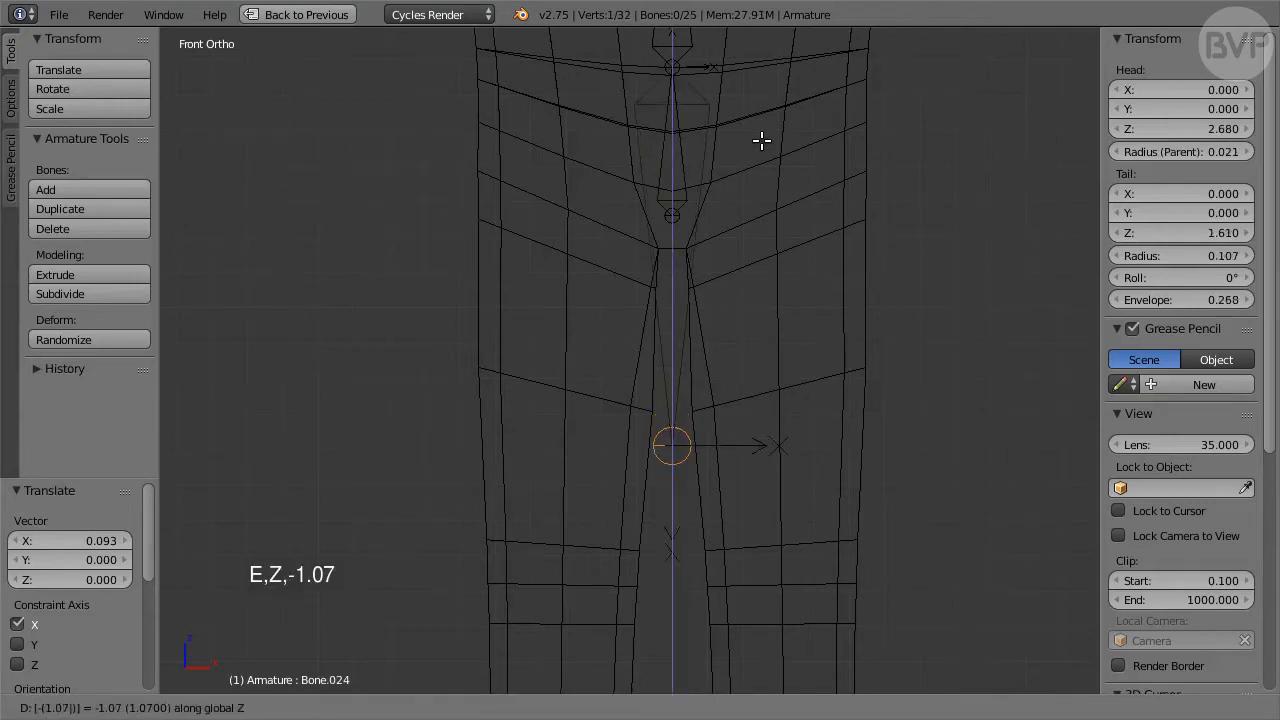
key(Return)
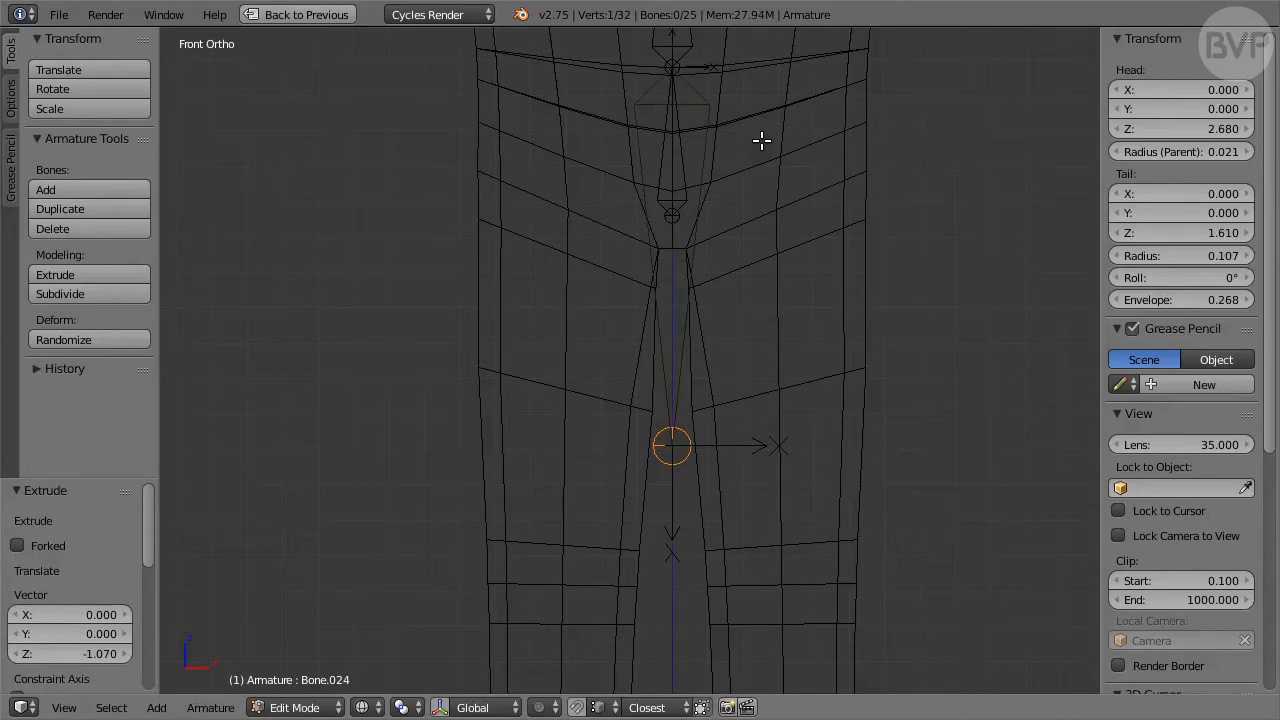
- Disconnect the new thigh bone from its parent bone while keeping the parent relation
key(ctrl+Down)
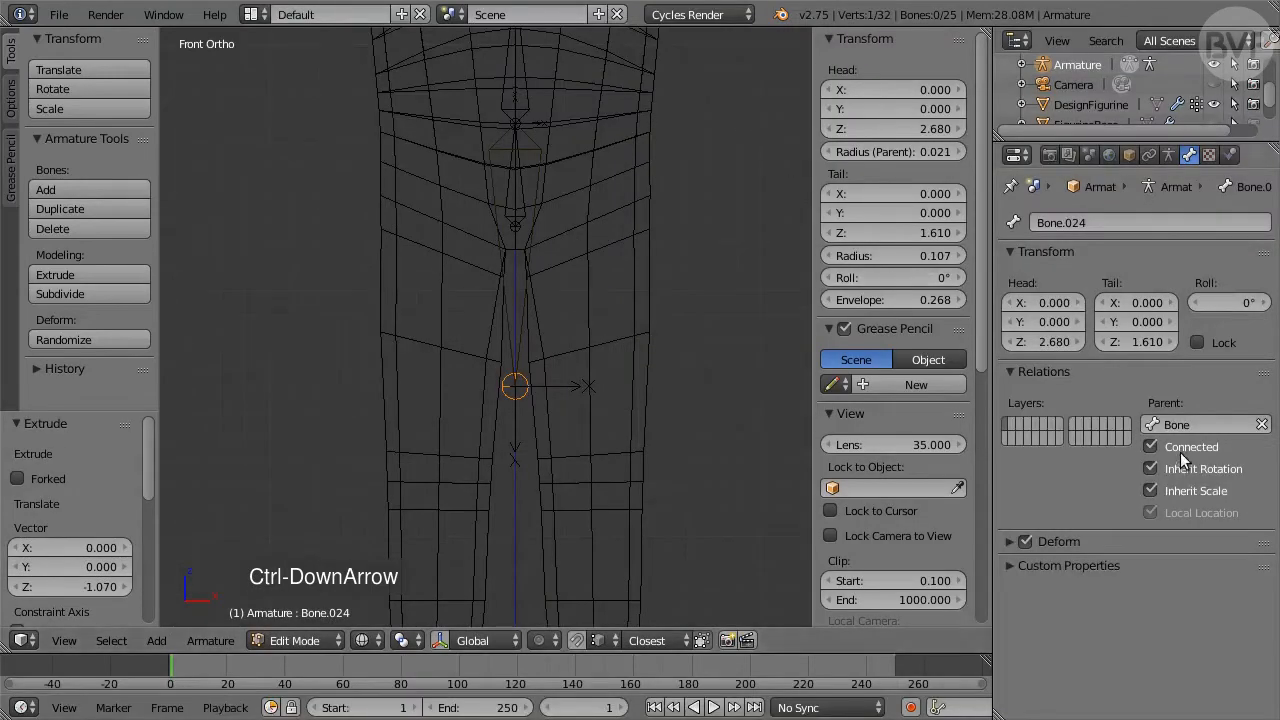
click(1182, 449)
key(ctrl+Up)
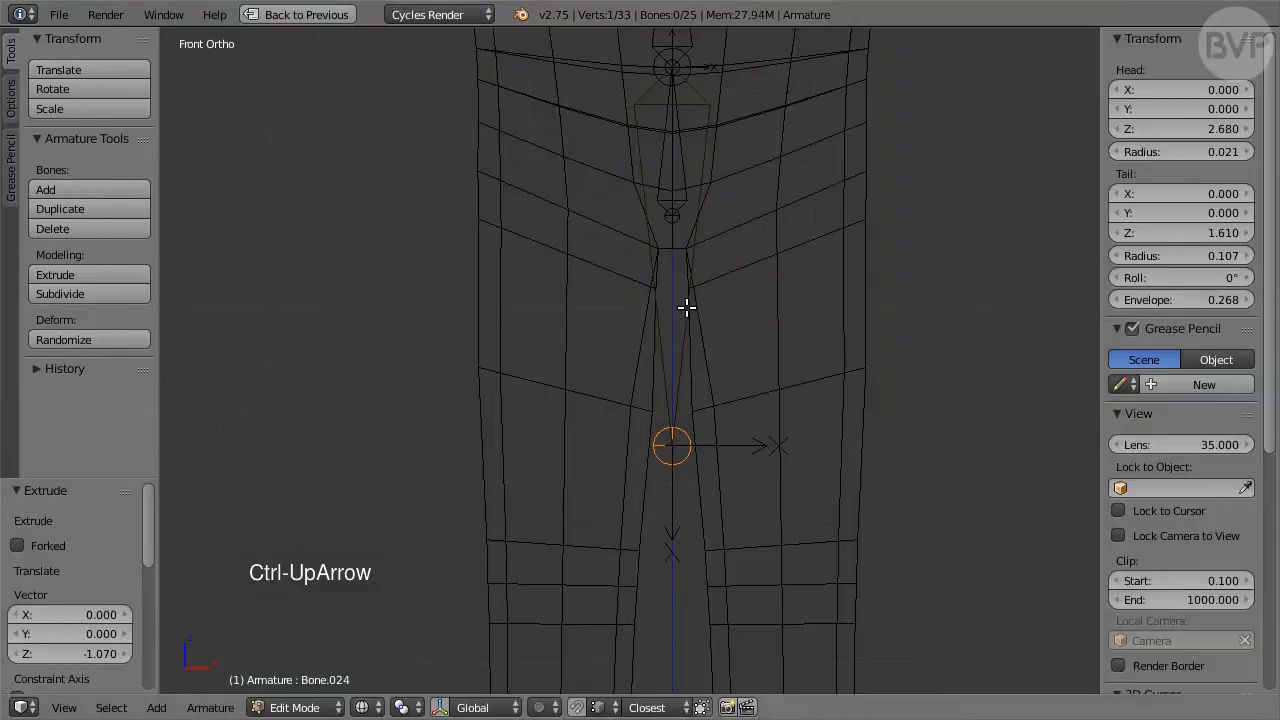
- Move the whole thigh bone by -0.32 along X and -0.393 along Z into the figurine's leg
right_click(686, 331)
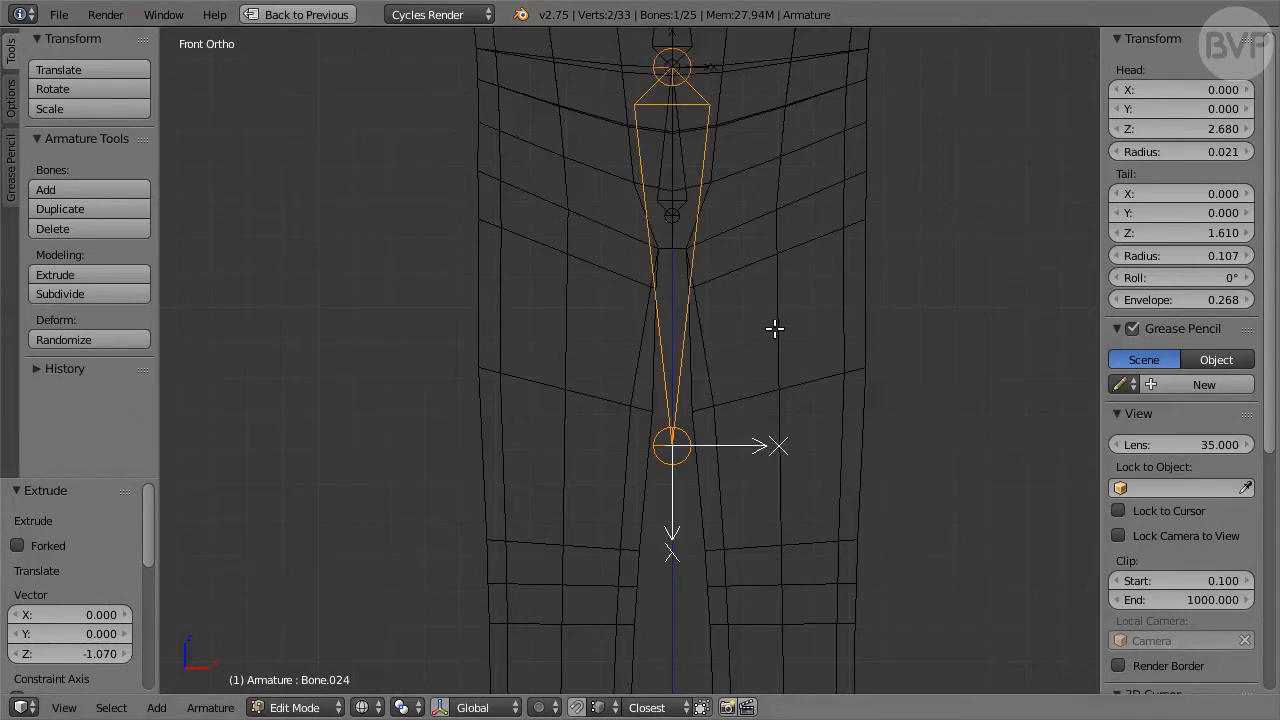
text(gx-0.32)
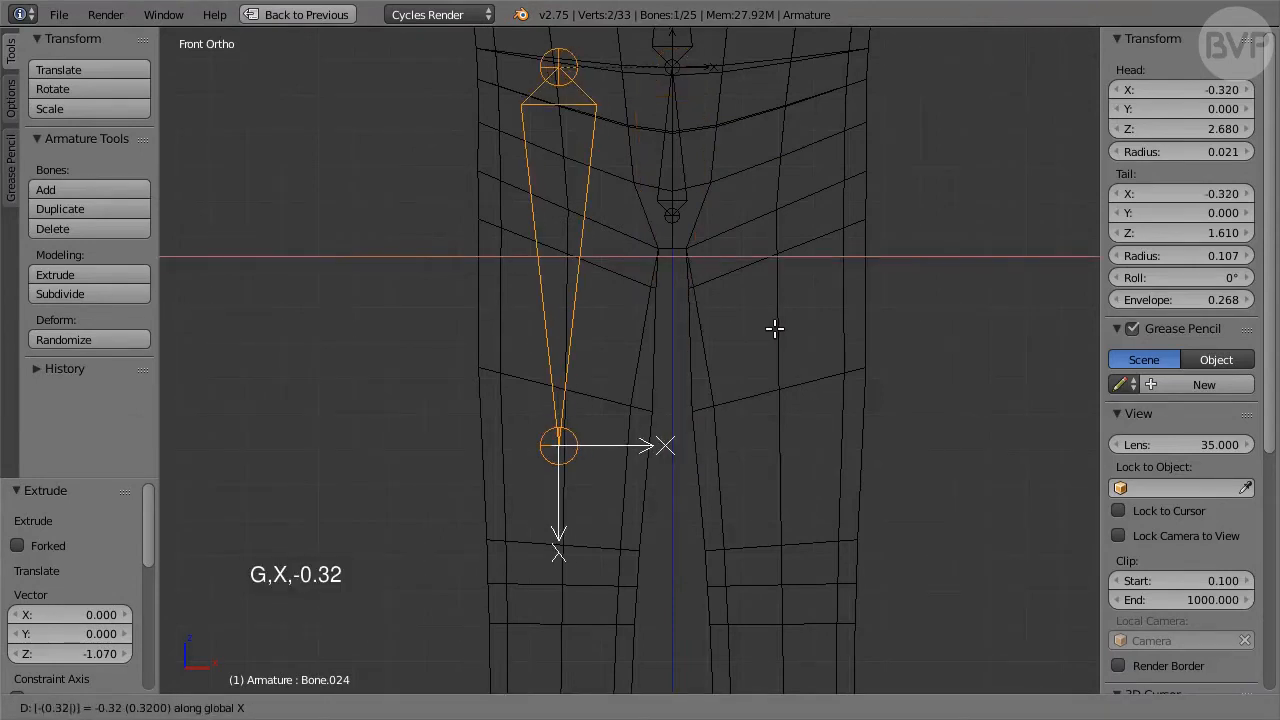
key(Return)
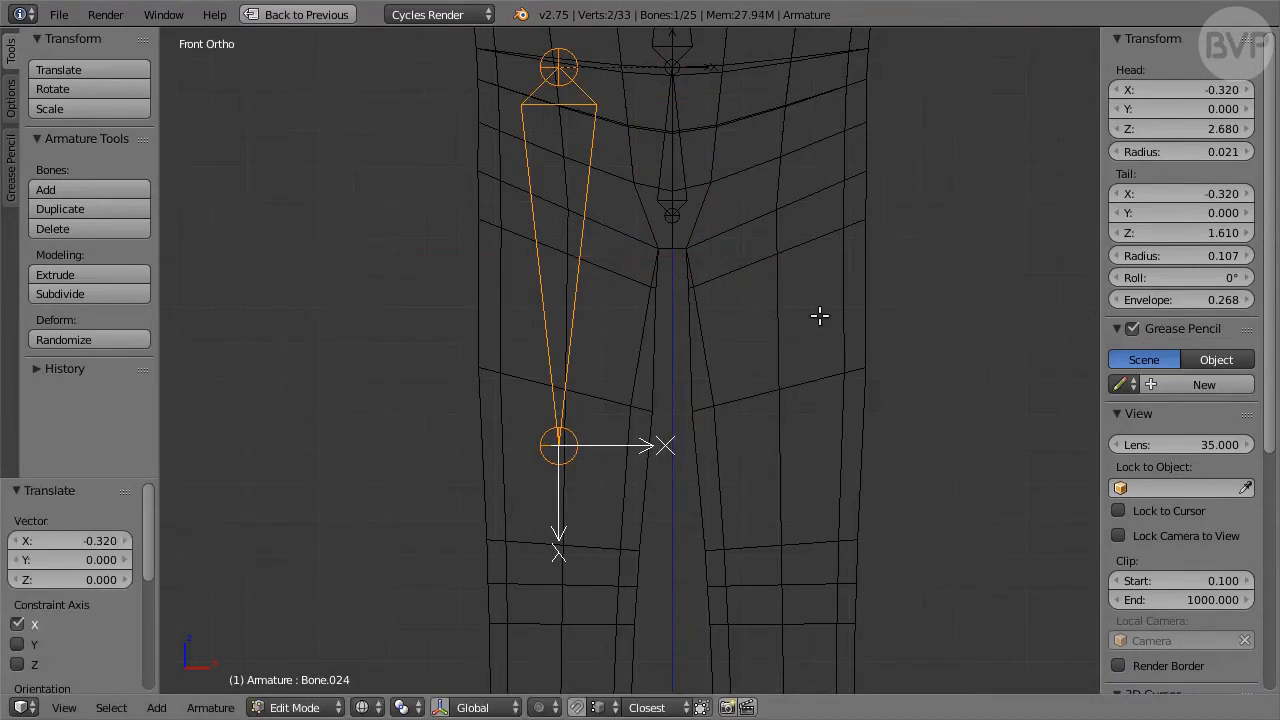
key(g)
text(z)
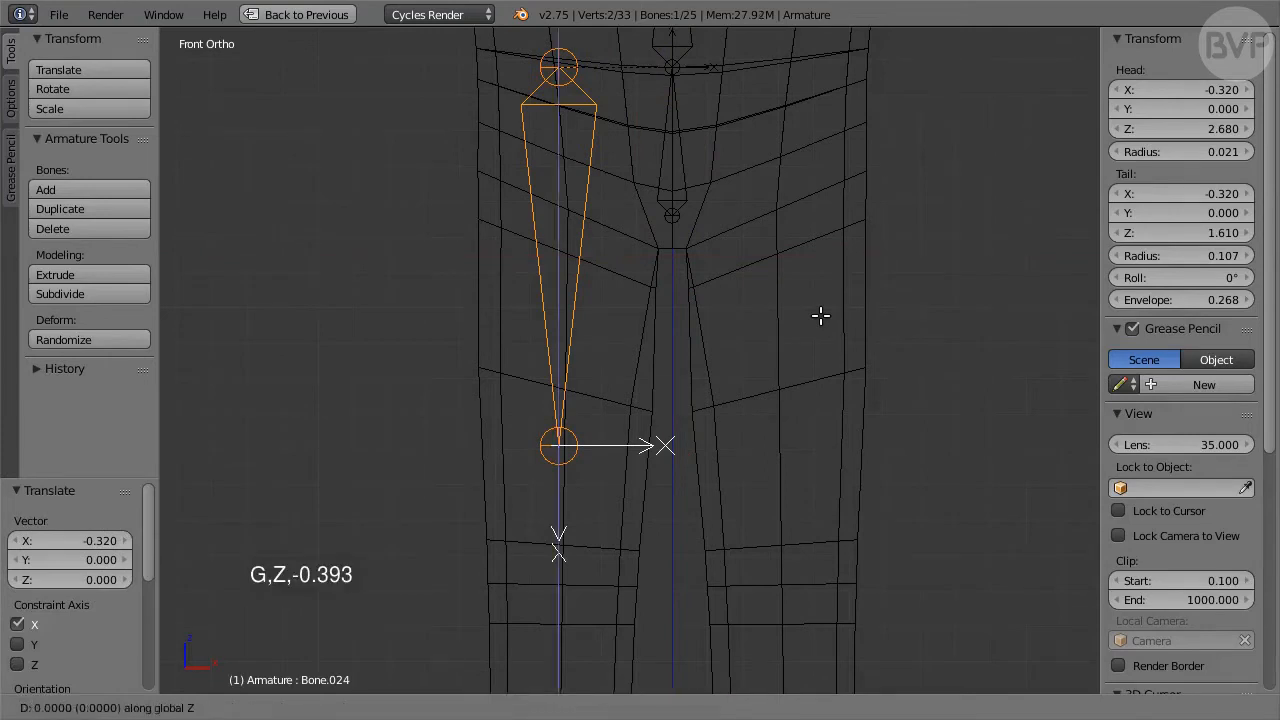
text(-0.3)
text(93)
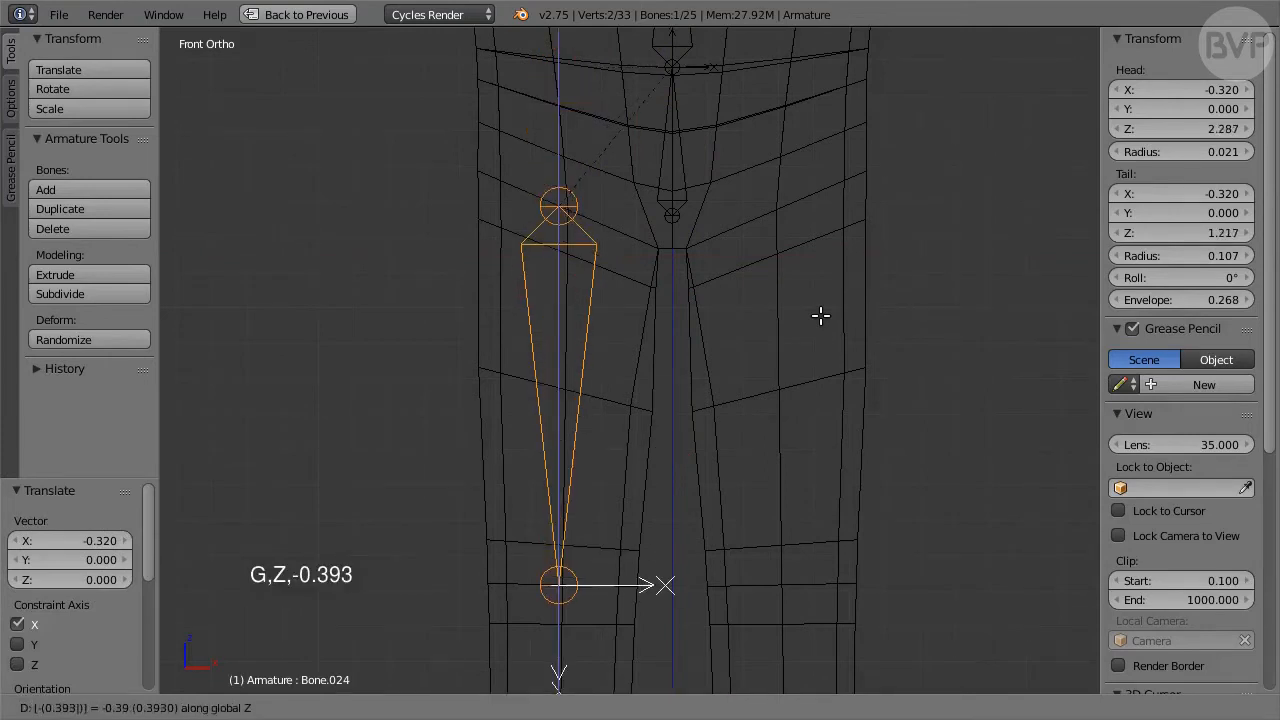
key(Return)
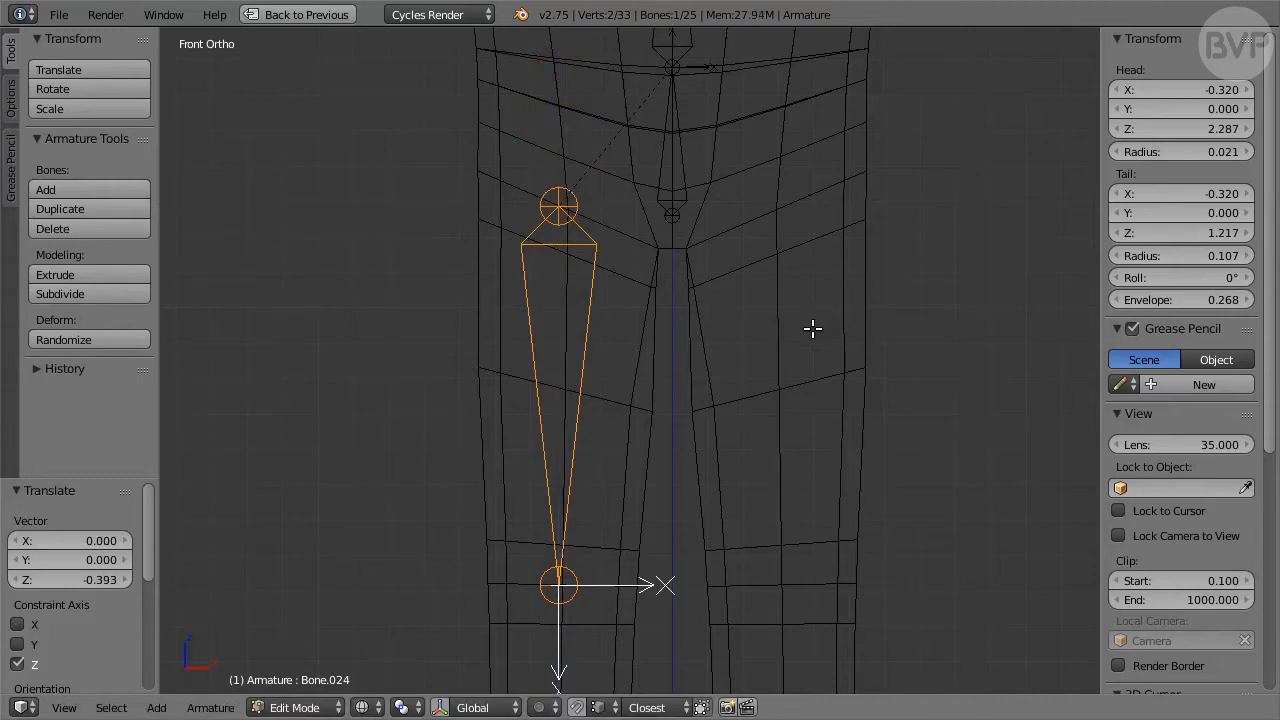
- Extrude a shin bone from the knee end of the thigh bone by -0.947 along Z
shift+middle_drag(729, 457, 734, 203)
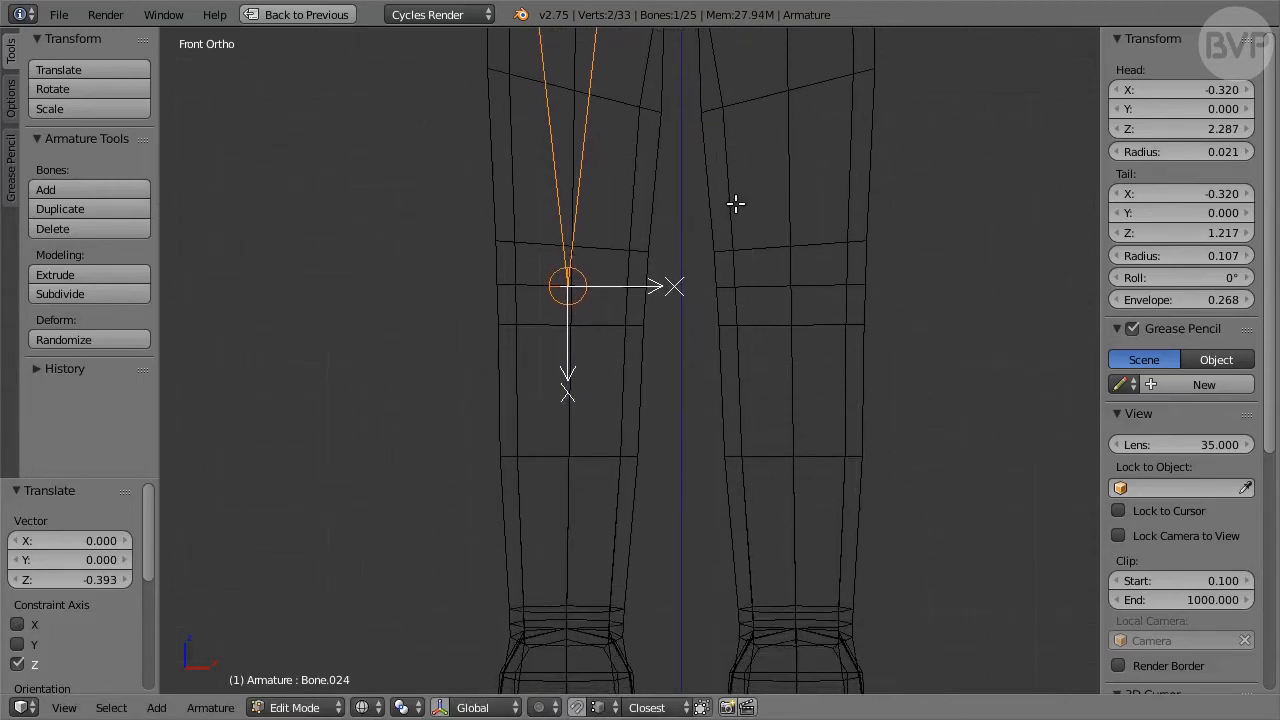
right_click(578, 298)
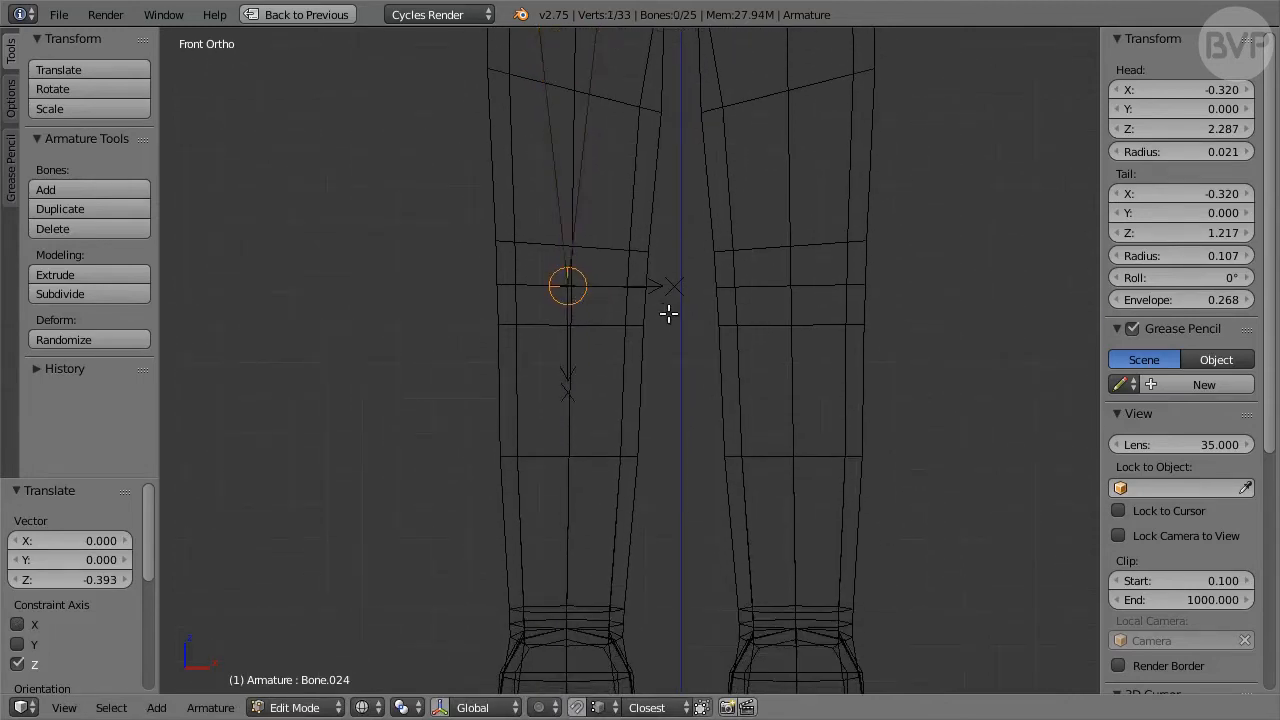
text(e)
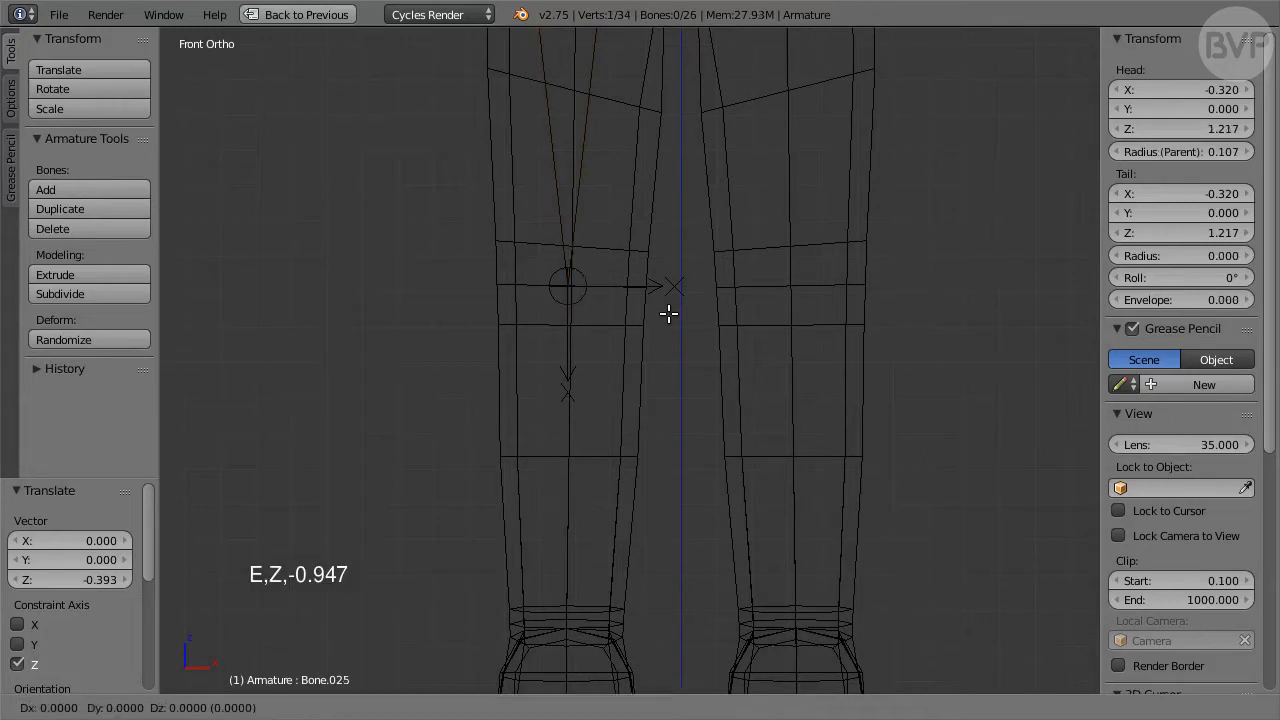
text(z-0.9)
text(47)
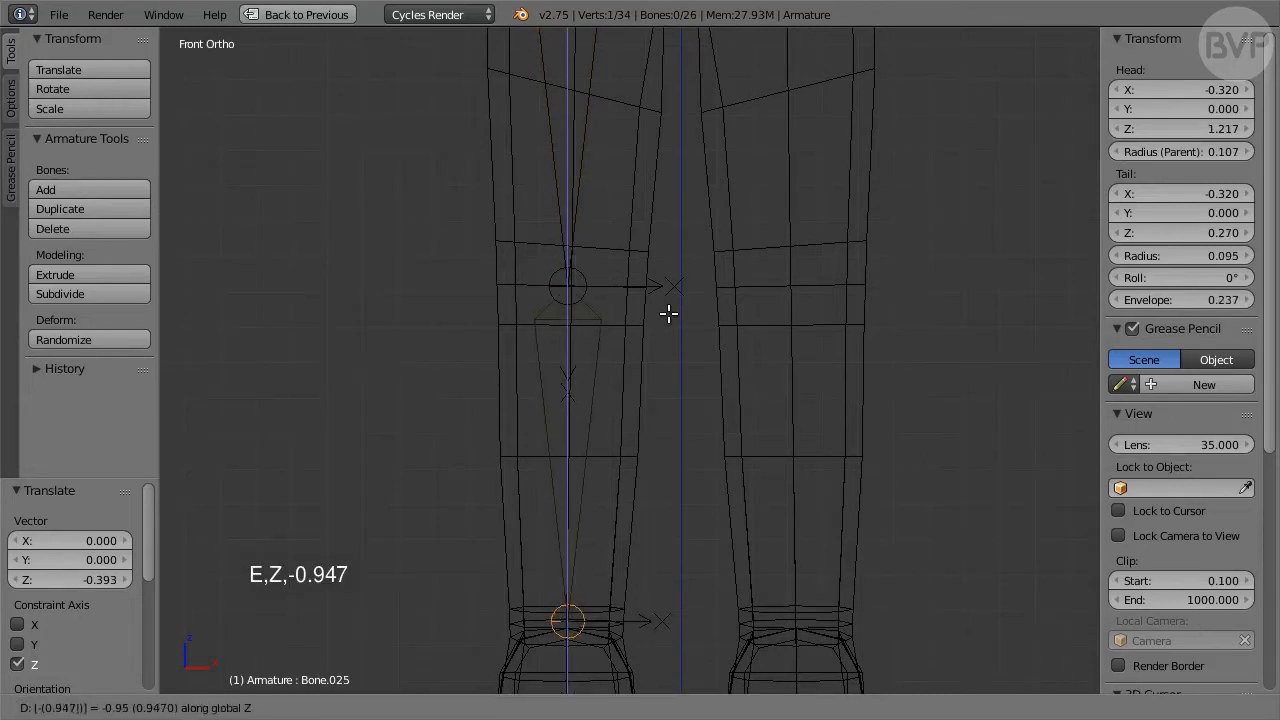
key(Return)
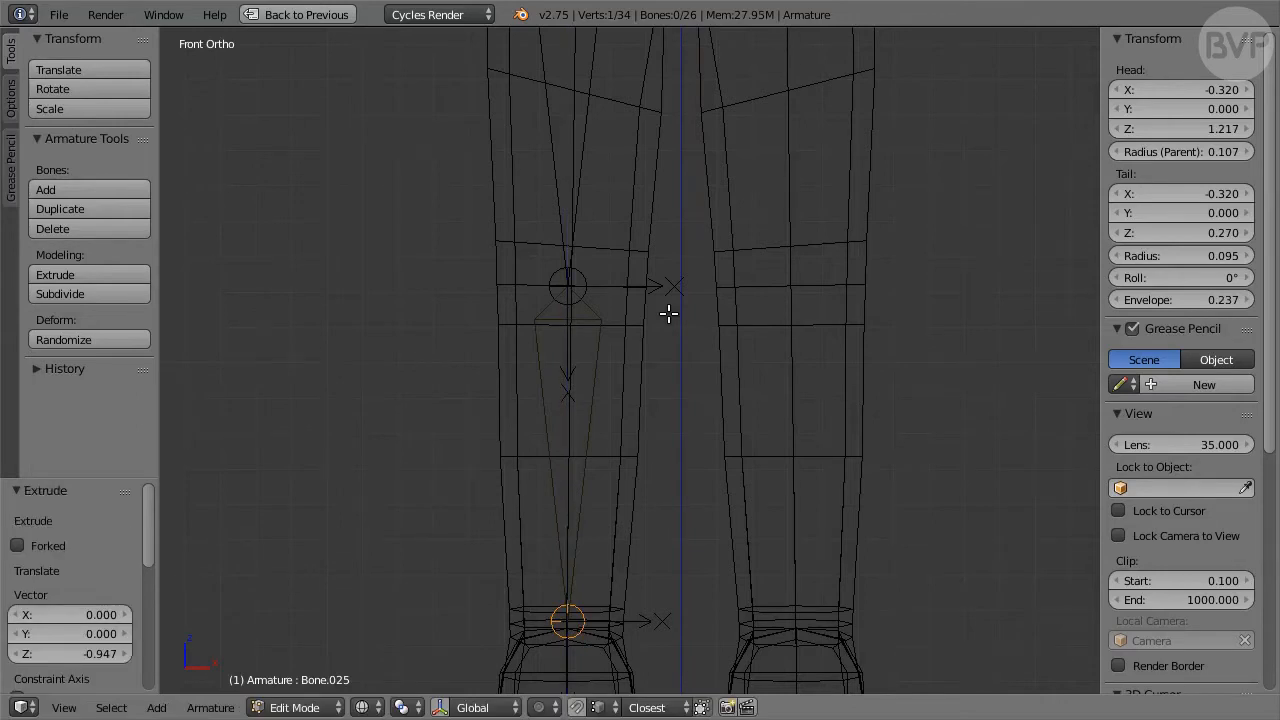
- Extend the selection to the parent thigh bone and, in right view, move both leg bones by 0.024 along Y
key(shift+bracketleft)
scroll(697, 369, down, 2)
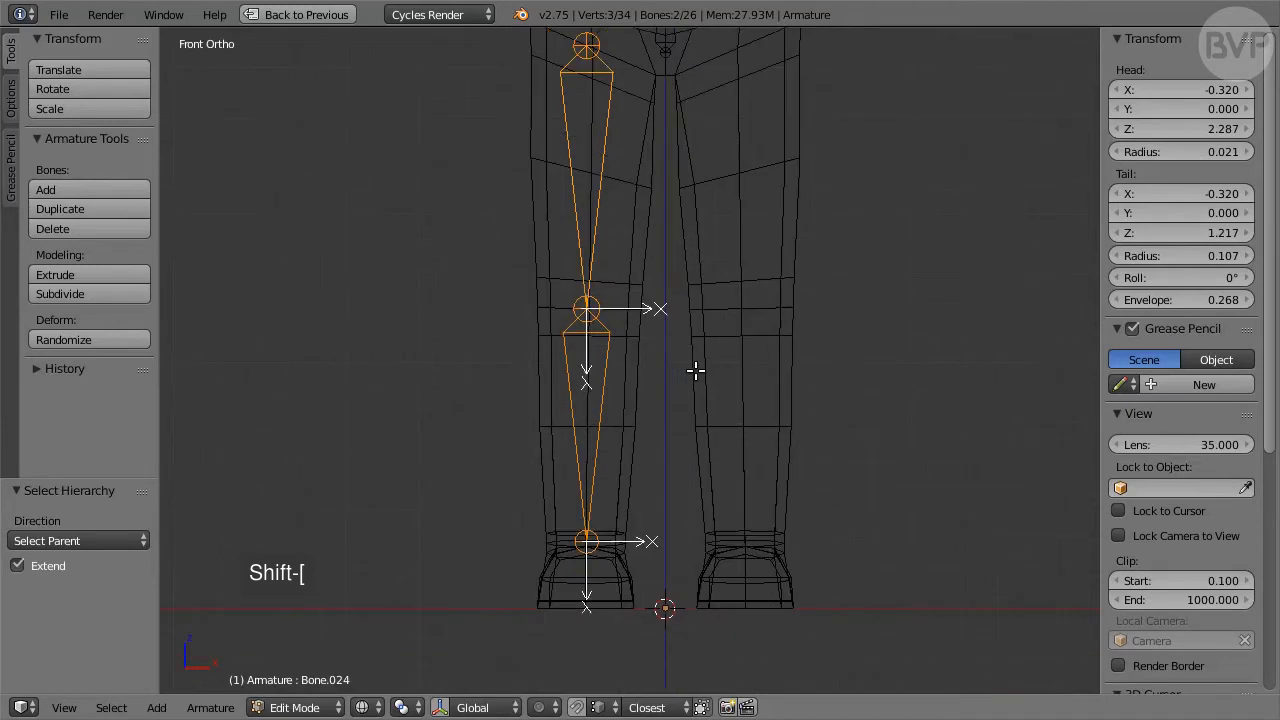
scroll(696, 371, down, 1)
key(KP_3)
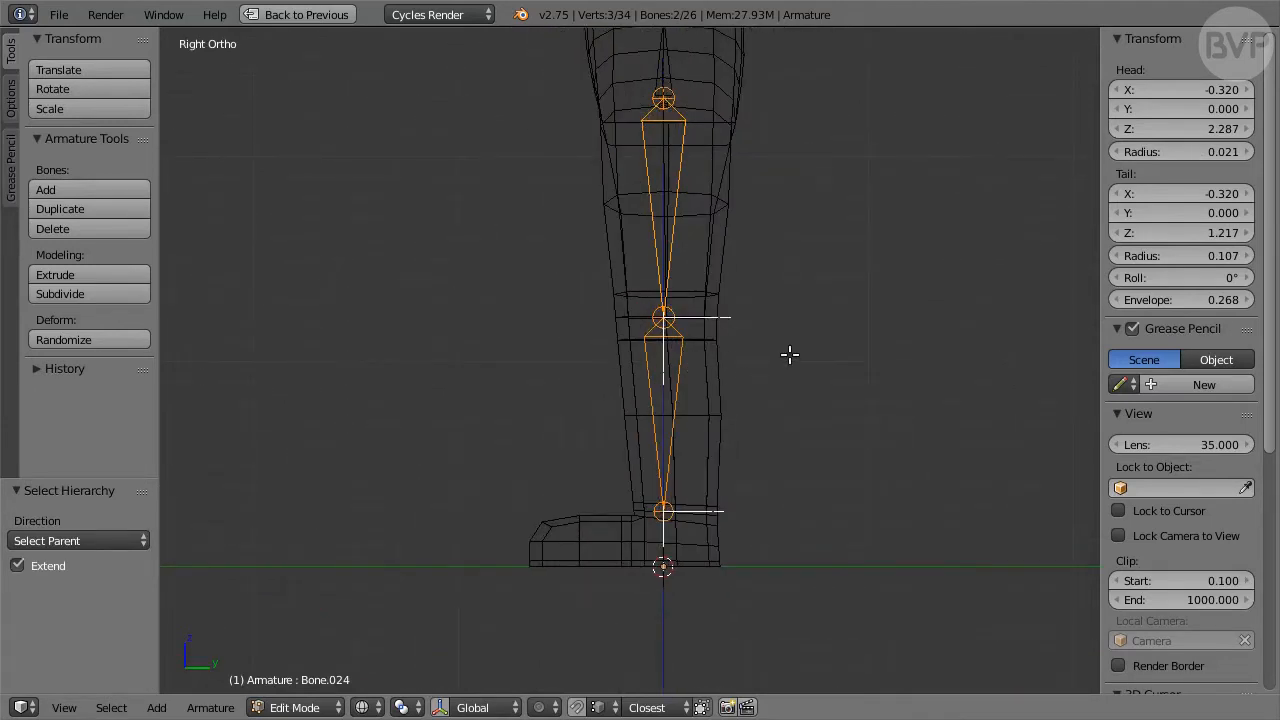
shift+middle_drag(790, 354, 766, 414)
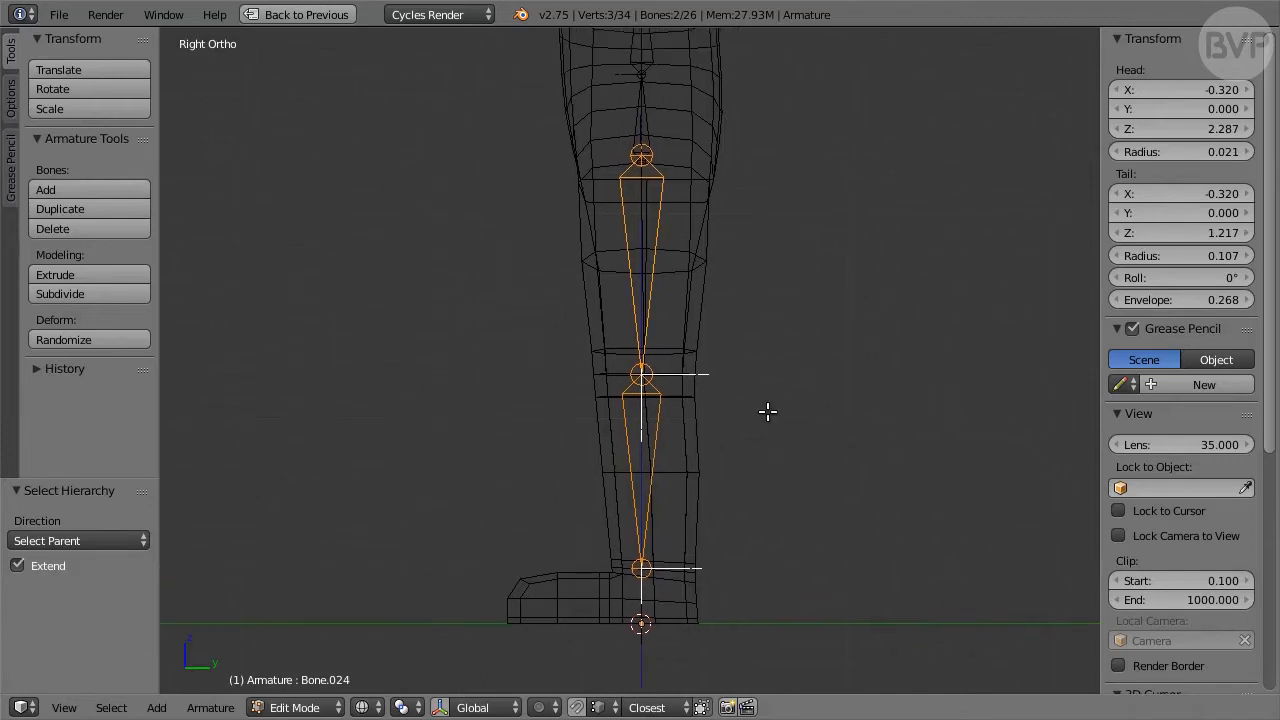
text(gy0.024)
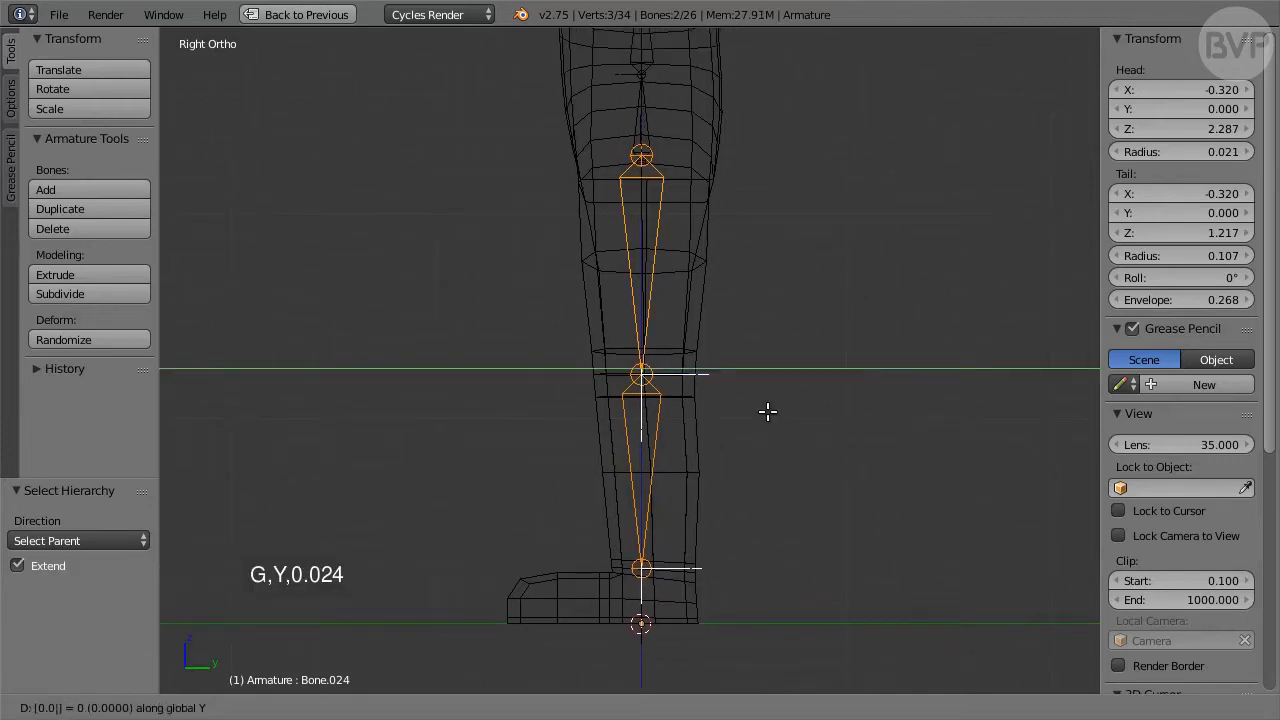
key(Return)
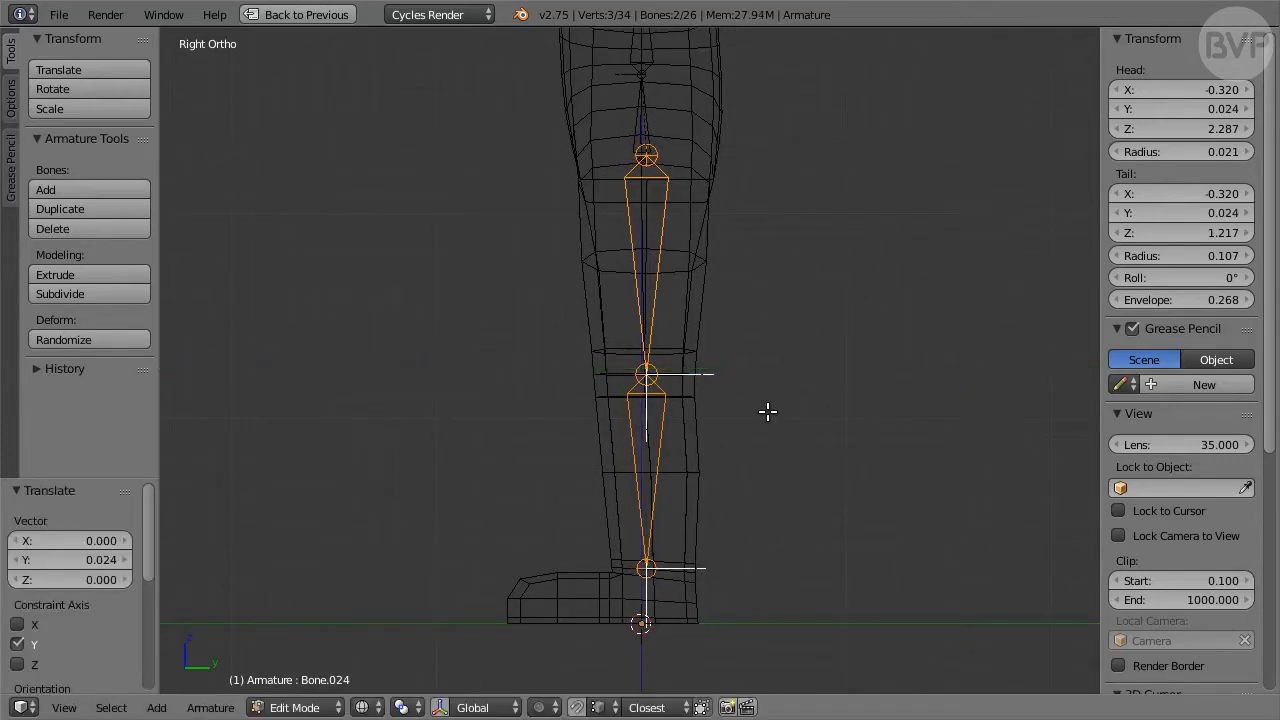
- Extrude a short foot bone from the ankle end of the shin bone by -0.18 along Y
right_click(650, 575)
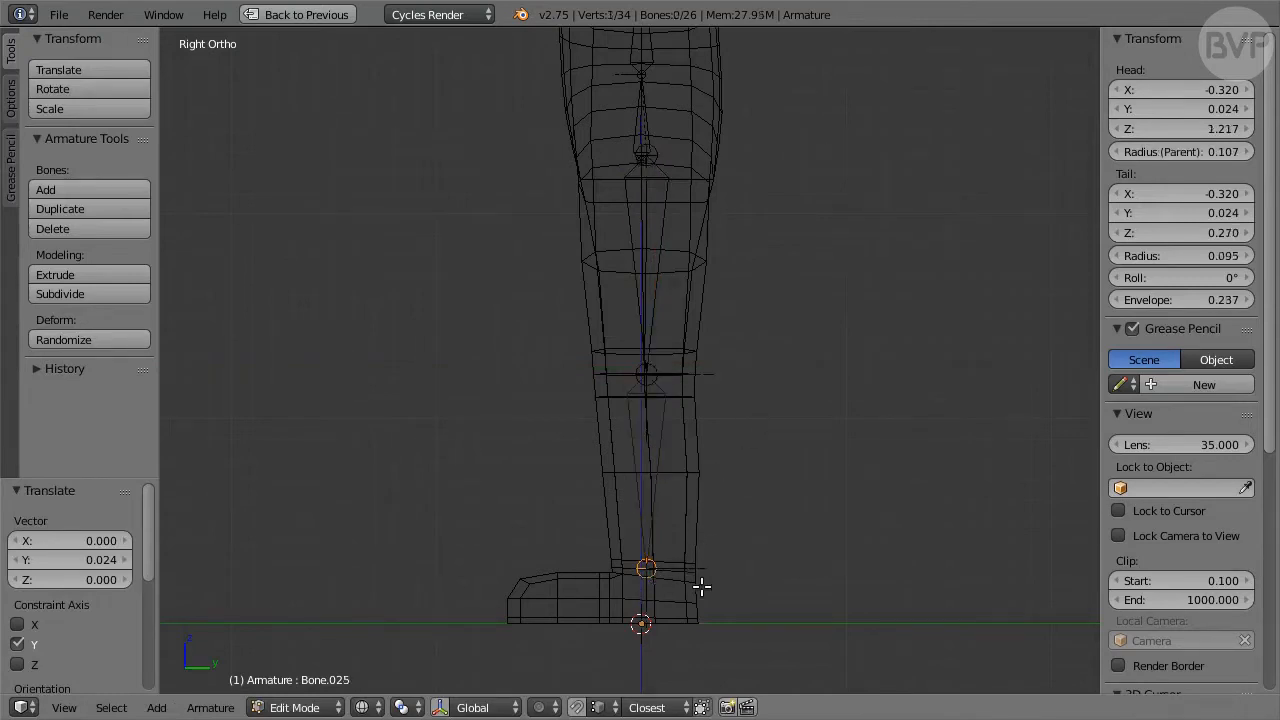
shift+middle_drag(734, 586, 755, 397)
scroll(755, 397, up, 2)
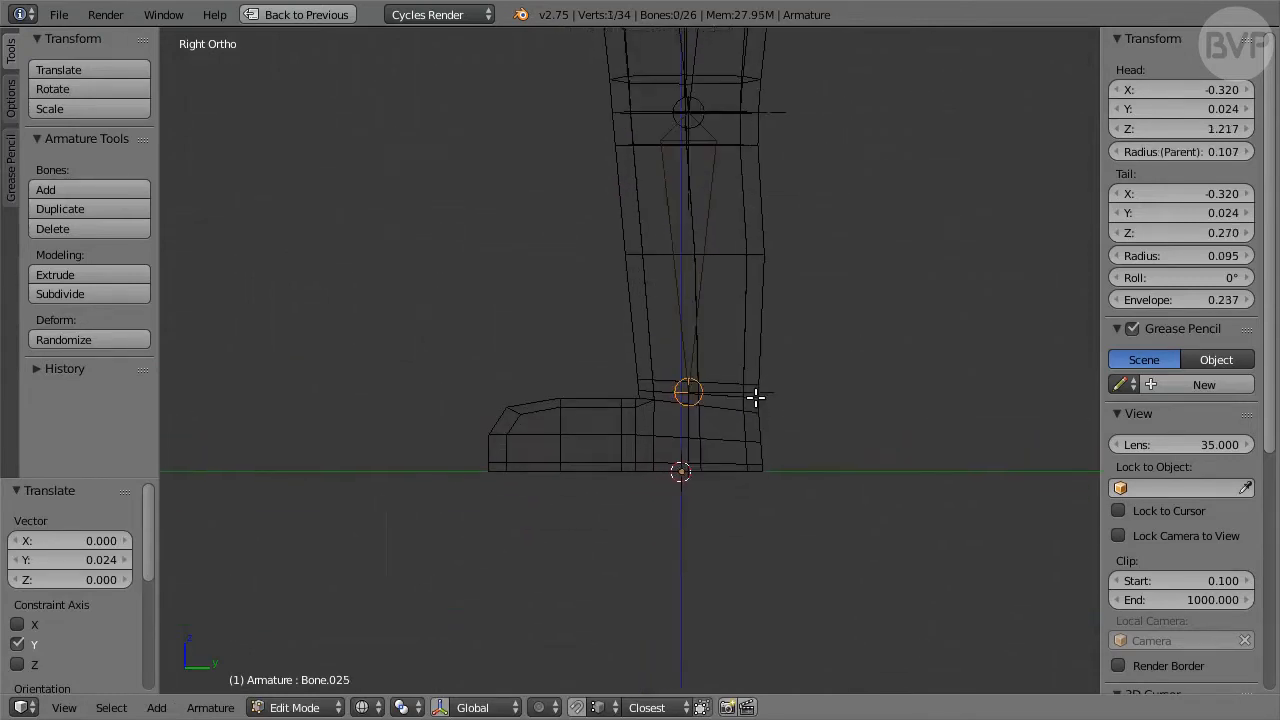
text(ey-0.18)
text(-0.18)
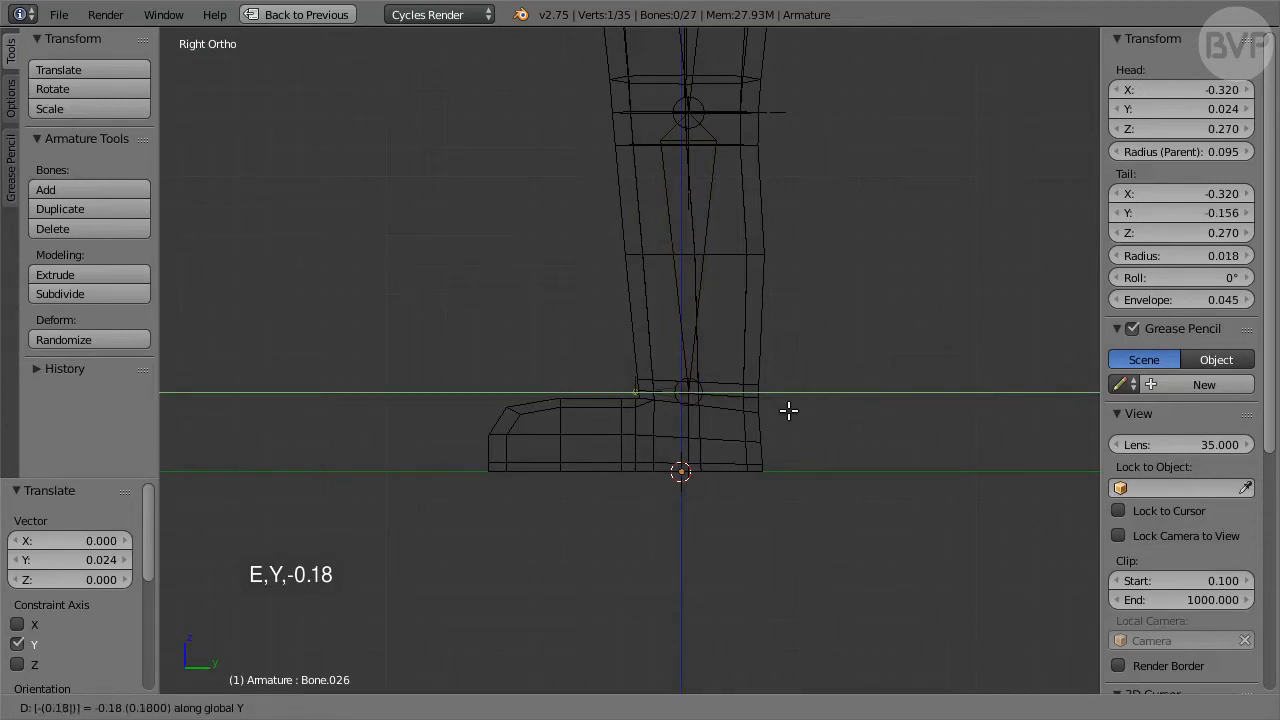
key(Return)
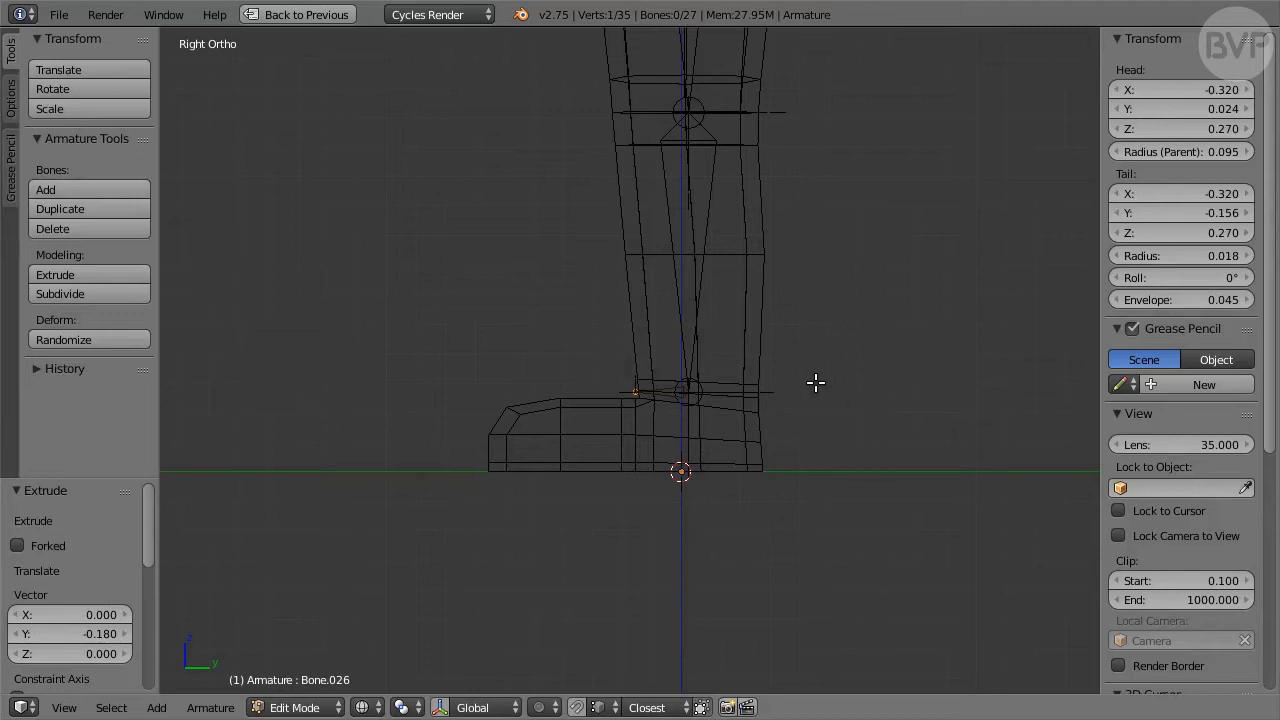
- Lower the tip of the new foot bone by -0.143 along Z
text(gz-0.)
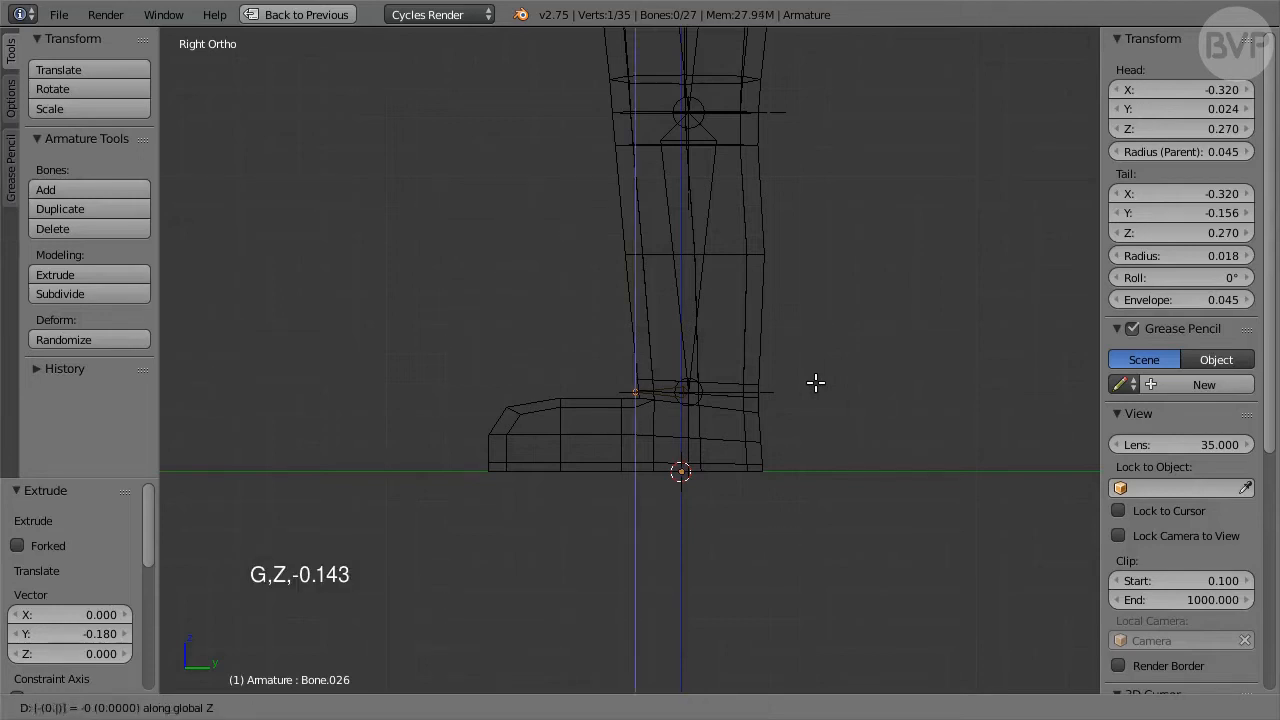
text(143)
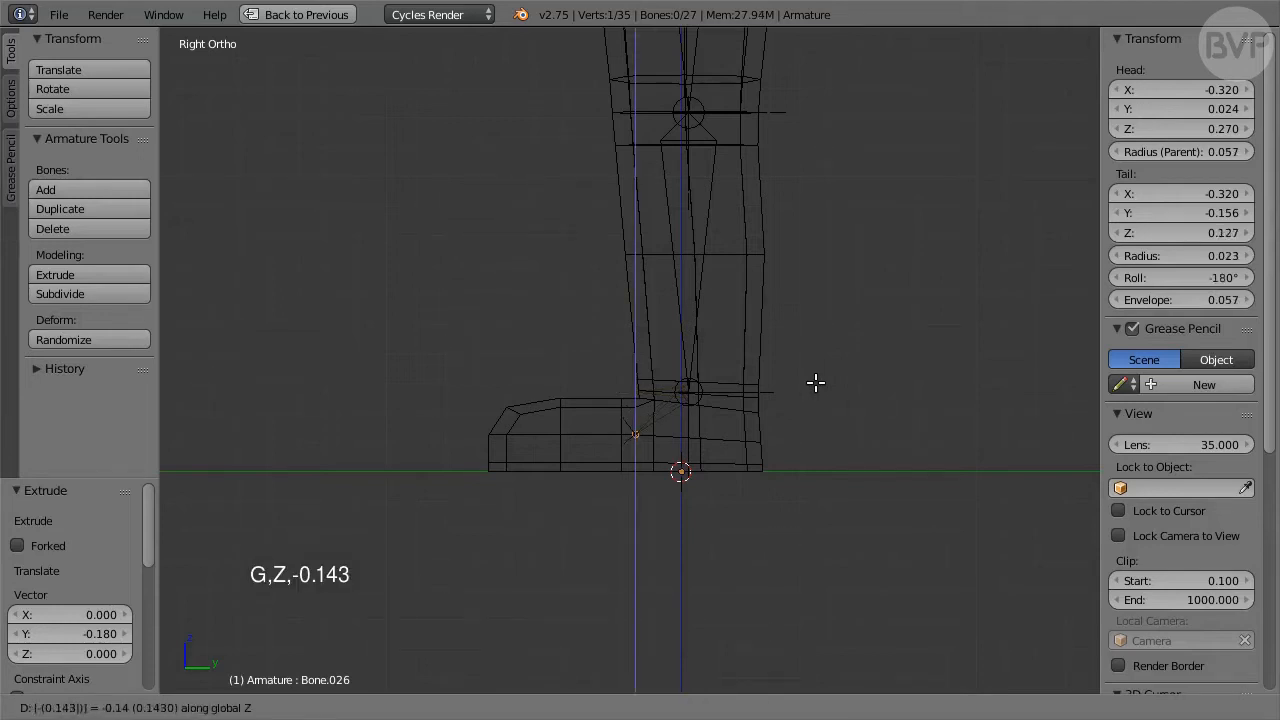
key(Return)
- Extrude a second foot bone from that tip towards the toes by -0.53 along Y
scroll(816, 382, up, 1)
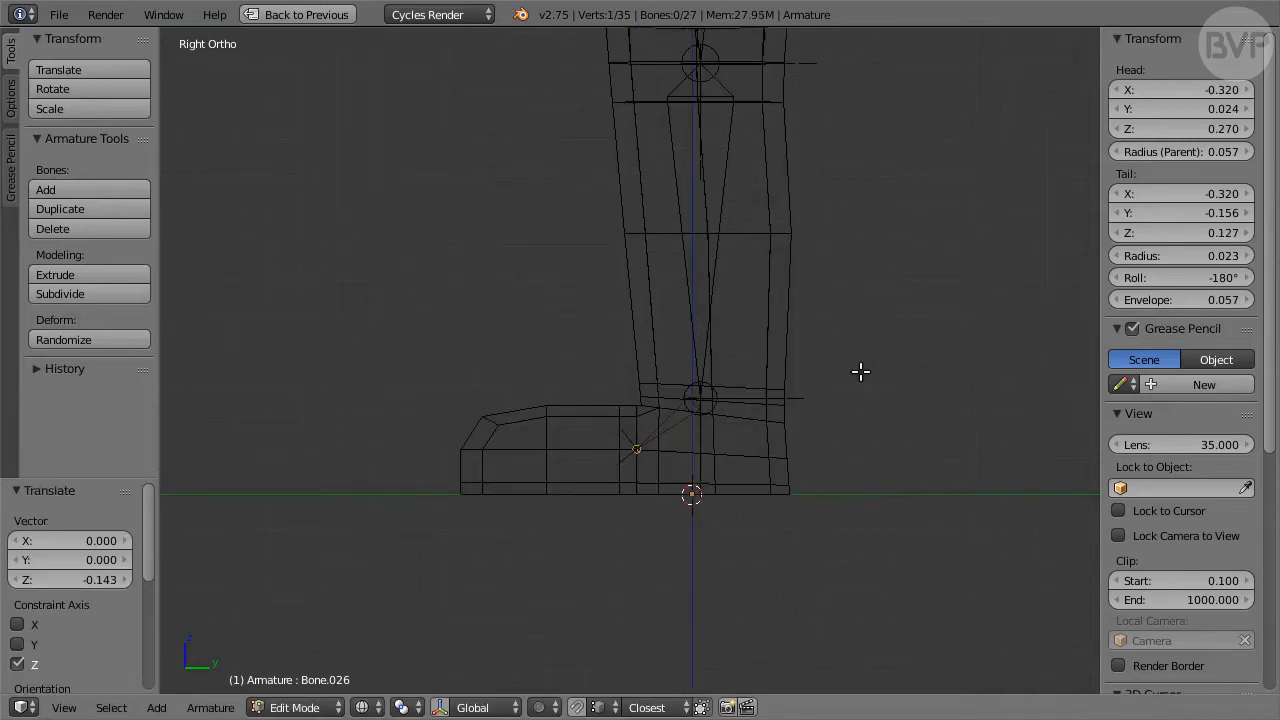
key(e)
text(y)
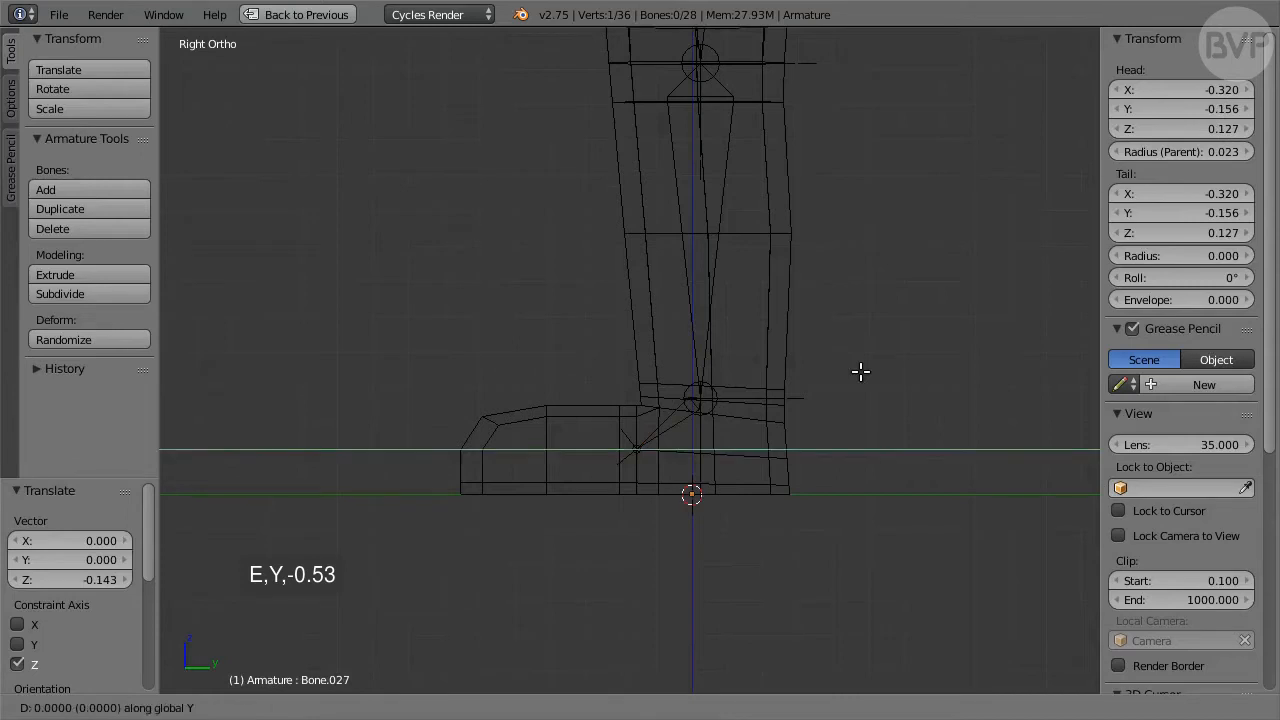
text(-0.53)
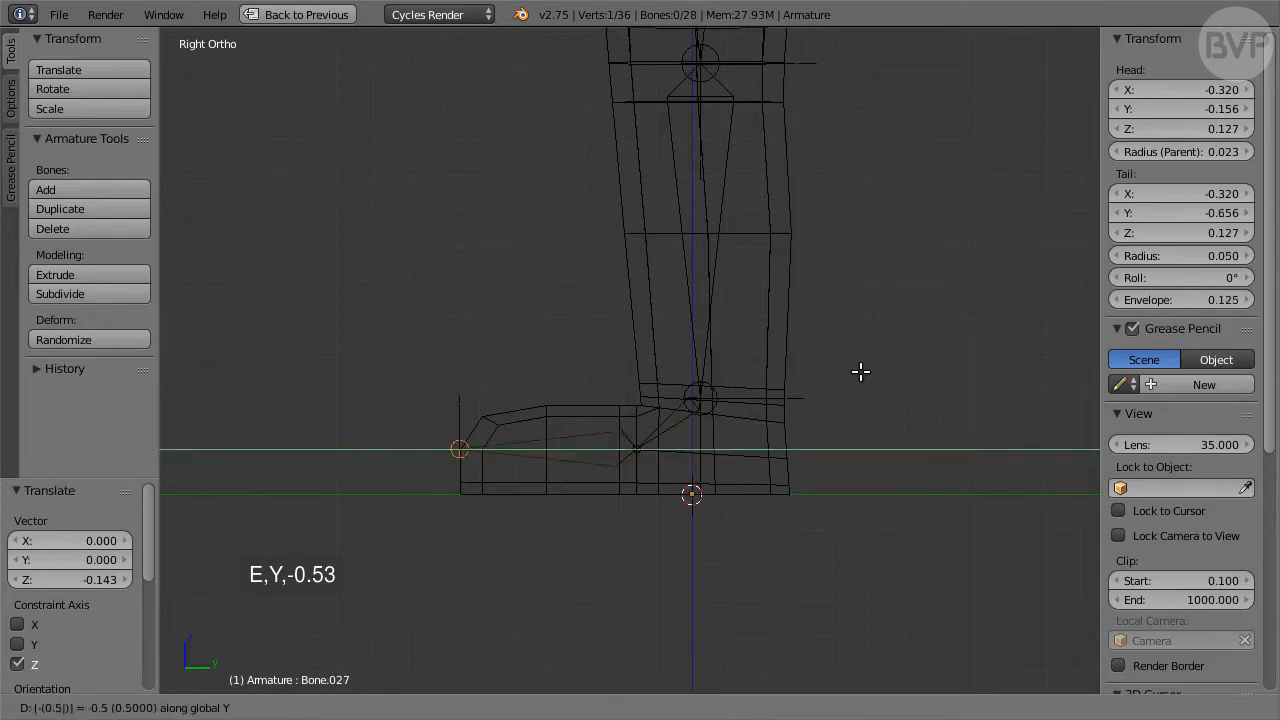
key(Return)
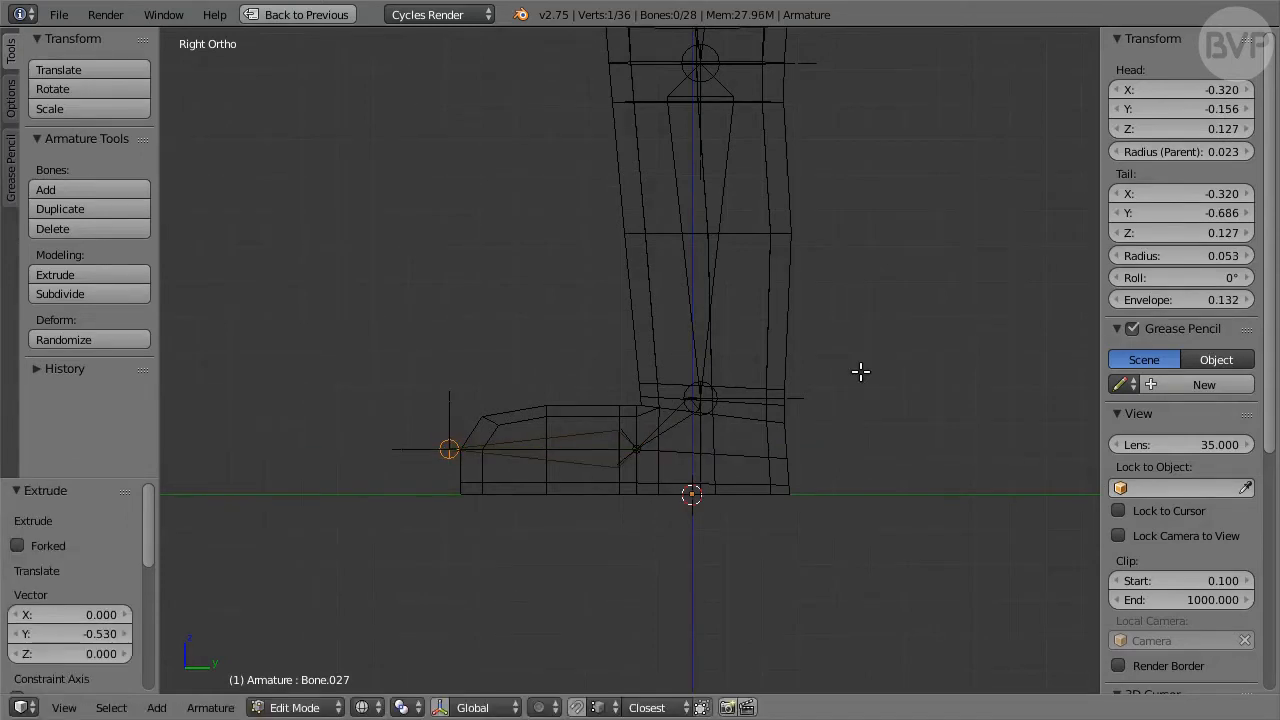
- Examine the placement of the leg, spine and arm bones in front view and the hand and finger bones in top view
scroll(860, 371, up, 1)
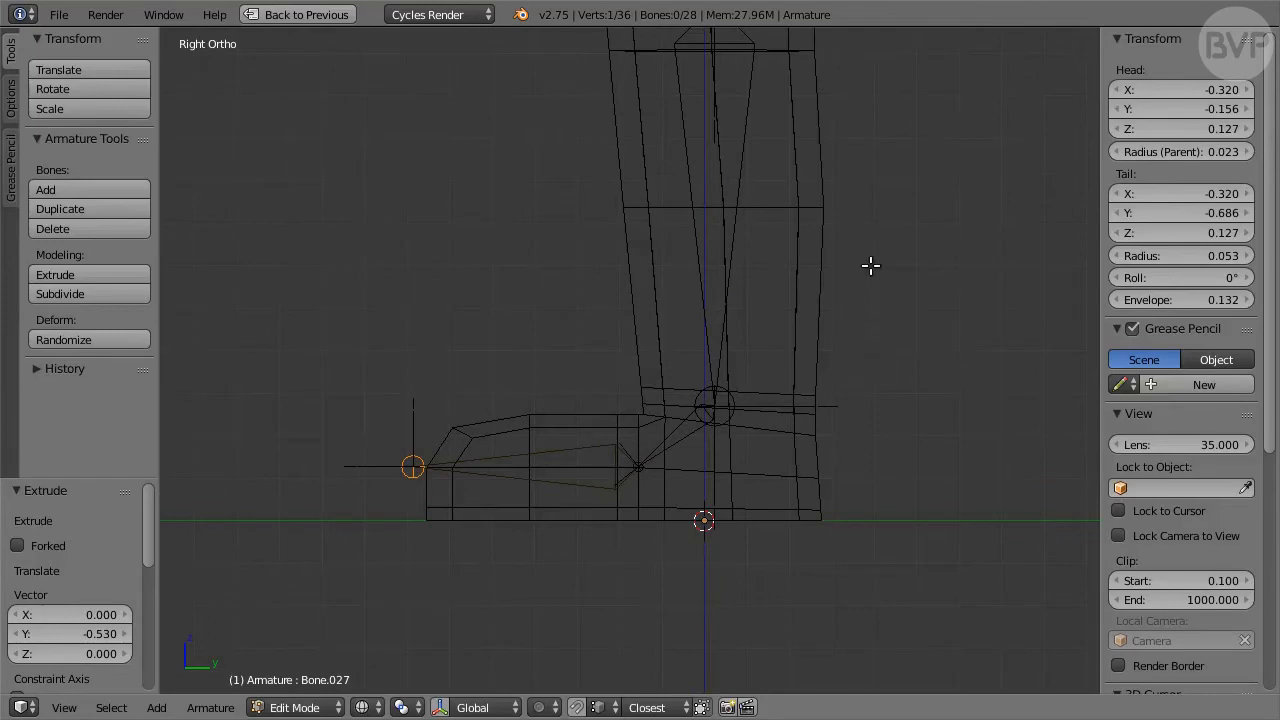
shift+middle_drag(871, 240, 853, 629)
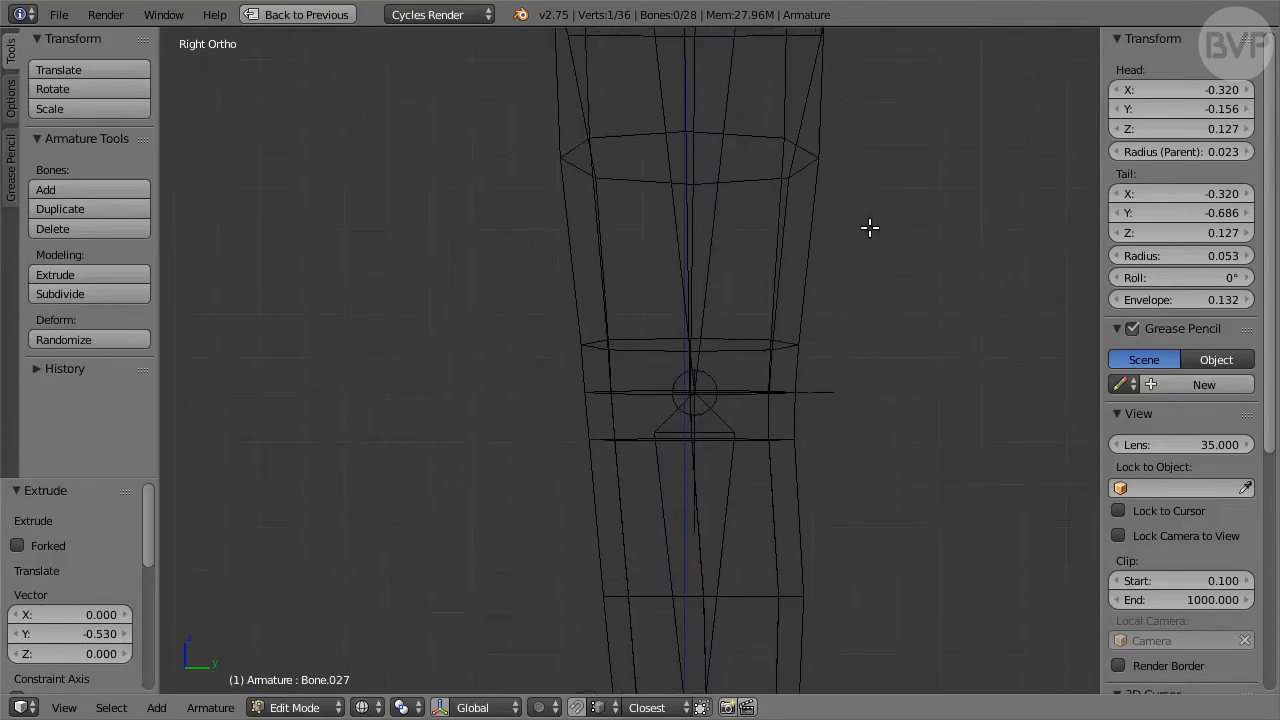
middle_drag(891, 129, 840, 546)
key(KP_1)
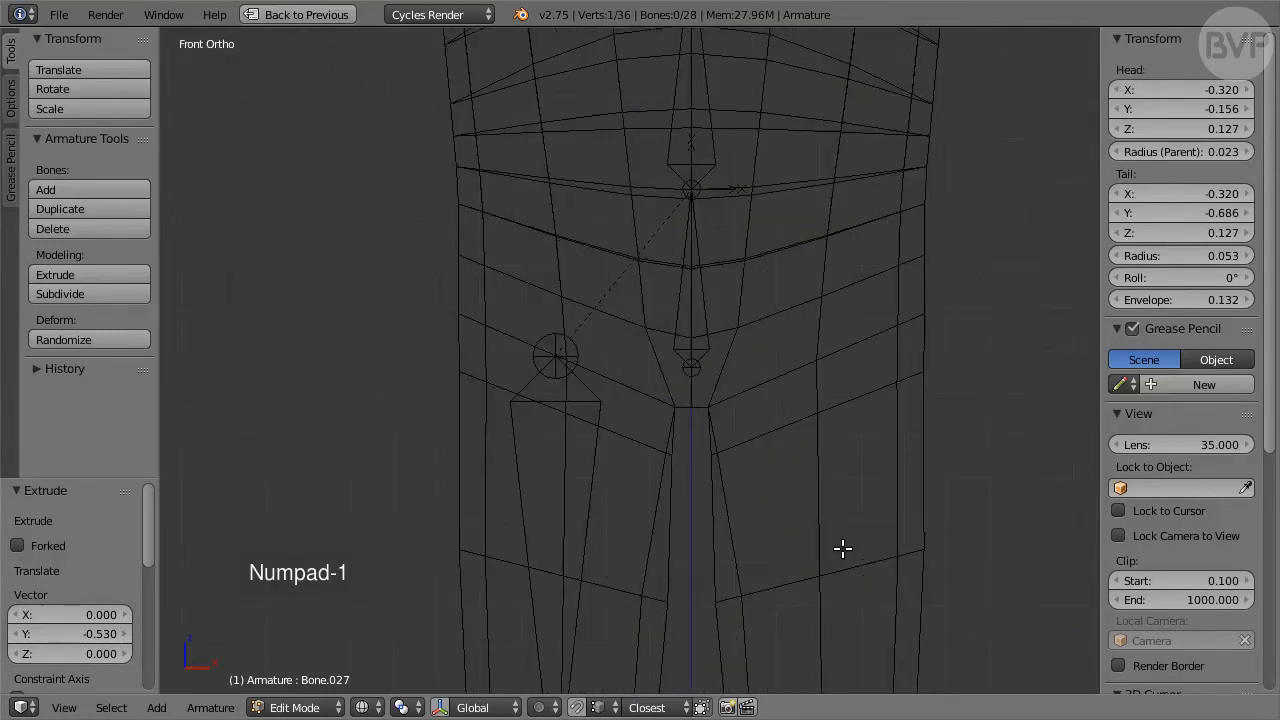
shift+middle_drag(894, 329, 863, 466)
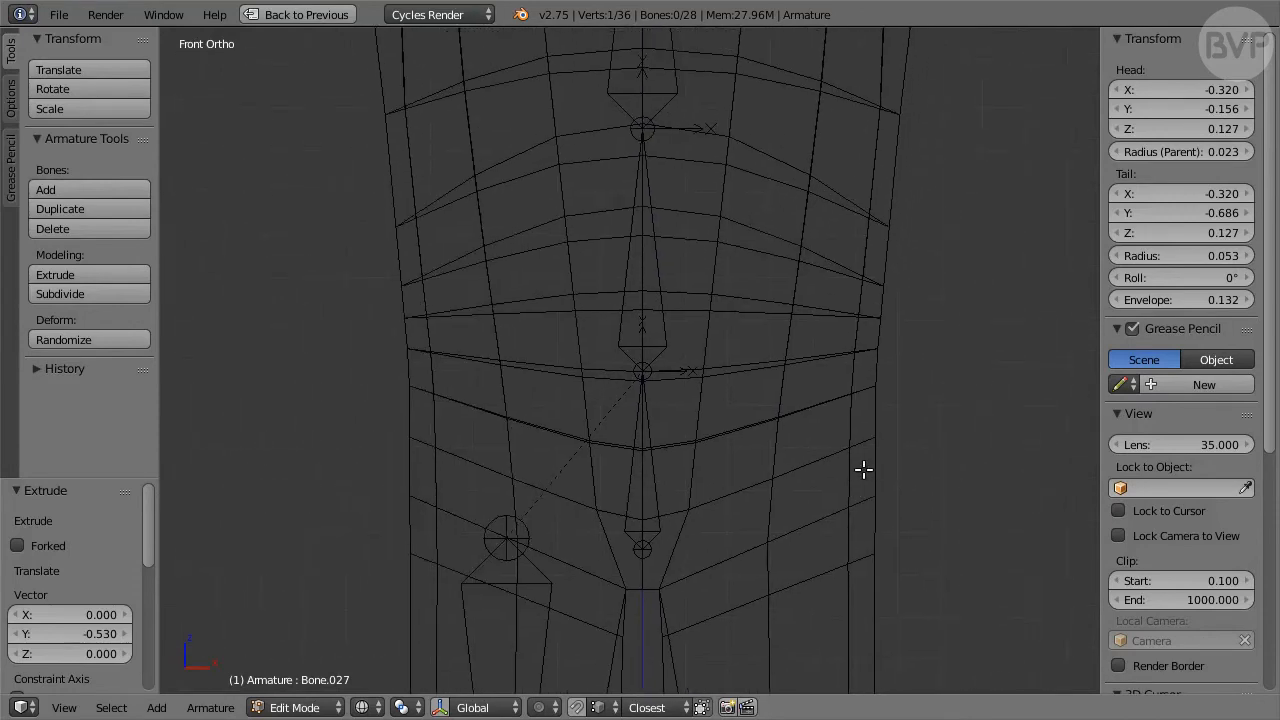
shift+middle_drag(817, 180, 811, 497)
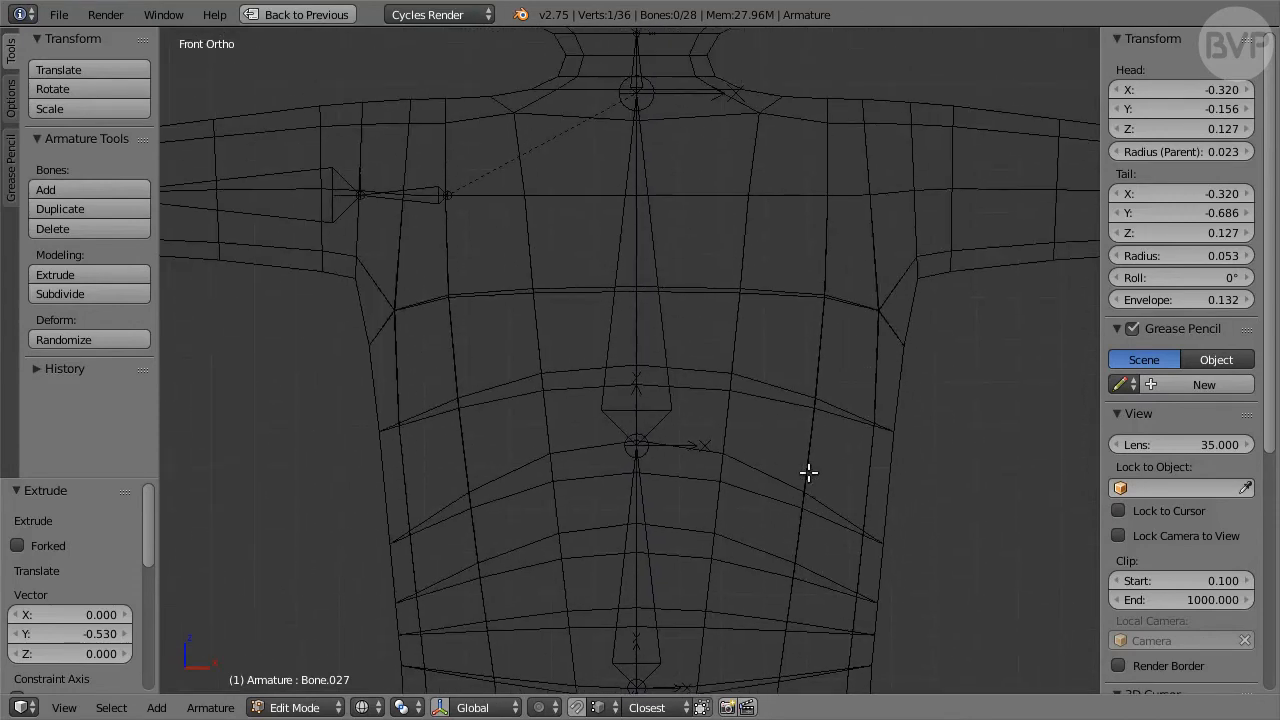
shift+middle_drag(731, 200, 749, 403)
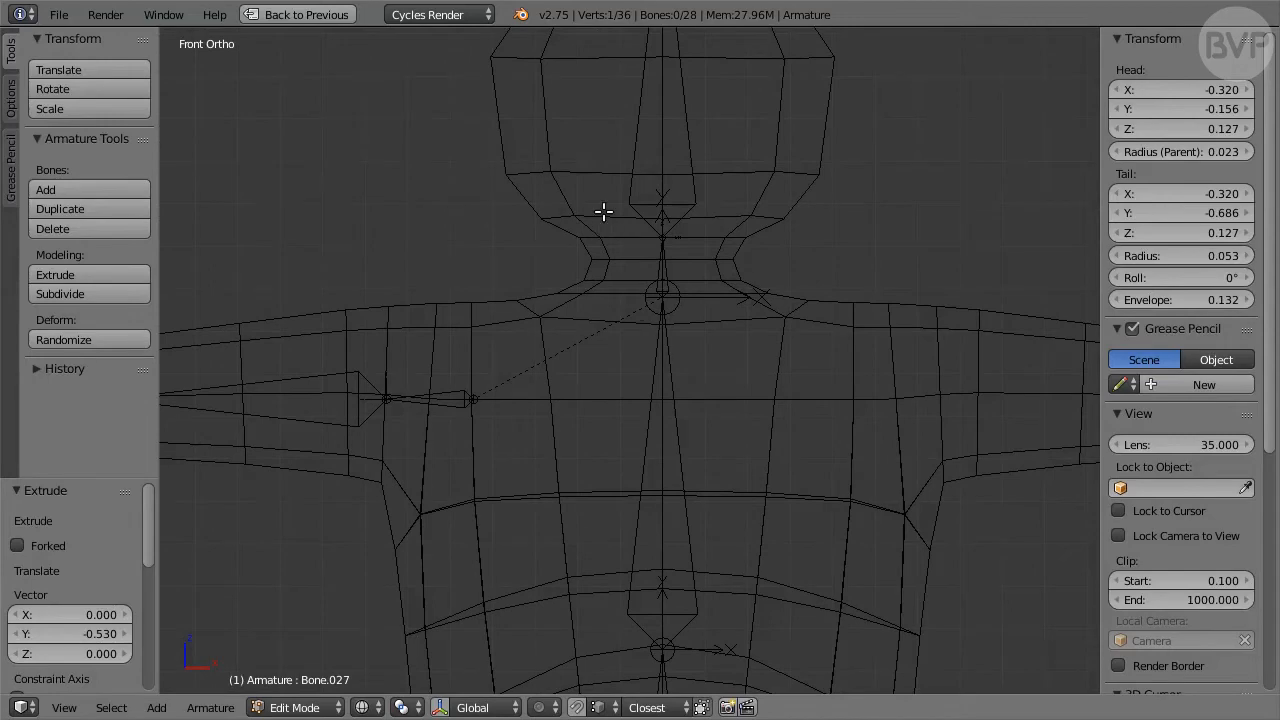
shift+middle_drag(606, 209, 805, 285)
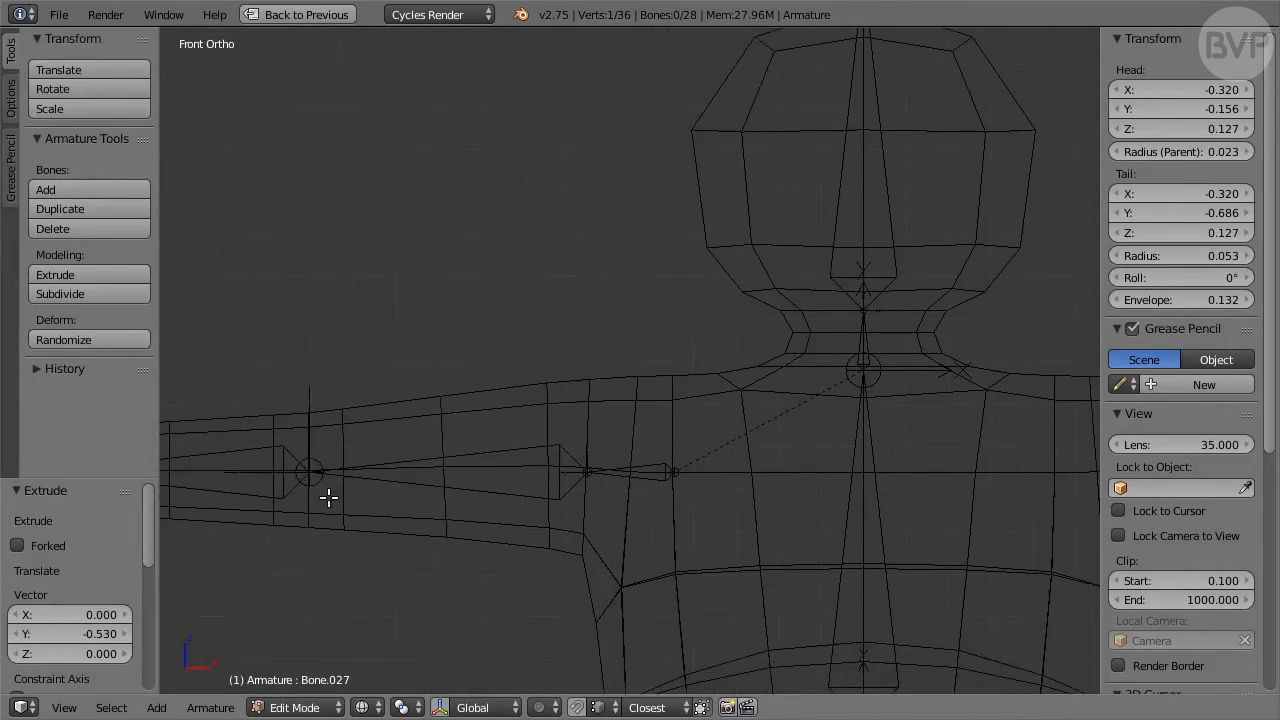
shift+middle_drag(329, 500, 837, 349)
key(KP_7)
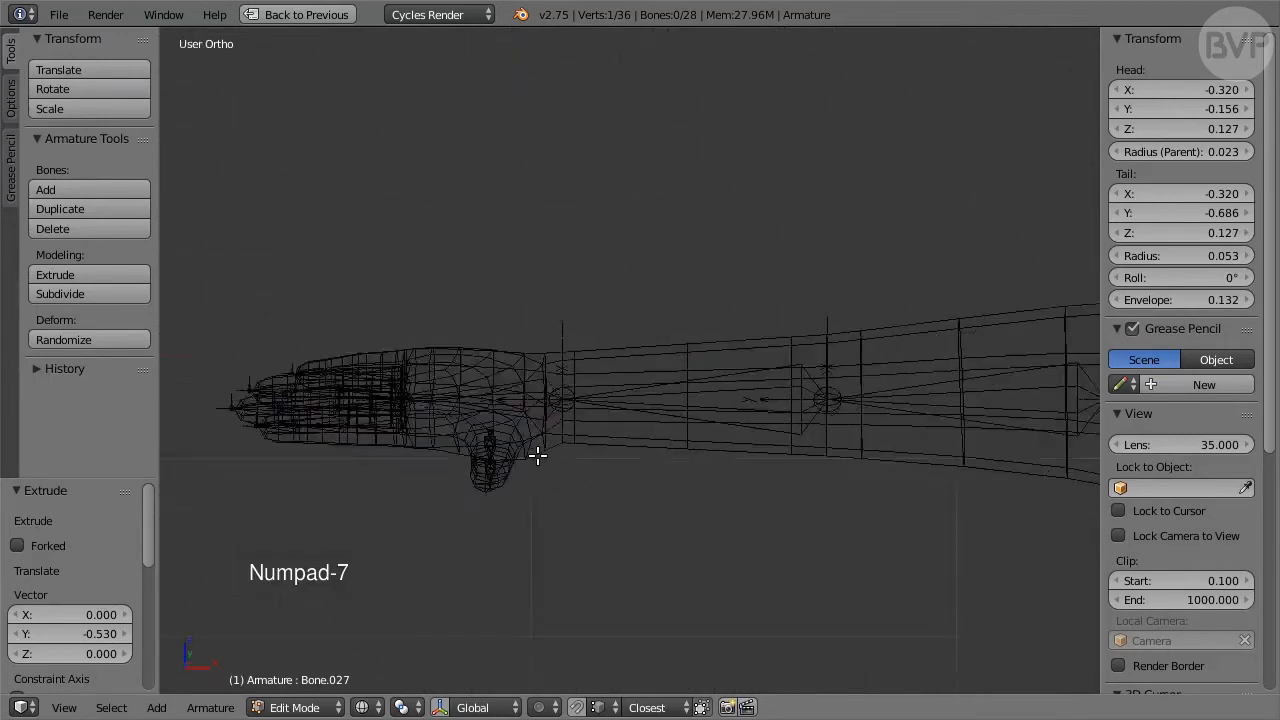
scroll(537, 455, up, 4)
scroll(743, 437, down, 4)
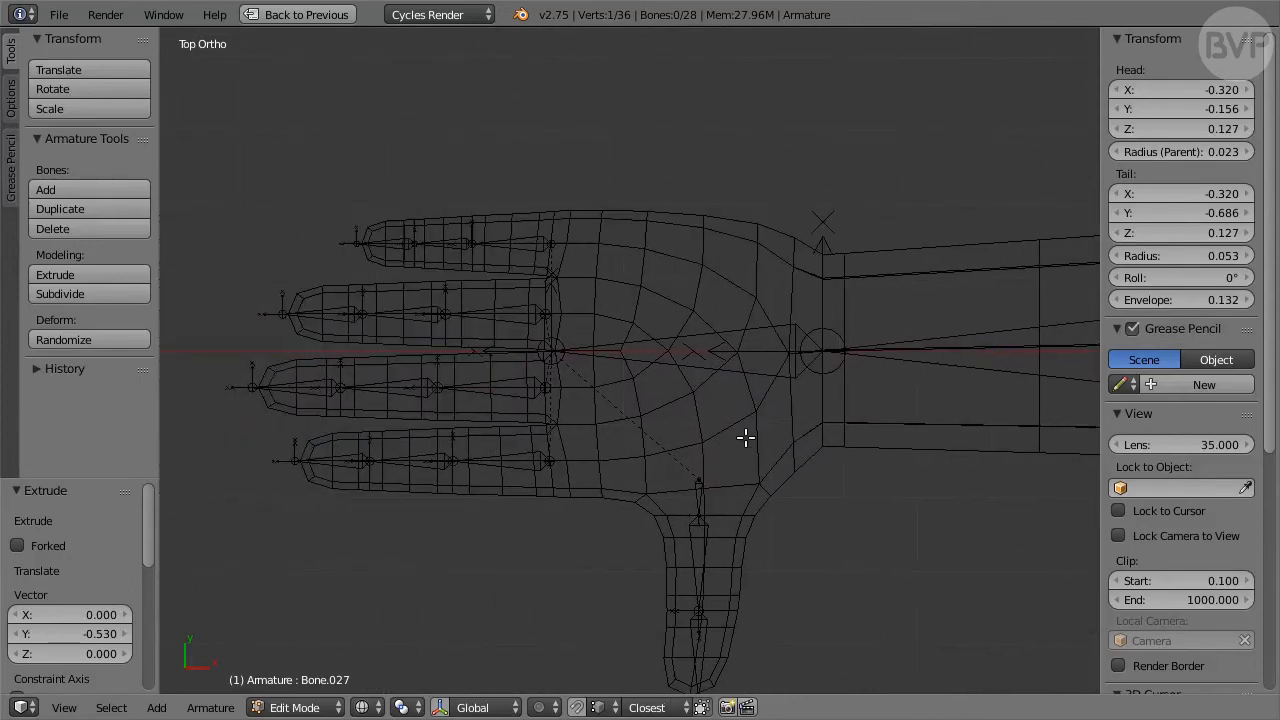
shift+middle_drag(743, 437, 789, 231)
scroll(773, 353, up, 4)
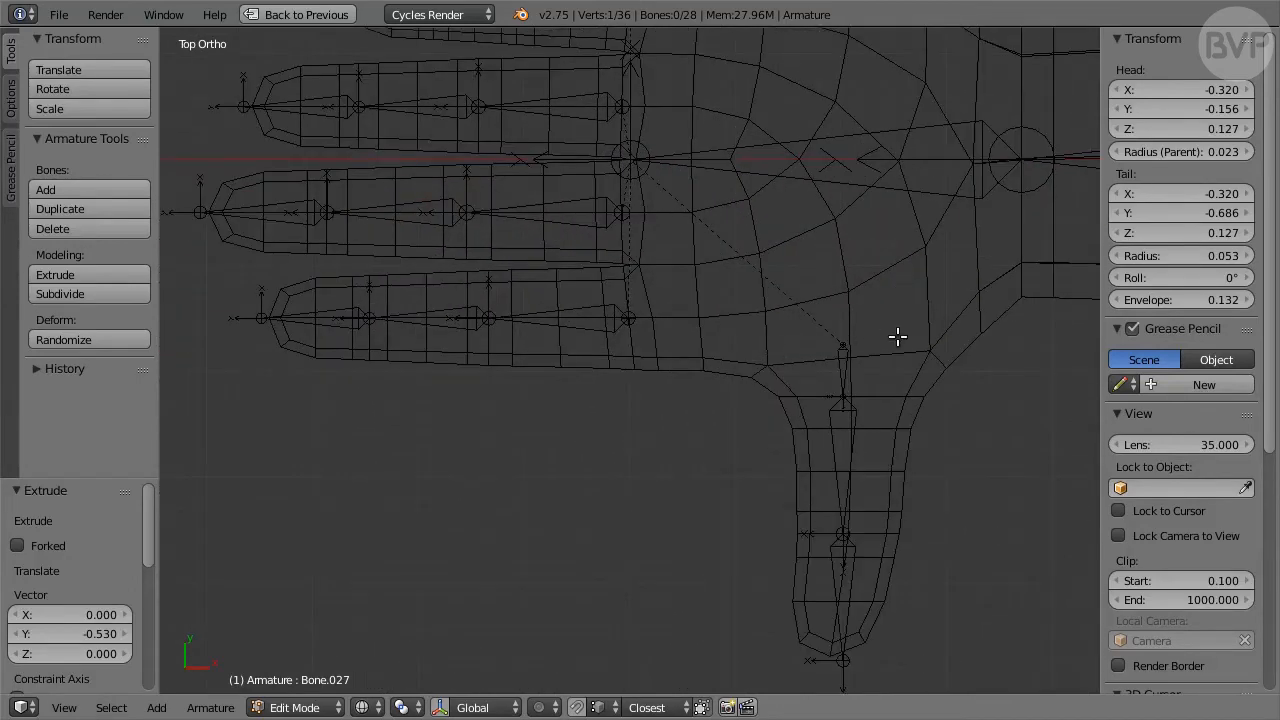
shift+middle_drag(897, 337, 877, 406)
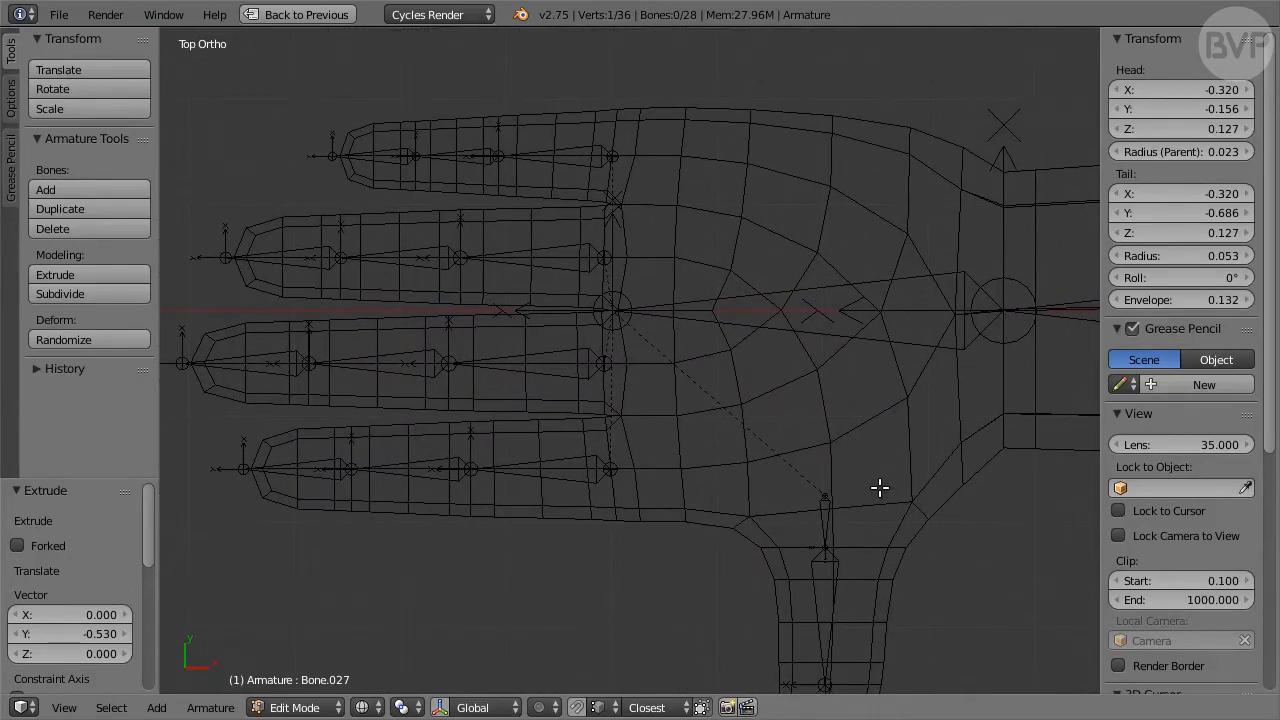
shift+middle_drag(923, 506, 850, 320)
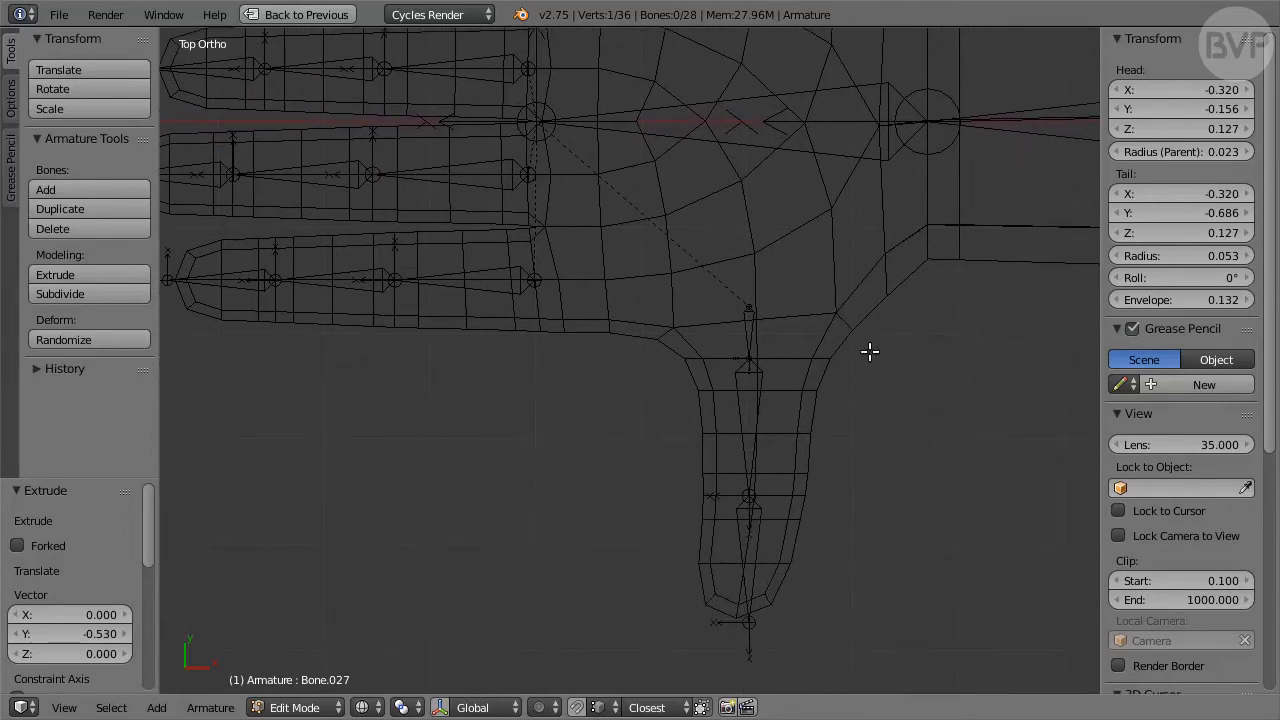
- Return the armature to Object Mode with solid shading and view the whole figurine with its bones in perspective
key(Tab)
scroll(894, 402, down, 5)
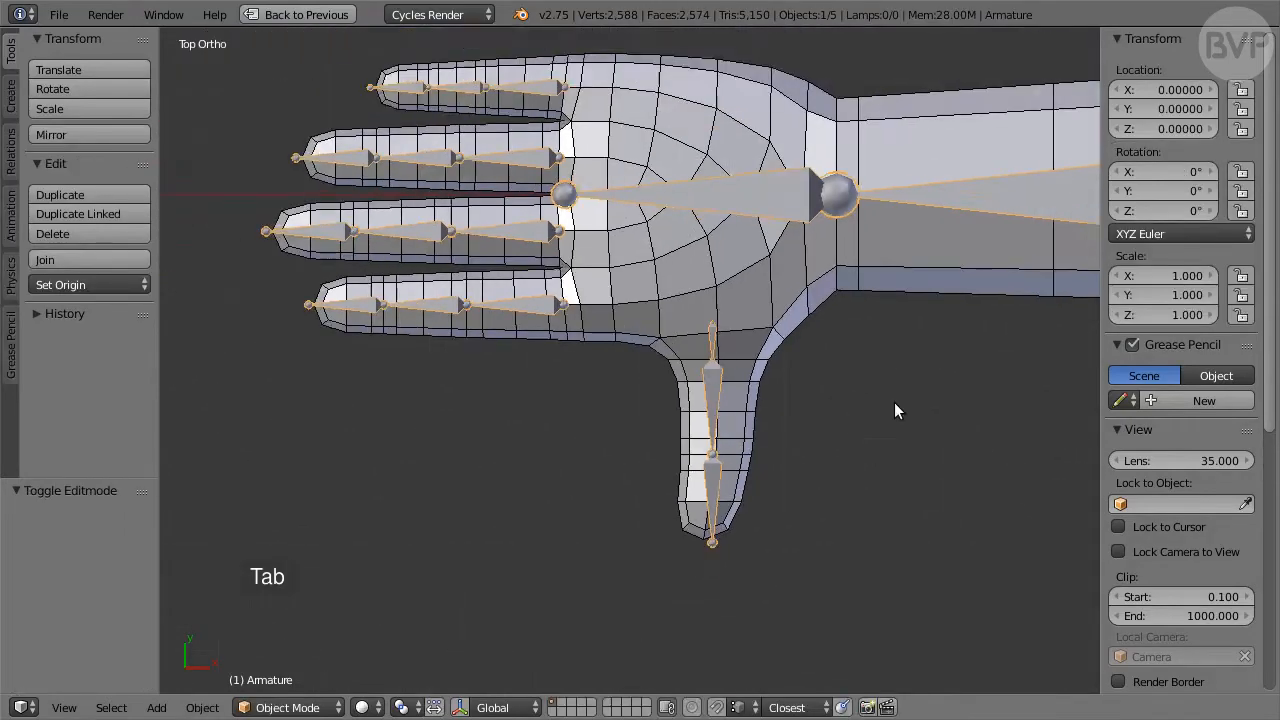
key(z)
middle_drag(955, 513, 645, 445)
scroll(646, 440, down, 4)
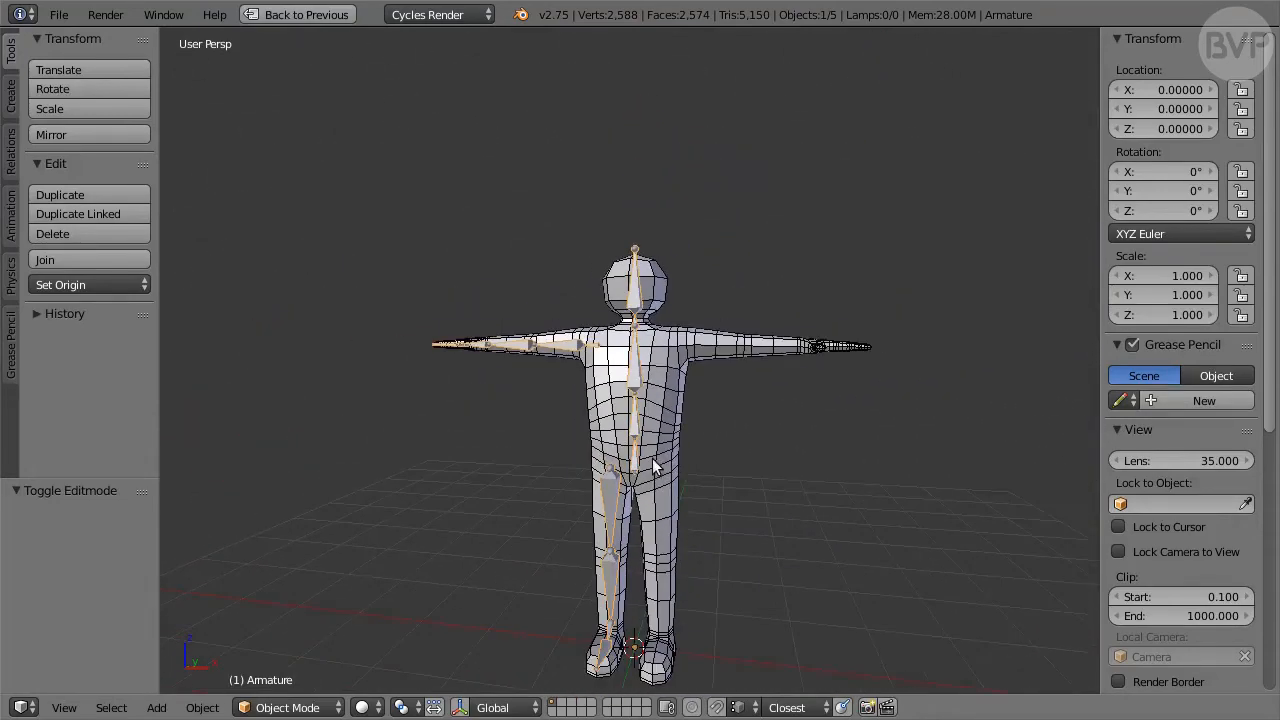
scroll(660, 480, up, 1)
shift+middle_drag(813, 541, 732, 436)
scroll(731, 435, down, 1)
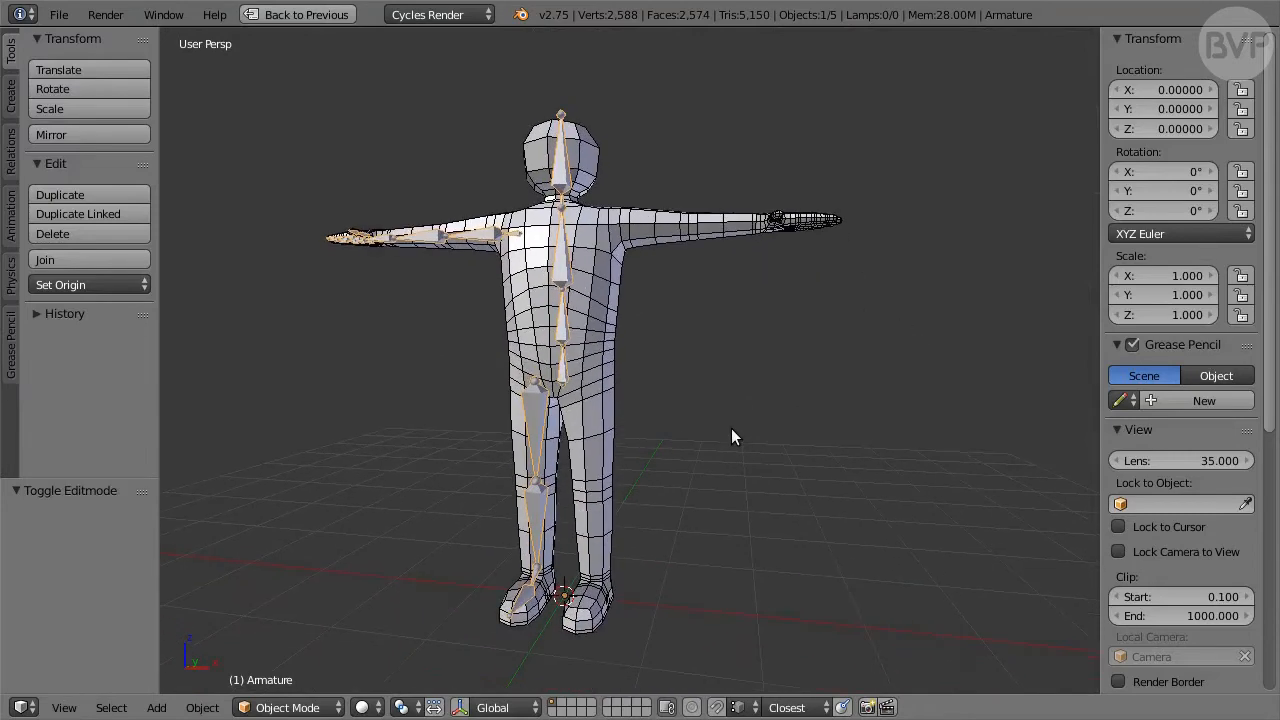
- Restore the full multi-editor layout from the maximized viewport and save the file
key(ctrl+Down)
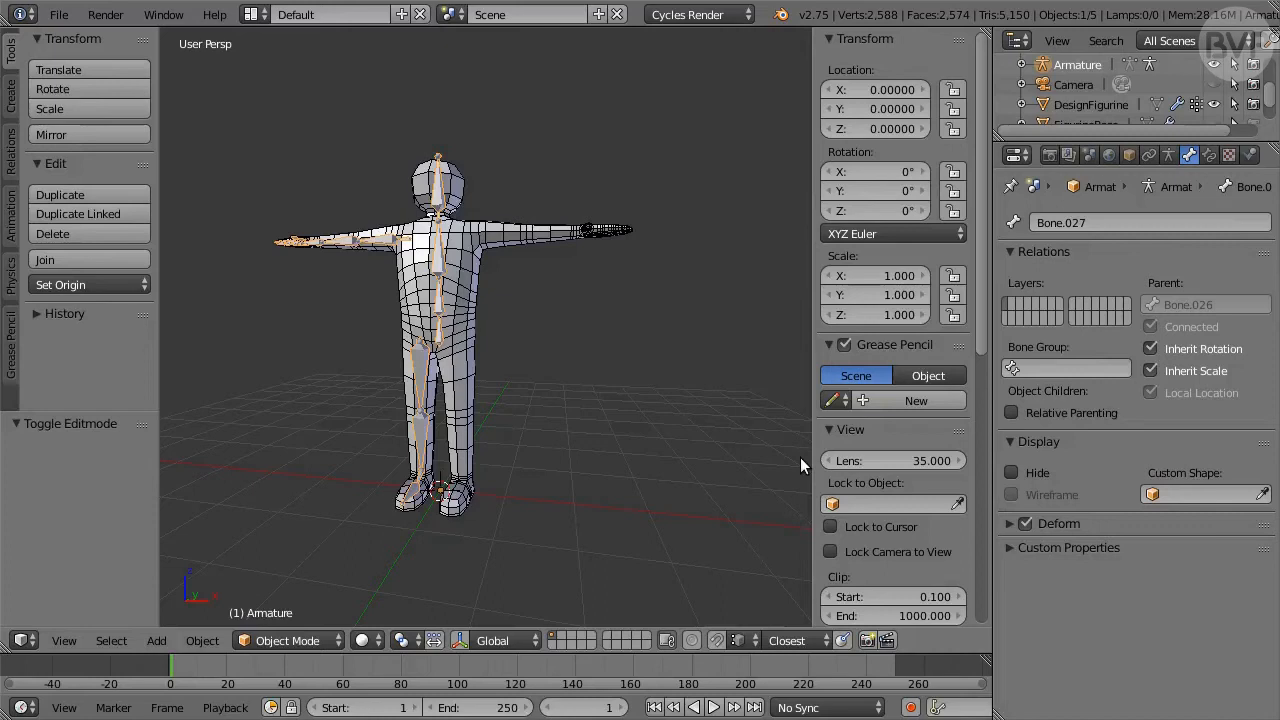
click(59, 14)
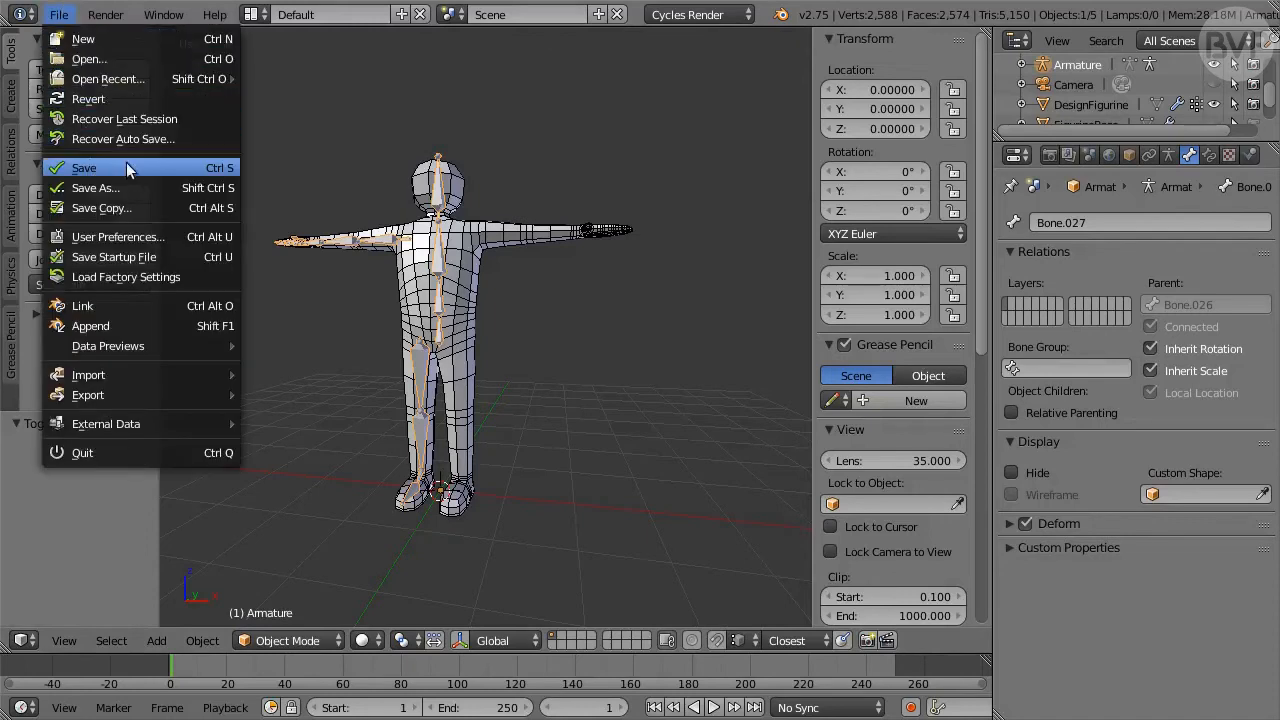
click(155, 165)
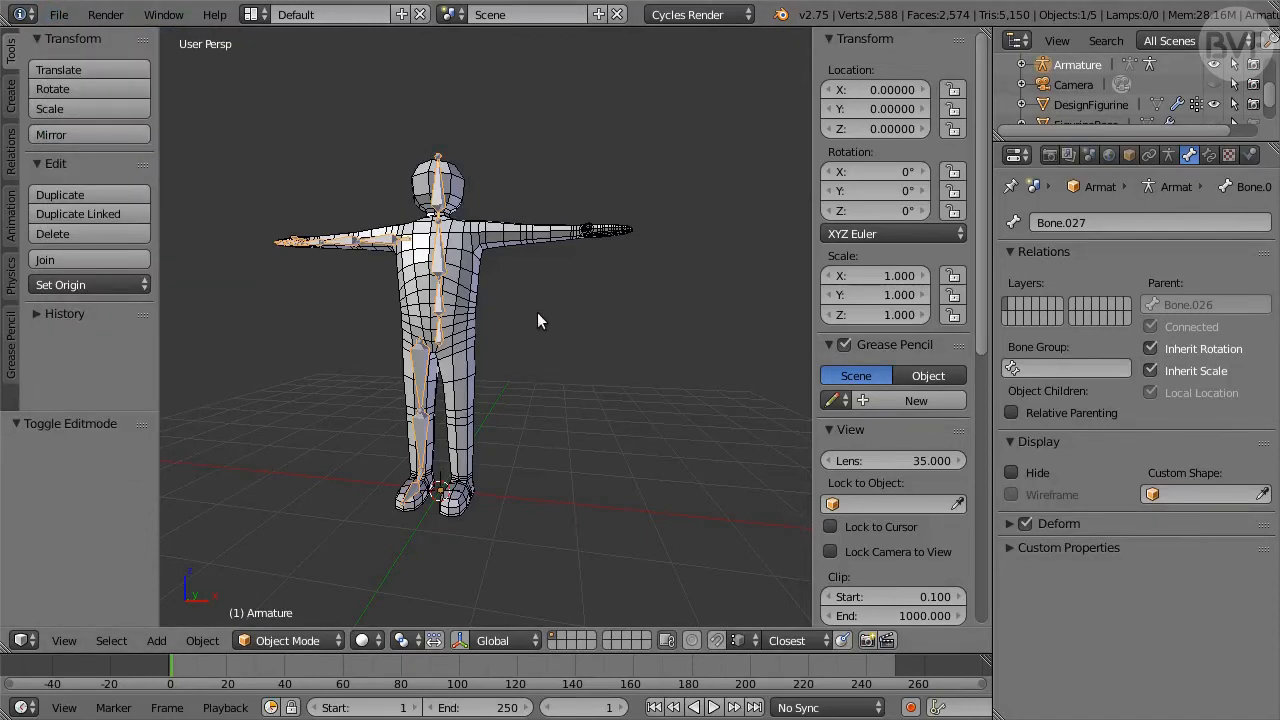
- Switch the viewport area to the Text Editor and open the script BVP_DFT3_Armature.py as a text block
click(24, 640)
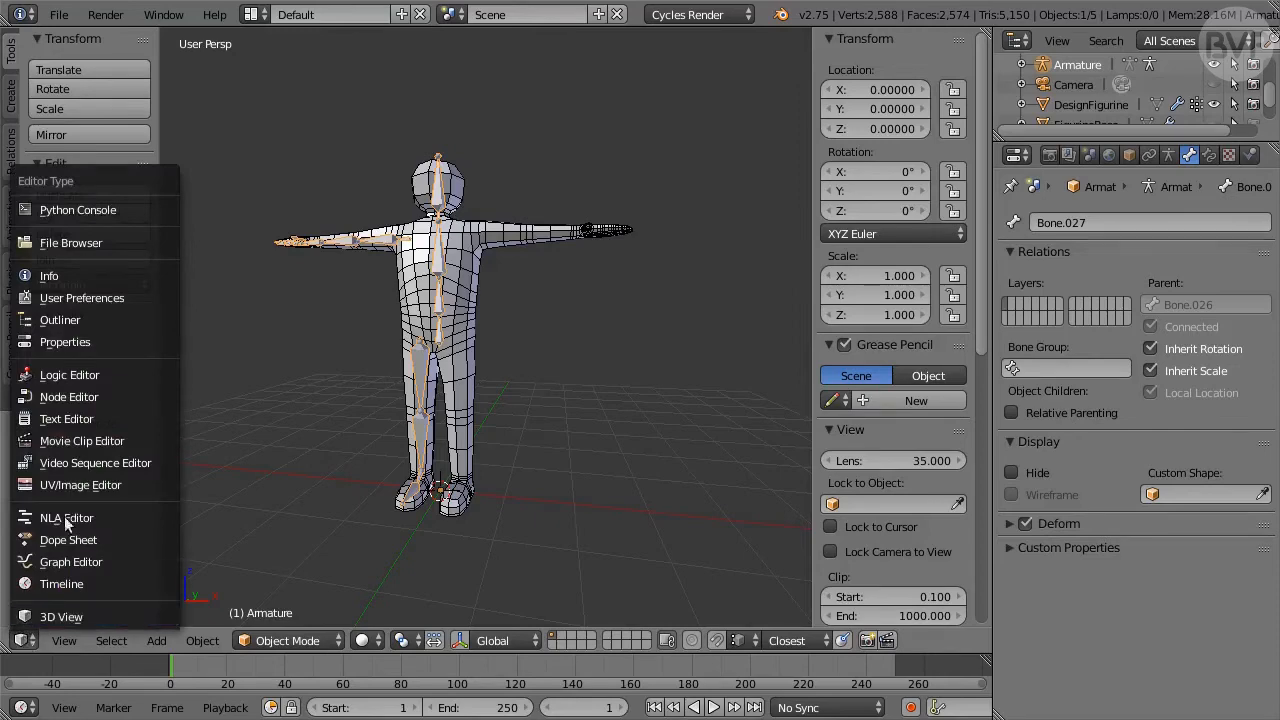
click(126, 420)
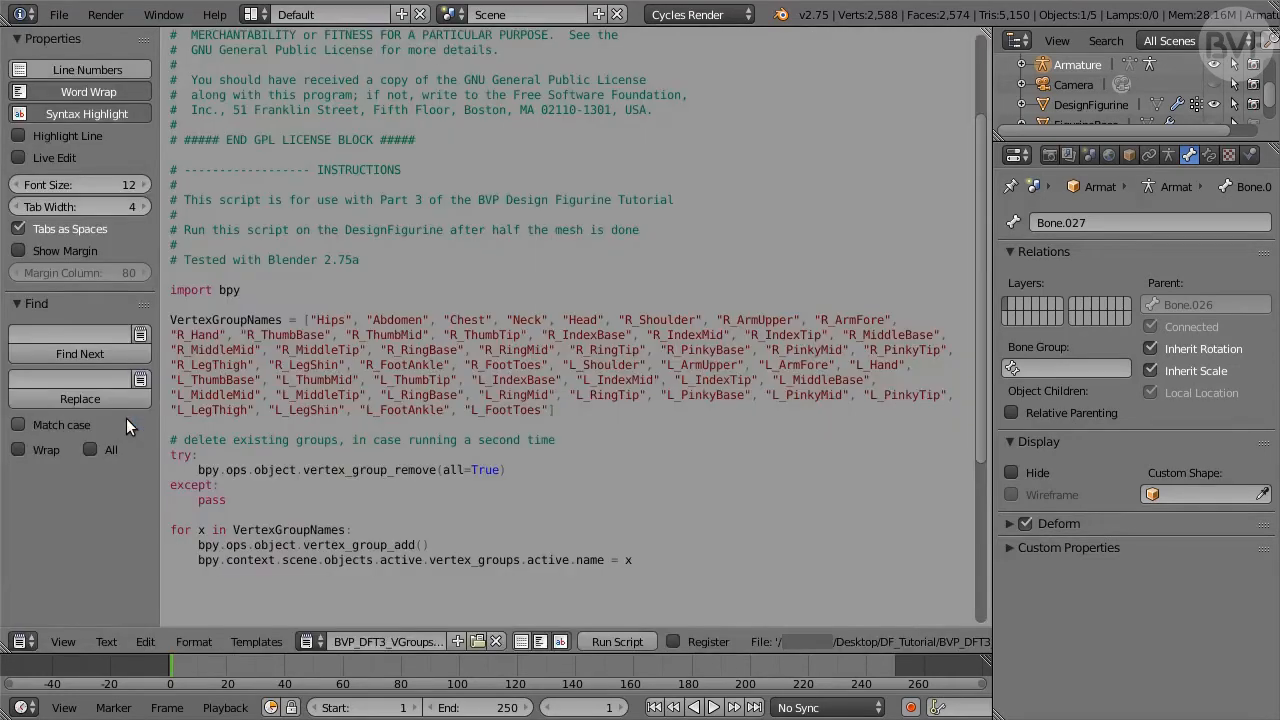
click(106, 641)
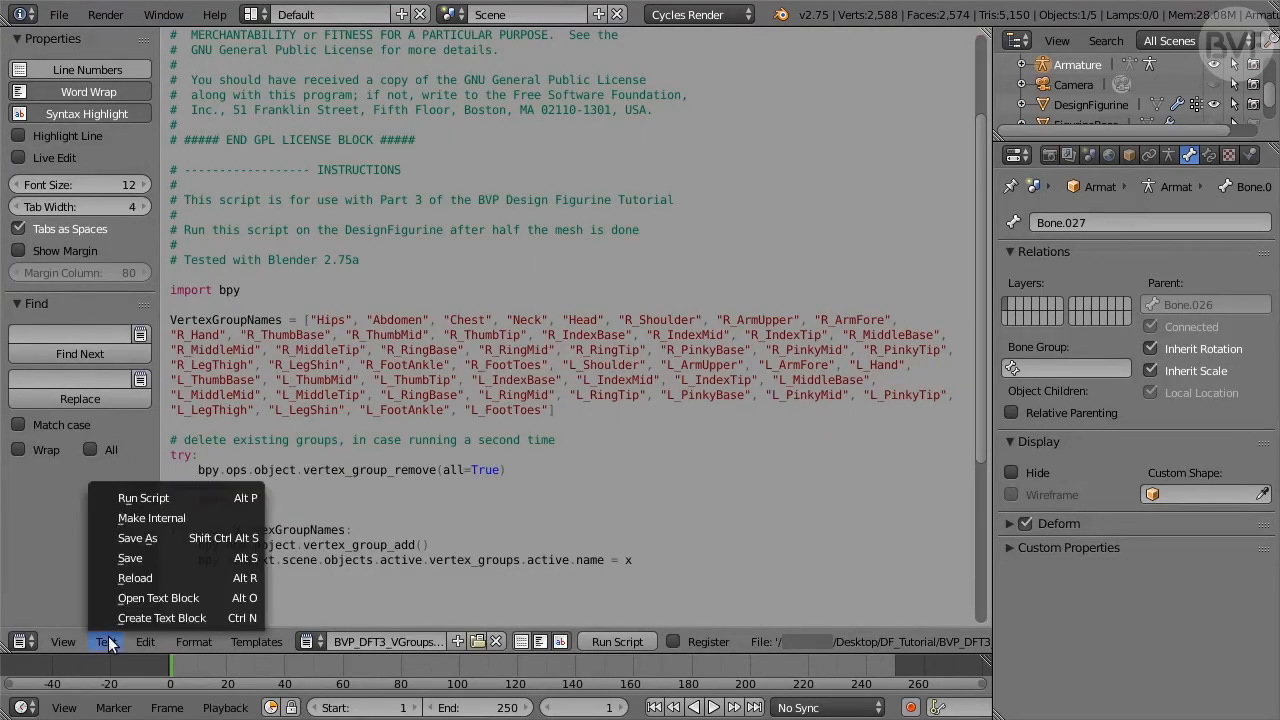
click(160, 598)
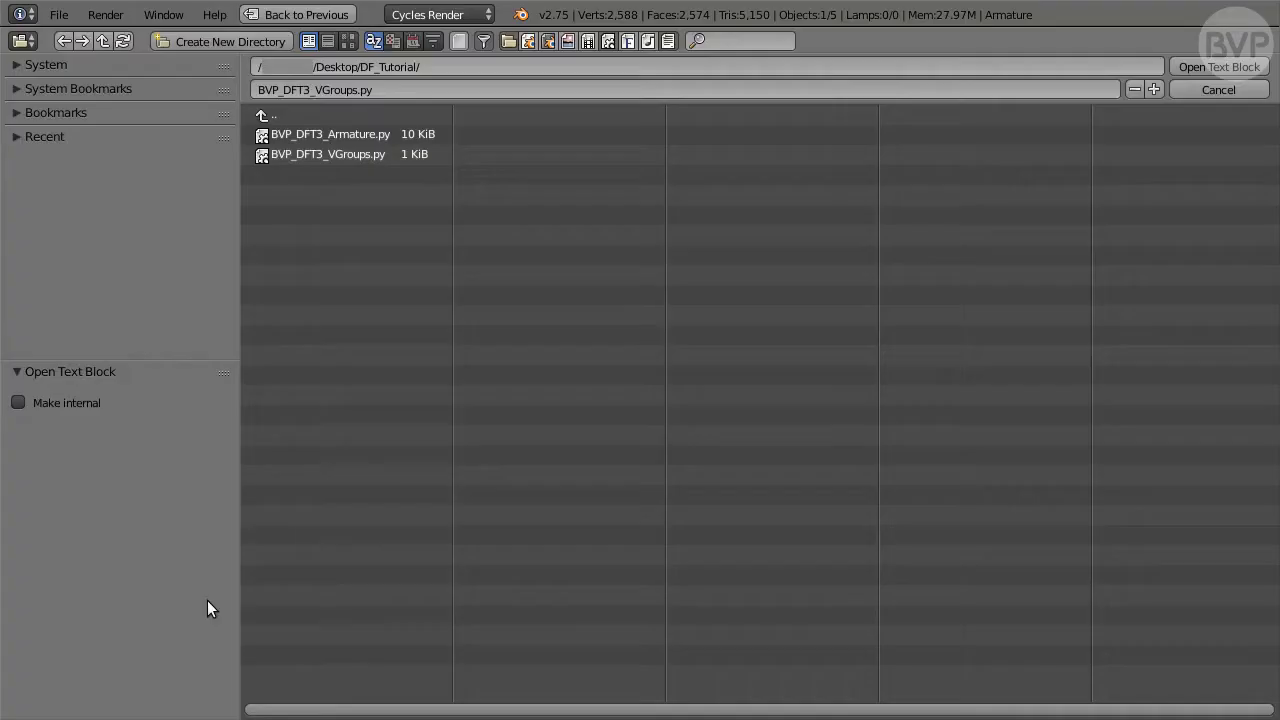
click(355, 137)
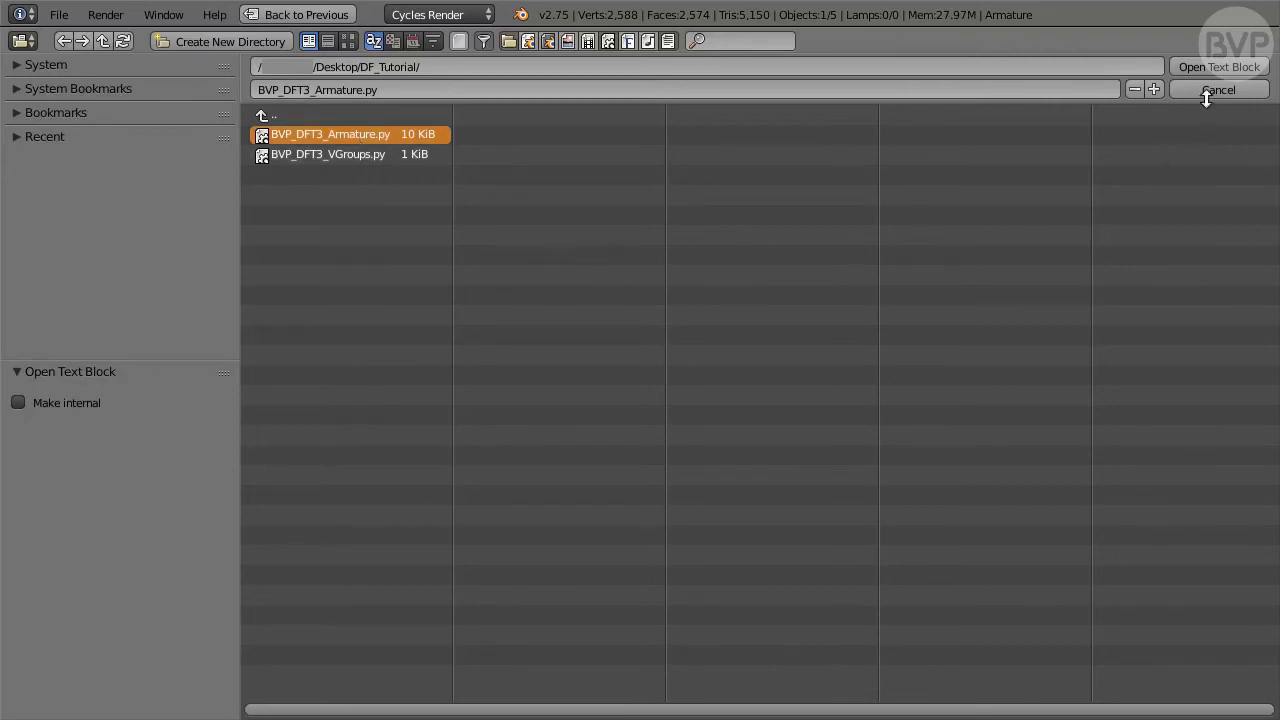
click(1230, 66)
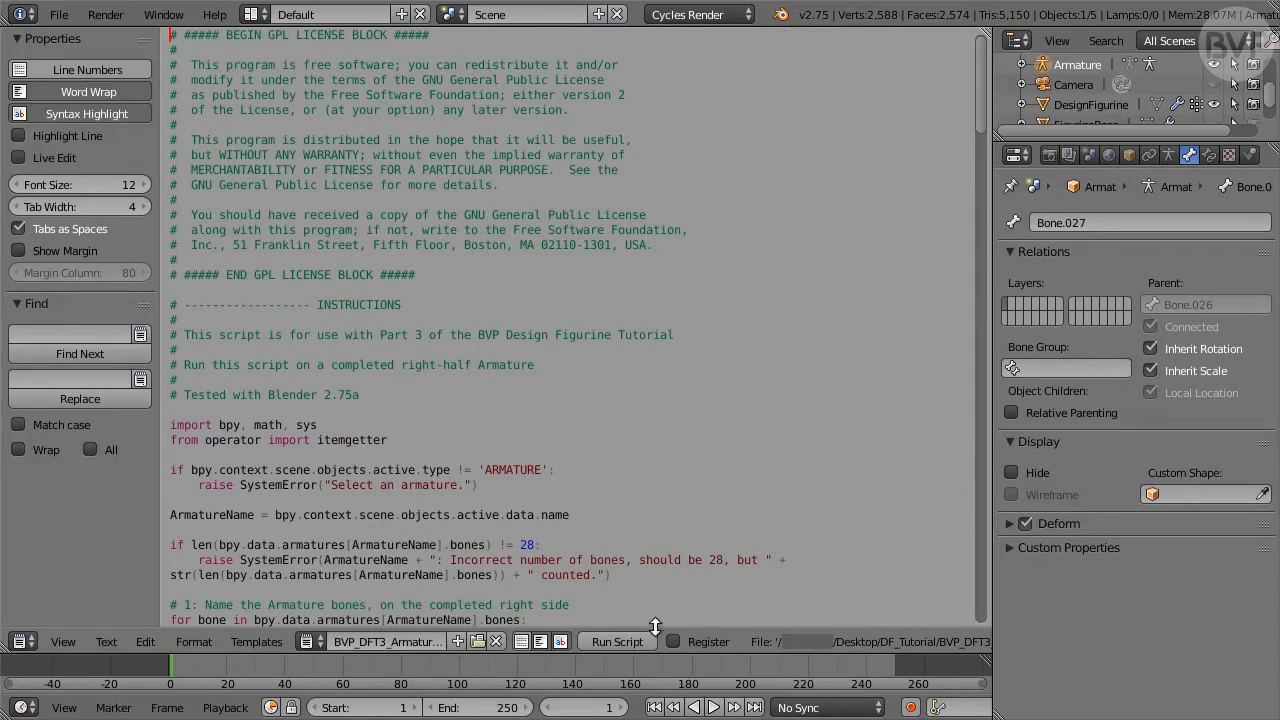
- Run the armature script on the right-half armature and return the area to the 3D View
click(617, 641)
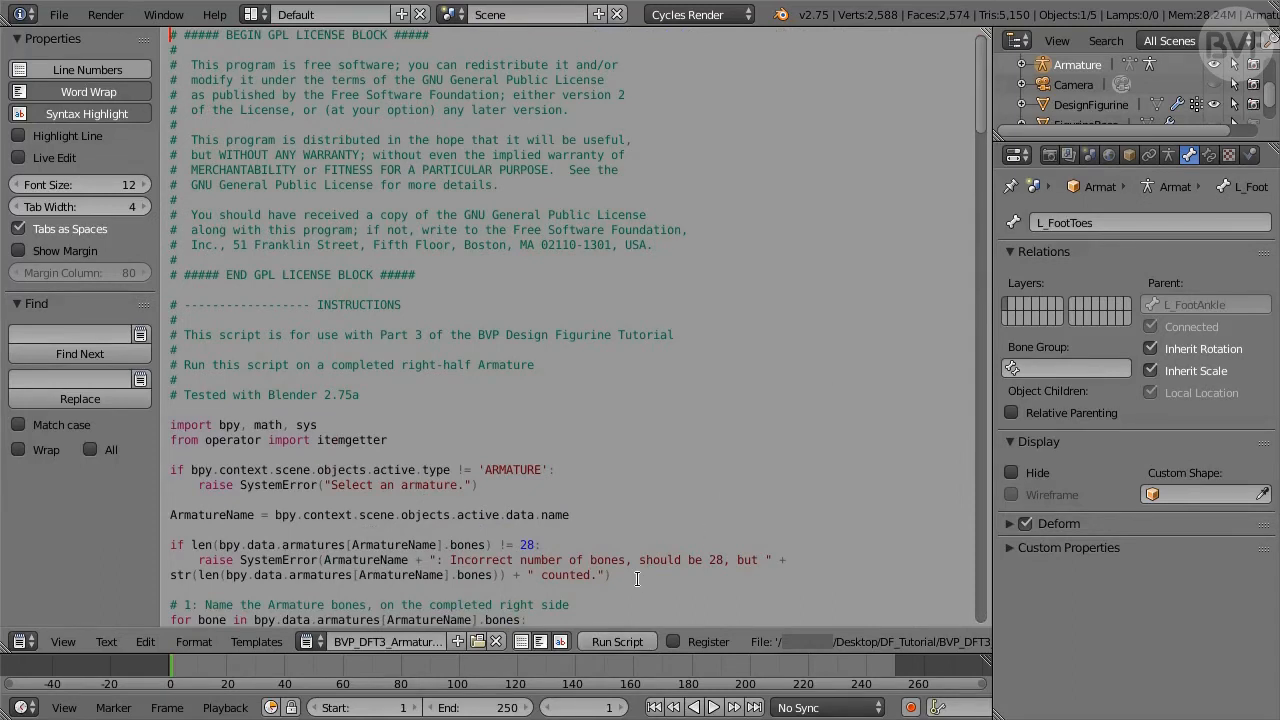
click(22, 641)
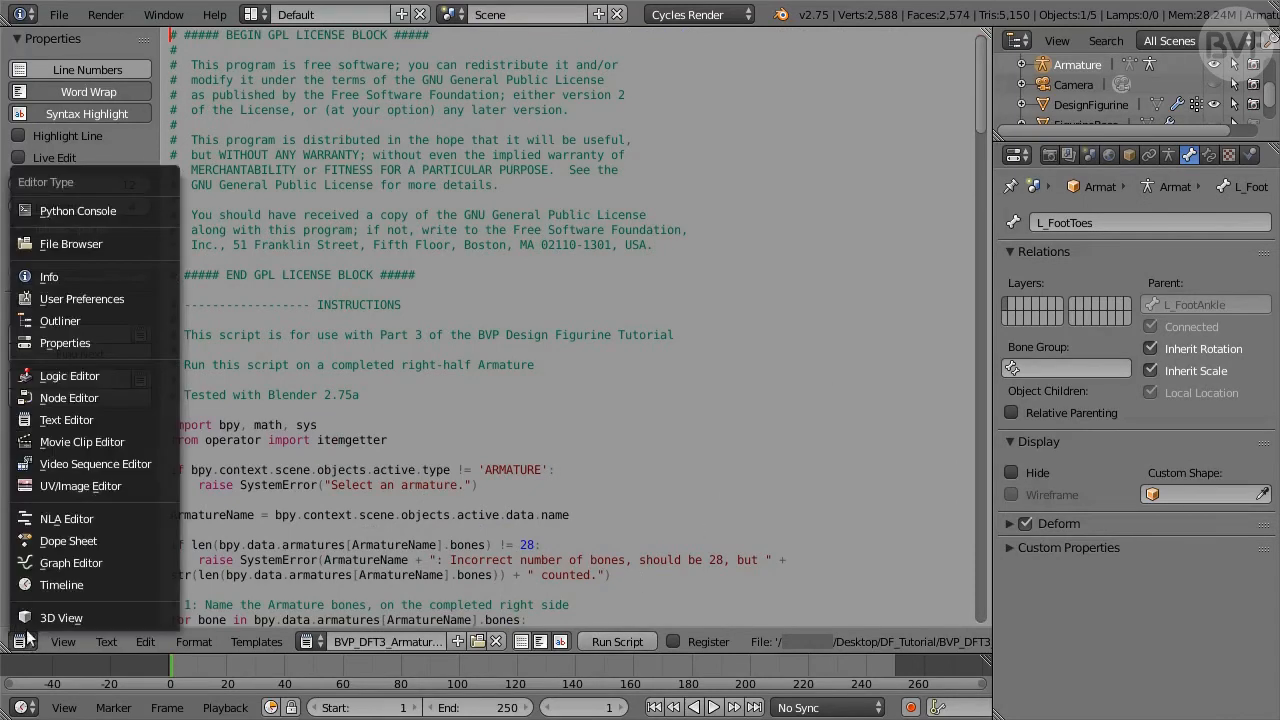
click(146, 617)
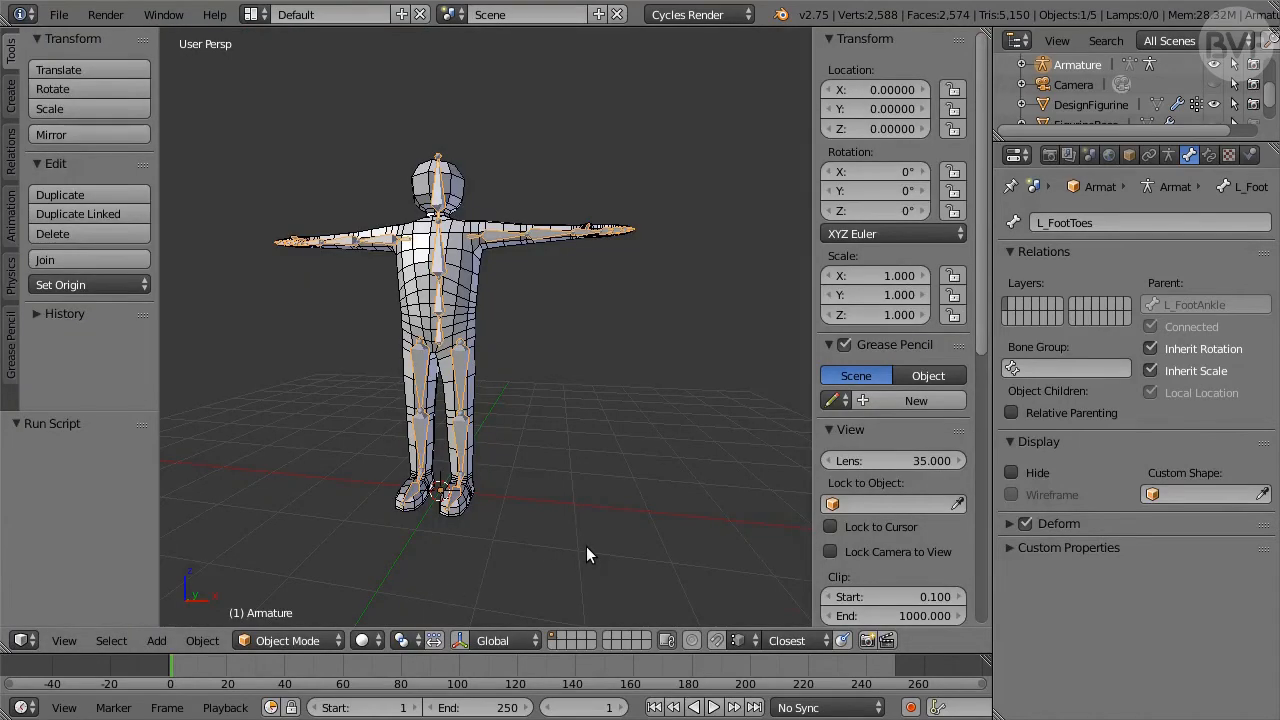
- Switch the armature from Object Mode to Pose Mode
scroll(586, 546, up, 3)
click(318, 640)
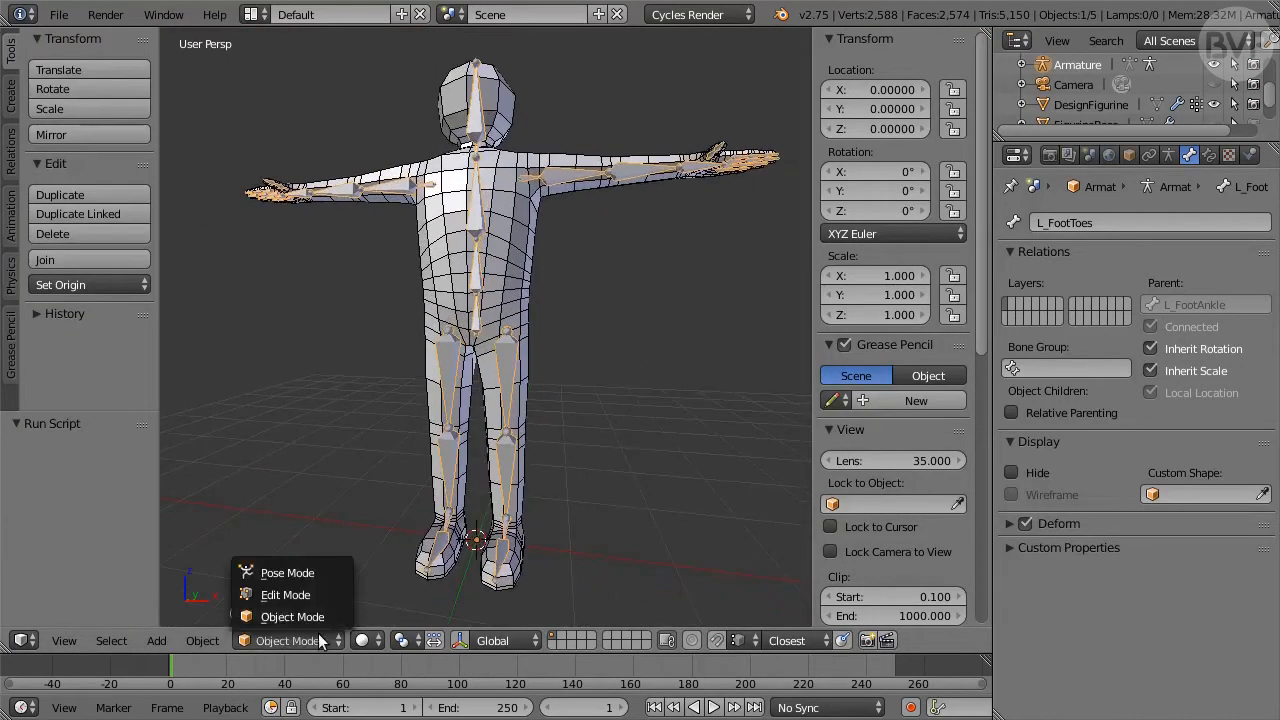
click(329, 573)
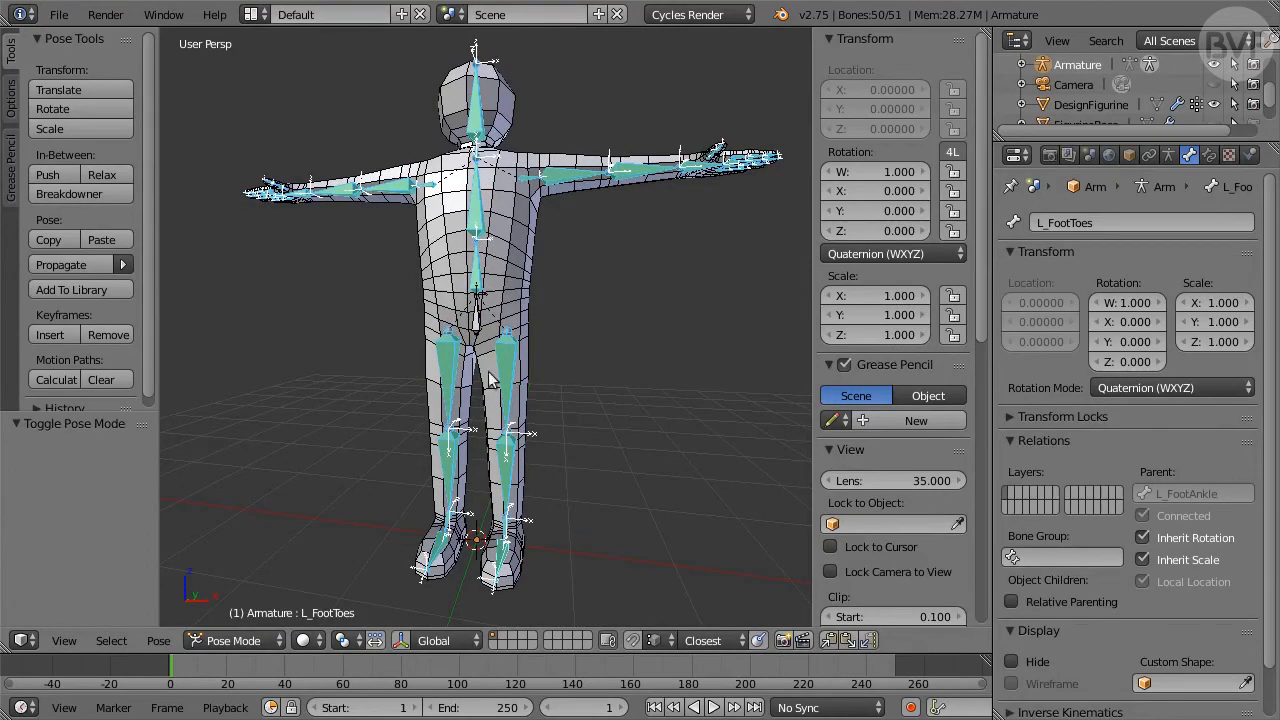
- Step through the bones from the hips to the head and from the left upper arm to the hand, checking their names
right_click(478, 328)
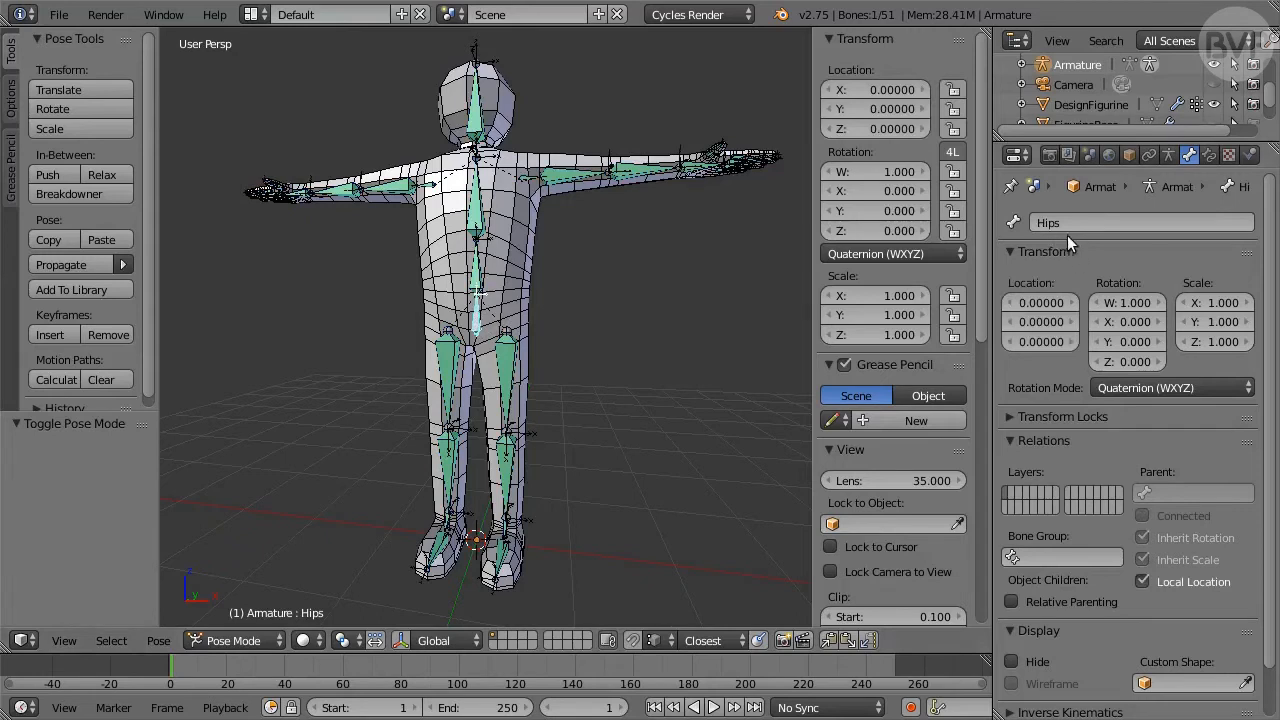
key(bracketright)
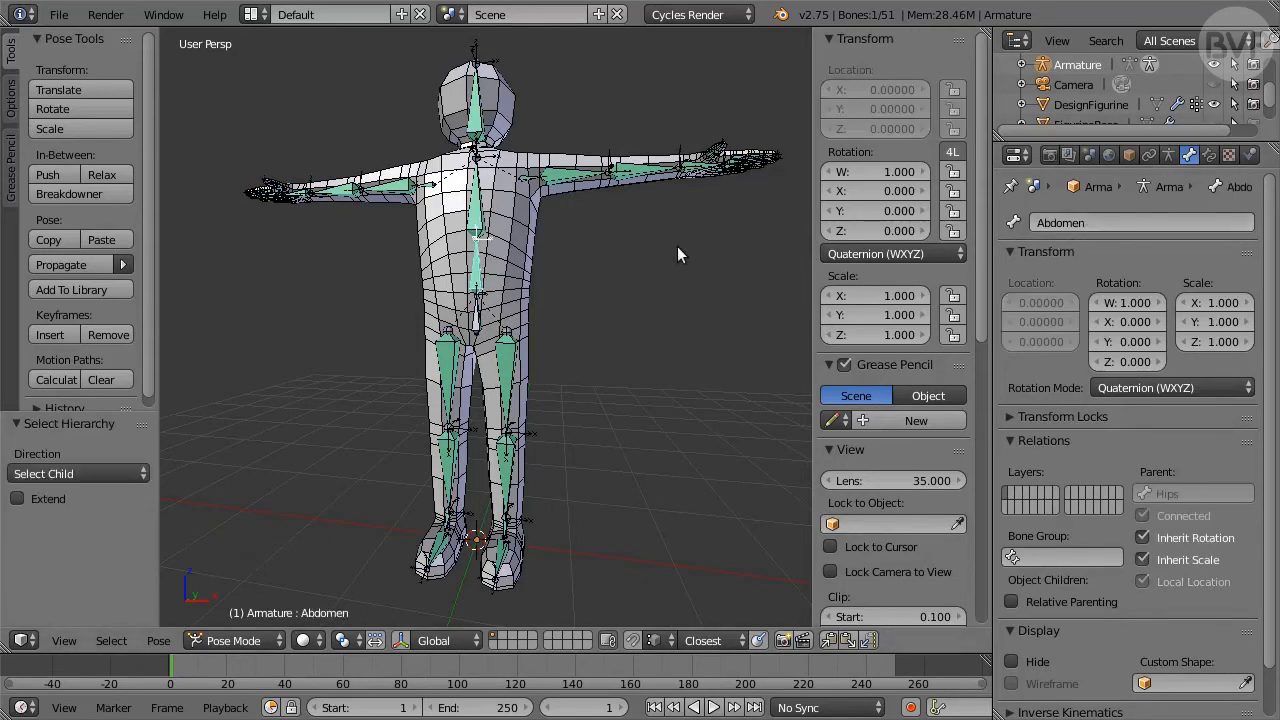
key(bracketright)
key(bracketright)
key(bracketright)
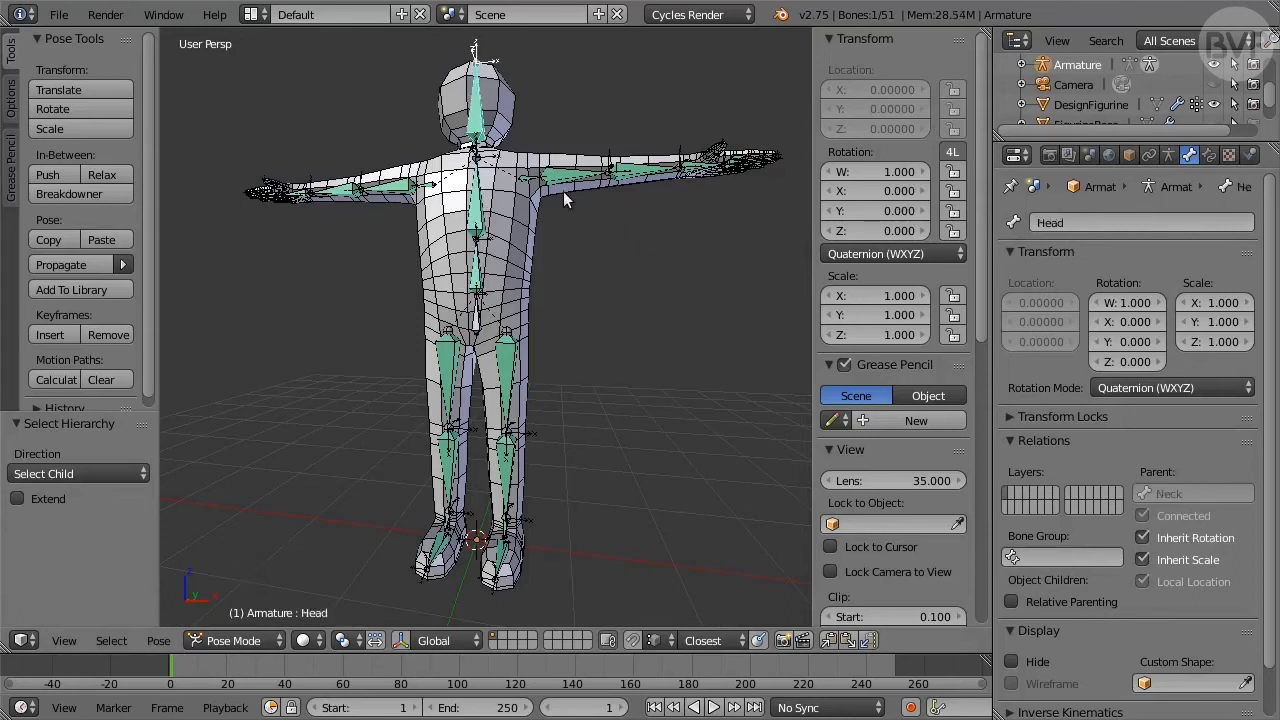
right_click(565, 183)
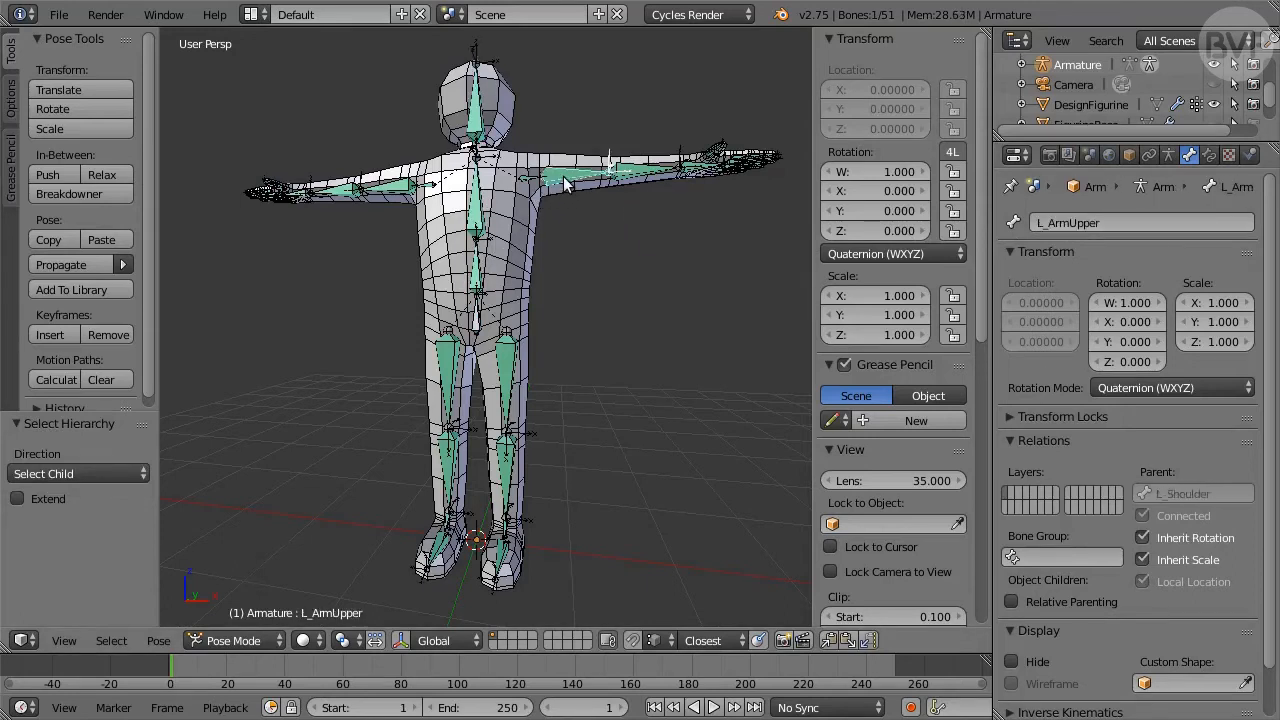
key(bracketright)
key(bracketright)
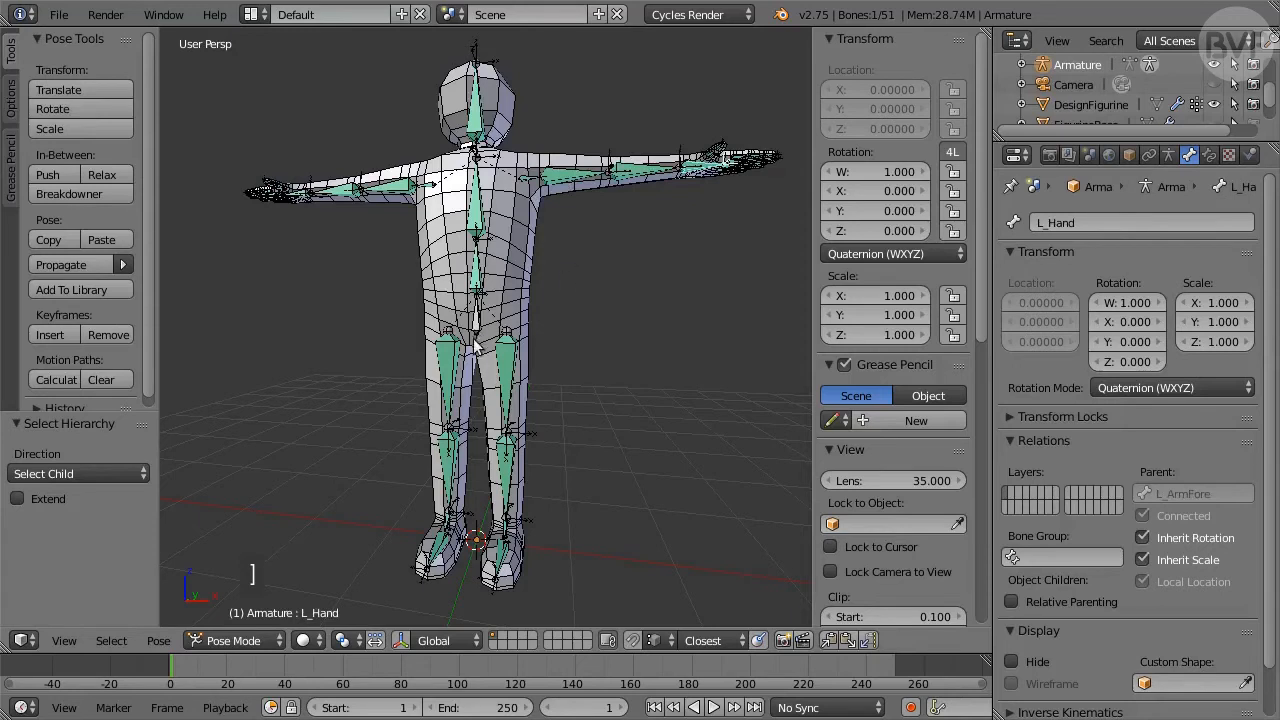
- Step down the right and left leg bones from the thighs towards the feet, checking their names
right_click(450, 366)
key(bracketright)
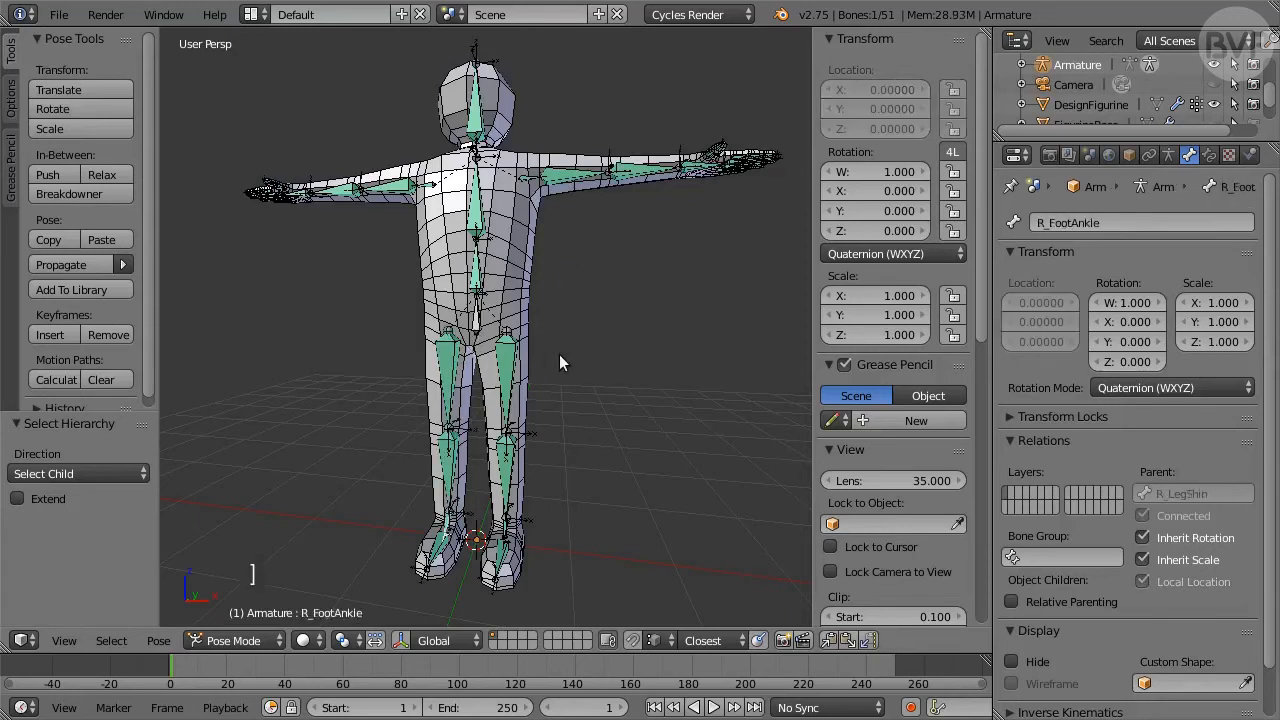
key(bracketright)
right_click(513, 372)
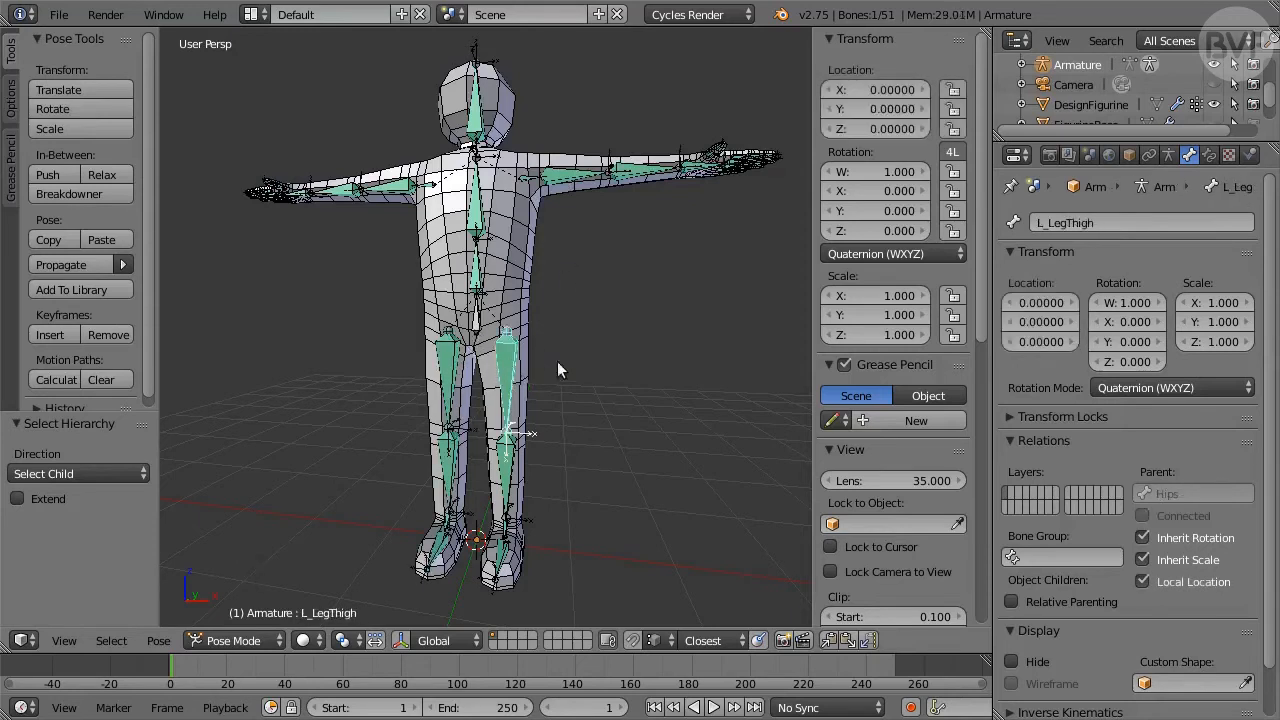
key(bracketright)
key(bracketright)
key(bracketright)
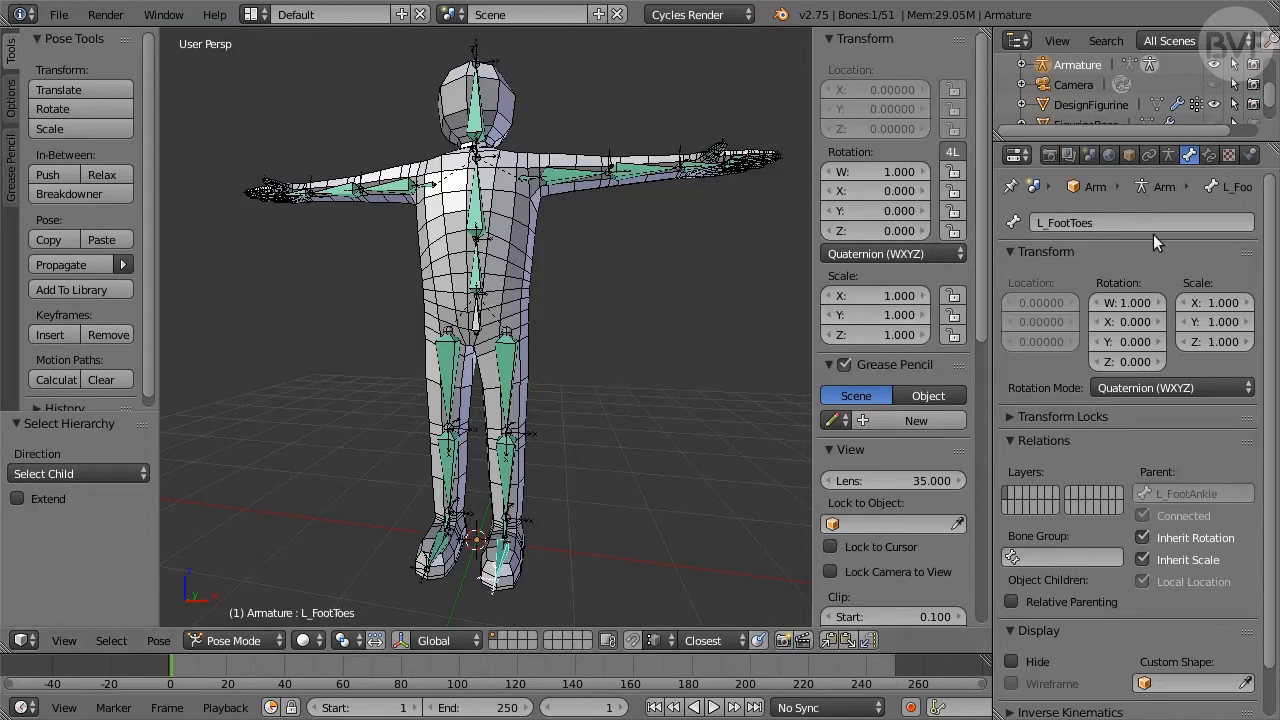
- Examine the Limit Rotation constraints of the left toes and shin bones and test the shin's rotation without applying it
click(1208, 155)
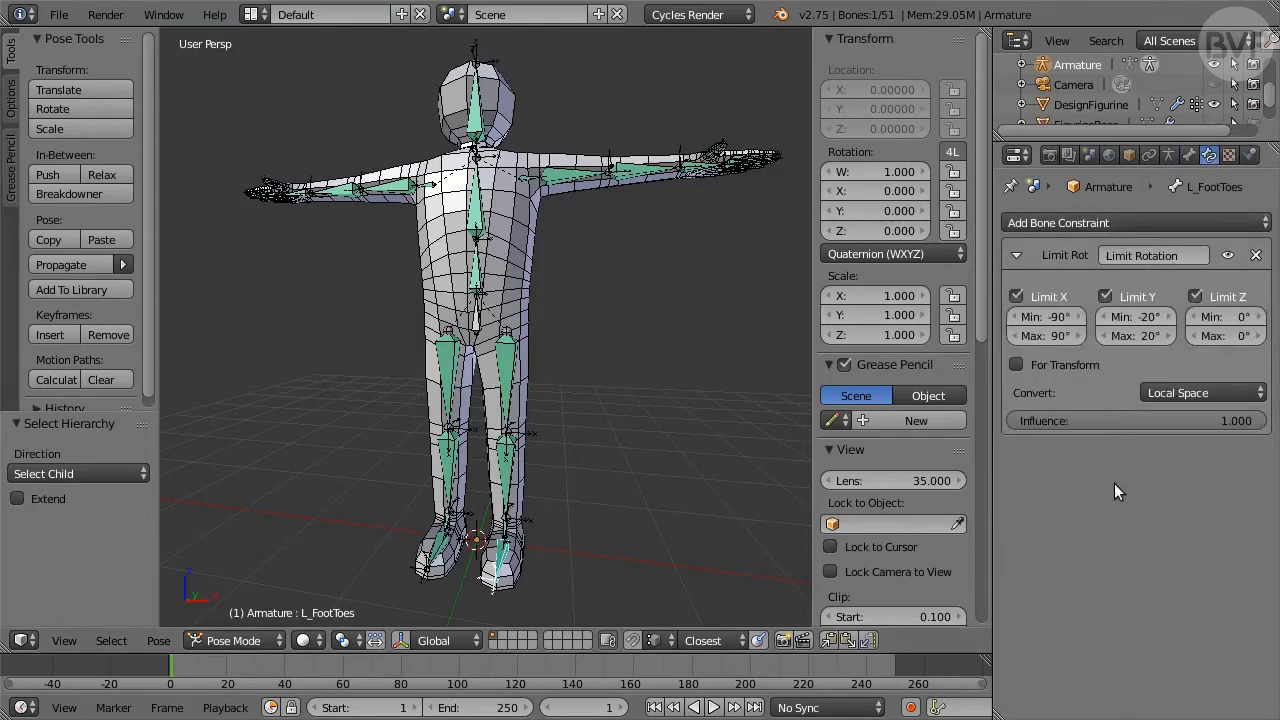
key(bracketleft)
key(bracketleft)
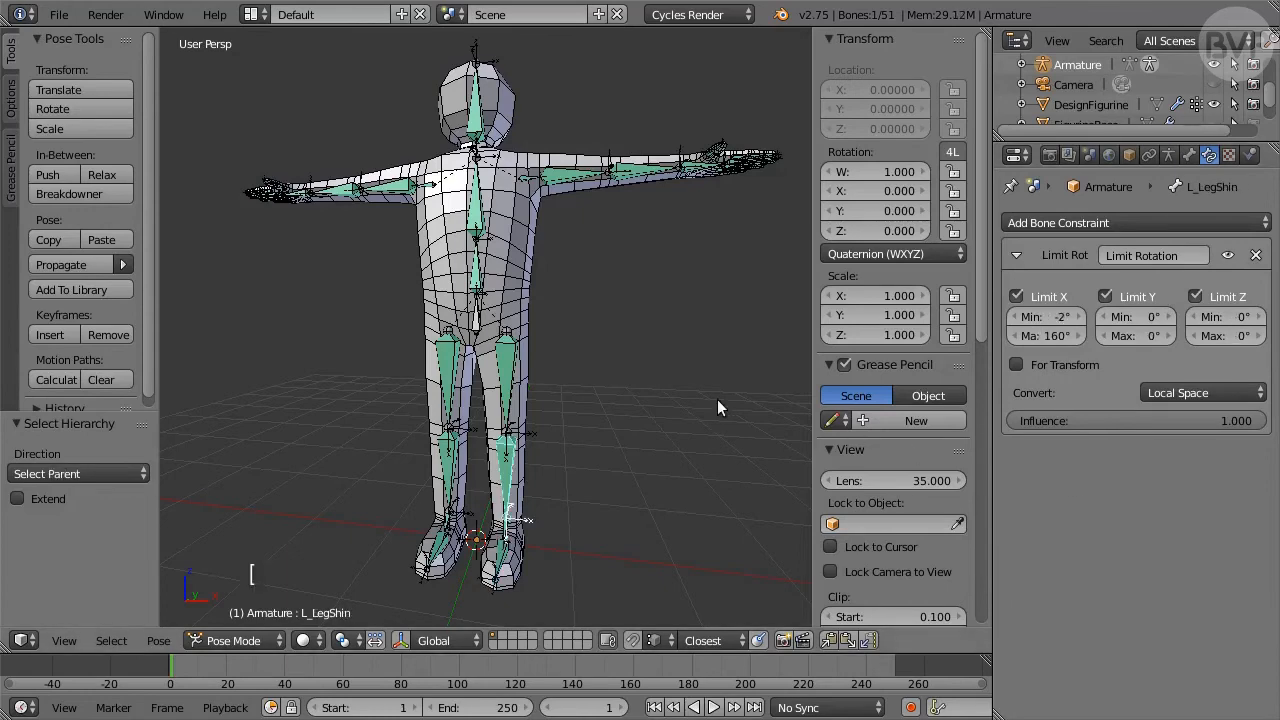
middle_drag(717, 399, 599, 410)
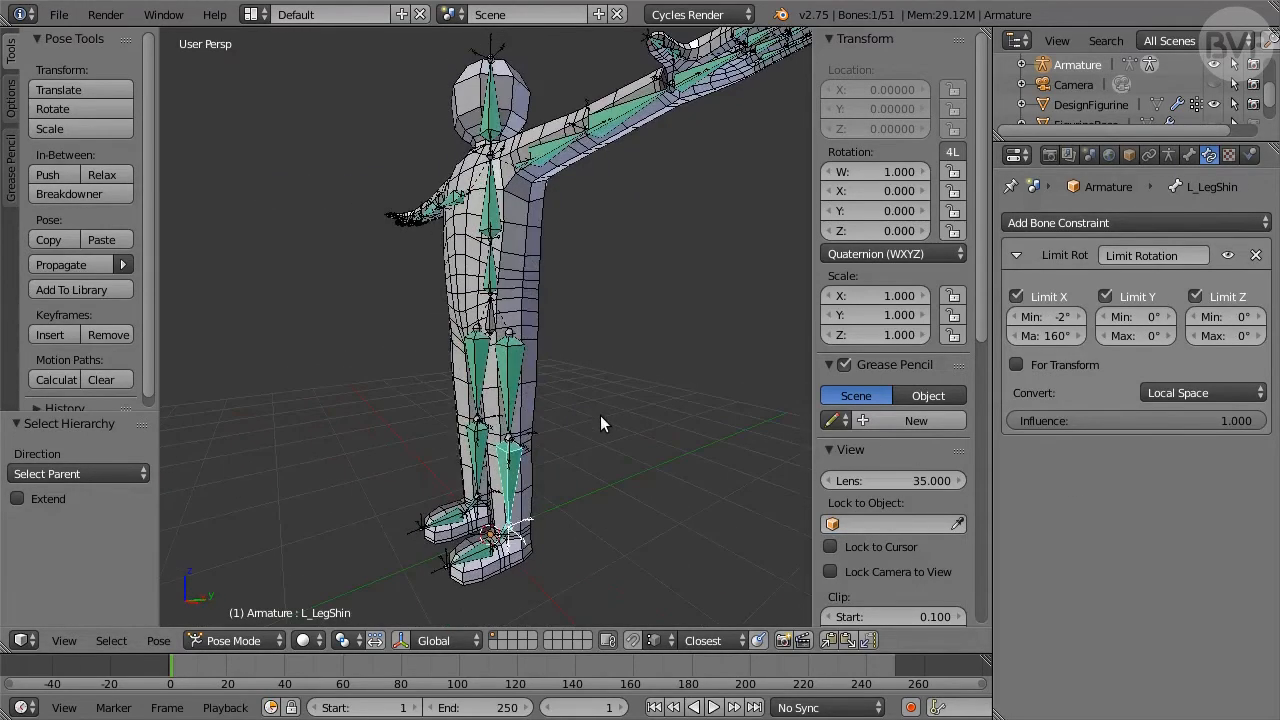
key(r)
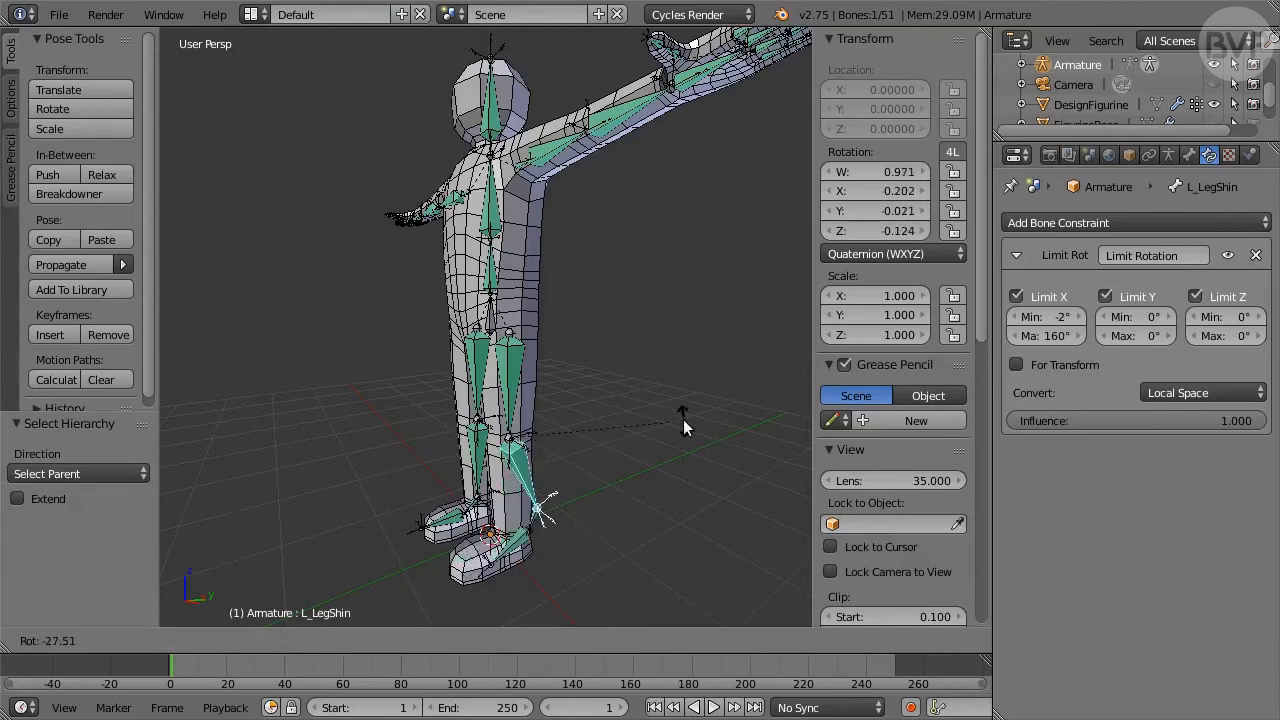
key(Escape)
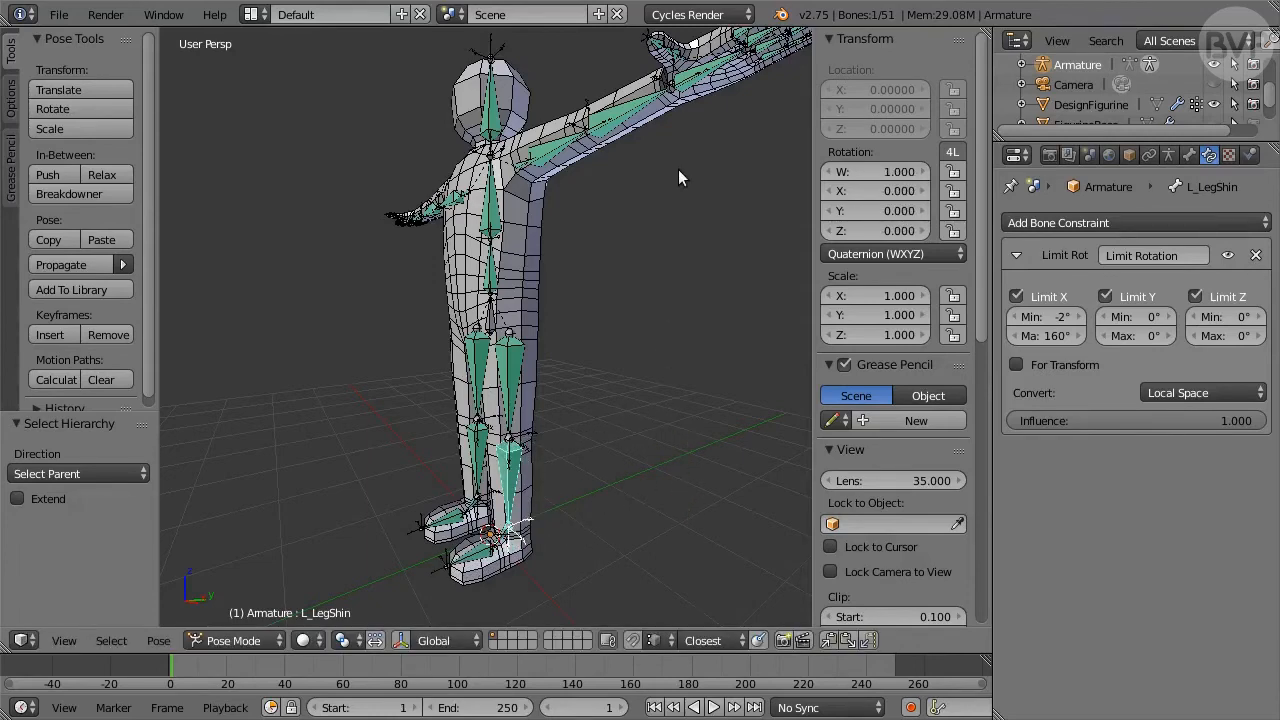
- Examine the Limit Rotation constraints of the left hand's thumb, index, middle, ring and pinky bones
middle_drag(678, 169, 617, 296)
right_click(540, 558)
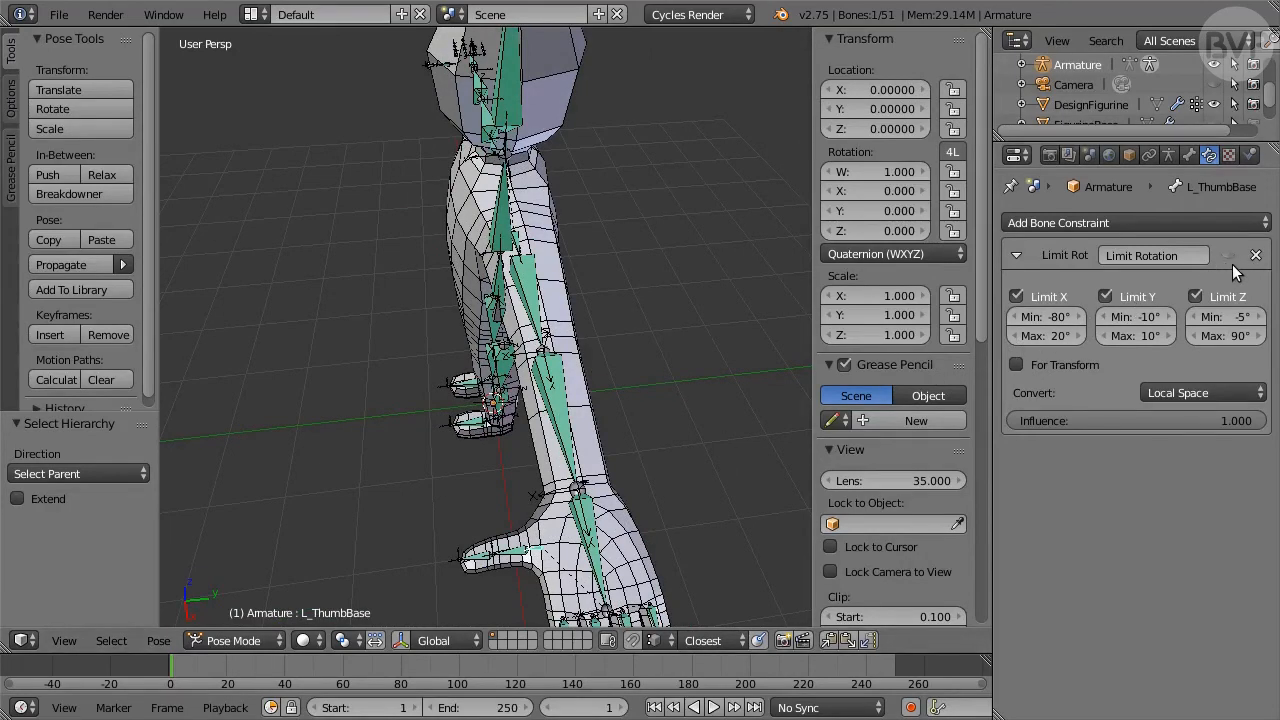
key(bracketright)
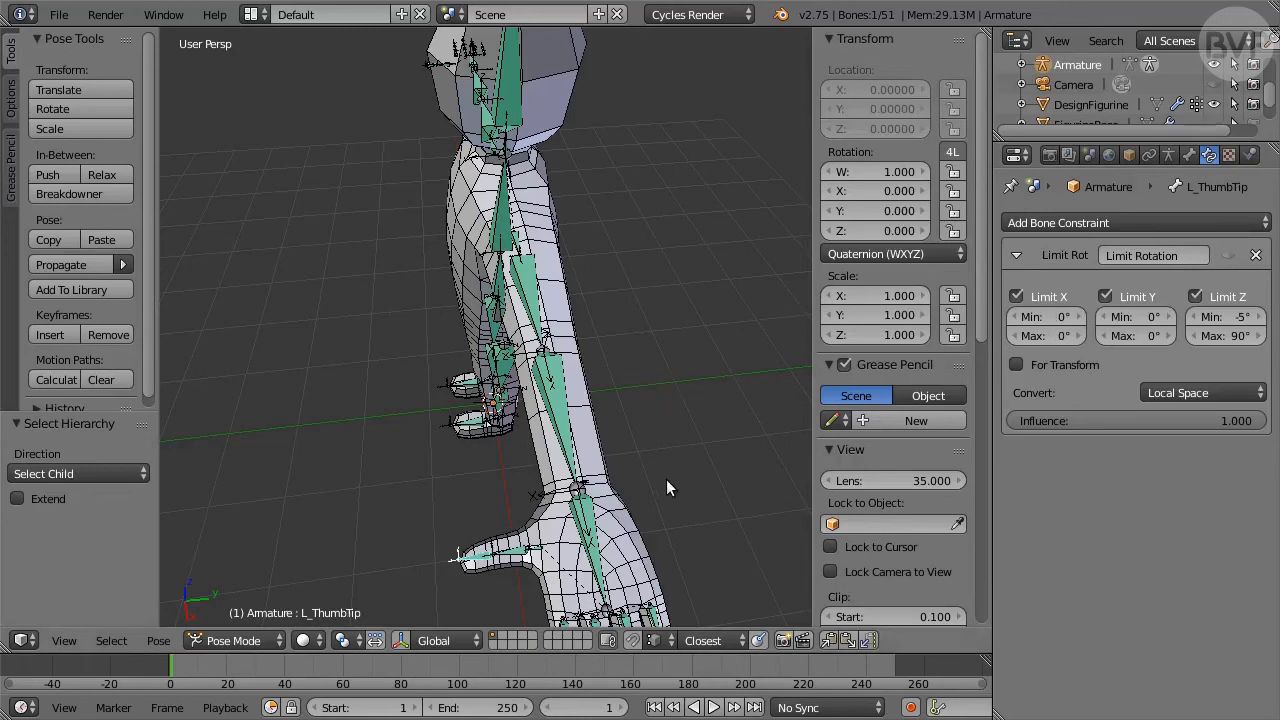
shift+middle_drag(666, 479, 648, 421)
right_click(545, 467)
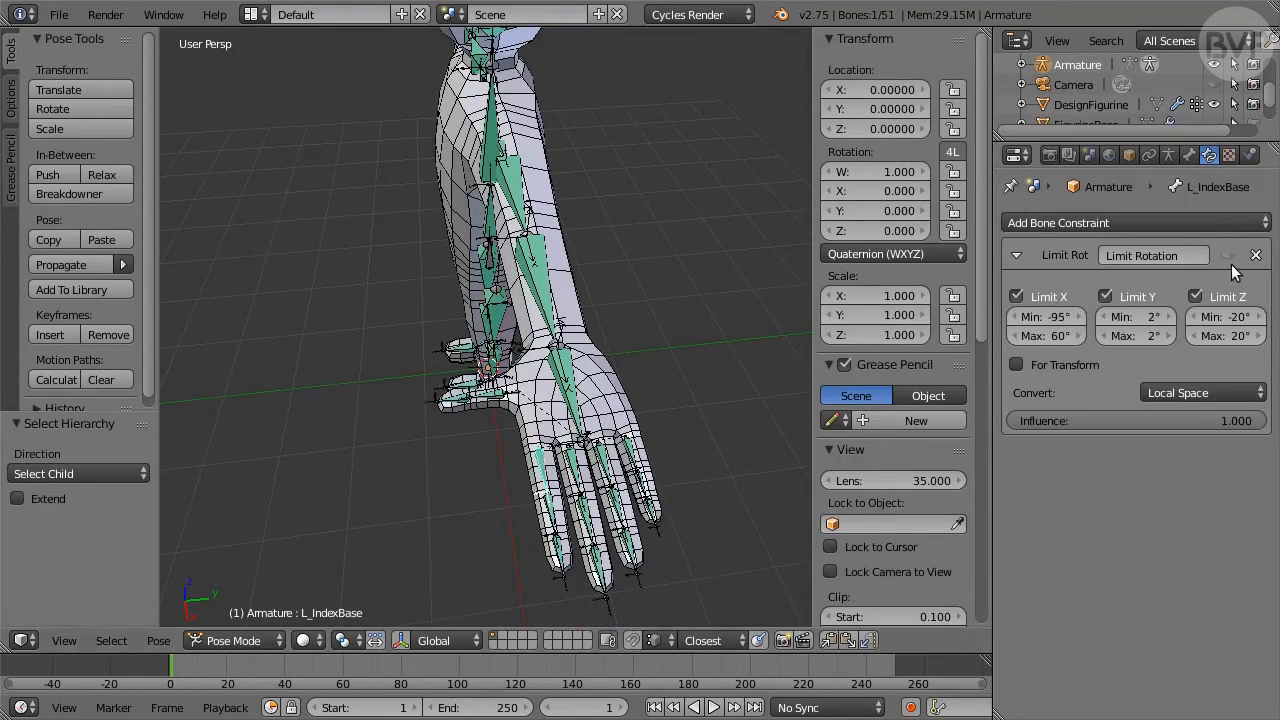
right_click(604, 453)
right_click(625, 448)
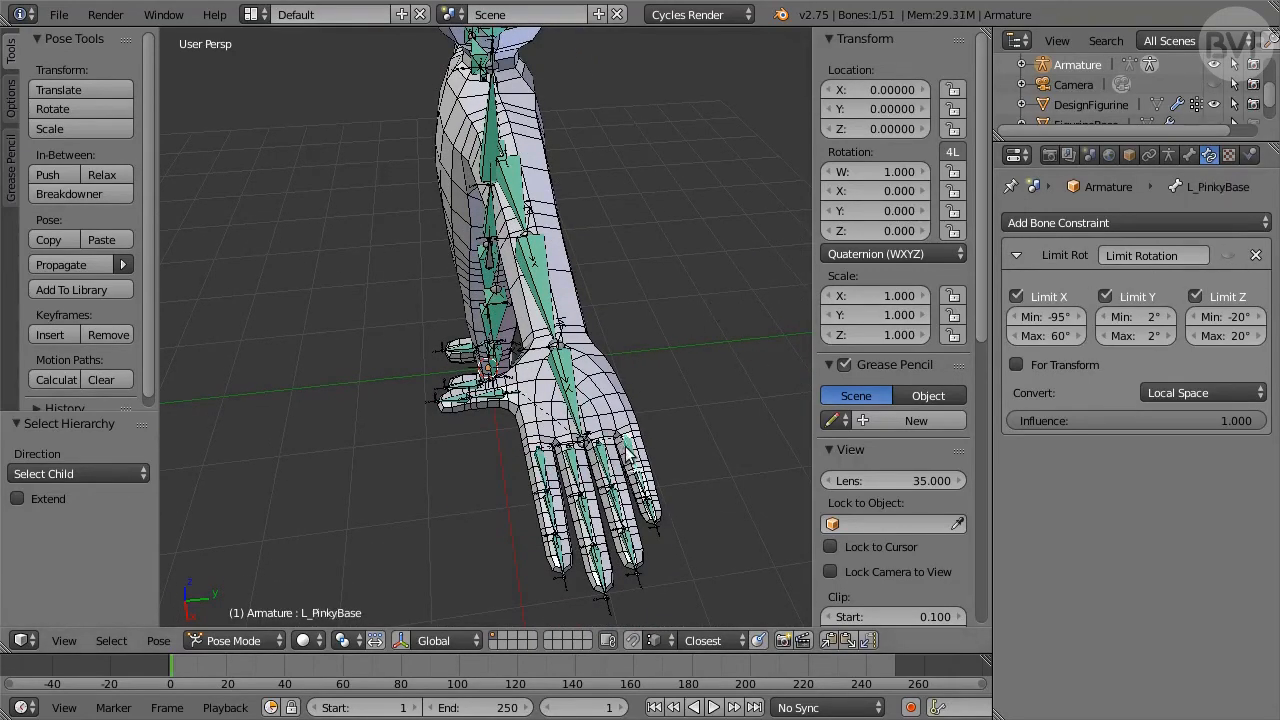
right_click(611, 497)
right_click(586, 516)
right_click(576, 463)
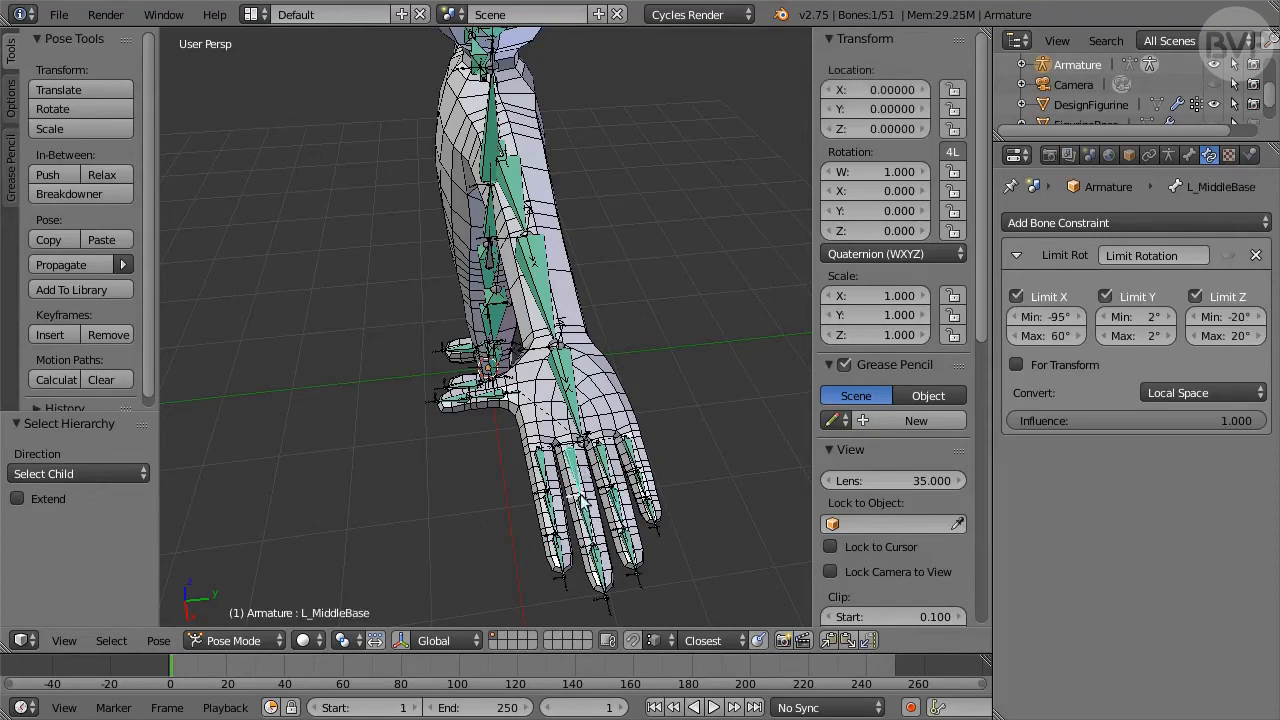
right_click(588, 516)
- Examine the inverse kinematics limits and stiffness of the left forearm, upper arm and shoulder bones
right_click(543, 298)
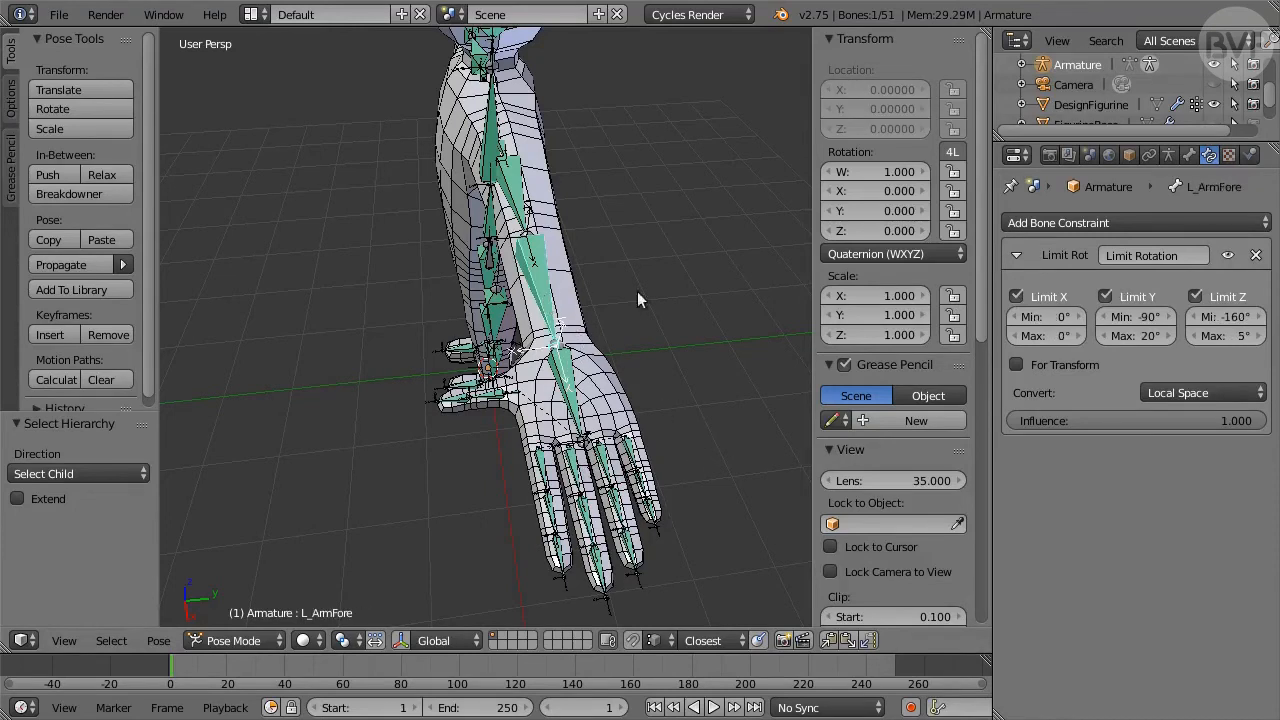
click(1189, 155)
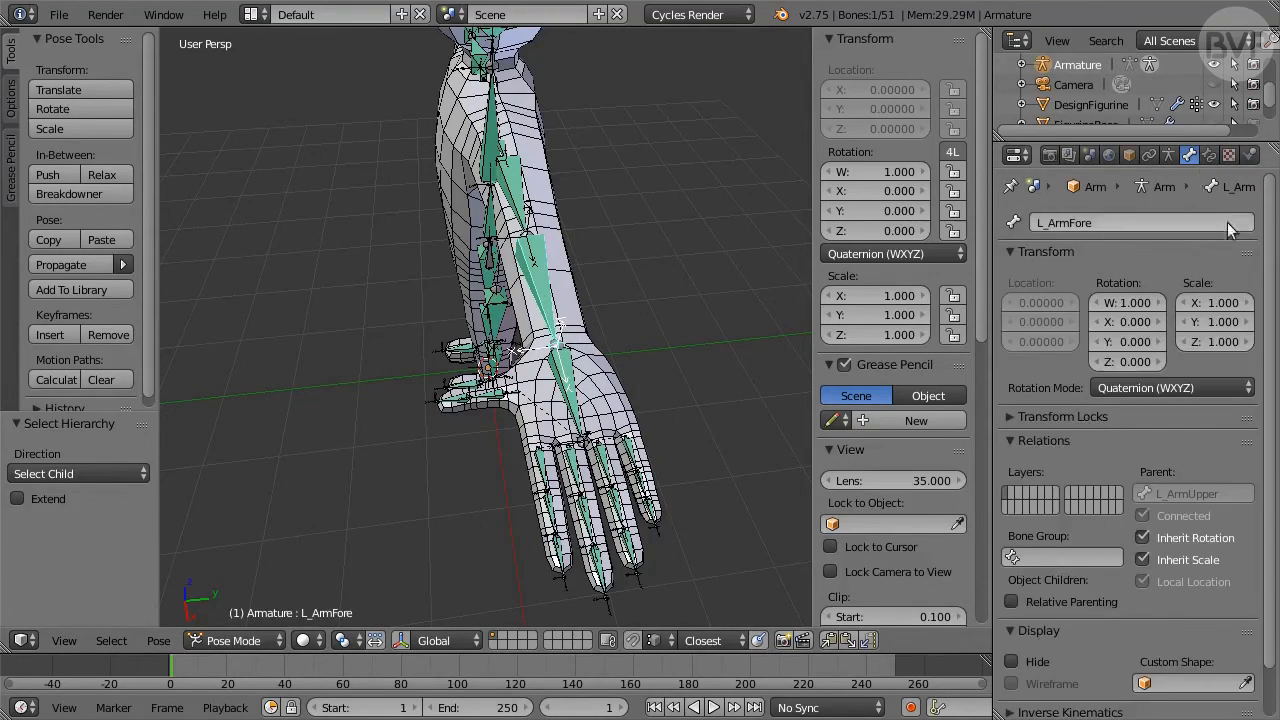
drag(1268, 248, 1267, 284)
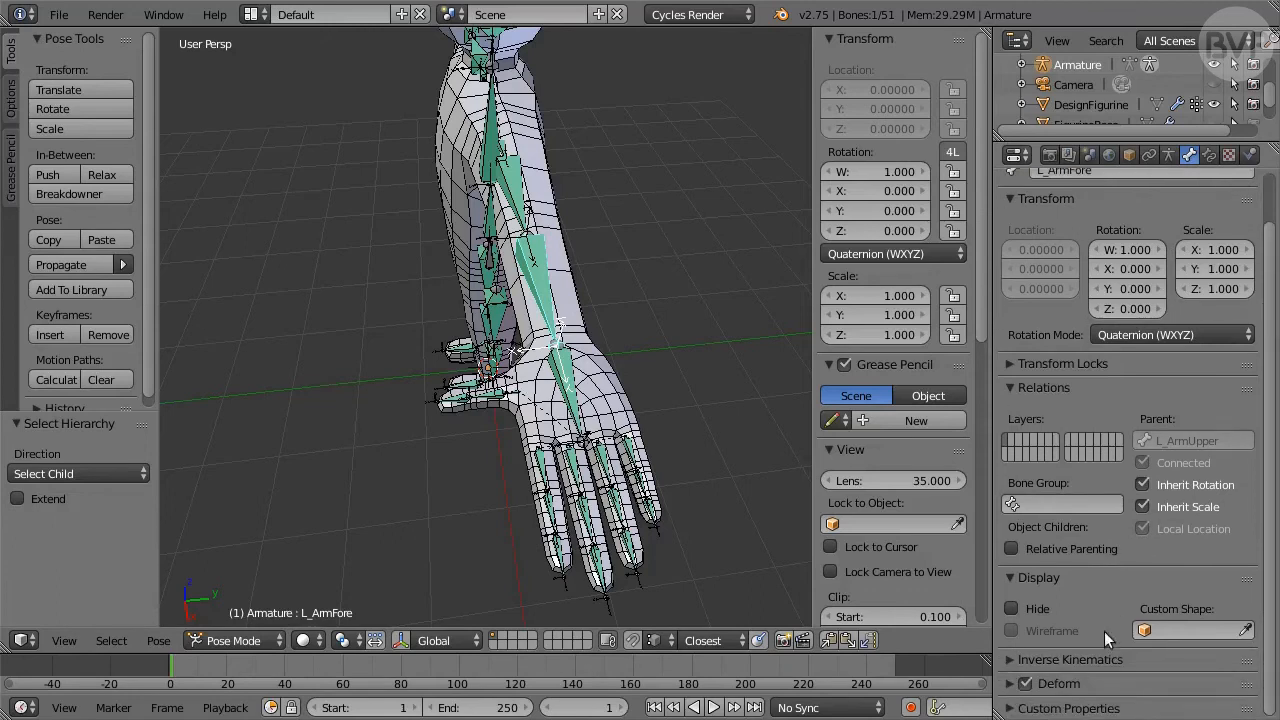
scroll(1112, 540, down, 5)
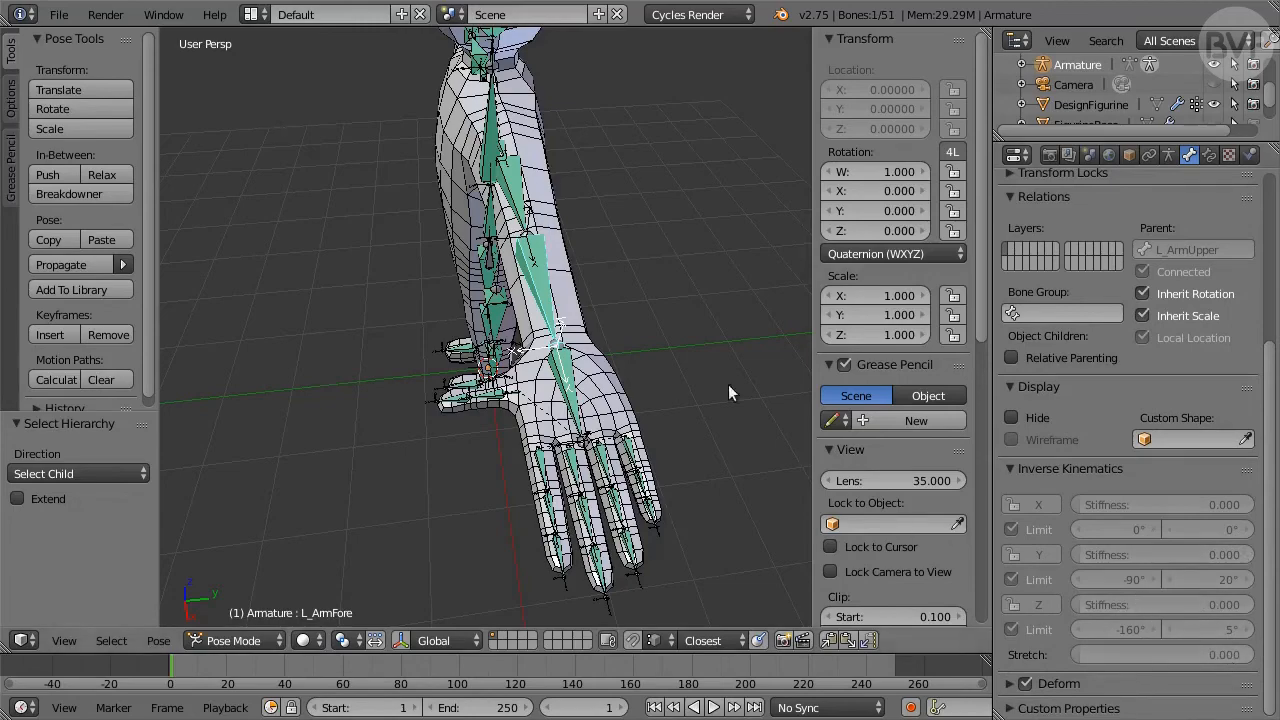
middle_drag(540, 238, 627, 233)
key(bracketleft)
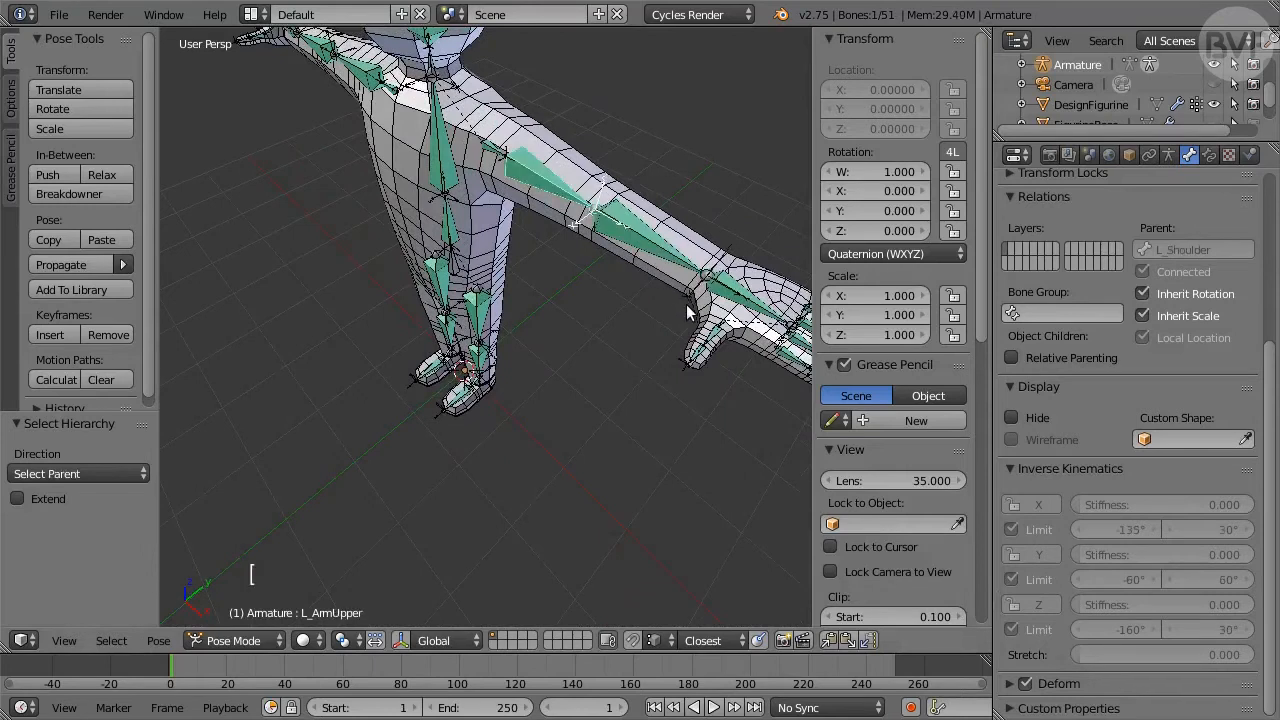
key(bracketleft)
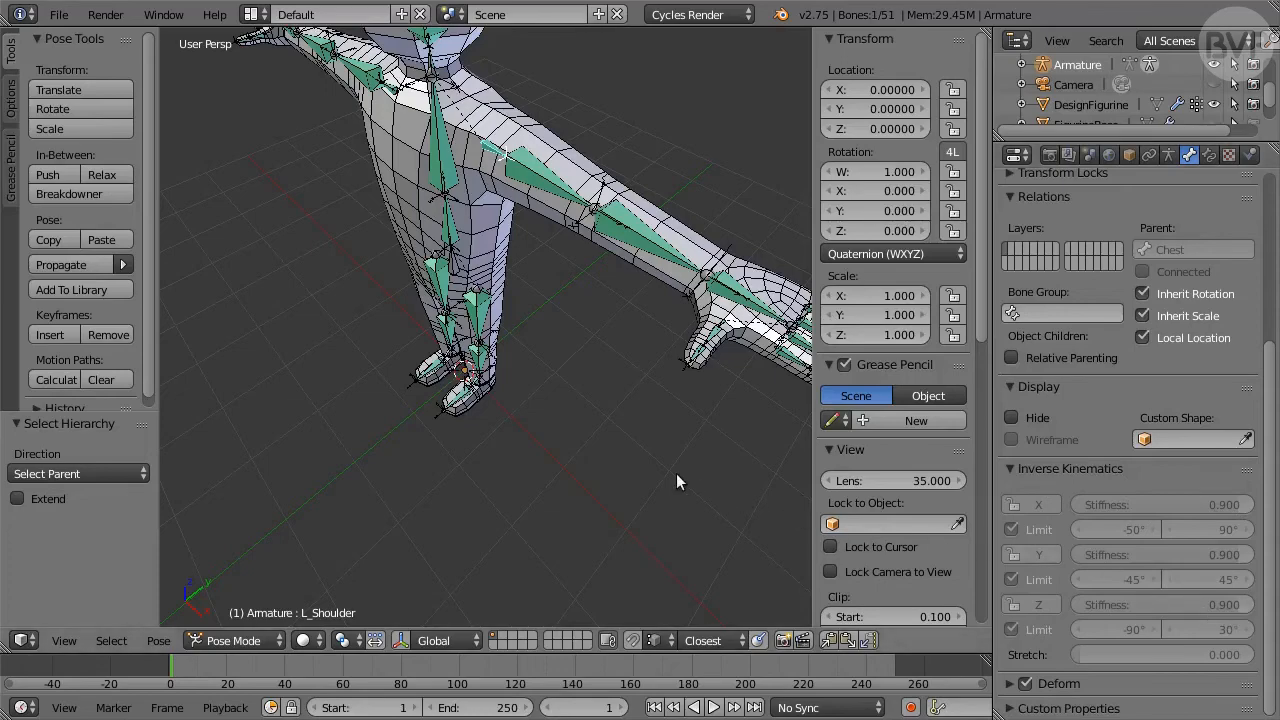
- Set the inverse kinematics X stiffness of the left foot's ankle bone to 0.500
middle_drag(586, 474, 510, 267)
scroll(560, 463, up, 4)
right_click(490, 541)
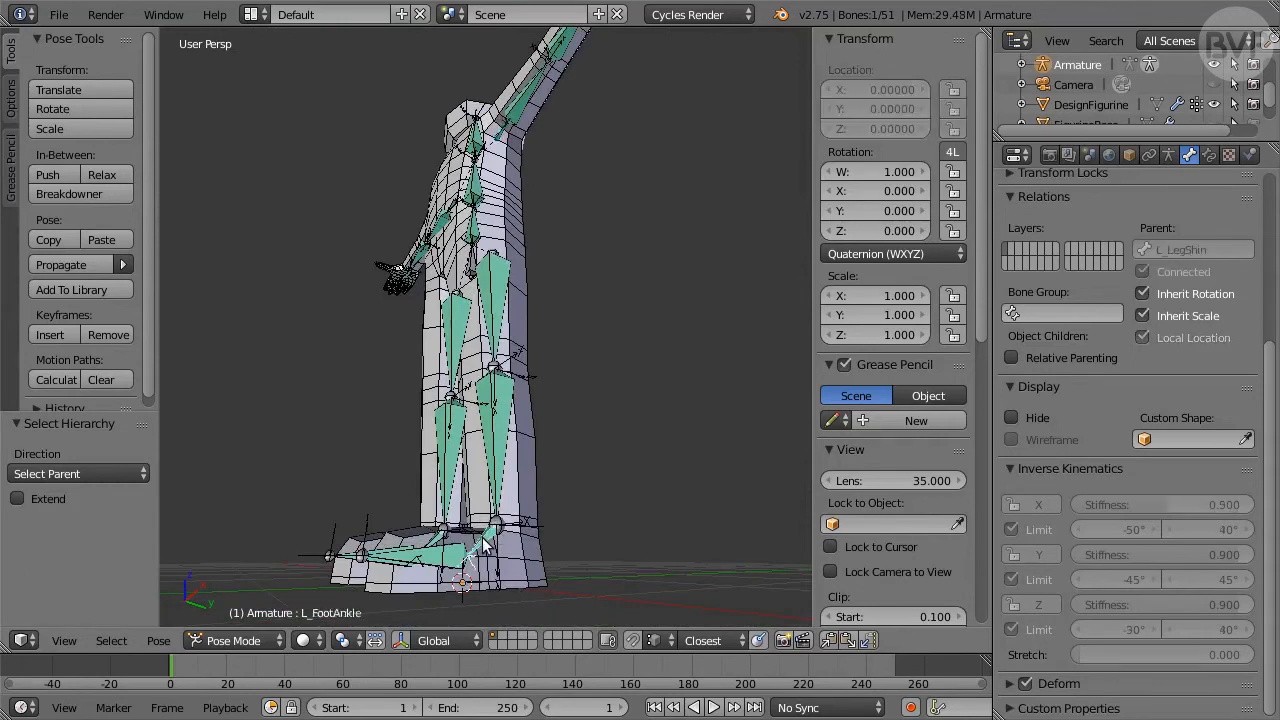
drag(1221, 505, 1148, 510)
- Select the right hand bone together with all of its thumb and finger bones in top view
middle_drag(336, 332, 520, 394)
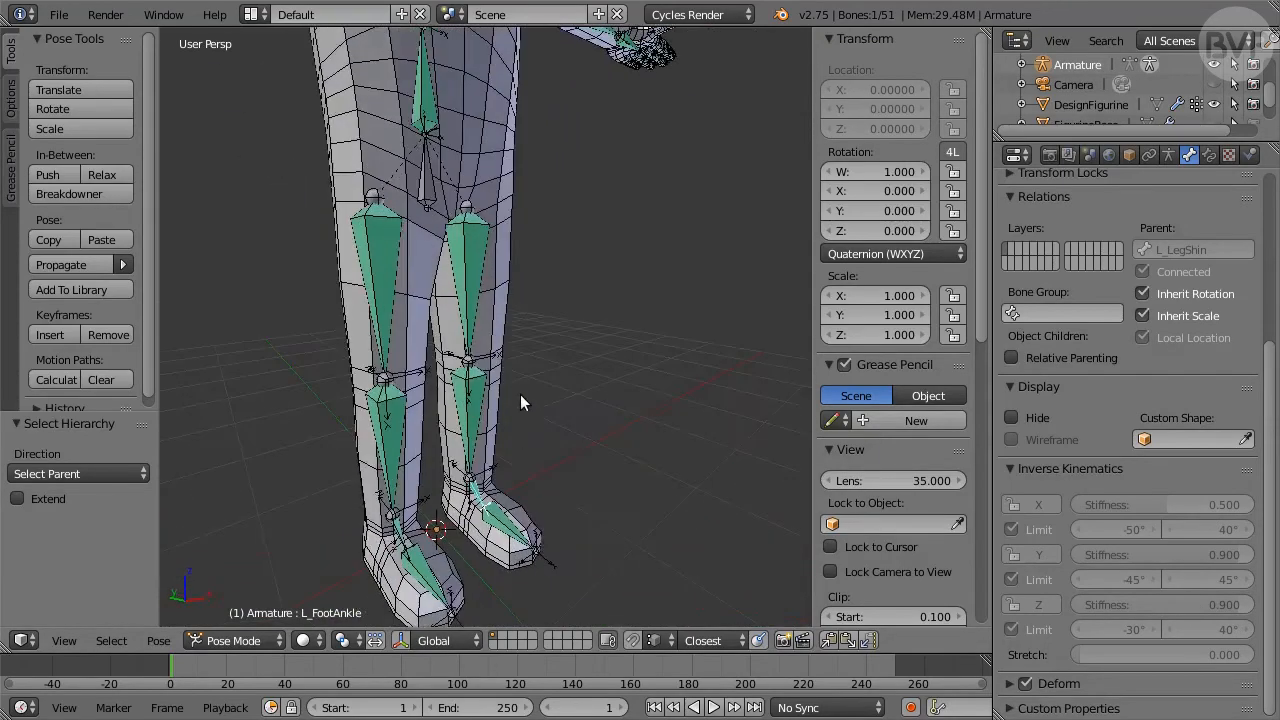
scroll(520, 394, down, 2)
shift+middle_drag(339, 244, 422, 378)
middle_drag(370, 368, 360, 462)
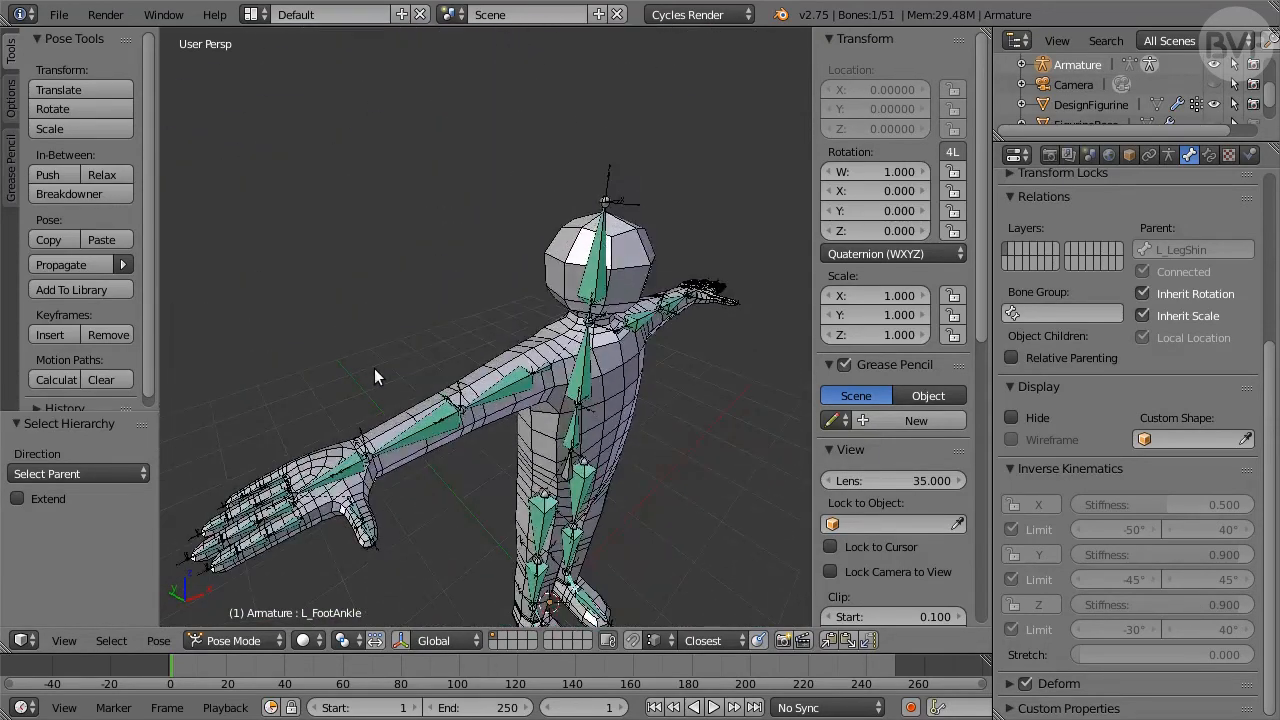
right_click(360, 462)
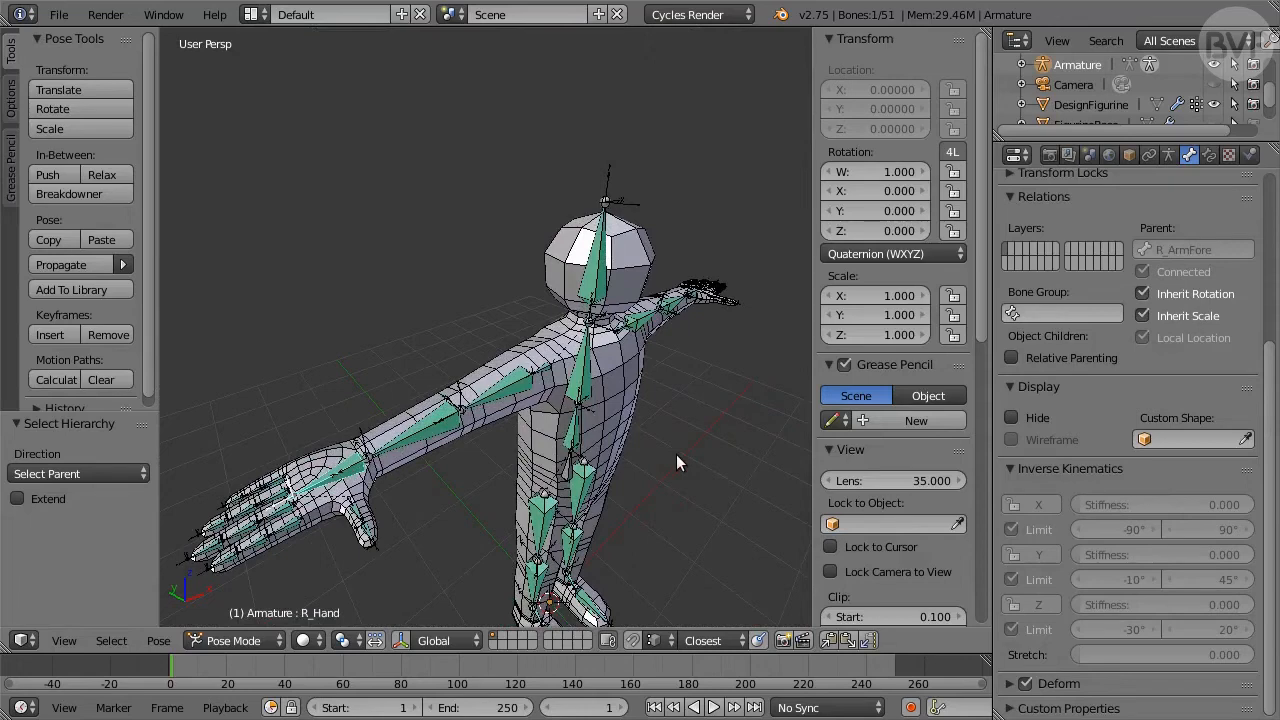
key(KP_7)
shift+middle_drag(337, 508, 494, 395)
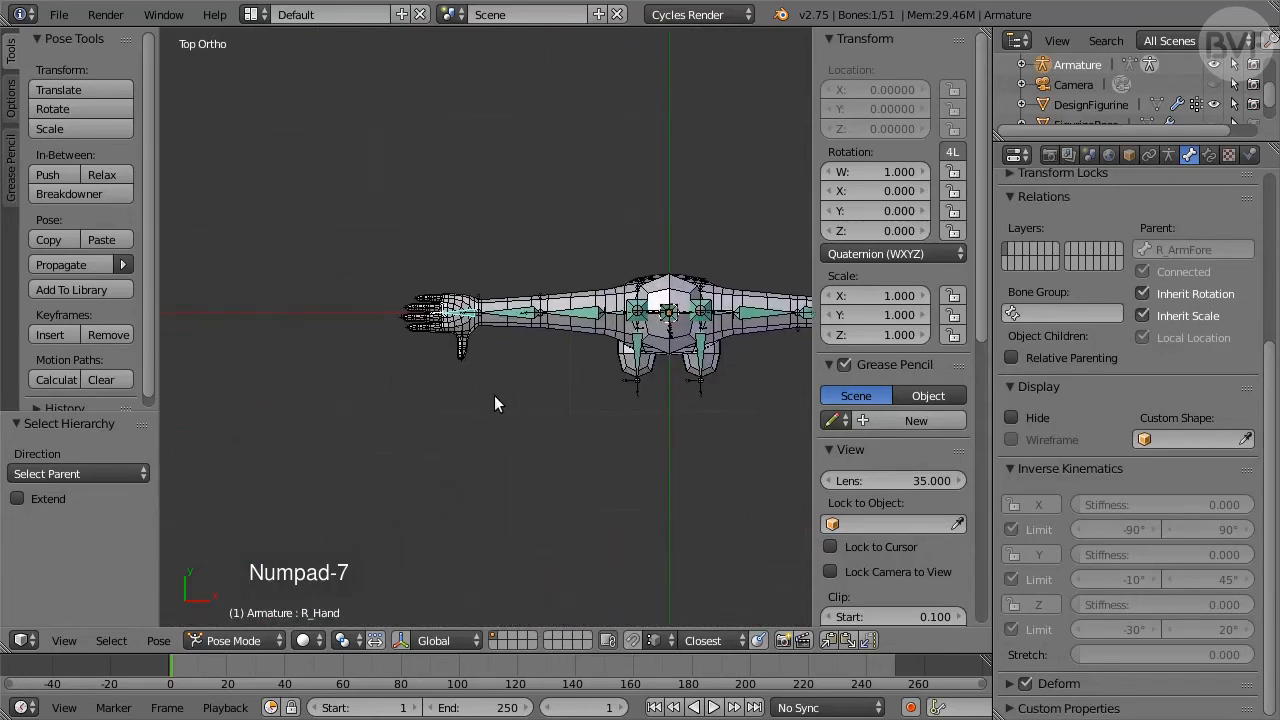
scroll(440, 420, up, 8)
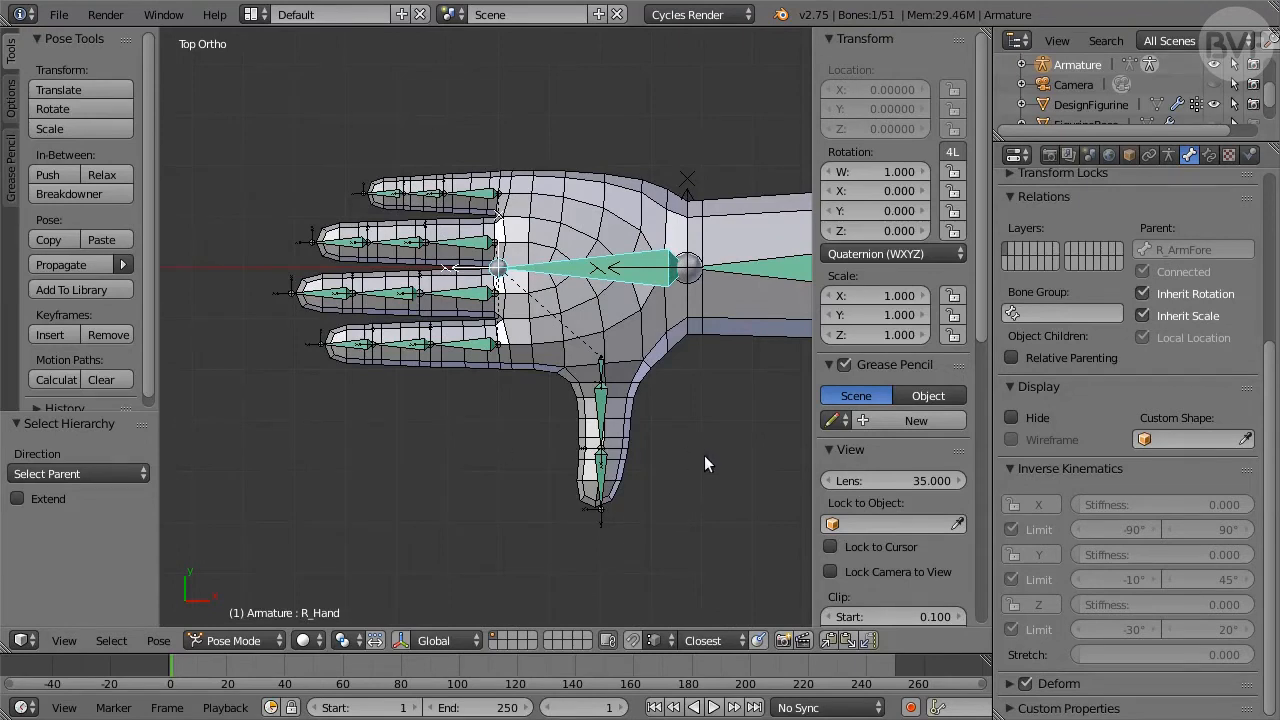
key(b)
drag(702, 590, 542, 347)
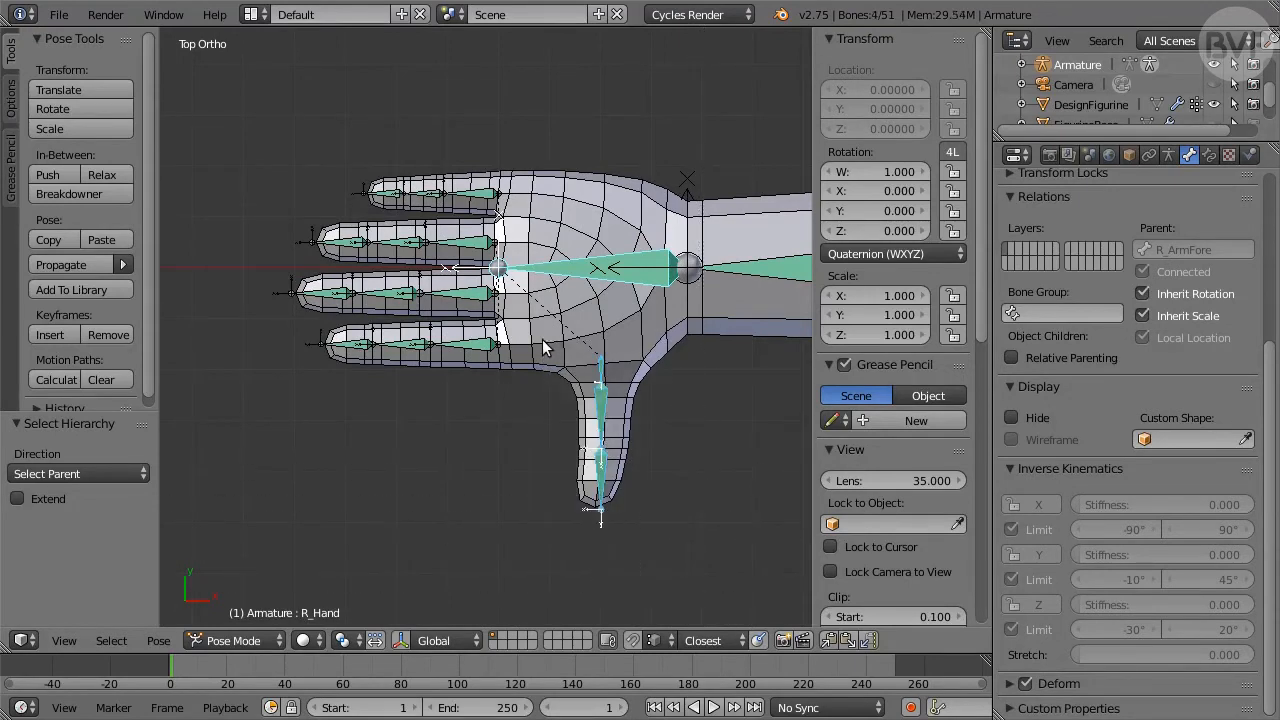
key(b)
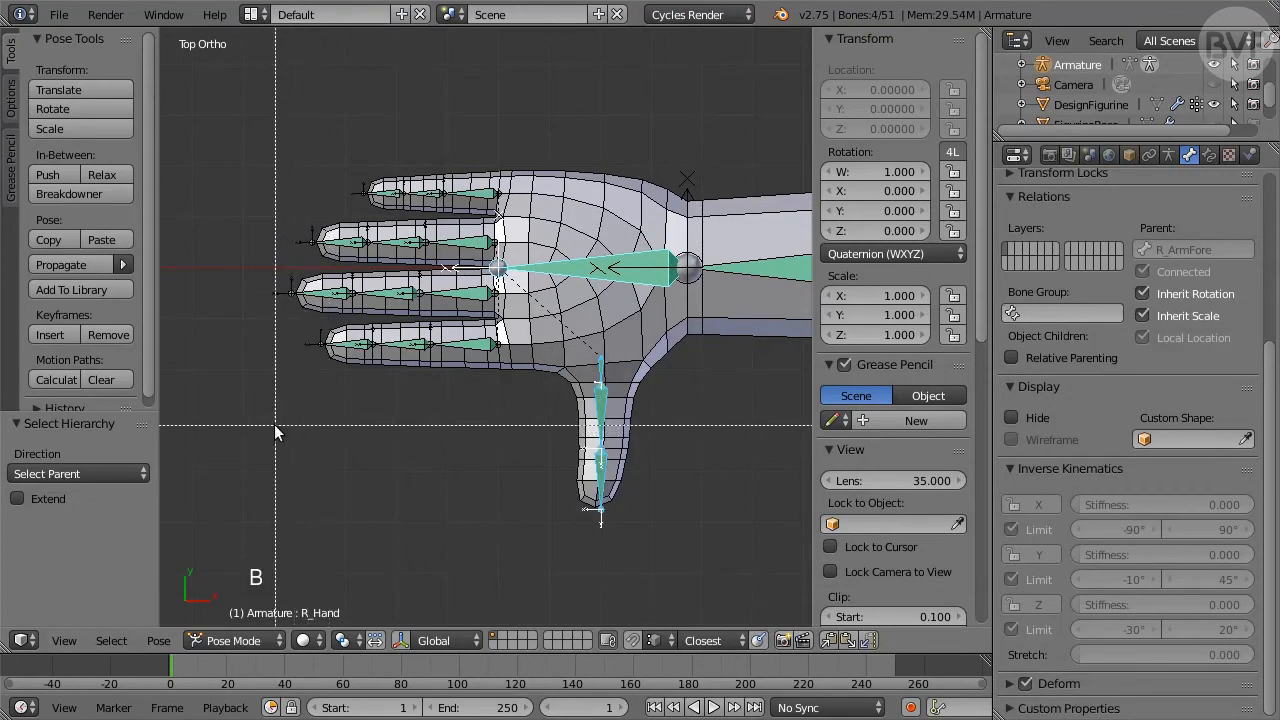
drag(207, 446, 509, 127)
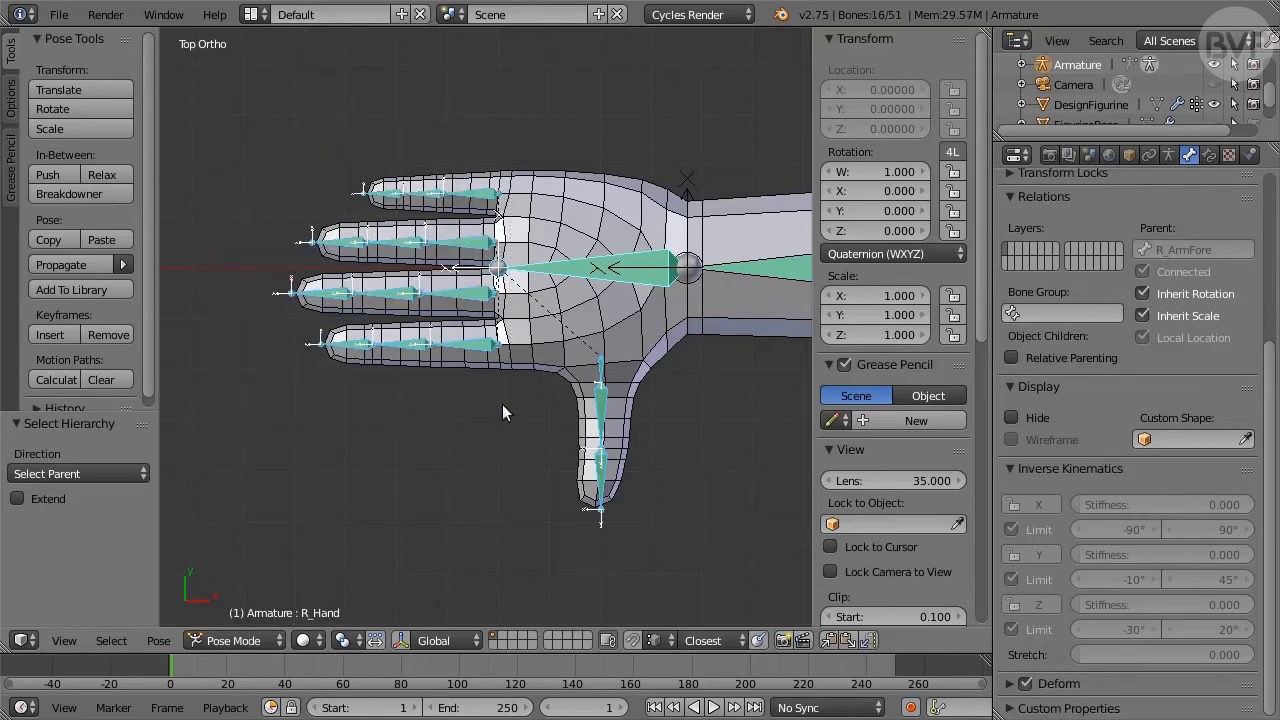
- Create a bone group named R_HandAndFingers and assign the selected right hand and finger bones to it
click(1168, 156)
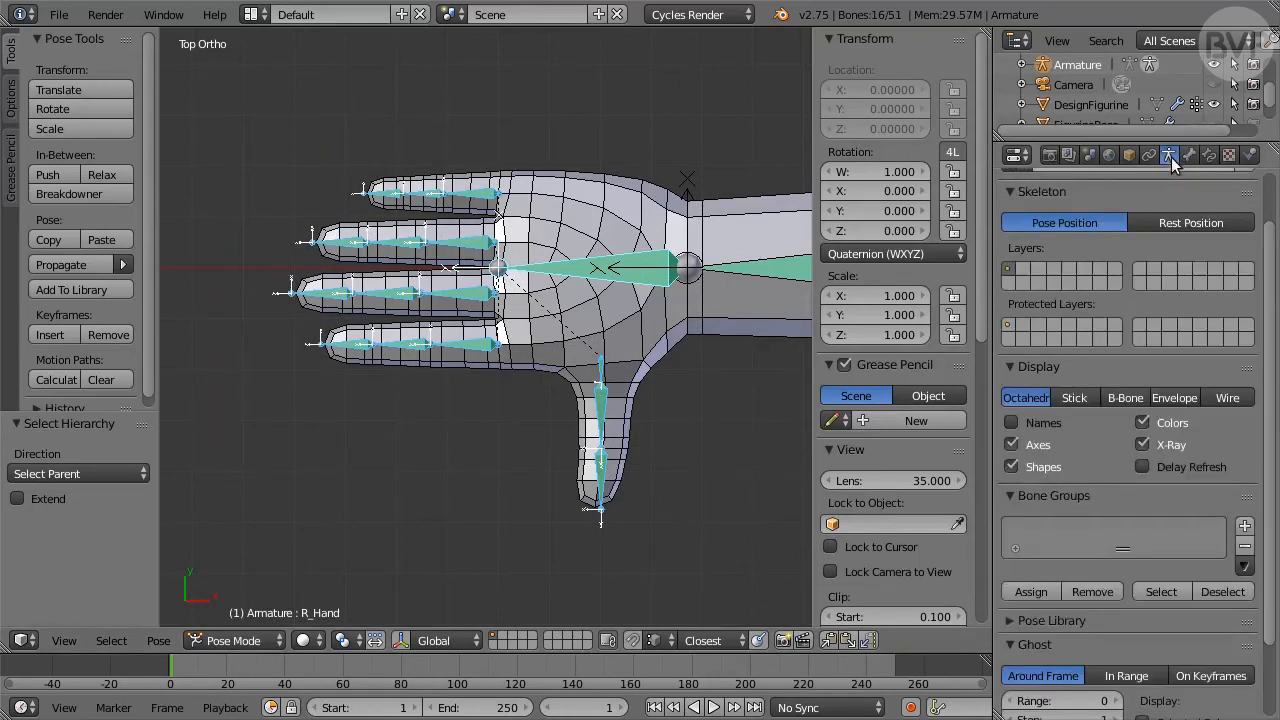
drag(1123, 546, 1123, 569)
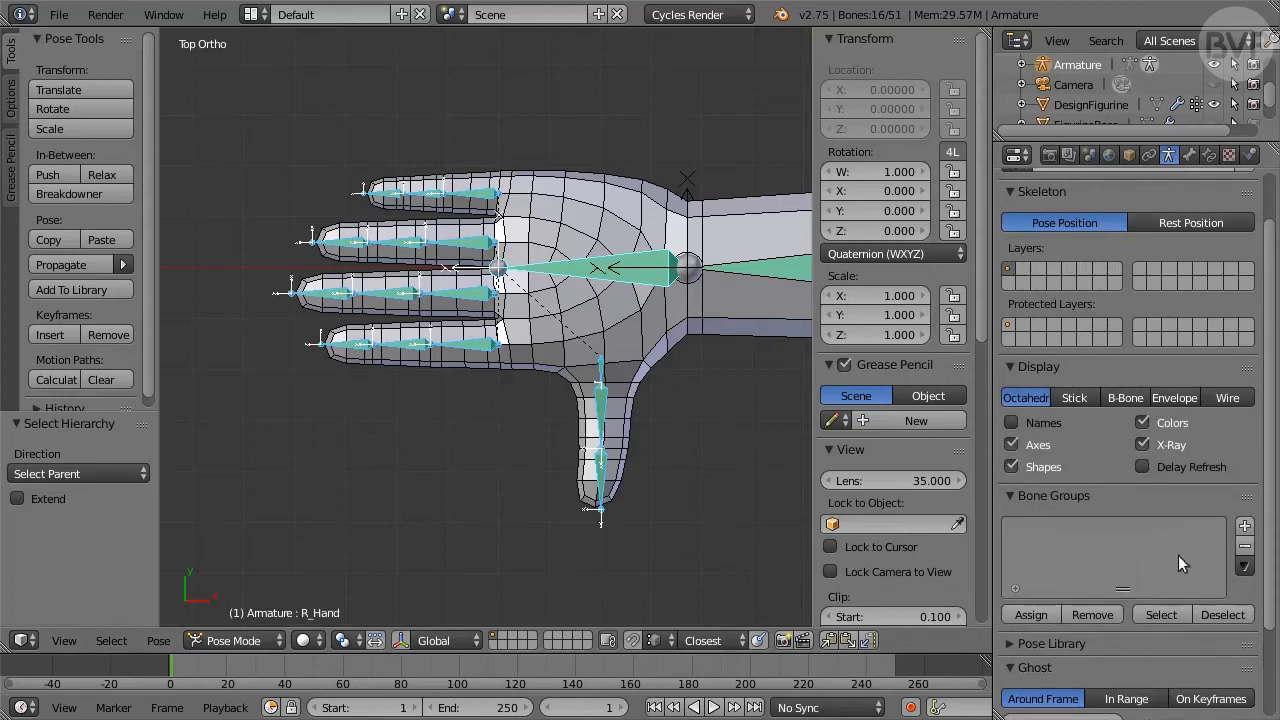
click(1245, 527)
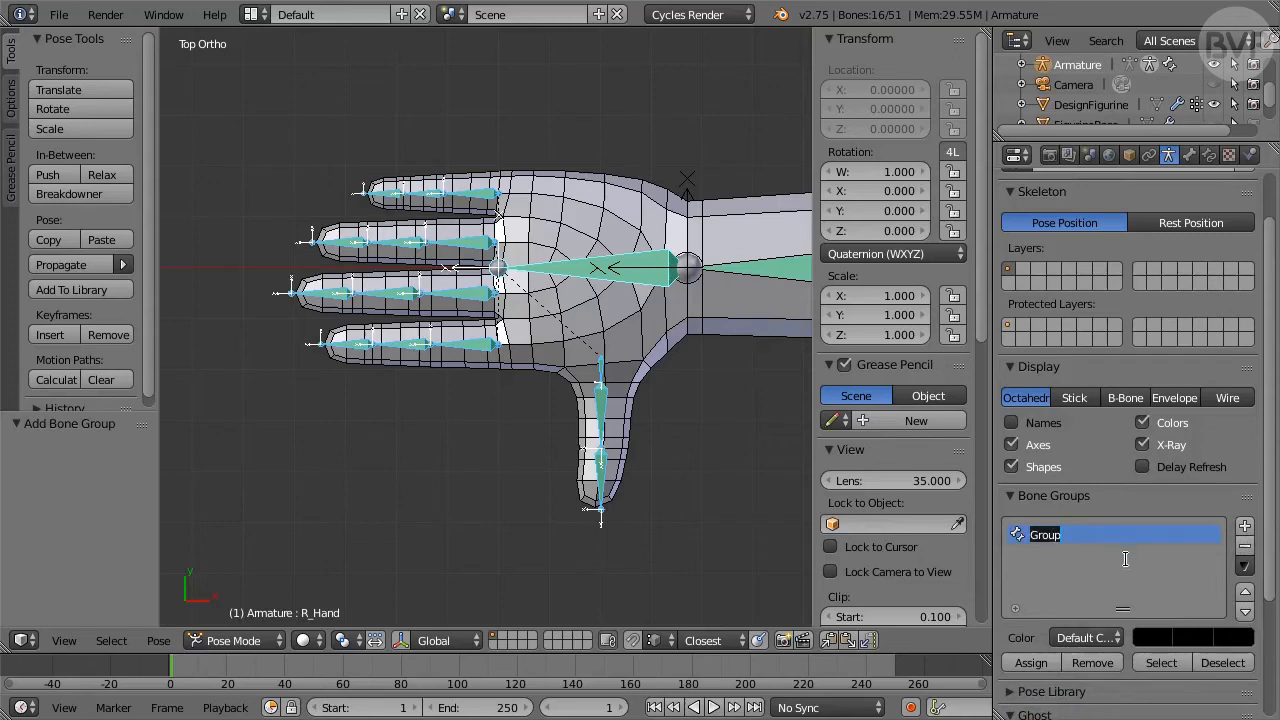
text(R_HandAndFingers)
click(1056, 657)
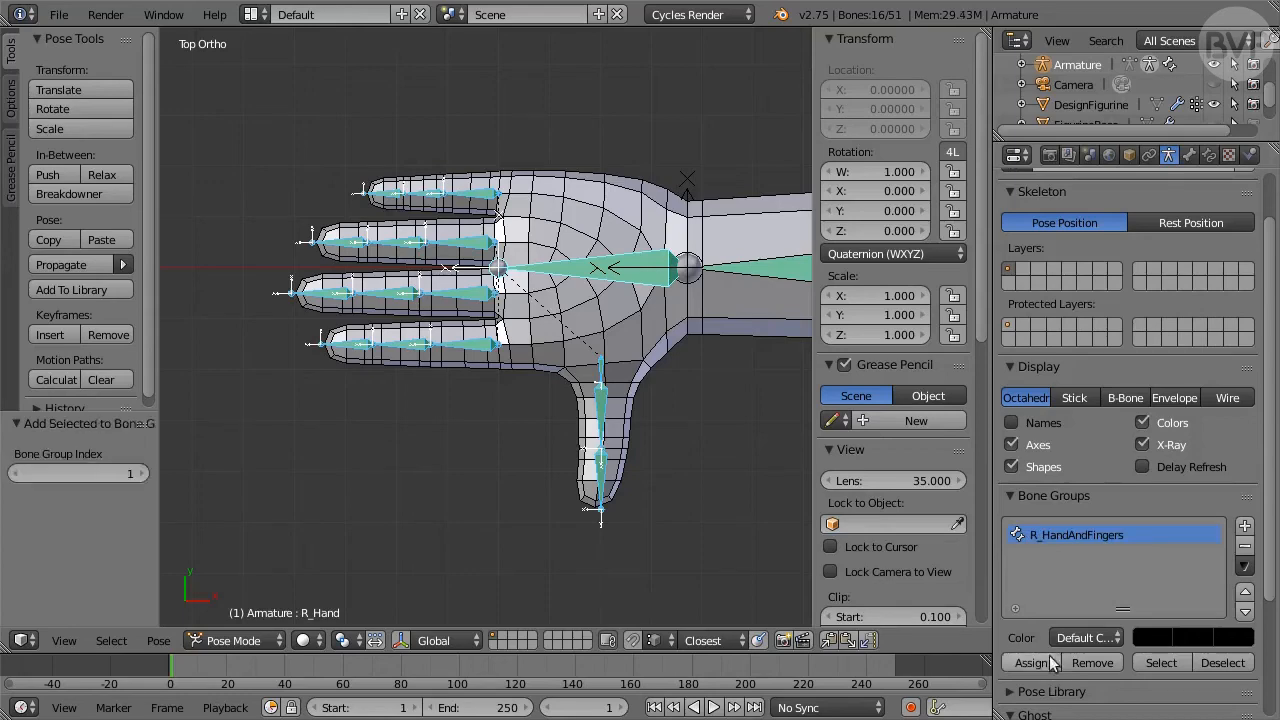
- Select the left hand bone together with all of its thumb and finger bones
scroll(645, 368, down, 8)
shift+middle_drag(773, 367, 572, 395)
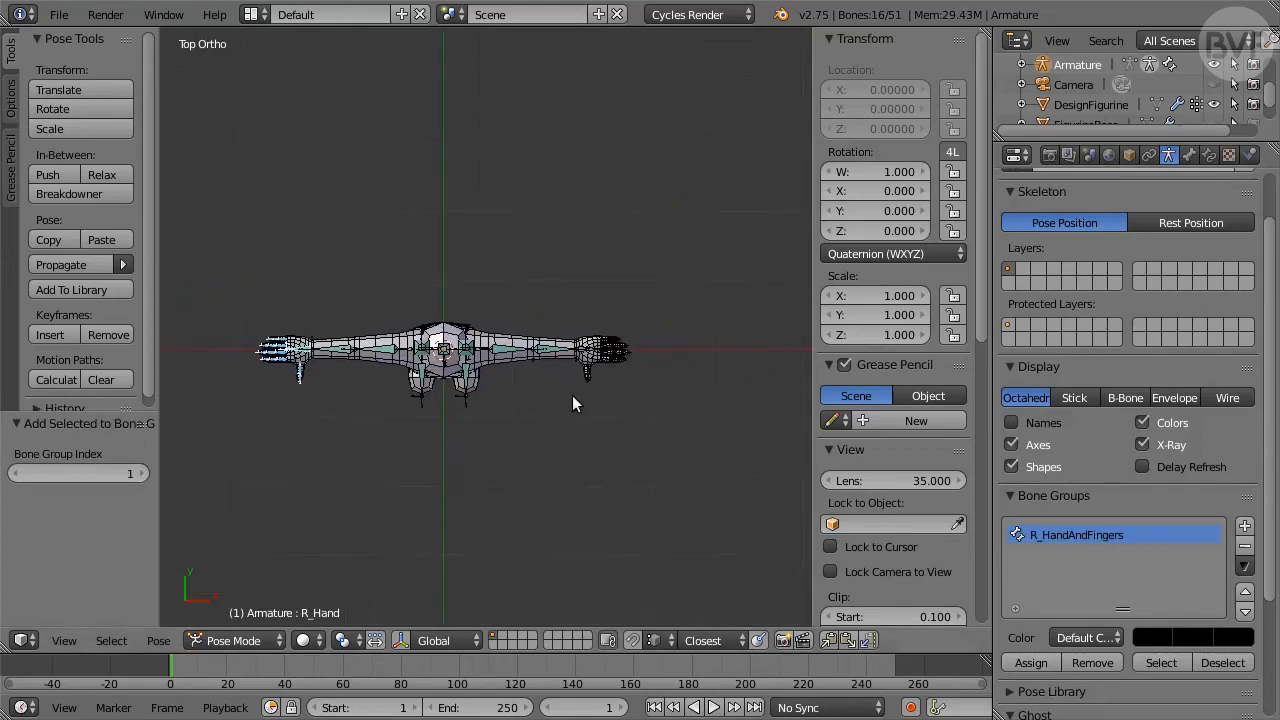
scroll(623, 397, up, 6)
shift+middle_drag(672, 449, 421, 406)
scroll(488, 406, up, 4)
shift+middle_drag(530, 416, 456, 412)
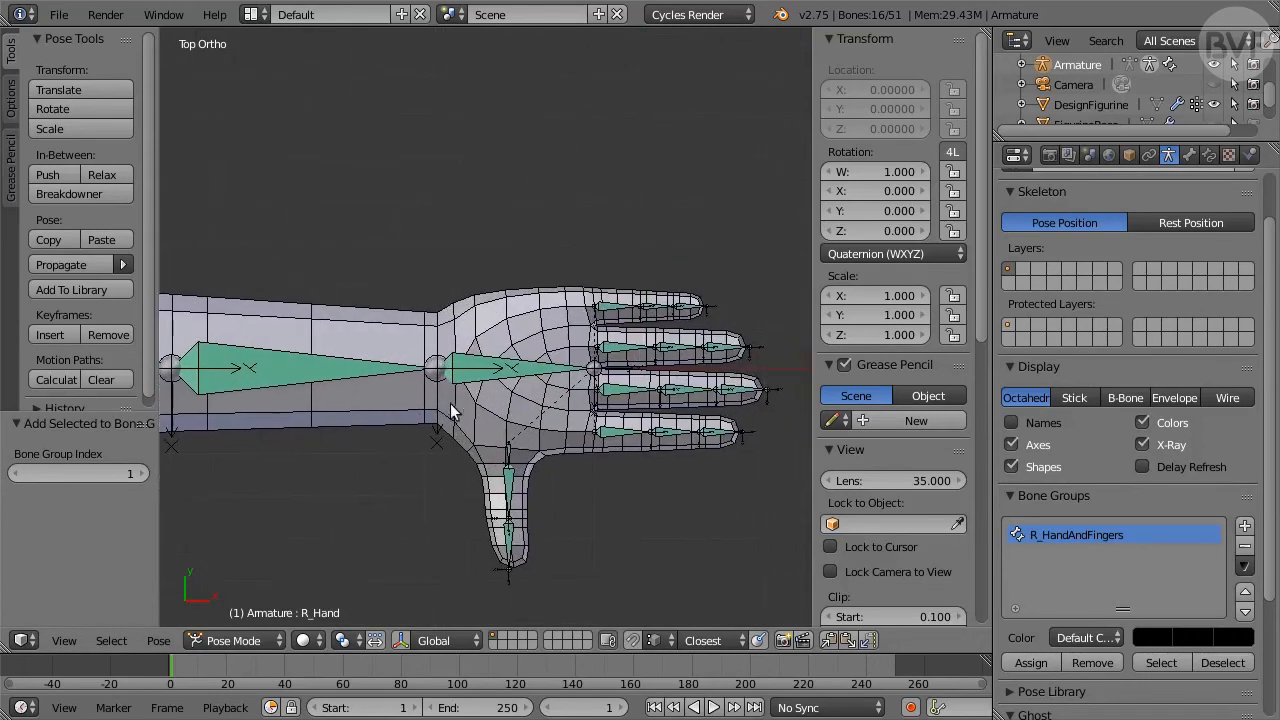
right_click(508, 364)
scroll(555, 435, up, 2)
shift+middle_drag(615, 480, 519, 378)
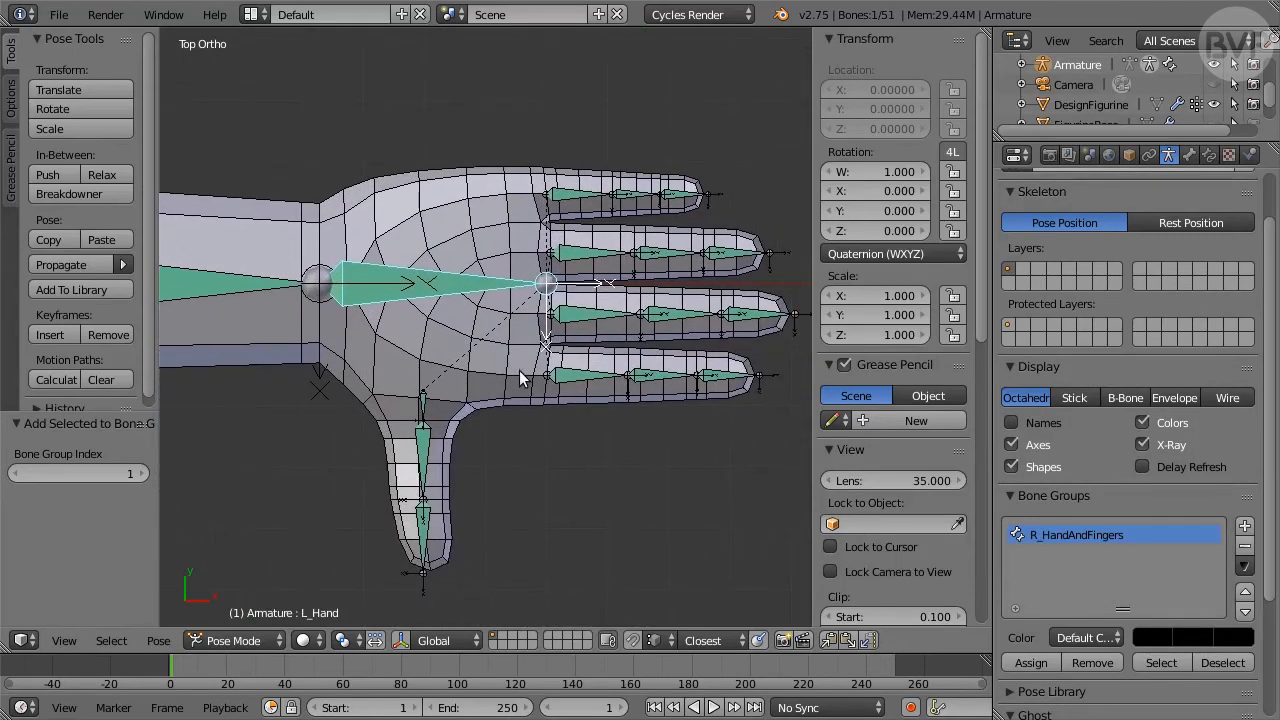
key(b)
drag(388, 588, 457, 388)
key(b)
drag(800, 446, 534, 158)
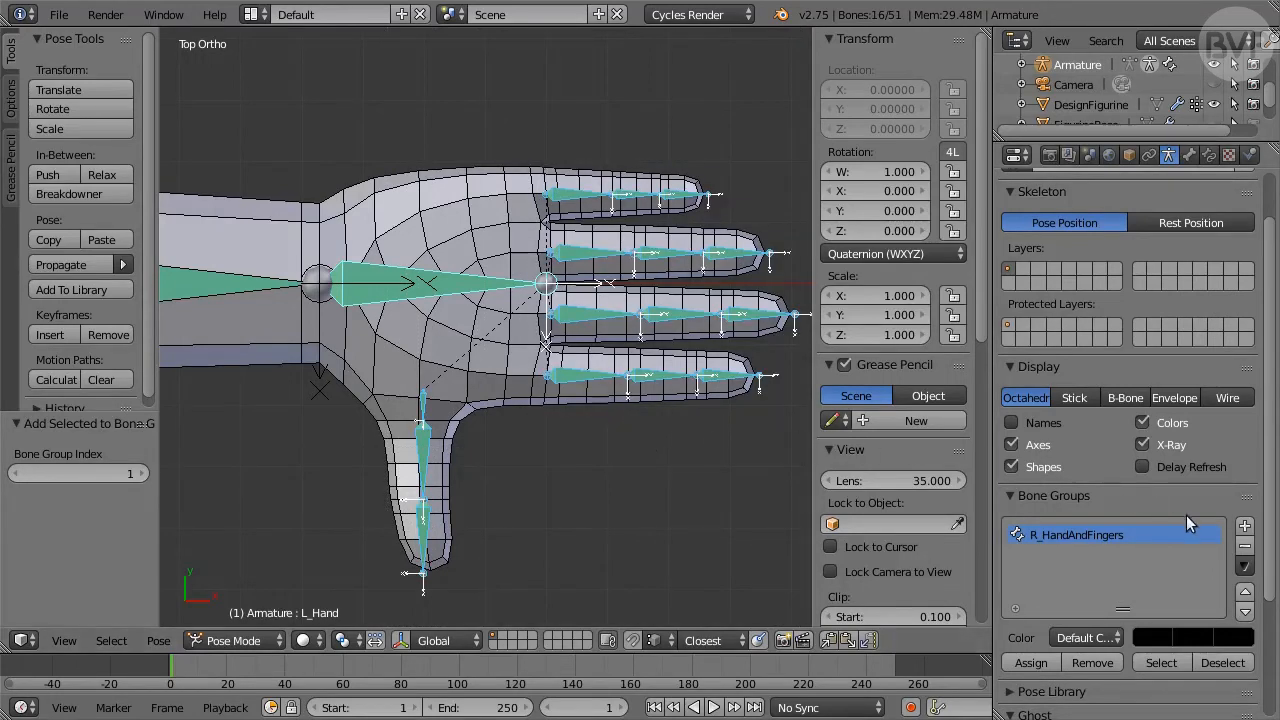
- Create a bone group named L_HandAndFingers and assign the selected left hand and finger bones to it
click(1245, 527)
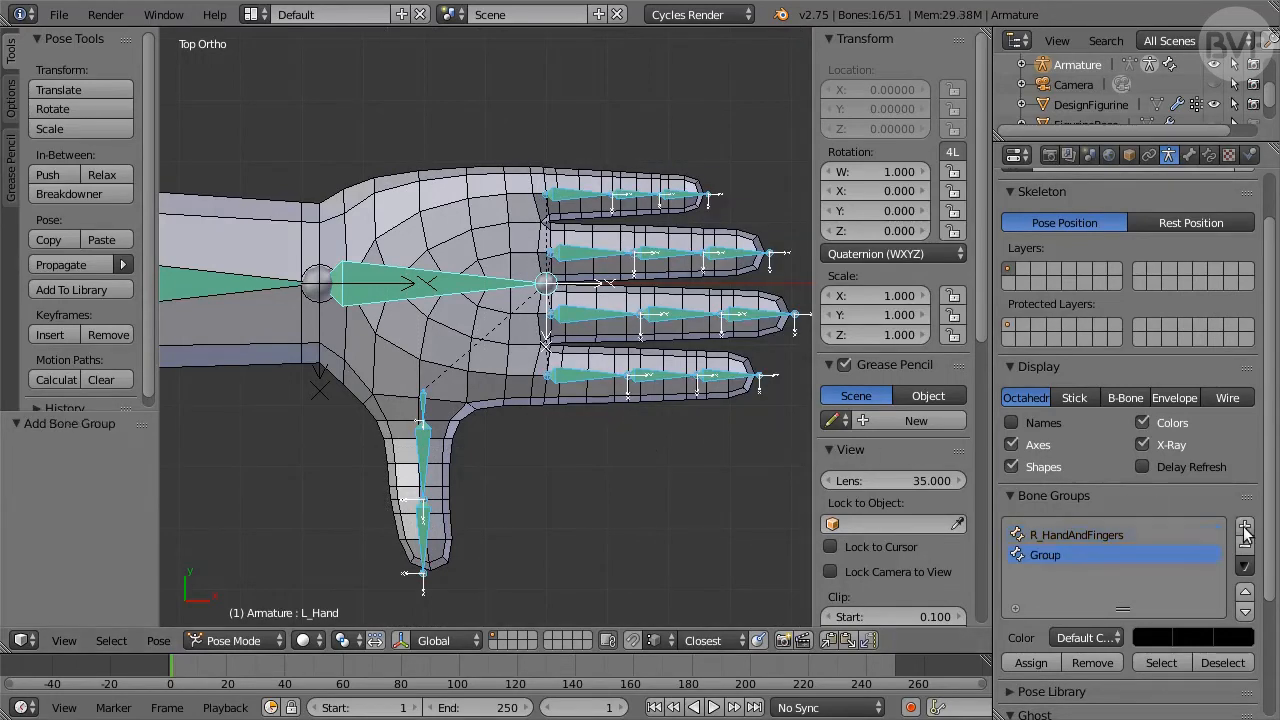
double_click(1040, 555)
text(L_HandAndFingers)
key(Return)
click(1040, 663)
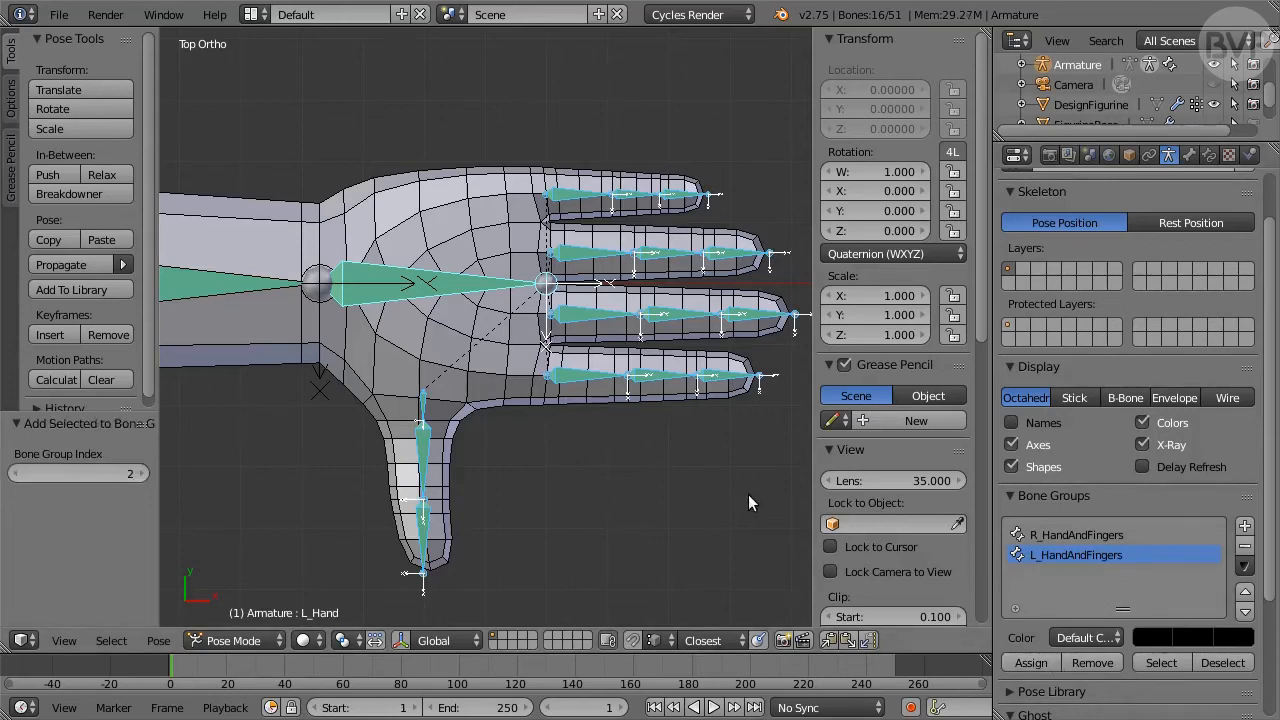
- Return to Object Mode and parent the DesignFigurine mesh to the Armature using Armature Deform With Empty Groups
click(268, 640)
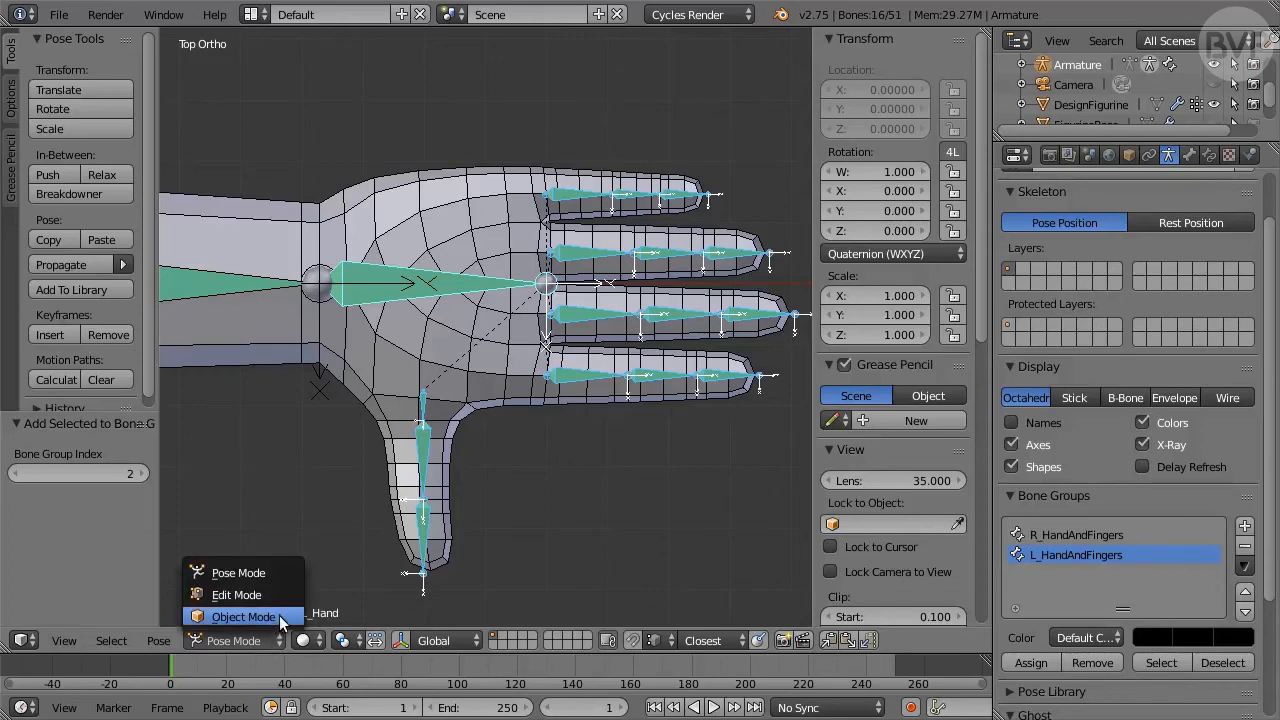
click(289, 615)
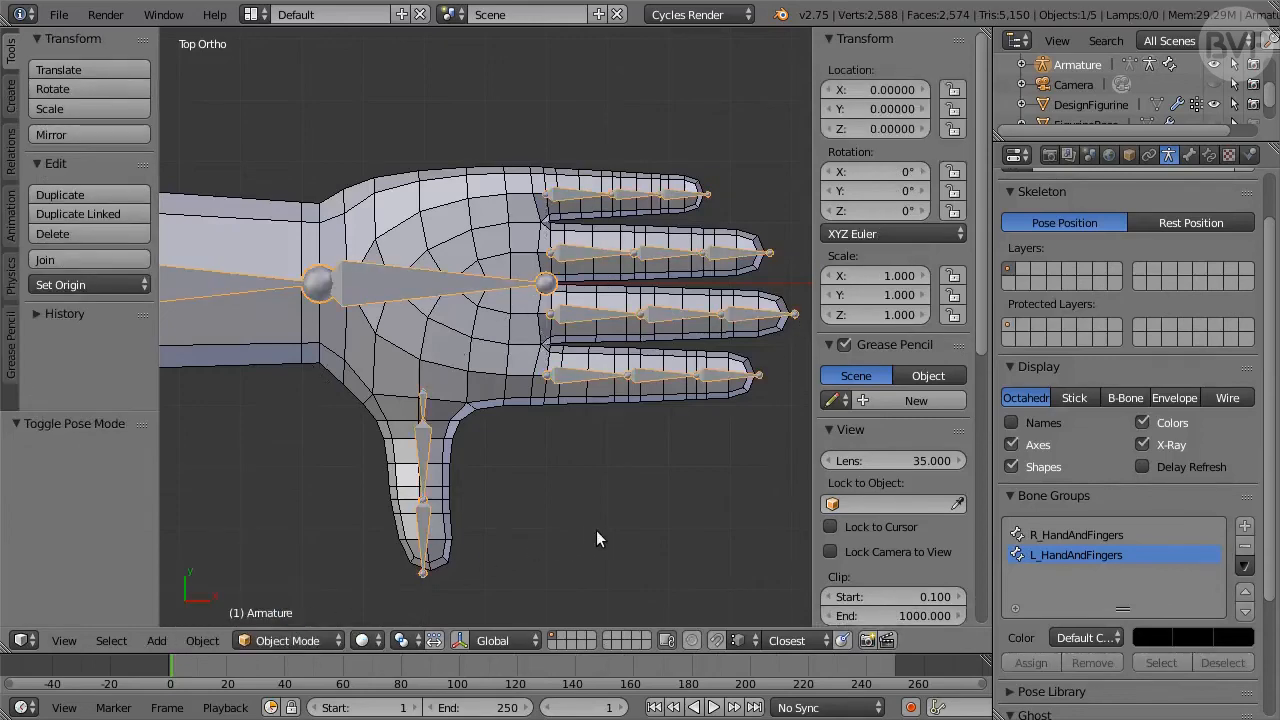
click(1076, 105)
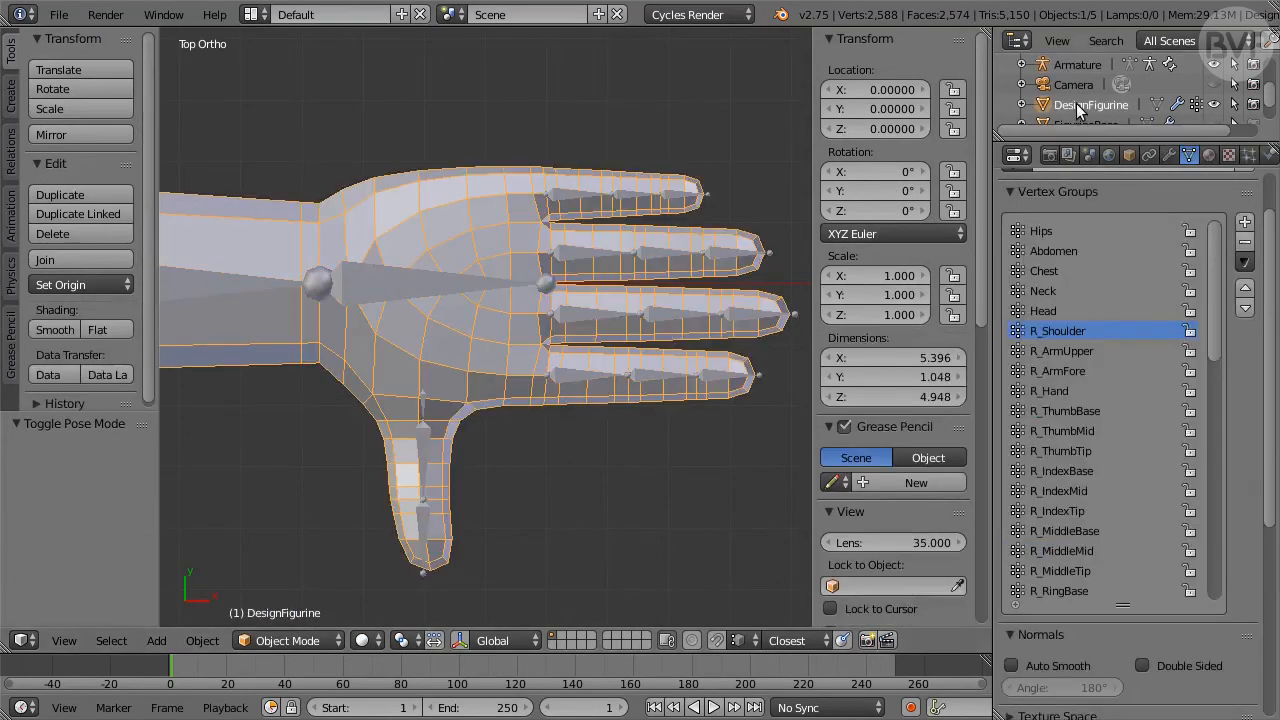
ctrl+click(1078, 64)
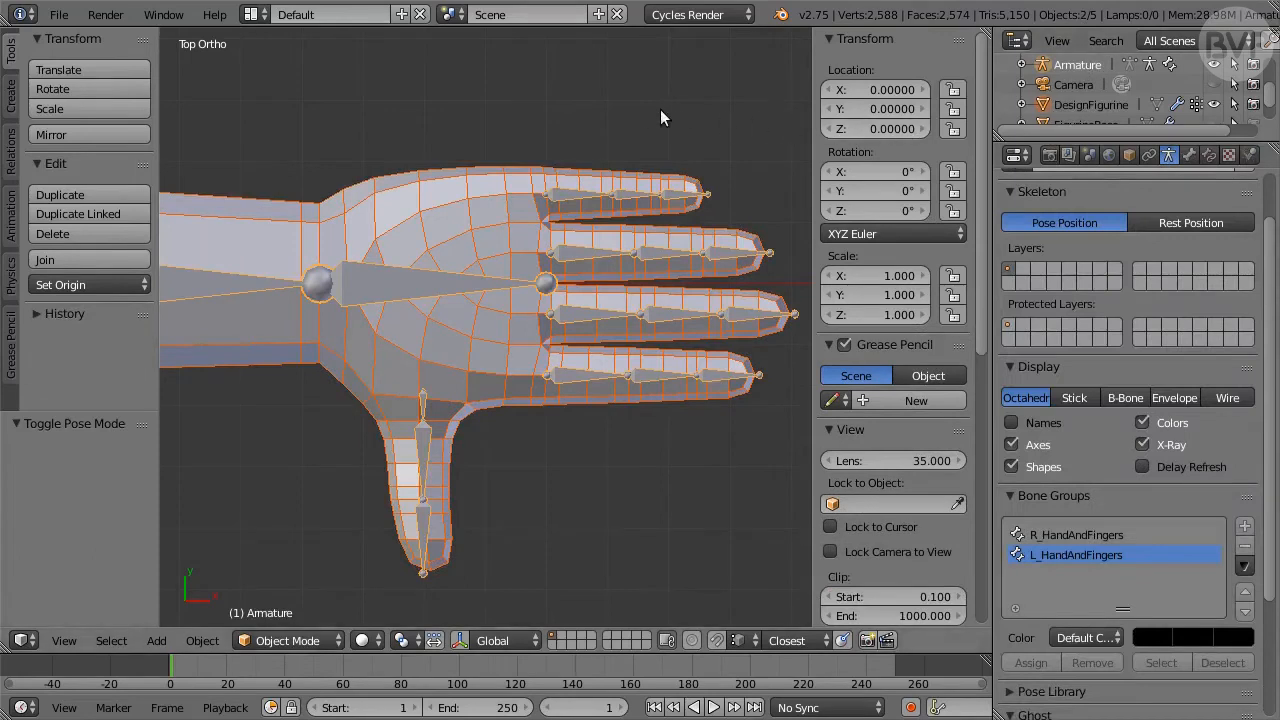
key(ctrl+p)
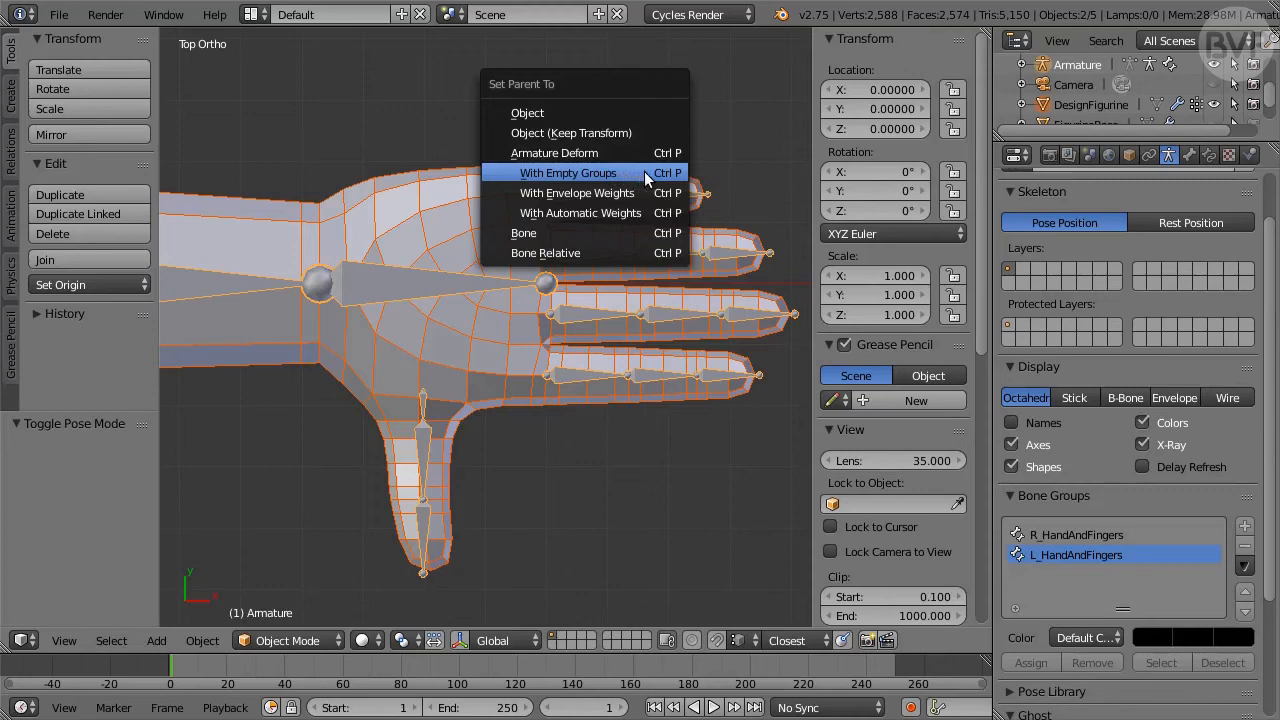
click(644, 171)
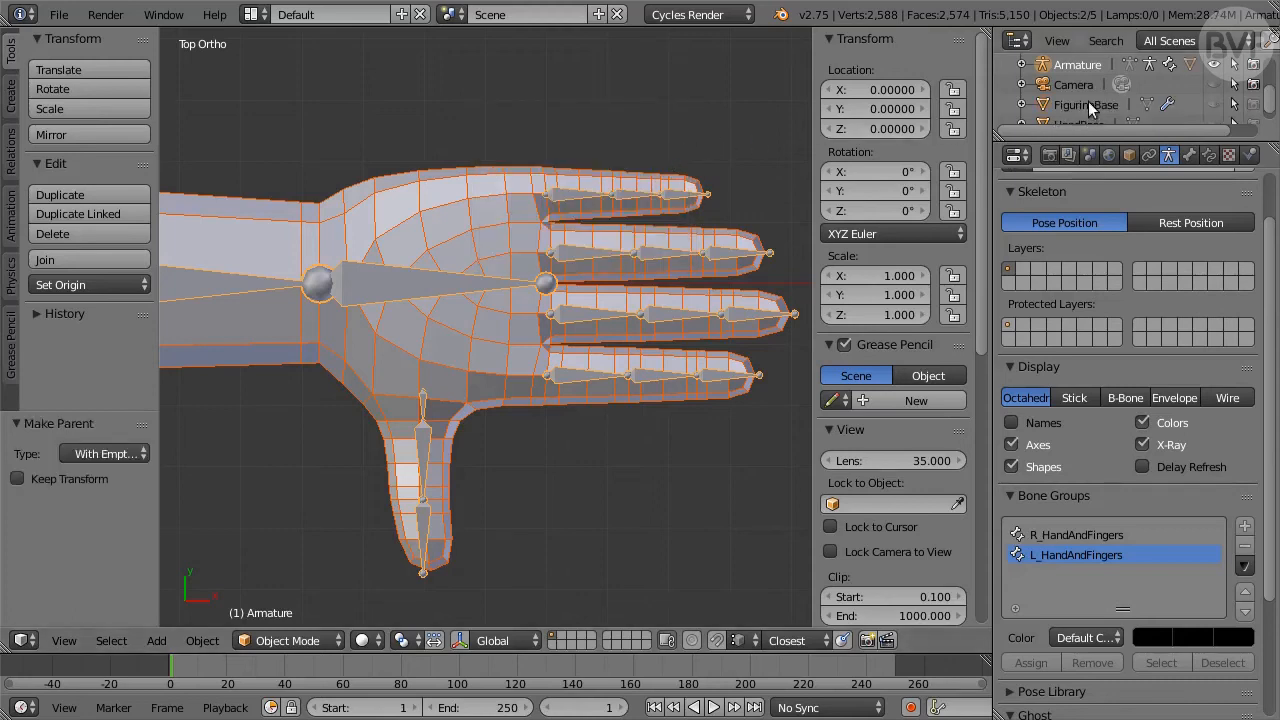
- Enable Preserve Volume in the Armature modifier of the DesignFigurine mesh
click(1021, 64)
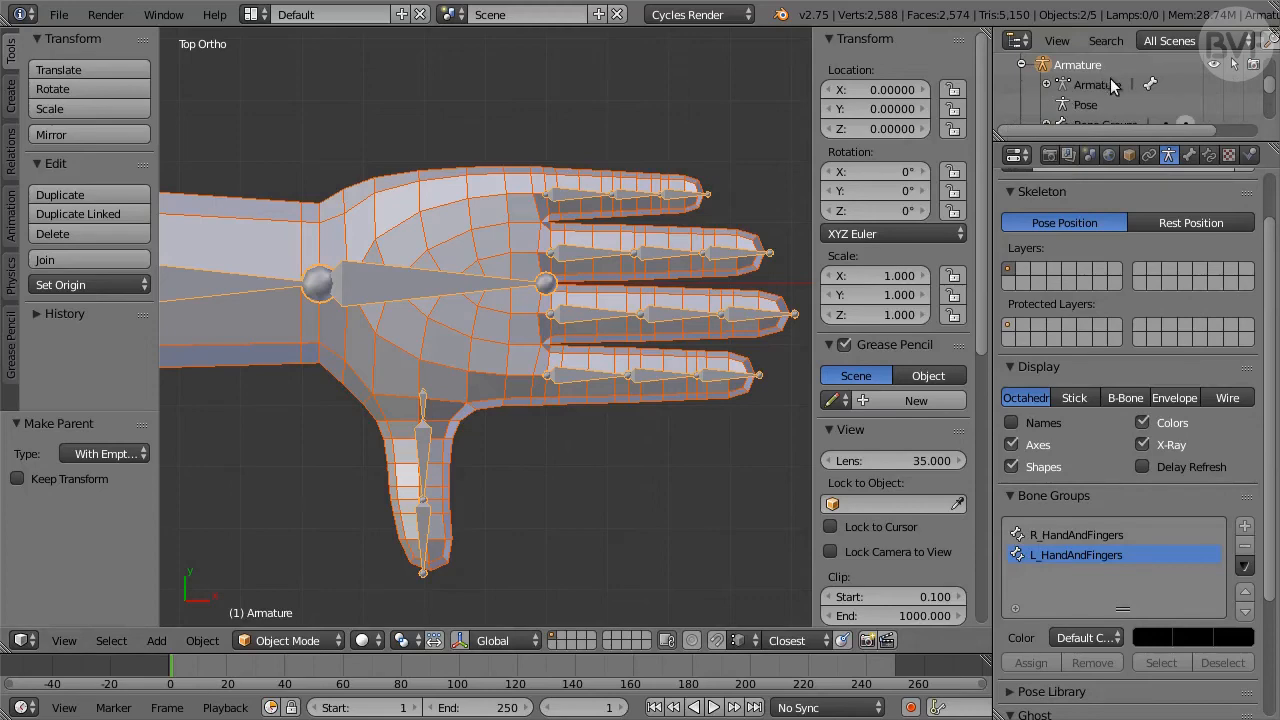
drag(1113, 139, 1111, 218)
click(1099, 186)
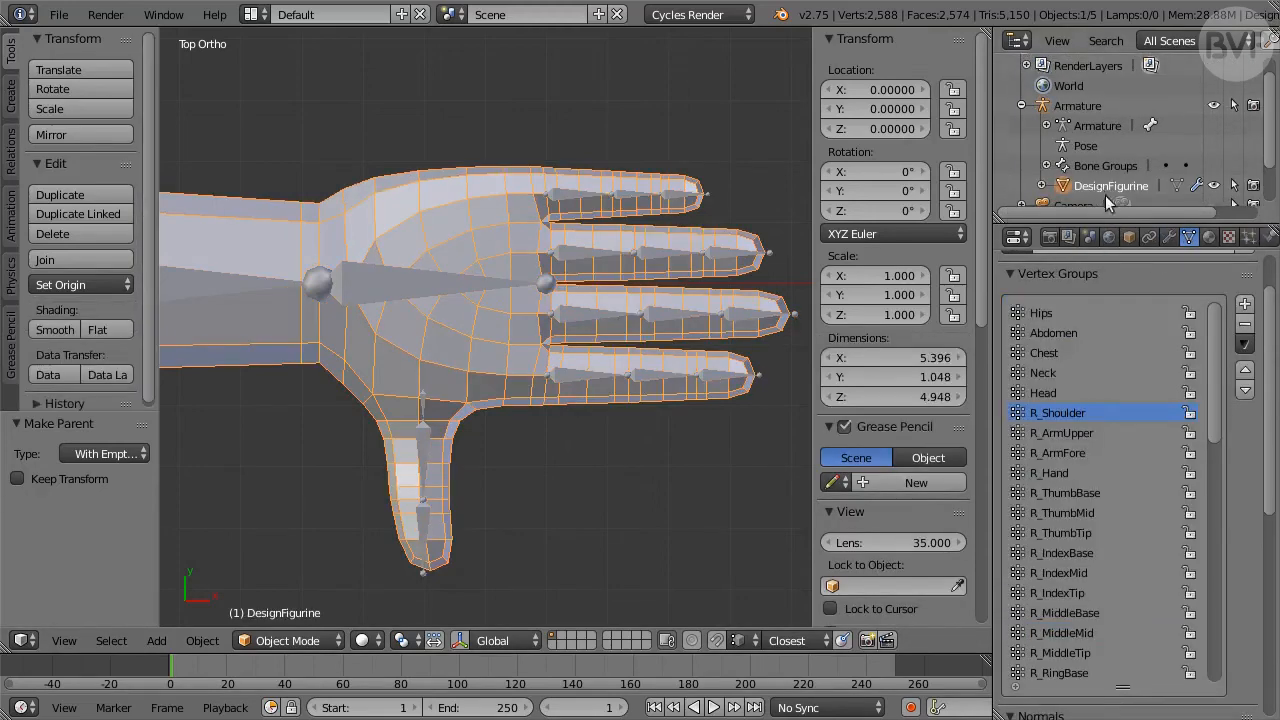
click(1173, 236)
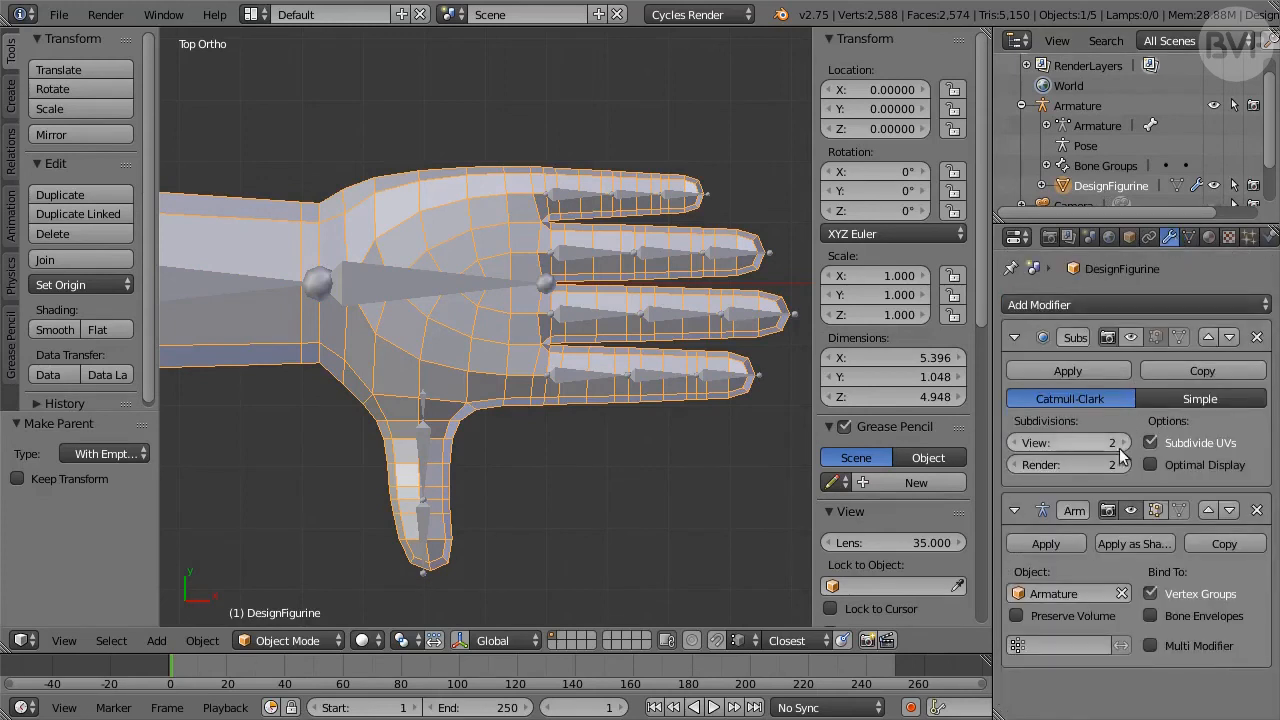
click(1080, 606)
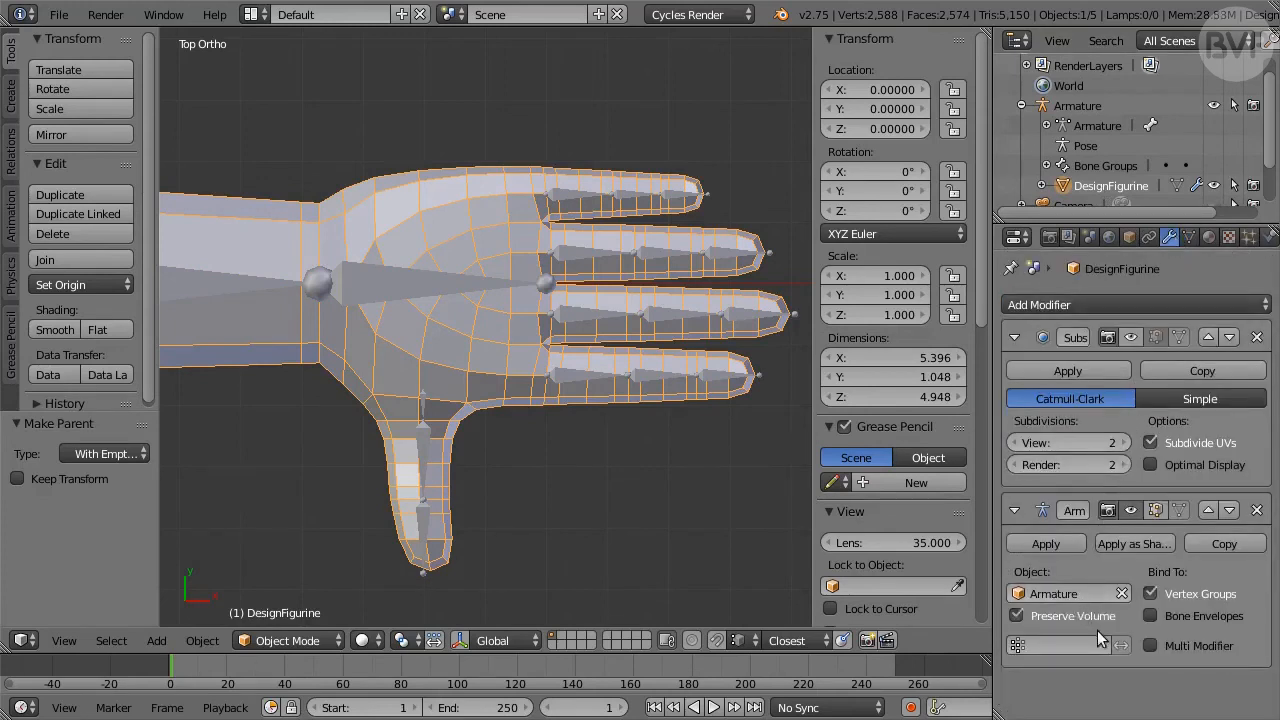
- Move the Armature modifier above the Subdivision Surface modifier and turn on the subdivision's viewport display
click(1207, 510)
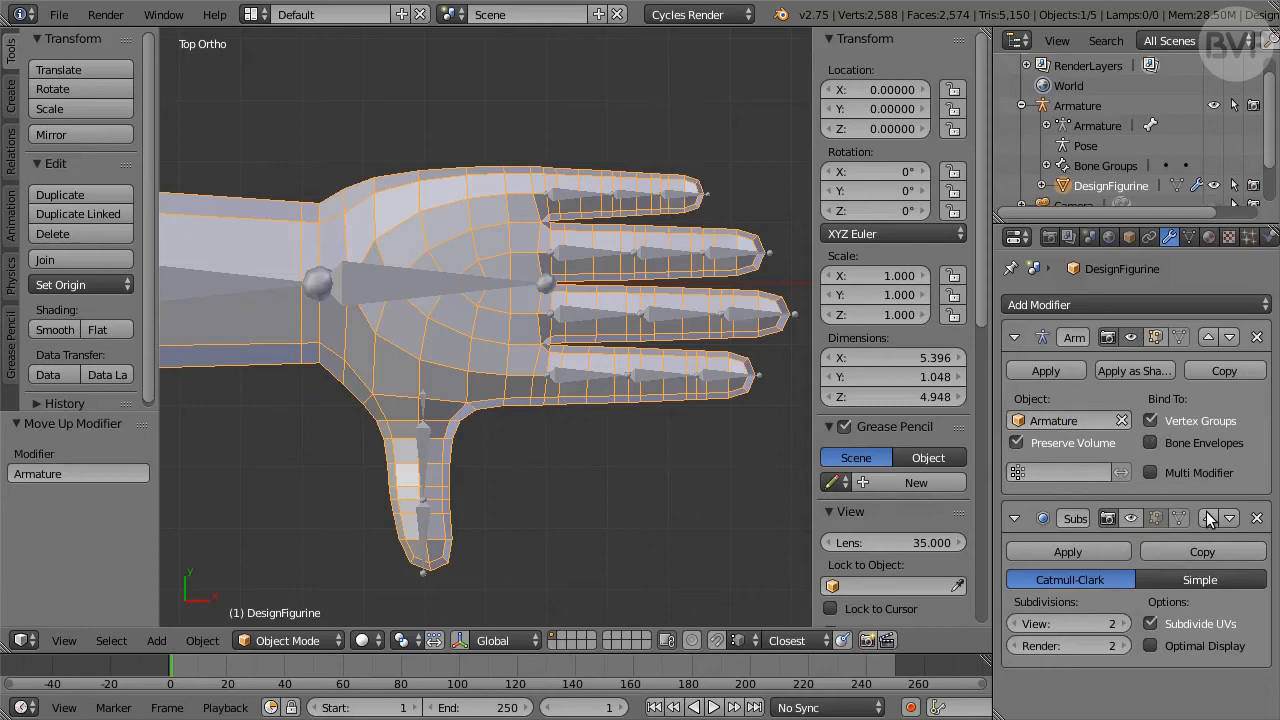
click(1130, 518)
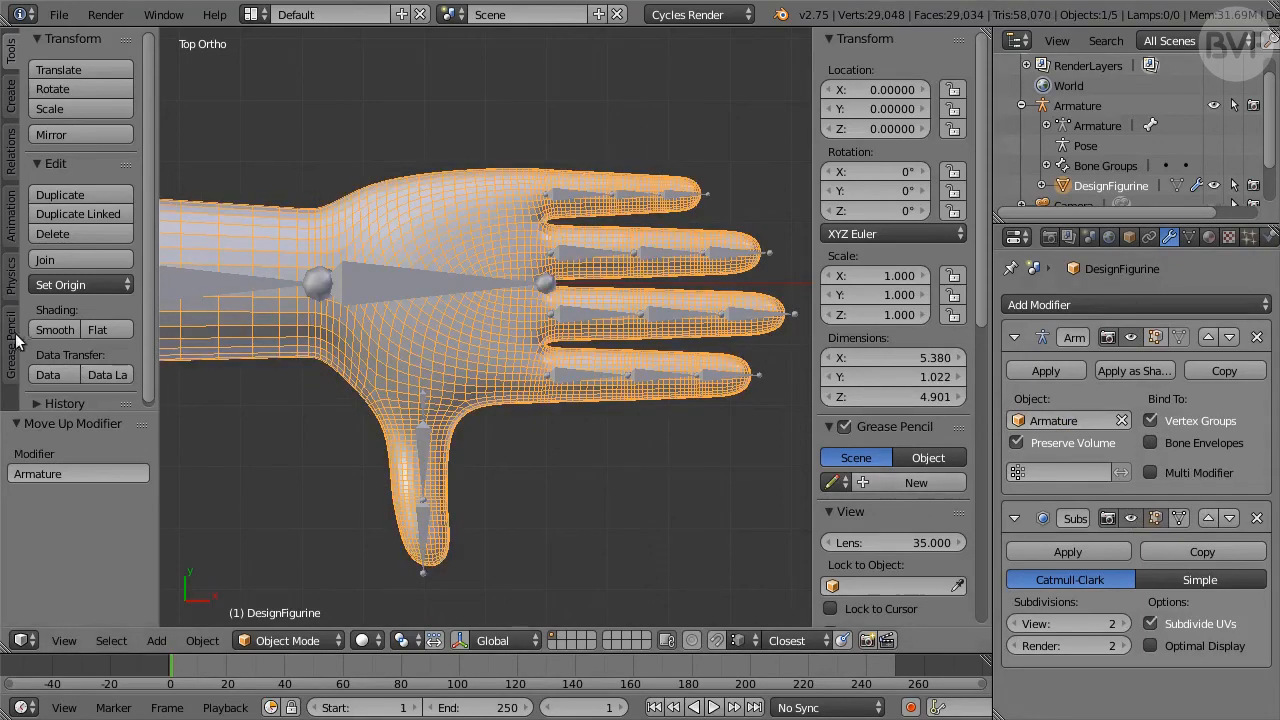
- Set the DesignFigurine mesh to smooth shading and turn off its Wire display option
click(50, 330)
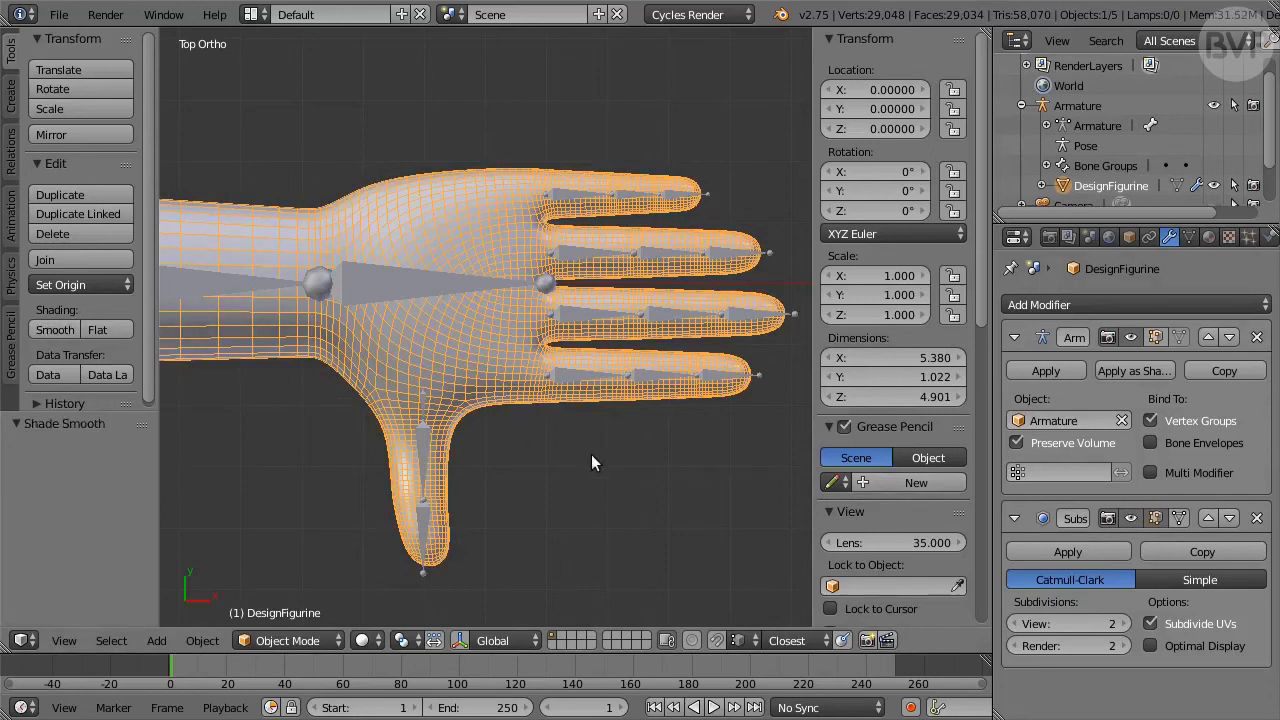
click(1129, 237)
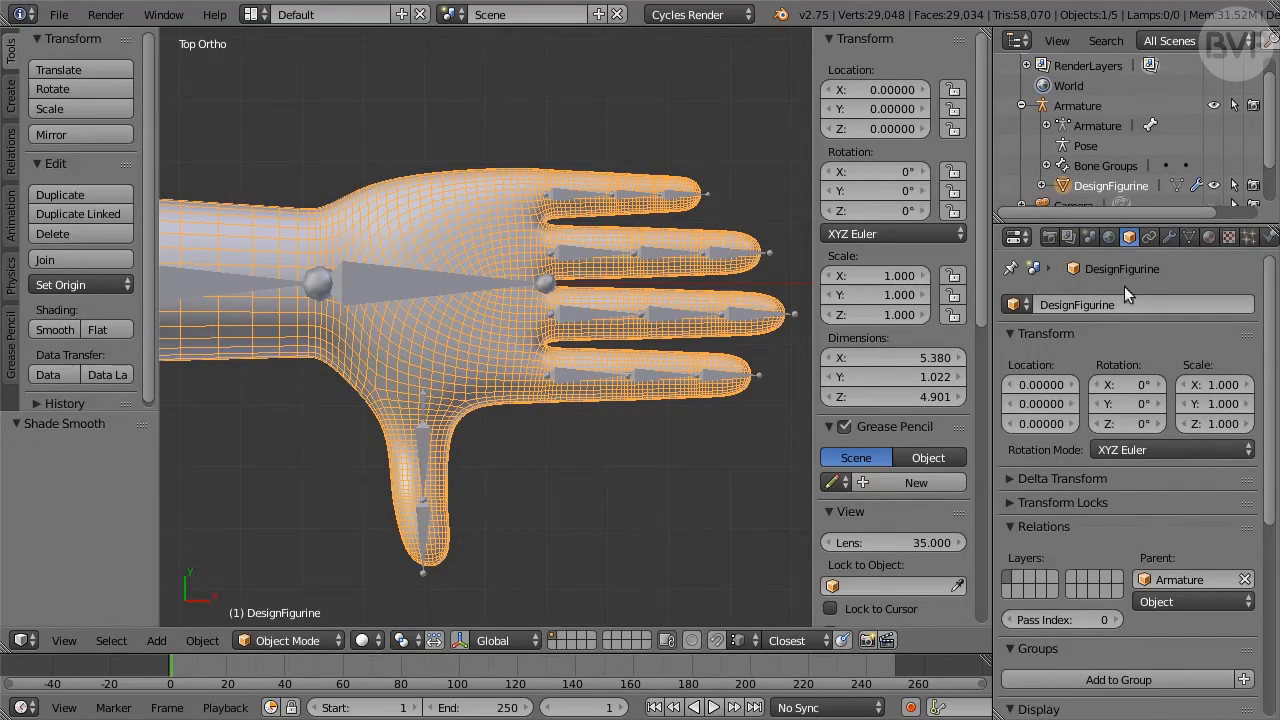
scroll(1145, 512, down, 2)
scroll(1145, 512, down, 2)
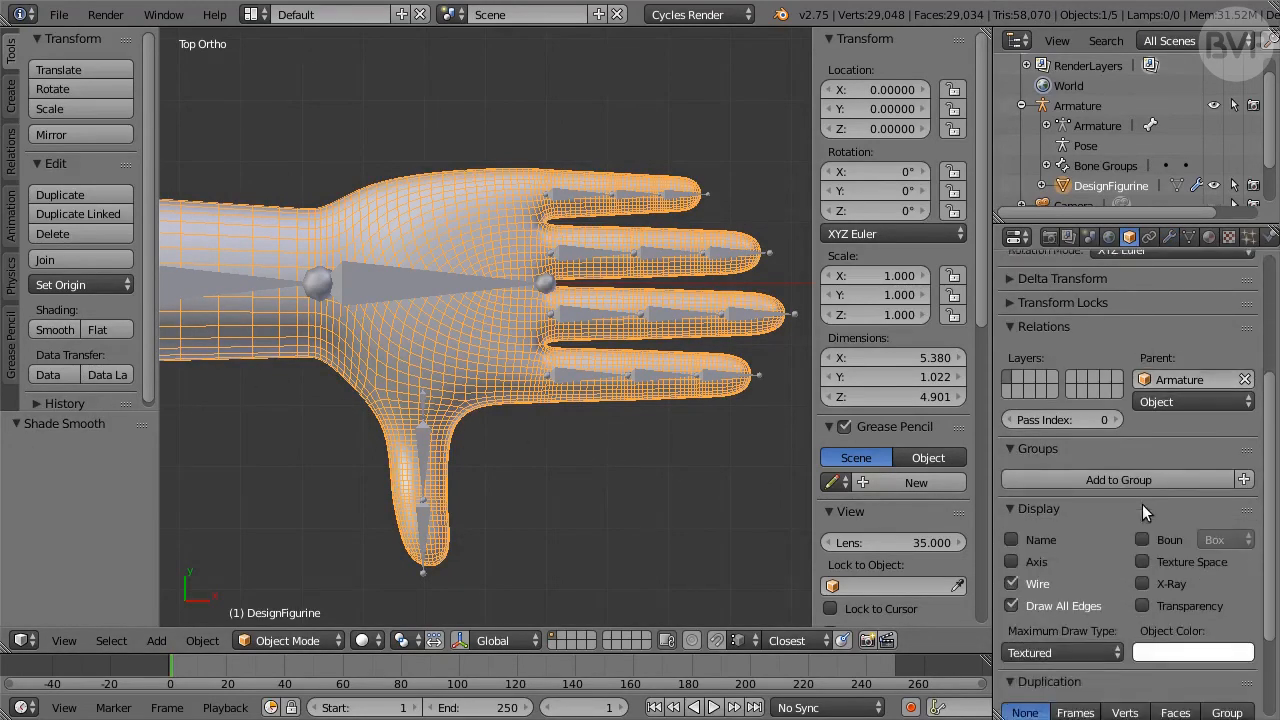
click(1040, 584)
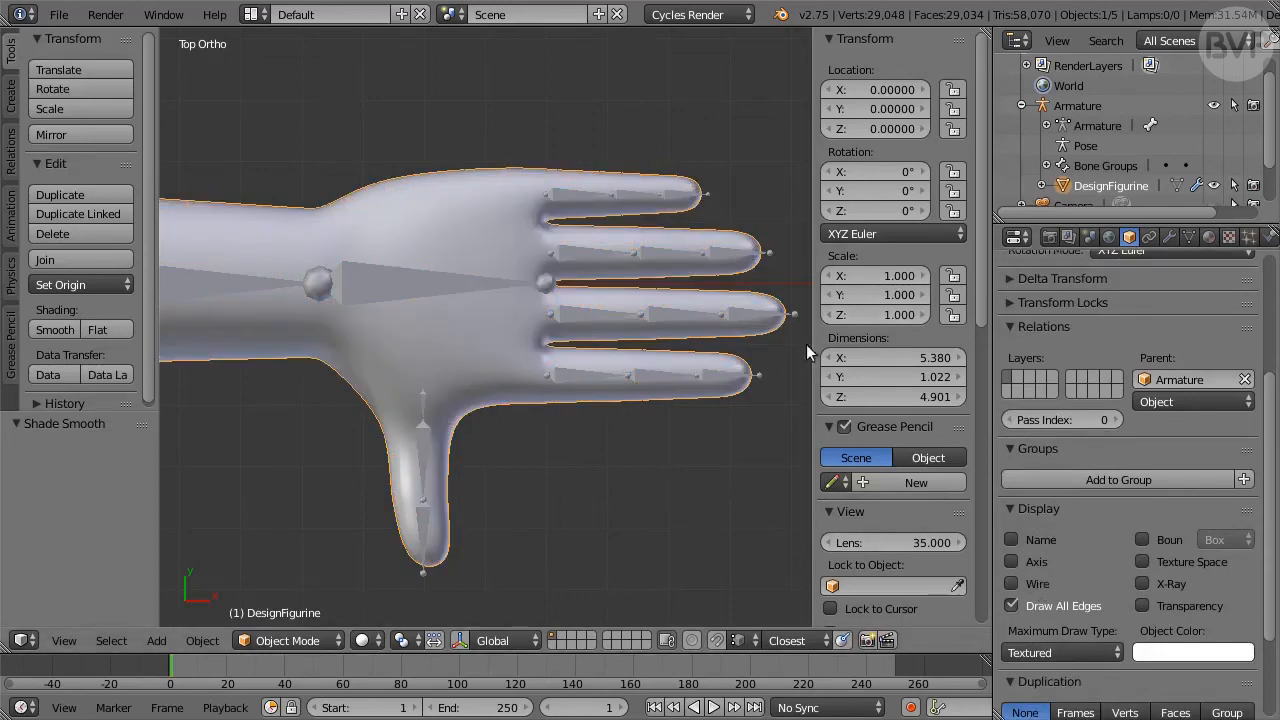
- Select the Armature, switch it to Pose Mode and enable Auto IK
click(1086, 104)
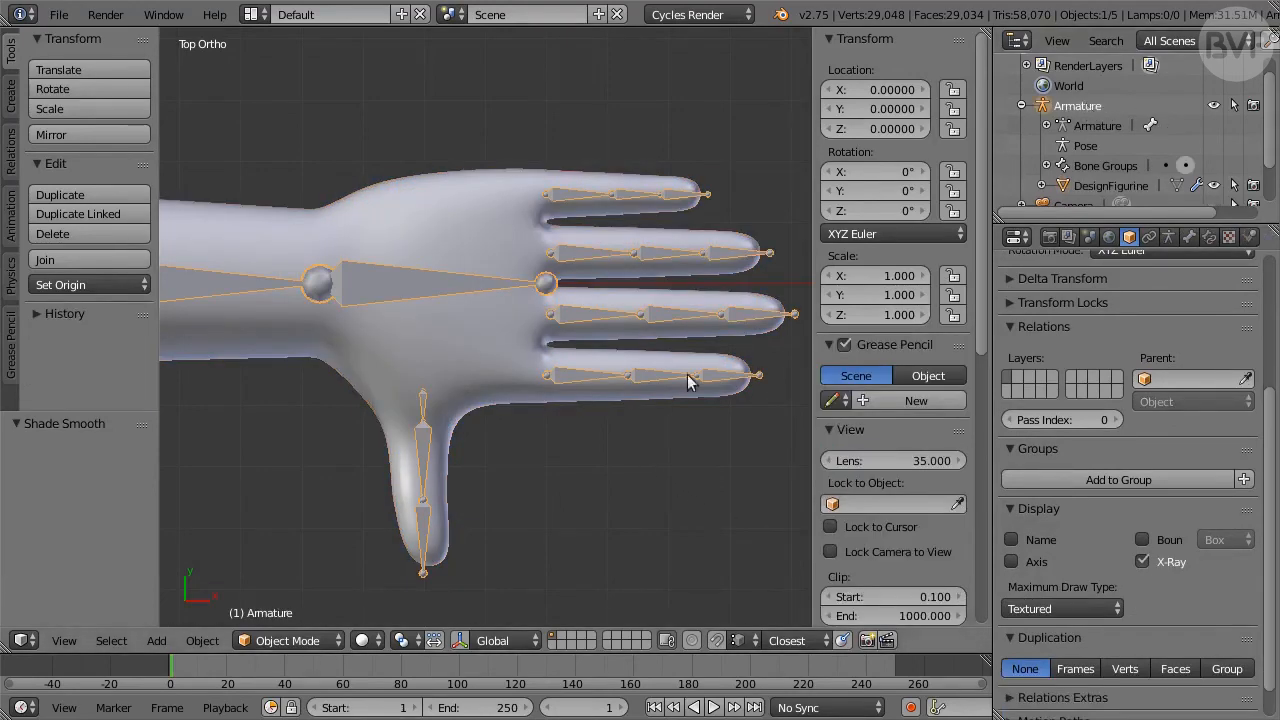
click(318, 640)
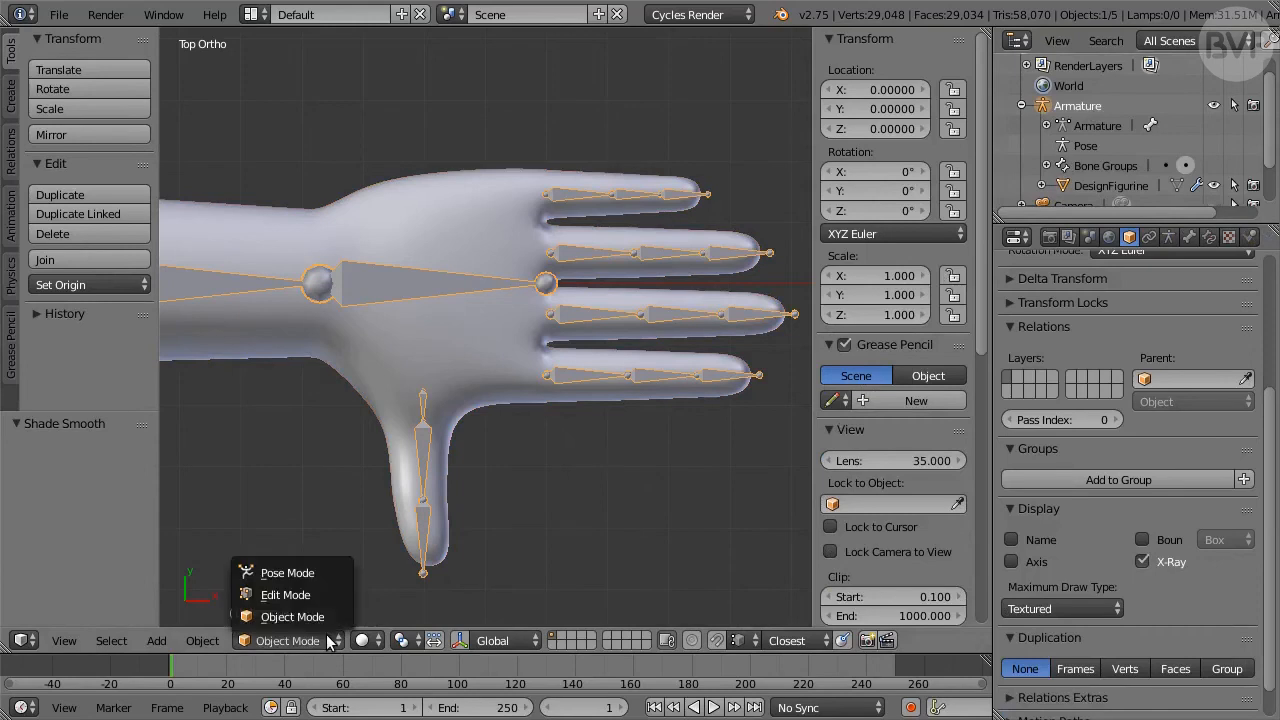
click(338, 576)
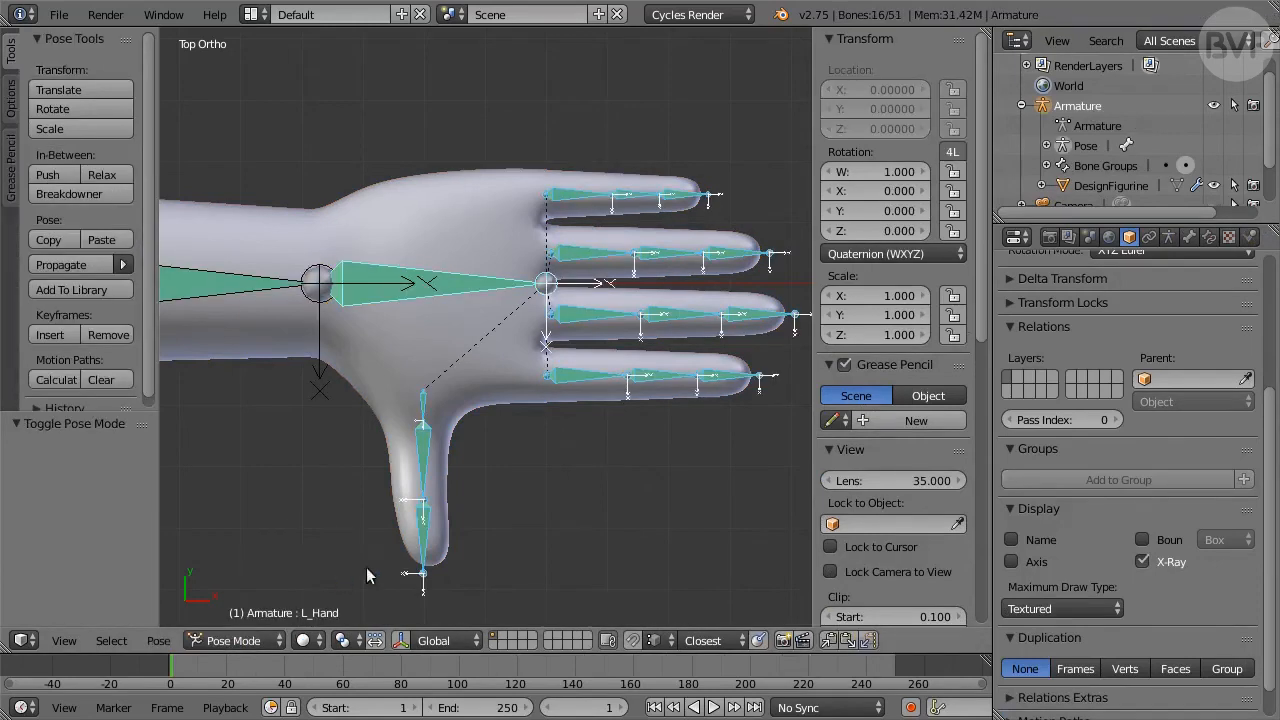
click(11, 97)
click(66, 70)
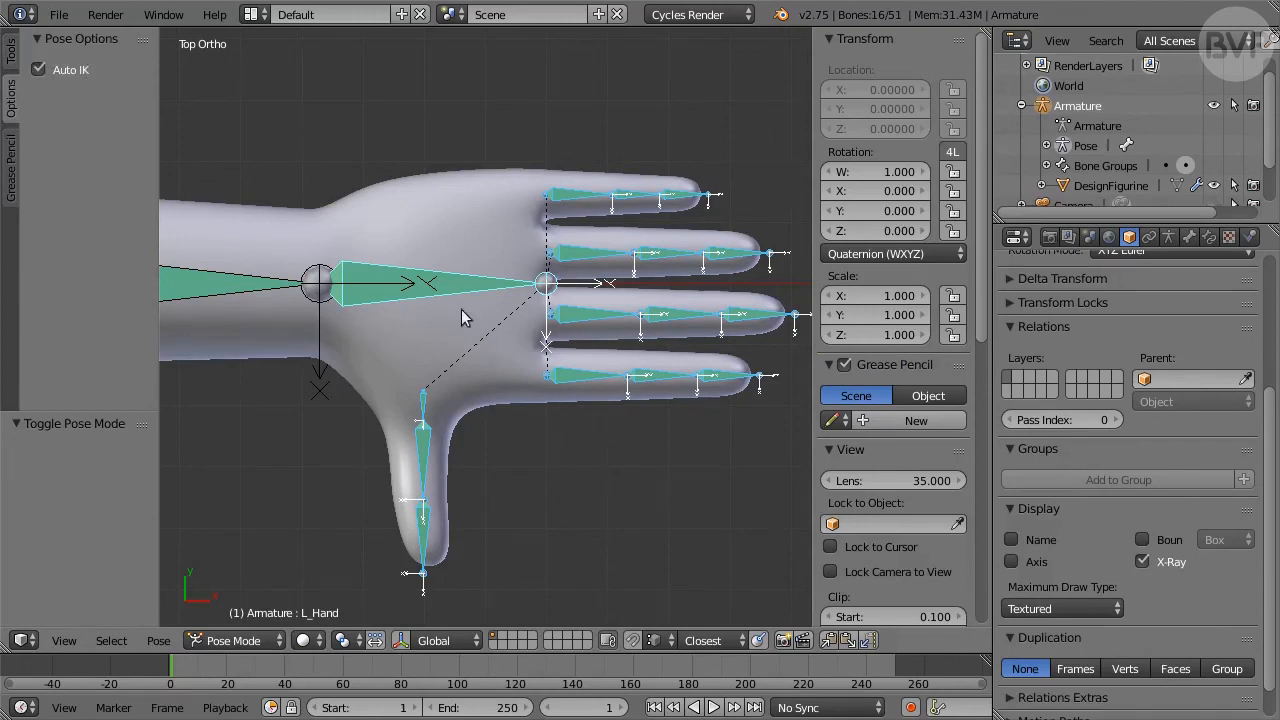
- Lower the left arm beside the body by moving only the L_Hand bone about -1.50, -0.12, -1.70
right_click(457, 290)
scroll(630, 456, down, 5)
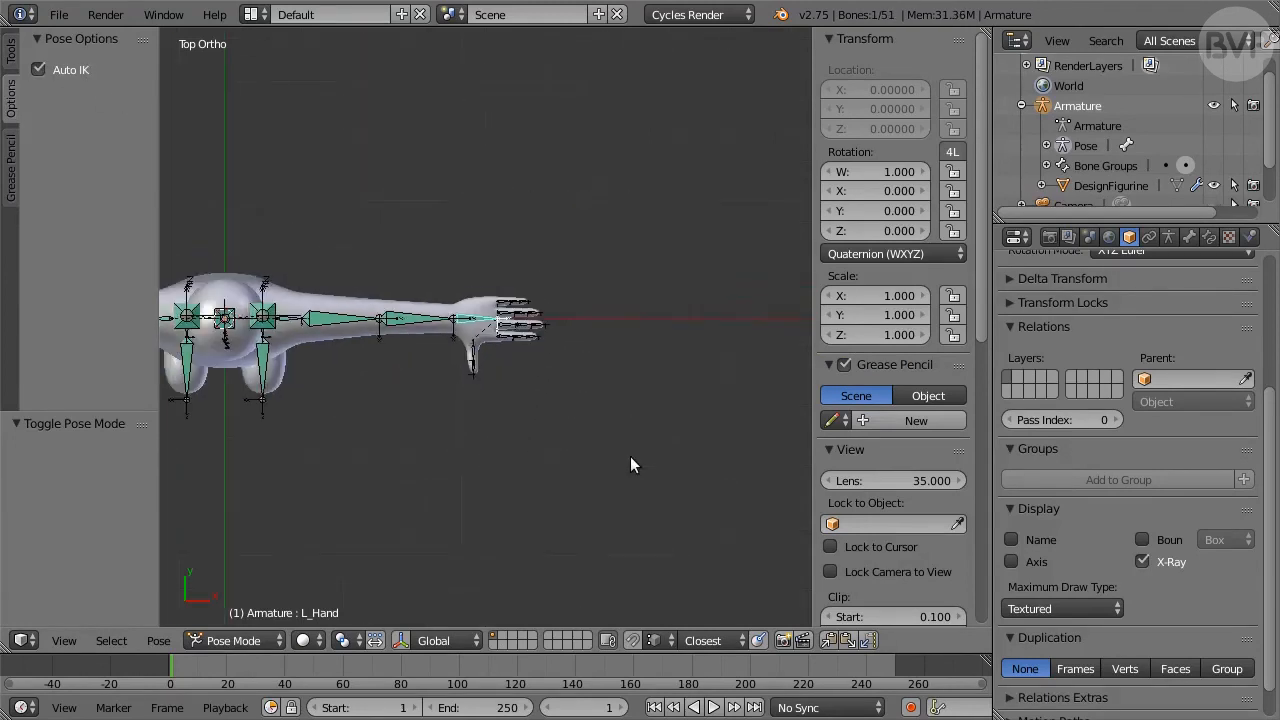
middle_drag(630, 456, 530, 316)
scroll(576, 318, down, 1)
key(g)
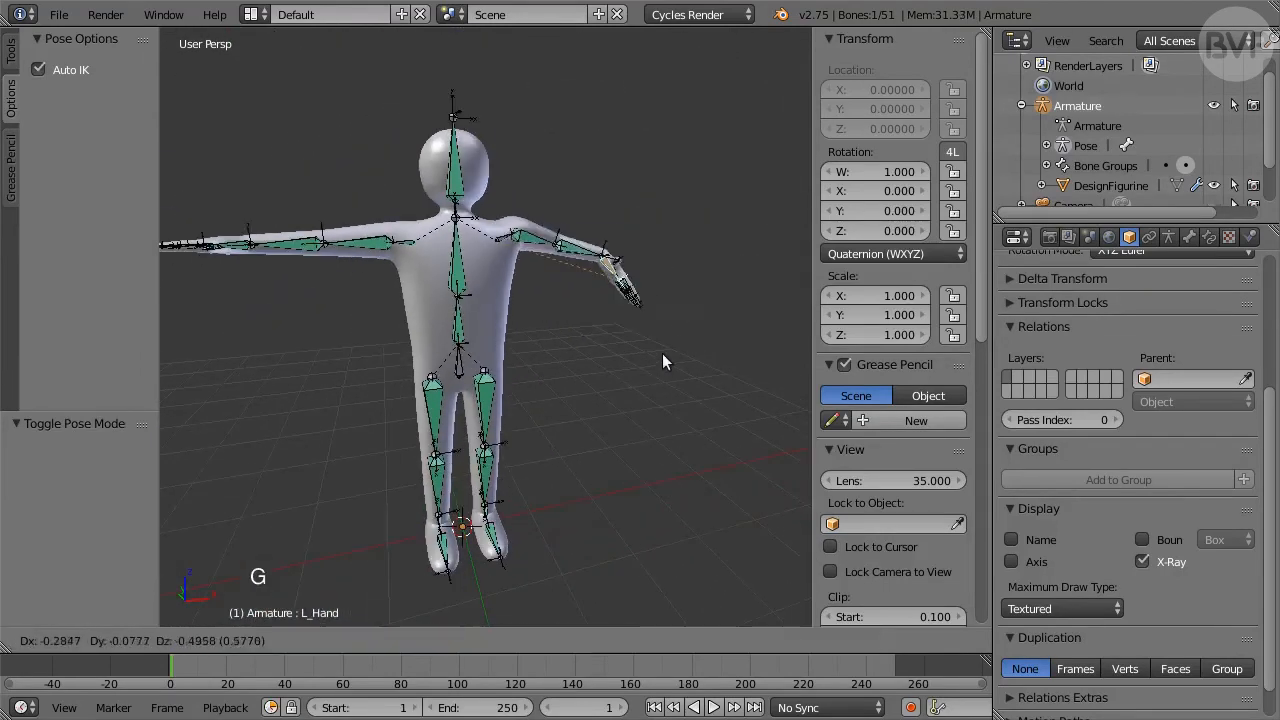
click(575, 458)
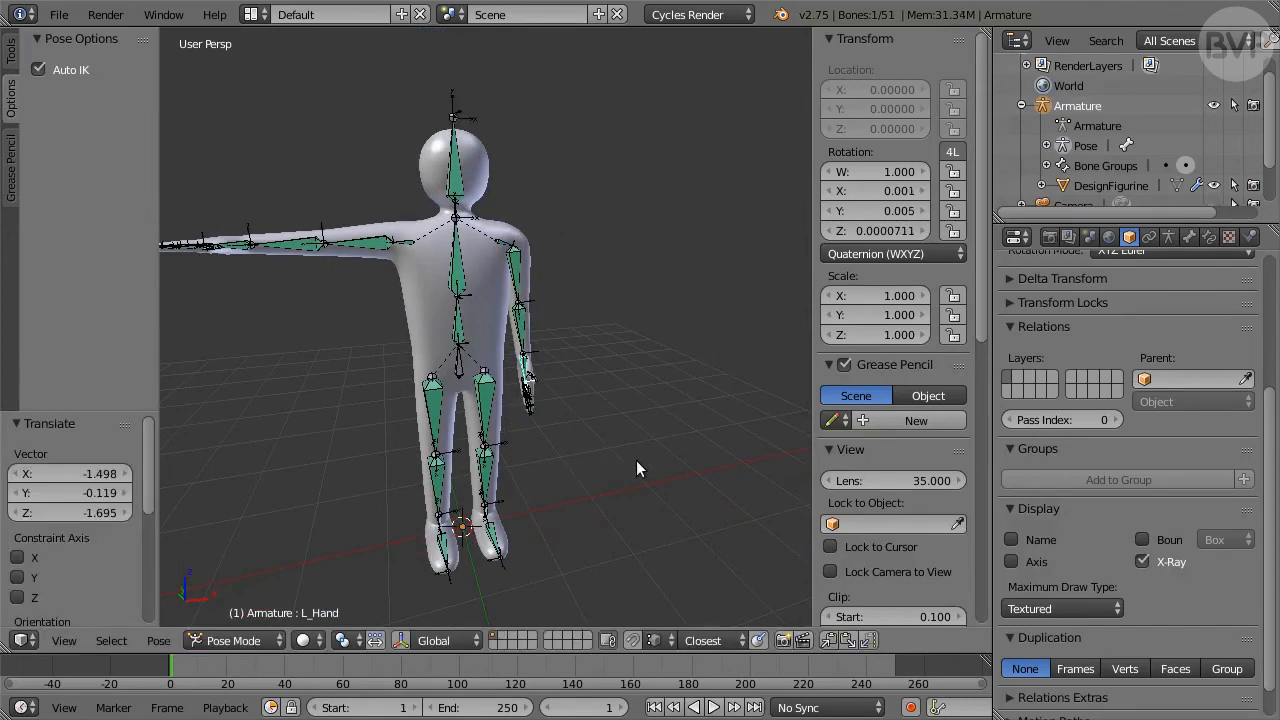
- Raise the left forearm in front of the body by moving the L_Hand bone about -0.31, -1.08, 0.90
middle_drag(636, 460, 421, 442)
key(g)
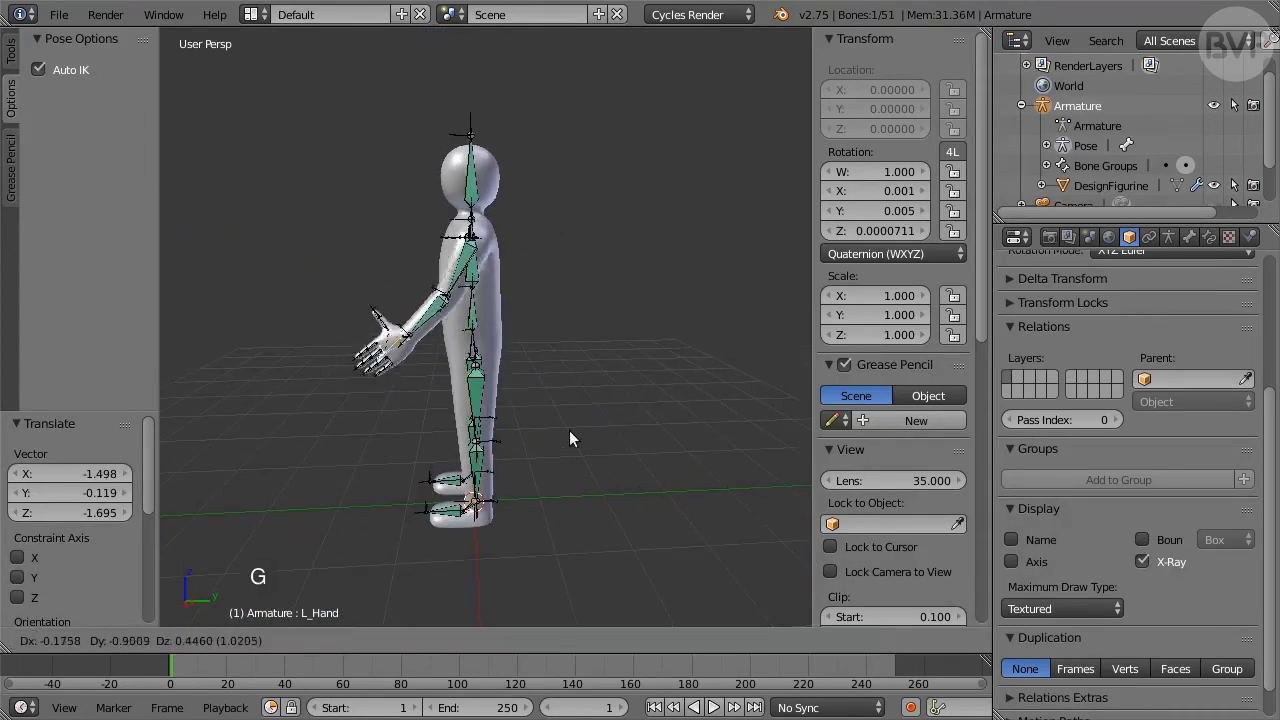
click(537, 390)
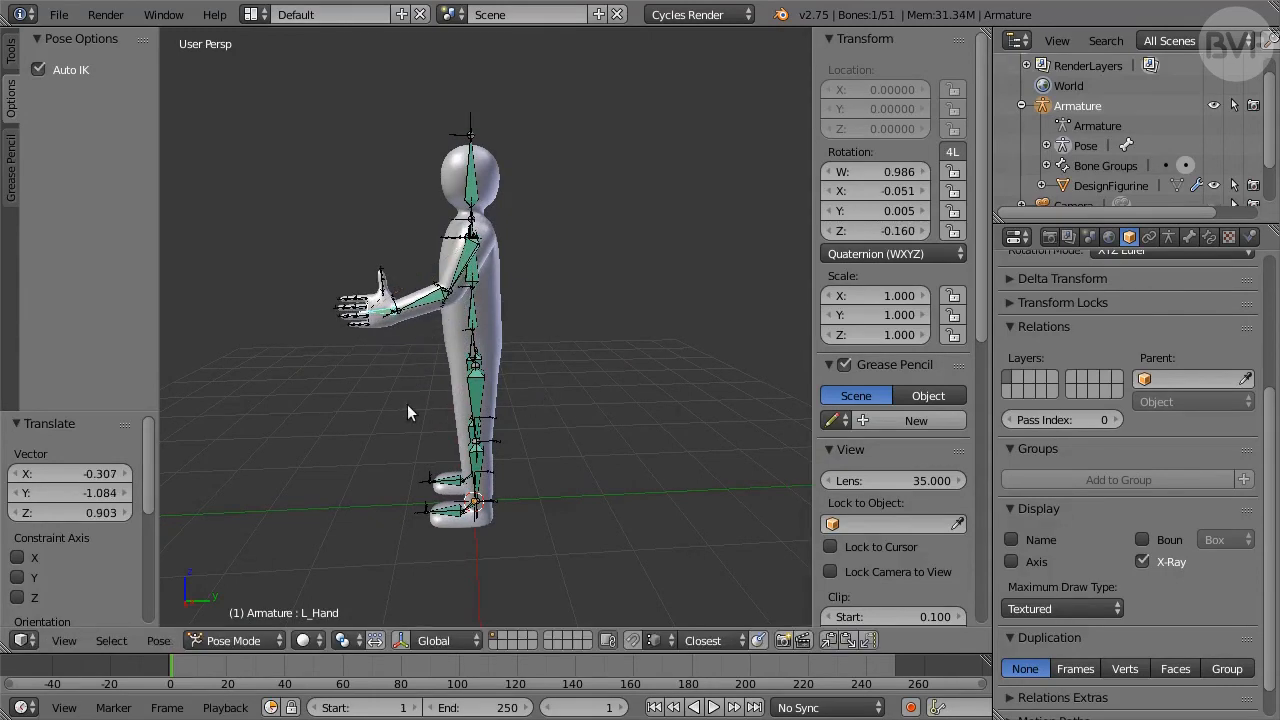
- Swing the left leg by moving the L_FootToes bone and its parent L_FootAnkle, leaving the foot behind the body
right_click(452, 510)
key(g)
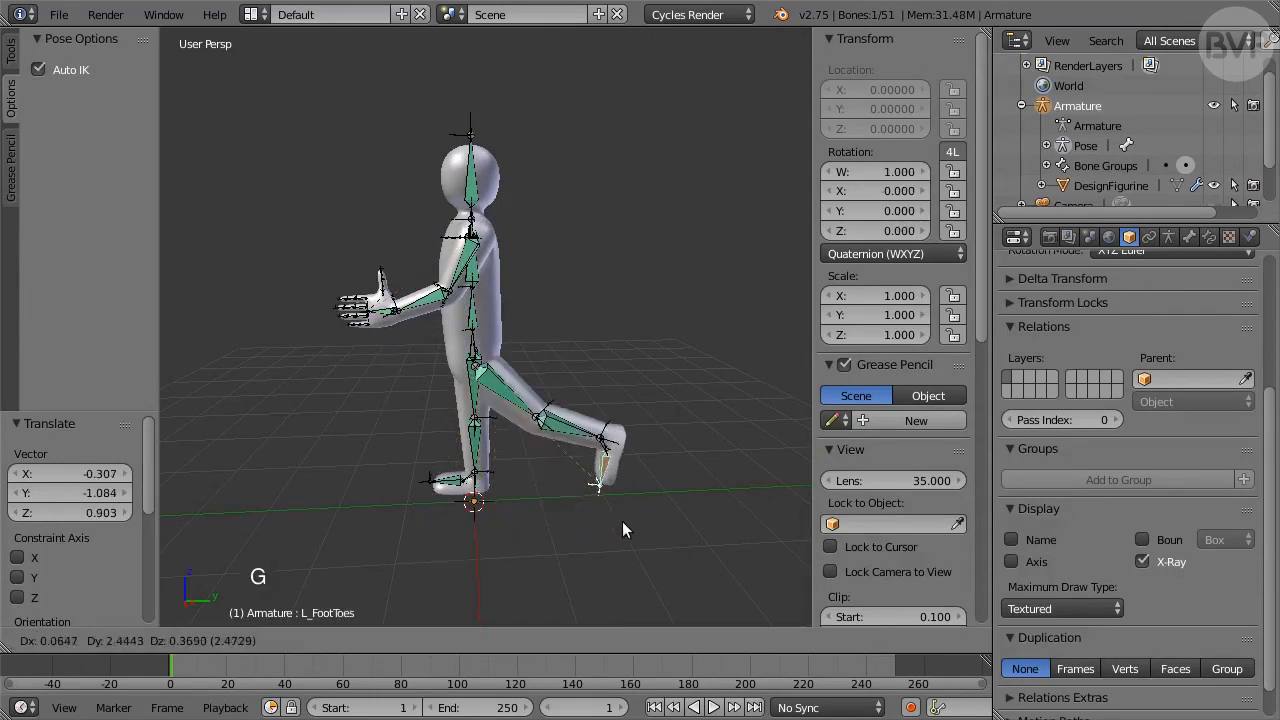
click(377, 505)
key(bracketleft)
key(g)
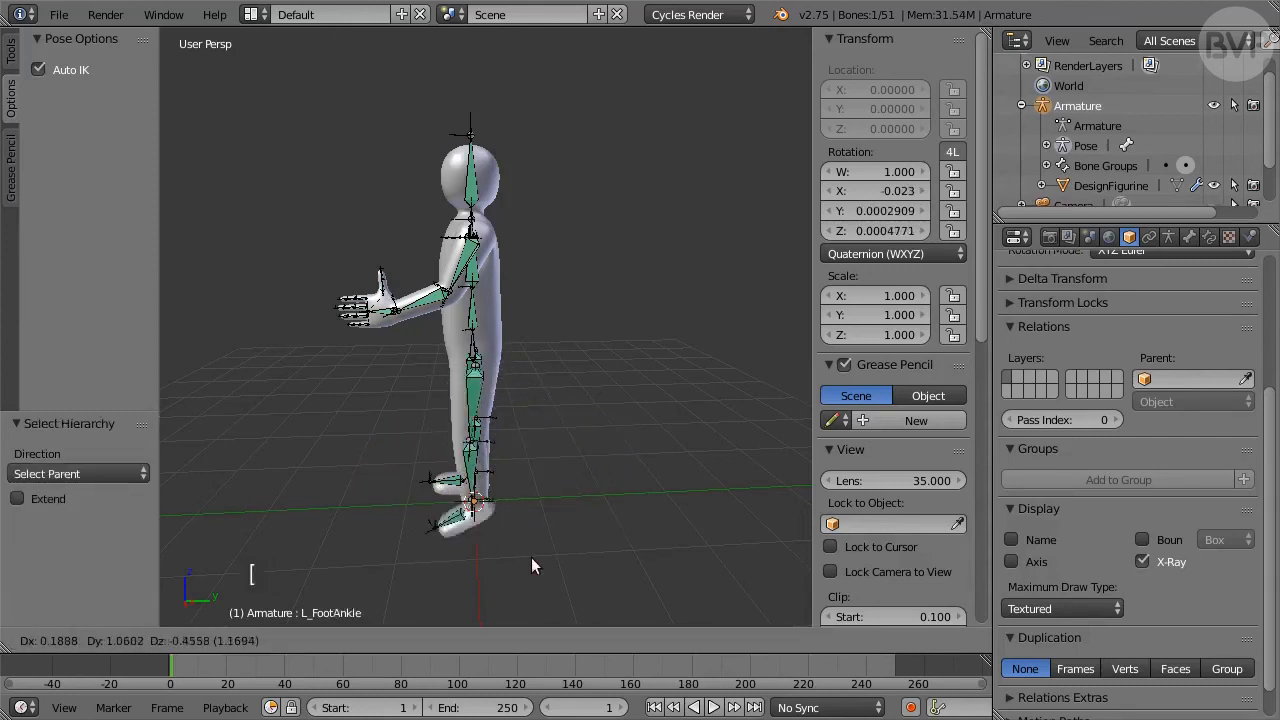
click(577, 550)
- Raise the left knee forward by moving the L_LegShin bone about -0.20, -0.94, 0.53
key(bracketleft)
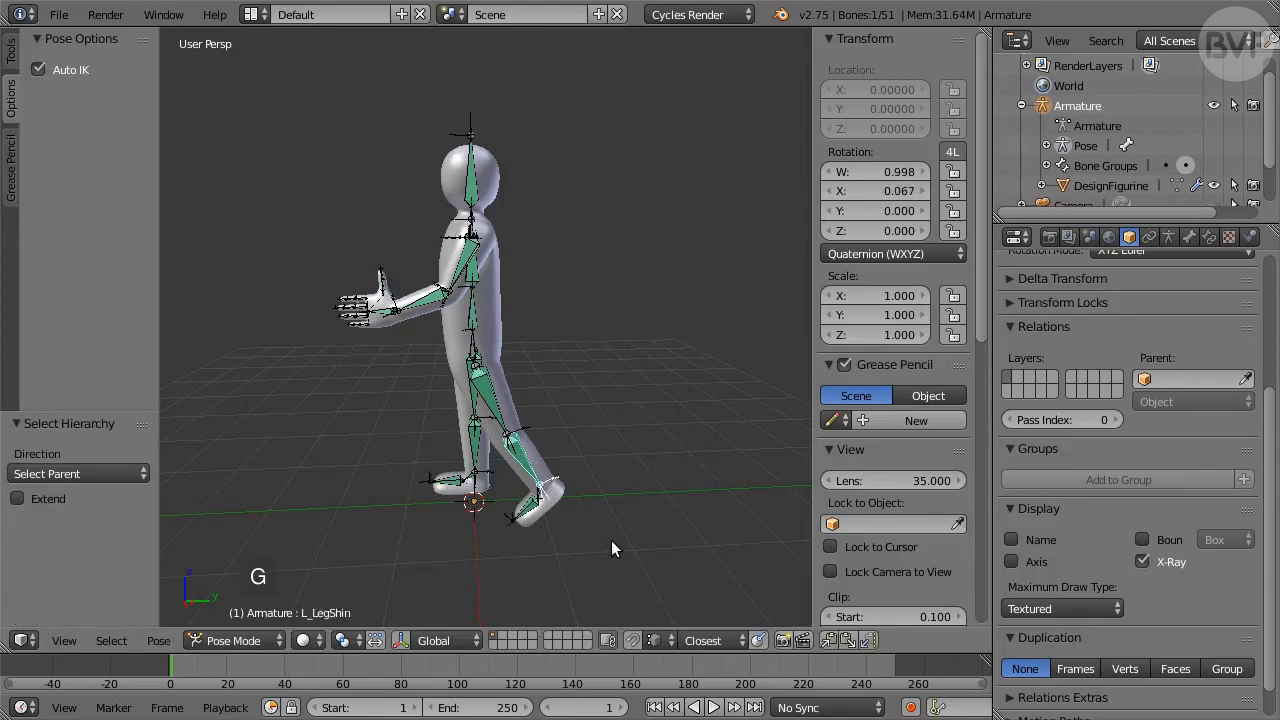
key(g)
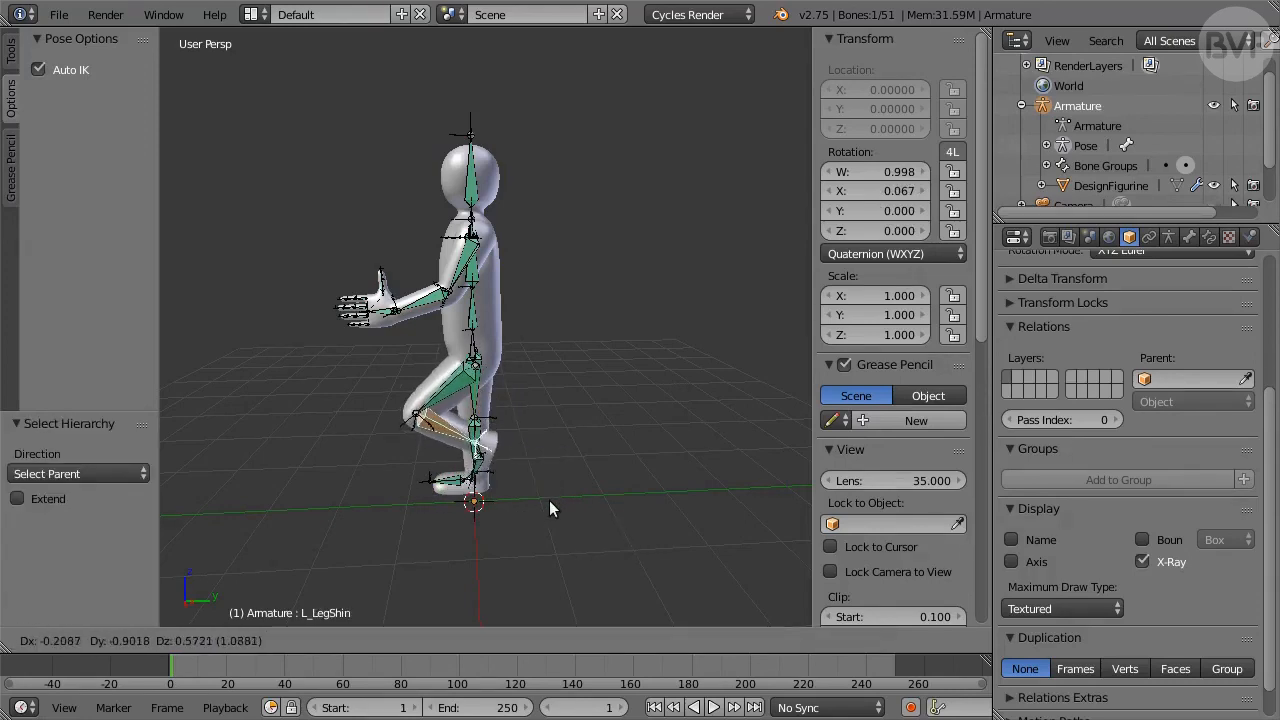
click(549, 500)
- Lower the right arm by moving the R_Hand bone about 1.47, -0.46, -1.62, plus a further shift of about 0.08, 0.08, 0.32
middle_drag(432, 524, 325, 295)
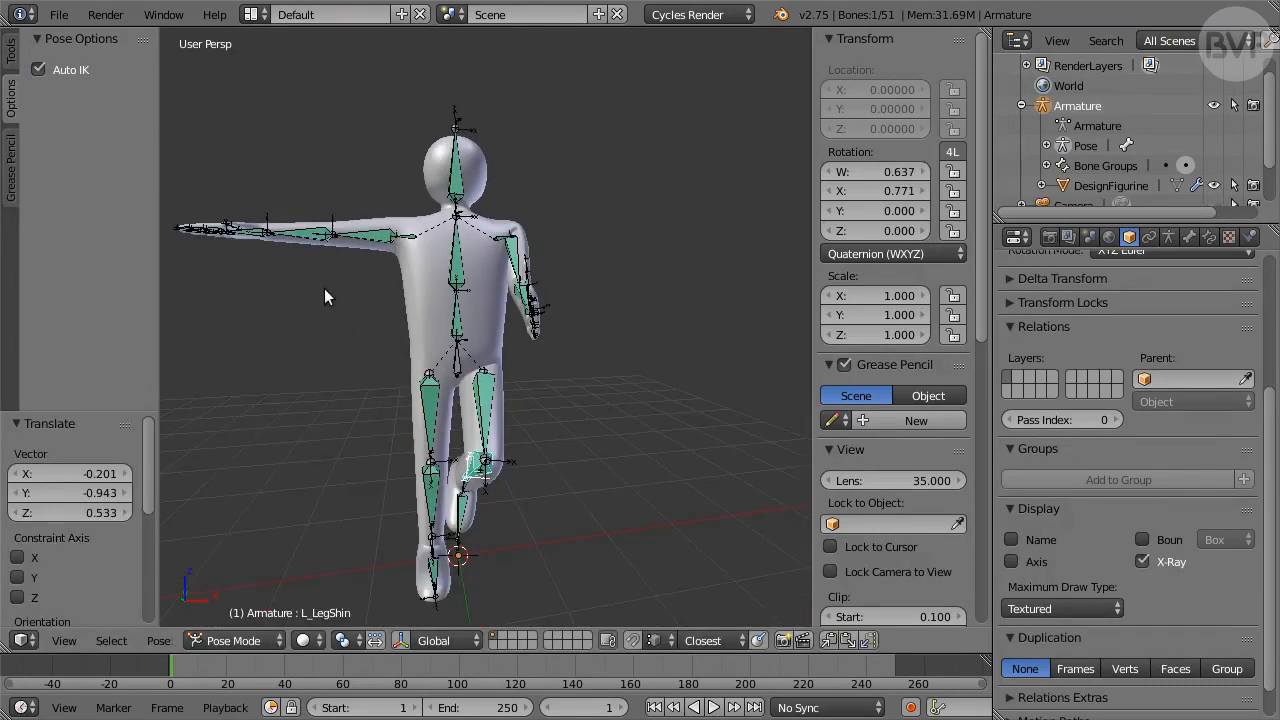
right_click(253, 240)
key(g)
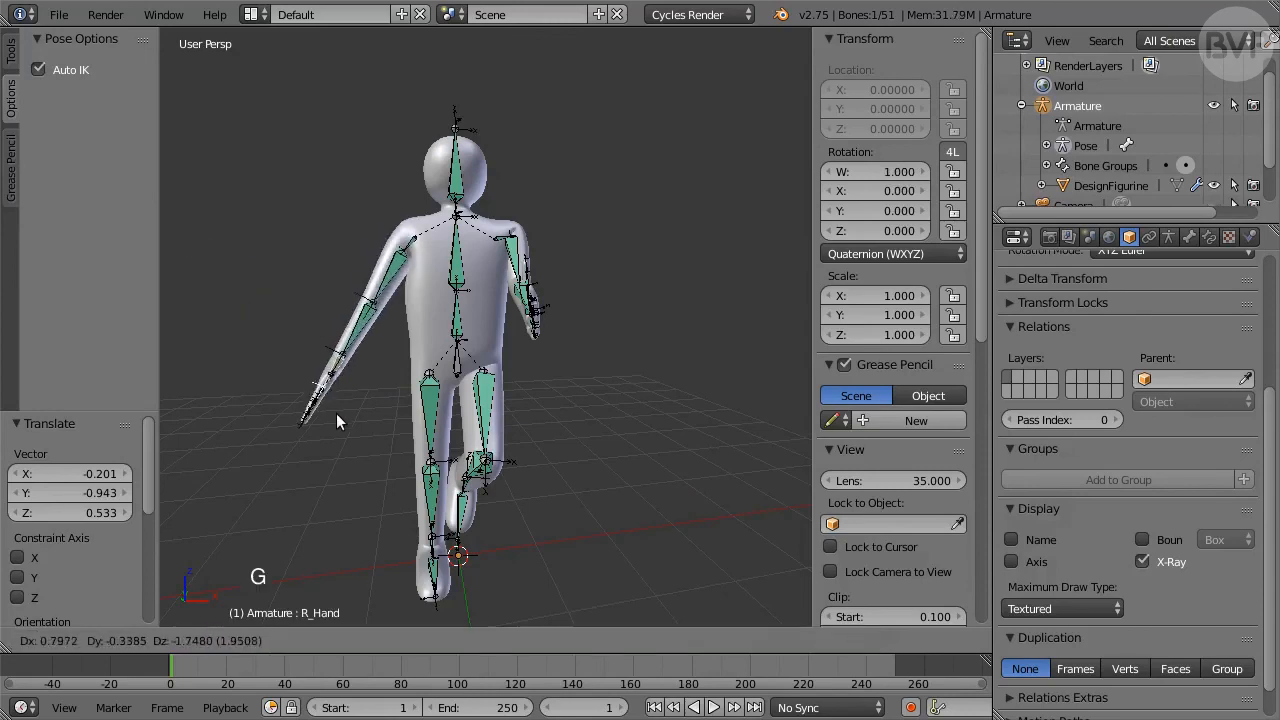
click(405, 405)
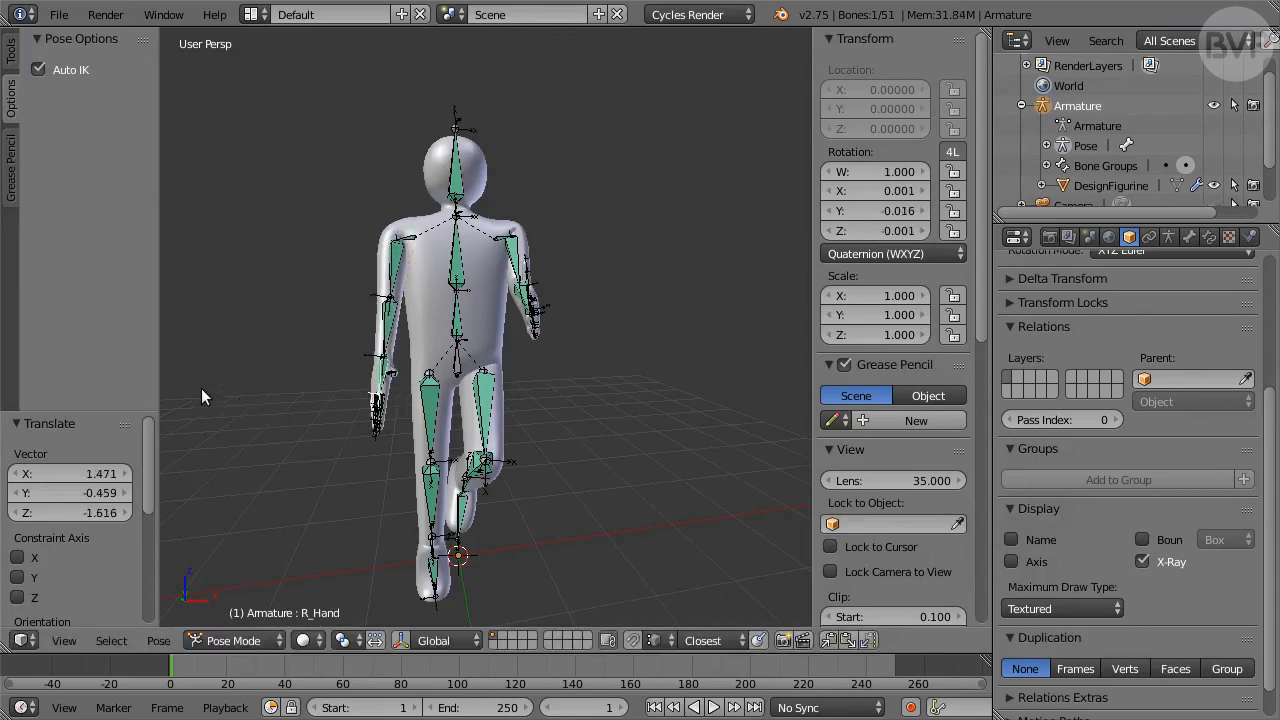
middle_drag(201, 388, 403, 387)
key(g)
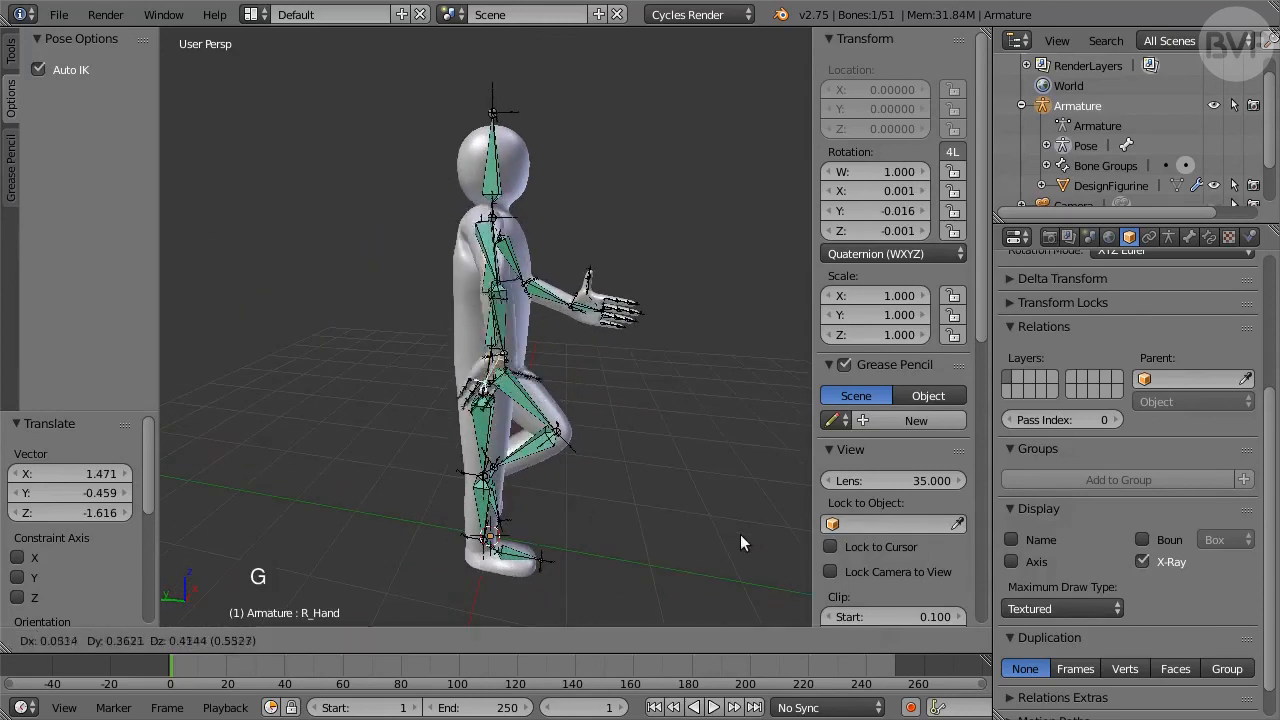
click(772, 545)
- Spread the arms slightly by moving R_ArmUpper about -0.13, -0.01, -0.16 and L_ArmUpper about 0.07, -0.03, -0.08
middle_drag(720, 516, 477, 384)
right_click(412, 256)
key(g)
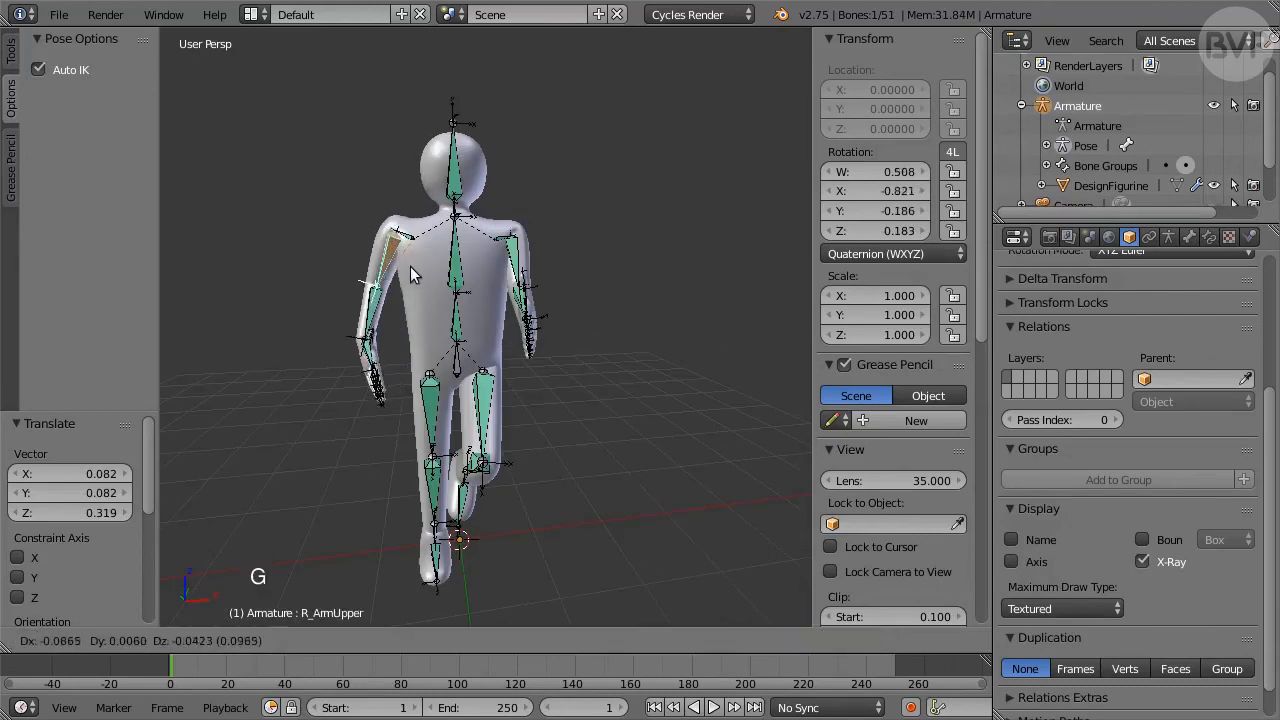
click(406, 277)
right_click(519, 268)
key(g)
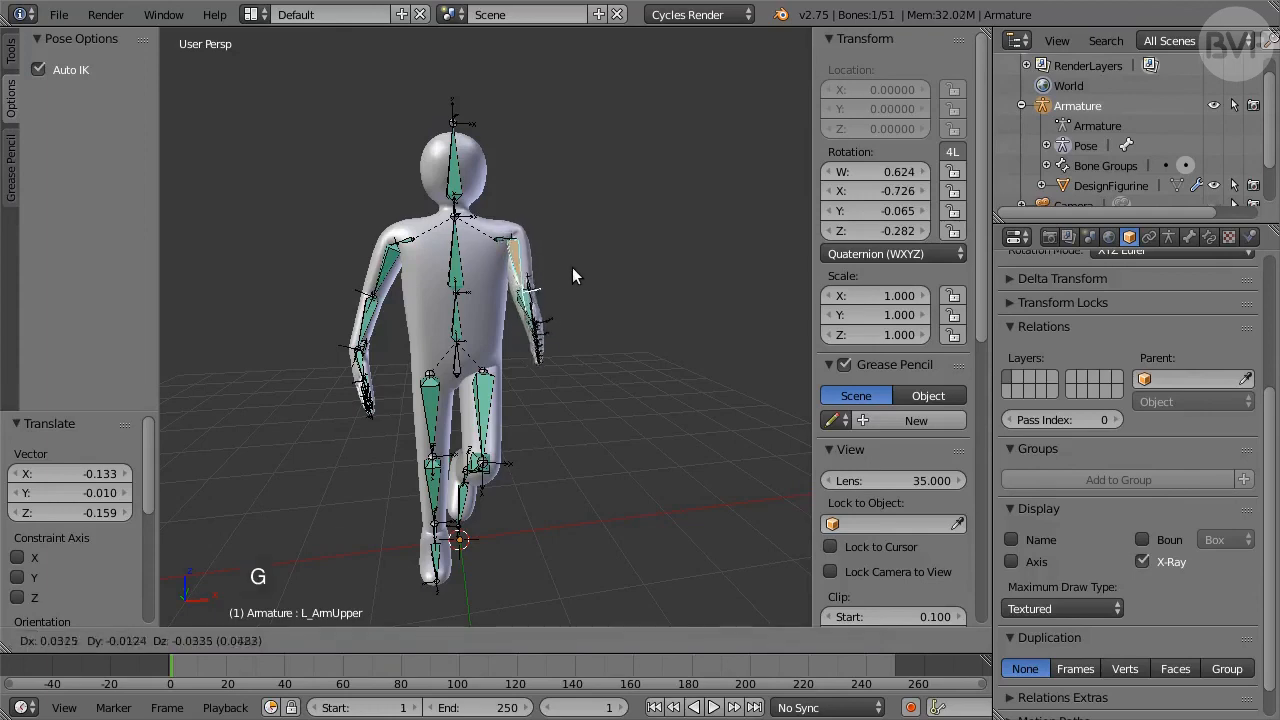
click(573, 290)
- Clear the user transforms of all bones to return the armature to its rest pose
mouse_move(652, 428)
middle_down()
mouse_move(447, 410)
mouse_move(666, 418)
middle_up()
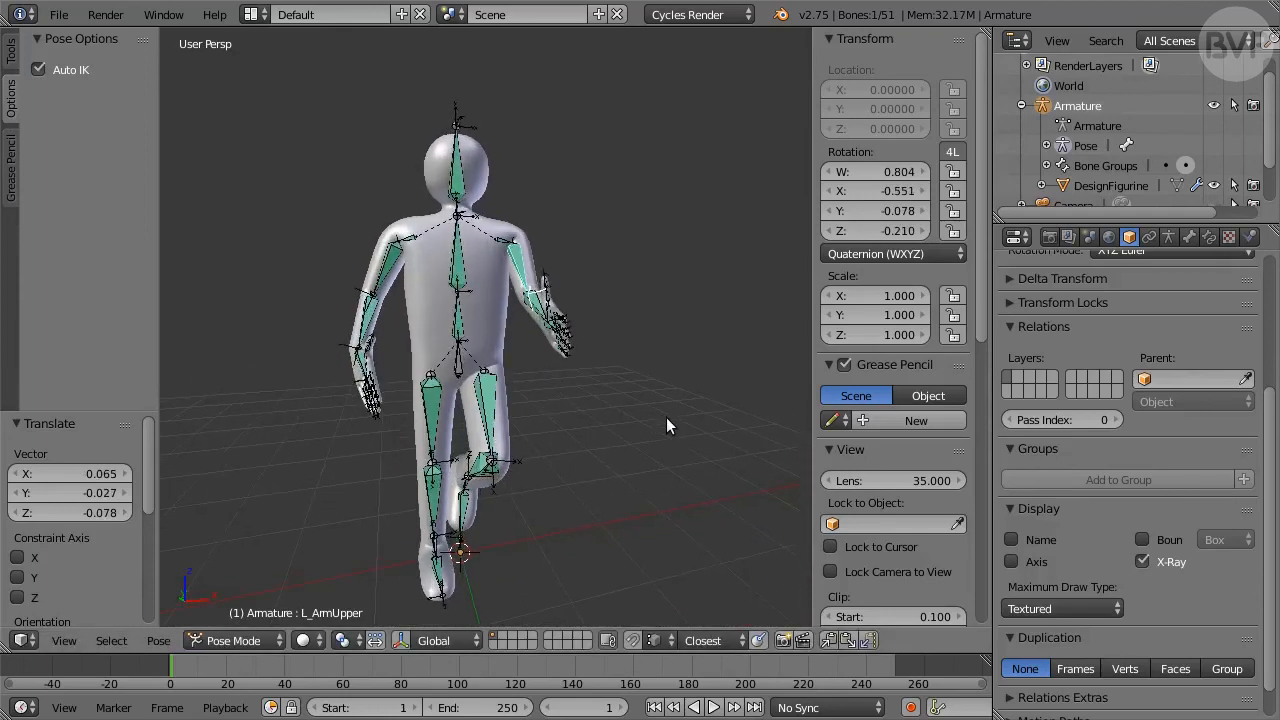
key(w)
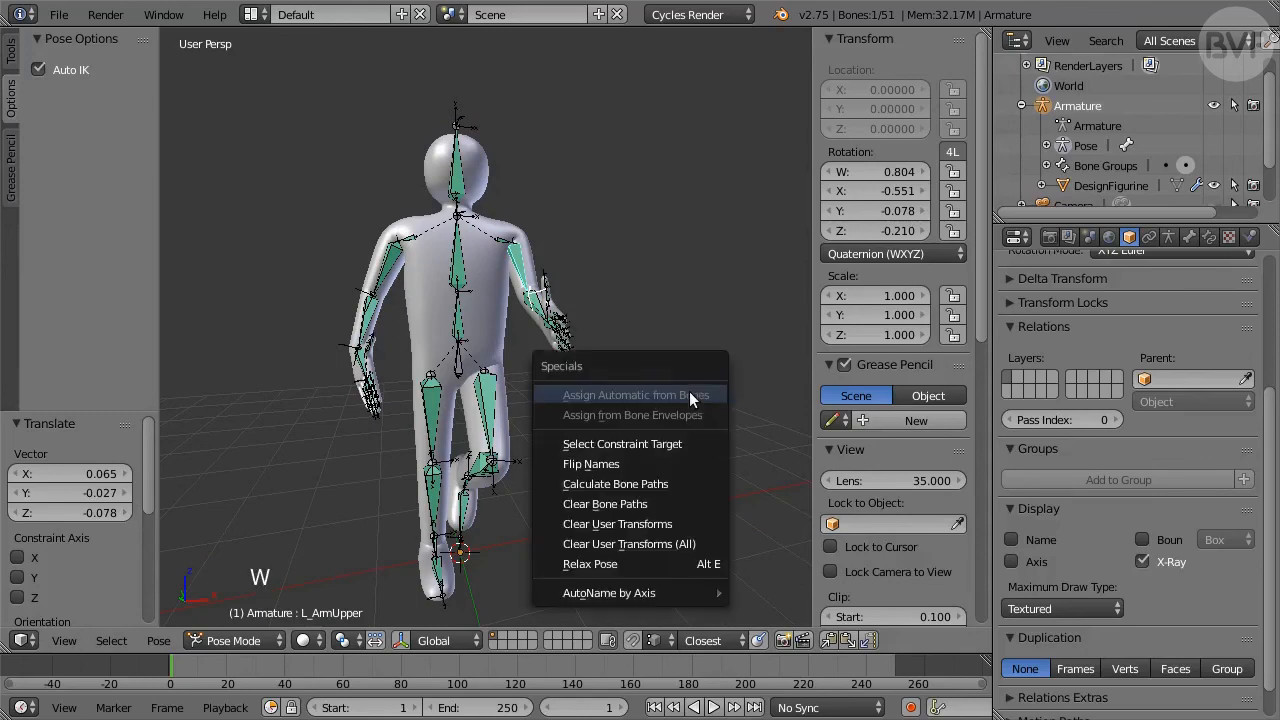
click(715, 545)
middle_drag(606, 495, 647, 483)
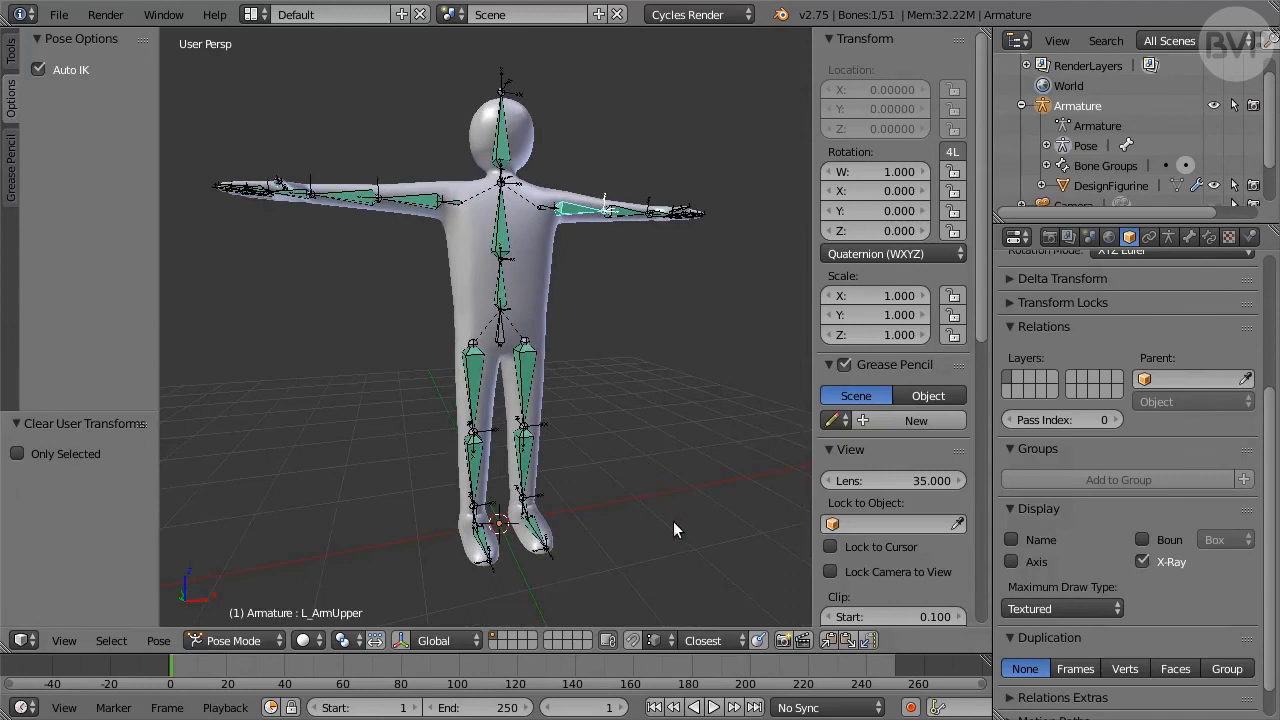